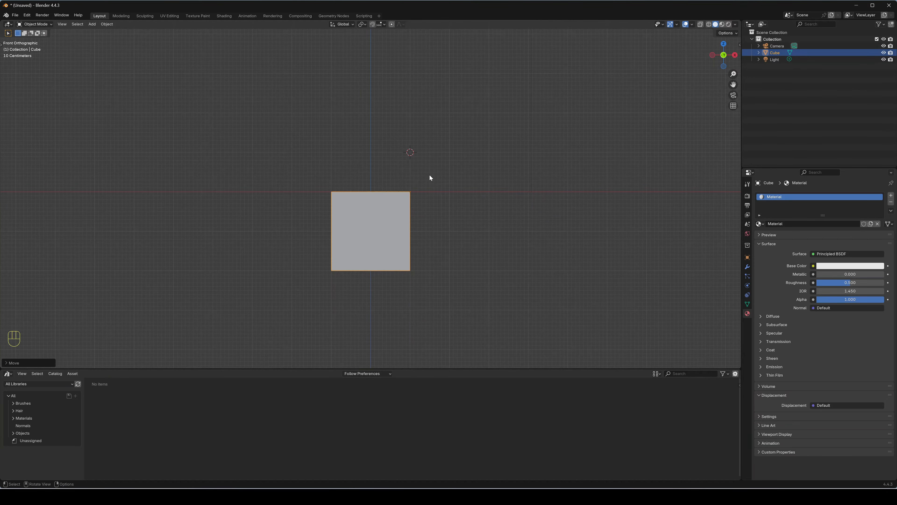
Step: In top view, duplicate the cube in place and scale the copy by 1.618
{"action": "key", "text": "KP_7"}
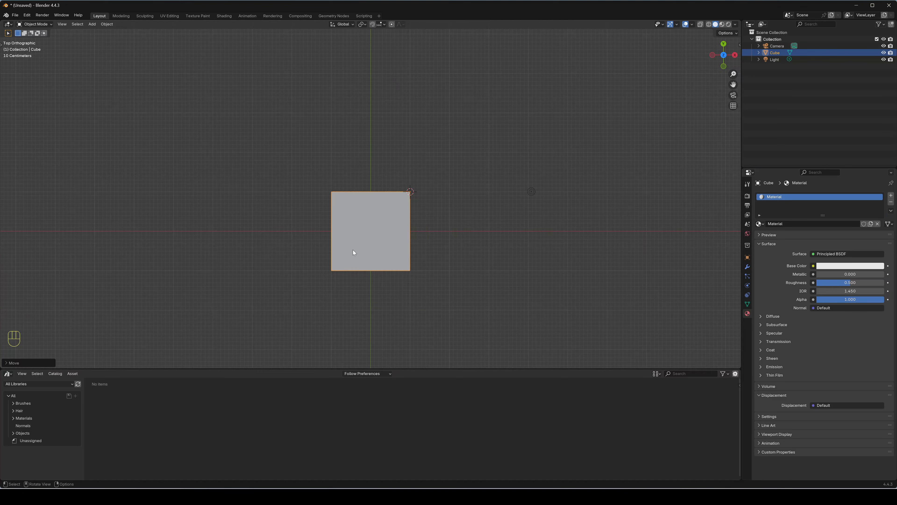
{"action": "left_click", "coordinate": [368, 240]}
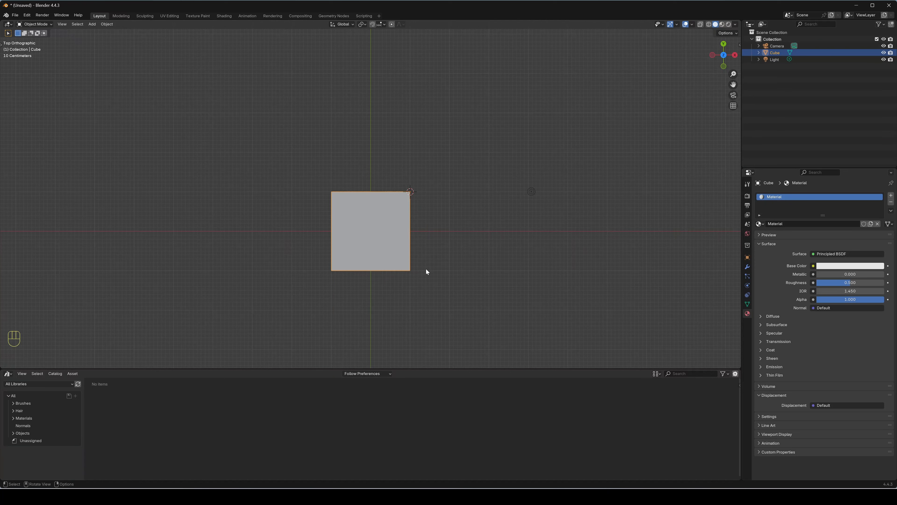
{"action": "key", "text": "shift+d"}
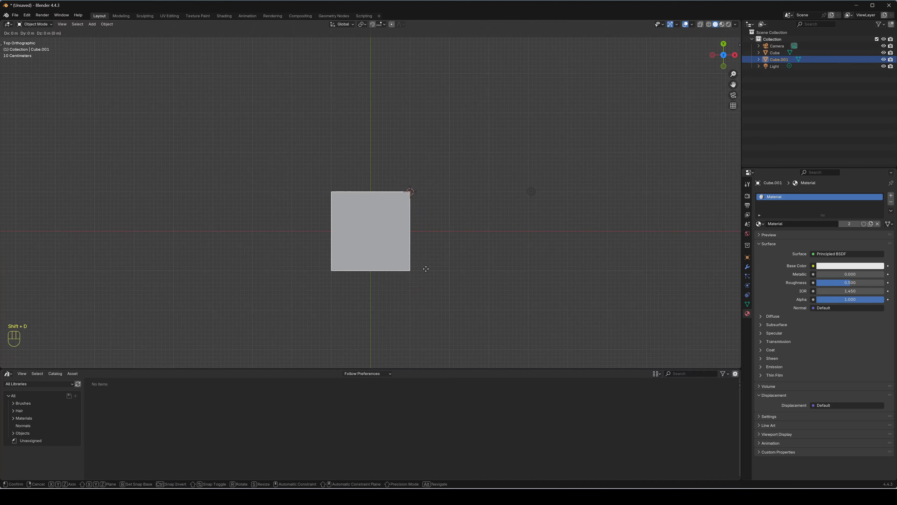
{"action": "type", "text": "s"}
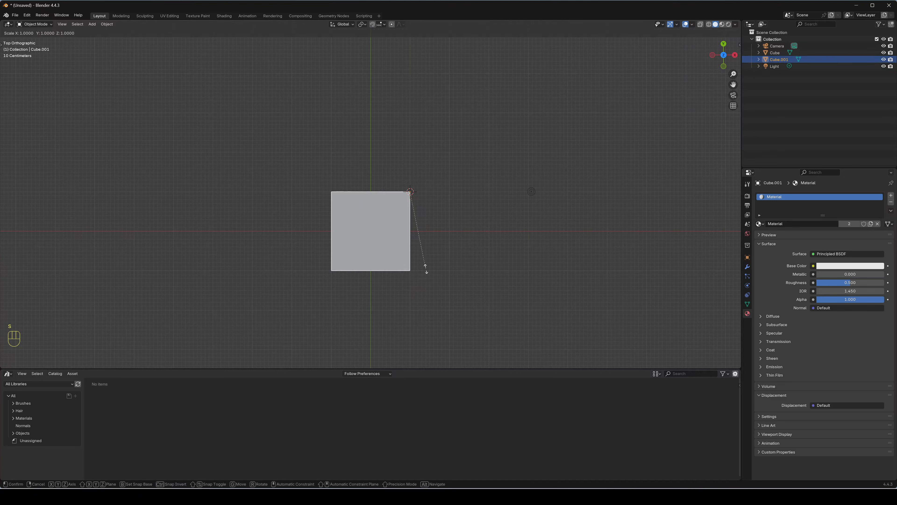
{"action": "type", "text": "1.61"}
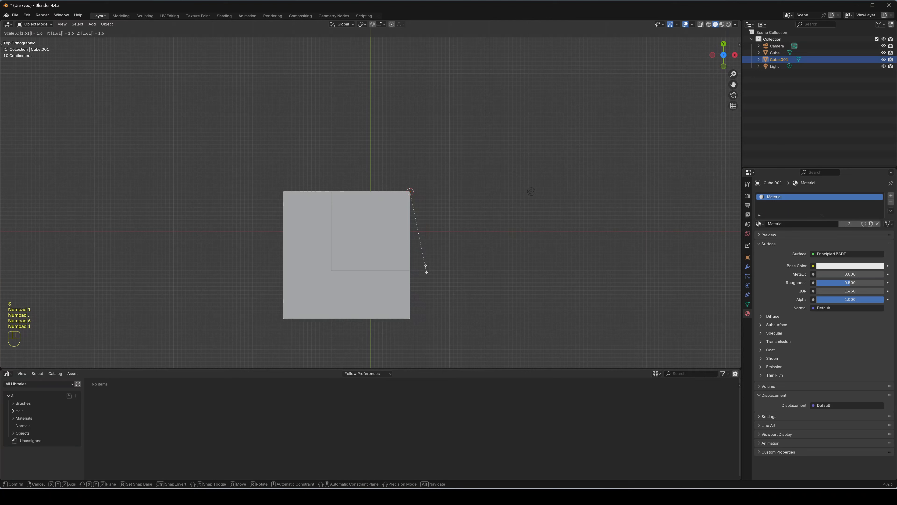
{"action": "type", "text": "8"}
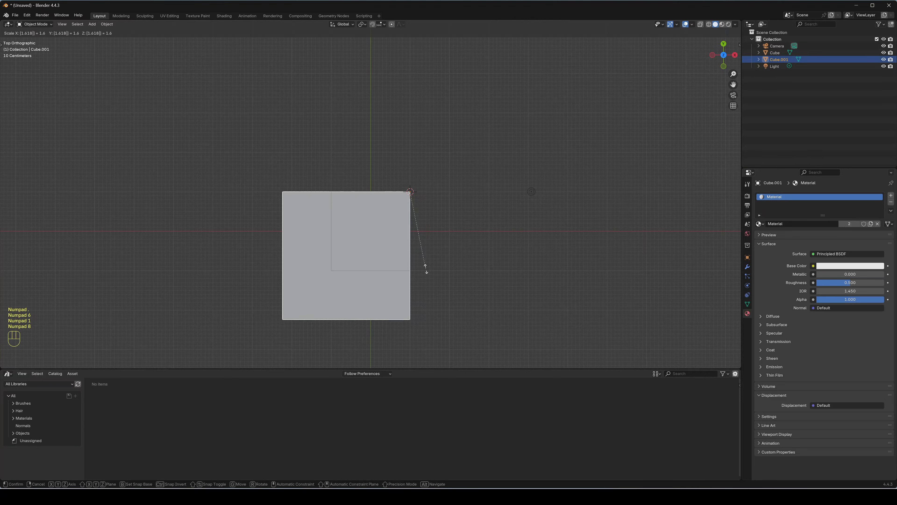
{"action": "key", "text": "KP_Enter"}
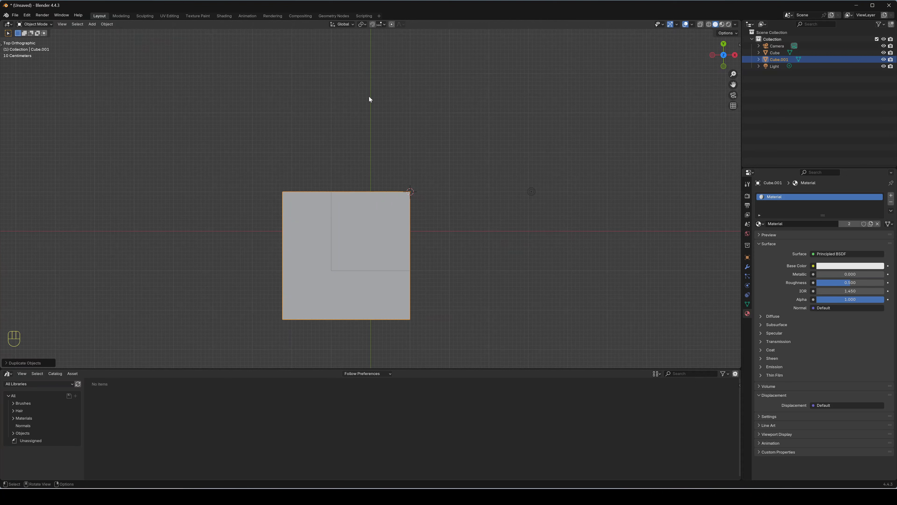
Step: Move the enlarged copy about 3.25 m along the global Y axis so it sits beyond the original cube's upper edge
{"action": "key", "text": "g"}
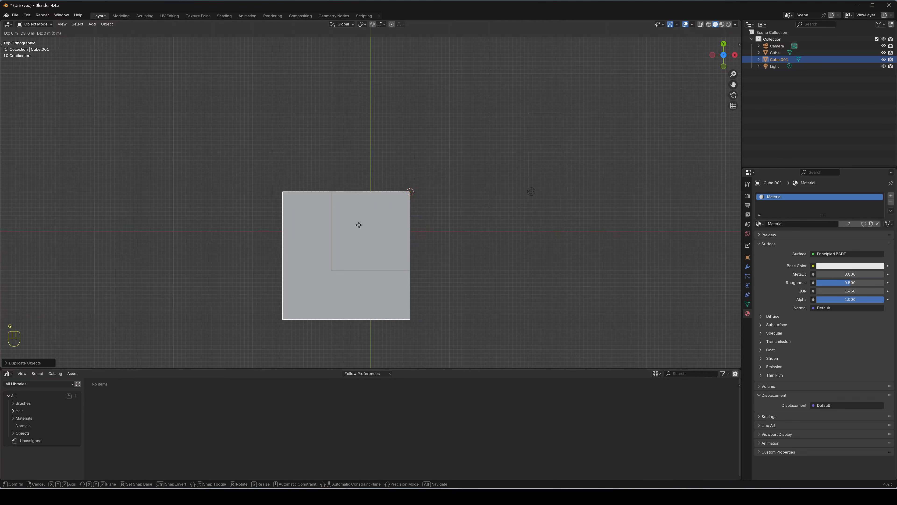
{"action": "key", "text": "y"}
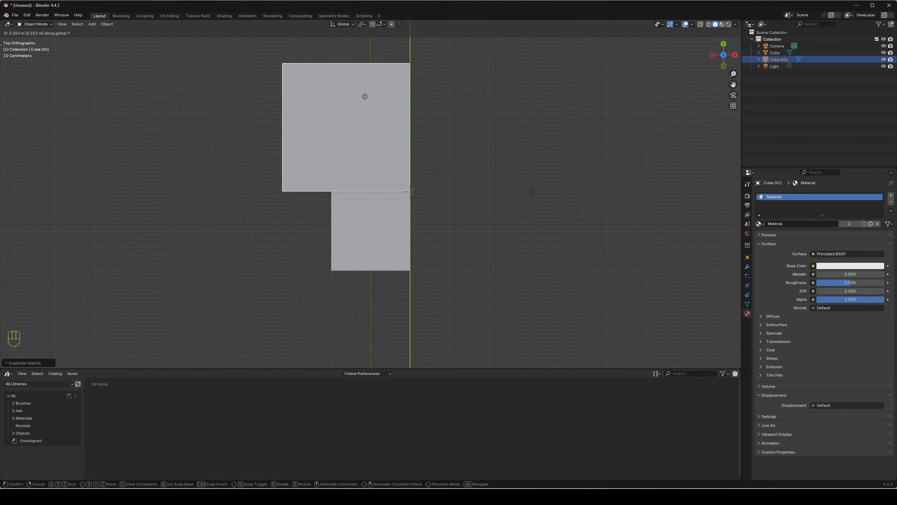
{"action": "left_click", "coordinate": [364, 95]}
Step: Move the larger cube back along Y to narrow the gap to the original cube's upper edge
{"action": "scroll", "coordinate": [445, 206], "scroll_direction": "up", "scroll_amount": 6}
{"action": "middle_click_drag", "start_coordinate": [576, 196], "coordinate": [427, 203], "text": "shift"}
{"action": "scroll", "coordinate": [455, 193], "scroll_direction": "up", "scroll_amount": 12}
{"action": "middle_click_drag", "start_coordinate": [677, 181], "coordinate": [547, 259], "text": "shift"}
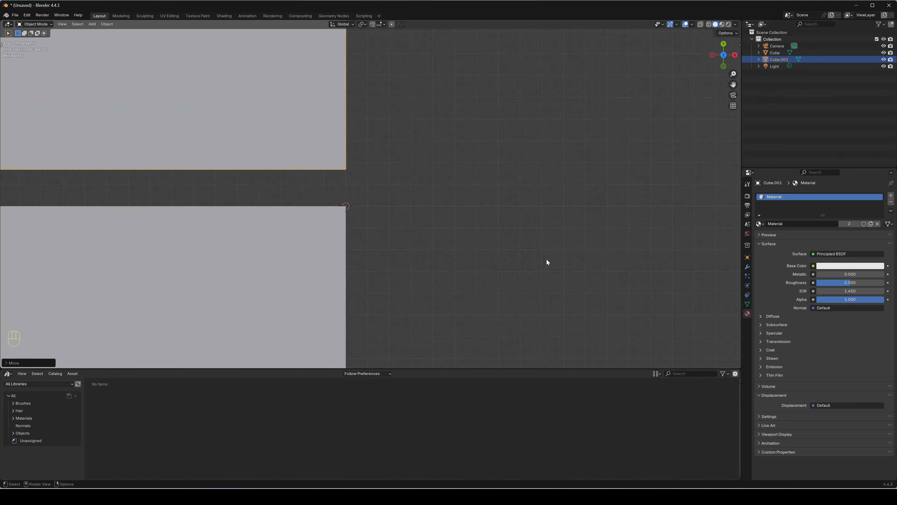
{"action": "scroll", "coordinate": [348, 220], "scroll_direction": "up", "scroll_amount": 6}
{"action": "key", "text": "g"}
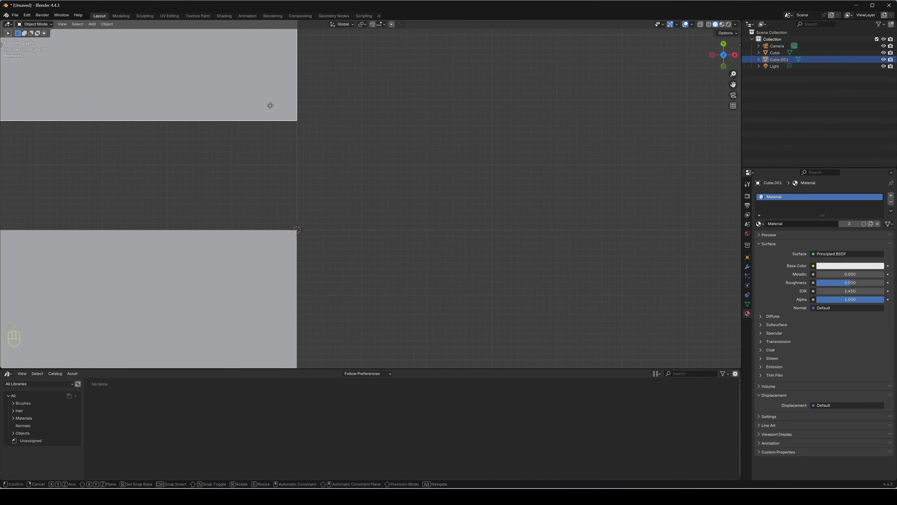
{"action": "key", "text": "y"}
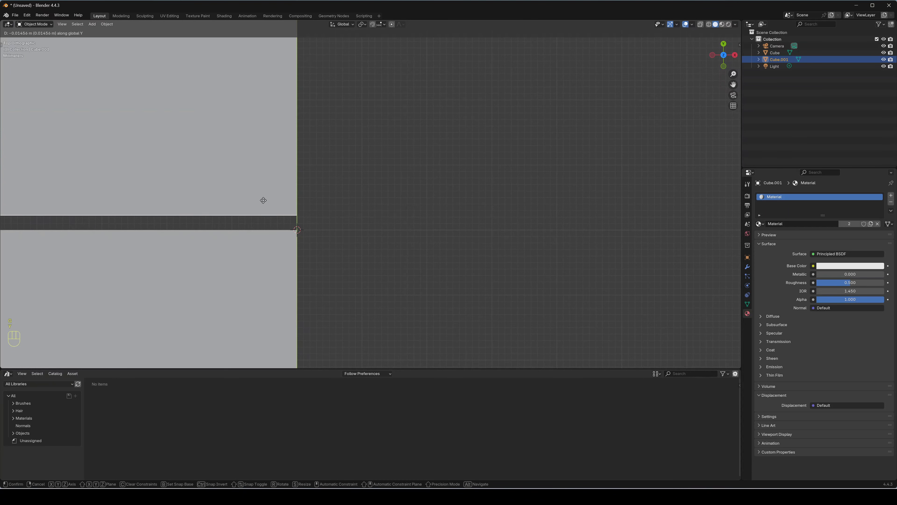
{"action": "left_click", "coordinate": [263, 211]}
Step: Fine-tune the larger cube's Y position so its lower edge meets the original cube's upper edge at the 3D cursor
{"action": "middle_click_drag", "start_coordinate": [260, 210], "coordinate": [432, 168], "text": "shift"}
{"action": "scroll", "coordinate": [383, 190], "scroll_direction": "up", "scroll_amount": 12}
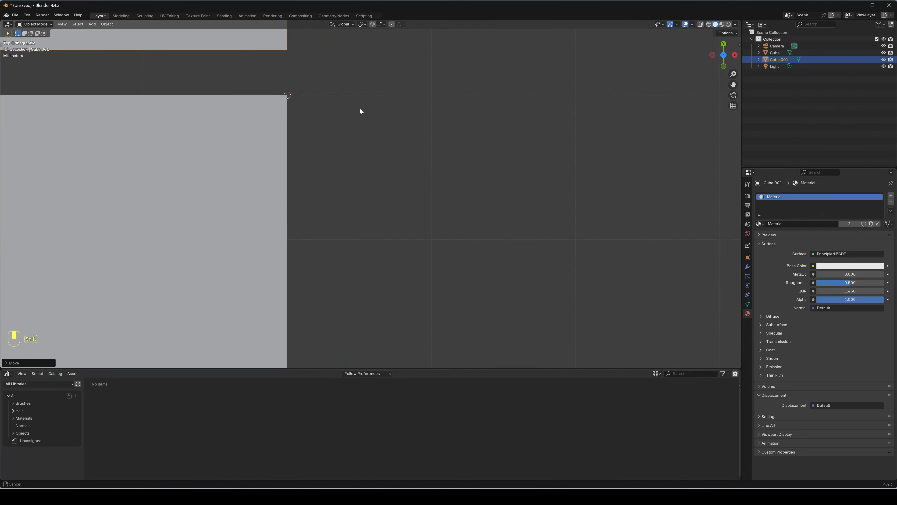
{"action": "middle_click_drag", "start_coordinate": [359, 108], "coordinate": [403, 247], "text": "shift"}
{"action": "scroll", "coordinate": [318, 208], "scroll_direction": "up", "scroll_amount": 3}
{"action": "left_click", "coordinate": [255, 154]}
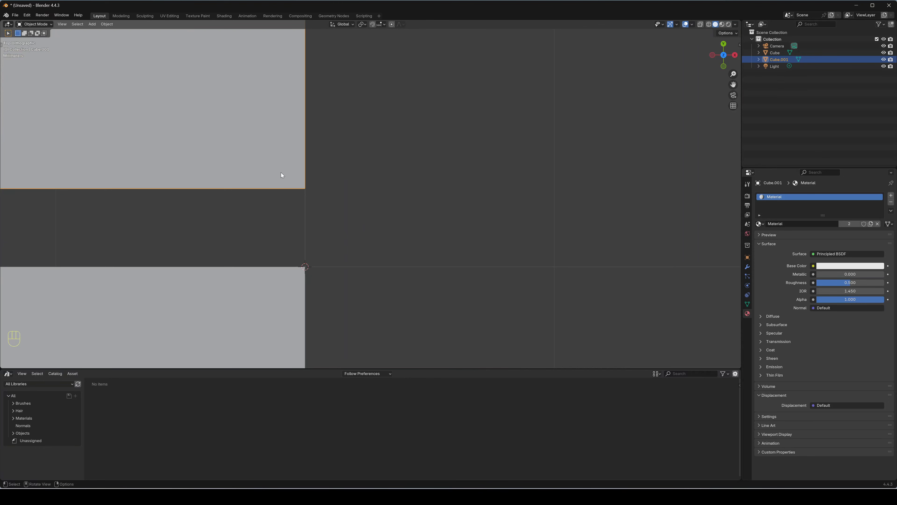
{"action": "key", "text": "g"}
{"action": "key", "text": "y"}
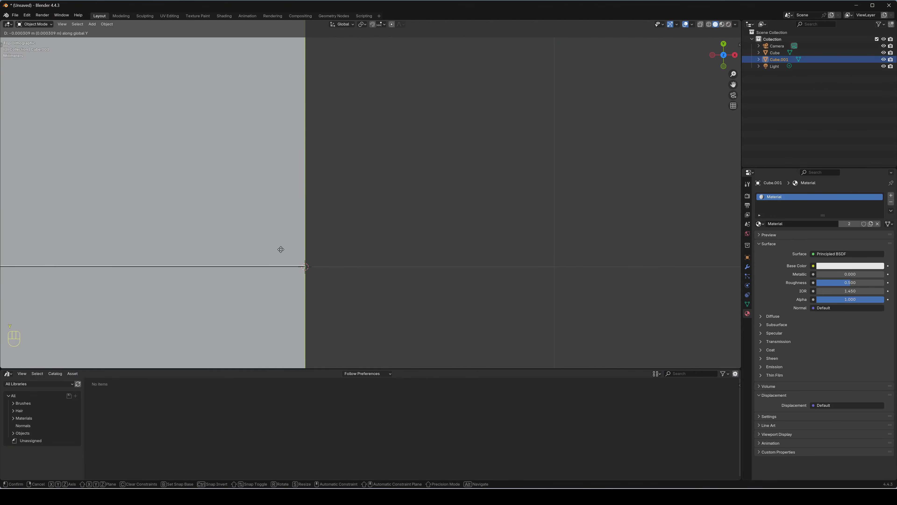
{"action": "left_click", "coordinate": [279, 248]}
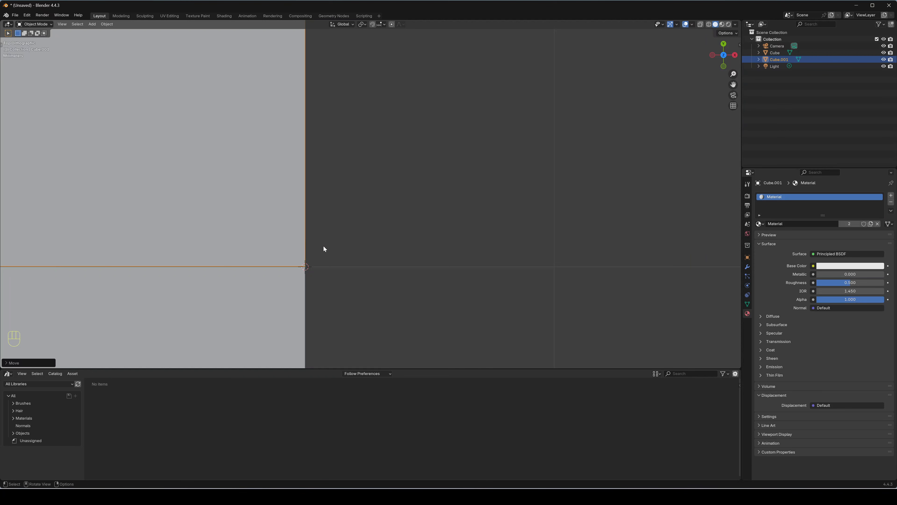
{"action": "scroll", "coordinate": [309, 252], "scroll_direction": "up", "scroll_amount": 4}
{"action": "middle_click_drag", "start_coordinate": [306, 275], "coordinate": [360, 218], "text": "shift"}
{"action": "scroll", "coordinate": [338, 245], "scroll_direction": "down", "scroll_amount": 1}
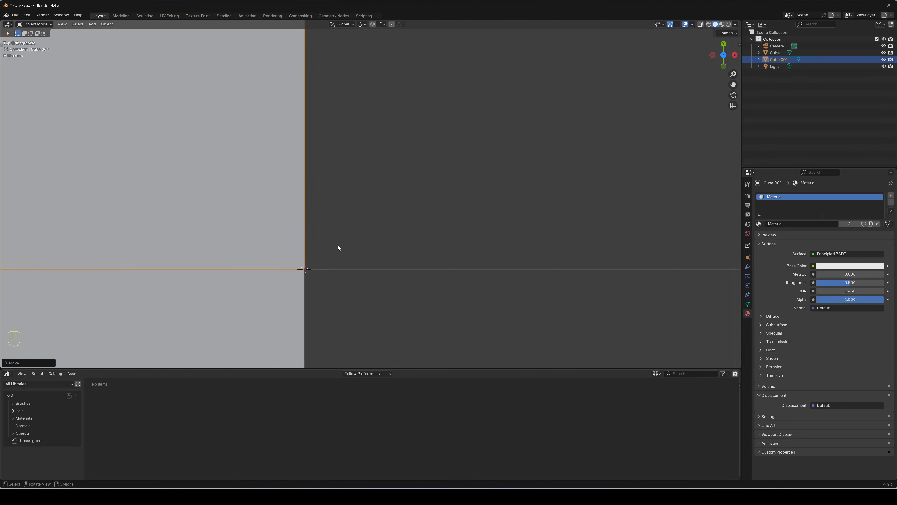
Step: Duplicate the larger upper cube in place and scale the new copy by 1.618
{"action": "scroll", "coordinate": [338, 245], "scroll_direction": "down", "scroll_amount": 6}
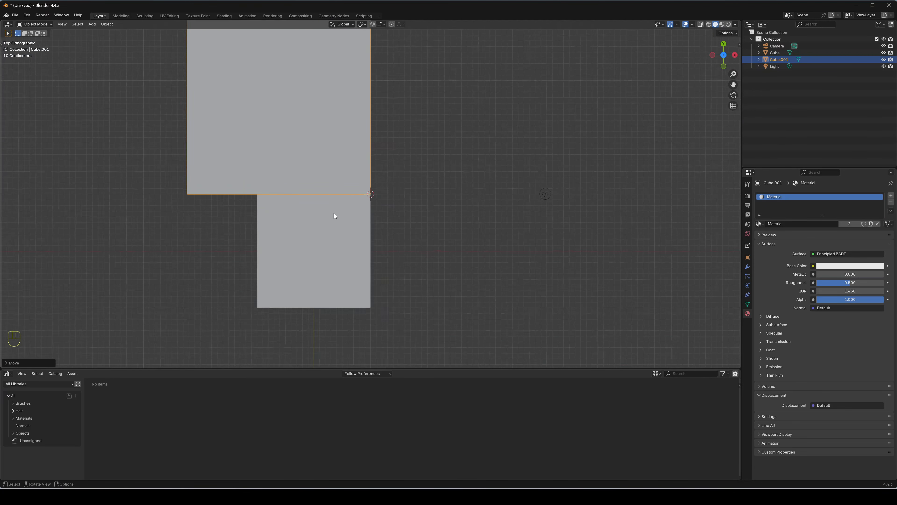
{"action": "scroll", "coordinate": [332, 213], "scroll_direction": "down", "scroll_amount": 2}
{"action": "left_click", "coordinate": [314, 138]}
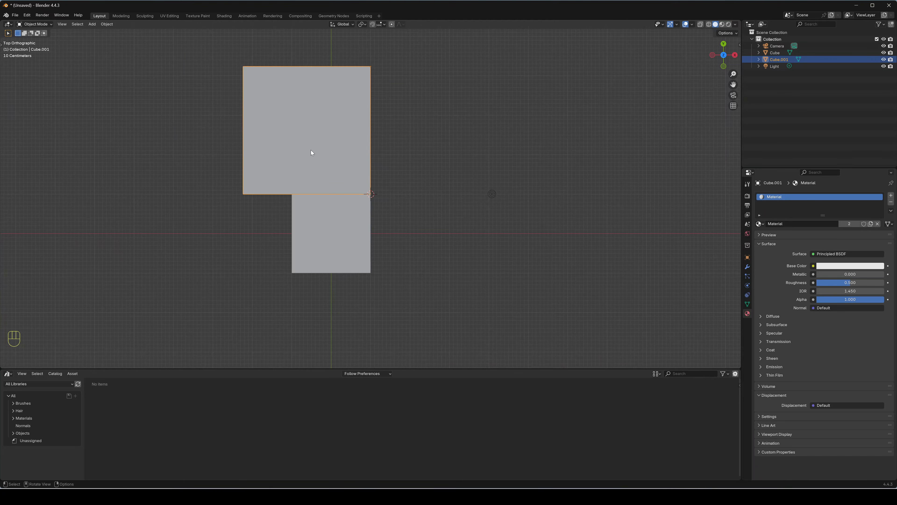
{"action": "key", "text": "shift"}
{"action": "key", "text": "shift+d"}
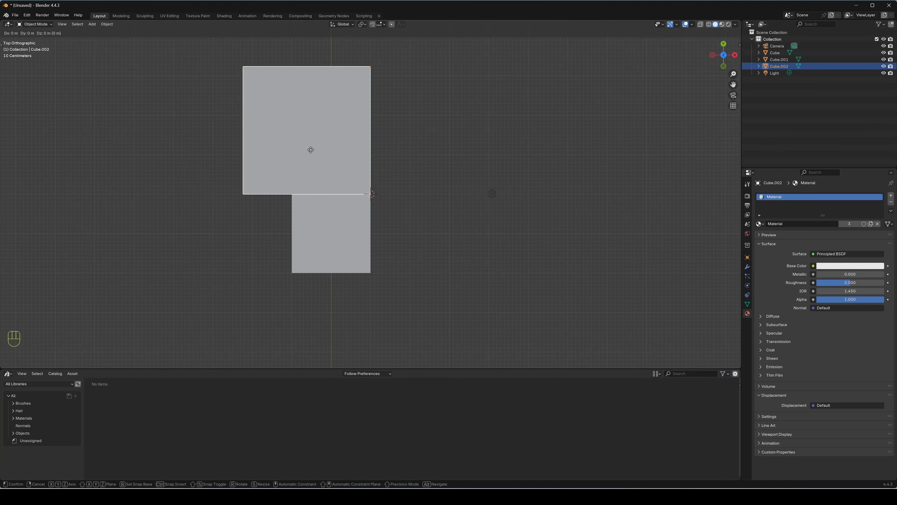
{"action": "type", "text": "s1"}
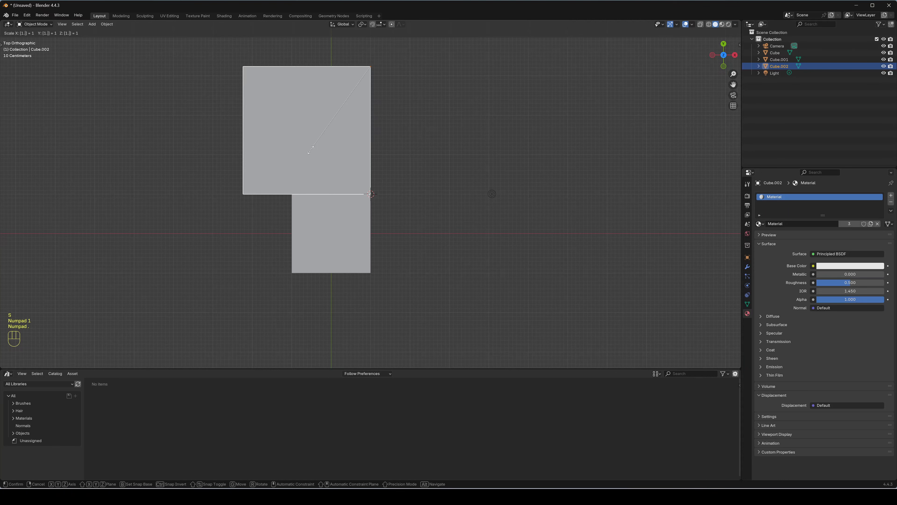
{"action": "type", "text": ".618"}
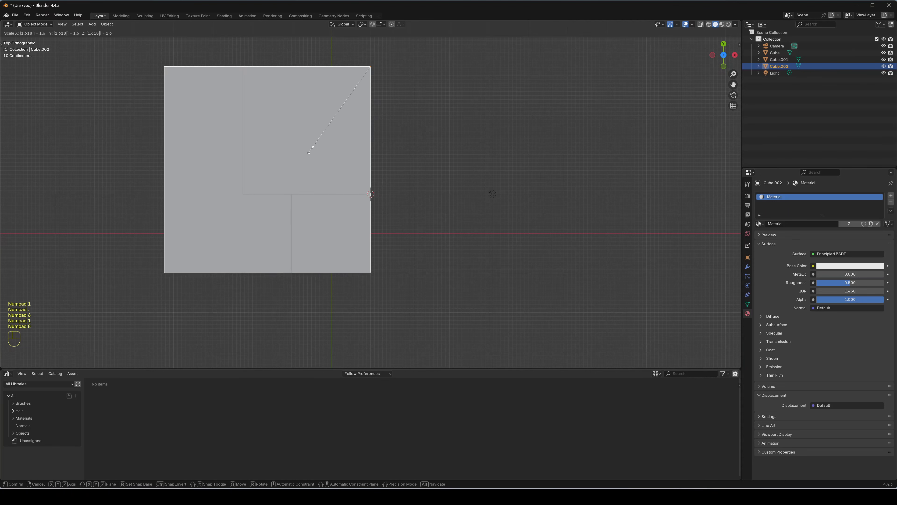
{"action": "key", "text": "KP_Enter"}
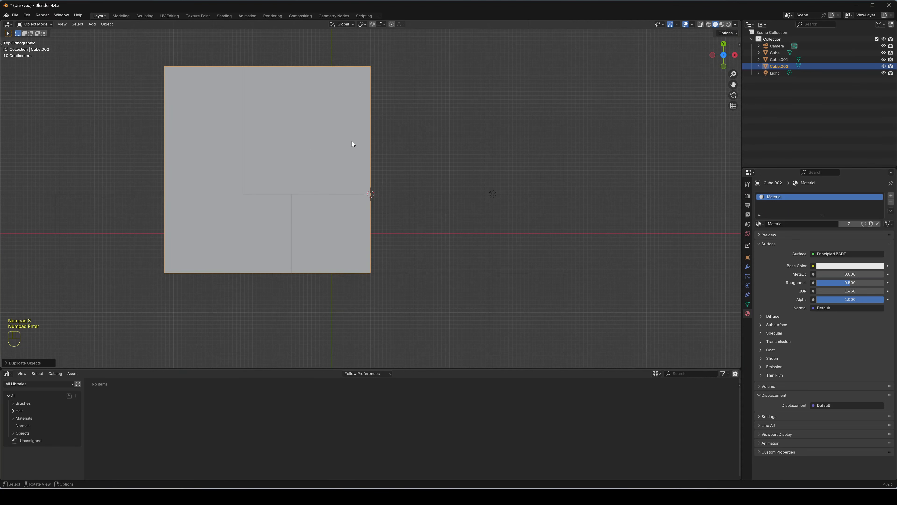
Step: Move the new largest cube about -3.25 m along the global X axis, beside the second cube
{"action": "key", "text": "g"}
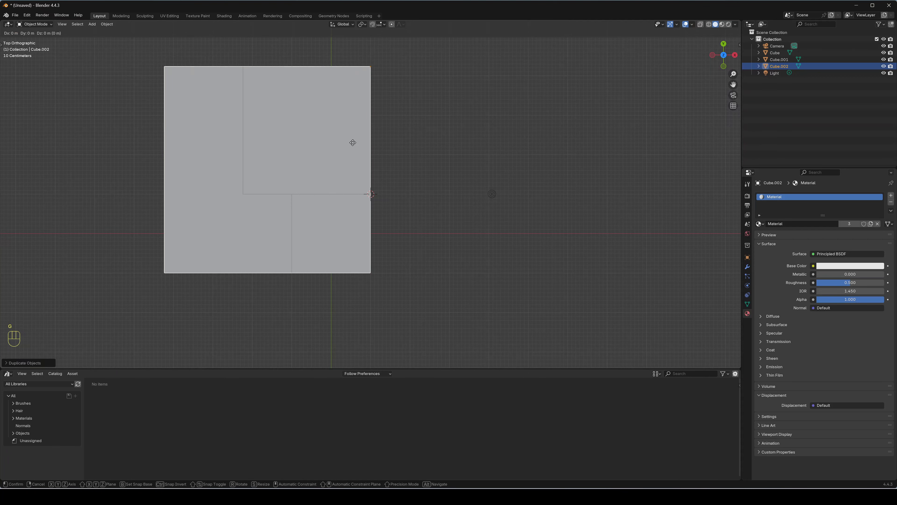
{"action": "key", "text": "x"}
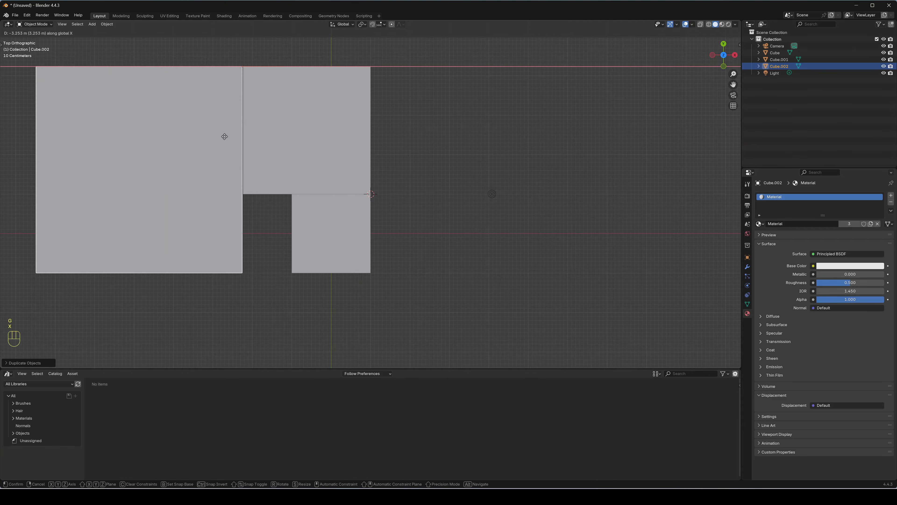
{"action": "left_click", "coordinate": [225, 137]}
Step: Fine-tune the largest cube's X position to close the gap to the second cube's adjacent side edge
{"action": "scroll", "coordinate": [245, 66], "scroll_direction": "up", "scroll_amount": 6}
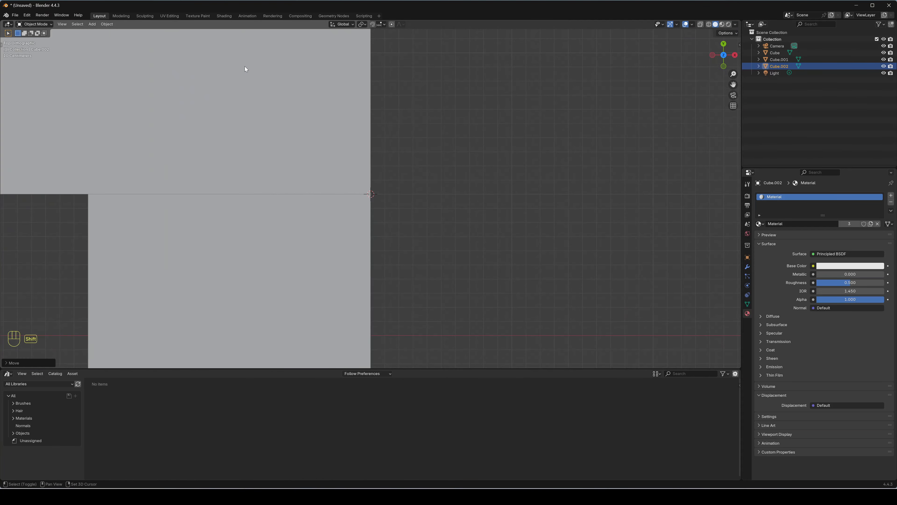
{"action": "middle_click_drag", "start_coordinate": [245, 66], "coordinate": [349, 134], "text": "shift"}
{"action": "scroll", "coordinate": [362, 243], "scroll_direction": "up", "scroll_amount": 5}
{"action": "scroll", "coordinate": [308, 146], "scroll_direction": "up", "scroll_amount": 6}
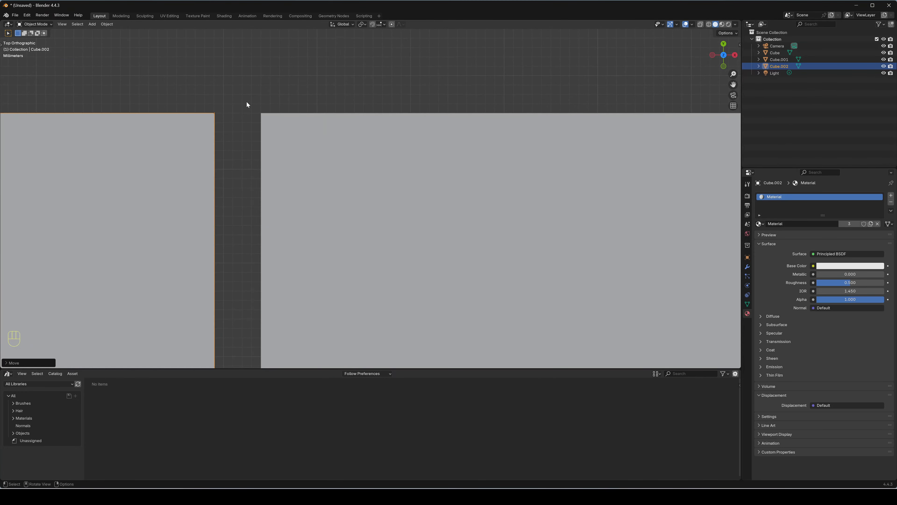
{"action": "scroll", "coordinate": [247, 105], "scroll_direction": "up", "scroll_amount": 3}
{"action": "middle_click_drag", "start_coordinate": [182, 80], "coordinate": [362, 217], "text": "shift"}
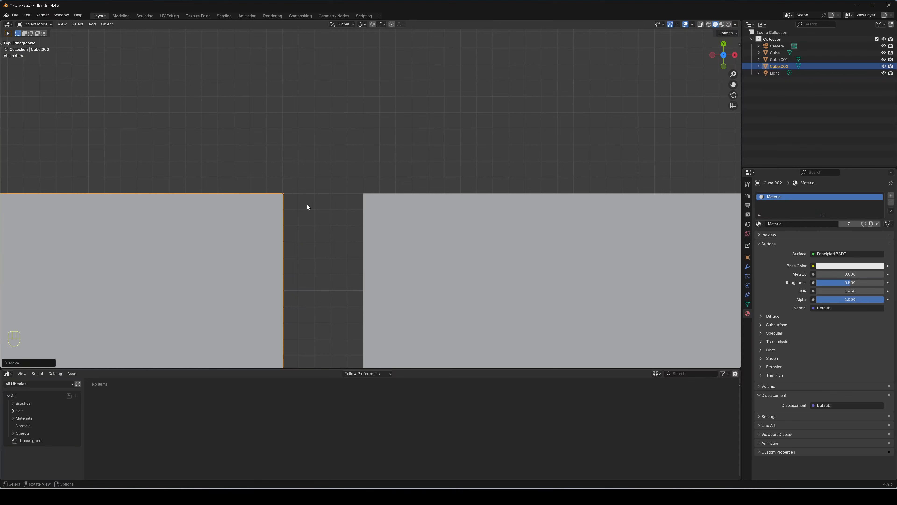
{"action": "key", "text": "g"}
{"action": "key", "text": "x"}
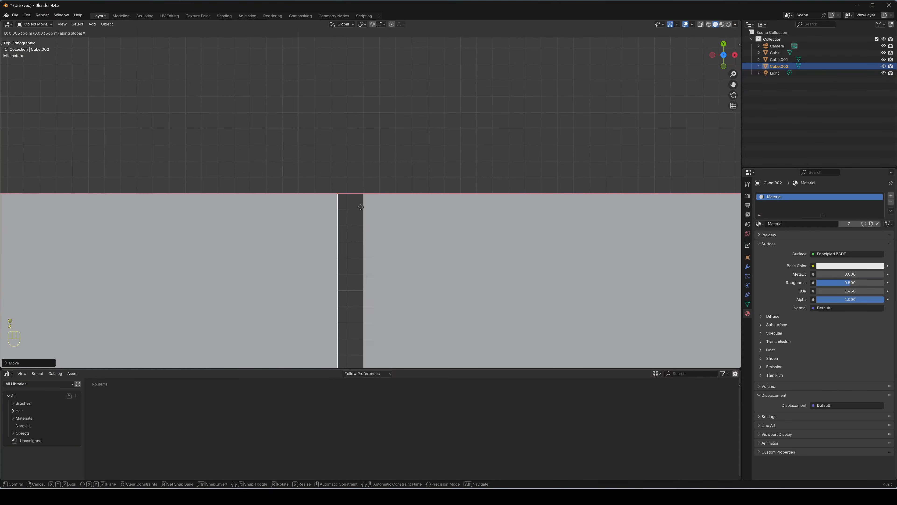
{"action": "left_click", "coordinate": [384, 210]}
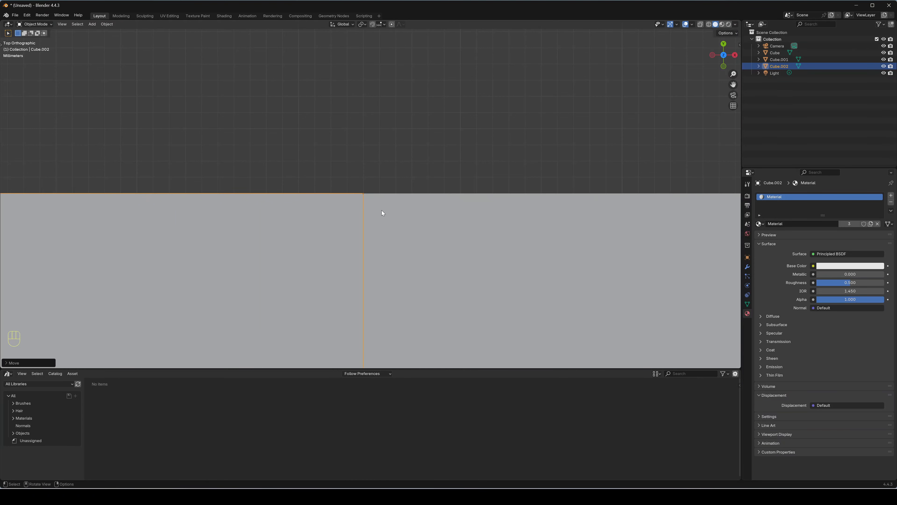
{"action": "scroll", "coordinate": [355, 214], "scroll_direction": "up", "scroll_amount": 3}
{"action": "scroll", "coordinate": [303, 204], "scroll_direction": "down", "scroll_amount": 6}
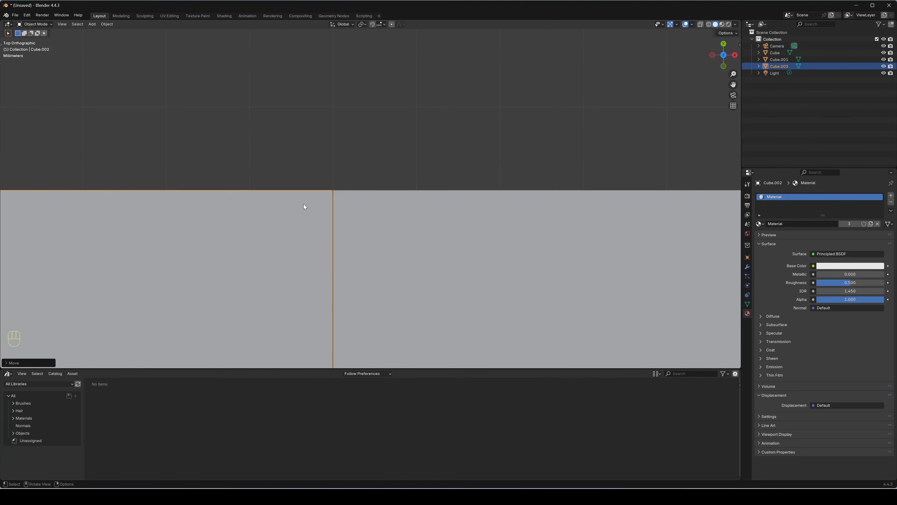
Step: Duplicate the third, largest cube in place and scale this fourth cube by 1.618
{"action": "scroll", "coordinate": [362, 228], "scroll_direction": "down", "scroll_amount": 9}
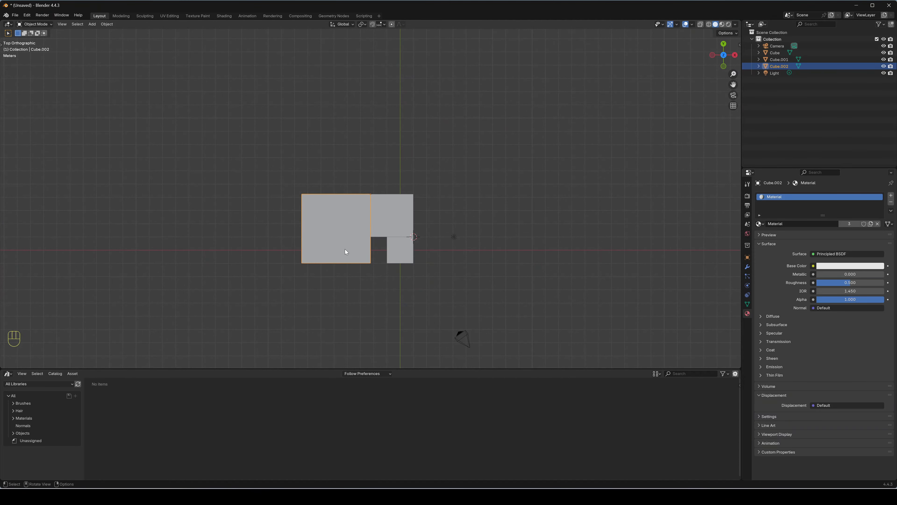
{"action": "key", "text": "shift+d"}
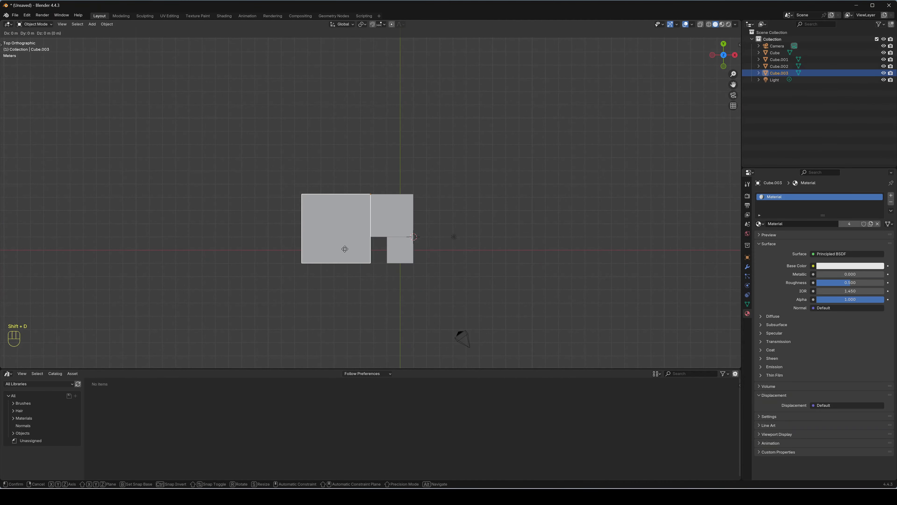
{"action": "type", "text": "s1.618"}
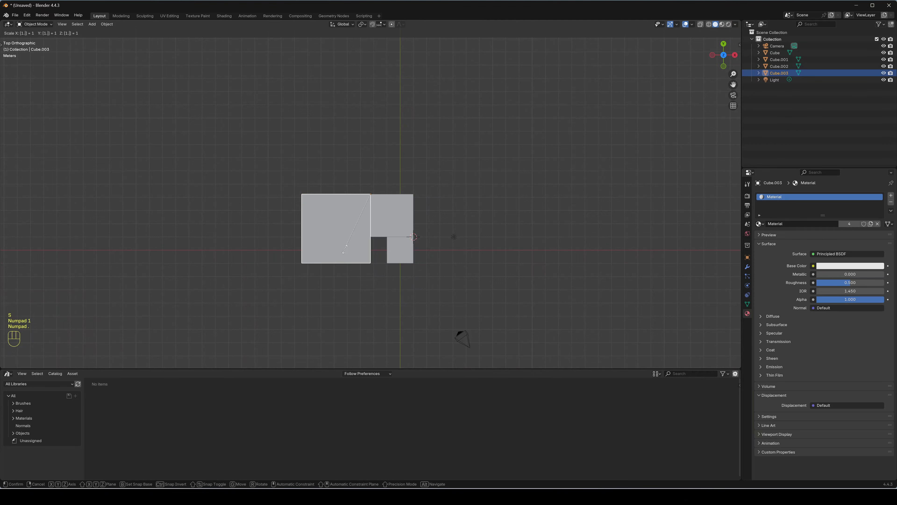
{"action": "key", "text": "KP_Enter"}
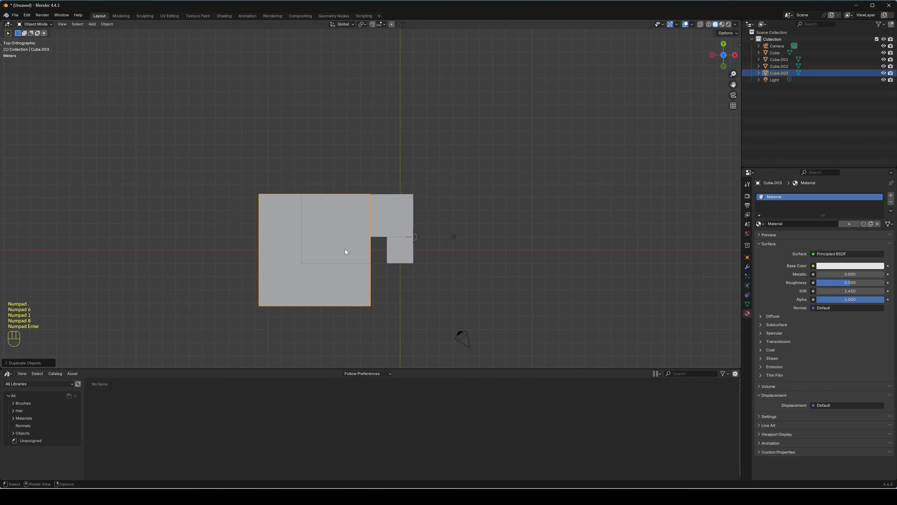
Step: Move the fourth cube just below the other cubes, to about X 1.00 m, Y -1.11 m
{"action": "key", "text": "g"}
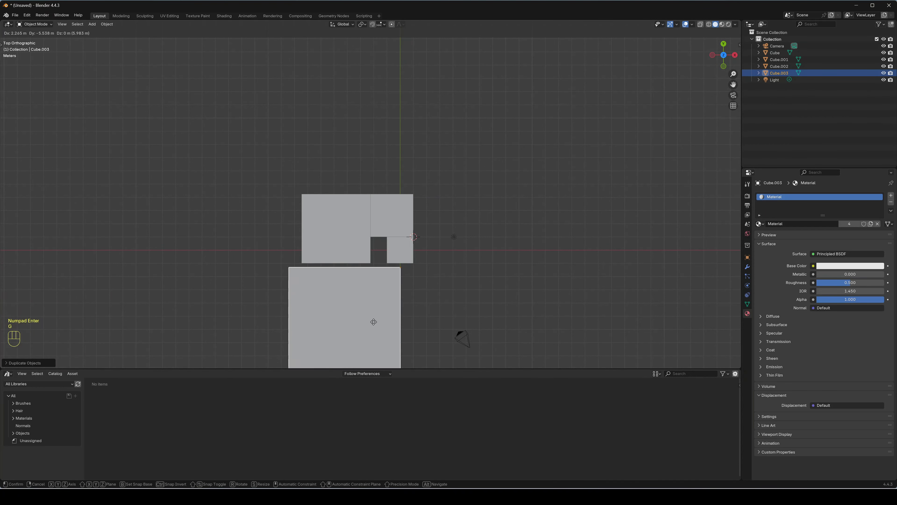
{"action": "left_click", "coordinate": [386, 318]}
{"action": "scroll", "coordinate": [412, 319], "scroll_direction": "up", "scroll_amount": 5}
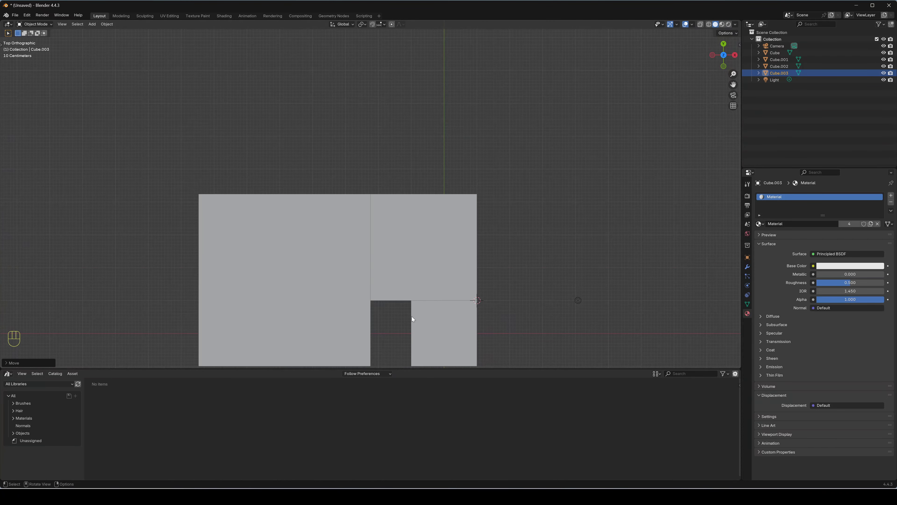
{"action": "scroll", "coordinate": [411, 317], "scroll_direction": "up", "scroll_amount": 2}
{"action": "middle_click_drag", "start_coordinate": [414, 275], "coordinate": [425, 179], "text": "shift"}
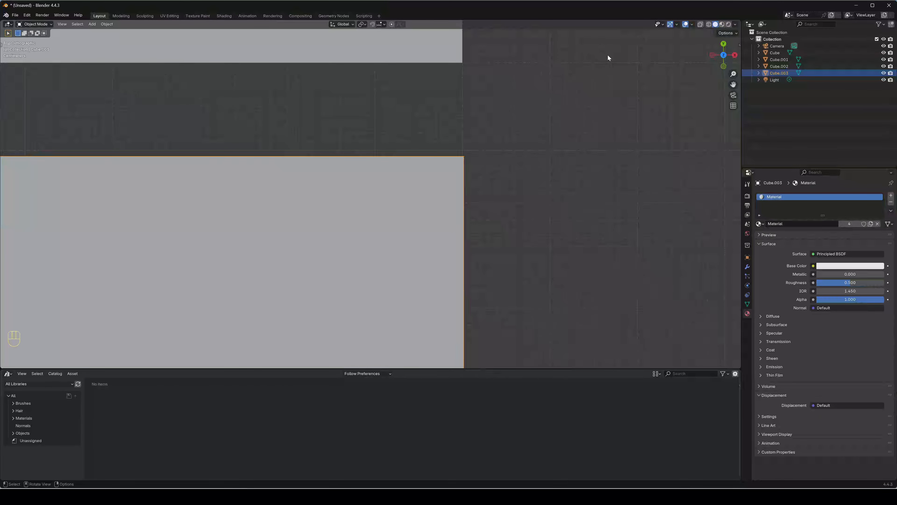
Step: Show the fourth cube's transform values and set its X location to 1 m
{"action": "key", "text": "n"}
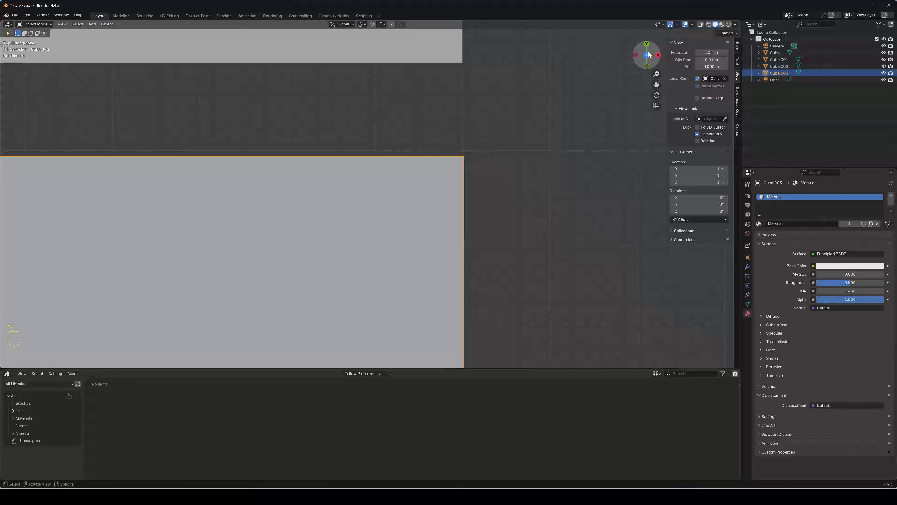
{"action": "left_click", "coordinate": [738, 46]}
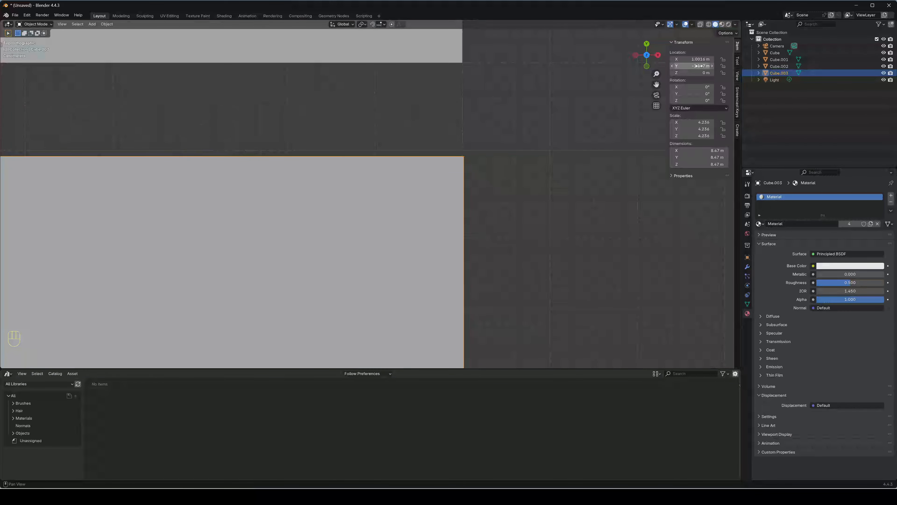
{"action": "left_click", "coordinate": [701, 60]}
{"action": "type", "text": "1"}
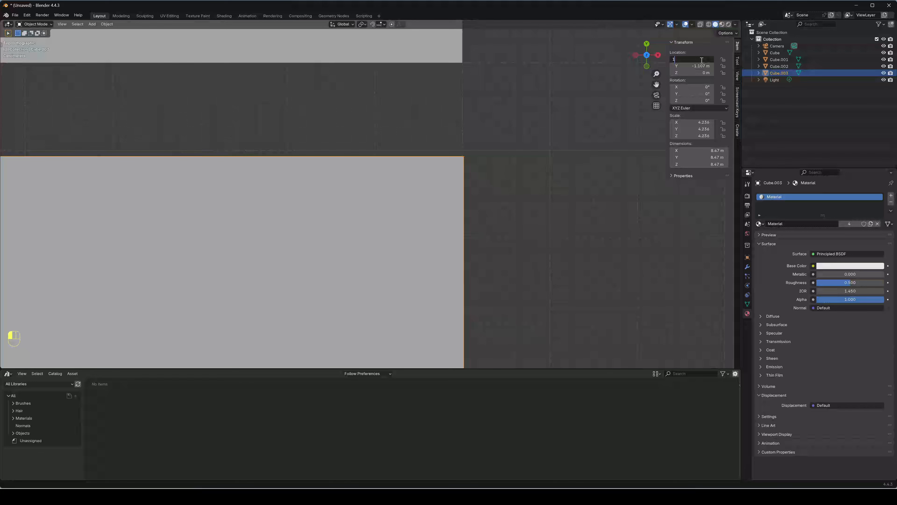
{"action": "key", "text": "Return"}
Step: Try a Y location of 1 m for the fourth cube and check its placement
{"action": "left_click", "coordinate": [698, 66]}
{"action": "type", "text": "1"}
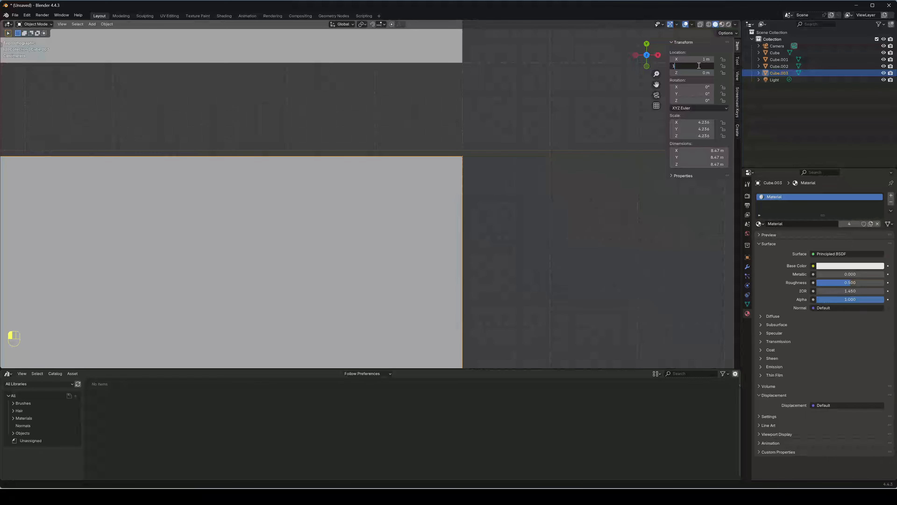
{"action": "key", "text": "Return"}
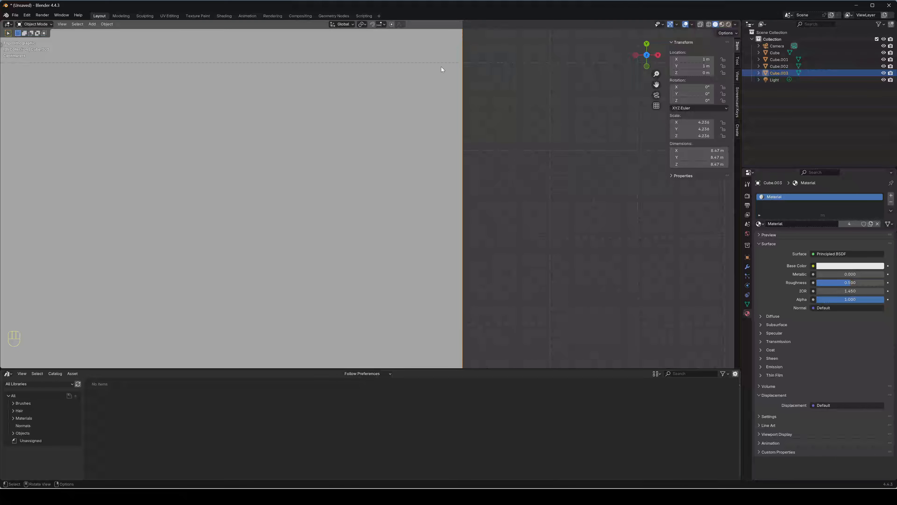
{"action": "middle_click_drag", "start_coordinate": [450, 68], "coordinate": [483, 165], "text": "shift"}
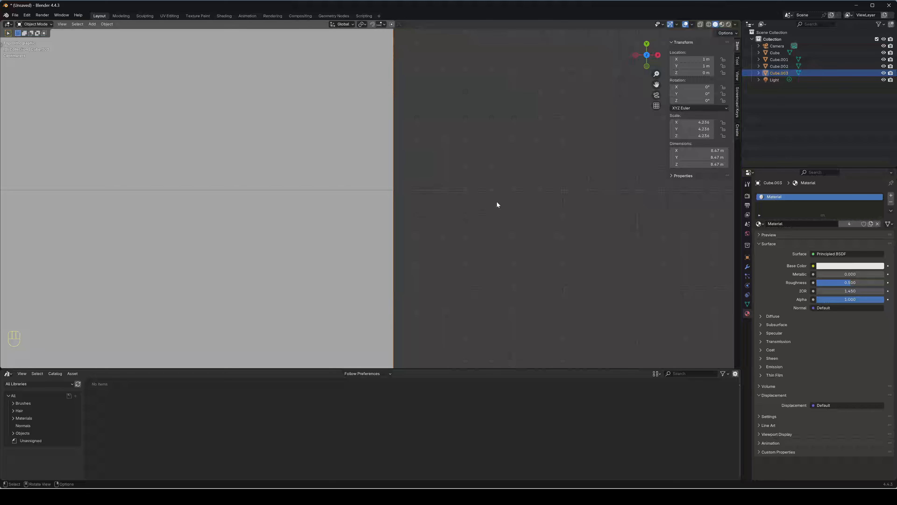
{"action": "scroll", "coordinate": [497, 202], "scroll_direction": "down", "scroll_amount": 12}
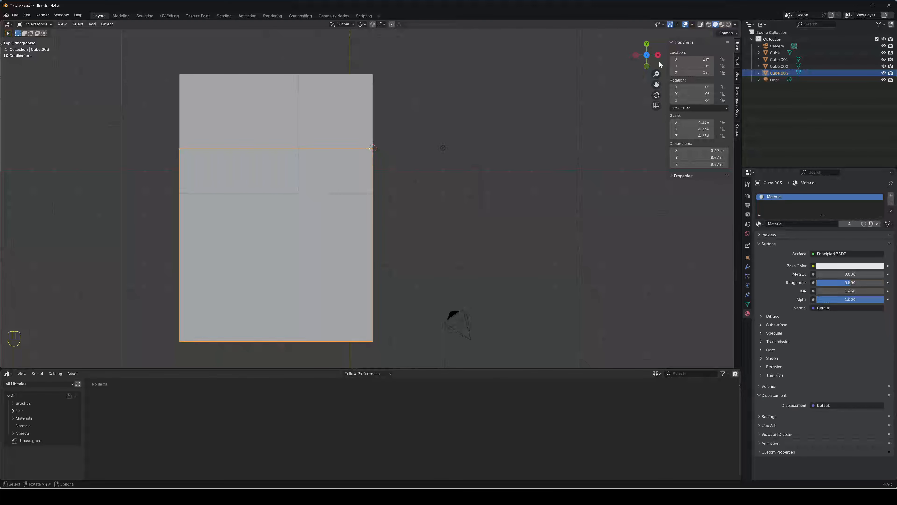
Step: Set the fourth cube's Y location to -1 m
{"action": "left_click", "coordinate": [687, 66]}
{"action": "type", "text": "-1"}
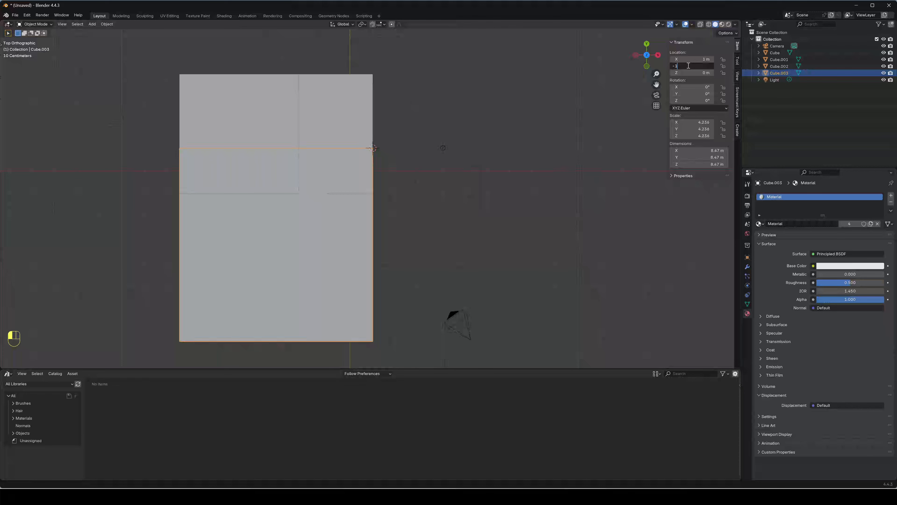
{"action": "key", "text": "Return"}
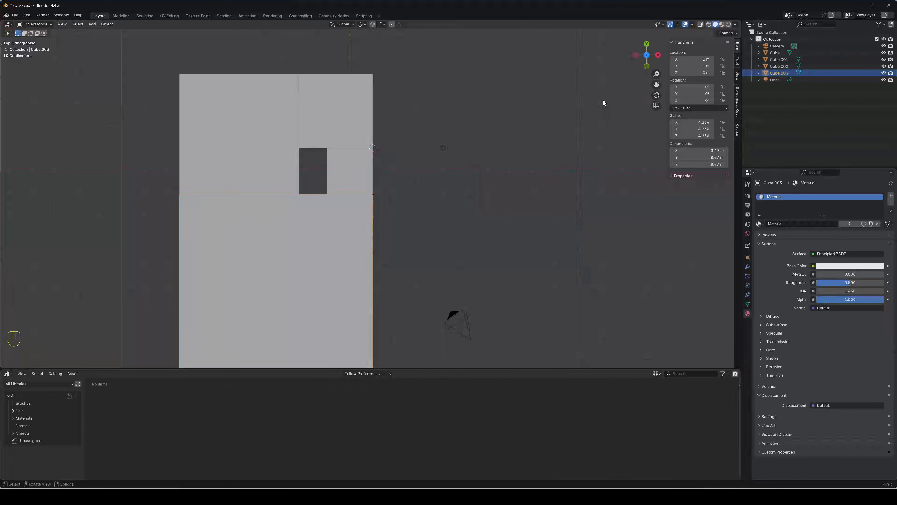
Step: Fine-tune the fourth cube along the global Y axis so its upper edge meets the third cube's lower edge
{"action": "scroll", "coordinate": [330, 215], "scroll_direction": "up", "scroll_amount": 5}
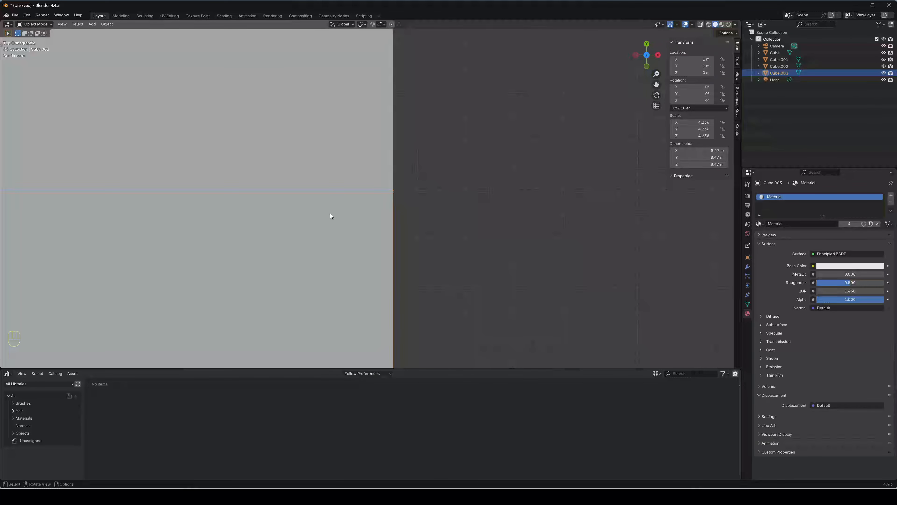
{"action": "scroll", "coordinate": [362, 209], "scroll_direction": "up", "scroll_amount": 3}
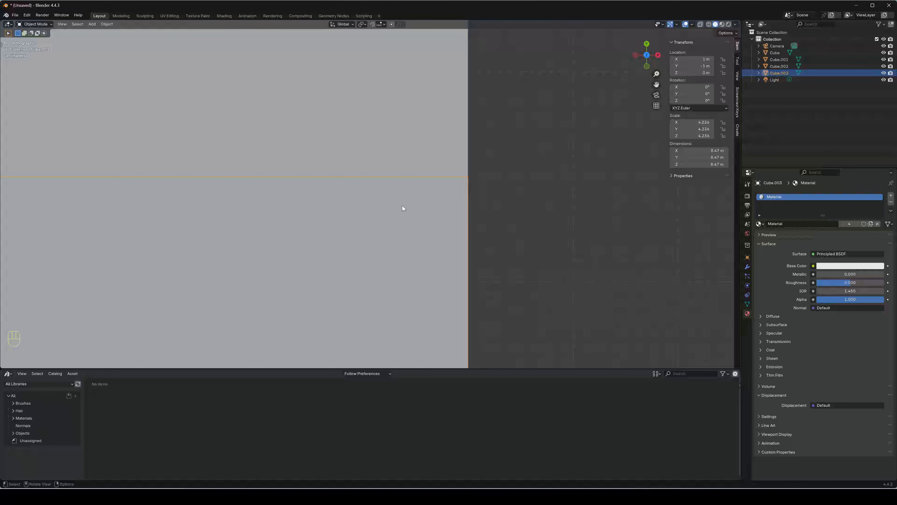
{"action": "key", "text": "g"}
{"action": "key", "text": "y"}
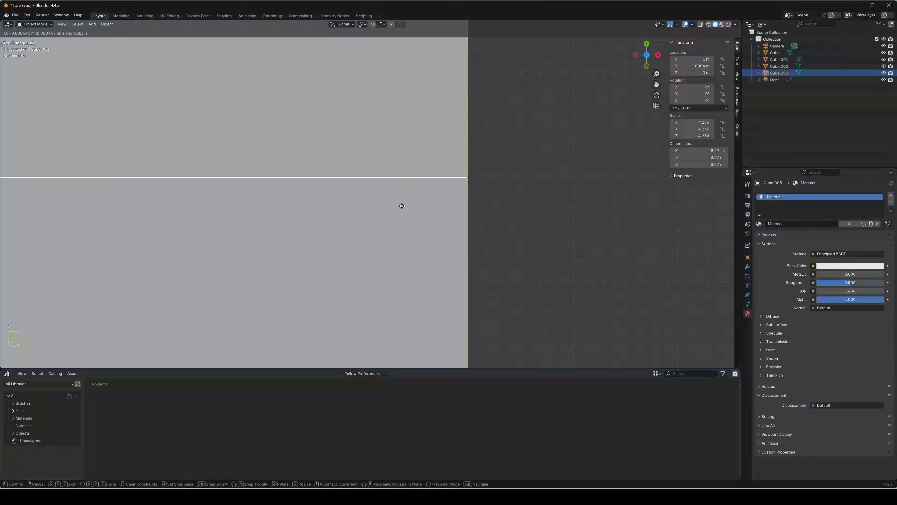
{"action": "left_click", "coordinate": [402, 205]}
{"action": "scroll", "coordinate": [472, 194], "scroll_direction": "up", "scroll_amount": 5}
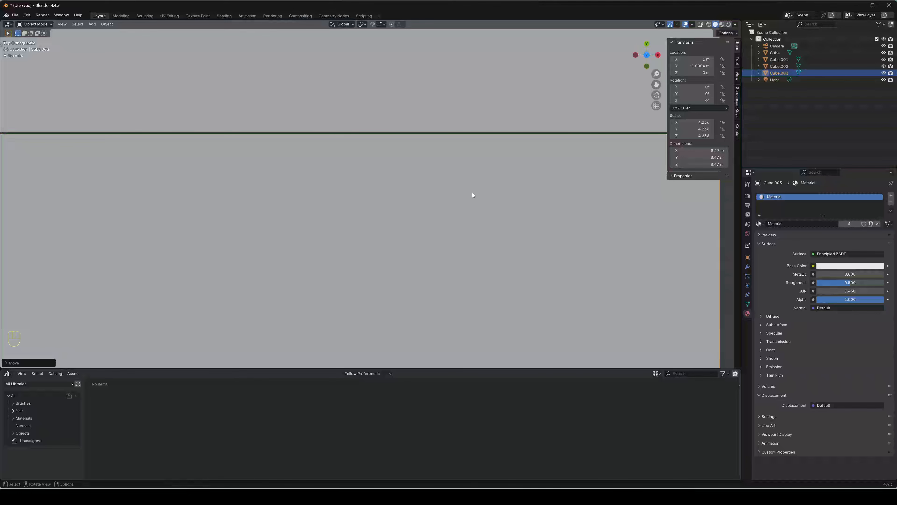
{"action": "middle_click_drag", "start_coordinate": [473, 194], "coordinate": [379, 240], "text": "shift"}
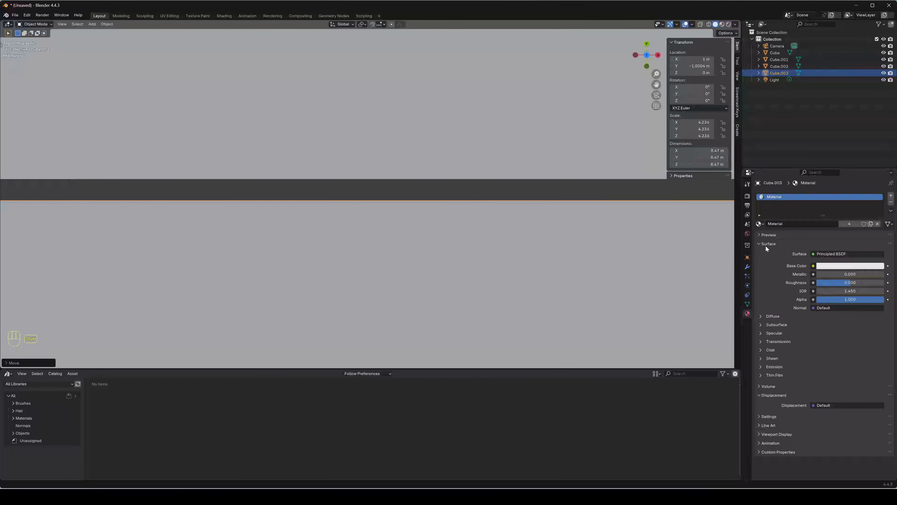
{"action": "middle_click_drag", "start_coordinate": [176, 262], "coordinate": [431, 258], "text": "shift"}
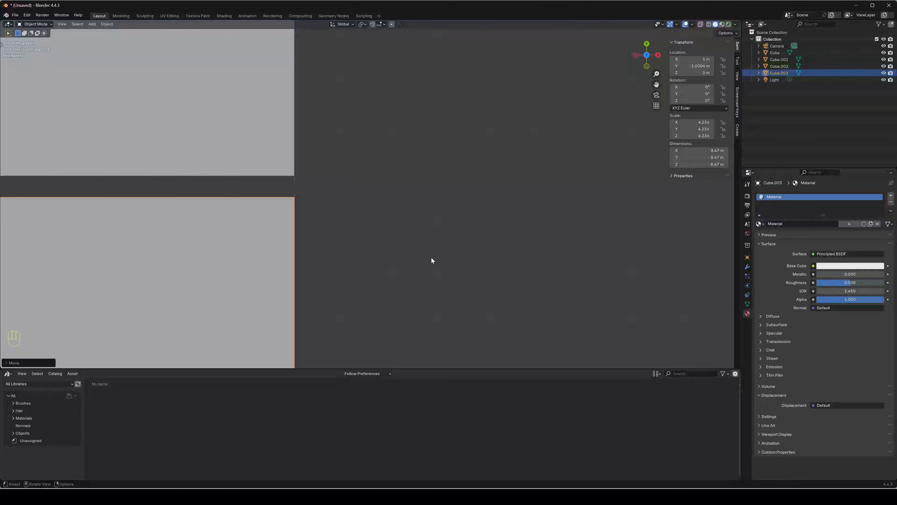
{"action": "scroll", "coordinate": [431, 257], "scroll_direction": "up", "scroll_amount": 6}
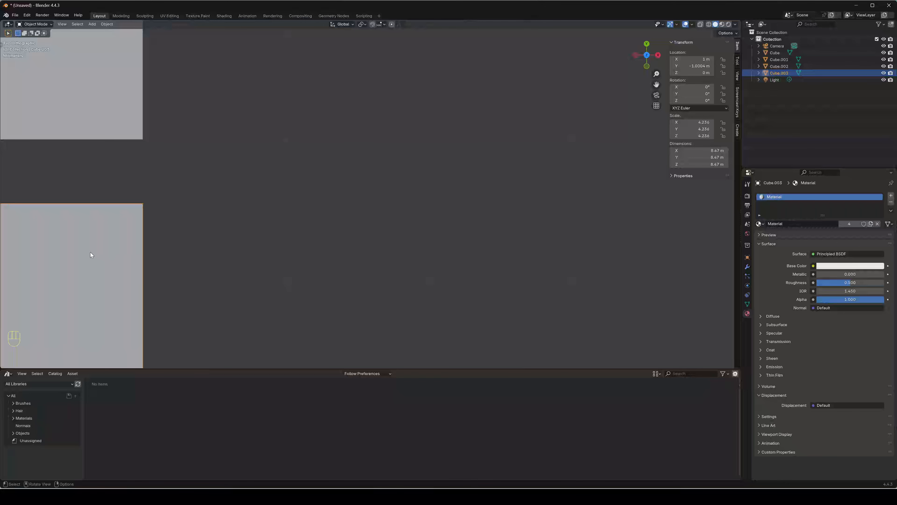
{"action": "key", "text": "g"}
{"action": "key", "text": "y"}
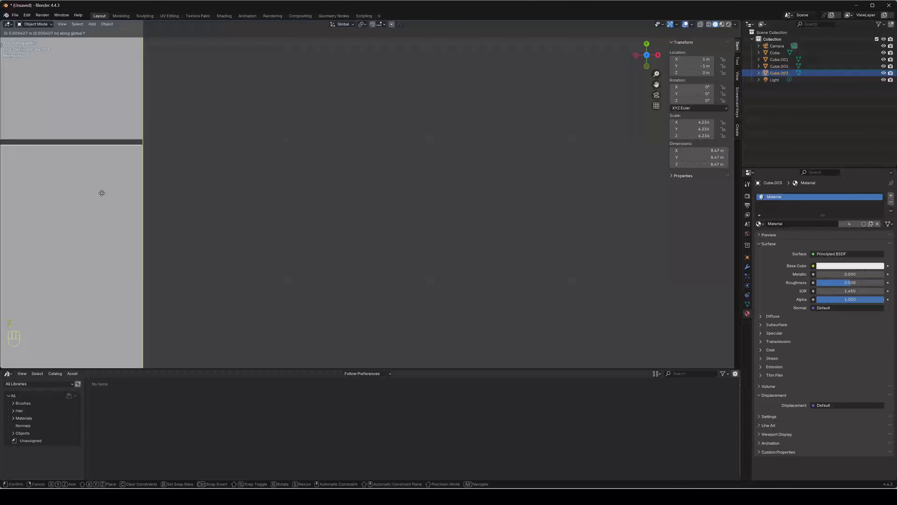
{"action": "left_click", "coordinate": [102, 190]}
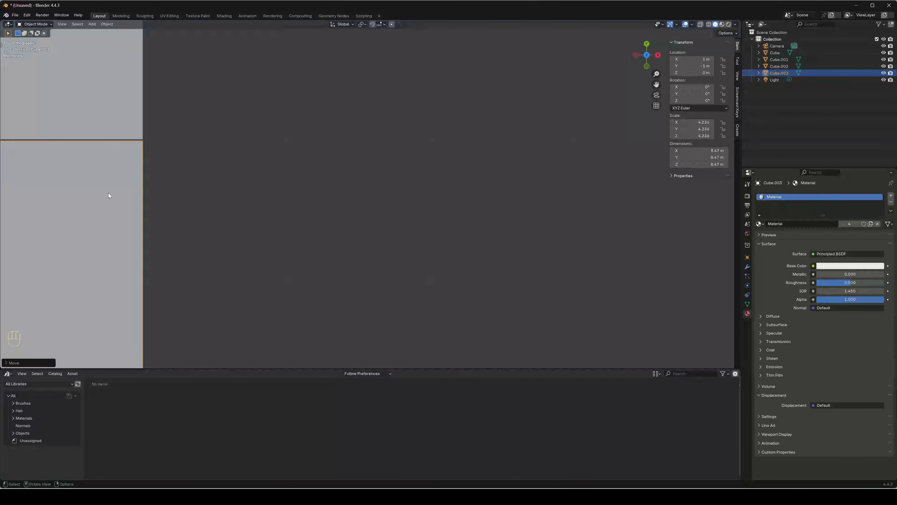
Step: Examine how the outer side edges of the third and fourth cubes line up at their shared corner on the negative X side
{"action": "scroll", "coordinate": [108, 193], "scroll_direction": "down", "scroll_amount": 3}
{"action": "scroll", "coordinate": [168, 220], "scroll_direction": "down", "scroll_amount": 5}
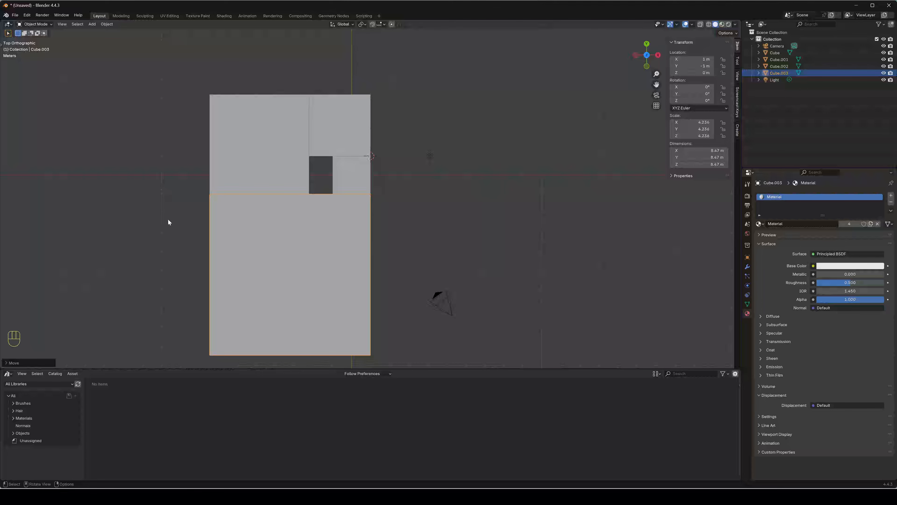
{"action": "middle_click_drag", "start_coordinate": [168, 222], "coordinate": [426, 209], "text": "shift"}
{"action": "scroll", "coordinate": [427, 209], "scroll_direction": "up", "scroll_amount": 6}
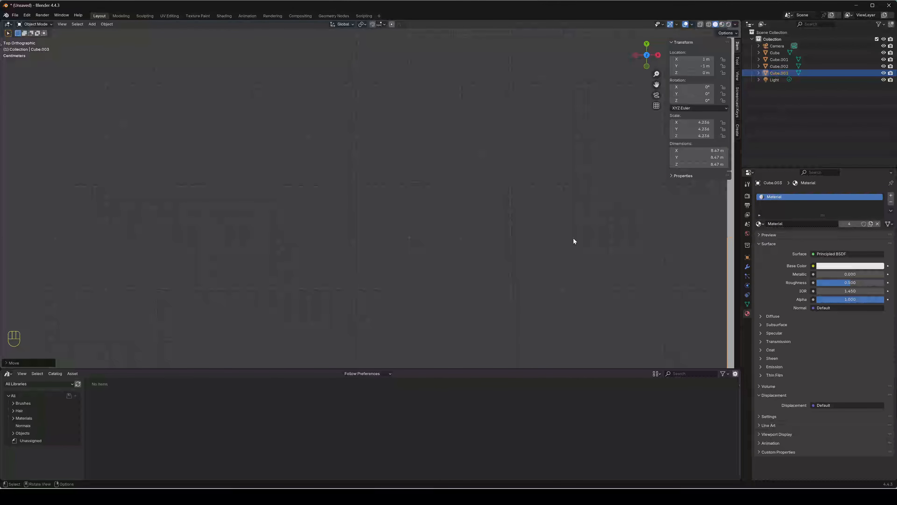
{"action": "middle_click_drag", "start_coordinate": [573, 238], "coordinate": [177, 249], "text": "shift"}
{"action": "scroll", "coordinate": [320, 224], "scroll_direction": "up", "scroll_amount": 5}
{"action": "scroll", "coordinate": [177, 252], "scroll_direction": "down", "scroll_amount": 2}
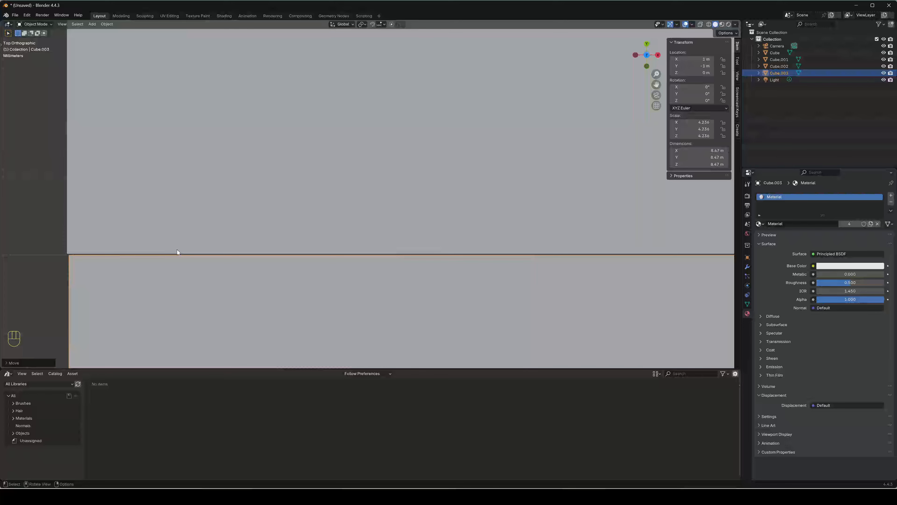
{"action": "scroll", "coordinate": [177, 251], "scroll_direction": "down", "scroll_amount": 5}
{"action": "scroll", "coordinate": [285, 238], "scroll_direction": "down", "scroll_amount": 5}
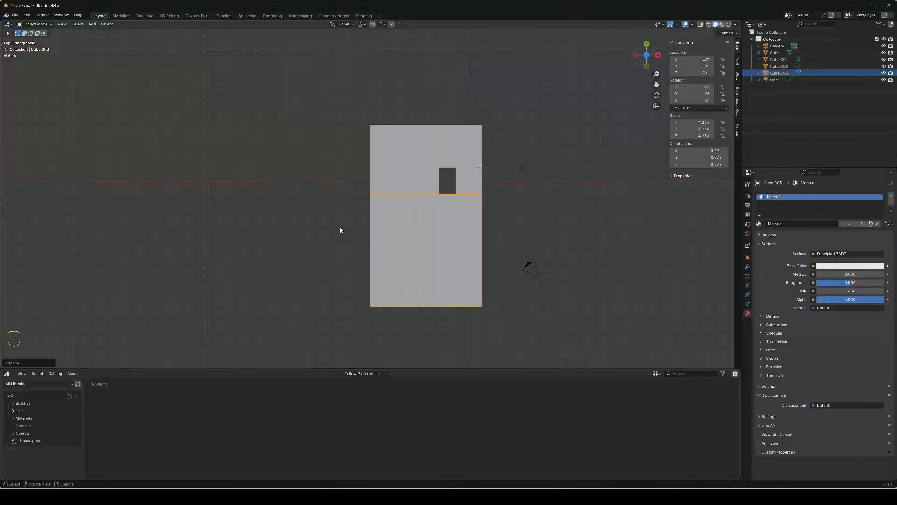
{"action": "middle_click_drag", "start_coordinate": [519, 213], "coordinate": [326, 216], "text": "shift"}
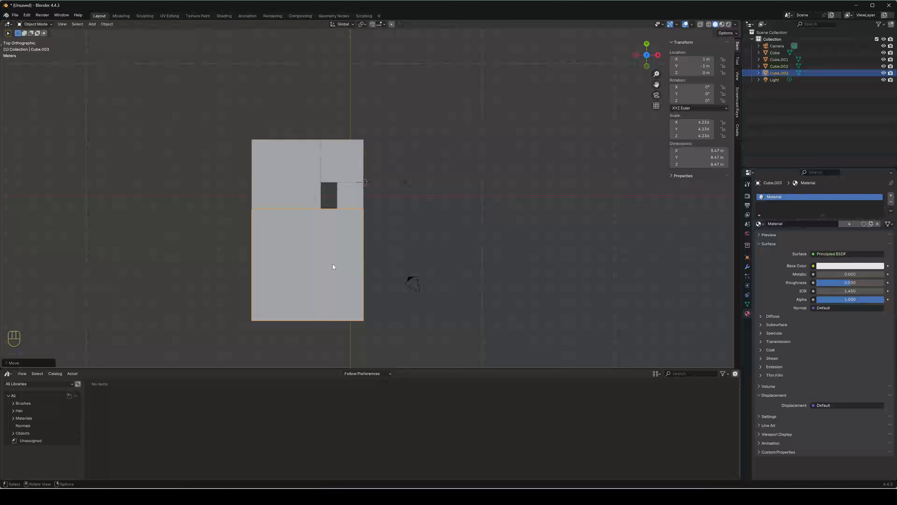
Step: Duplicate the fourth cube in place and scale this fifth cube by 1.618
{"action": "key", "text": "shift"}
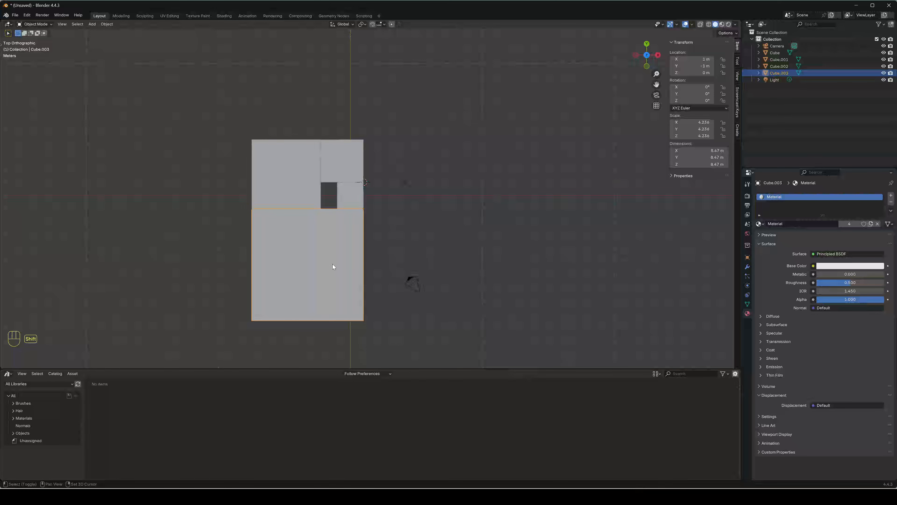
{"action": "key", "text": "shift+d"}
{"action": "key", "text": "s"}
{"action": "key", "text": "KP_1"}
{"action": "key", "text": "KP_Decimal"}
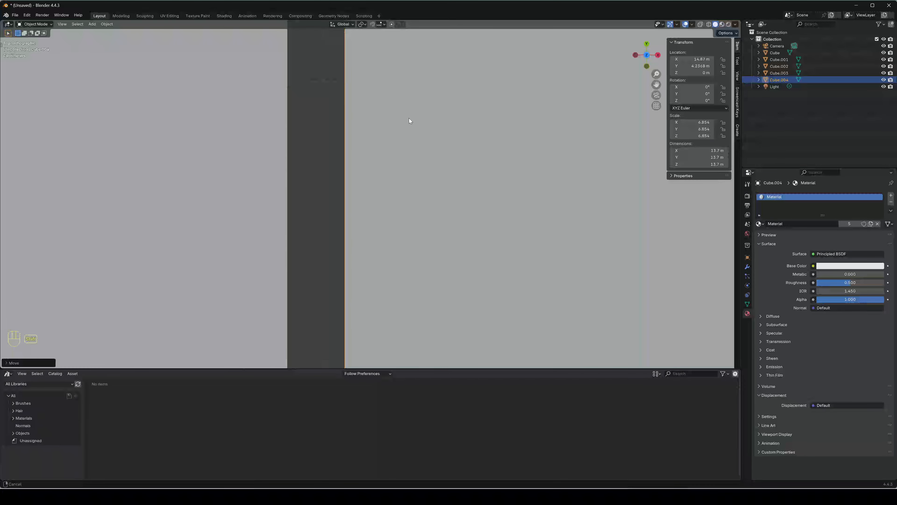
Step: Align the fifth cube edge to edge on the positive X side of the arrangement, at about X 14.707 m, Y 4.236 m
{"action": "key", "text": "g"}
{"action": "key", "text": "x"}
{"action": "left_click", "coordinate": [314, 313]}
{"action": "middle_click_drag", "start_coordinate": [314, 312], "coordinate": [230, 213], "text": "shift"}
{"action": "key", "text": "g"}
{"action": "left_click", "coordinate": [203, 242]}
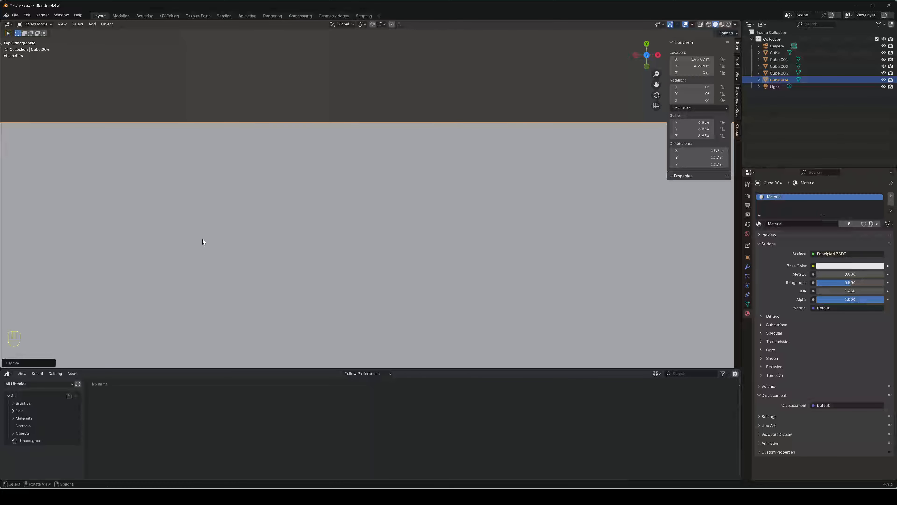
{"action": "key", "text": "g"}
{"action": "key", "text": "Return"}
Step: Duplicate the fifth cube, scale the copy by 1.618, and place it along Y above the arrangement at about Y 26.414 m
{"action": "scroll", "coordinate": [459, 286], "scroll_direction": "down", "scroll_amount": 2}
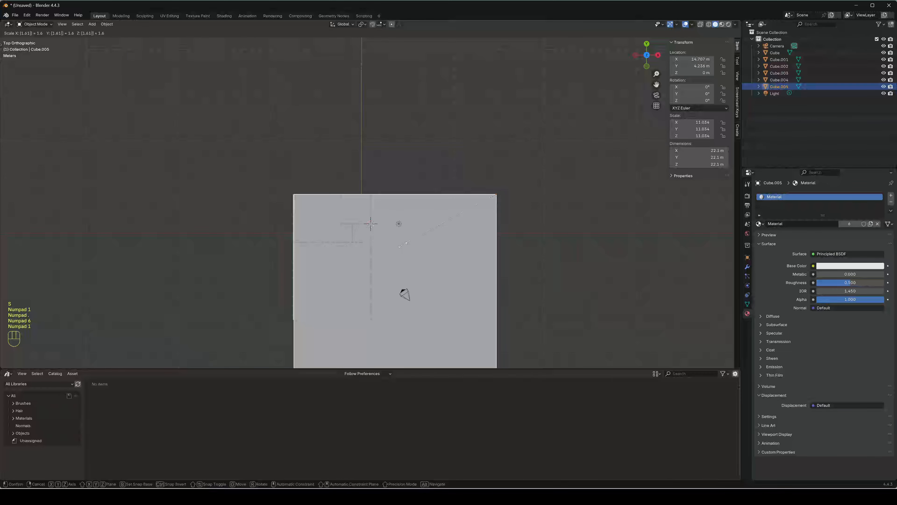
{"action": "key", "text": "Return"}
{"action": "key", "text": "shift+d"}
{"action": "key", "text": "y"}
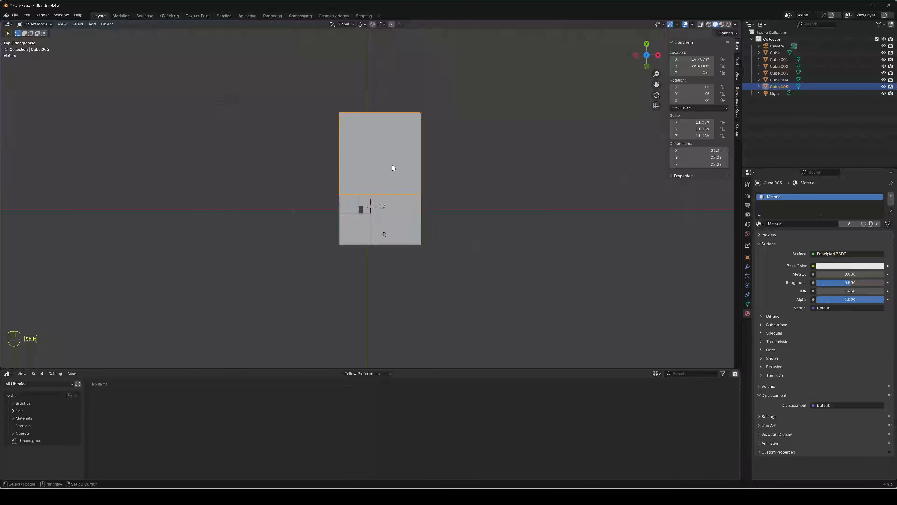
Step: Duplicate the sixth cube in place and scale this seventh cube by 1.618
{"action": "key", "text": "shift+d"}
{"action": "type", "text": "s"}
{"action": "type", "text": "1.618"}
{"action": "key", "text": "KP_Enter"}
Step: Align the seventh cube edge to edge on the negative X side of the arrangement, at about X -7.472 m, Y 26.414 m
{"action": "key", "text": "g"}
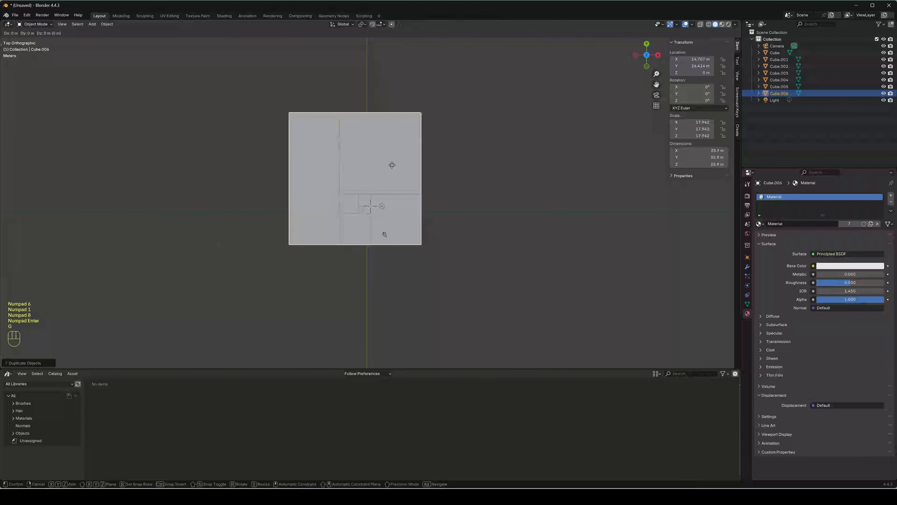
{"action": "left_click", "coordinate": [351, 157]}
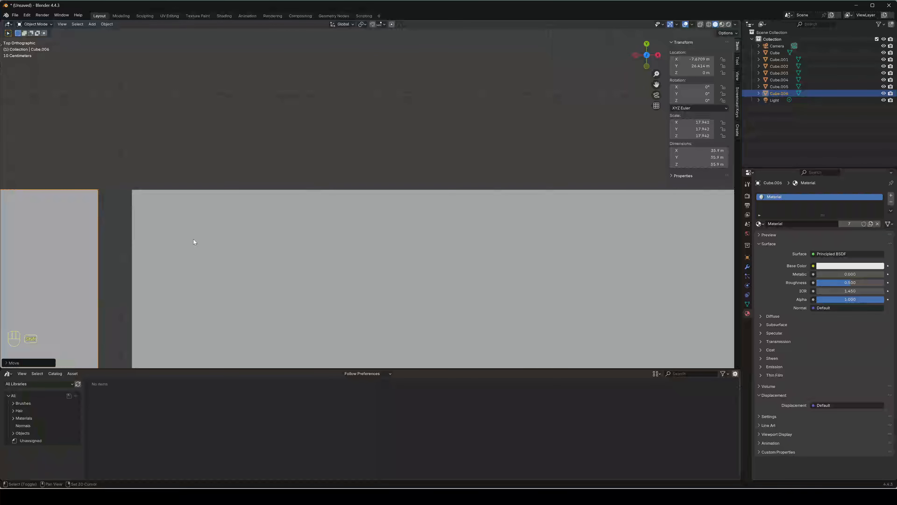
{"action": "key", "text": "g"}
{"action": "key", "text": "x"}
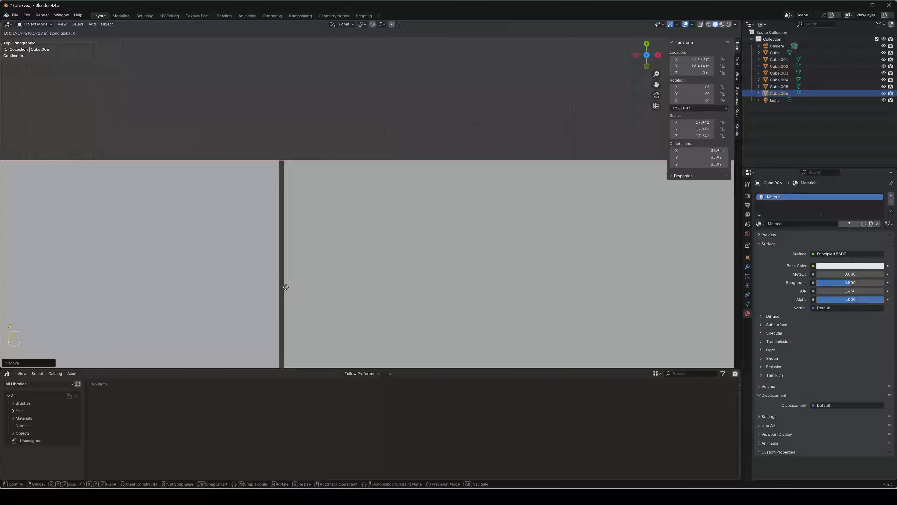
{"action": "left_click", "coordinate": [286, 287]}
{"action": "scroll", "coordinate": [286, 287], "scroll_direction": "up", "scroll_amount": 3}
{"action": "middle_click_drag", "start_coordinate": [285, 287], "coordinate": [435, 194], "text": "shift"}
{"action": "scroll", "coordinate": [435, 194], "scroll_direction": "up", "scroll_amount": 3}
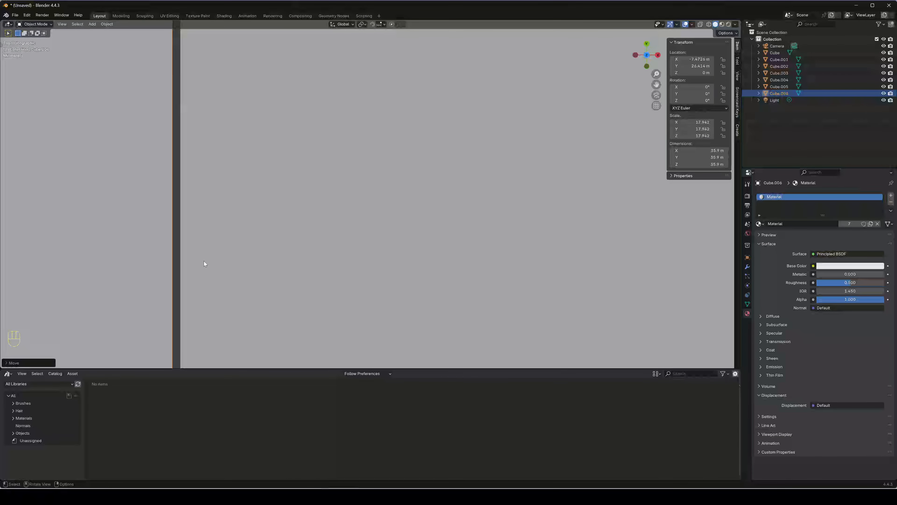
{"action": "key", "text": "g"}
{"action": "key", "text": "x"}
{"action": "left_click", "coordinate": [206, 285]}
{"action": "scroll", "coordinate": [353, 231], "scroll_direction": "down", "scroll_amount": 10}
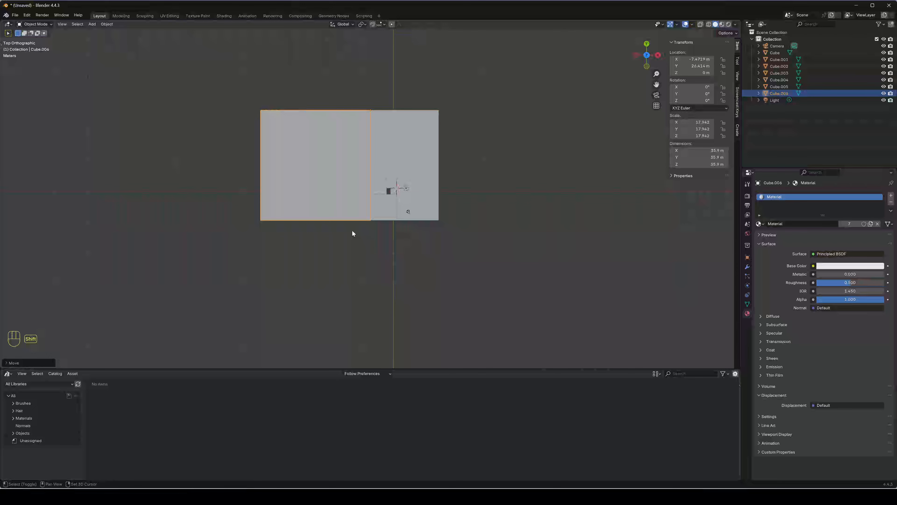
Step: Duplicate the seventh cube, scale the copy by 1.618, and place it roughly below the arrangement along negative Y
{"action": "key", "text": "shift+d"}
{"action": "left_click", "coordinate": [420, 341]}
{"action": "scroll", "coordinate": [385, 247], "scroll_direction": "up", "scroll_amount": 6}
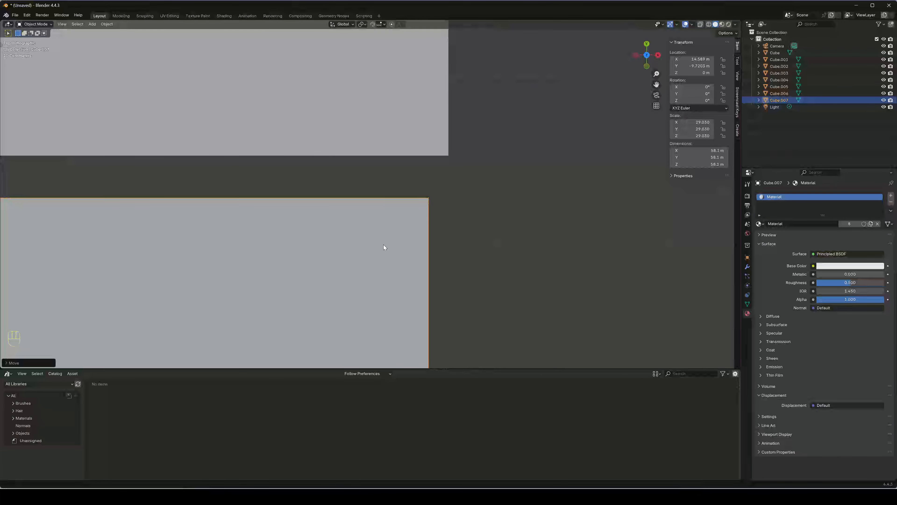
Step: Align the eighth cube edge to edge beneath the arrangement, at about X 14.707 m, Y -9.472 m
{"action": "key", "text": "g"}
{"action": "left_click", "coordinate": [449, 163]}
{"action": "scroll", "coordinate": [449, 163], "scroll_direction": "up", "scroll_amount": 15}
{"action": "middle_click_drag", "start_coordinate": [449, 163], "coordinate": [303, 295], "text": "shift"}
{"action": "key", "text": "g"}
{"action": "left_click", "coordinate": [301, 251]}
{"action": "scroll", "coordinate": [301, 251], "scroll_direction": "up", "scroll_amount": 6}
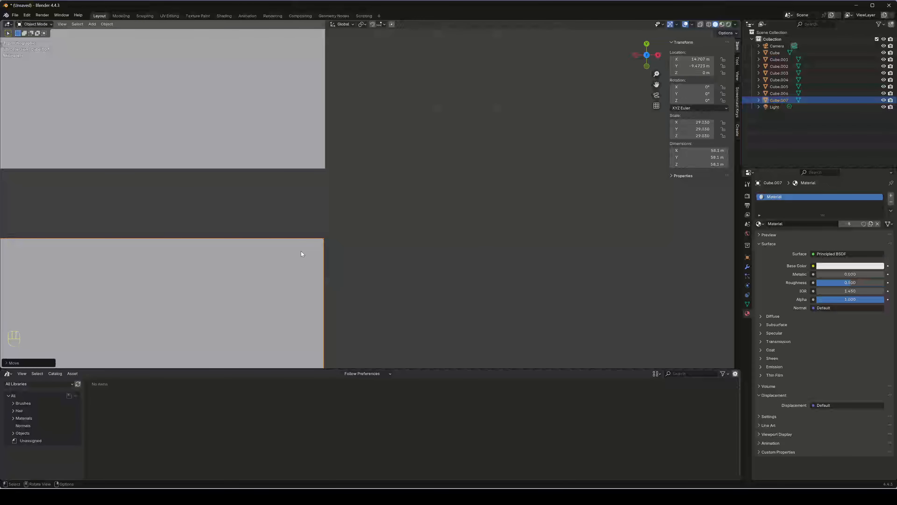
{"action": "key", "text": "g"}
{"action": "left_click", "coordinate": [225, 257]}
{"action": "scroll", "coordinate": [225, 257], "scroll_direction": "down", "scroll_amount": 3}
{"action": "scroll", "coordinate": [225, 256], "scroll_direction": "down", "scroll_amount": 5}
{"action": "middle_click_drag", "start_coordinate": [225, 256], "coordinate": [314, 99], "text": "shift"}
{"action": "scroll", "coordinate": [314, 98], "scroll_direction": "up", "scroll_amount": 5}
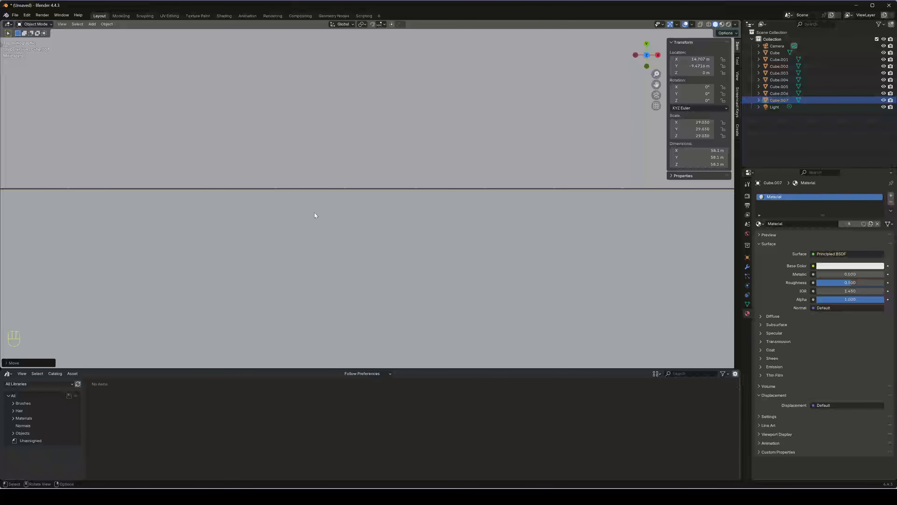
Step: Duplicate the eighth cube, scale the copy by 1.618, and align it on the positive X side at about X 108.65 m, Y 26.414 m
{"action": "key", "text": "shift+d"}
{"action": "type", "text": "s"}
{"action": "type", "text": "1.618"}
{"action": "key", "text": "KP_Enter"}
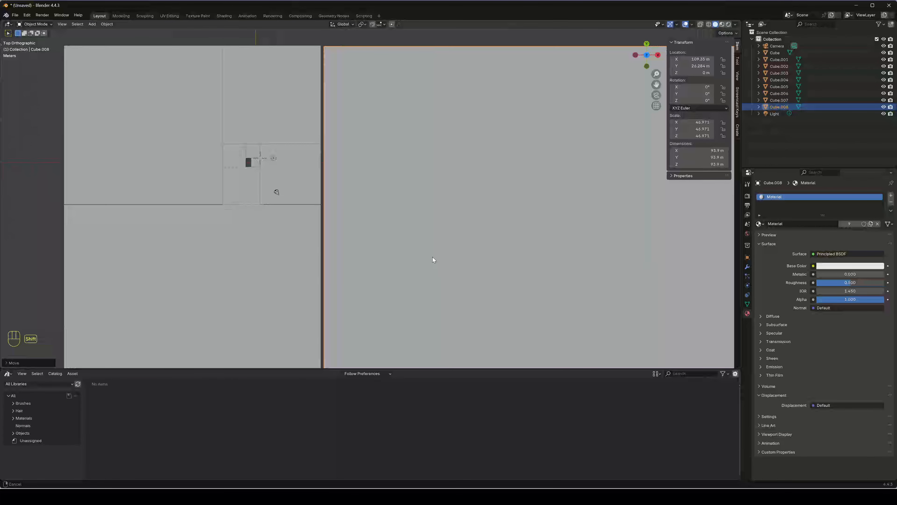
{"action": "left_click", "coordinate": [362, 247]}
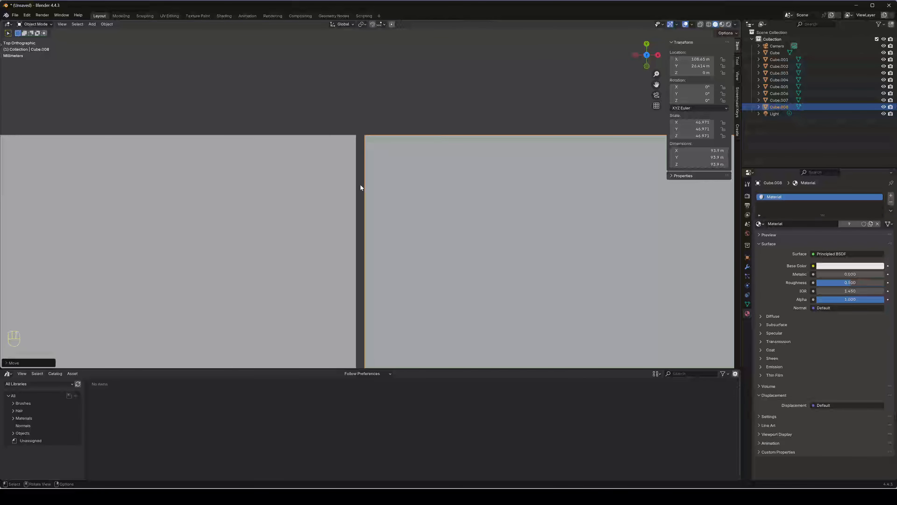
{"action": "key", "text": "g"}
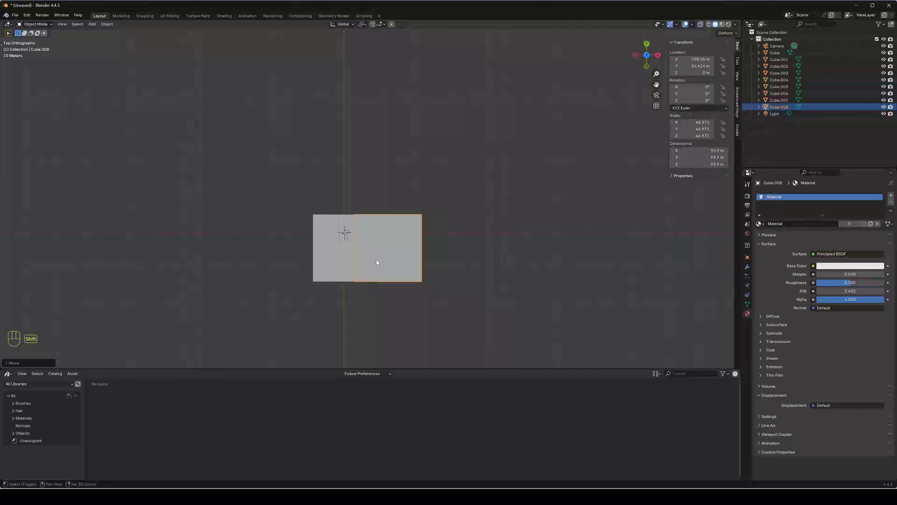
Step: Duplicate the ninth cube, scale the copy by 1.618, and align it above the arrangement at about X 108.65 m, Y 178.41 m
{"action": "key", "text": "shift+d"}
{"action": "type", "text": "s1.618"}
{"action": "key", "text": "Return"}
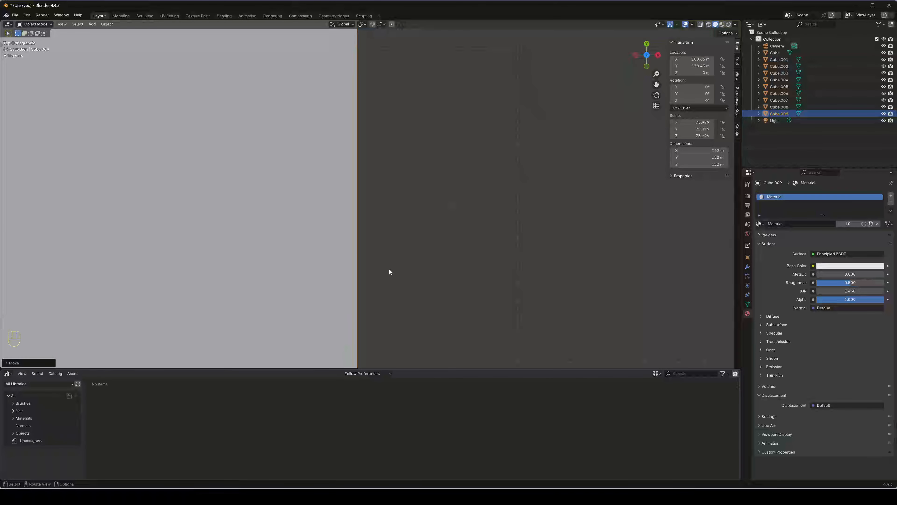
{"action": "key", "text": "g"}
{"action": "left_click", "coordinate": [510, 335]}
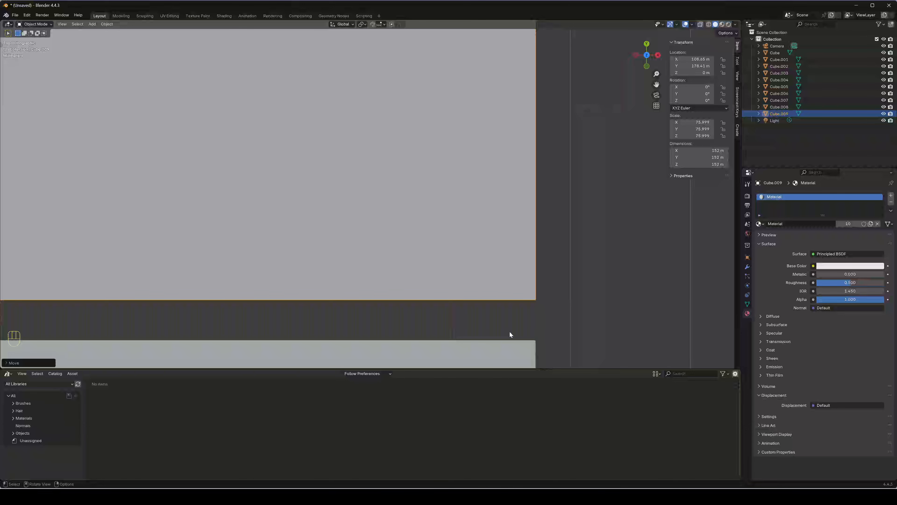
{"action": "scroll", "coordinate": [325, 241], "scroll_direction": "down", "scroll_amount": 5}
{"action": "scroll", "coordinate": [325, 241], "scroll_direction": "up", "scroll_amount": 5}
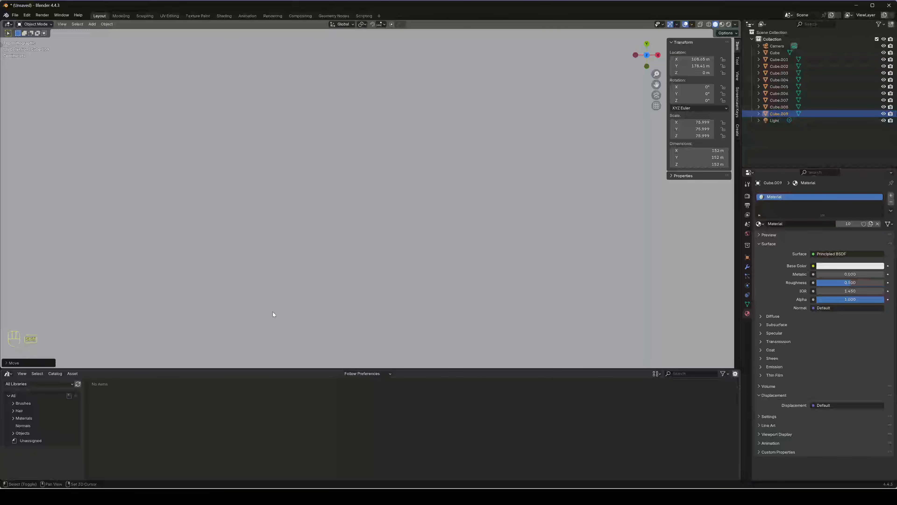
Step: Duplicate the tenth cube, scale the copy by 1.618, and move it along X to the arrangement's negative X side
{"action": "scroll", "coordinate": [332, 243], "scroll_direction": "down", "scroll_amount": 4}
{"action": "key", "text": "shift+d"}
{"action": "key", "text": "s"}
{"action": "key", "text": "KP_1"}
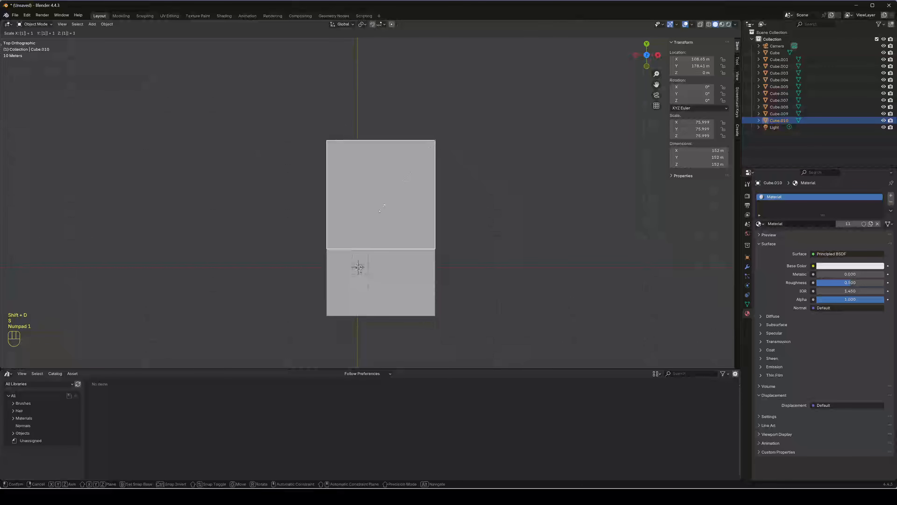
{"action": "type", "text": ".618gx"}
{"action": "left_click", "coordinate": [273, 202]}
{"action": "scroll", "coordinate": [274, 237], "scroll_direction": "up", "scroll_amount": 4}
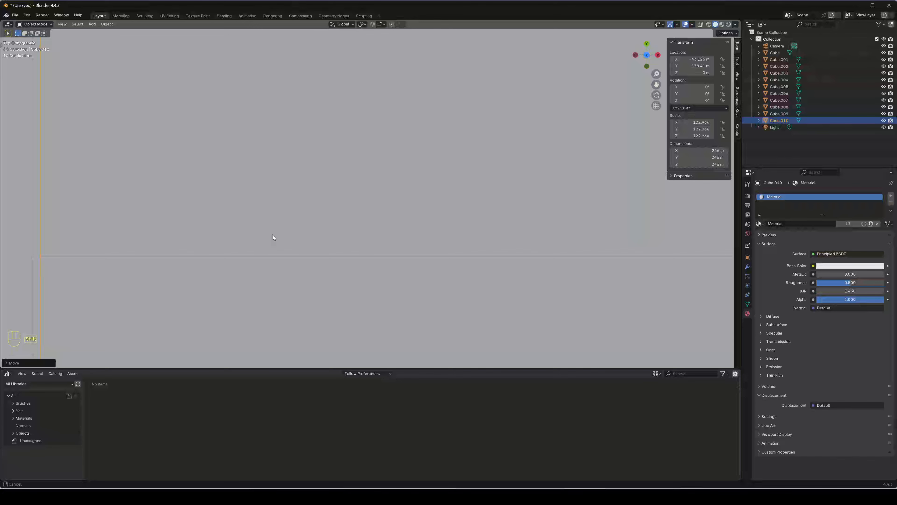
Step: Align the eleventh cube along X edge to edge with the arrangement, at about X -43.35 m
{"action": "key", "text": "g"}
{"action": "key", "text": "x"}
{"action": "left_click", "coordinate": [307, 264]}
{"action": "scroll", "coordinate": [61, 290], "scroll_direction": "up", "scroll_amount": 3}
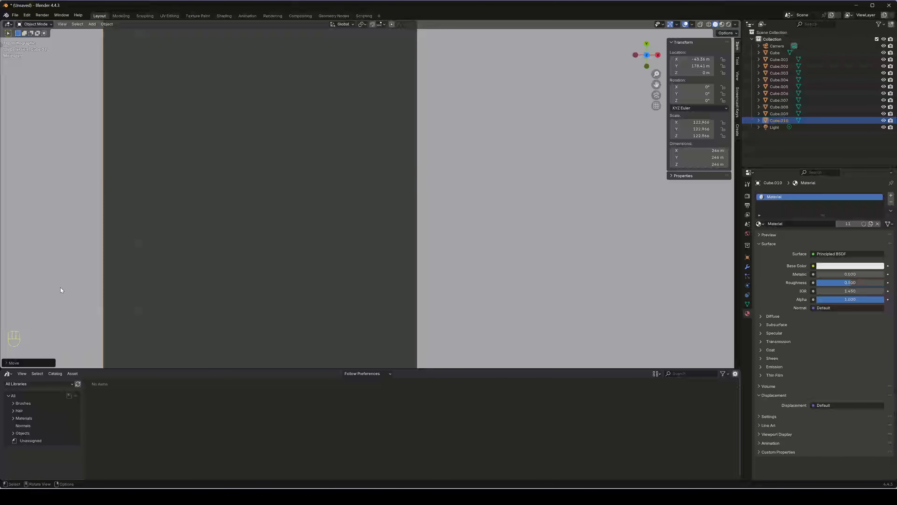
{"action": "key", "text": "g"}
{"action": "key", "text": "x"}
{"action": "left_click", "coordinate": [457, 295]}
{"action": "scroll", "coordinate": [457, 295], "scroll_direction": "down", "scroll_amount": 6}
Step: Duplicate the eleventh cube, scale the copy by 1.618, and align it below the arrangement at about X 108.65 m, Y -67.53 m
{"action": "key", "text": "shift+d"}
{"action": "key", "text": "s"}
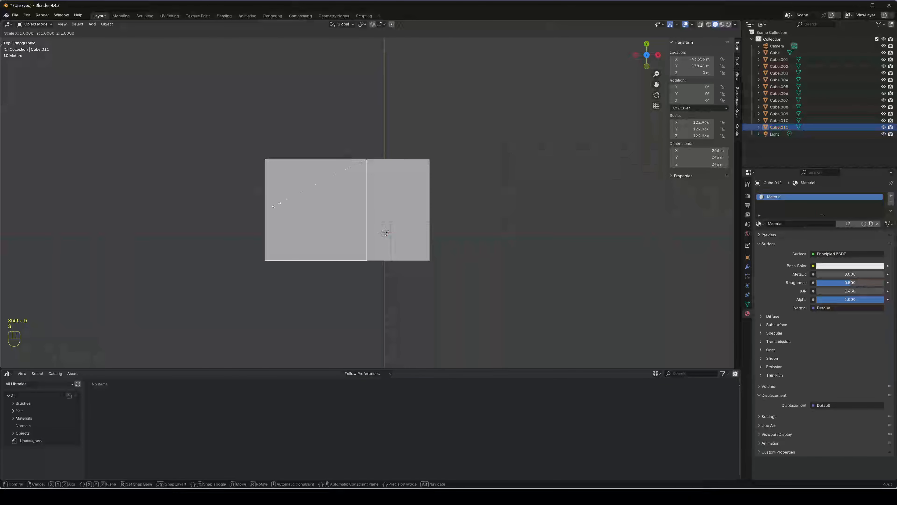
{"action": "left_click", "coordinate": [286, 279]}
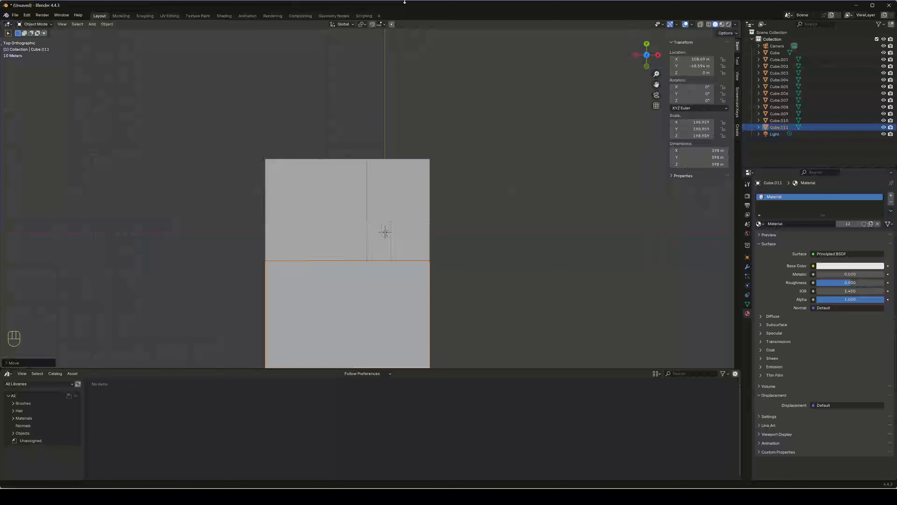
{"action": "scroll", "coordinate": [285, 346], "scroll_direction": "up", "scroll_amount": 10}
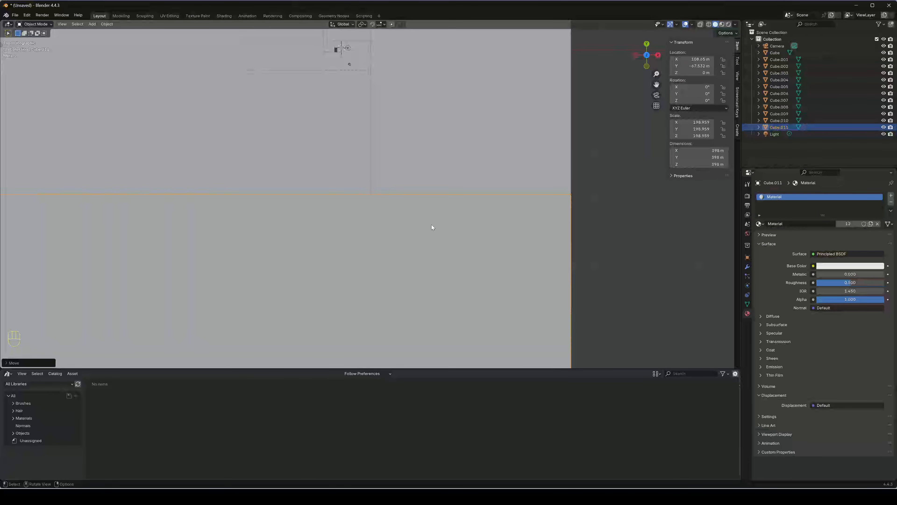
{"action": "scroll", "coordinate": [432, 227], "scroll_direction": "down", "scroll_amount": 6}
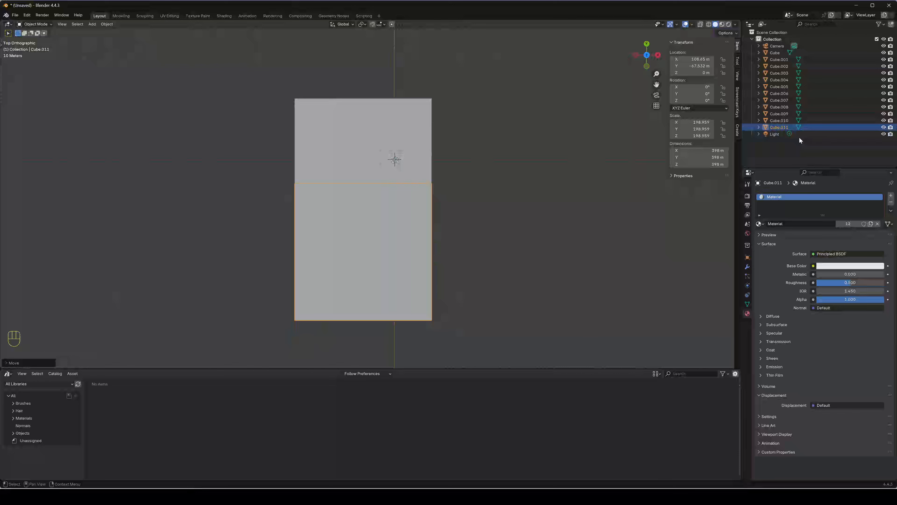
Step: Rename the existing collection as Cube and add a second, empty collection to the scene
{"action": "double_click", "coordinate": [776, 39]}
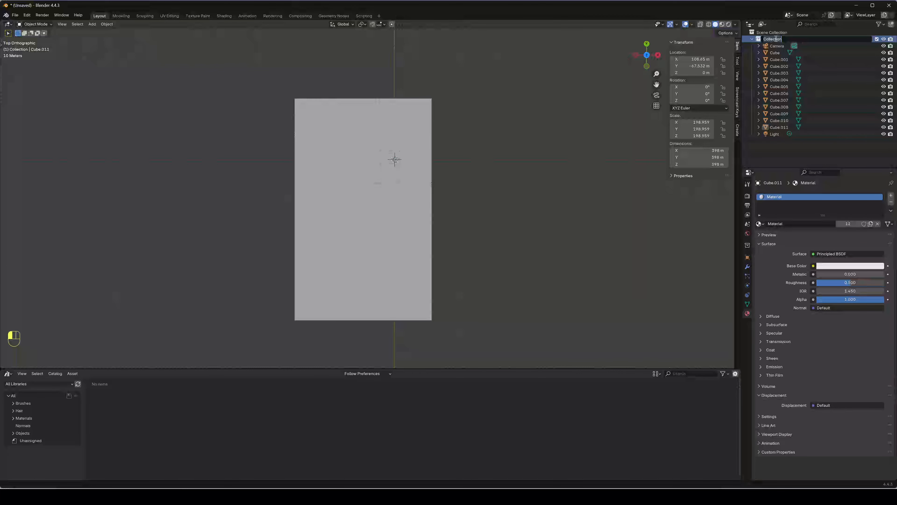
{"action": "type", "text": "Cube"}
{"action": "key", "text": "Return"}
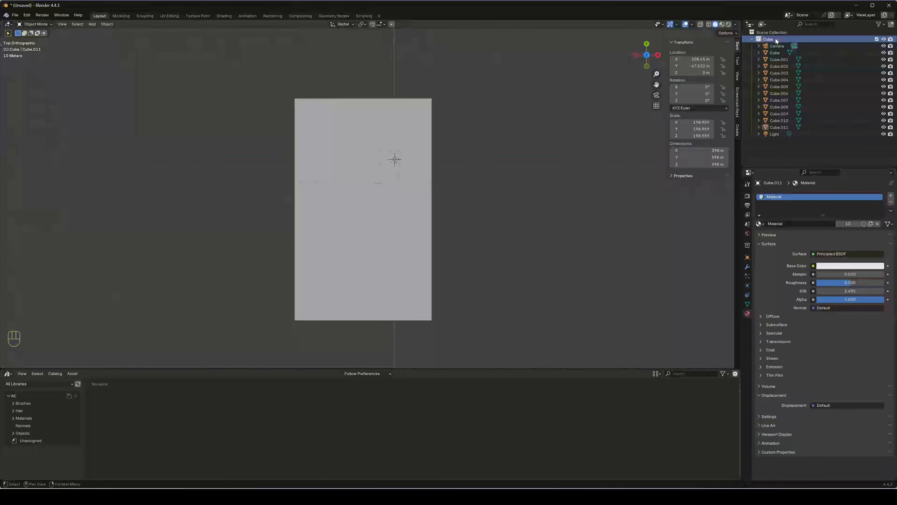
{"action": "right_click", "coordinate": [764, 158]}
{"action": "left_click", "coordinate": [763, 156]}
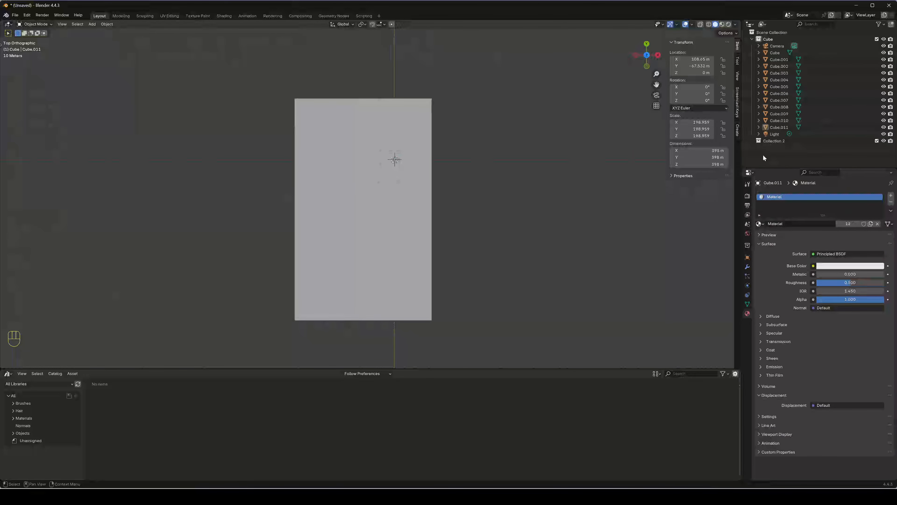
{"action": "key", "text": "shift+c"}
{"action": "key", "text": "a"}
{"action": "key", "text": "m"}
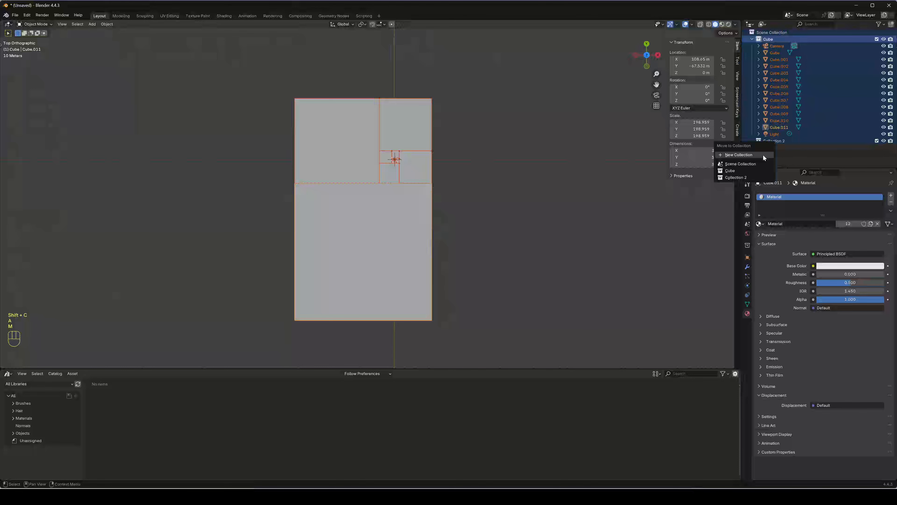
{"action": "left_click", "coordinate": [764, 156]}
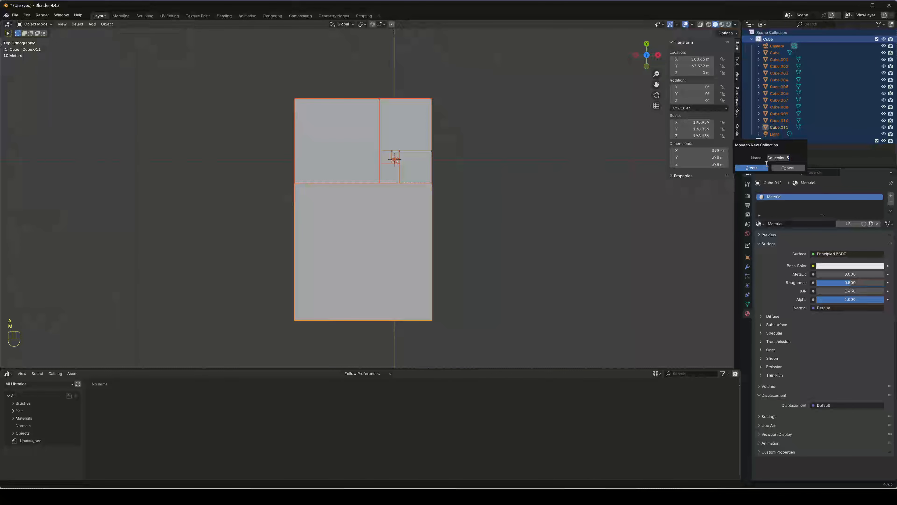
{"action": "left_click", "coordinate": [806, 164]}
{"action": "left_click", "coordinate": [792, 168]}
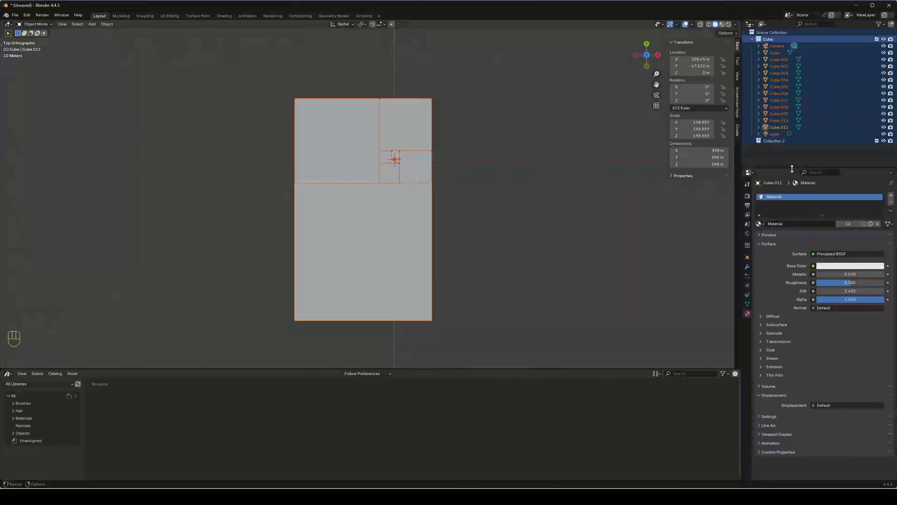
Step: Rename the new empty collection as Camera
{"action": "left_click", "coordinate": [772, 141]}
{"action": "left_click", "coordinate": [772, 141]}
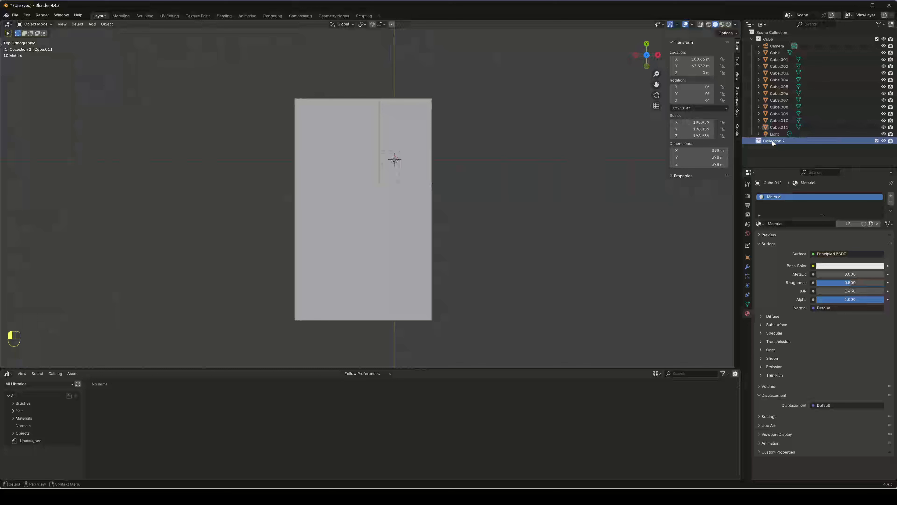
{"action": "double_click", "coordinate": [772, 141]}
{"action": "type", "text": "Ca"}
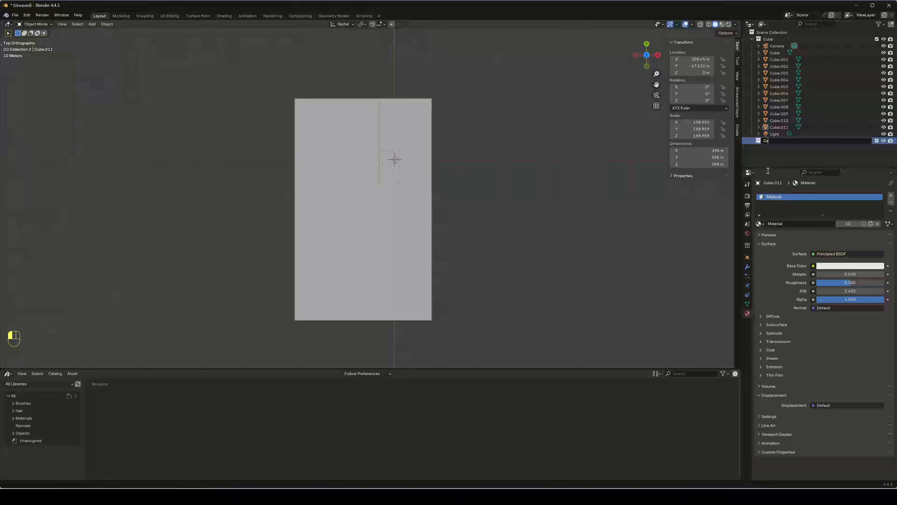
{"action": "type", "text": "mer"}
{"action": "type", "text": "a"}
{"action": "key", "text": "Return"}
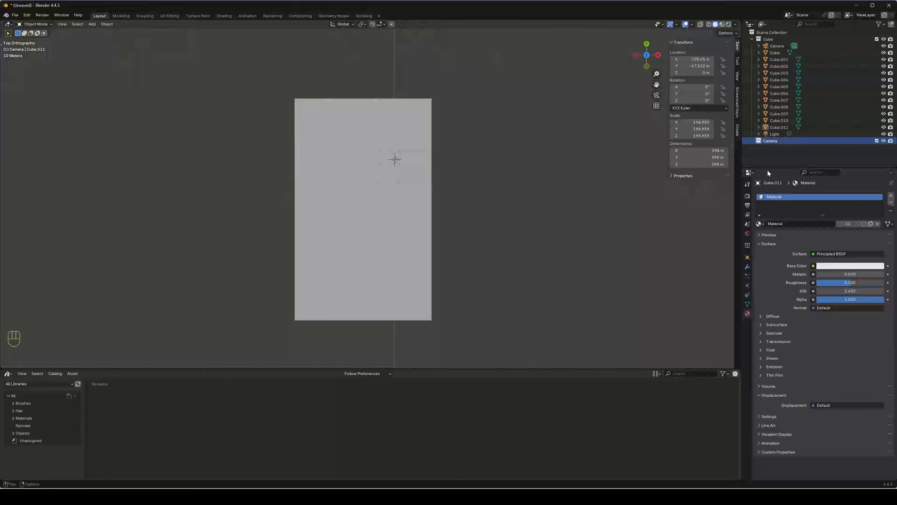
Step: Move the light and camera objects out of the Cube collection into the Camera collection
{"action": "left_click", "coordinate": [776, 135]}
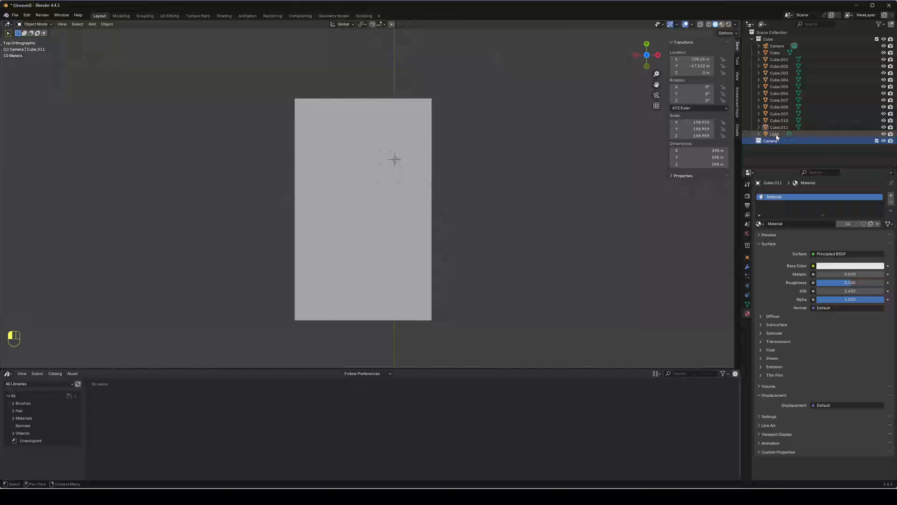
{"action": "left_click_drag", "start_coordinate": [776, 135], "coordinate": [779, 139]}
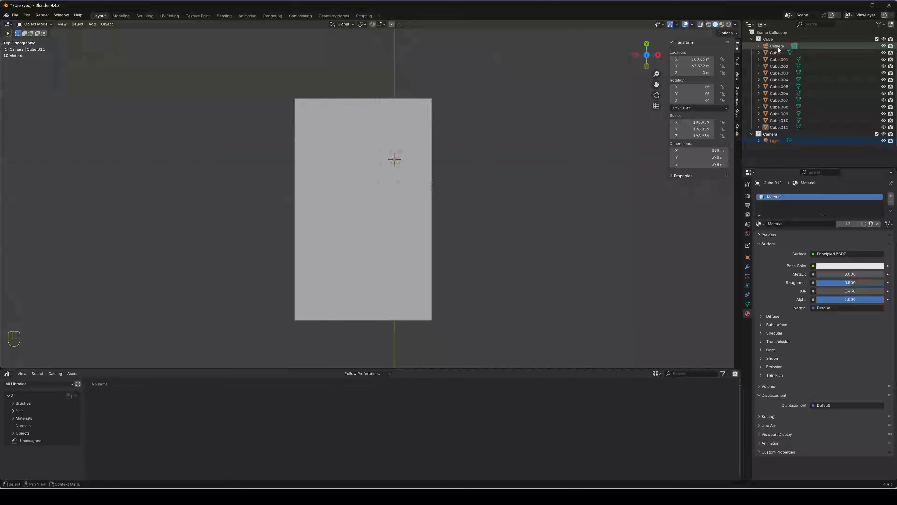
{"action": "left_click_drag", "start_coordinate": [779, 49], "coordinate": [775, 137]}
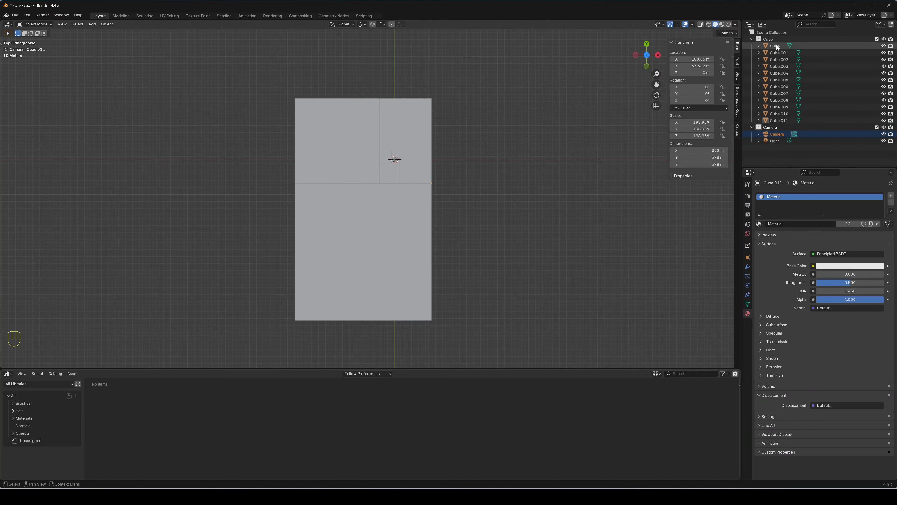
Step: Examine the smallest cubes at the centre of the spiral up close
{"action": "scroll", "coordinate": [382, 219], "scroll_direction": "up", "scroll_amount": 7}
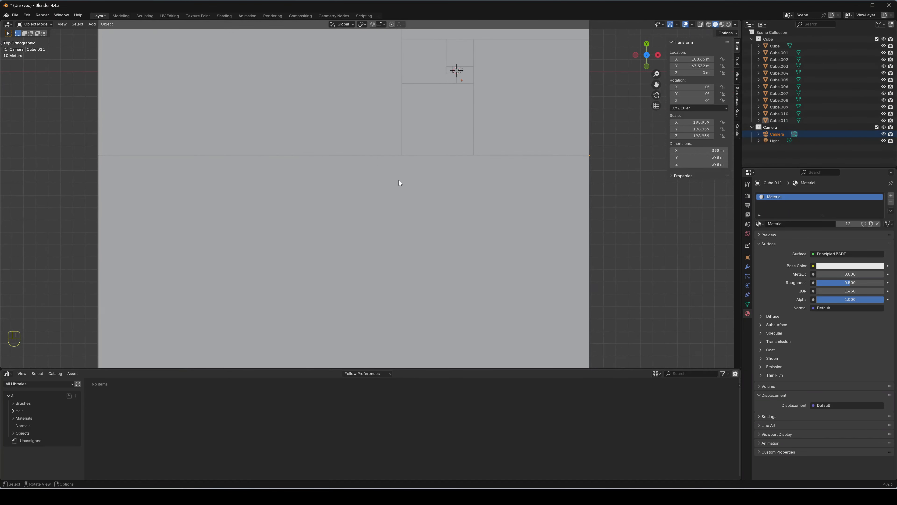
{"action": "middle_click_drag", "start_coordinate": [471, 153], "coordinate": [447, 265], "text": "shift"}
{"action": "scroll", "coordinate": [449, 233], "scroll_direction": "up", "scroll_amount": 7}
{"action": "middle_click_drag", "start_coordinate": [453, 230], "coordinate": [220, 241], "text": "shift"}
{"action": "scroll", "coordinate": [412, 188], "scroll_direction": "up", "scroll_amount": 5}
{"action": "middle_click_drag", "start_coordinate": [411, 188], "coordinate": [536, 202], "text": "shift"}
{"action": "scroll", "coordinate": [508, 229], "scroll_direction": "up", "scroll_amount": 3}
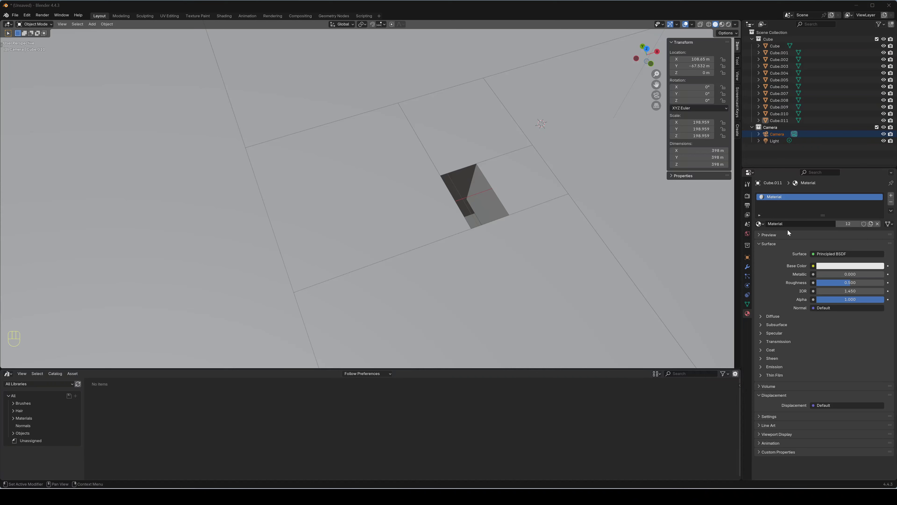
Step: Apply the 4K UHDTV 2160p format preset to the render output and set the horizontal resolution to 2160 px for a square frame
{"action": "left_click", "coordinate": [747, 196]}
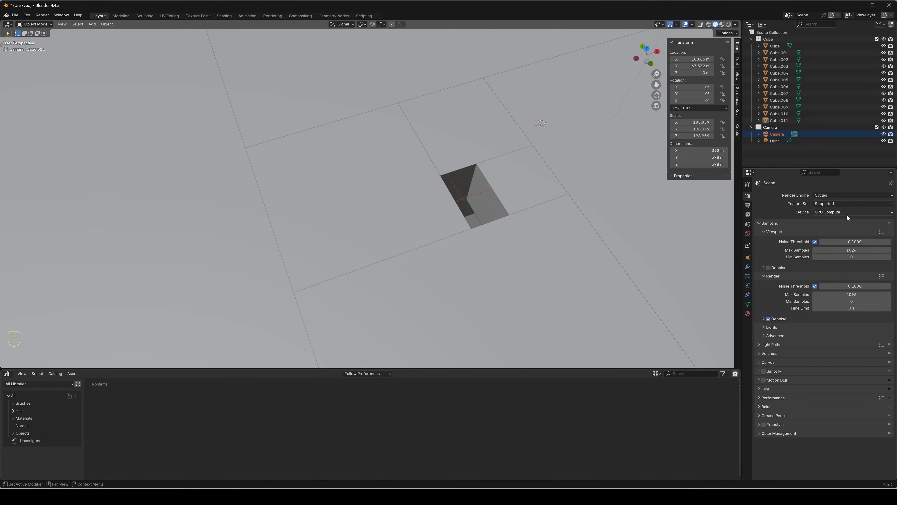
{"action": "left_click", "coordinate": [746, 208]}
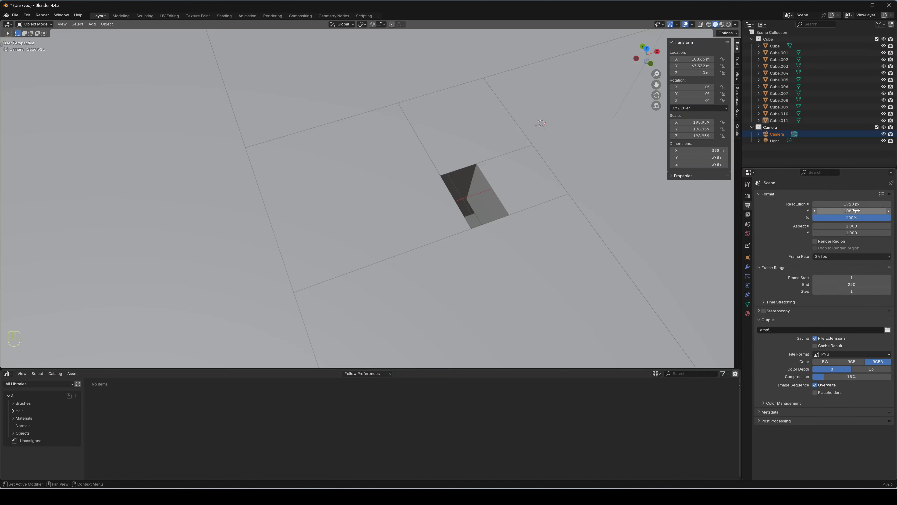
{"action": "left_click", "coordinate": [881, 194]}
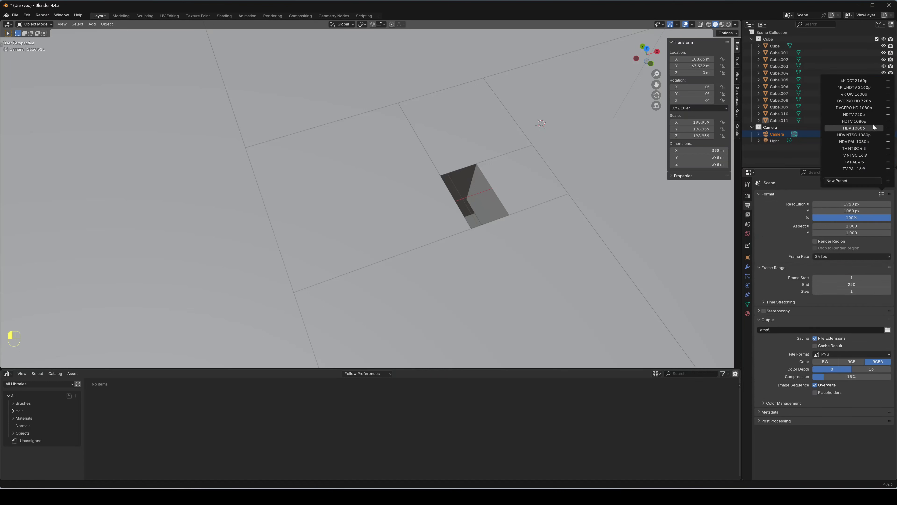
{"action": "left_click", "coordinate": [872, 87]}
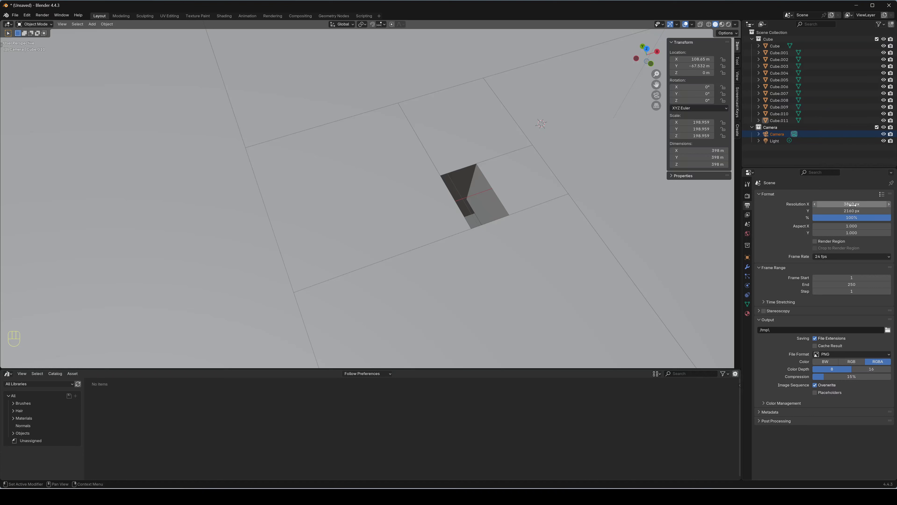
{"action": "left_click", "coordinate": [852, 204]}
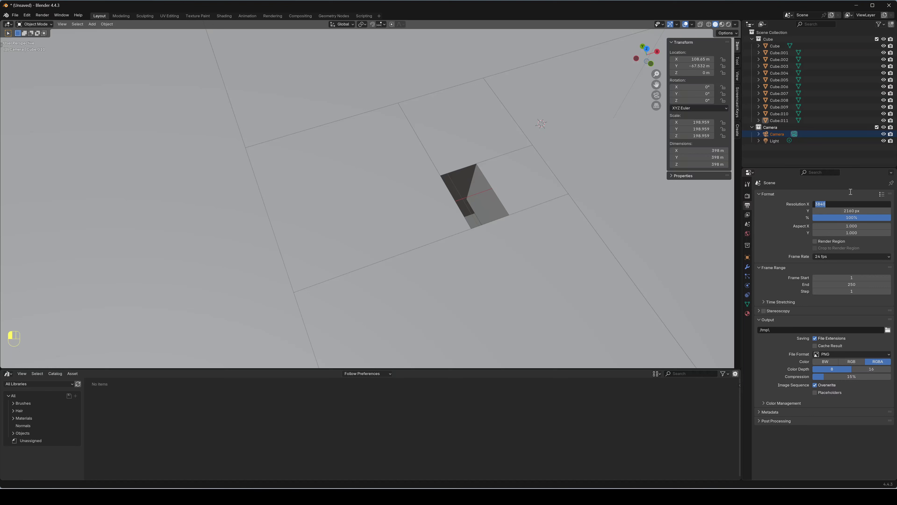
{"action": "type", "text": "2160"}
{"action": "key", "text": "Return"}
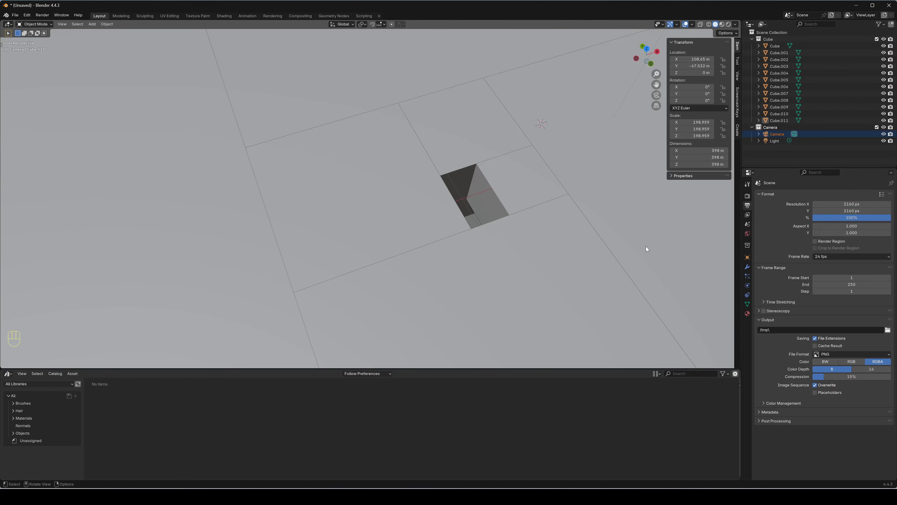
Step: Check the square frame through the camera, enlarge the 3D viewport to fit it, and leave the camera view
{"action": "key", "text": "KP_0"}
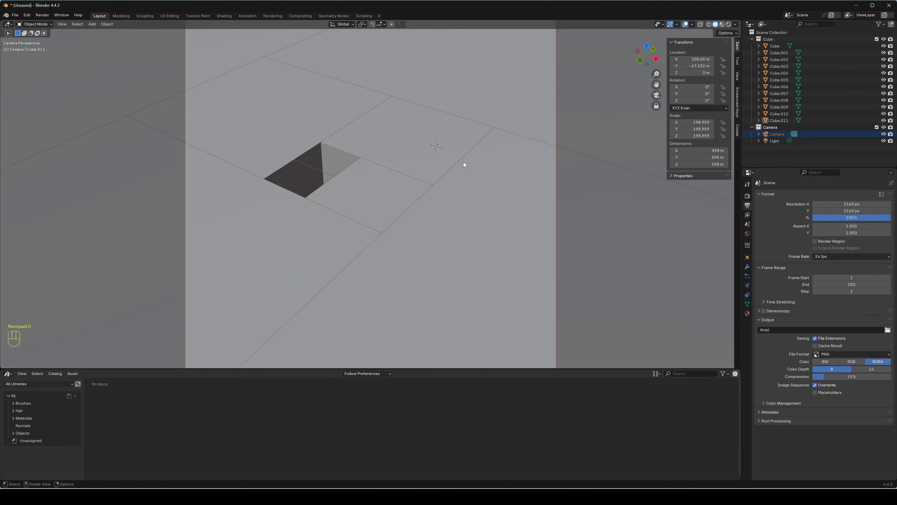
{"action": "left_click_drag", "start_coordinate": [426, 370], "coordinate": [425, 431]}
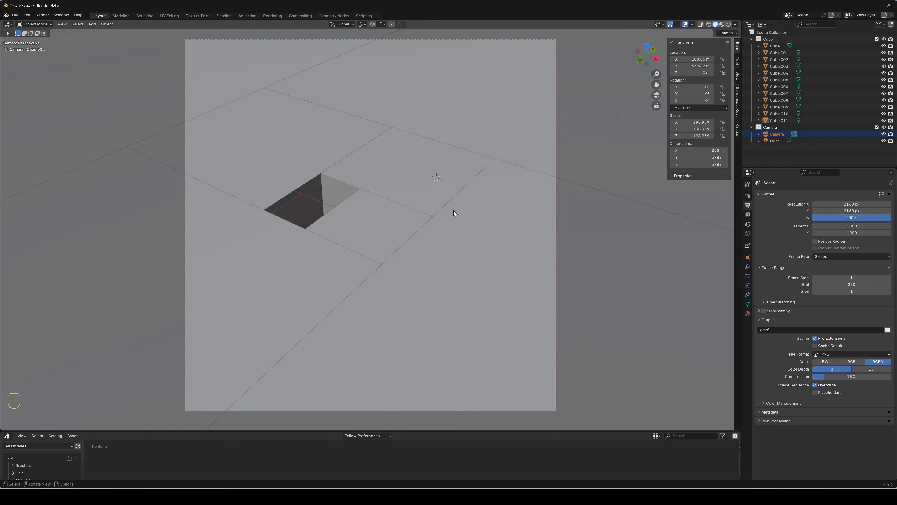
{"action": "key", "text": "KP_0"}
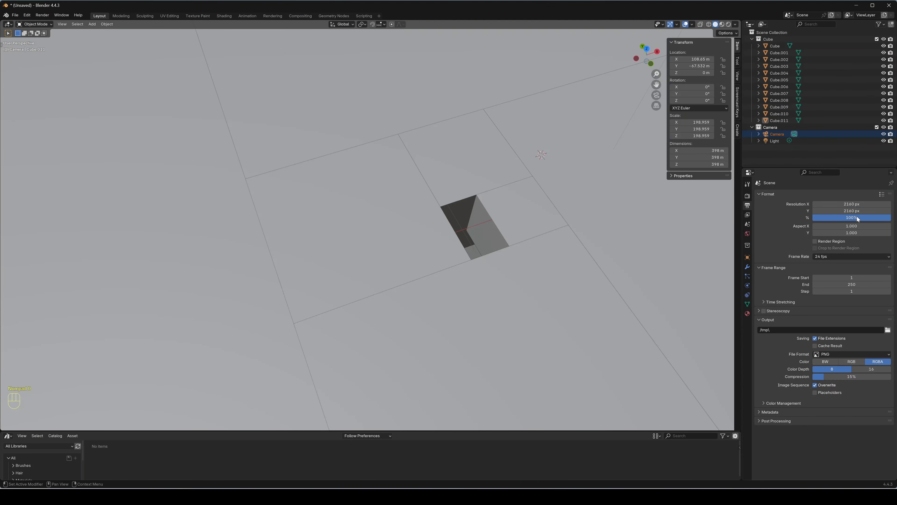
Step: Set the output frame rate to 60 fps and the last frame of the animation to 401
{"action": "left_click", "coordinate": [826, 257]}
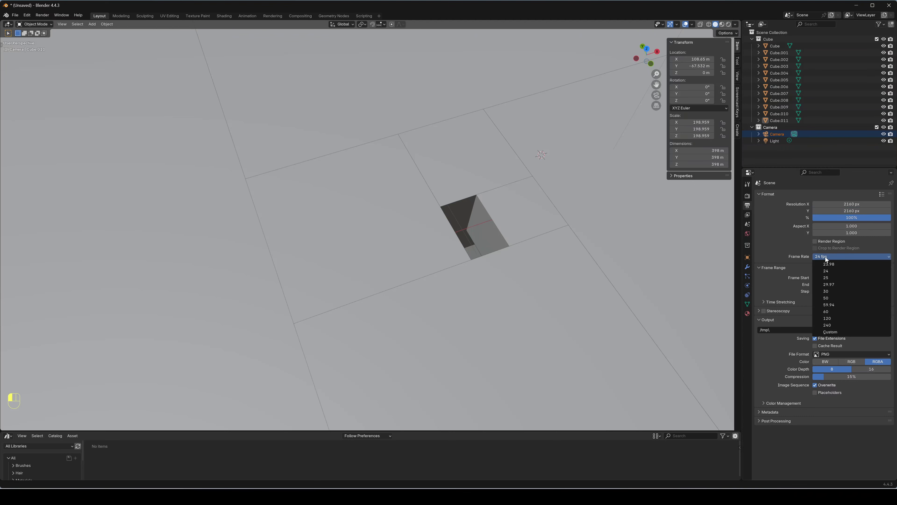
{"action": "left_click", "coordinate": [832, 311]}
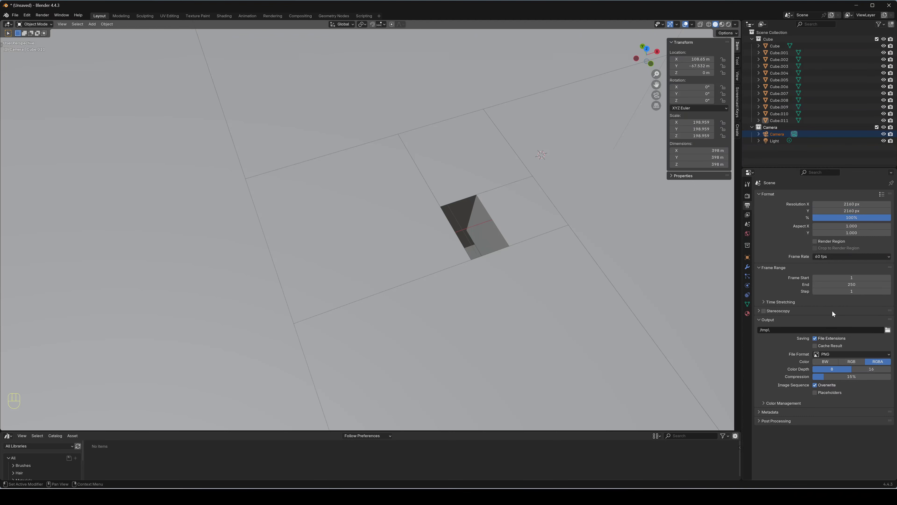
{"action": "left_click", "coordinate": [860, 285]}
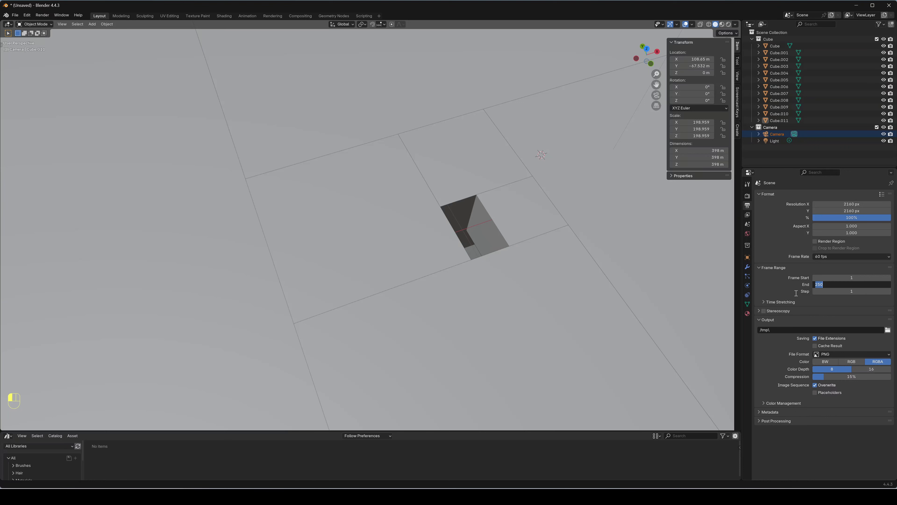
{"action": "type", "text": "401"}
{"action": "key", "text": "Return"}
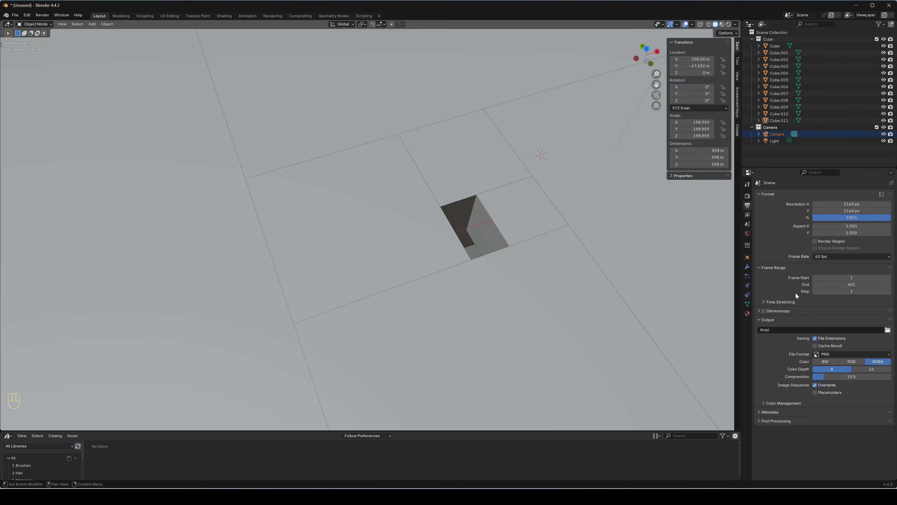
Step: Create a folder named Video in the project's 010 - Blender folder on drive D: and set it as the render output path
{"action": "left_click", "coordinate": [887, 331]}
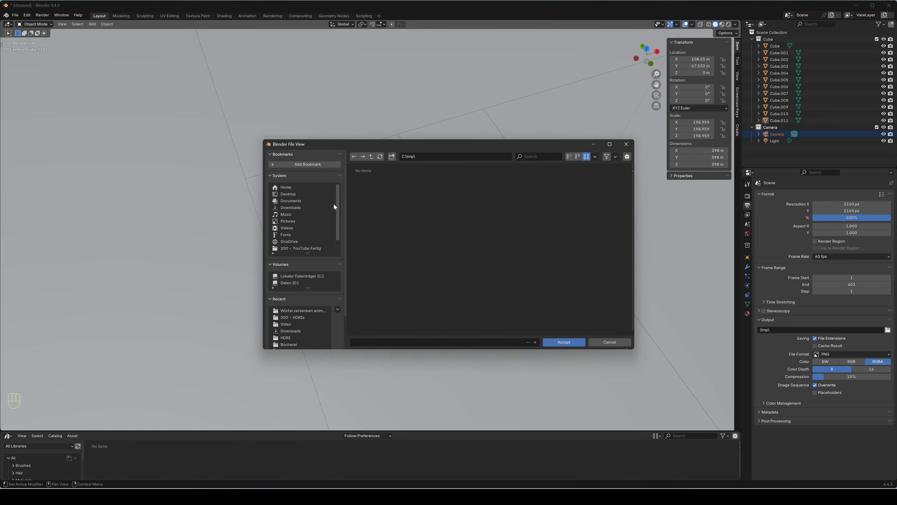
{"action": "left_click", "coordinate": [285, 283]}
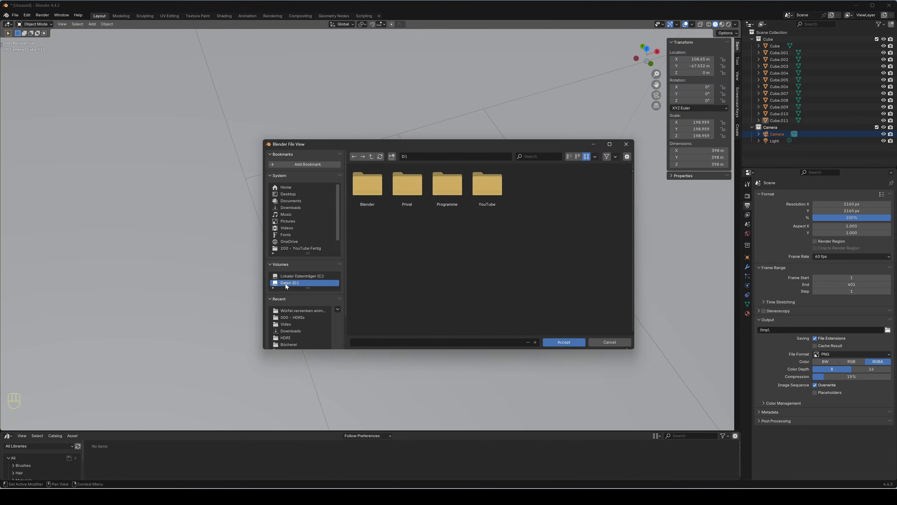
{"action": "double_click", "coordinate": [364, 192]}
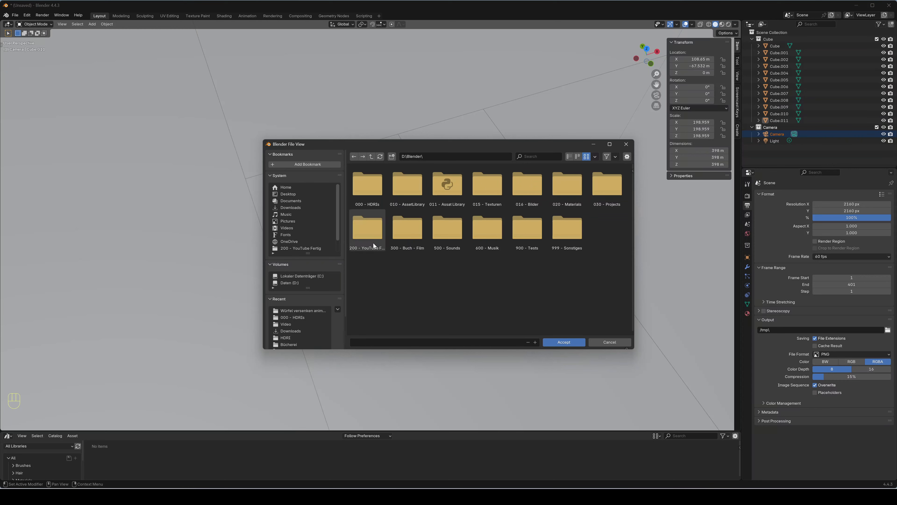
{"action": "double_click", "coordinate": [367, 239]}
{"action": "double_click", "coordinate": [491, 283]}
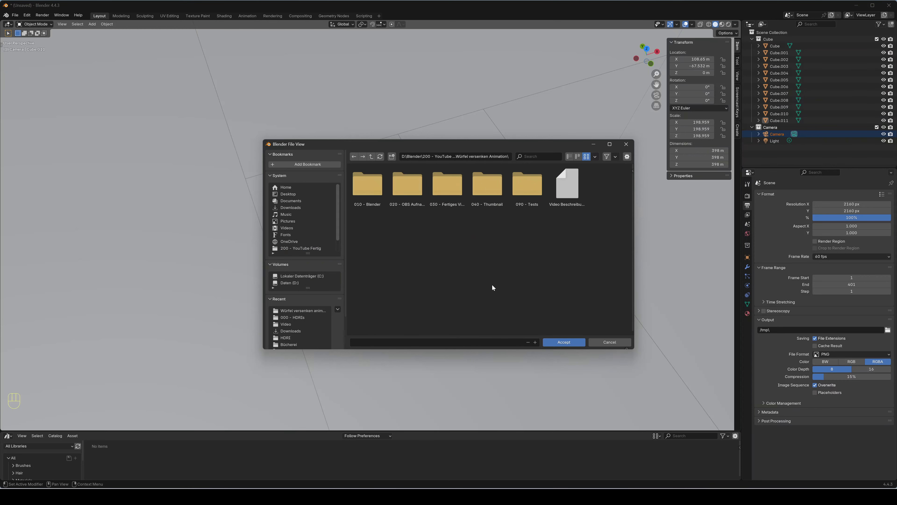
{"action": "double_click", "coordinate": [367, 187]}
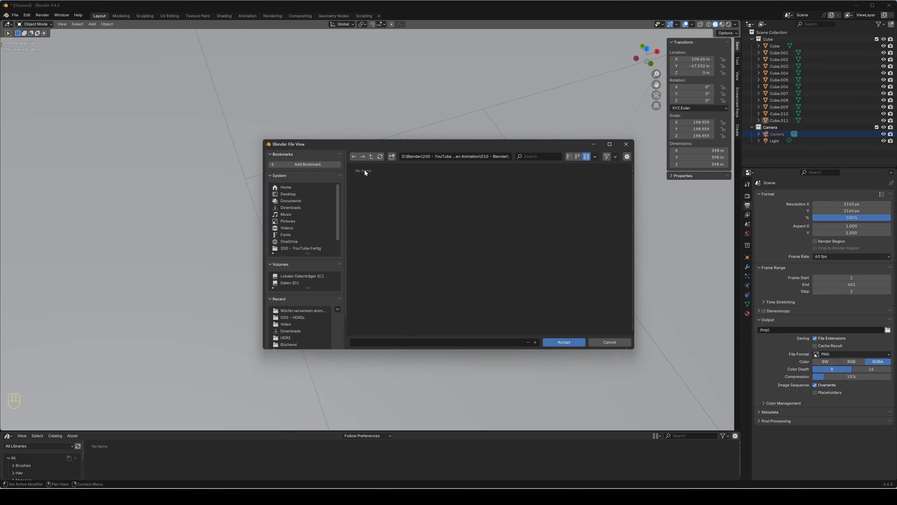
{"action": "left_click", "coordinate": [391, 155]}
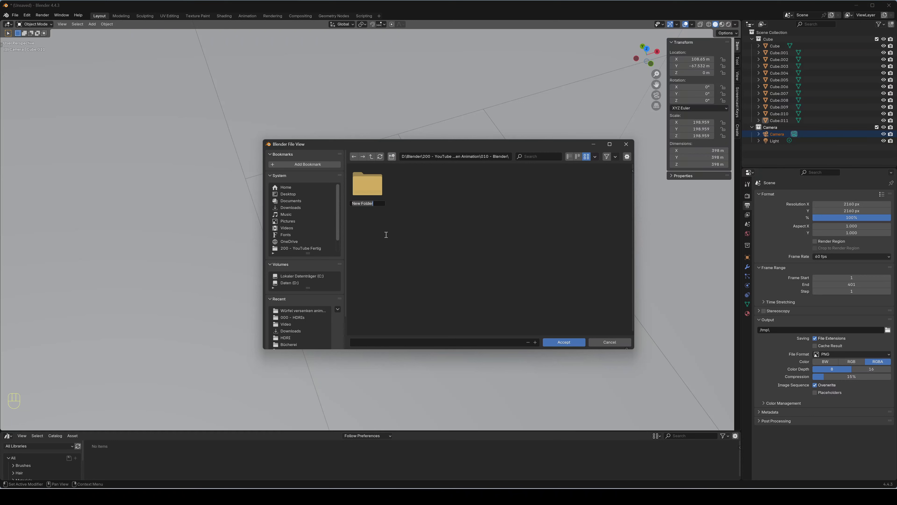
{"action": "type", "text": "Video"}
{"action": "key", "text": "Return"}
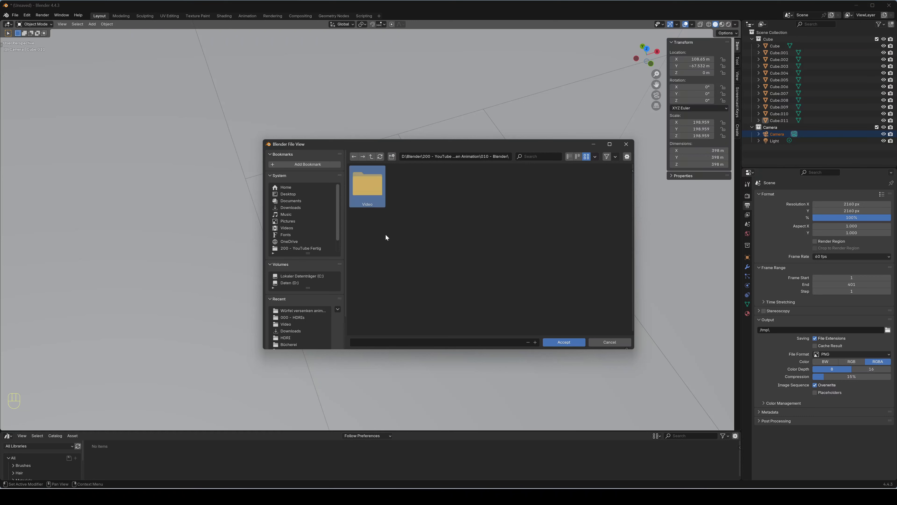
{"action": "left_click", "coordinate": [570, 342]}
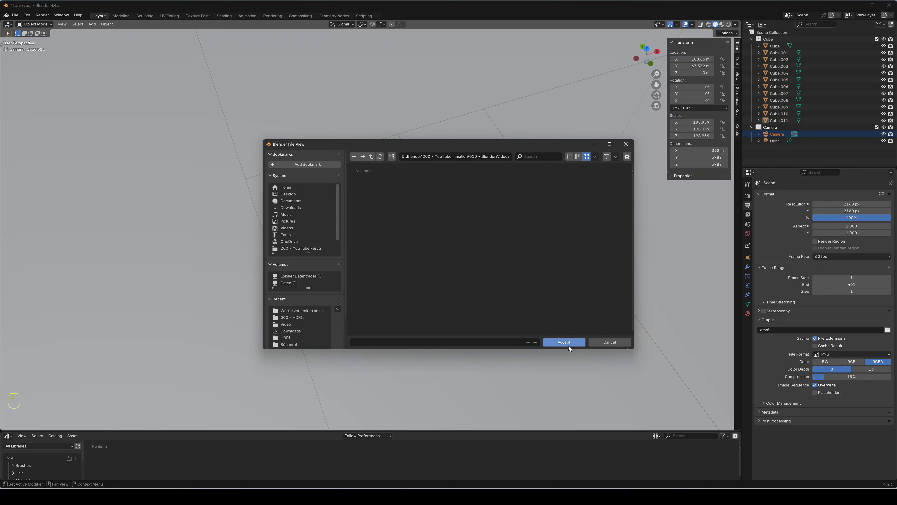
{"action": "left_click", "coordinate": [568, 345]}
Step: Save the scene as Untitled.blend in the project's 010 - Blender folder, one level above the Video folder
{"action": "left_click", "coordinate": [15, 15]}
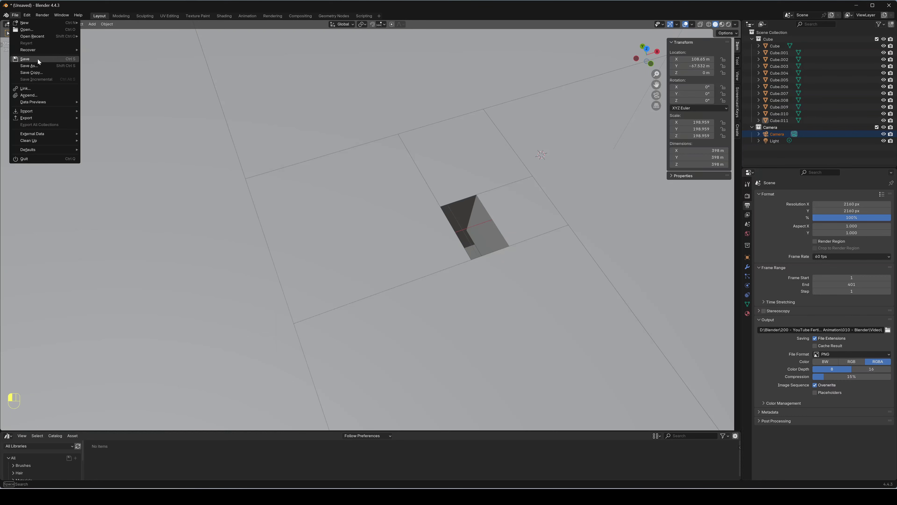
{"action": "left_click", "coordinate": [37, 65]}
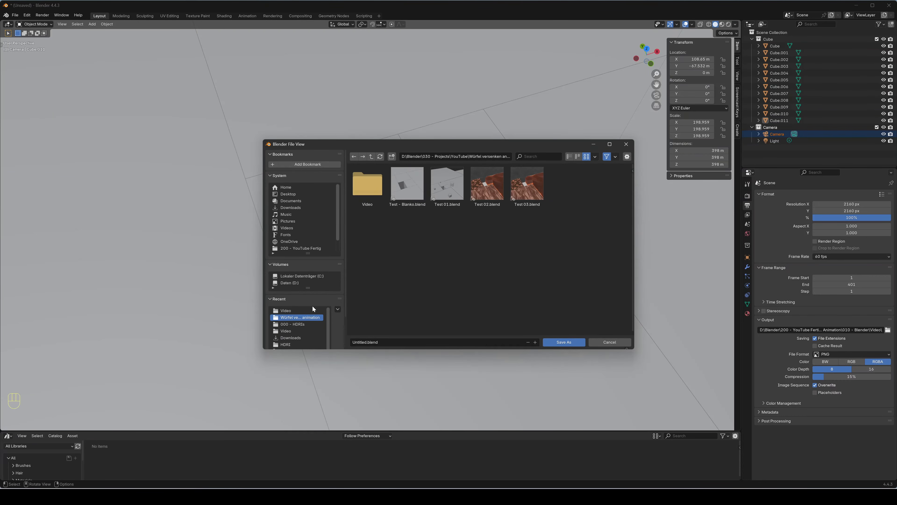
{"action": "left_click", "coordinate": [295, 310]}
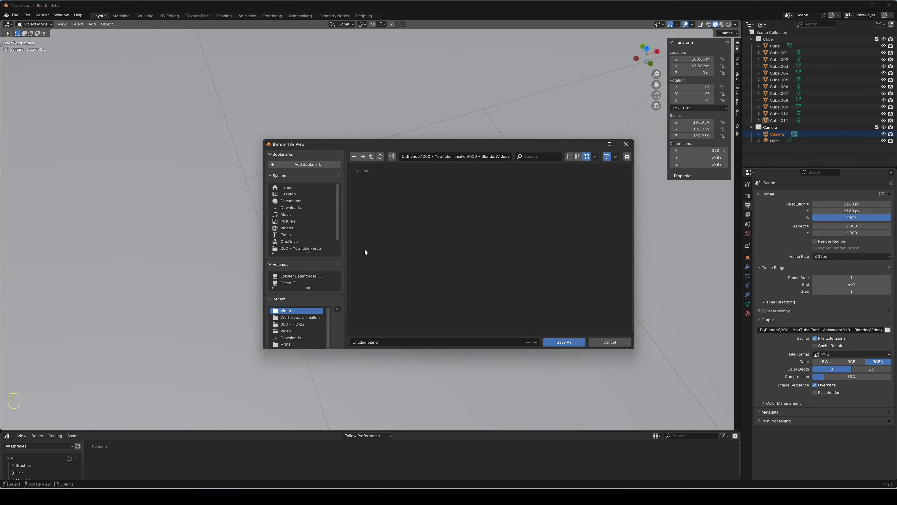
{"action": "left_click", "coordinate": [371, 157]}
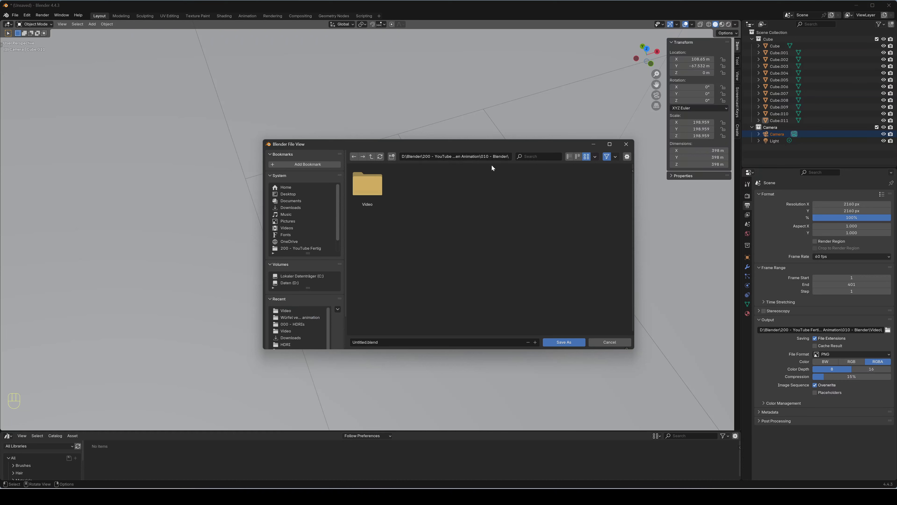
{"action": "left_click", "coordinate": [572, 341]}
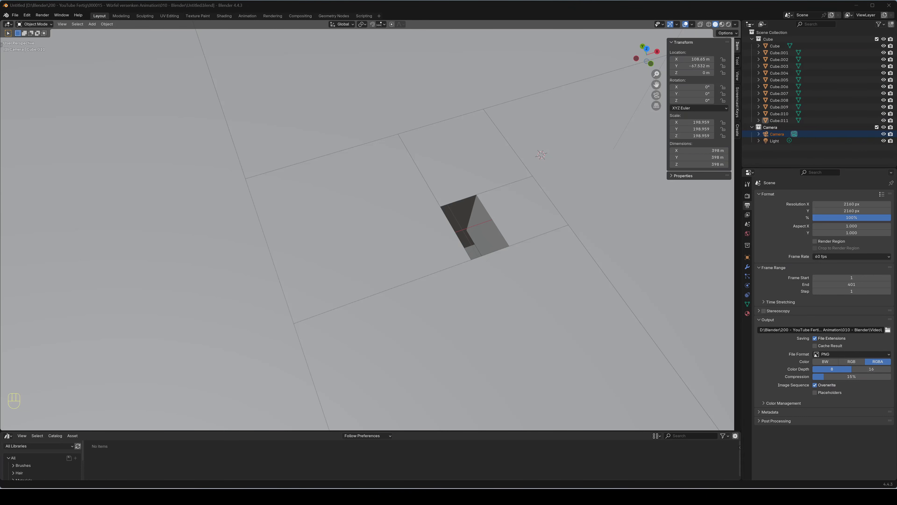
Step: Examine the full extent of the cube spiral from close up and from far away
{"action": "left_click", "coordinate": [359, 263]}
{"action": "scroll", "coordinate": [360, 264], "scroll_direction": "down", "scroll_amount": 10}
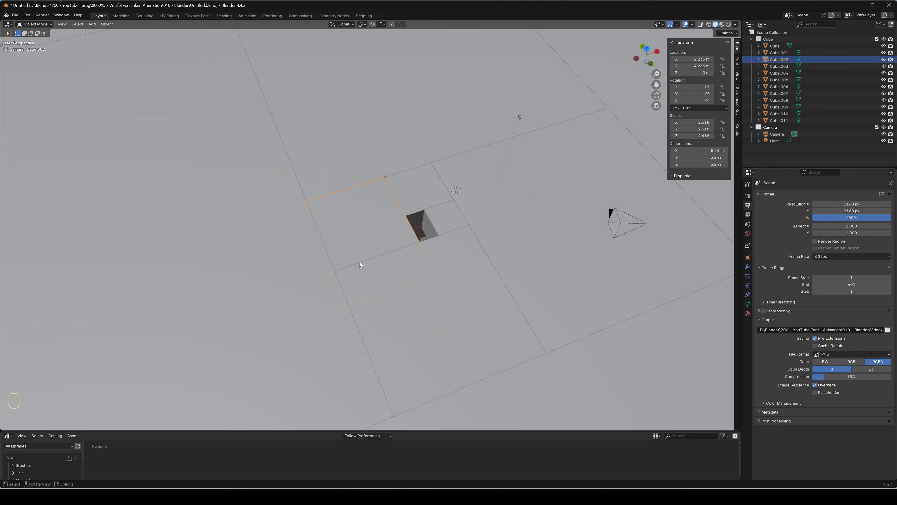
{"action": "scroll", "coordinate": [363, 265], "scroll_direction": "up", "scroll_amount": 10}
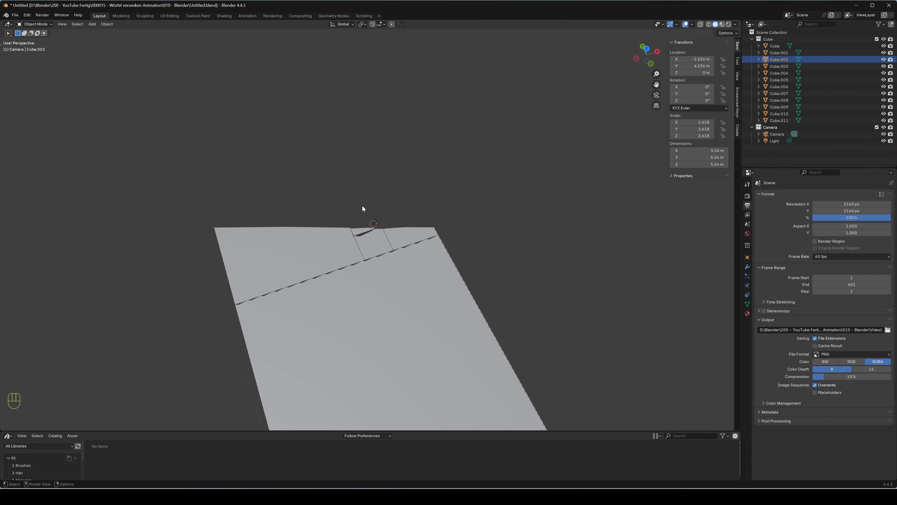
{"action": "scroll", "coordinate": [370, 227], "scroll_direction": "down", "scroll_amount": 5}
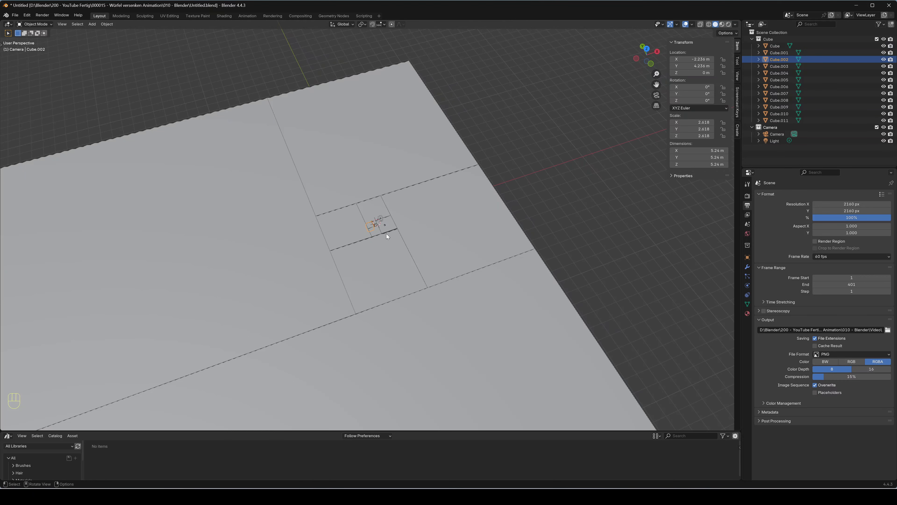
{"action": "scroll", "coordinate": [389, 233], "scroll_direction": "down", "scroll_amount": 10}
{"action": "scroll", "coordinate": [385, 234], "scroll_direction": "up", "scroll_amount": 7}
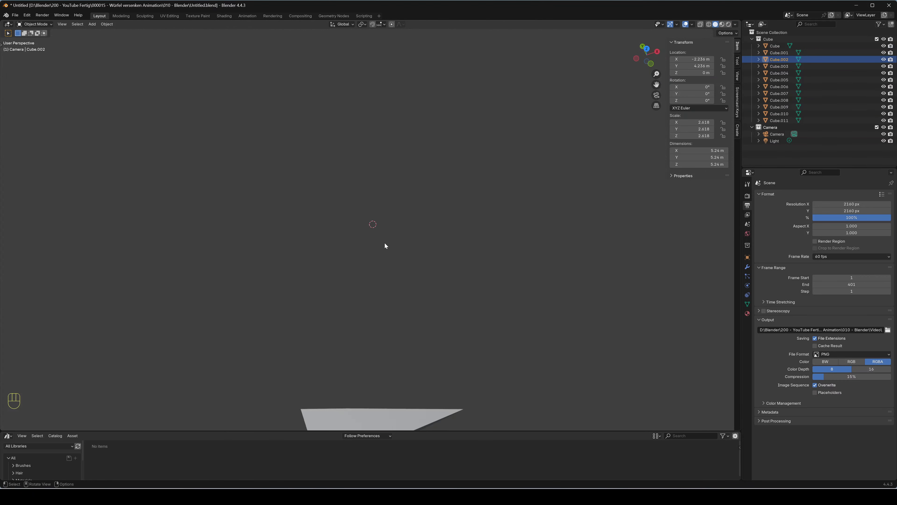
{"action": "scroll", "coordinate": [385, 243], "scroll_direction": "up", "scroll_amount": 5}
{"action": "scroll", "coordinate": [385, 244], "scroll_direction": "down", "scroll_amount": 5}
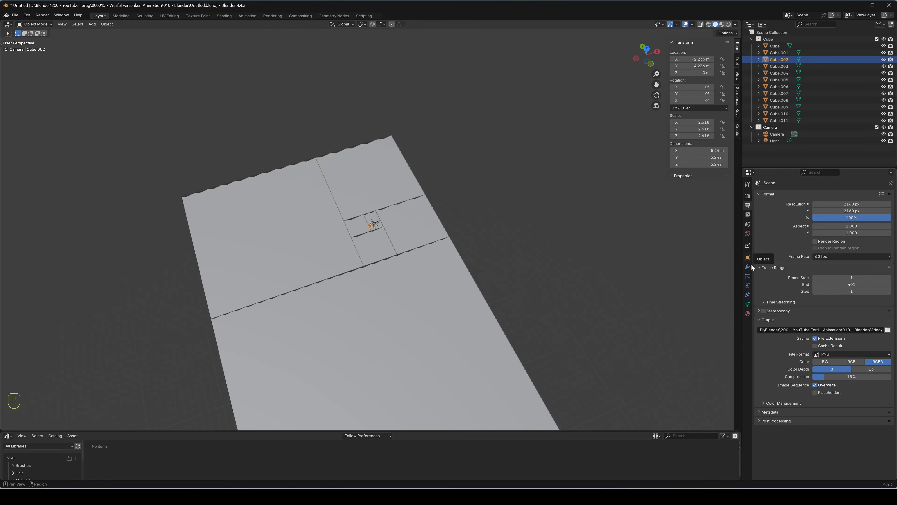
Step: Set the camera's clip end distance to 1000 m
{"action": "left_click", "coordinate": [794, 133]}
{"action": "left_click", "coordinate": [846, 269]}
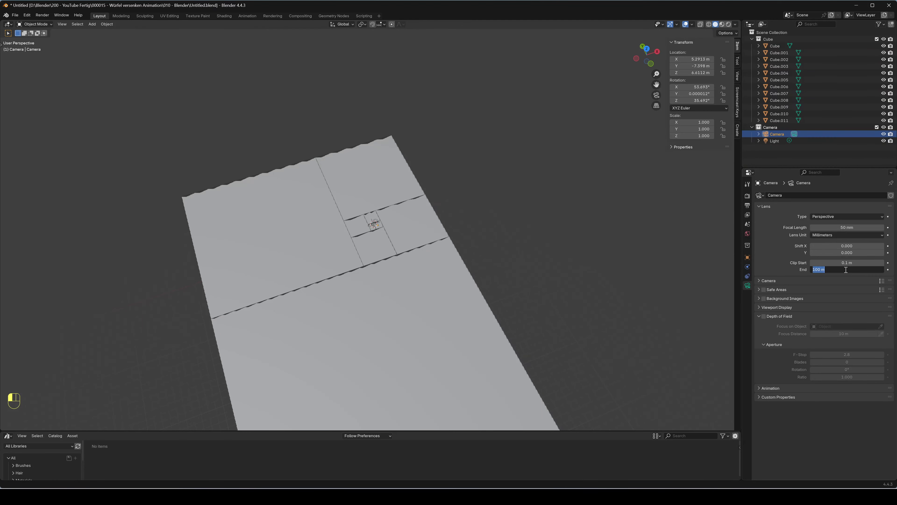
{"action": "left_click", "coordinate": [814, 270]}
{"action": "type", "text": "0"}
{"action": "key", "text": "Return"}
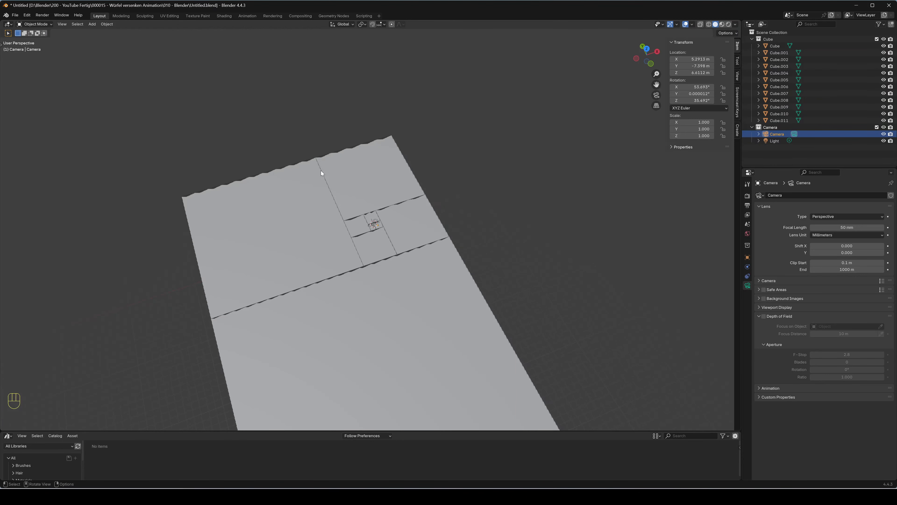
{"action": "scroll", "coordinate": [375, 248], "scroll_direction": "up", "scroll_amount": 10}
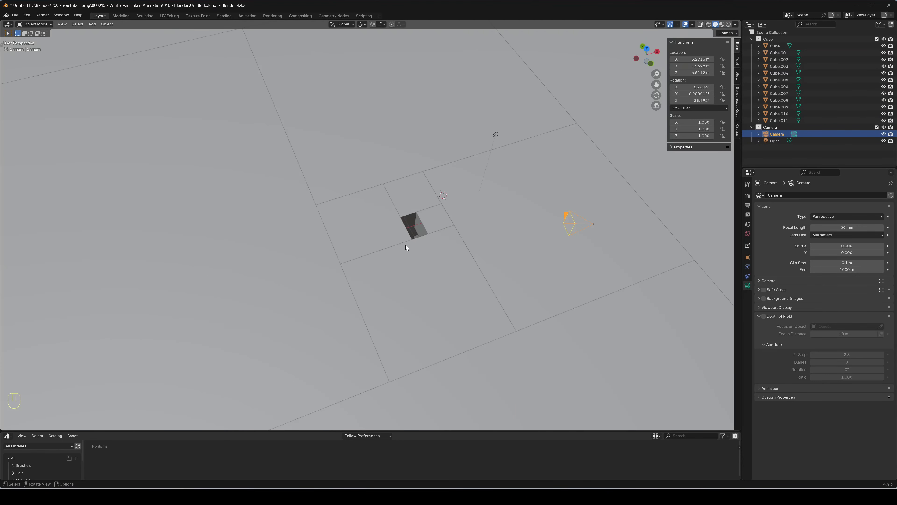
{"action": "middle_click_drag", "start_coordinate": [530, 252], "coordinate": [481, 259], "text": "shift"}
{"action": "scroll", "coordinate": [479, 259], "scroll_direction": "down", "scroll_amount": 4}
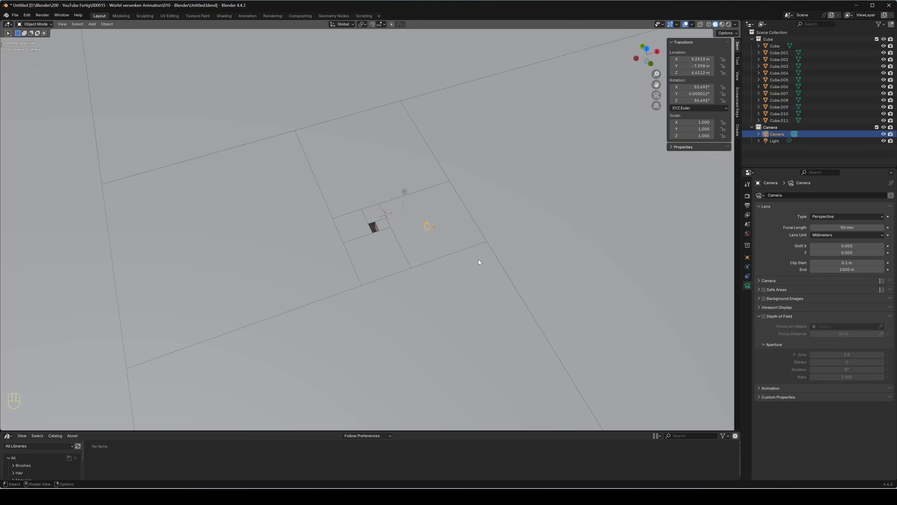
Step: Set the origins of all twelve cubes, Cube through Cube.011, to their own geometry and check the origin points from above
{"action": "scroll", "coordinate": [442, 265], "scroll_direction": "down", "scroll_amount": 5}
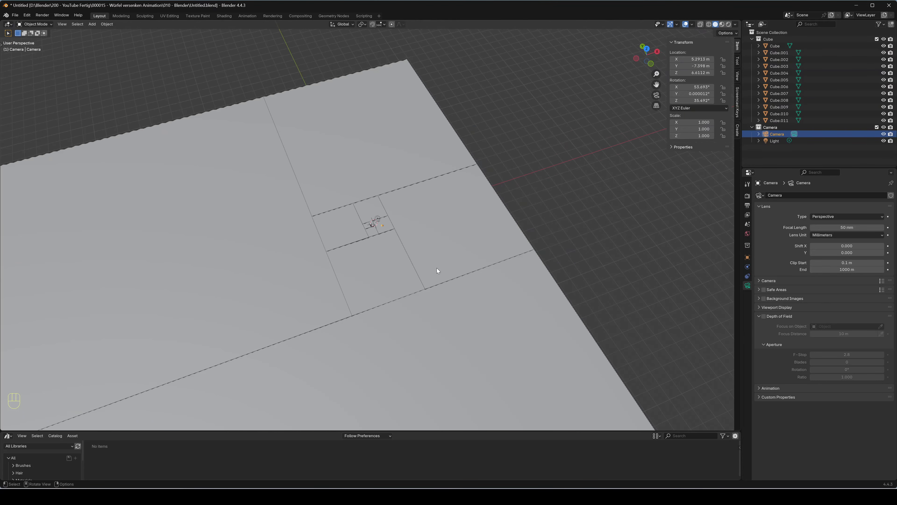
{"action": "left_click", "coordinate": [775, 48]}
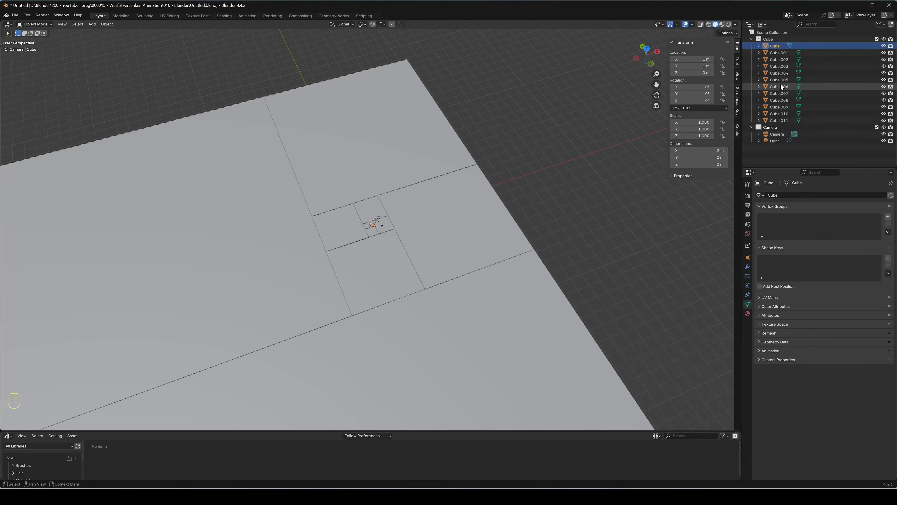
{"action": "left_click", "coordinate": [779, 120], "text": "shift"}
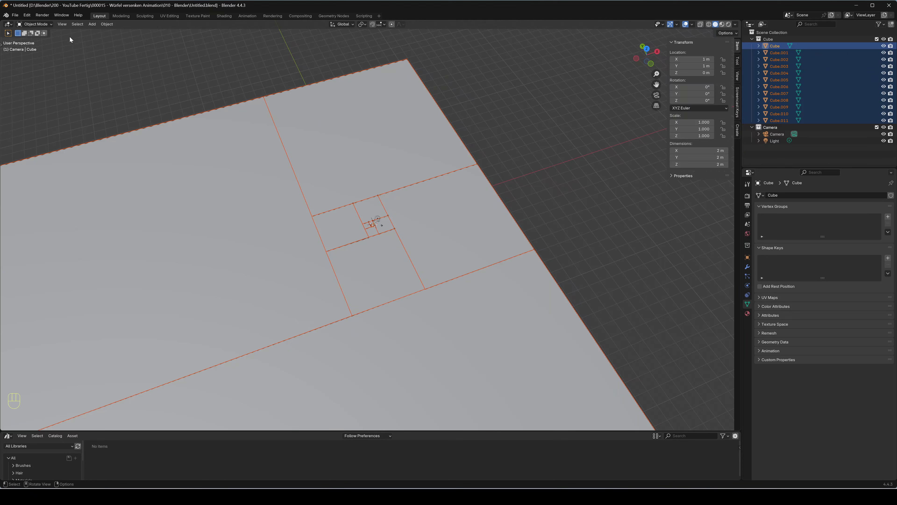
{"action": "left_click", "coordinate": [106, 24]}
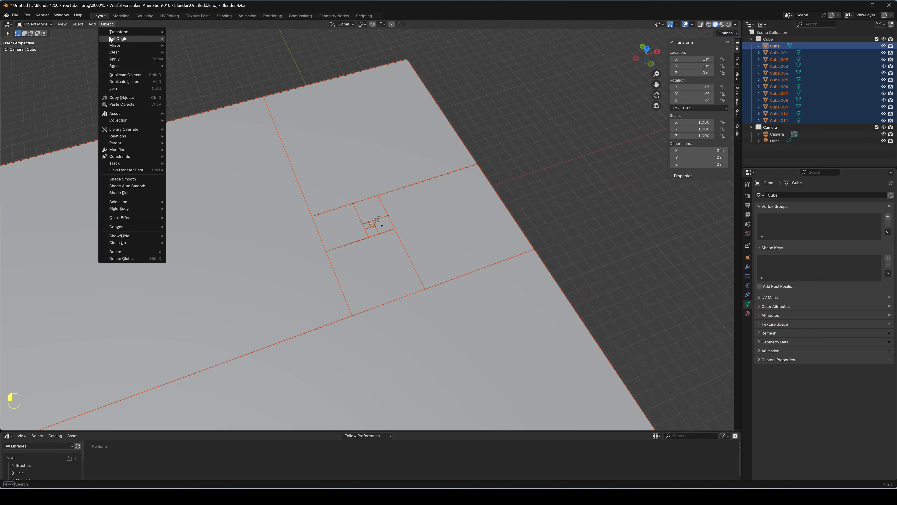
{"action": "mouse_move", "coordinate": [110, 39]}
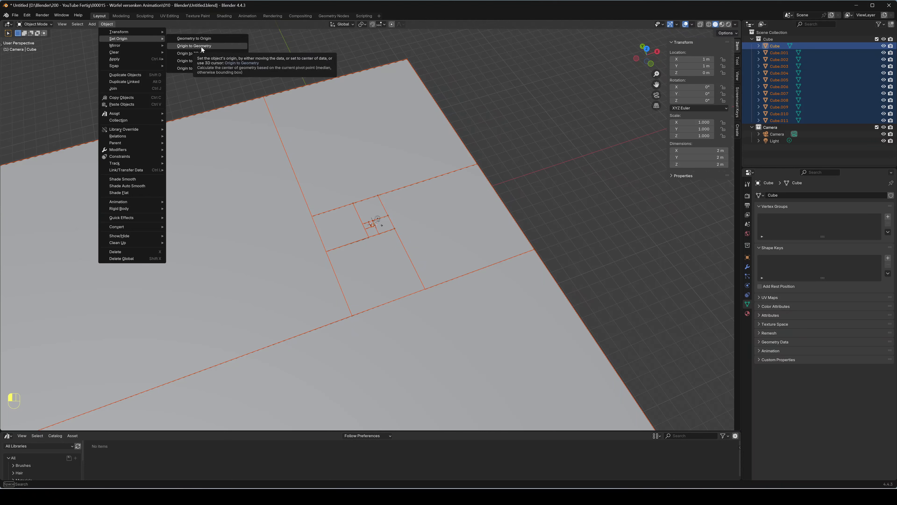
{"action": "left_click", "coordinate": [201, 46]}
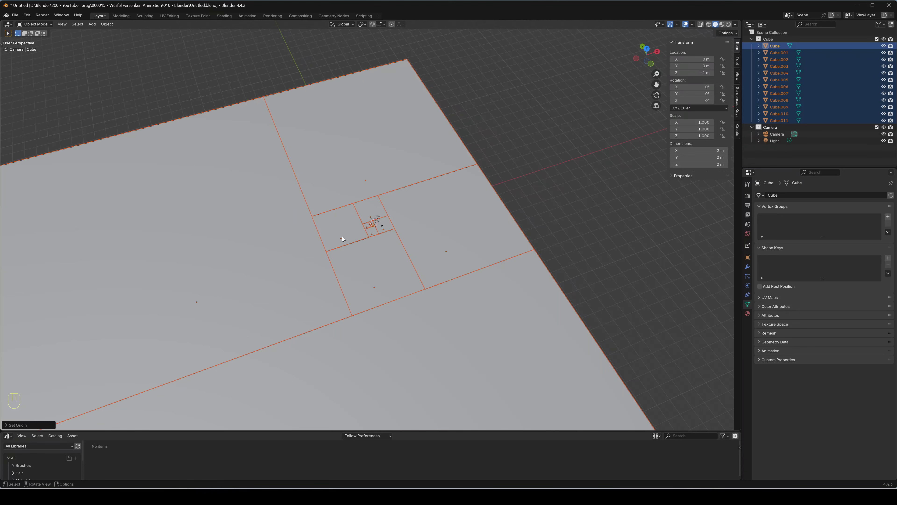
{"action": "scroll", "coordinate": [389, 337], "scroll_direction": "down", "scroll_amount": 5}
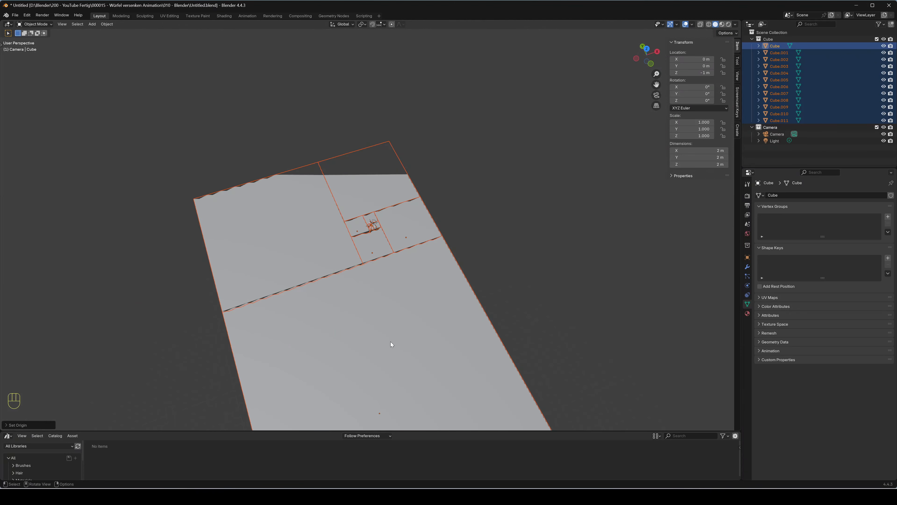
{"action": "key", "text": "KP_7"}
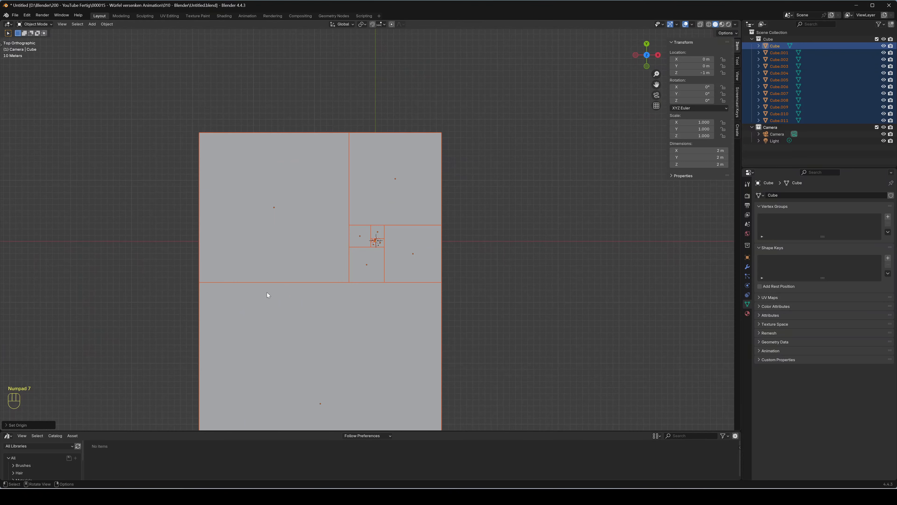
{"action": "middle_click_drag", "start_coordinate": [328, 309], "coordinate": [414, 272]}
{"action": "scroll", "coordinate": [374, 242], "scroll_direction": "up", "scroll_amount": 3}
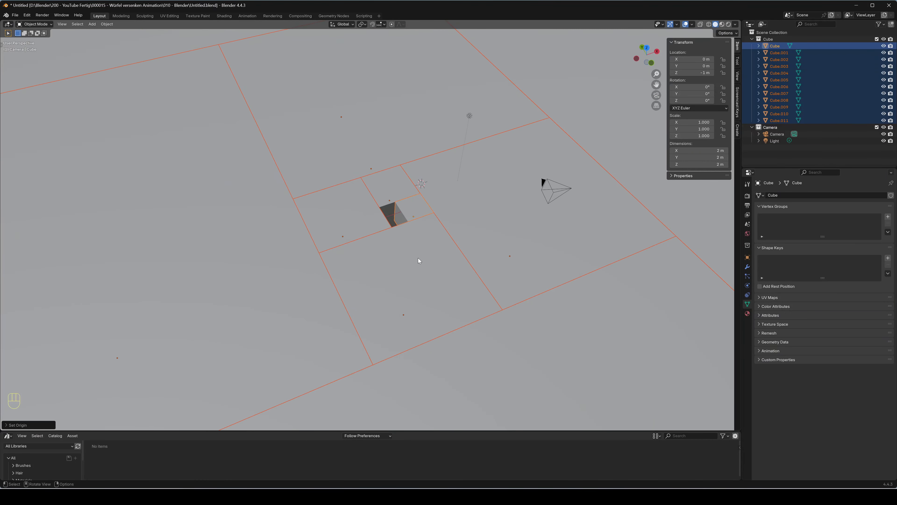
Step: Select only the object Cube and change the Asset Browser area to a Timeline showing the whole frame range
{"action": "left_click", "coordinate": [419, 203]}
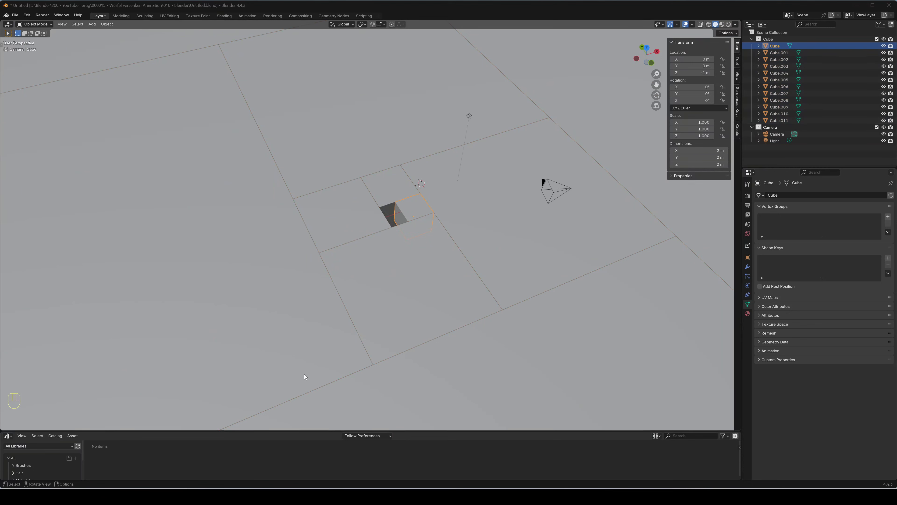
{"action": "left_click", "coordinate": [8, 436]}
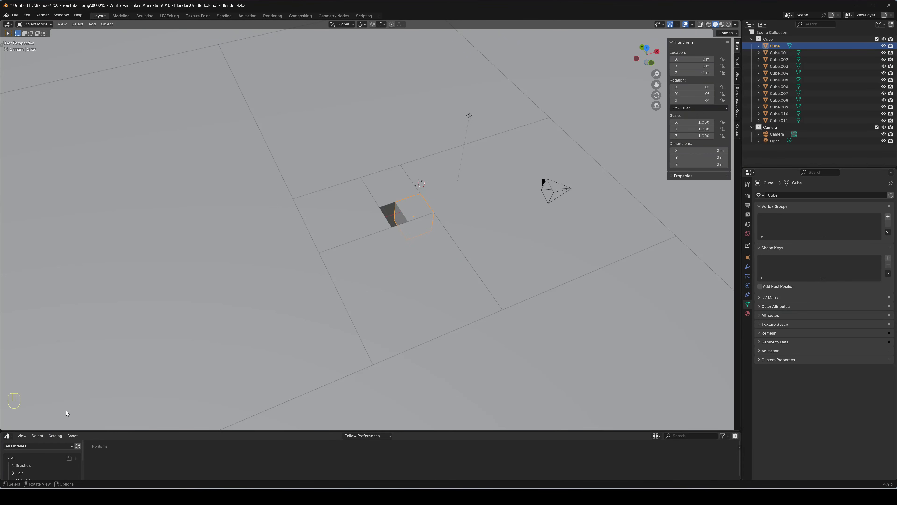
{"action": "left_click", "coordinate": [8, 436]}
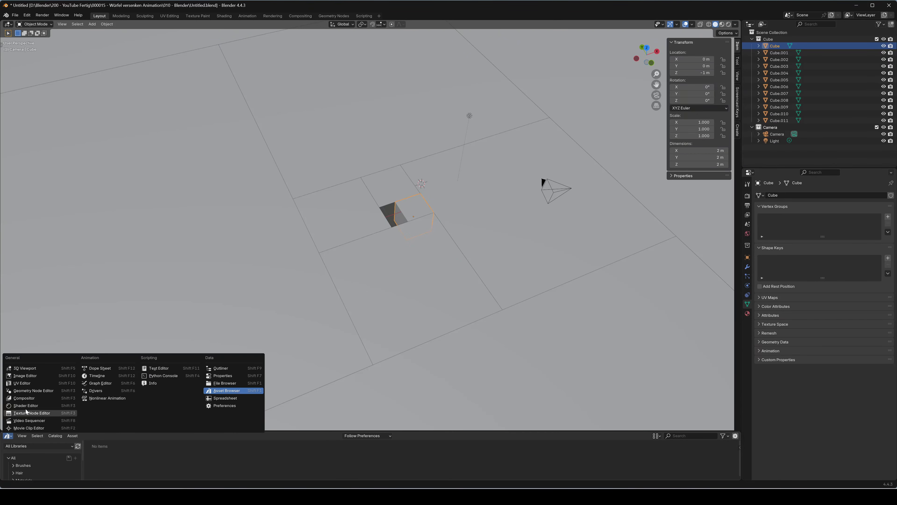
{"action": "left_click", "coordinate": [113, 378]}
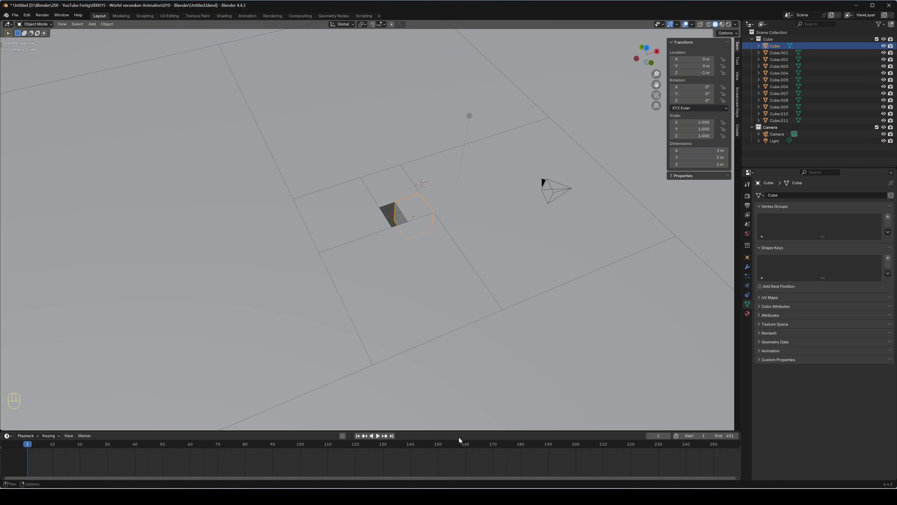
{"action": "scroll", "coordinate": [456, 447], "scroll_direction": "down", "scroll_amount": 2}
{"action": "middle_click_drag", "start_coordinate": [455, 449], "coordinate": [394, 456]}
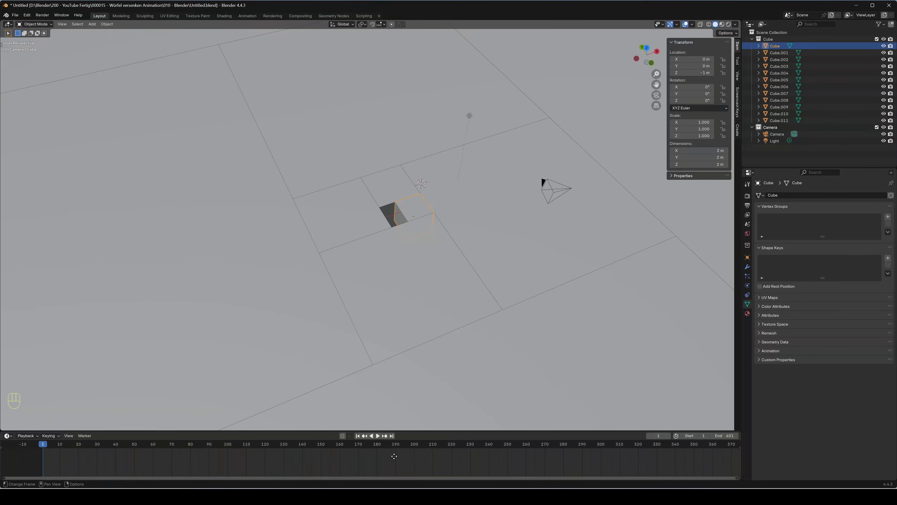
{"action": "scroll", "coordinate": [394, 456], "scroll_direction": "down", "scroll_amount": 2}
{"action": "key", "text": "Home"}
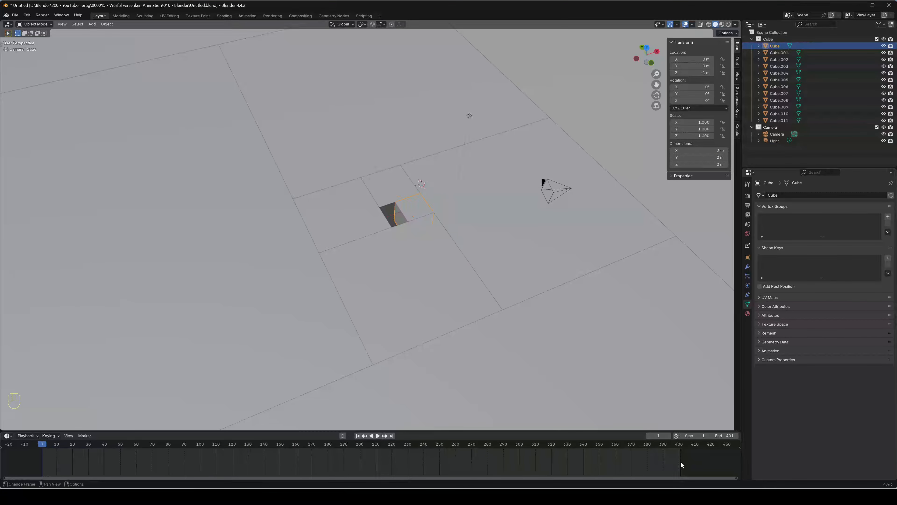
Step: At frame 401, set the Z location of Cube to 1 m and insert a Location & Rotation keyframe
{"action": "left_click", "coordinate": [682, 446]}
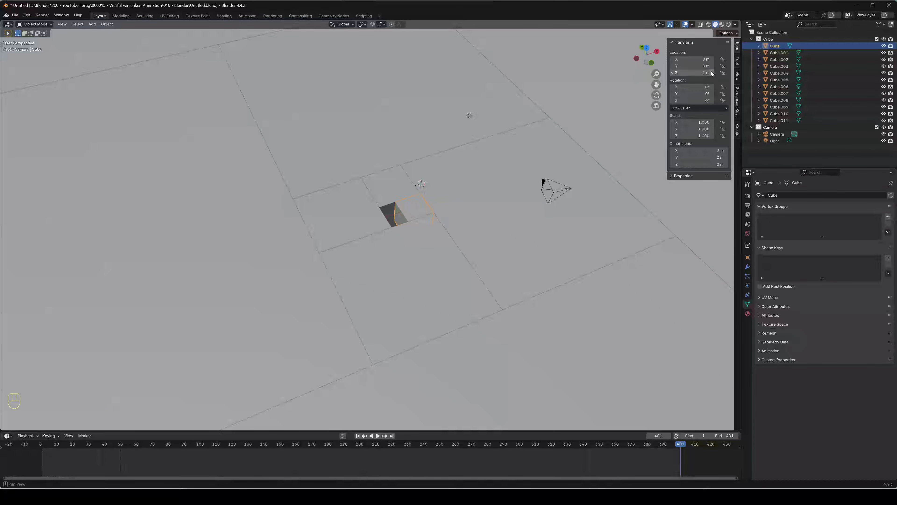
{"action": "left_click", "coordinate": [704, 73]}
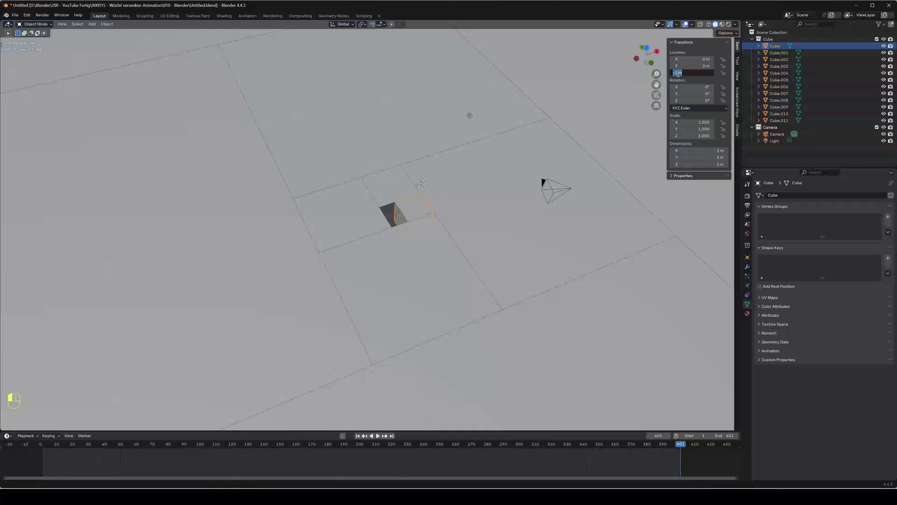
{"action": "left_click", "coordinate": [677, 73]}
{"action": "key", "text": "BackSpace"}
{"action": "key", "text": "Return"}
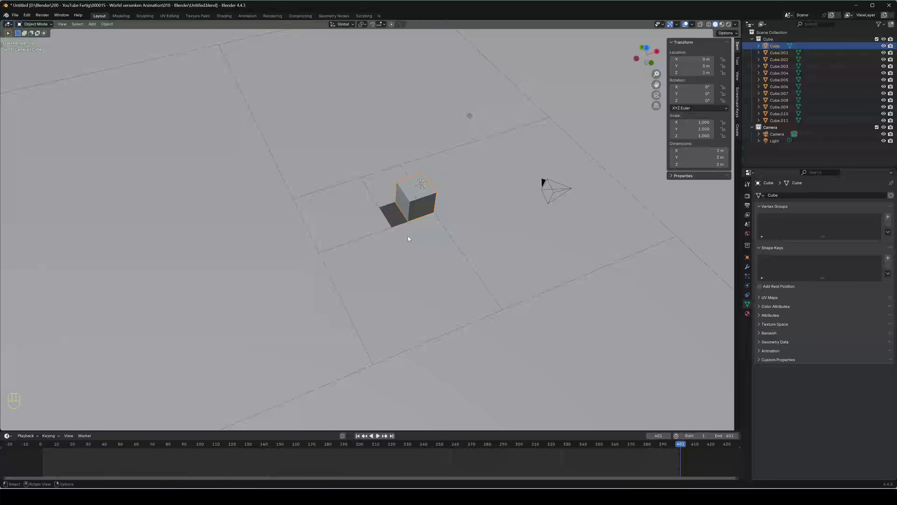
{"action": "key", "text": "k"}
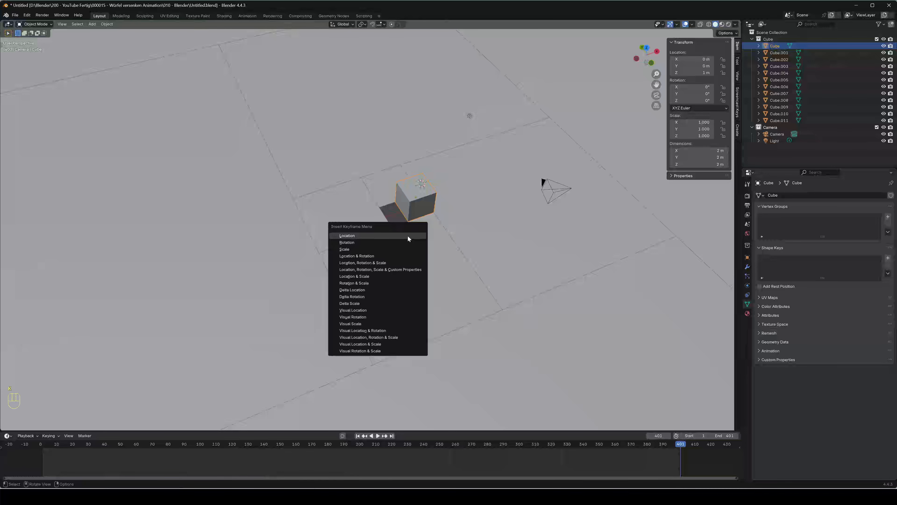
{"action": "left_click", "coordinate": [372, 257]}
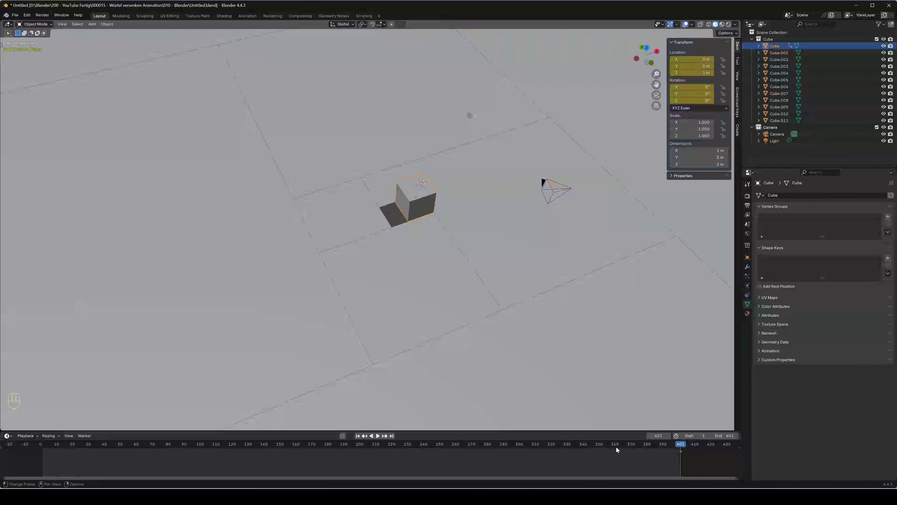
Step: Move the playhead to frame 301
{"action": "left_click", "coordinate": [519, 444]}
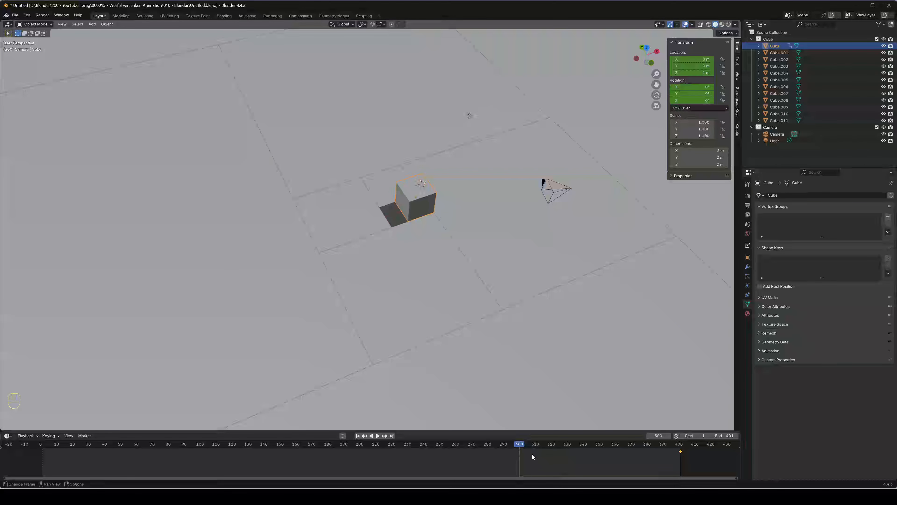
{"action": "key", "text": "Right"}
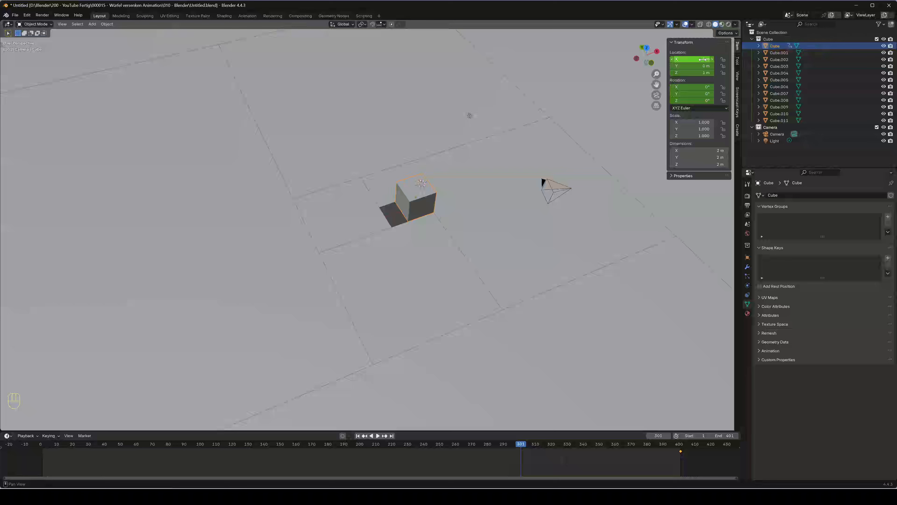
Step: Try an X location of 24 m for Cube and reset it to 0 m
{"action": "left_click_drag", "start_coordinate": [703, 59], "coordinate": [703, 60]}
{"action": "type", "text": "24"}
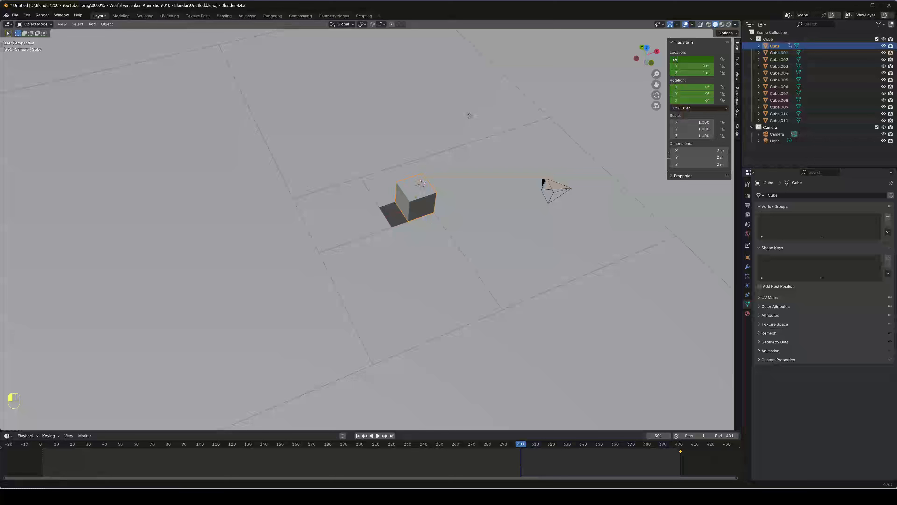
{"action": "key", "text": "Return"}
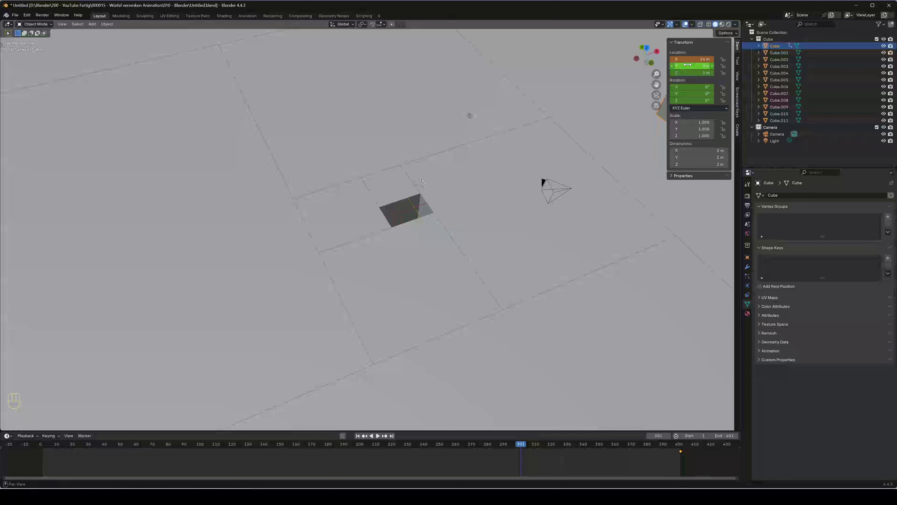
{"action": "scroll", "coordinate": [489, 248], "scroll_direction": "down", "scroll_amount": 5}
{"action": "scroll", "coordinate": [586, 157], "scroll_direction": "up", "scroll_amount": 4}
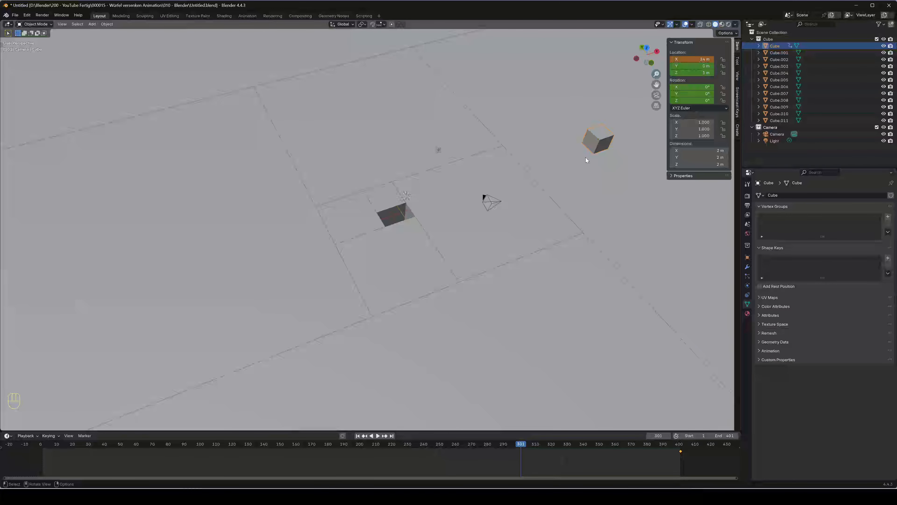
{"action": "left_click", "coordinate": [696, 58]}
{"action": "type", "text": "0"}
{"action": "key", "text": "Return"}
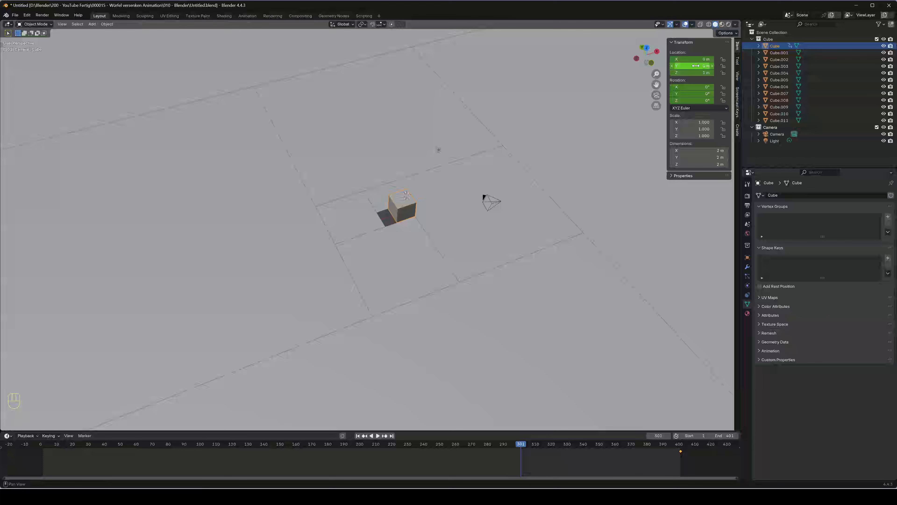
Step: Set the Y location of Cube to 24 m and insert a Location & Rotation keyframe at frame 301
{"action": "left_click", "coordinate": [696, 66]}
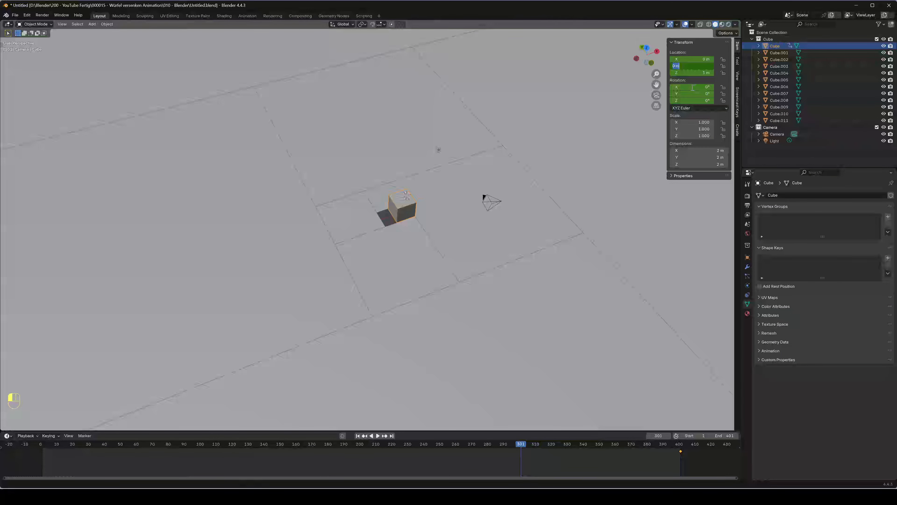
{"action": "type", "text": "24"}
{"action": "key", "text": "Return"}
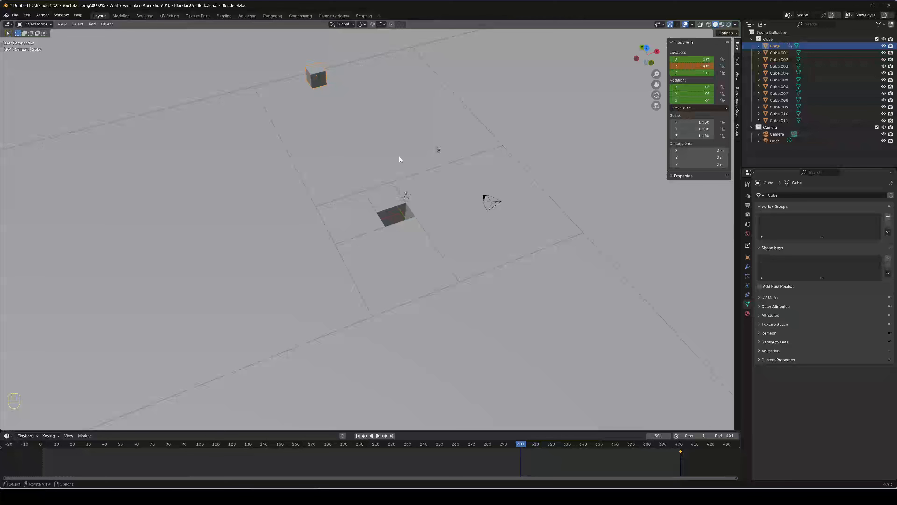
{"action": "key", "text": "i"}
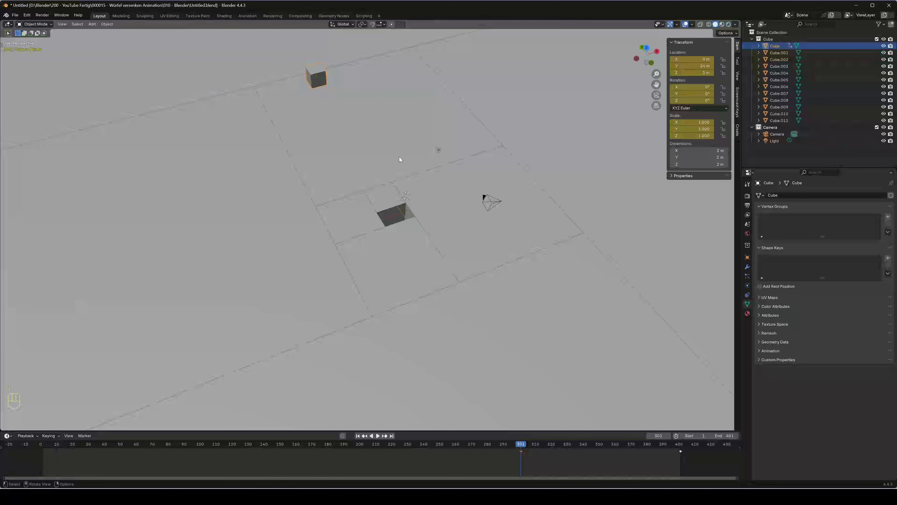
{"action": "key", "text": "ctrl+z"}
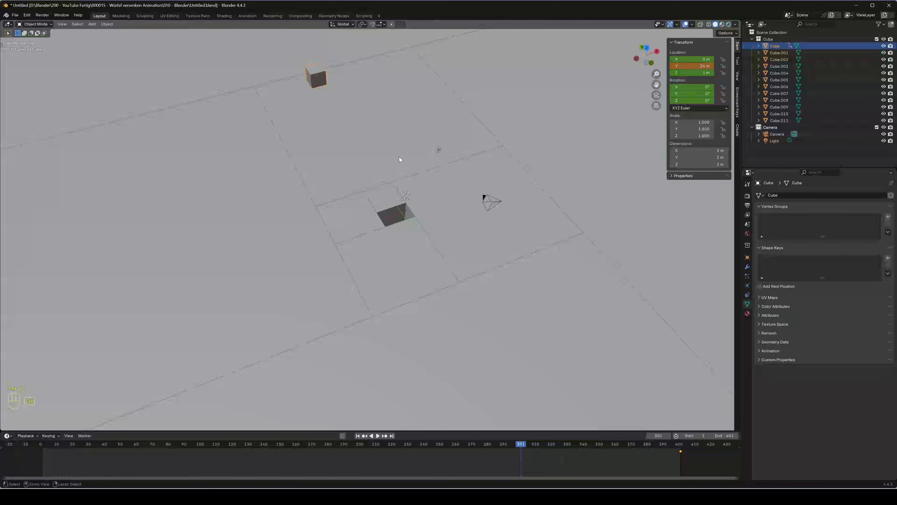
{"action": "key", "text": "k"}
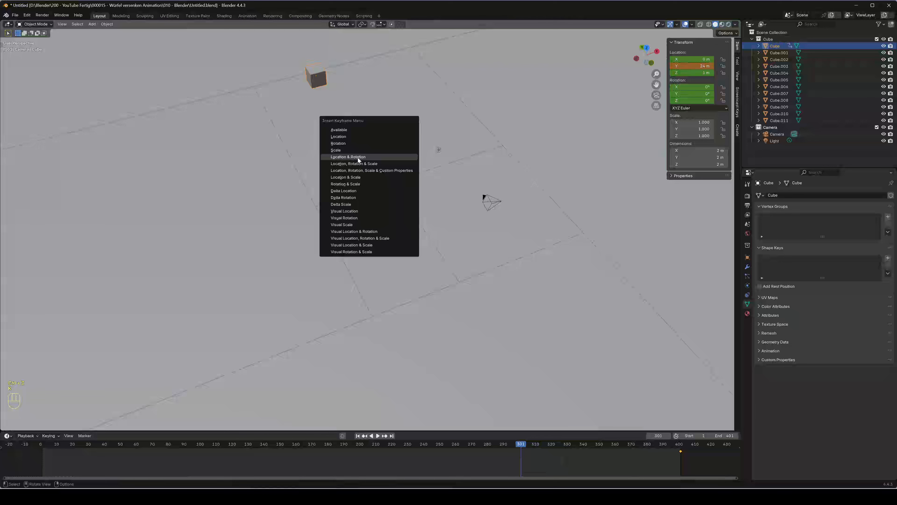
{"action": "left_click", "coordinate": [357, 157]}
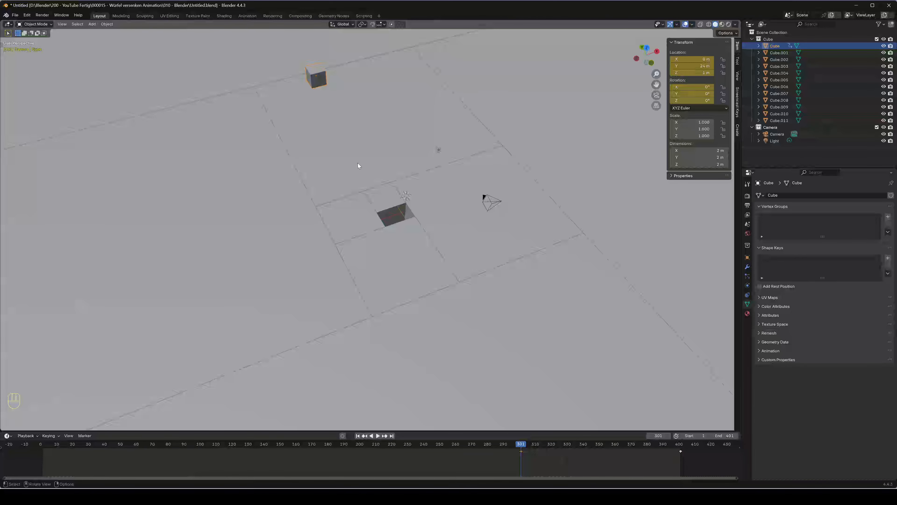
Step: Set the Z rotation of Cube to 180° and insert a Location & Rotation keyframe at frame 301
{"action": "left_click", "coordinate": [694, 101]}
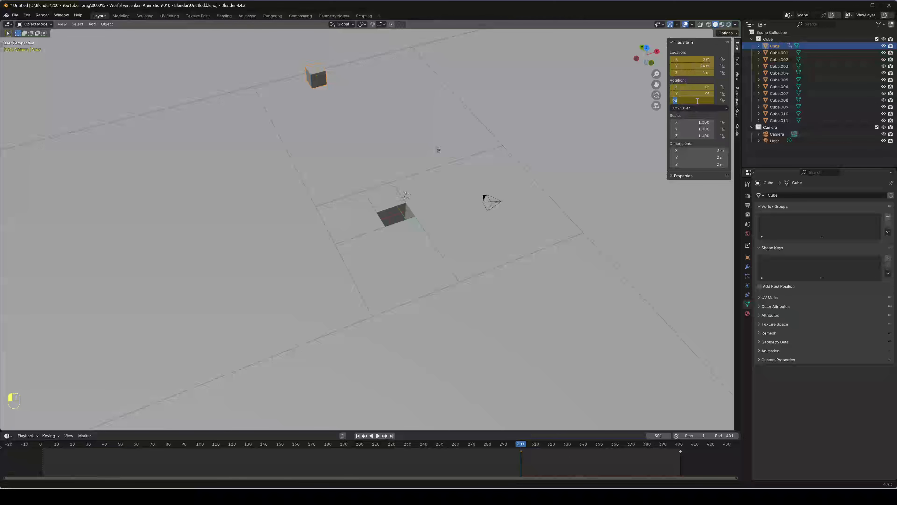
{"action": "type", "text": "180"}
{"action": "key", "text": "Return"}
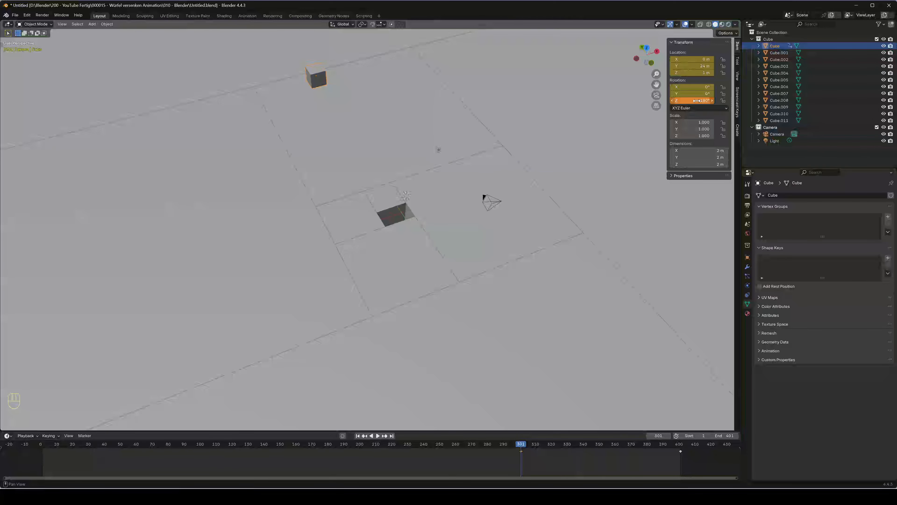
{"action": "key", "text": "k"}
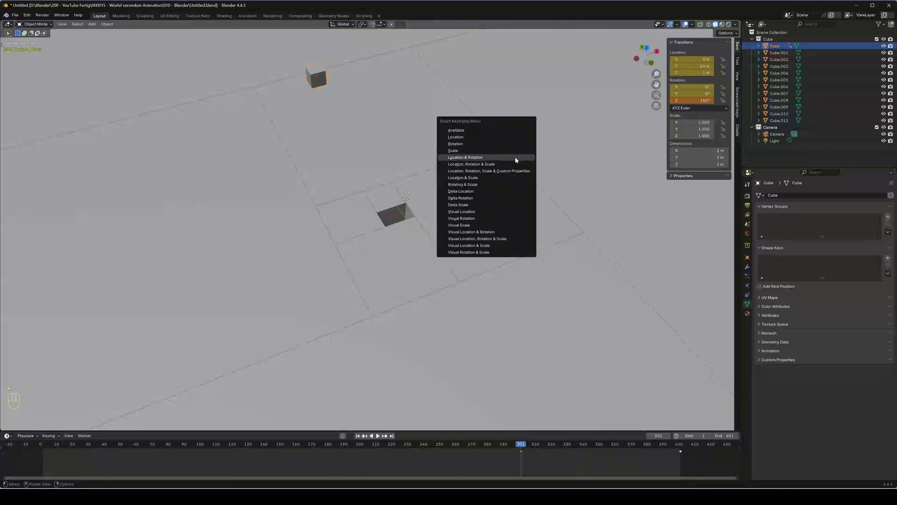
{"action": "left_click", "coordinate": [516, 157]}
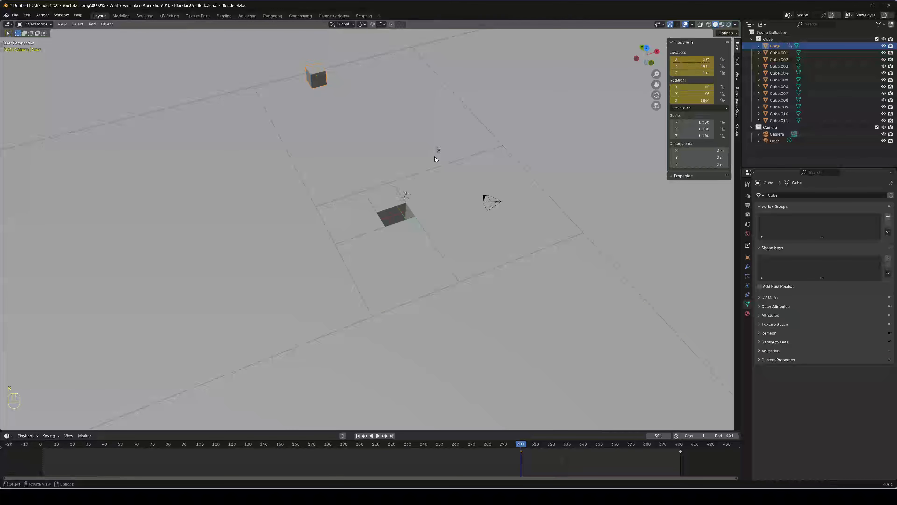
Step: Insert a Location & Rotation keyframe for Cube.001 in its sunken position at frame 321
{"action": "left_click", "coordinate": [395, 203]}
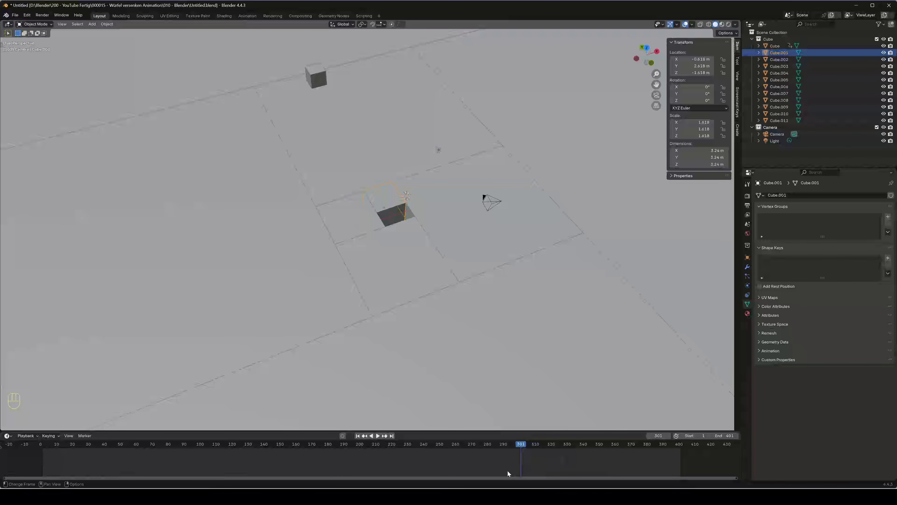
{"action": "left_click", "coordinate": [553, 446]}
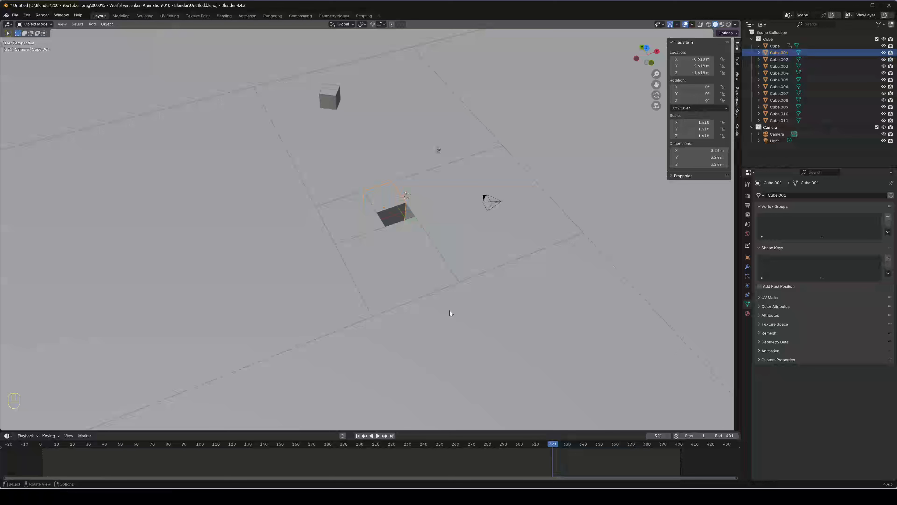
{"action": "key", "text": "k"}
{"action": "left_click", "coordinate": [361, 261]}
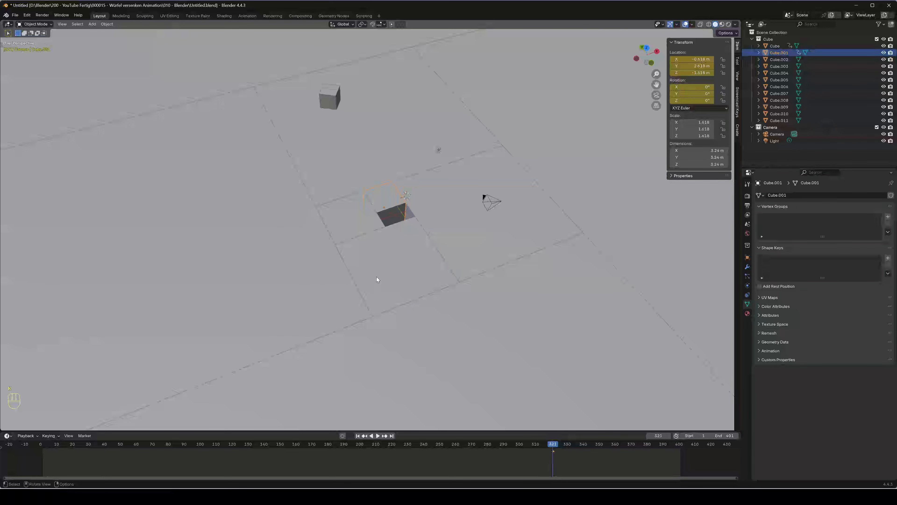
Step: At frame 301, set the Z location of Cube.001 to 1.618 m and insert a Location & Rotation keyframe
{"action": "left_click", "coordinate": [520, 444]}
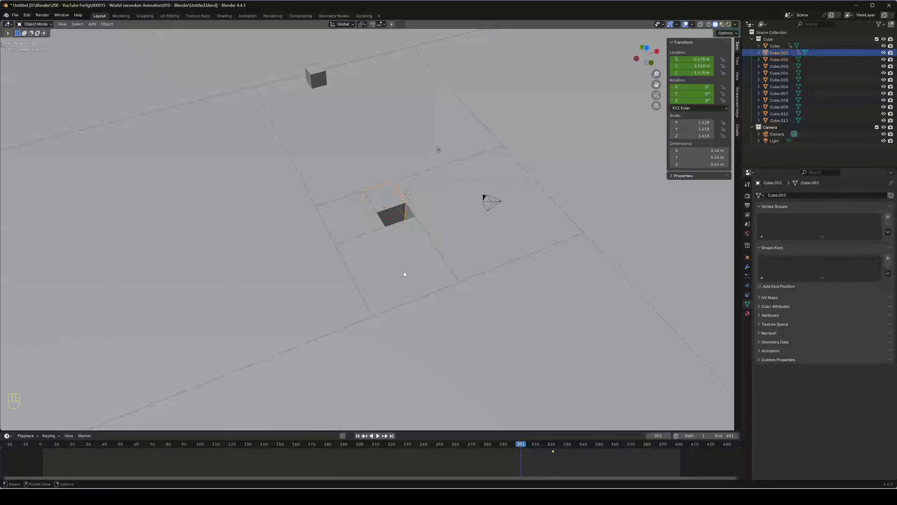
{"action": "left_click", "coordinate": [698, 73]}
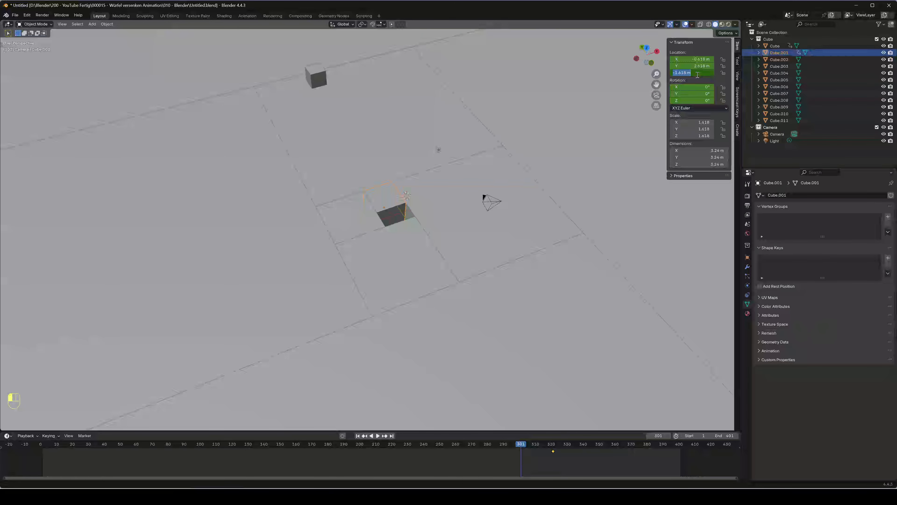
{"action": "left_click", "coordinate": [676, 73]}
{"action": "key", "text": "BackSpace"}
{"action": "key", "text": "Return"}
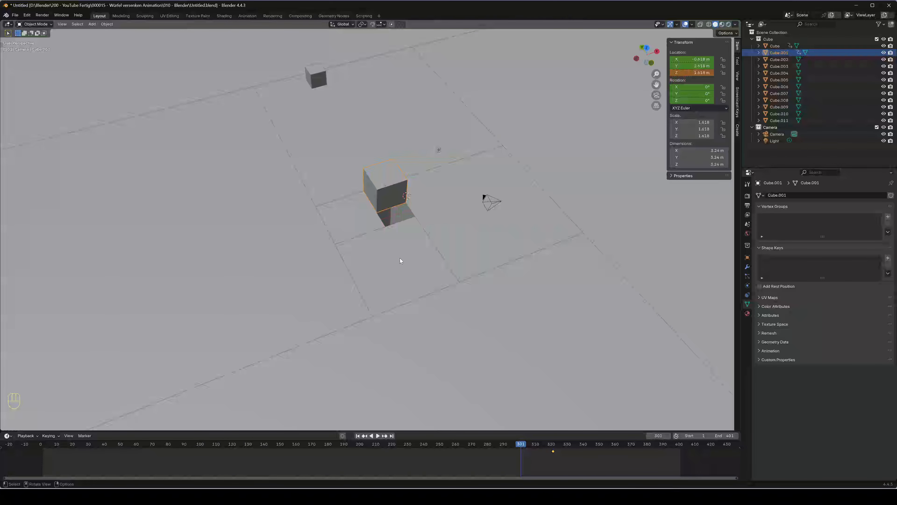
{"action": "key", "text": "k"}
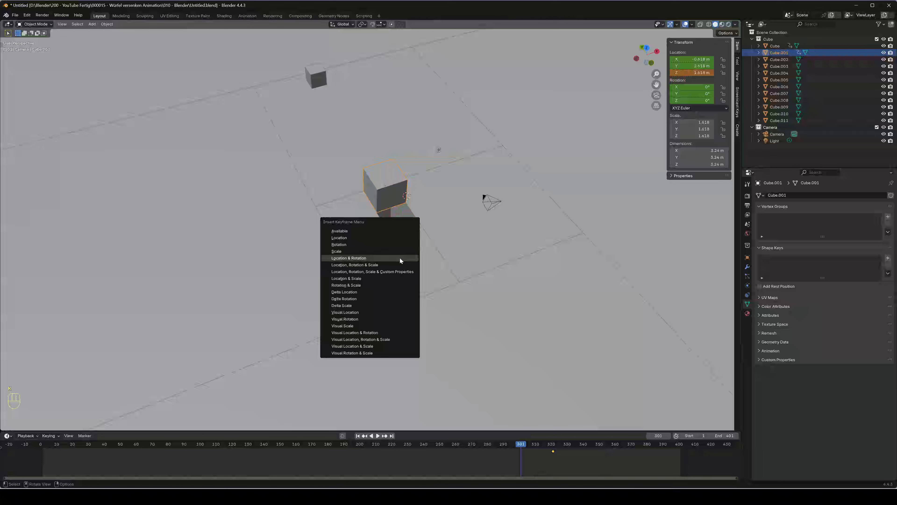
{"action": "left_click", "coordinate": [400, 258]}
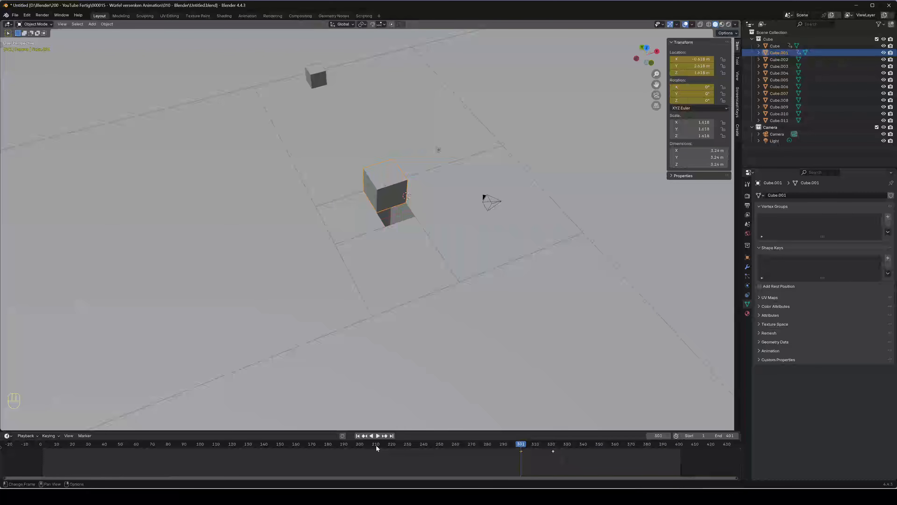
Step: At frame 201, set the X location of Cube.001 to -34 m
{"action": "left_click", "coordinate": [359, 444]}
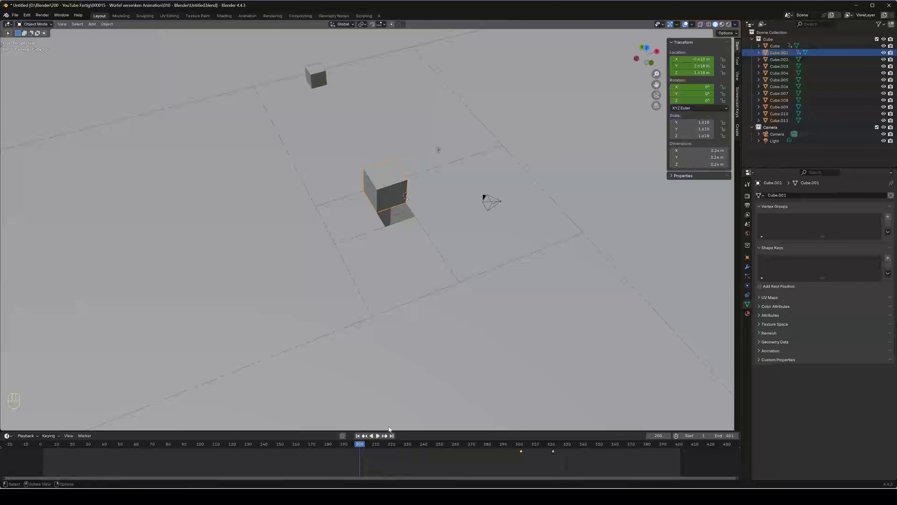
{"action": "key", "text": "Right"}
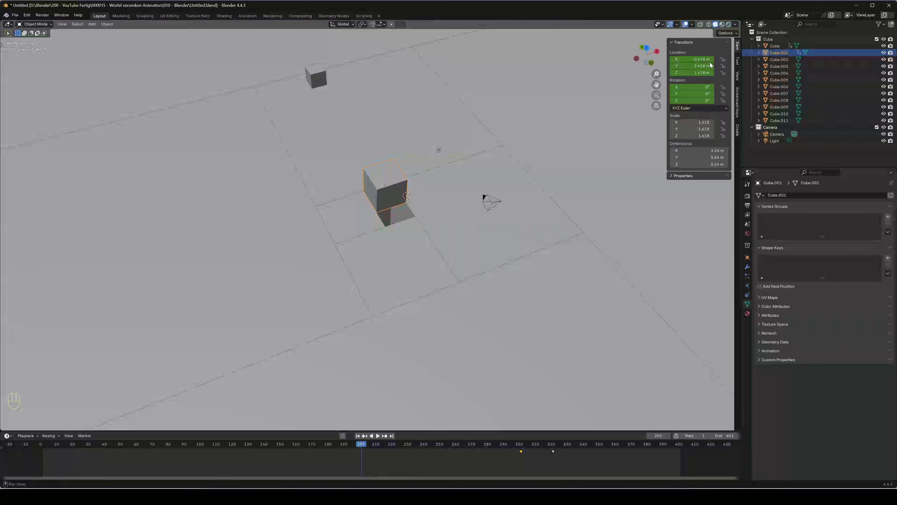
{"action": "left_click", "coordinate": [698, 61]}
{"action": "type", "text": "34"}
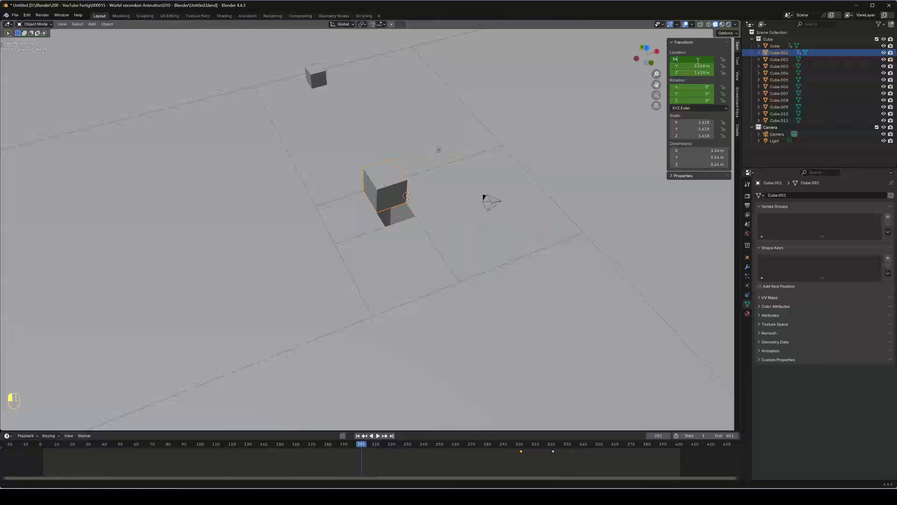
{"action": "key", "text": "Return"}
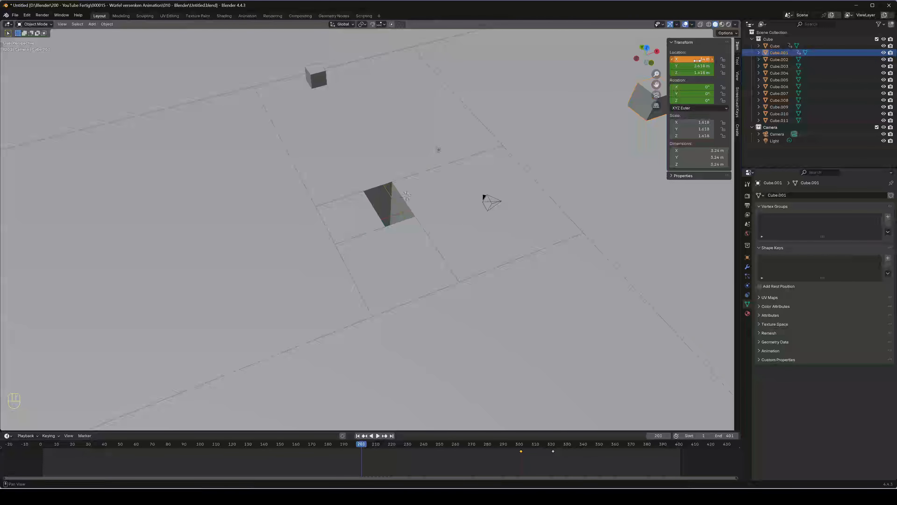
{"action": "left_click", "coordinate": [697, 60]}
{"action": "key", "text": "ctrl+Left"}
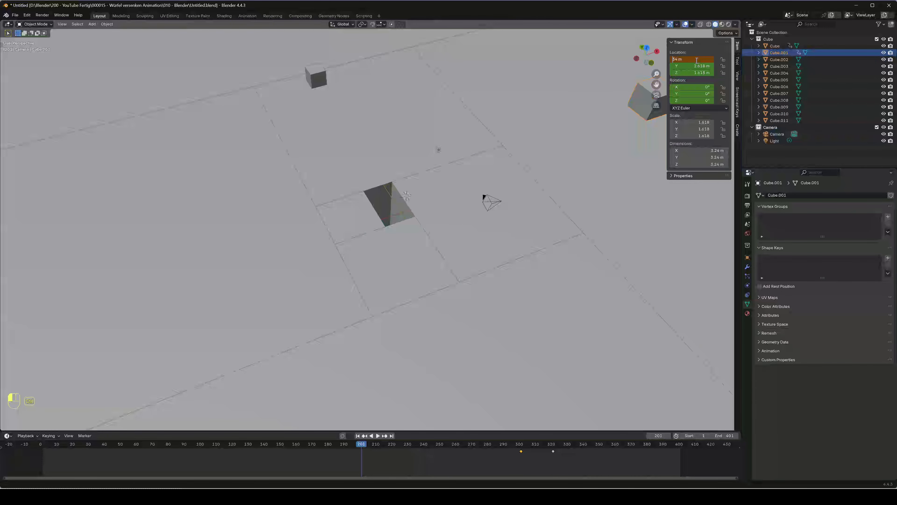
{"action": "type", "text": "-"}
{"action": "key", "text": "Return"}
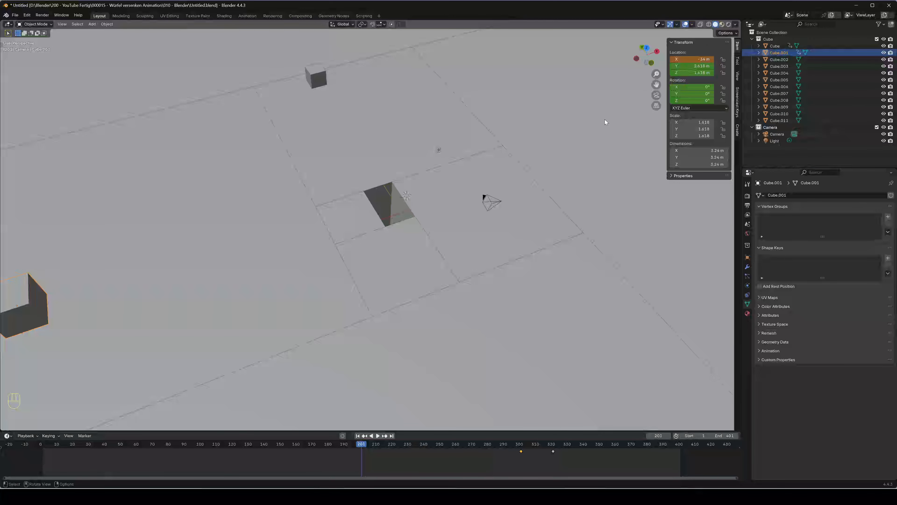
Step: Set the Z rotation of Cube.001 to 180° and insert a Location & Rotation keyframe at frame 201
{"action": "left_click", "coordinate": [677, 100]}
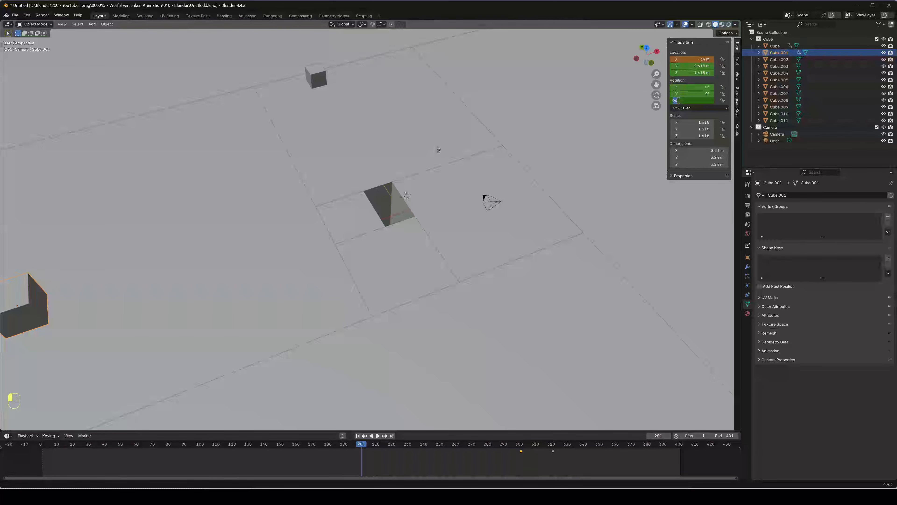
{"action": "type", "text": "180"}
{"action": "key", "text": "Return"}
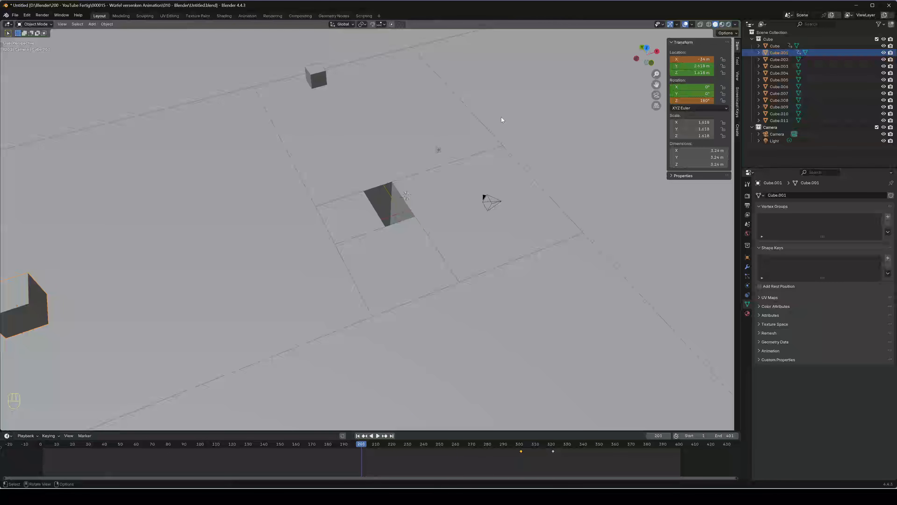
{"action": "key", "text": "k"}
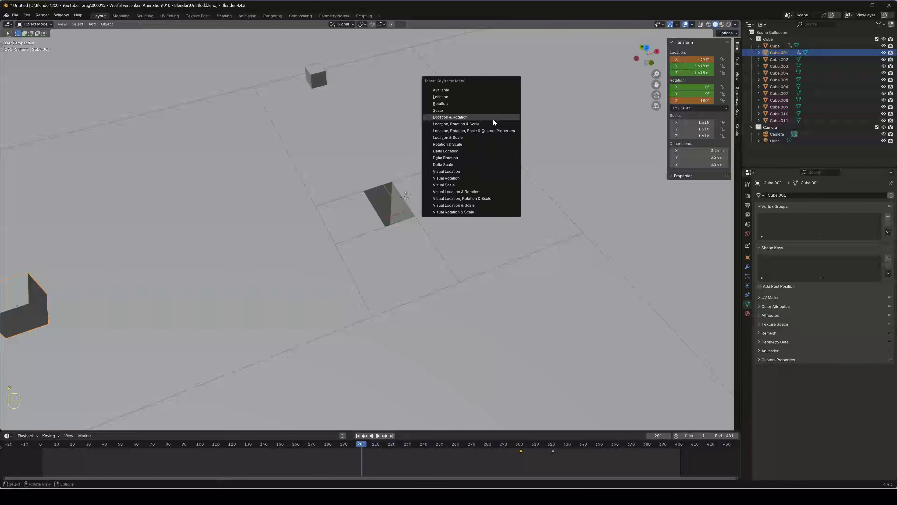
{"action": "left_click", "coordinate": [493, 119]}
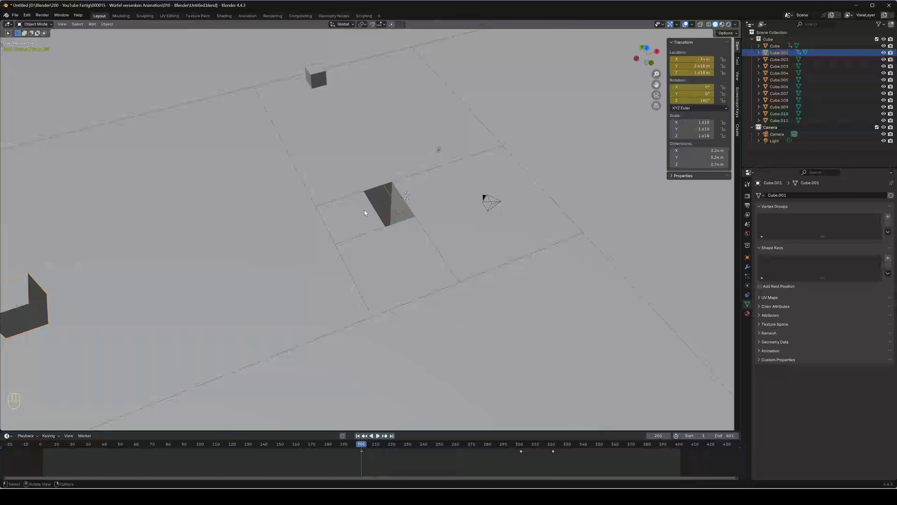
Step: Insert a Location & Rotation keyframe for Cube.002 in its sunken position at frame 221
{"action": "left_click", "coordinate": [362, 215]}
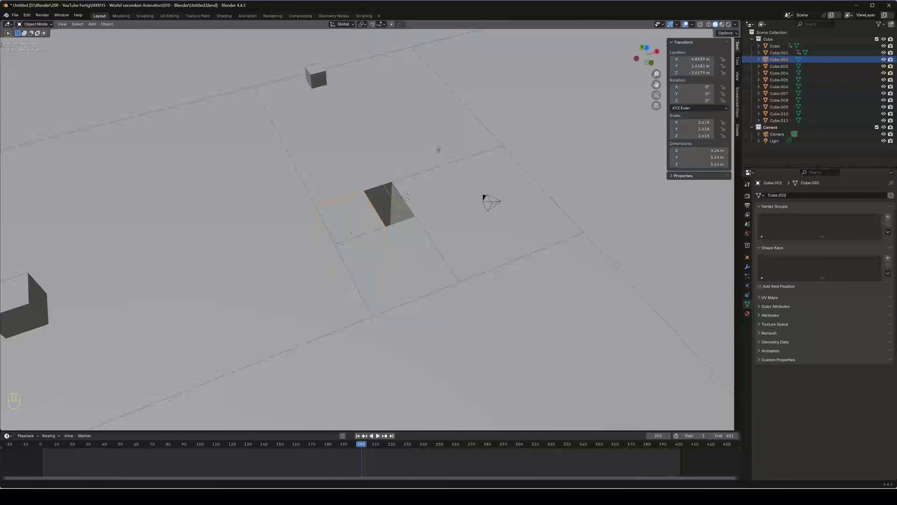
{"action": "left_click", "coordinate": [393, 445]}
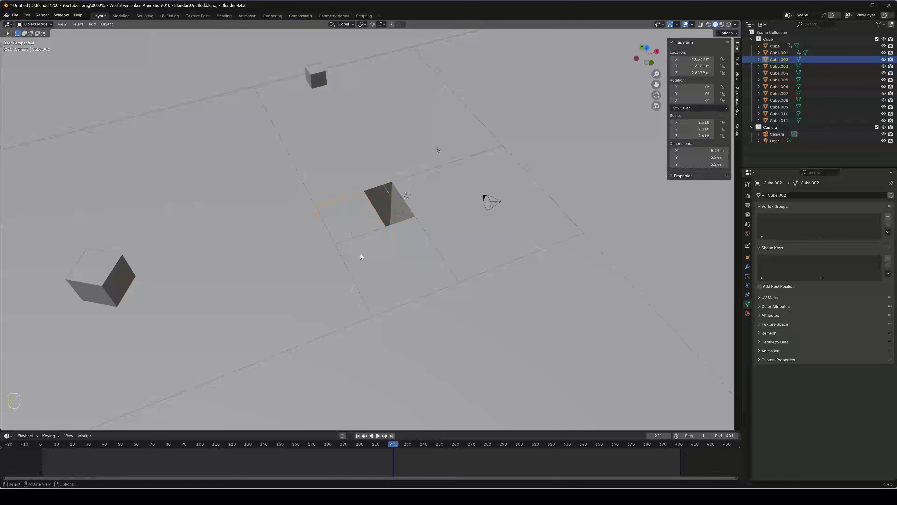
{"action": "key", "text": "k"}
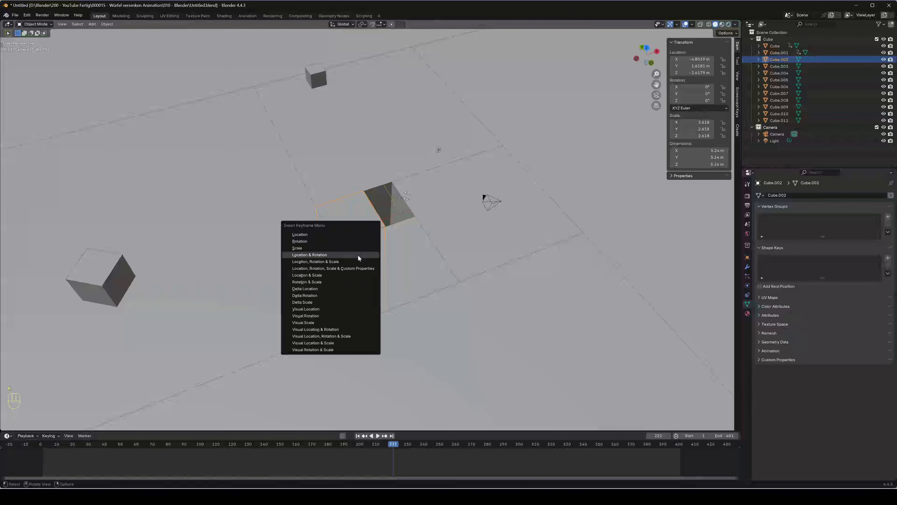
{"action": "left_click", "coordinate": [359, 255]}
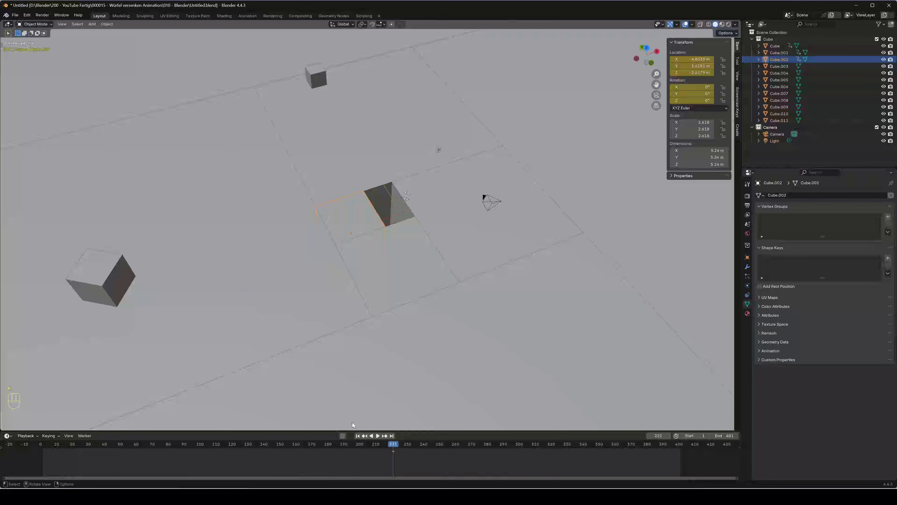
Step: At frame 201, set the Z location of Cube.002 to 2.6179 m and insert a Location & Rotation keyframe
{"action": "left_click", "coordinate": [361, 444]}
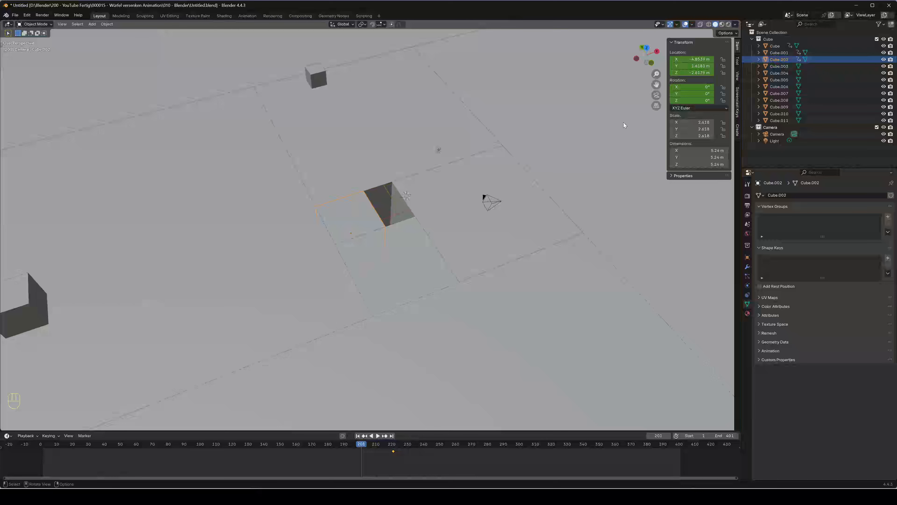
{"action": "left_click", "coordinate": [688, 72]}
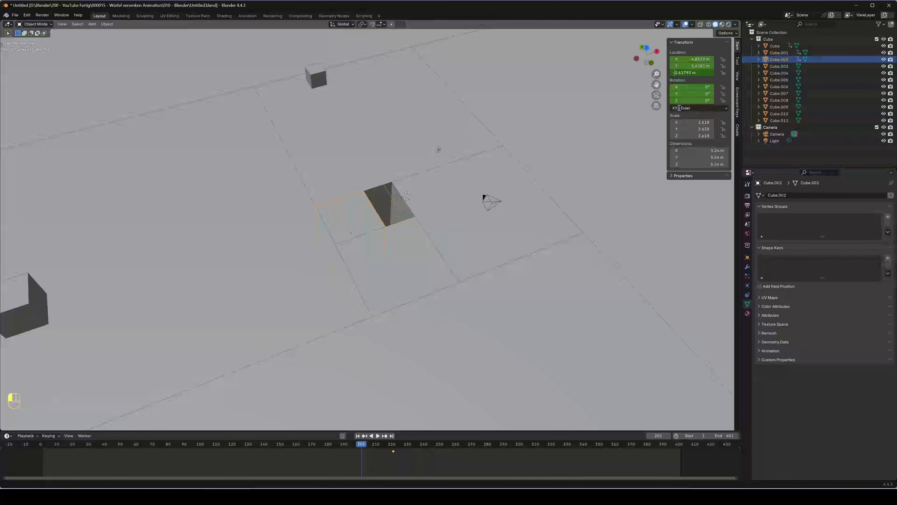
{"action": "key", "text": "BackSpace"}
{"action": "key", "text": "Return"}
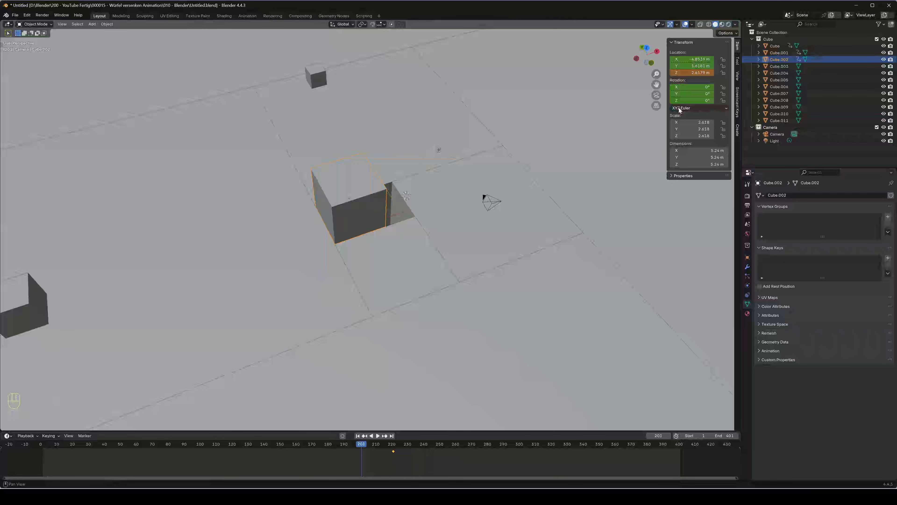
{"action": "key", "text": "k"}
{"action": "left_click", "coordinate": [395, 295]}
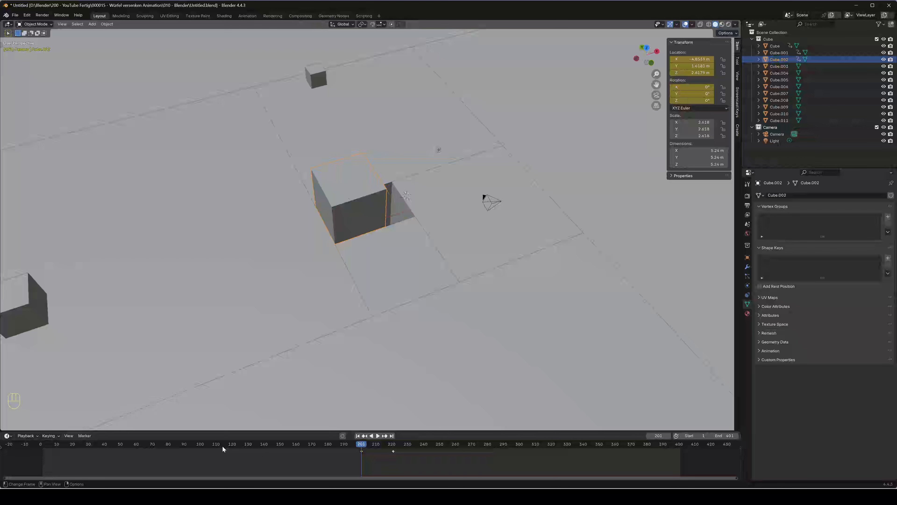
Step: At frame 101, set the Y location of Cube.002 to -44 m
{"action": "left_click", "coordinate": [201, 444]}
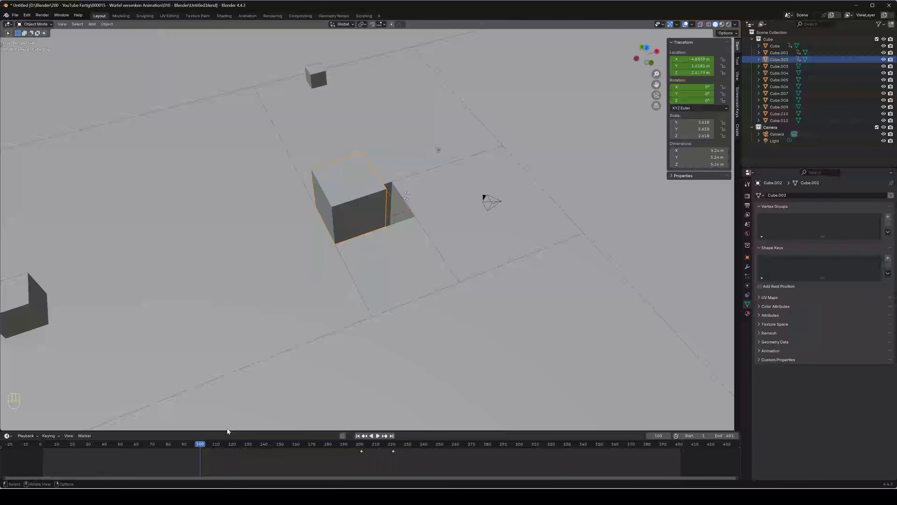
{"action": "key", "text": "Right"}
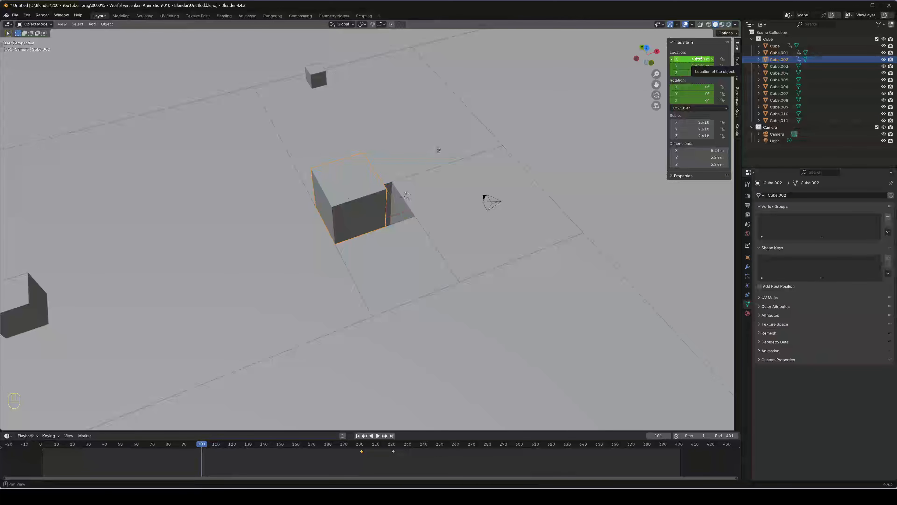
{"action": "left_click", "coordinate": [694, 66]}
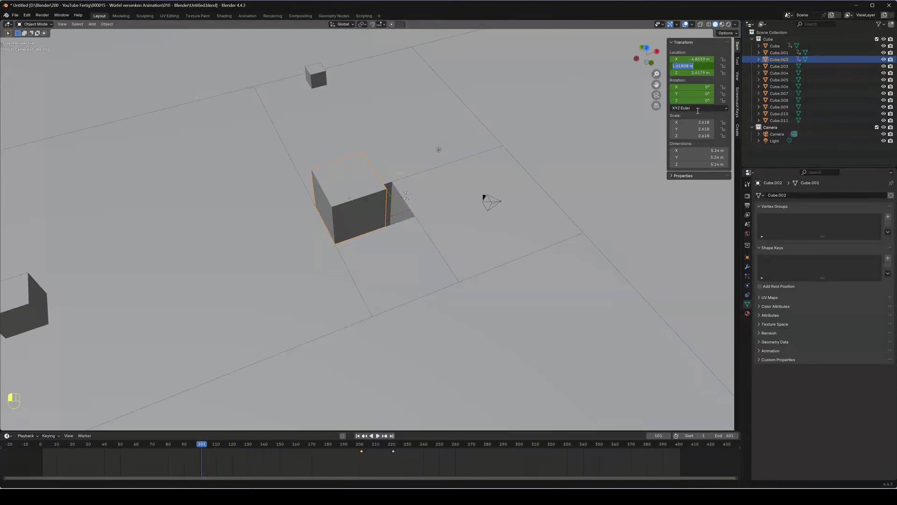
{"action": "type", "text": "4"}
{"action": "key", "text": "Left"}
{"action": "key", "text": "Left"}
{"action": "type", "text": "-"}
{"action": "key", "text": "Return"}
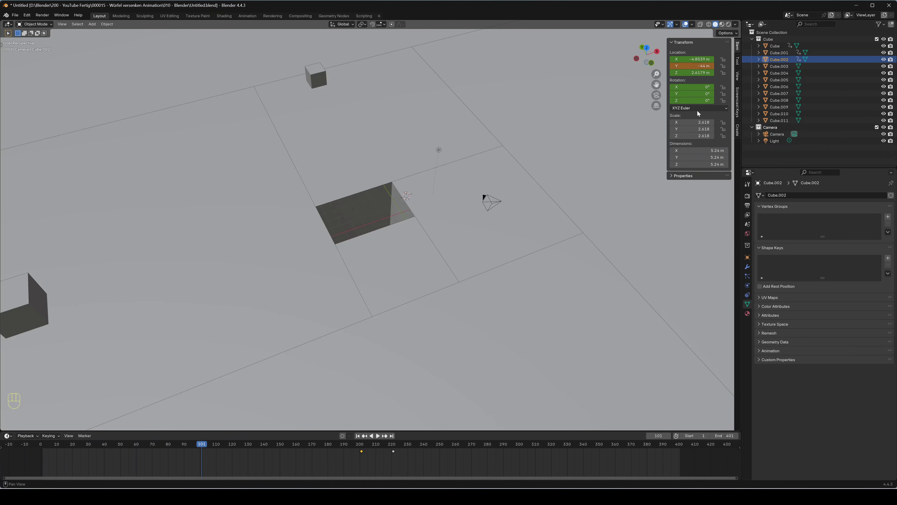
{"action": "scroll", "coordinate": [449, 312], "scroll_direction": "down", "scroll_amount": 6}
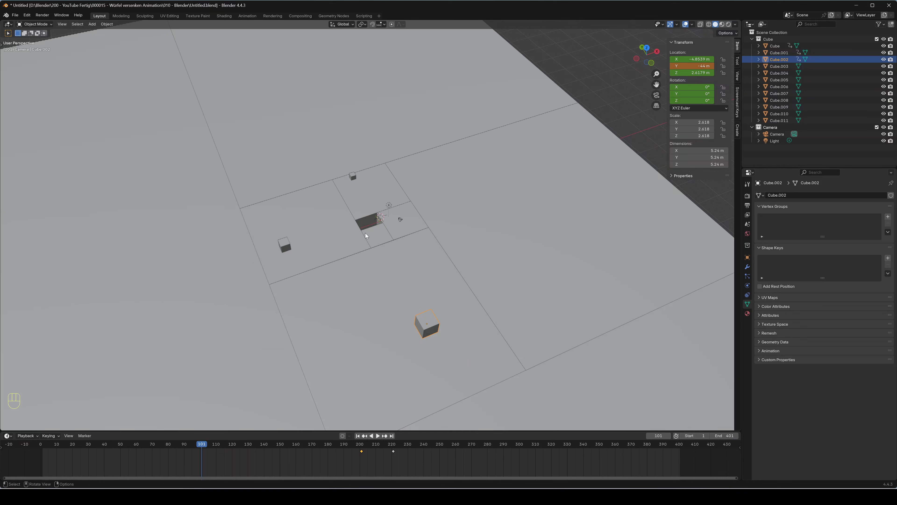
Step: Set the Z rotation of Cube.002 to 180° and insert a Location & Rotation keyframe at frame 101
{"action": "left_click", "coordinate": [696, 101]}
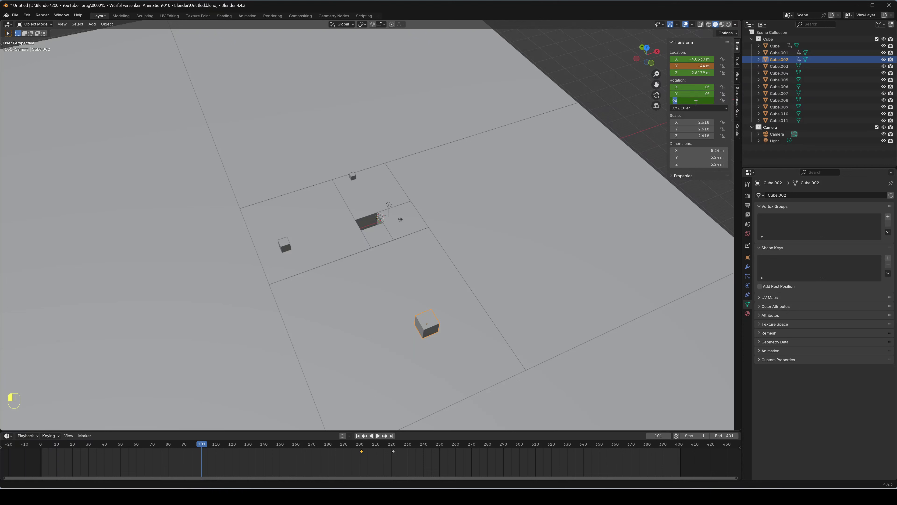
{"action": "type", "text": "180"}
{"action": "key", "text": "Return"}
{"action": "key", "text": "k"}
{"action": "left_click", "coordinate": [537, 189]}
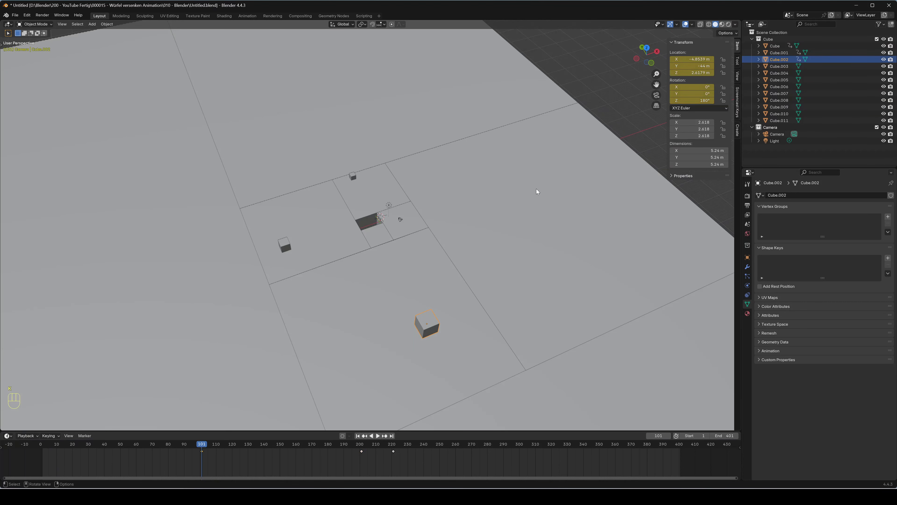
Step: Insert a Location & Rotation keyframe for Cube.003 in its sunken position at frame 121
{"action": "left_click", "coordinate": [377, 234]}
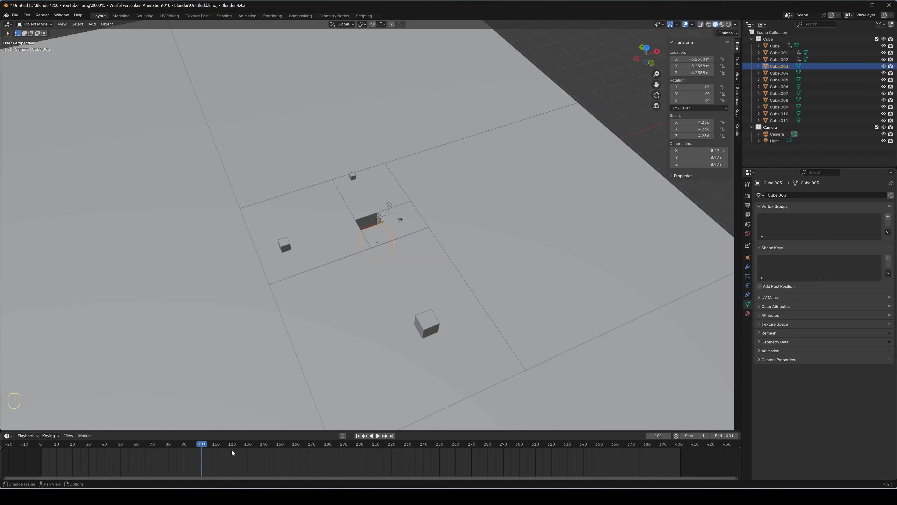
{"action": "left_click", "coordinate": [425, 326]}
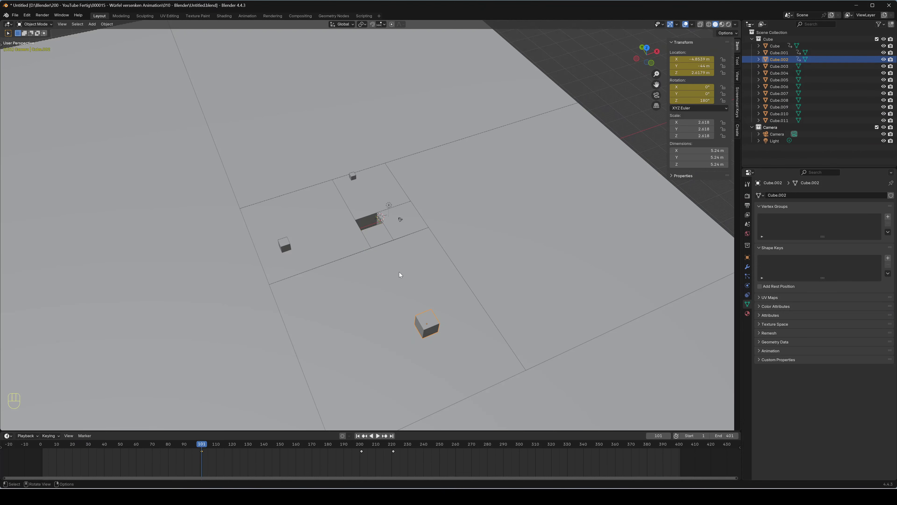
{"action": "left_click", "coordinate": [380, 233]}
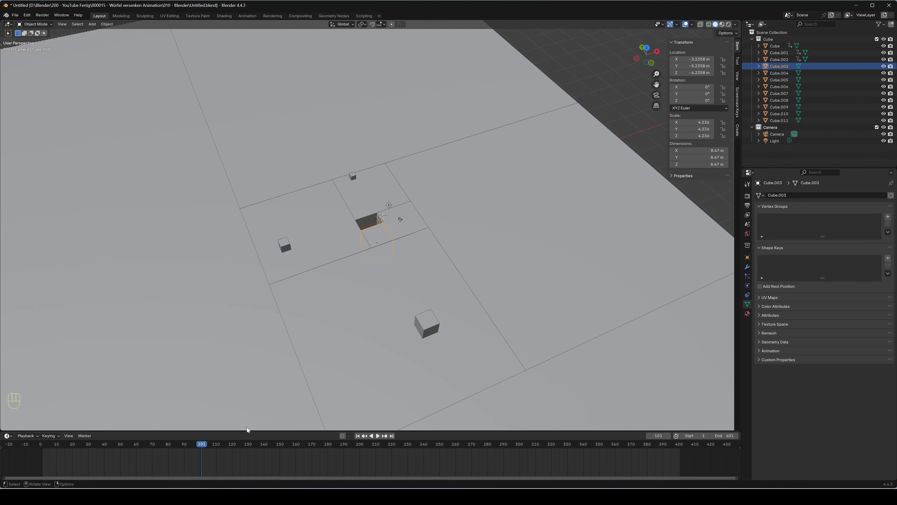
{"action": "left_click", "coordinate": [234, 444]}
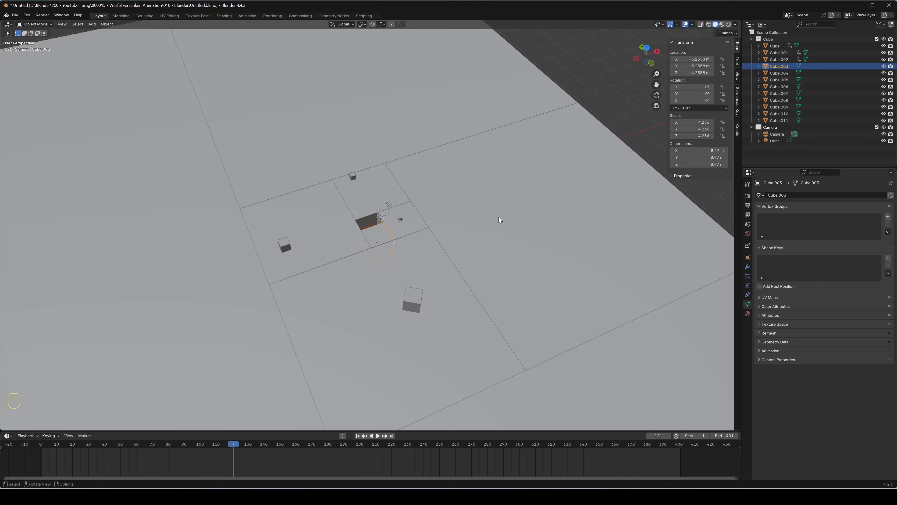
{"action": "key", "text": "k"}
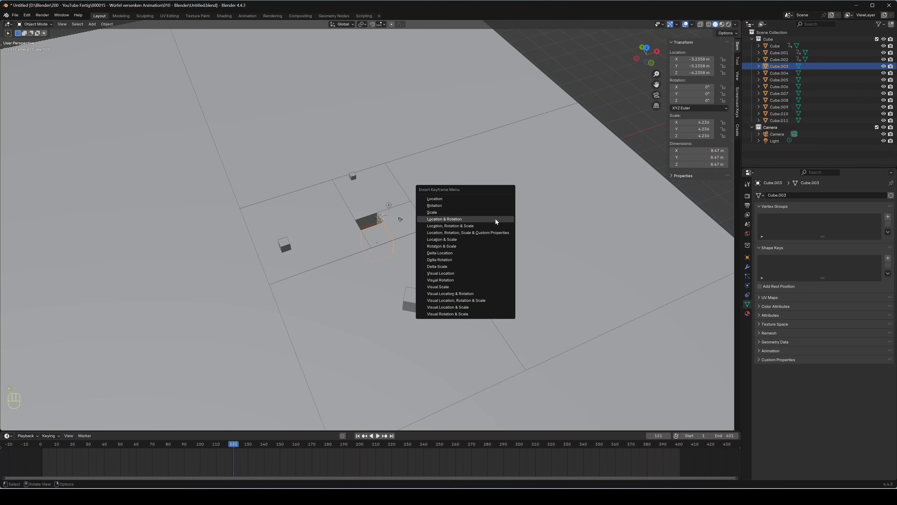
{"action": "left_click", "coordinate": [496, 220]}
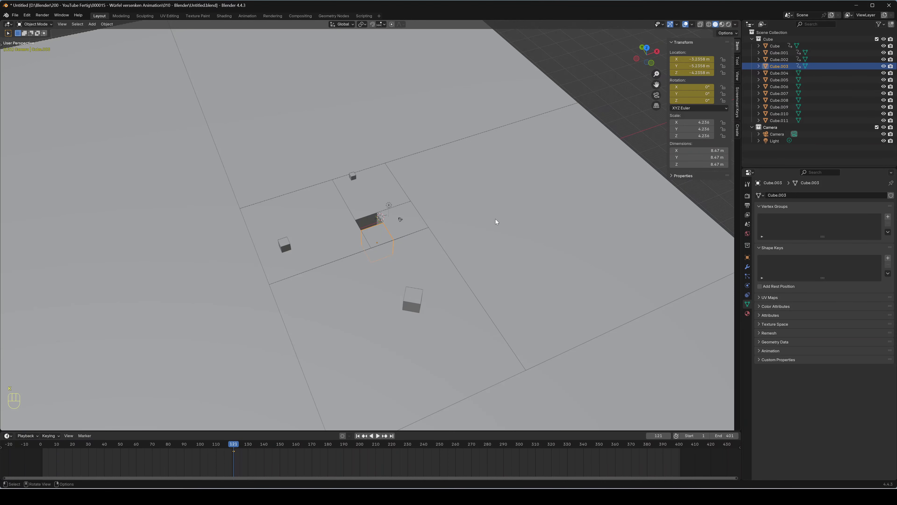
Step: At frame 101, set the Z location of Cube.003 to 4.2358 m and insert a Location & Rotation keyframe
{"action": "left_click", "coordinate": [201, 447]}
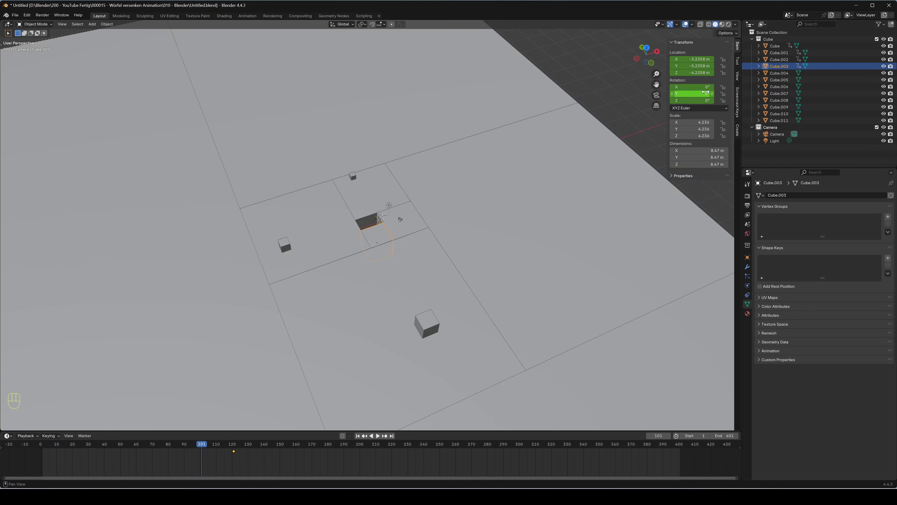
{"action": "left_click", "coordinate": [704, 73]}
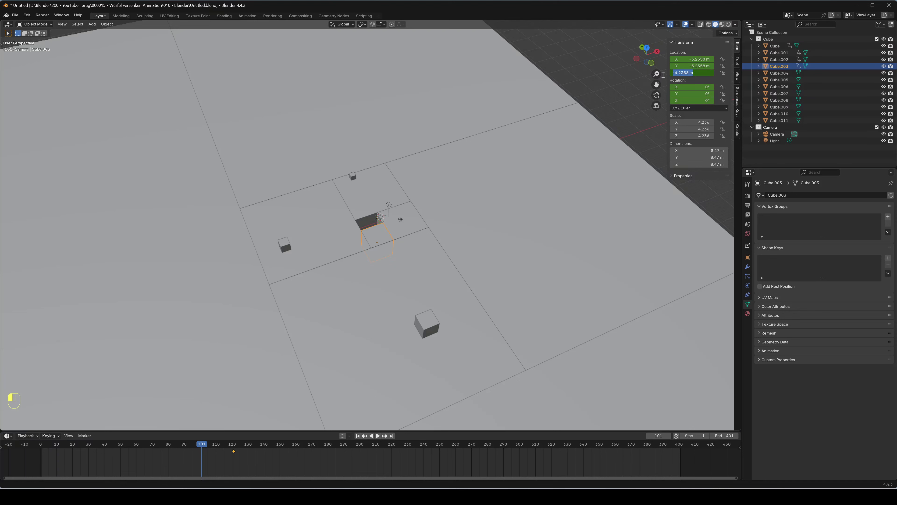
{"action": "key", "text": "Home"}
{"action": "key", "text": "Delete"}
{"action": "key", "text": "Return"}
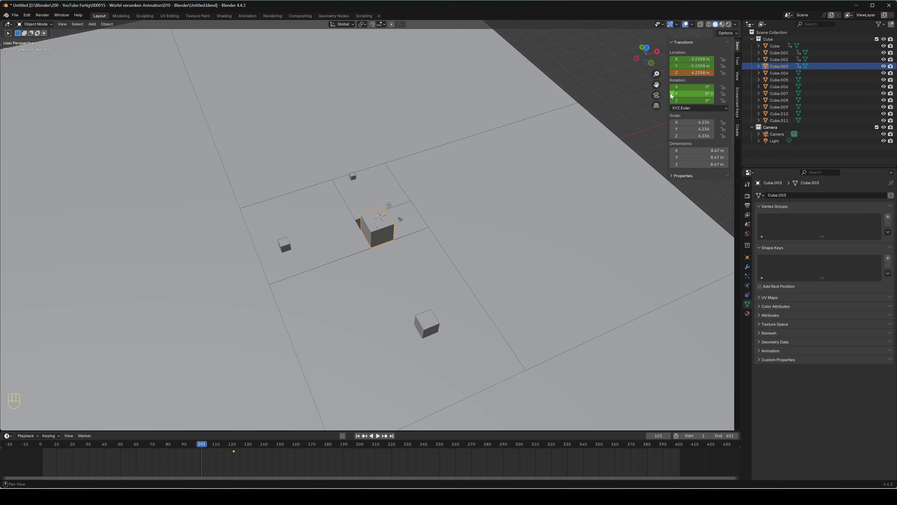
{"action": "key", "text": "k"}
{"action": "left_click", "coordinate": [325, 343]}
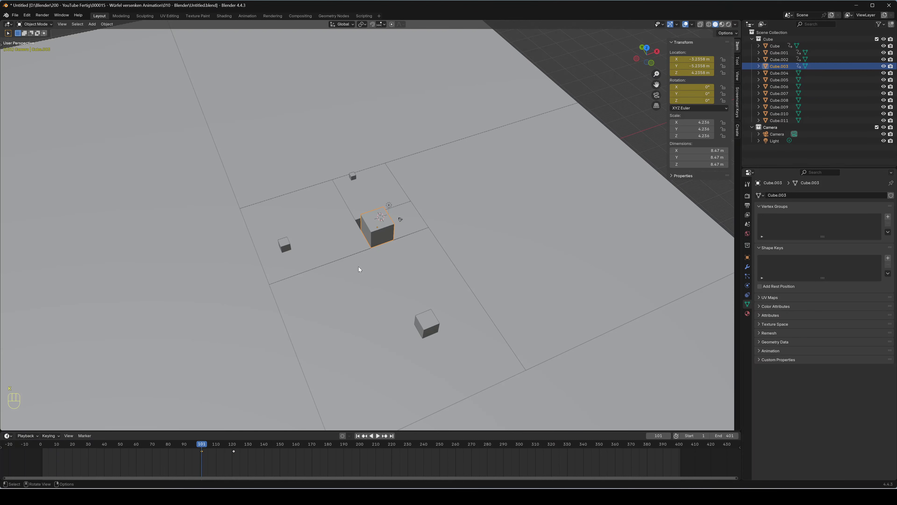
Step: At frame 1, set the X location of Cube.003 to 60 m
{"action": "left_click", "coordinate": [44, 443]}
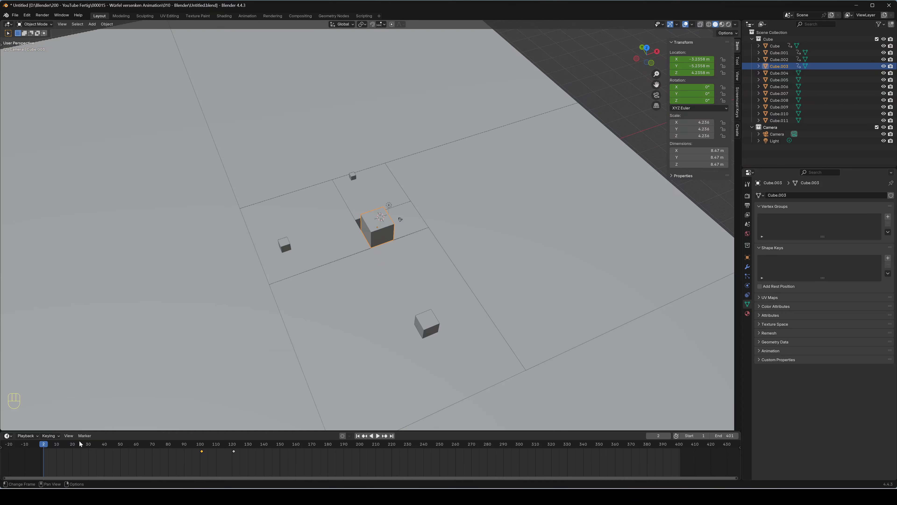
{"action": "key", "text": "Left"}
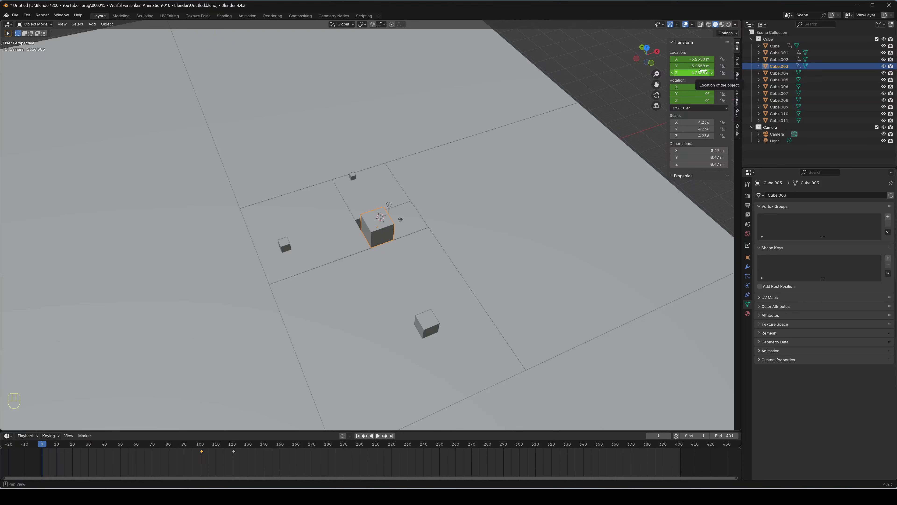
{"action": "left_click", "coordinate": [698, 59]}
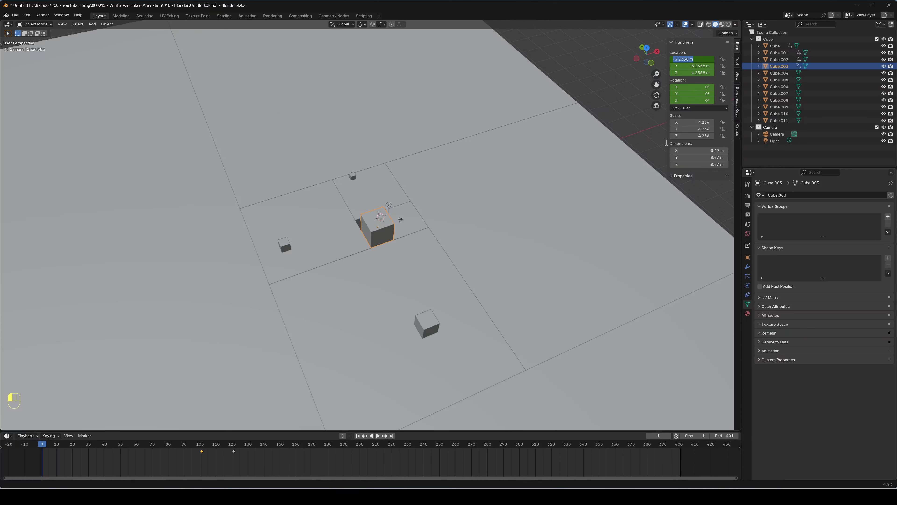
{"action": "type", "text": "55"}
{"action": "left_click", "coordinate": [666, 143]}
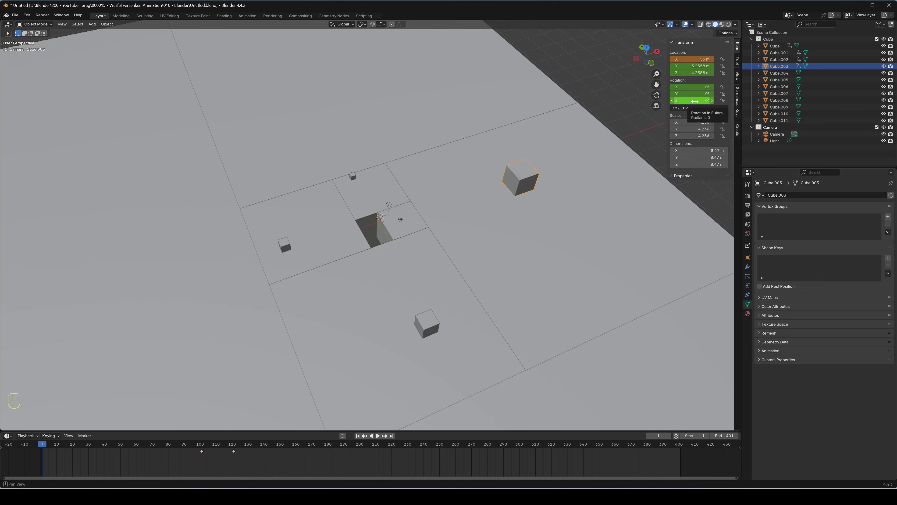
{"action": "left_click", "coordinate": [697, 61]}
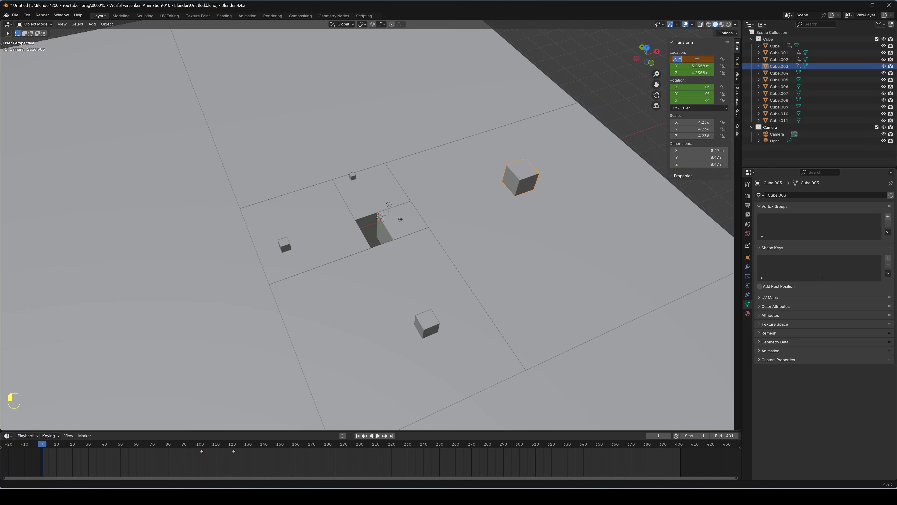
{"action": "type", "text": "60"}
{"action": "key", "text": "Return"}
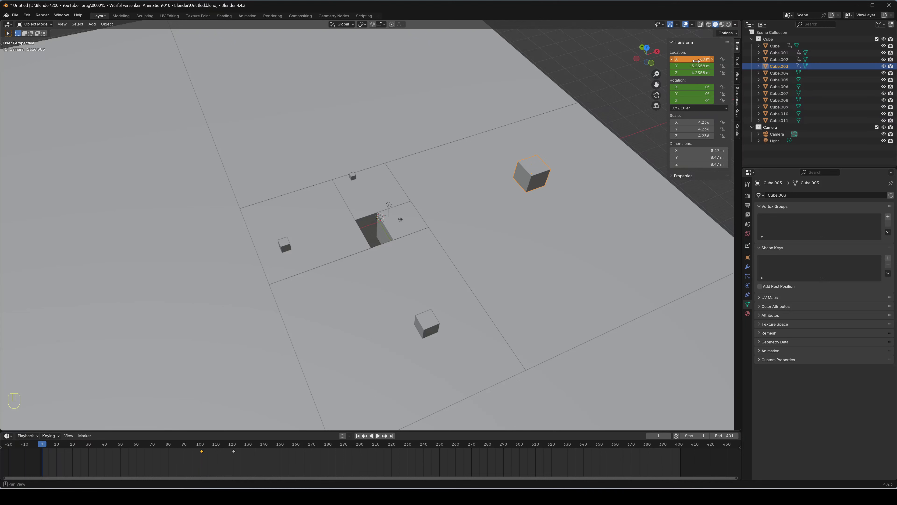
Step: Set the Z rotation of Cube.003 to 180° and insert a Location & Rotation keyframe at frame 1
{"action": "left_click", "coordinate": [697, 100]}
{"action": "type", "text": "180"}
{"action": "key", "text": "Return"}
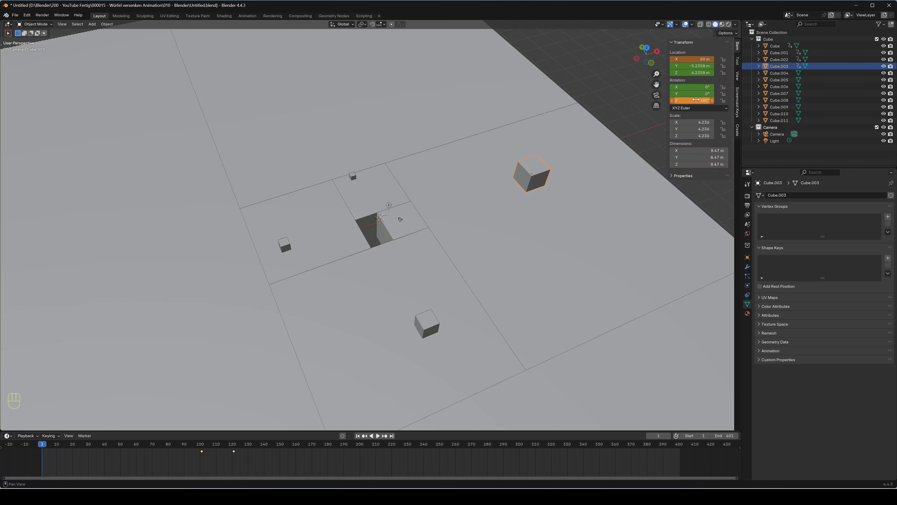
{"action": "key", "text": "k"}
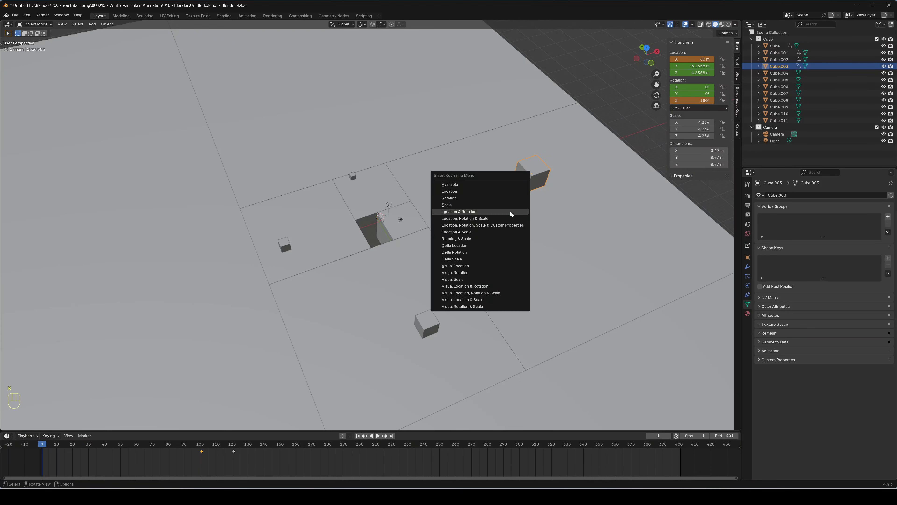
{"action": "left_click", "coordinate": [511, 211]}
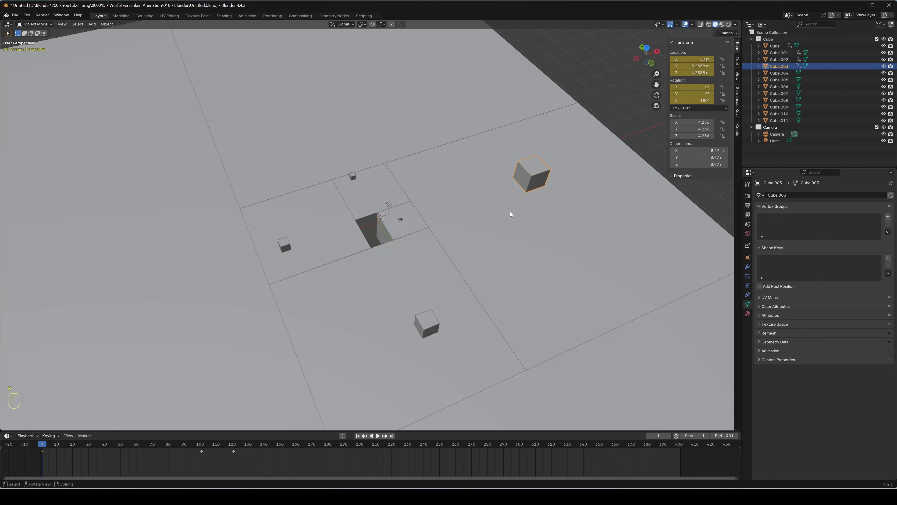
Step: At frame 101, set the Y location of Cube.002 to -46 m and update its Location & Rotation keyframe
{"action": "left_click", "coordinate": [430, 322]}
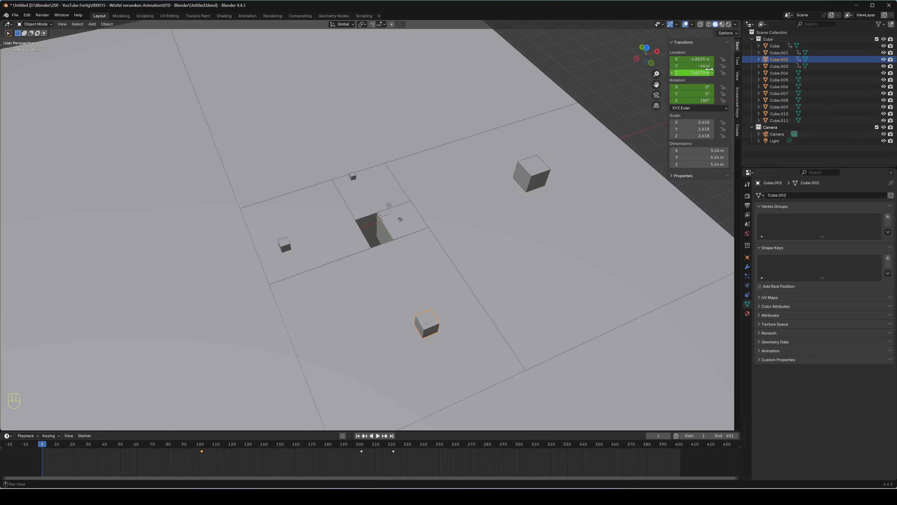
{"action": "left_click", "coordinate": [703, 66]}
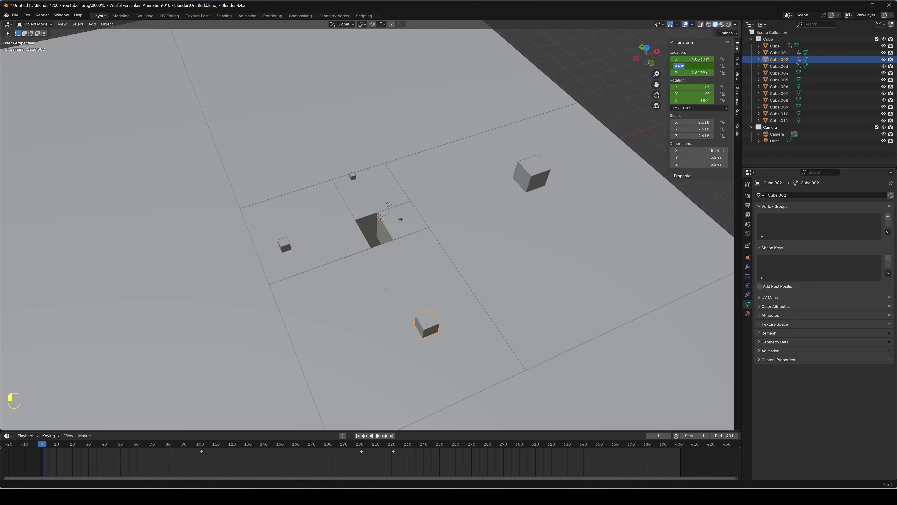
{"action": "key", "text": "Escape"}
{"action": "left_click", "coordinate": [203, 445]}
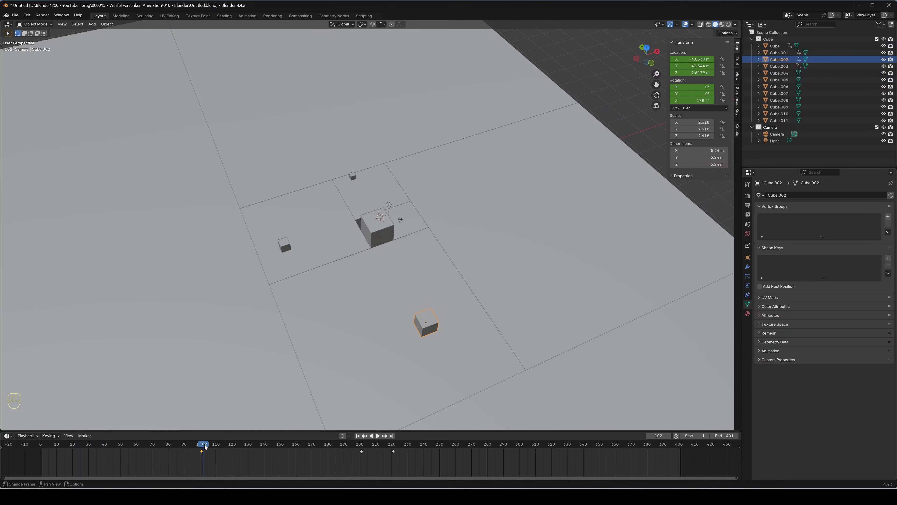
{"action": "key", "text": "Left"}
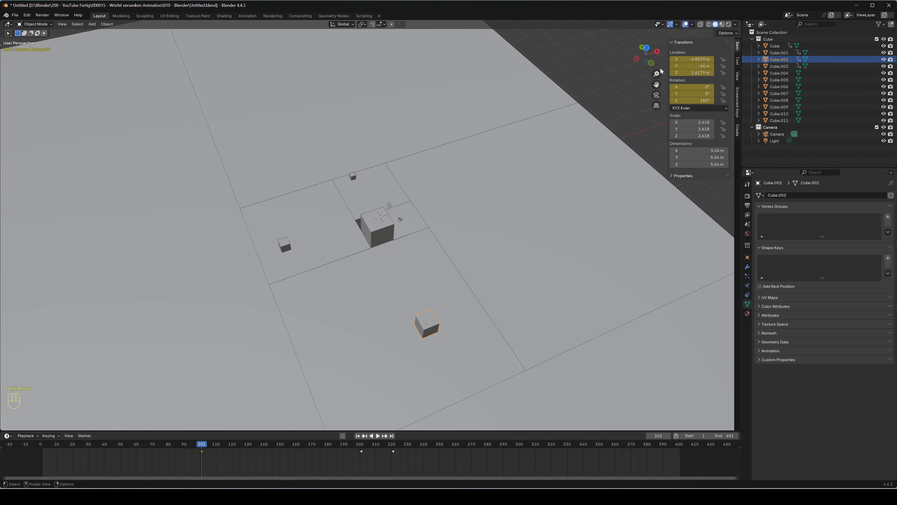
{"action": "left_click", "coordinate": [708, 68]}
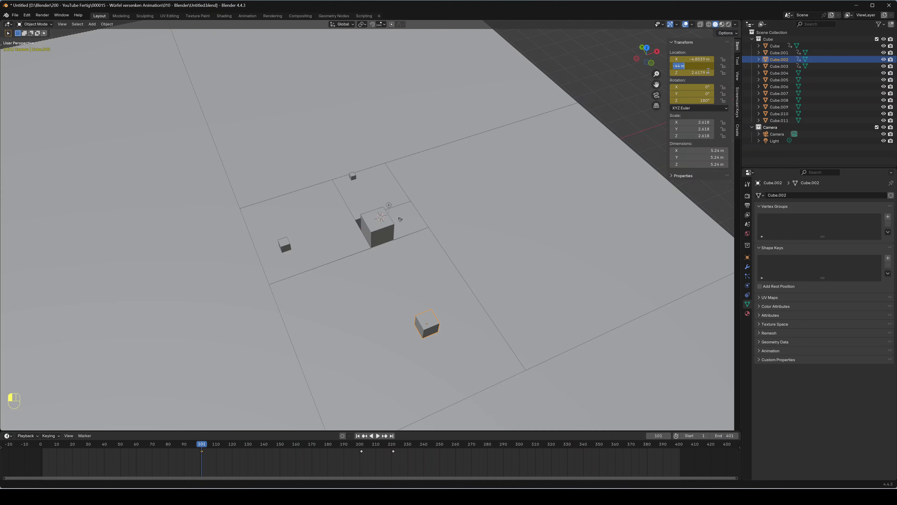
{"action": "type", "text": "-46"}
{"action": "key", "text": "Return"}
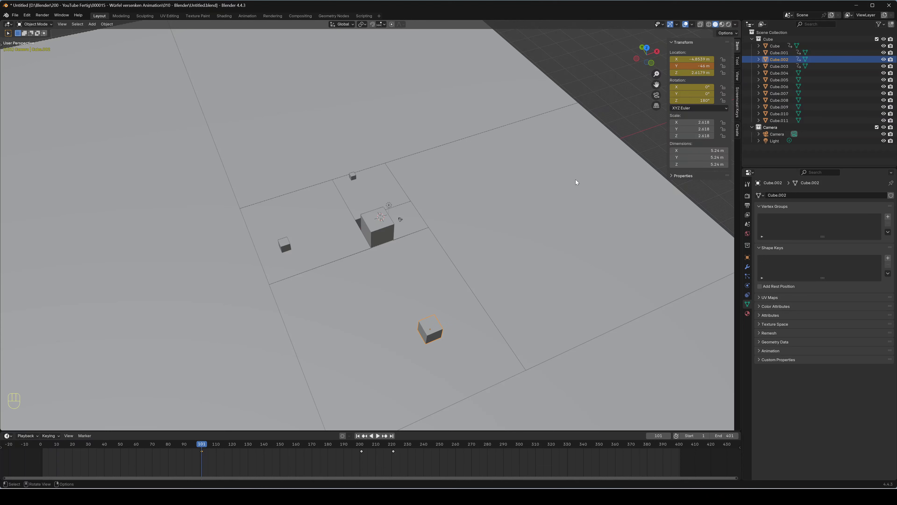
{"action": "key", "text": "k"}
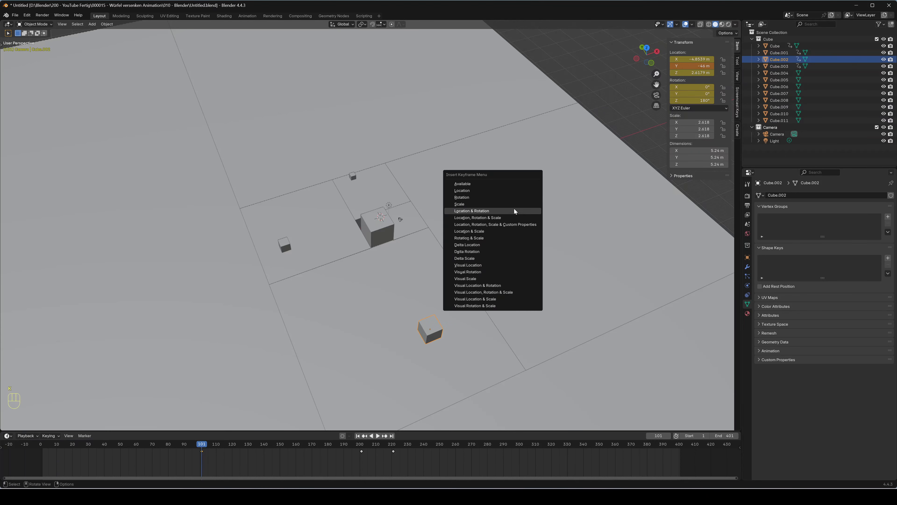
{"action": "left_click", "coordinate": [514, 209]}
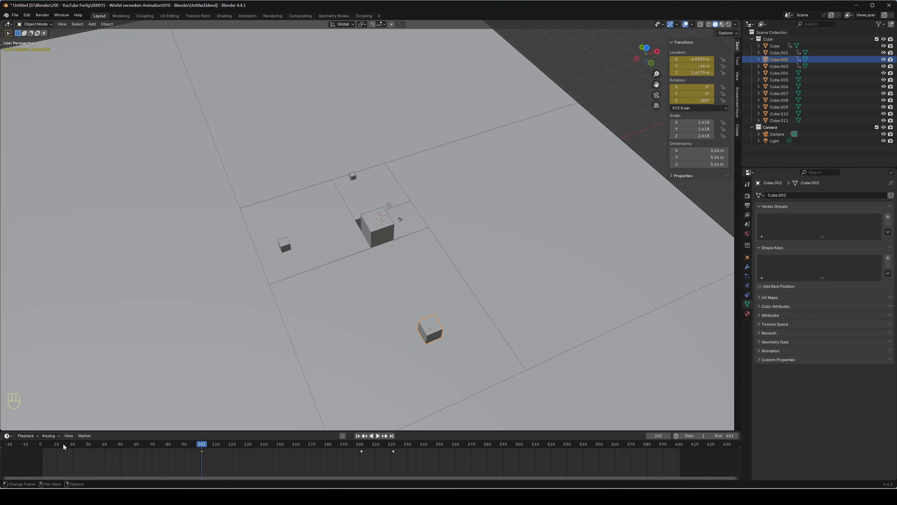
Step: Insert a Location & Rotation keyframe for Cube.004 in its sunken position at frame 21
{"action": "left_click", "coordinate": [73, 447]}
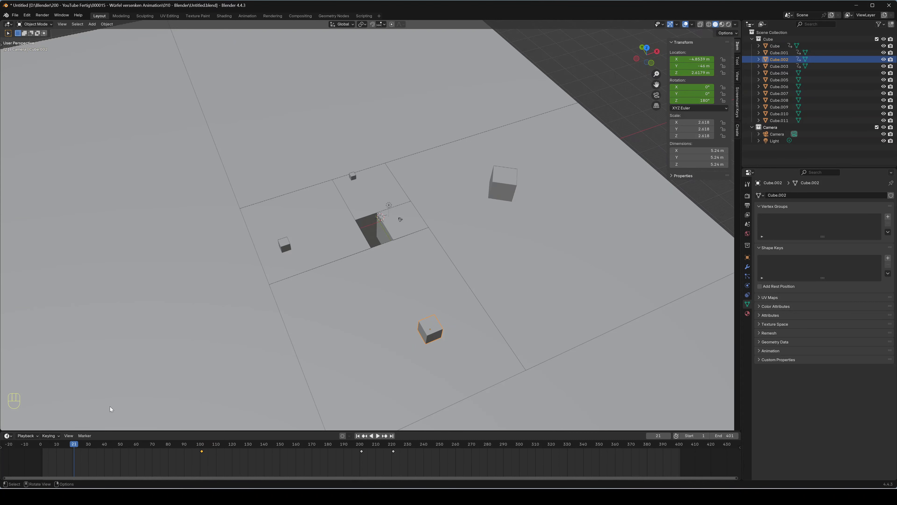
{"action": "left_click", "coordinate": [404, 221]}
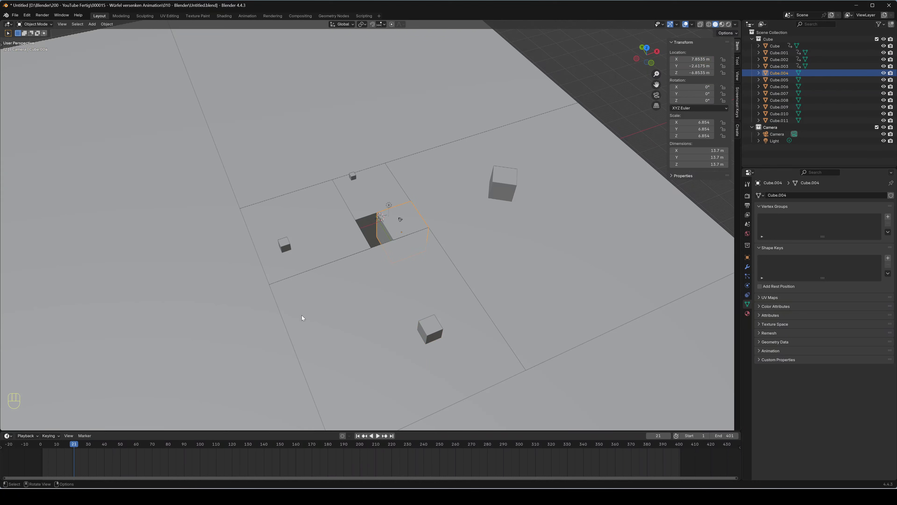
{"action": "key", "text": "k"}
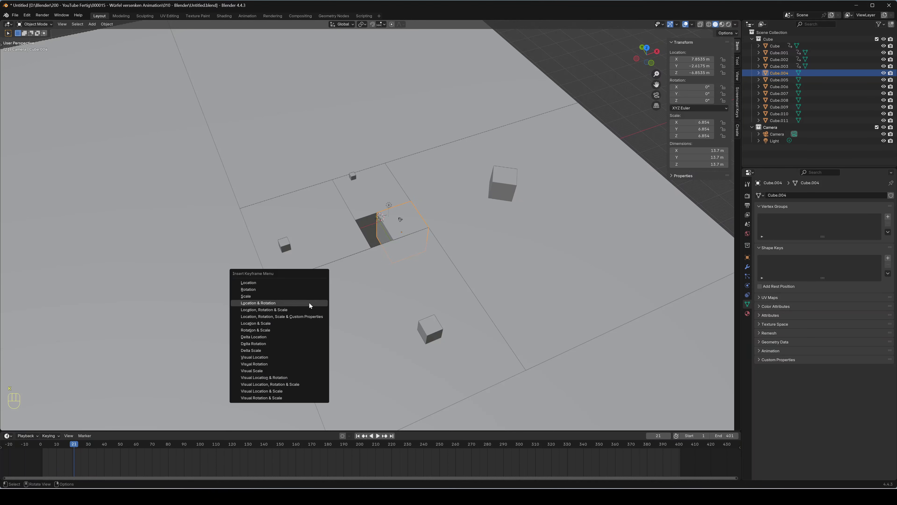
{"action": "left_click", "coordinate": [310, 304]}
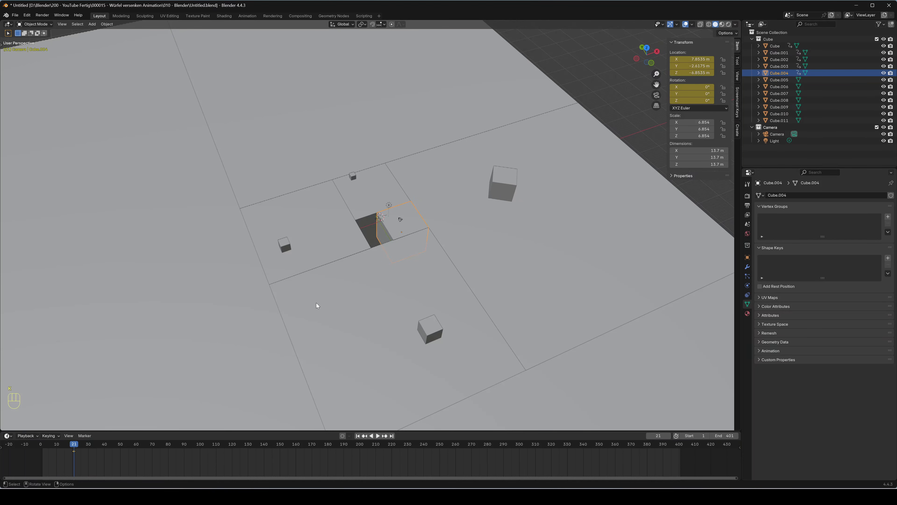
Step: At frame 1, set the Z location of Cube.004 to 6.8535 m and insert a Location & Rotation keyframe
{"action": "left_click", "coordinate": [42, 444]}
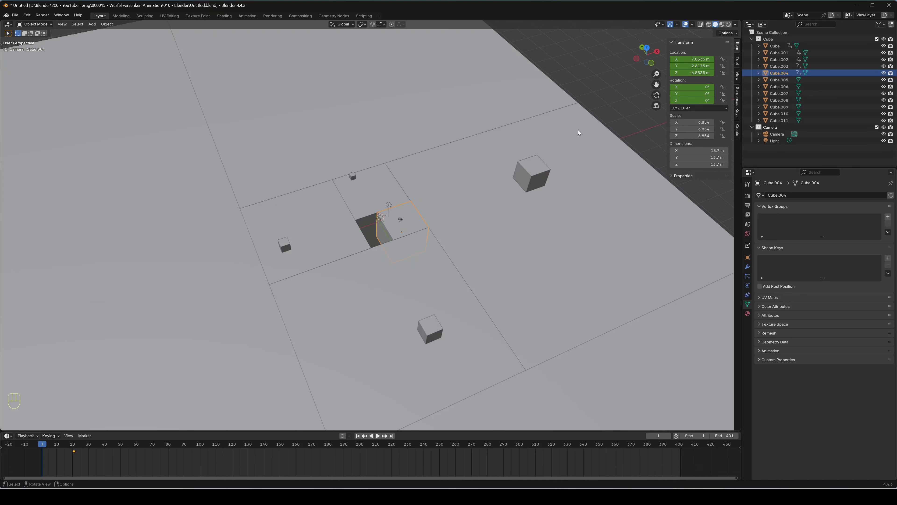
{"action": "left_click", "coordinate": [681, 74]}
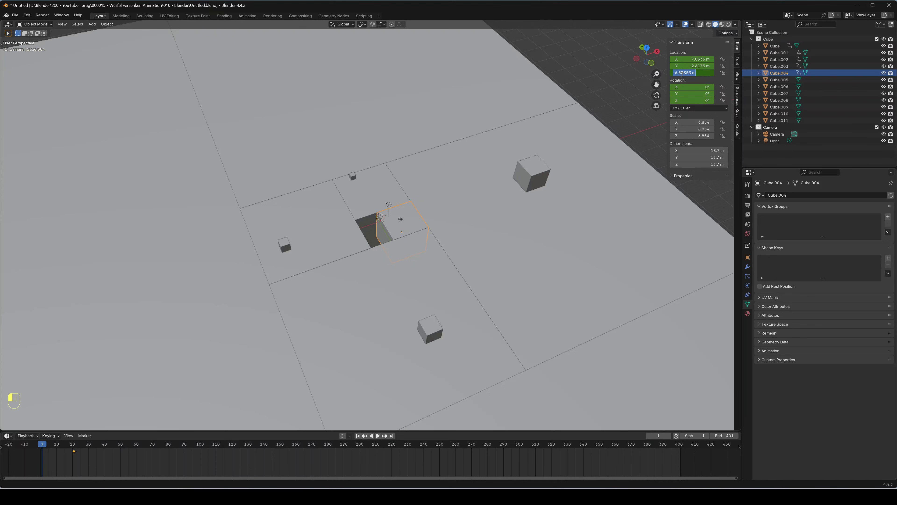
{"action": "left_click", "coordinate": [675, 74]}
{"action": "key", "text": "BackSpace"}
{"action": "key", "text": "Return"}
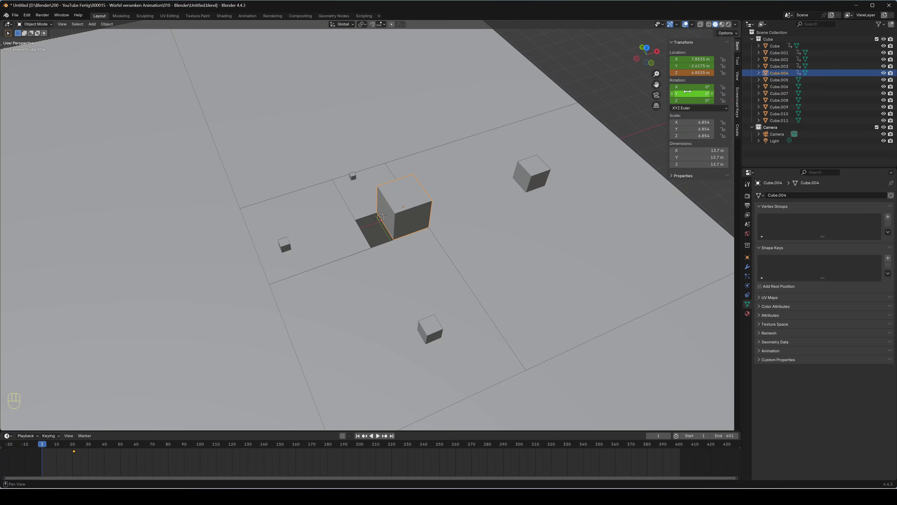
{"action": "key", "text": "k"}
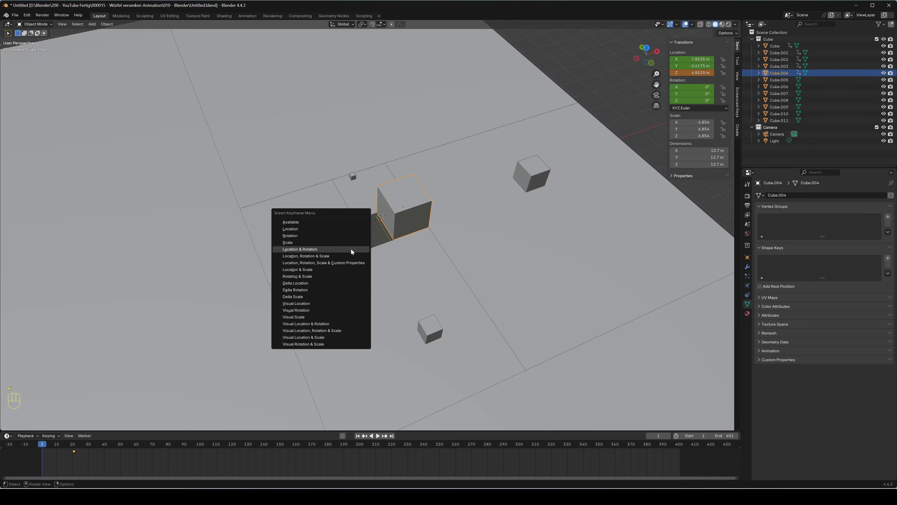
{"action": "left_click", "coordinate": [321, 250]}
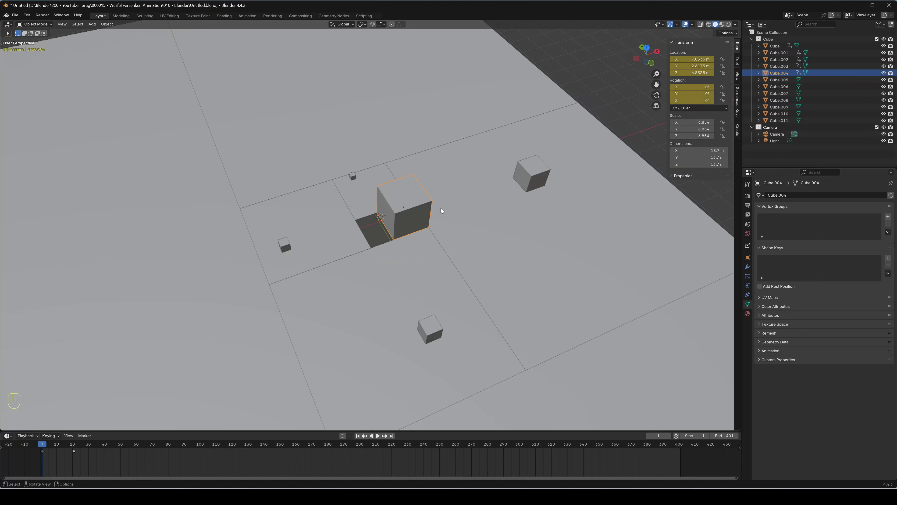
Step: Play back the animation to check how the cubes move and sink into place
{"action": "key", "text": "space"}
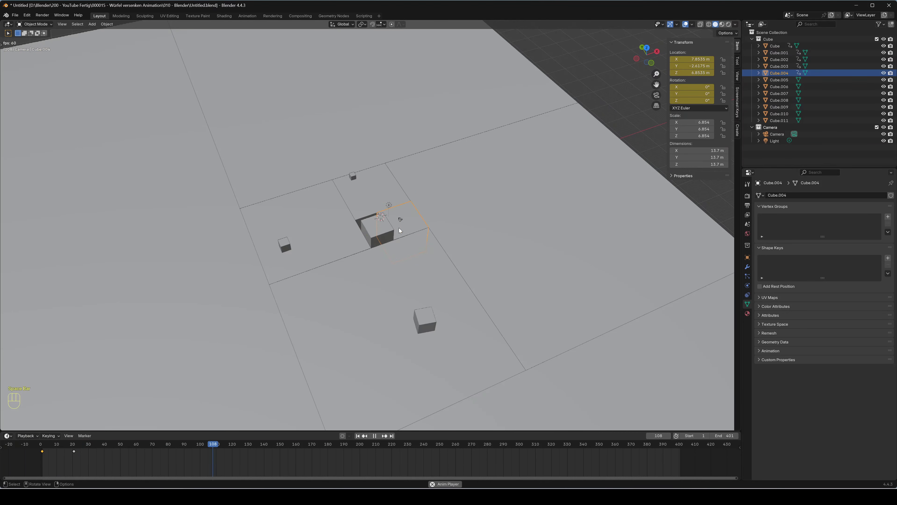
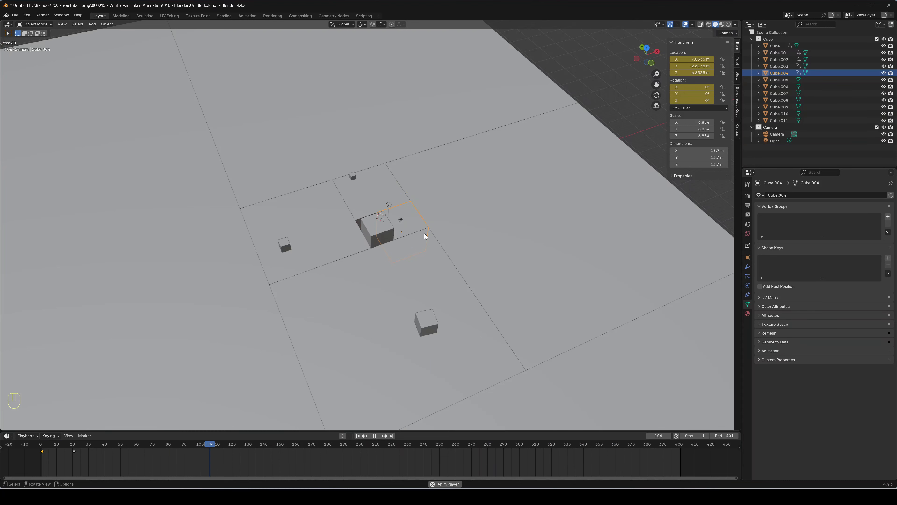
{"action": "key", "text": "space"}
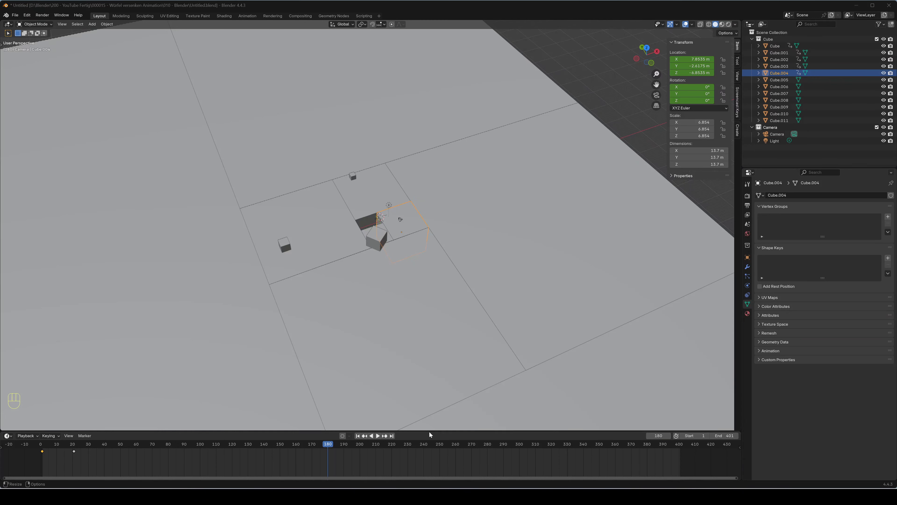
Step: At frame 401, align the camera to a close view of the small cube beside the dark opening
{"action": "left_click", "coordinate": [680, 445]}
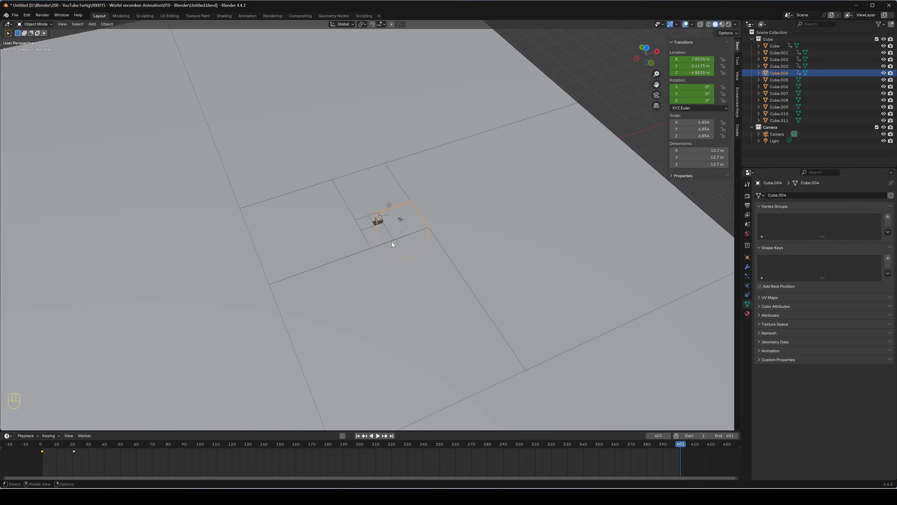
{"action": "scroll", "coordinate": [392, 240], "scroll_direction": "up", "scroll_amount": 3}
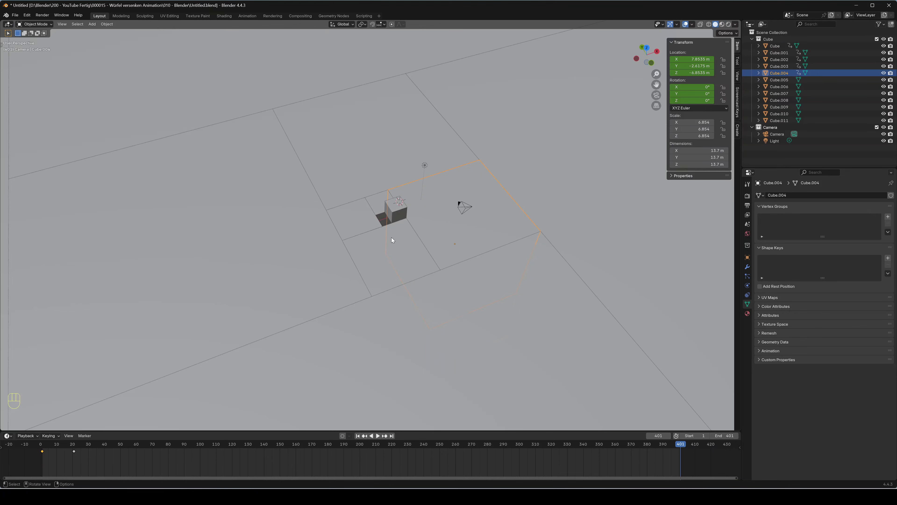
{"action": "scroll", "coordinate": [391, 237], "scroll_direction": "up", "scroll_amount": 4}
{"action": "middle_click_drag", "start_coordinate": [464, 250], "coordinate": [400, 297], "text": "shift"}
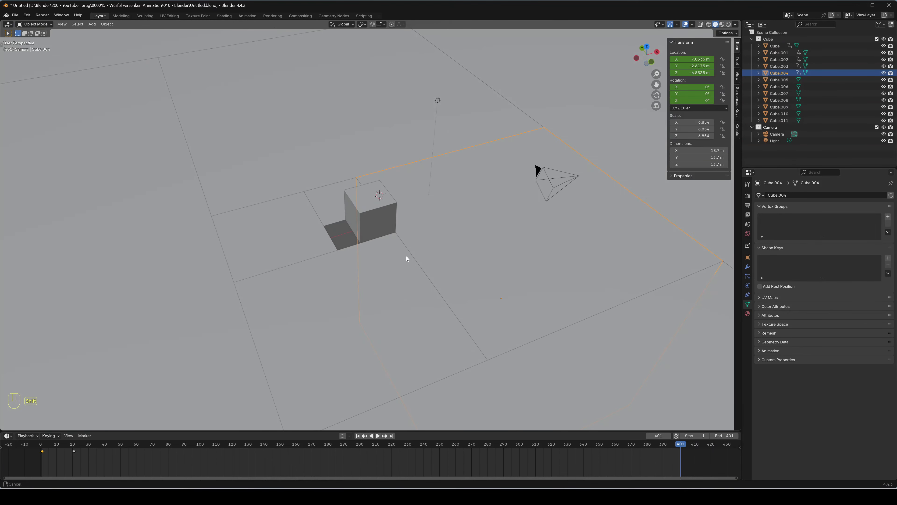
{"action": "middle_click_drag", "start_coordinate": [406, 256], "coordinate": [406, 302], "text": "shift"}
{"action": "scroll", "coordinate": [407, 292], "scroll_direction": "up", "scroll_amount": 1}
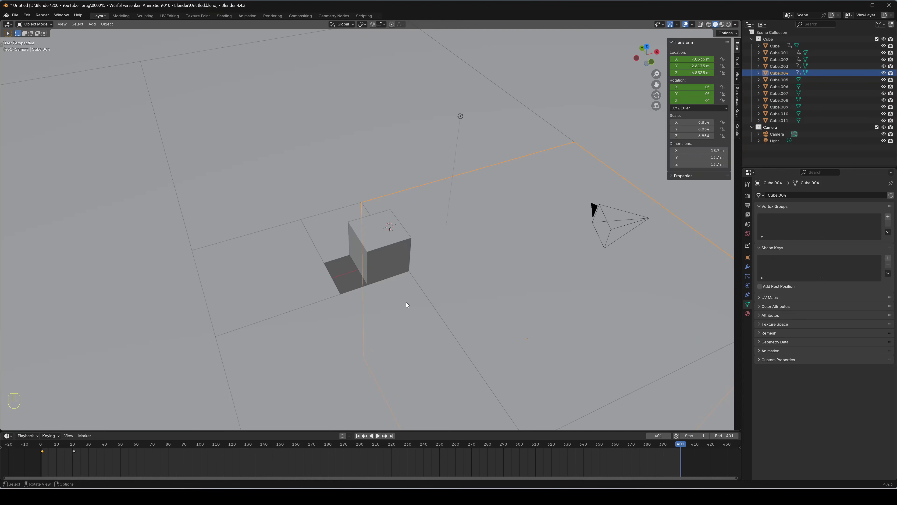
{"action": "key", "text": "ctrl"}
{"action": "key", "text": "alt"}
{"action": "key", "text": "ctrl+alt+KP_0"}
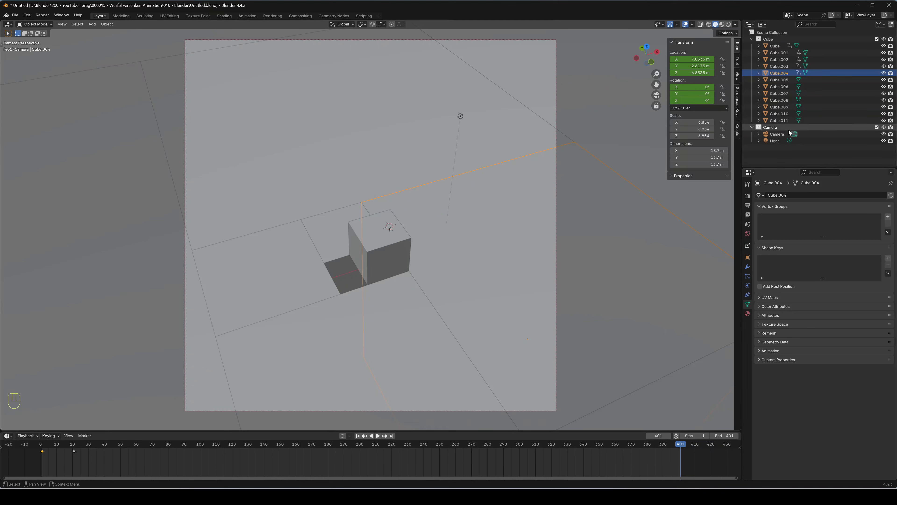
Step: Select the camera, lock it to the view and fine-tune its framing around the small cube at frame 401
{"action": "left_click", "coordinate": [779, 135]}
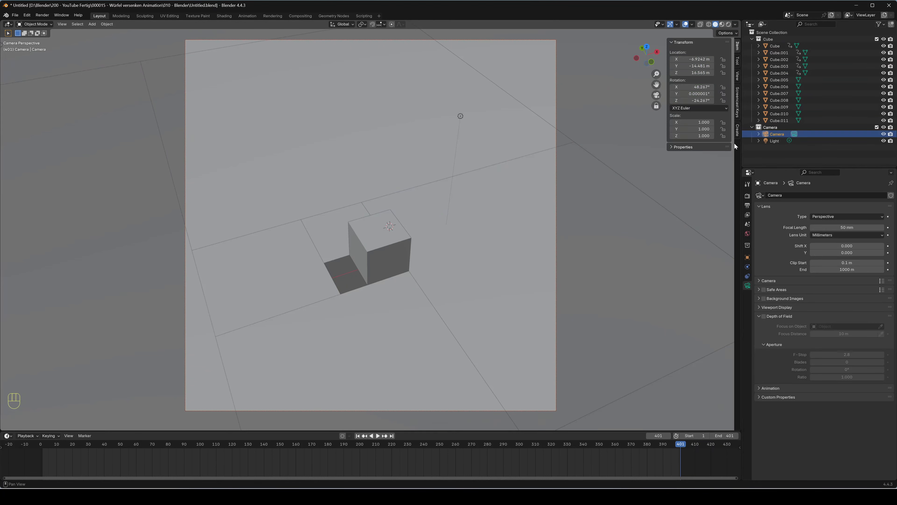
{"action": "left_click", "coordinate": [739, 60]}
{"action": "left_click", "coordinate": [739, 72]}
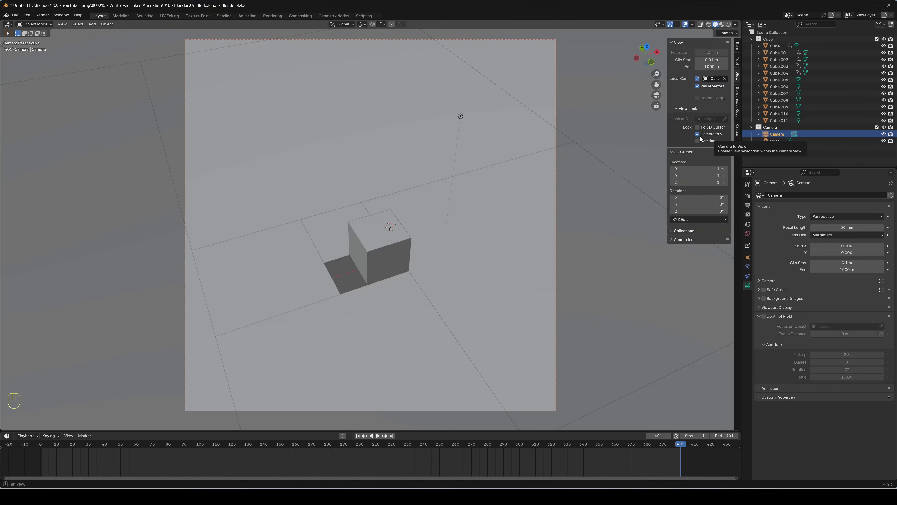
{"action": "mouse_move", "coordinate": [442, 285]}
{"action": "middle_mouse_down"}
{"action": "mouse_move", "coordinate": [455, 280]}
{"action": "mouse_move", "coordinate": [418, 263]}
{"action": "mouse_move", "coordinate": [423, 284]}
{"action": "mouse_move", "coordinate": [447, 282]}
{"action": "mouse_move", "coordinate": [436, 291]}
{"action": "mouse_move", "coordinate": [459, 261]}
{"action": "mouse_move", "coordinate": [438, 284]}
{"action": "mouse_move", "coordinate": [455, 268]}
{"action": "mouse_move", "coordinate": [422, 266]}
{"action": "mouse_move", "coordinate": [453, 267]}
{"action": "mouse_move", "coordinate": [403, 295]}
{"action": "mouse_move", "coordinate": [423, 283]}
{"action": "mouse_move", "coordinate": [423, 302]}
{"action": "mouse_move", "coordinate": [459, 281]}
{"action": "mouse_move", "coordinate": [440, 285]}
{"action": "middle_mouse_up"}
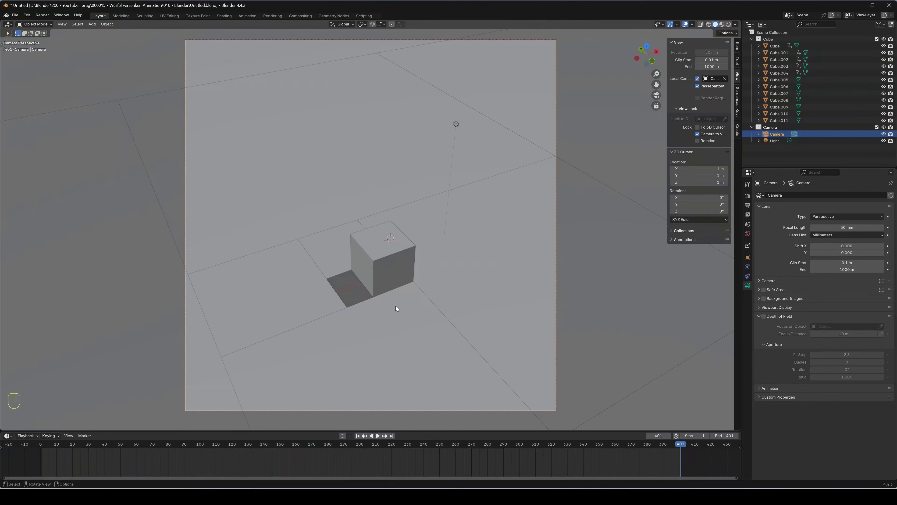
{"action": "middle_click_drag", "start_coordinate": [396, 305], "coordinate": [404, 282], "text": "shift"}
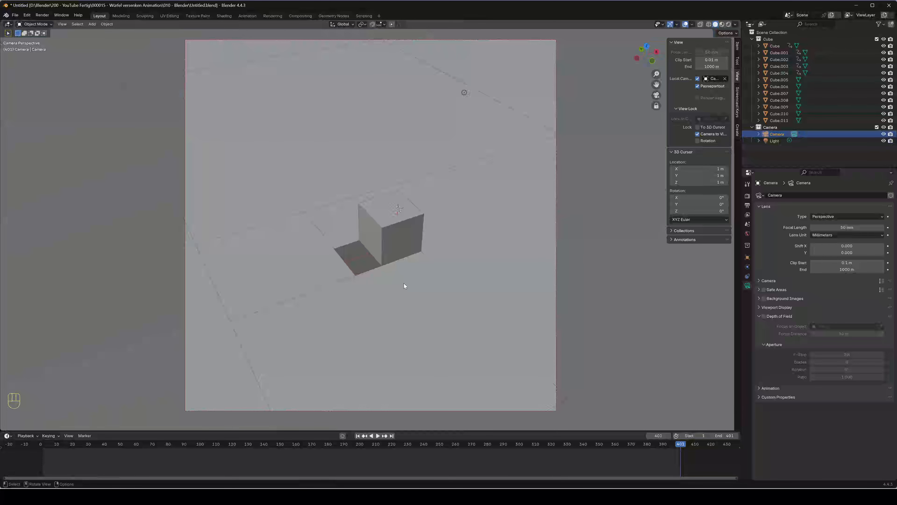
{"action": "middle_click_drag", "start_coordinate": [404, 283], "coordinate": [370, 326]}
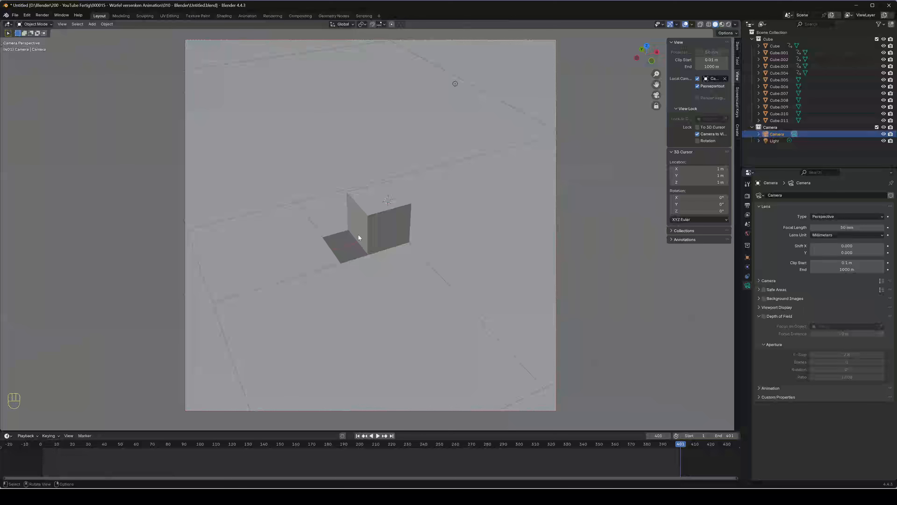
{"action": "key", "text": "shift"}
{"action": "middle_click_drag", "start_coordinate": [357, 261], "coordinate": [363, 259], "text": "shift"}
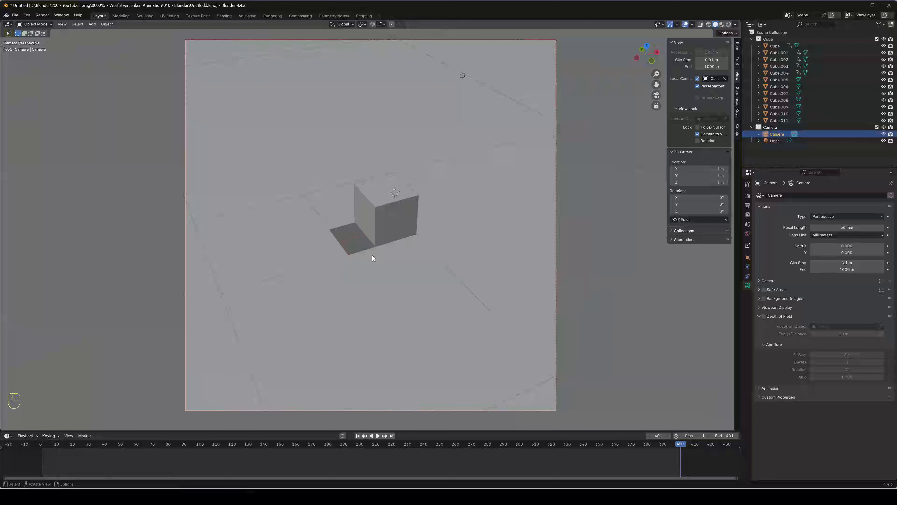
{"action": "key", "text": "shift"}
{"action": "middle_click_drag", "start_coordinate": [374, 257], "coordinate": [380, 264], "text": "shift"}
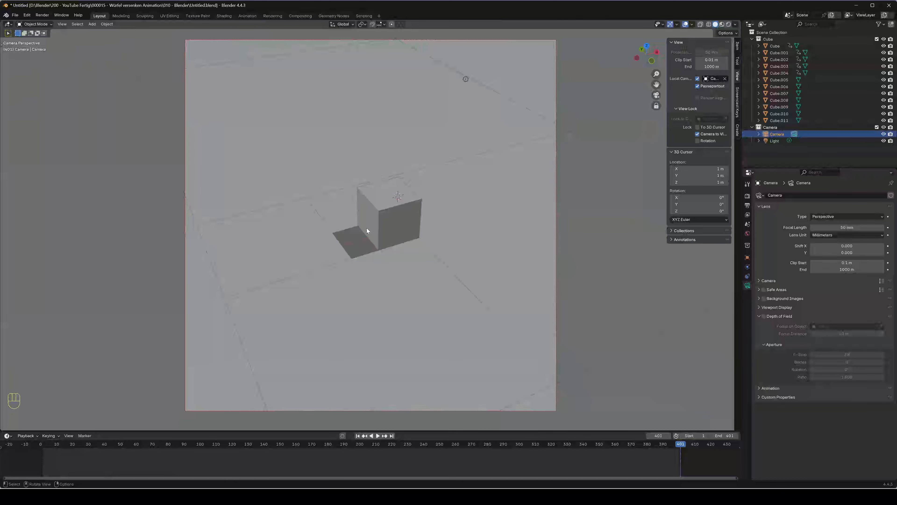
Step: Leave the camera view and add a Bézier circle to the Camera collection
{"action": "key", "text": "KP_0"}
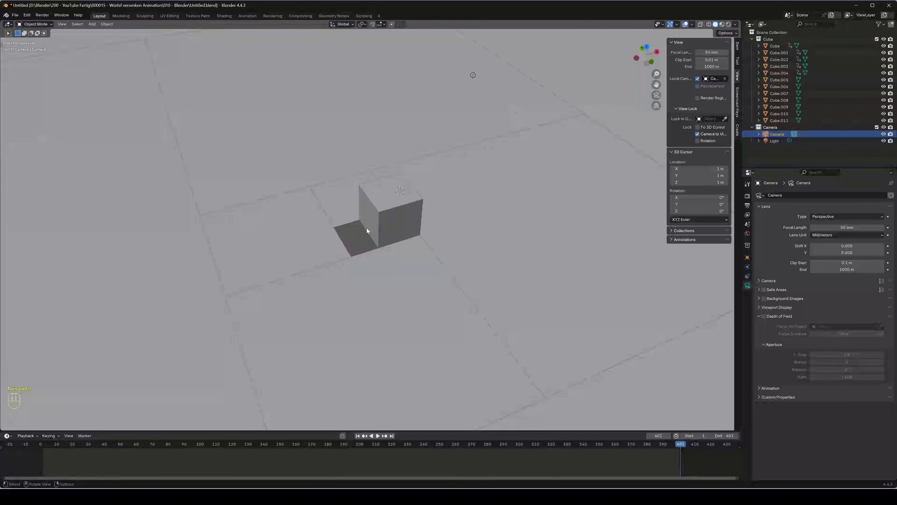
{"action": "middle_click_drag", "start_coordinate": [367, 228], "coordinate": [384, 287]}
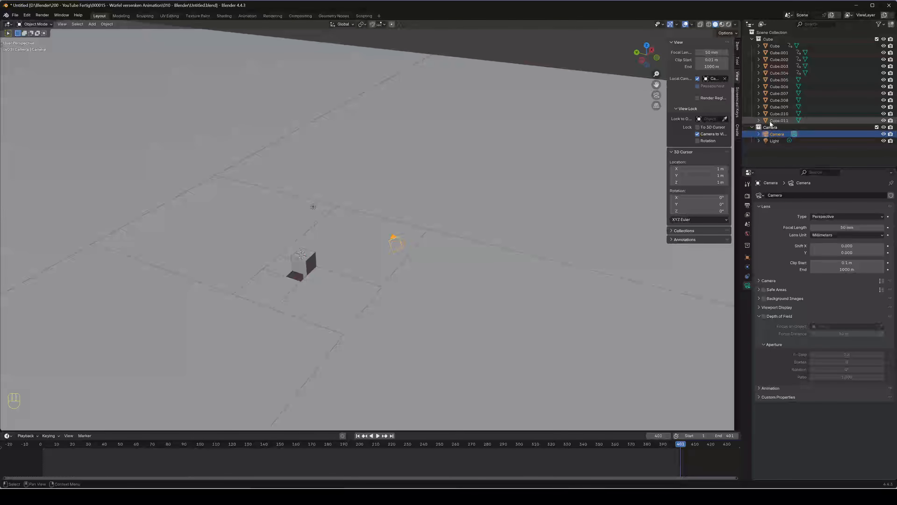
{"action": "left_click", "coordinate": [773, 128]}
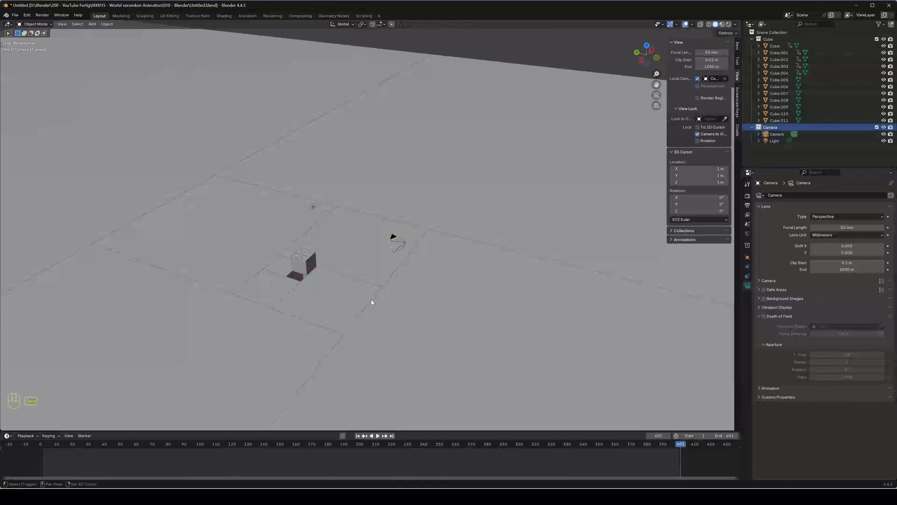
{"action": "key", "text": "shift+a"}
{"action": "mouse_move", "coordinate": [371, 310]}
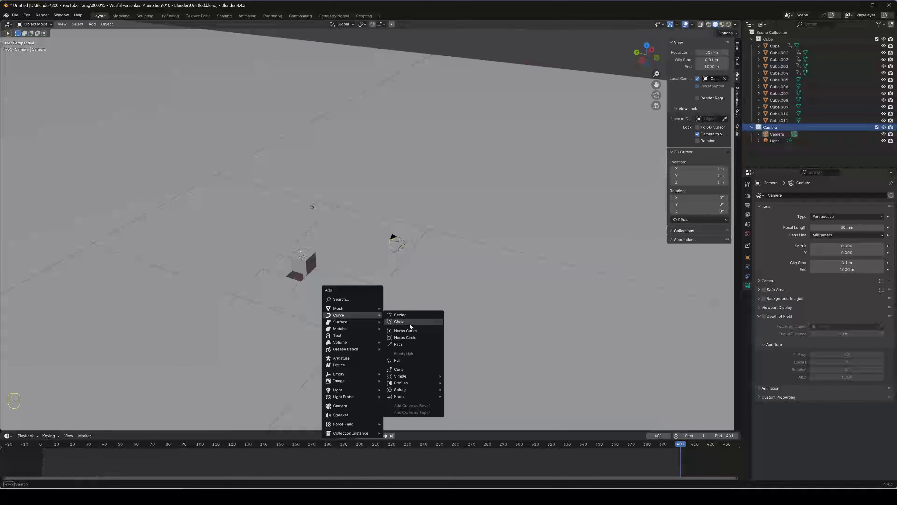
{"action": "left_click", "coordinate": [411, 326]}
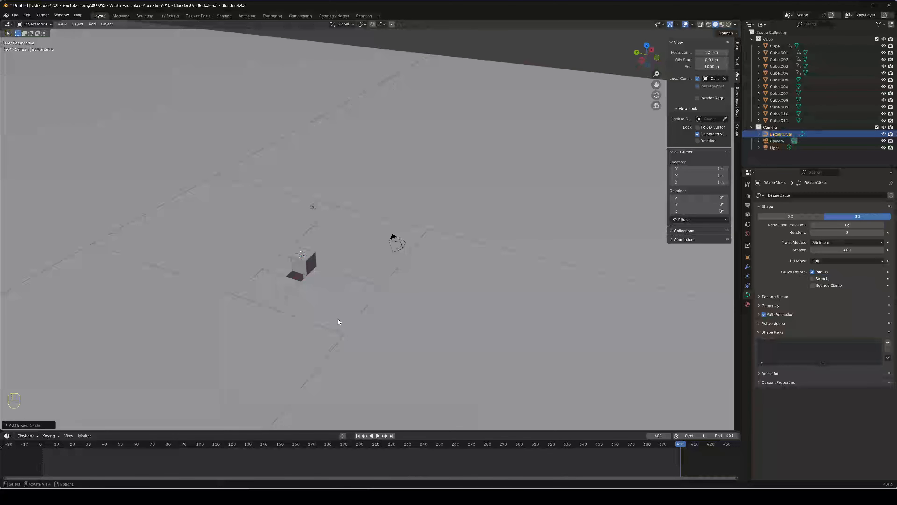
Step: In the top view, move the Bézier circle to the lower-left corner of the dark opening
{"action": "key", "text": "KP_0"}
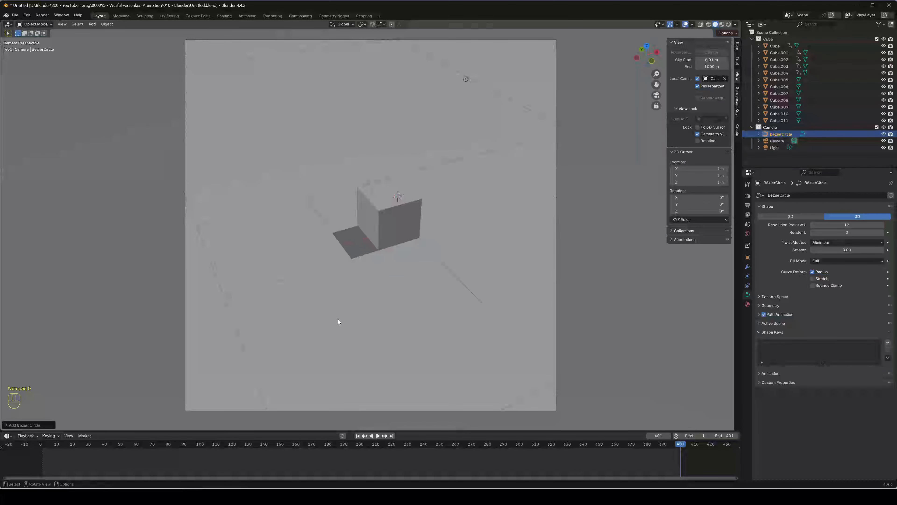
{"action": "key", "text": "KP_0"}
{"action": "key", "text": "KP_7"}
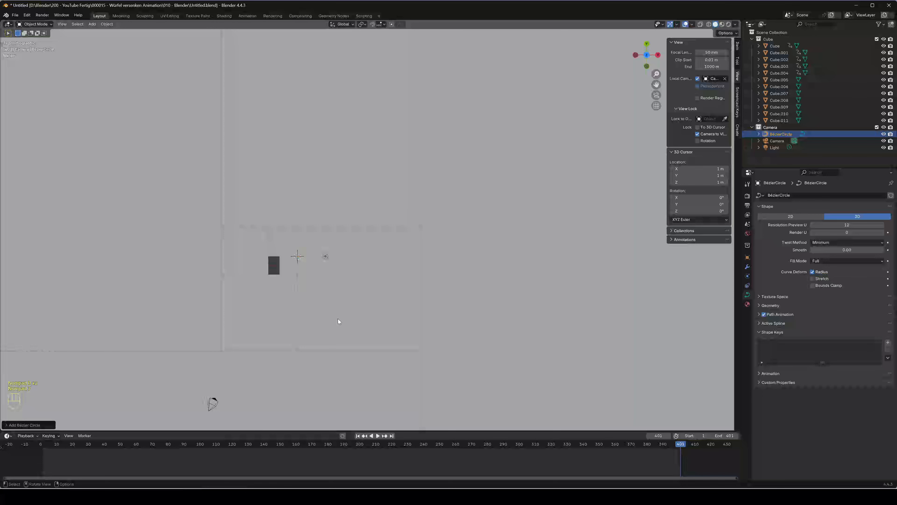
{"action": "middle_click_drag", "start_coordinate": [313, 300], "coordinate": [363, 272], "text": "shift"}
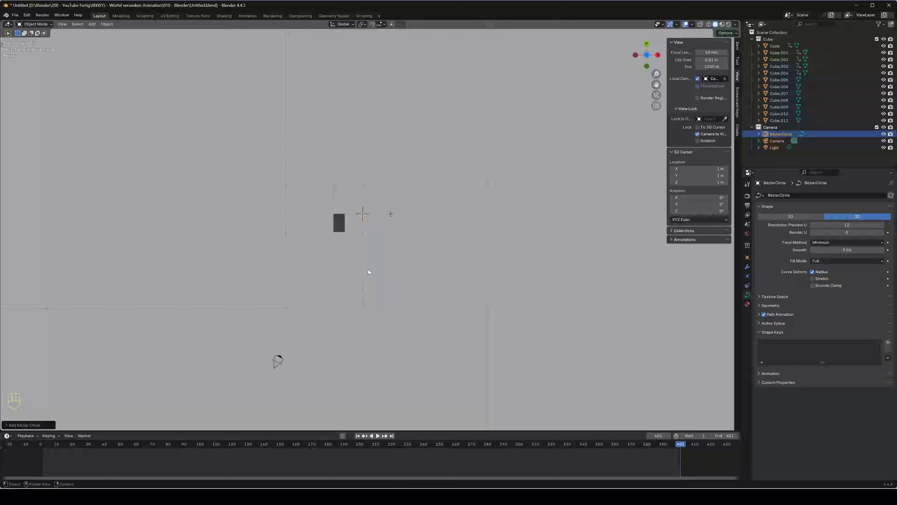
{"action": "key", "text": "g"}
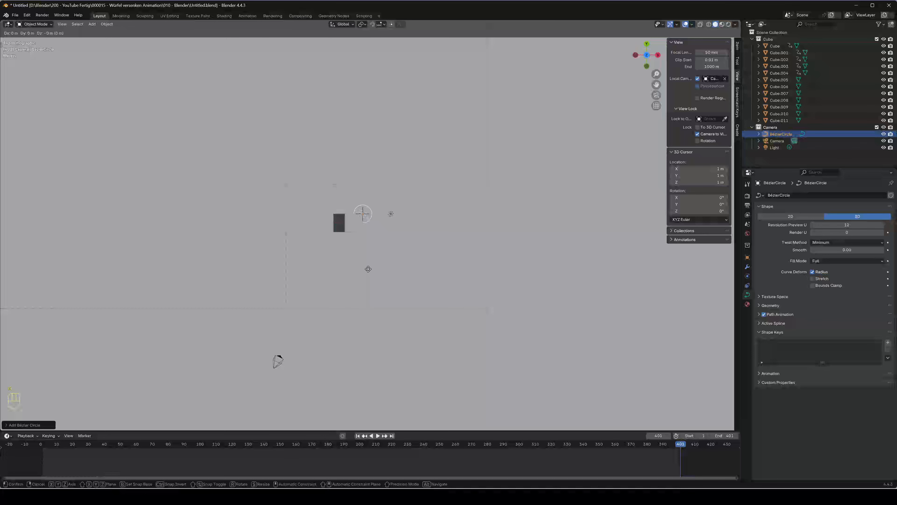
{"action": "left_click", "coordinate": [339, 287]}
Step: Fine-tune the Bézier circle's position so its centre sits exactly on the cube corner at the opening's lower-left edge
{"action": "scroll", "coordinate": [339, 287], "scroll_direction": "up", "scroll_amount": 6}
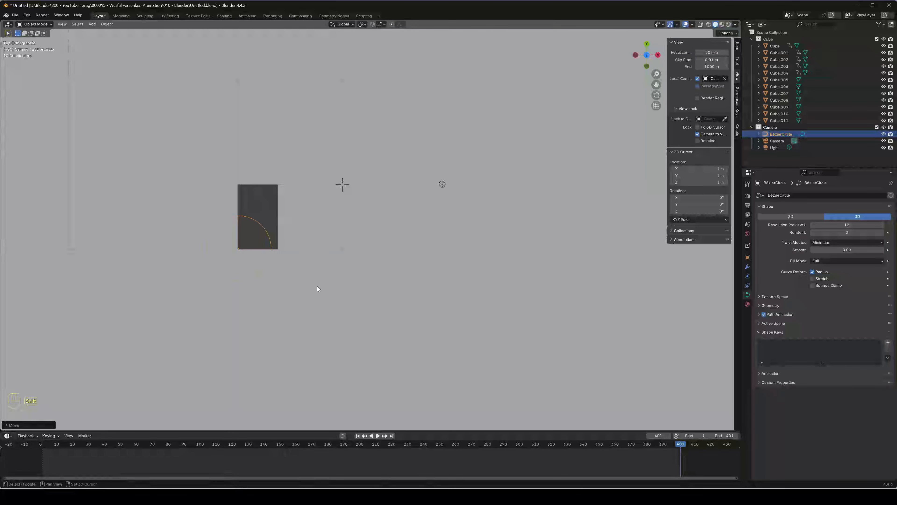
{"action": "scroll", "coordinate": [317, 289], "scroll_direction": "up", "scroll_amount": 3}
{"action": "scroll", "coordinate": [367, 252], "scroll_direction": "up", "scroll_amount": 4}
{"action": "middle_click_drag", "start_coordinate": [266, 225], "coordinate": [358, 250], "text": "shift"}
{"action": "key", "text": "g"}
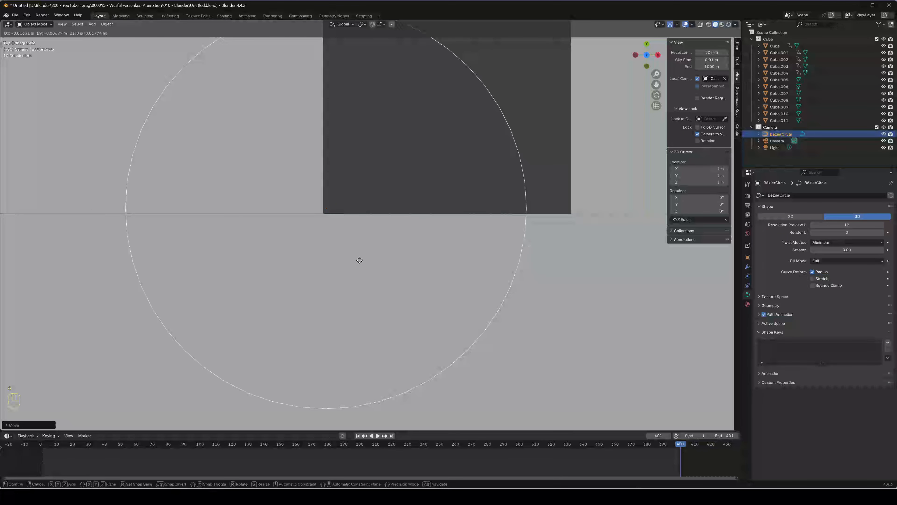
{"action": "left_click", "coordinate": [357, 265]}
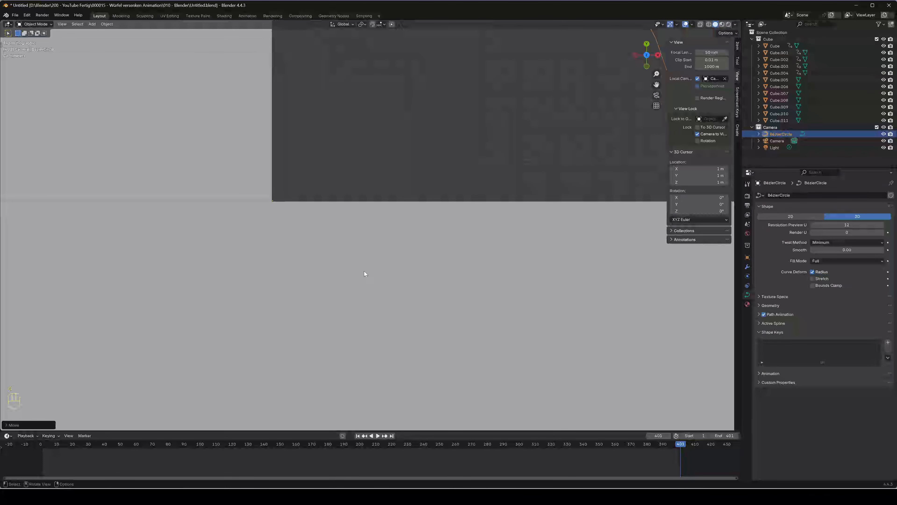
{"action": "middle_click_drag", "start_coordinate": [364, 271], "coordinate": [447, 260], "text": "shift"}
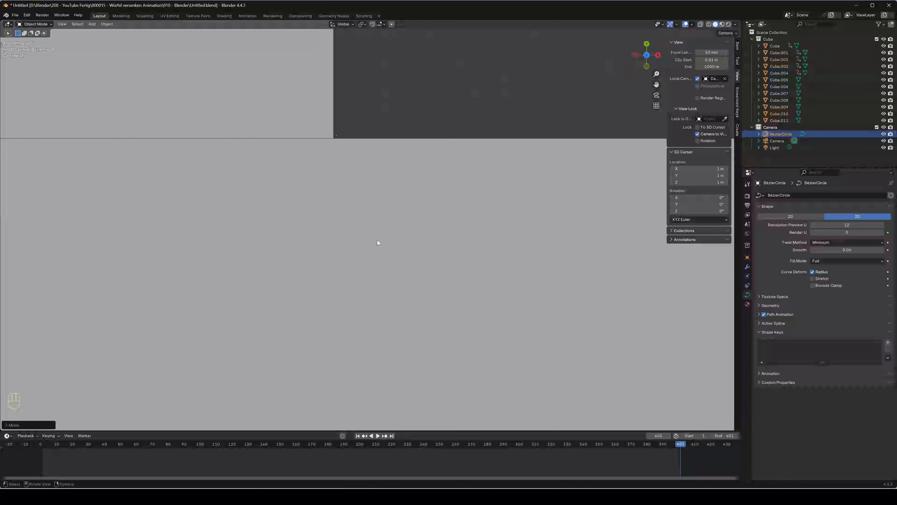
{"action": "middle_click_drag", "start_coordinate": [377, 240], "coordinate": [332, 277], "text": "shift"}
{"action": "key", "text": "g"}
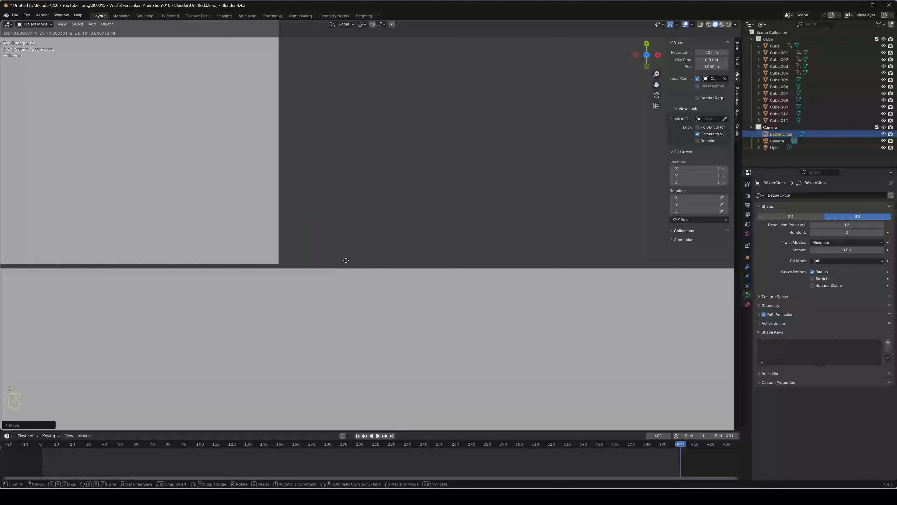
{"action": "left_click", "coordinate": [310, 301]}
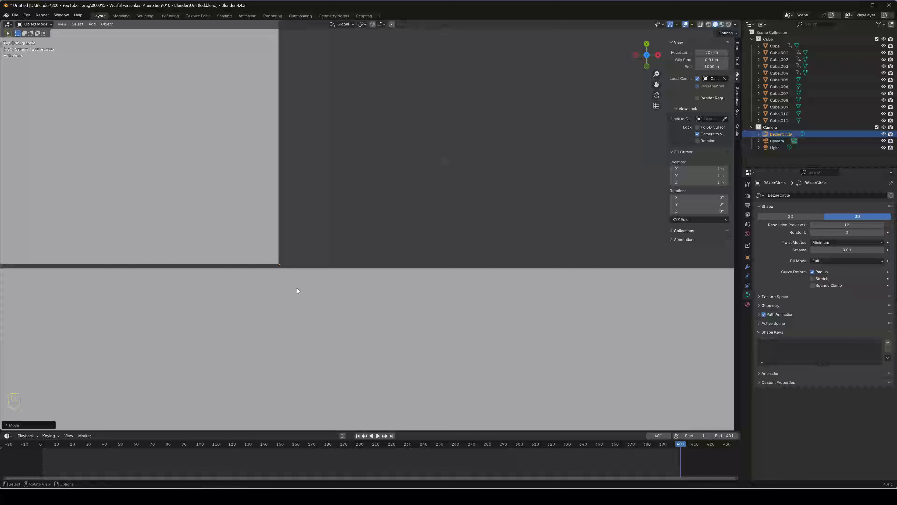
Step: Scale the Bézier circle up uniformly to about 24.7 m across
{"action": "scroll", "coordinate": [296, 289], "scroll_direction": "down", "scroll_amount": 2}
{"action": "scroll", "coordinate": [317, 290], "scroll_direction": "down", "scroll_amount": 2}
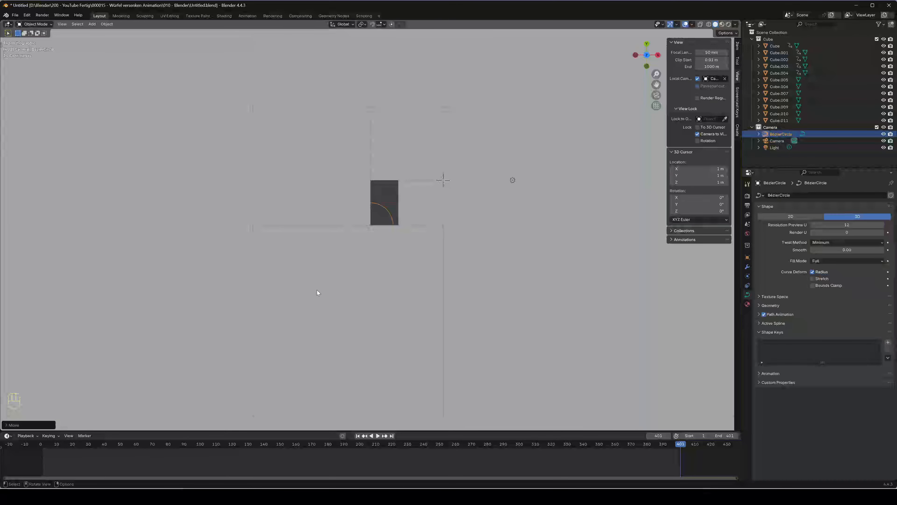
{"action": "middle_click_drag", "start_coordinate": [317, 290], "coordinate": [337, 272]}
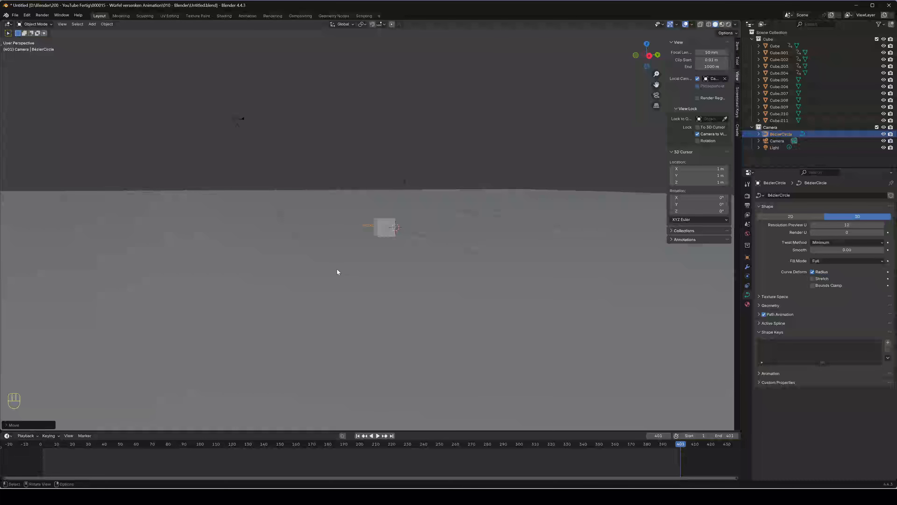
{"action": "scroll", "coordinate": [357, 271], "scroll_direction": "up", "scroll_amount": 1}
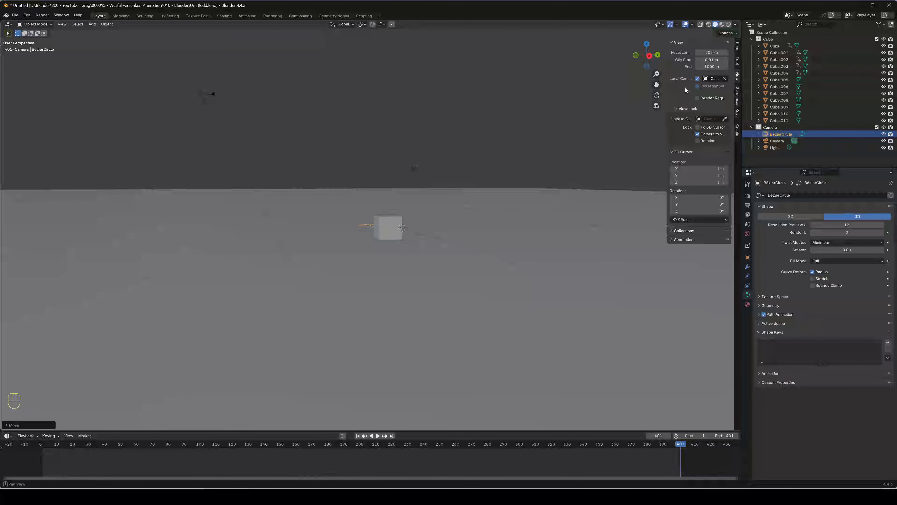
{"action": "left_click", "coordinate": [737, 49]}
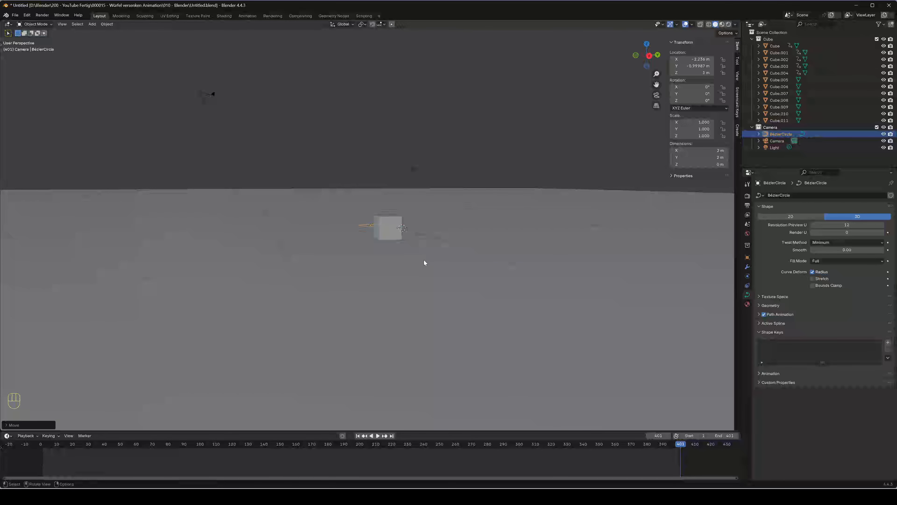
{"action": "key", "text": "s"}
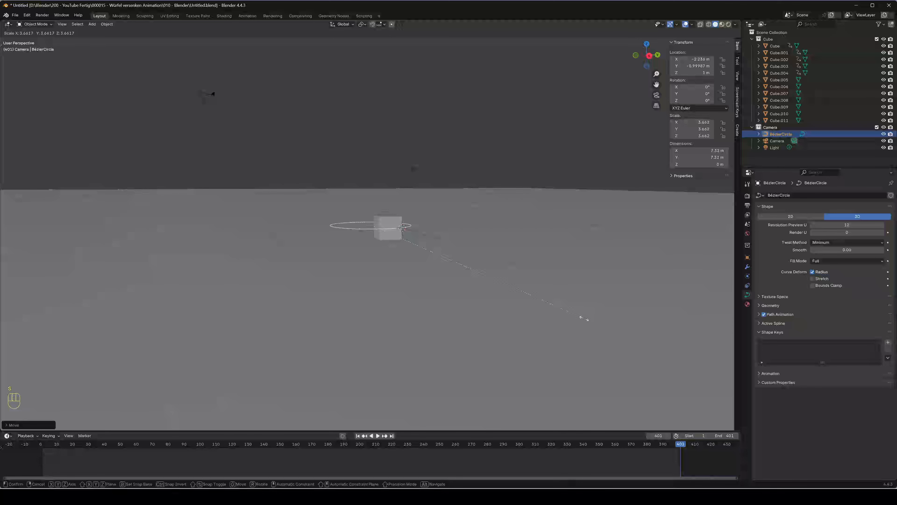
{"action": "left_click", "coordinate": [379, 59]}
Step: In the top view, enlarge the Bézier circle to about 33.1 m across so it reaches the camera
{"action": "key", "text": "KP_7"}
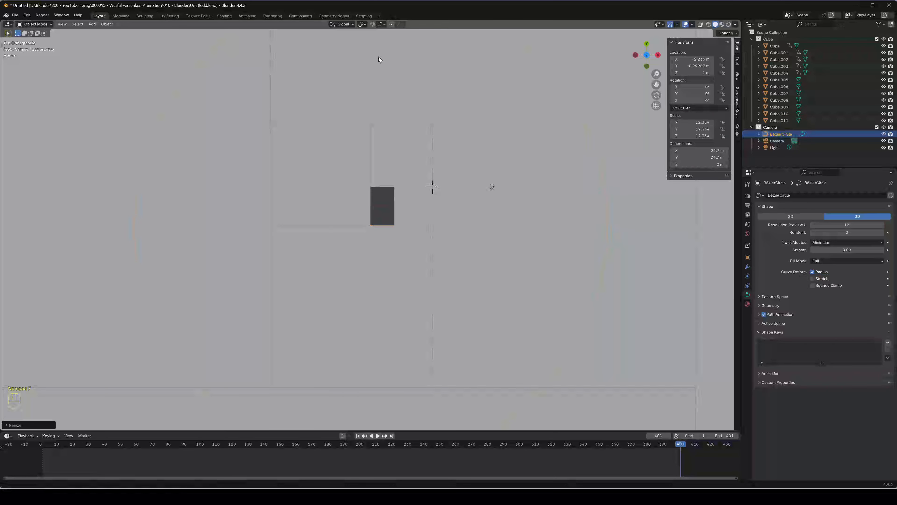
{"action": "scroll", "coordinate": [391, 218], "scroll_direction": "down", "scroll_amount": 3}
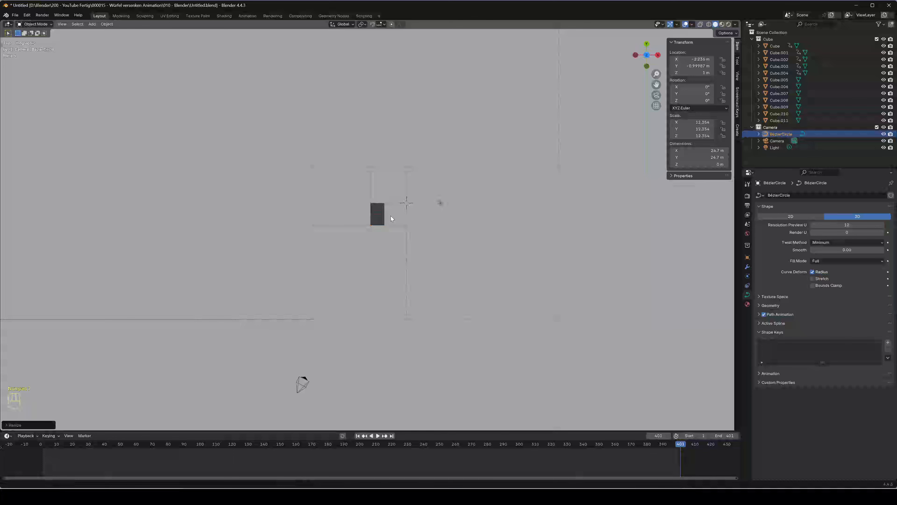
{"action": "scroll", "coordinate": [392, 218], "scroll_direction": "down", "scroll_amount": 2}
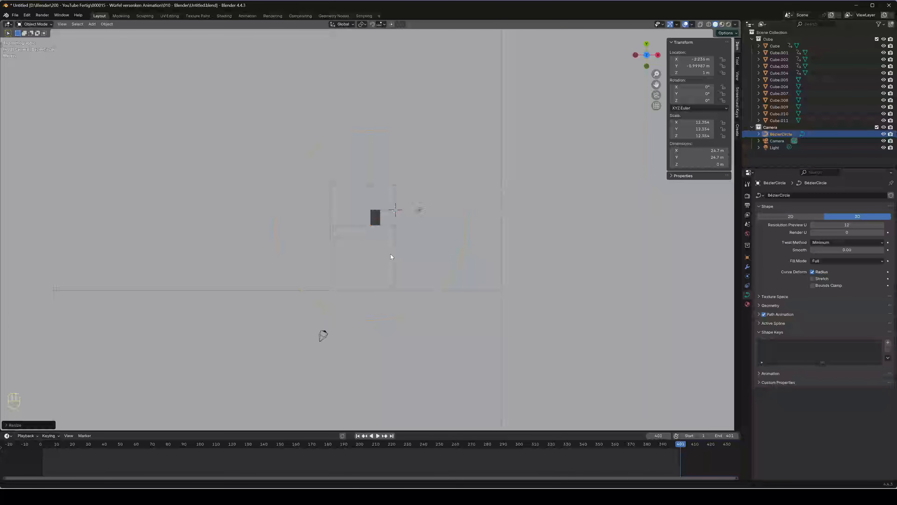
{"action": "key", "text": "KP_1"}
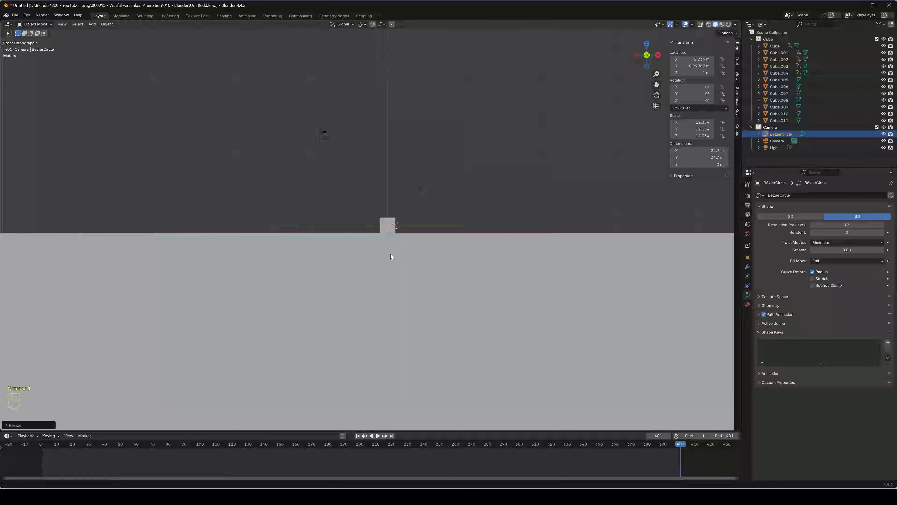
{"action": "key", "text": "KP_7"}
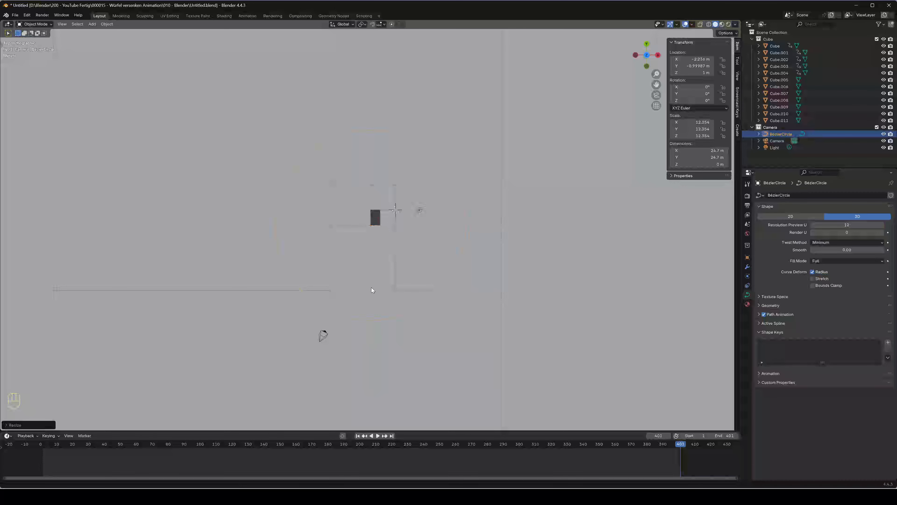
{"action": "key", "text": "s"}
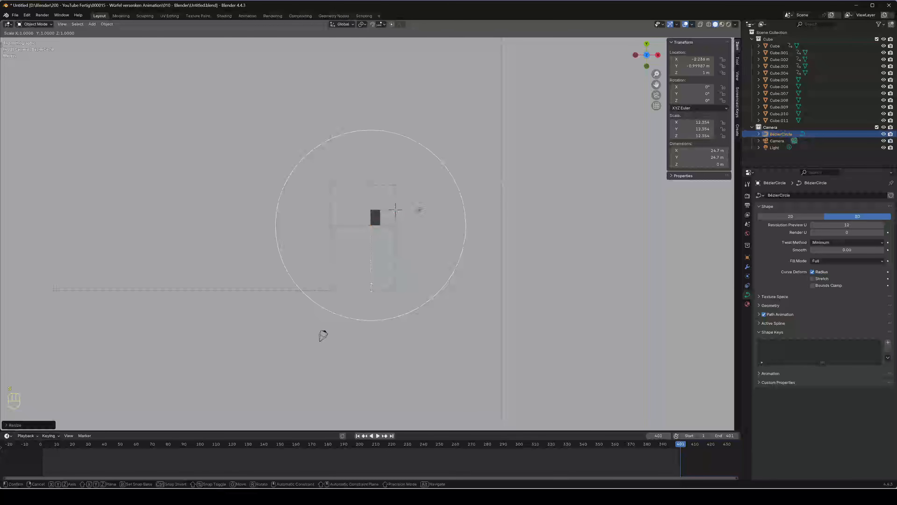
{"action": "left_click", "coordinate": [376, 308]}
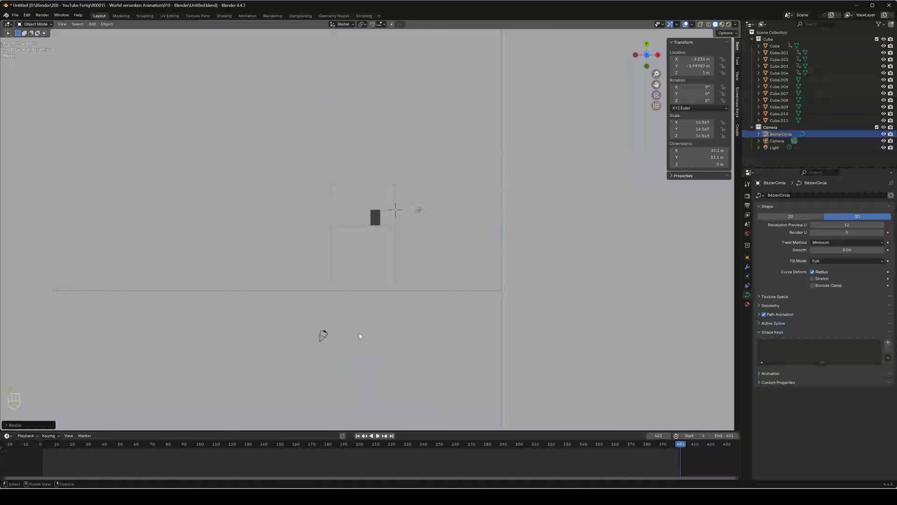
Step: Fine-tune the Bézier circle's scale to about 16.508 so its curve passes exactly through the camera's tip
{"action": "scroll", "coordinate": [359, 333], "scroll_direction": "up", "scroll_amount": 5}
{"action": "middle_click_drag", "start_coordinate": [360, 333], "coordinate": [413, 162], "text": "shift"}
{"action": "scroll", "coordinate": [344, 324], "scroll_direction": "up", "scroll_amount": 5}
{"action": "middle_click_drag", "start_coordinate": [344, 324], "coordinate": [402, 191], "text": "shift"}
{"action": "scroll", "coordinate": [403, 190], "scroll_direction": "up", "scroll_amount": 6}
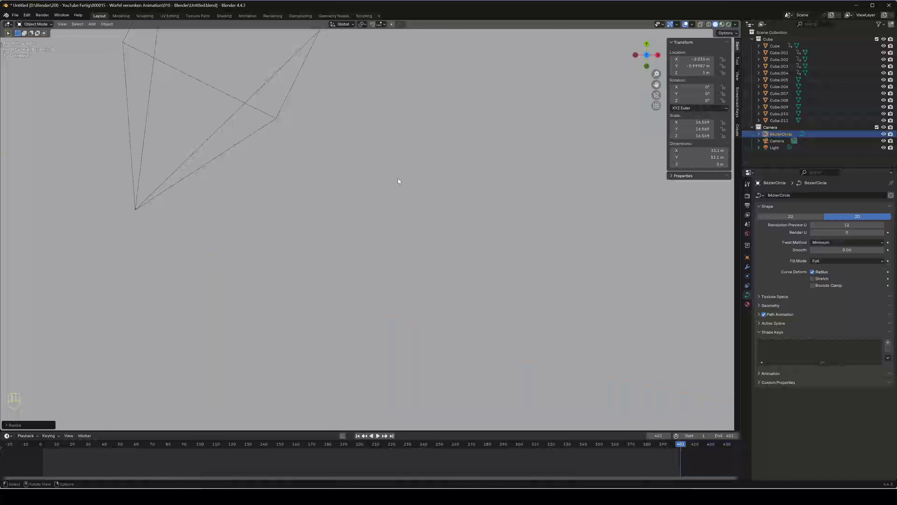
{"action": "key", "text": "s"}
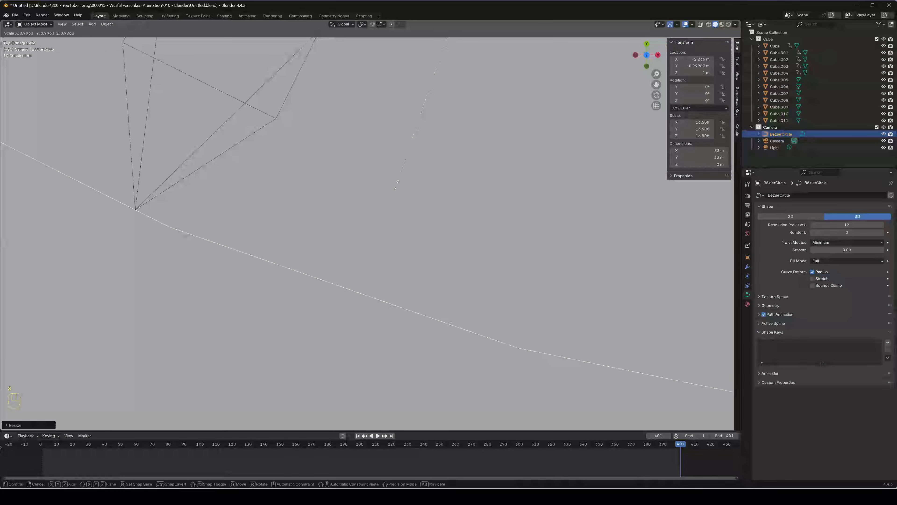
{"action": "left_click", "coordinate": [396, 185]}
{"action": "scroll", "coordinate": [358, 191], "scroll_direction": "up", "scroll_amount": 3}
{"action": "middle_click_drag", "start_coordinate": [357, 192], "coordinate": [445, 225], "text": "shift"}
{"action": "scroll", "coordinate": [414, 211], "scroll_direction": "up", "scroll_amount": 1}
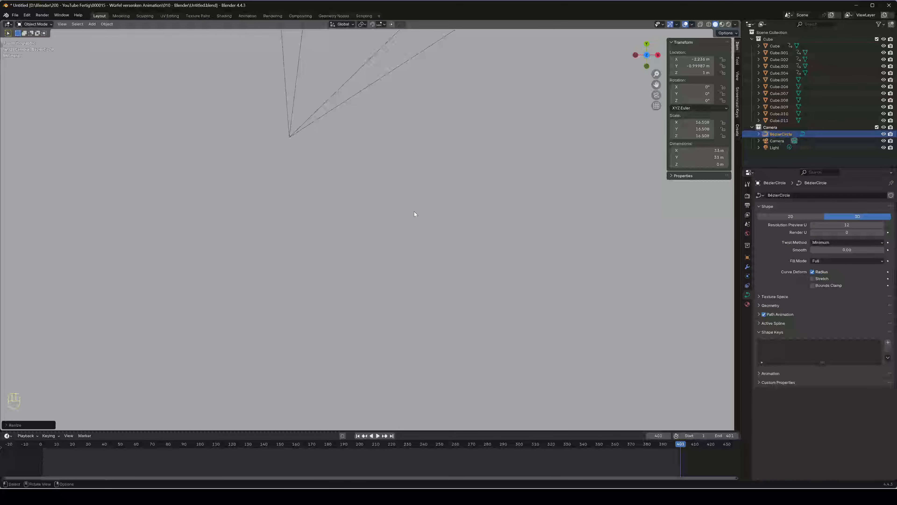
{"action": "scroll", "coordinate": [414, 211], "scroll_direction": "down", "scroll_amount": 2}
{"action": "scroll", "coordinate": [409, 205], "scroll_direction": "down", "scroll_amount": 4}
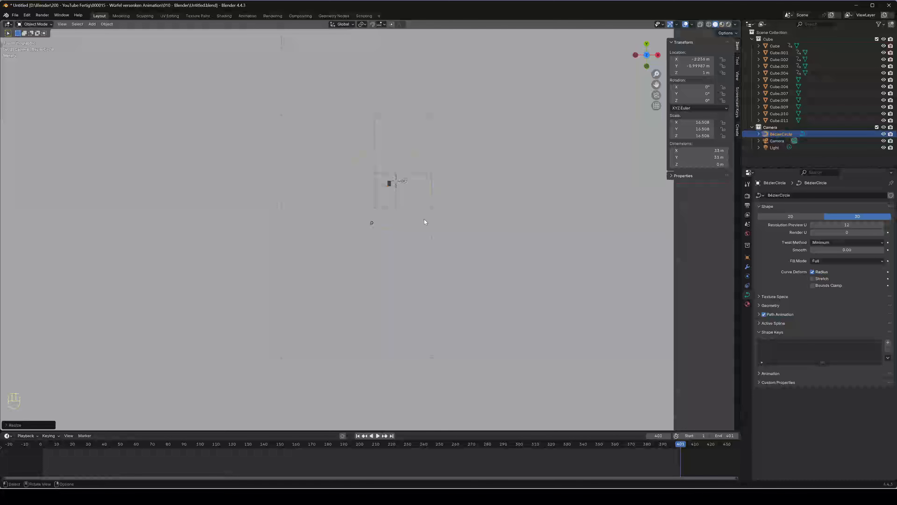
{"action": "scroll", "coordinate": [424, 218], "scroll_direction": "up", "scroll_amount": 3}
Step: In the right view, raise the Bézier circle along Z to about 13.35 m, close to the camera's height
{"action": "key", "text": "KP_1"}
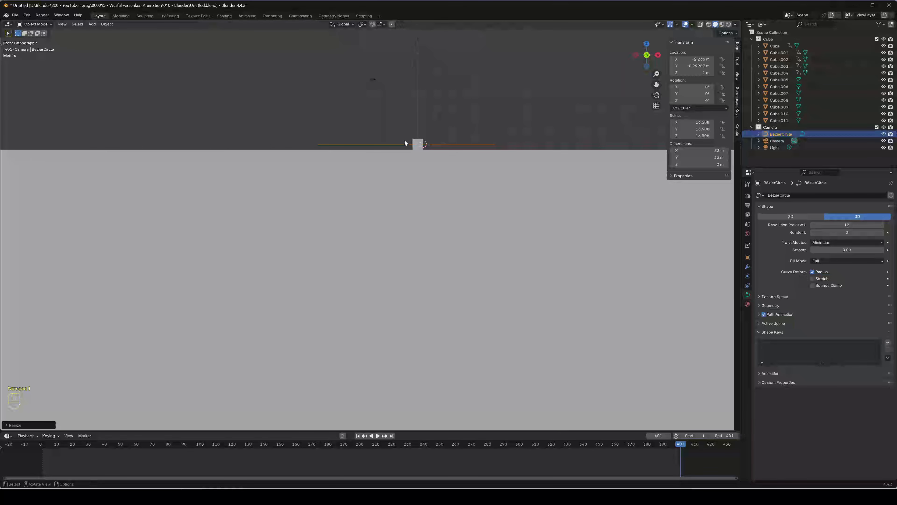
{"action": "key", "text": "KP_3"}
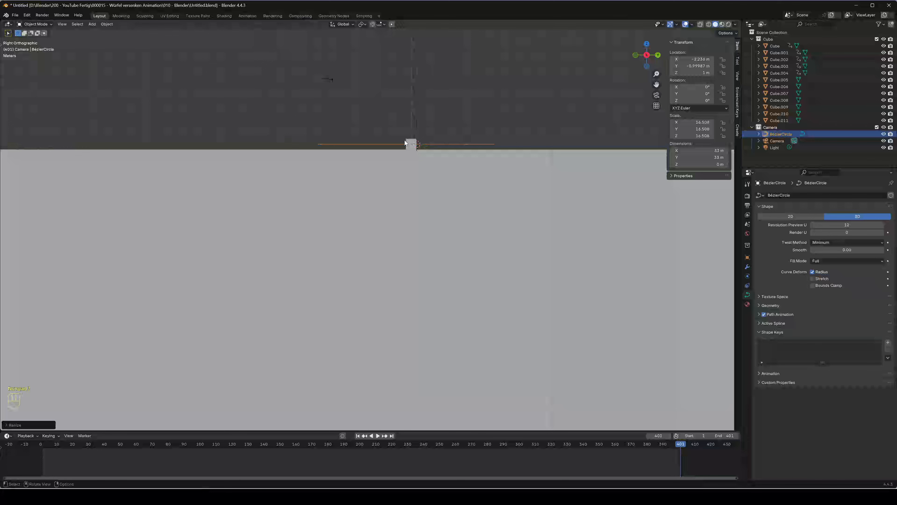
{"action": "scroll", "coordinate": [436, 172], "scroll_direction": "up", "scroll_amount": 1}
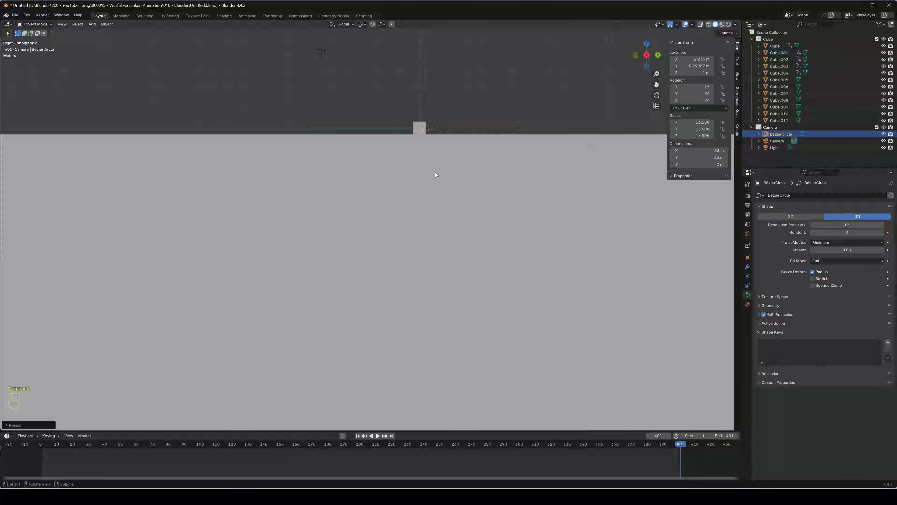
{"action": "middle_click_drag", "start_coordinate": [435, 173], "coordinate": [308, 293], "text": "shift"}
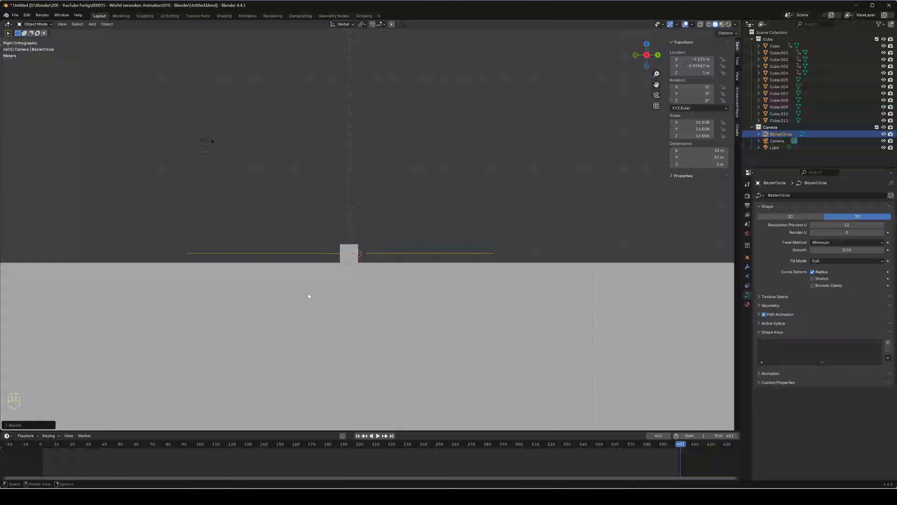
{"action": "scroll", "coordinate": [308, 293], "scroll_direction": "up", "scroll_amount": 8}
{"action": "middle_click_drag", "start_coordinate": [184, 352], "coordinate": [24, 324], "text": "shift"}
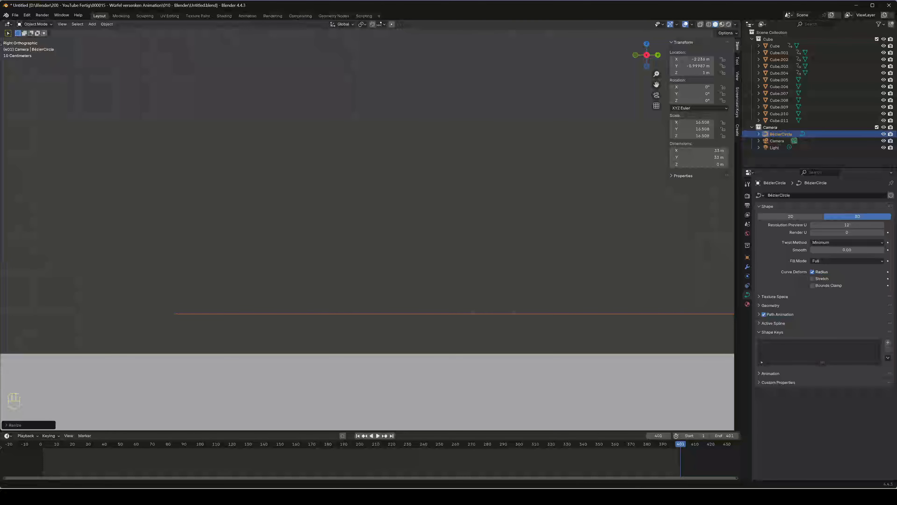
{"action": "key", "text": "g"}
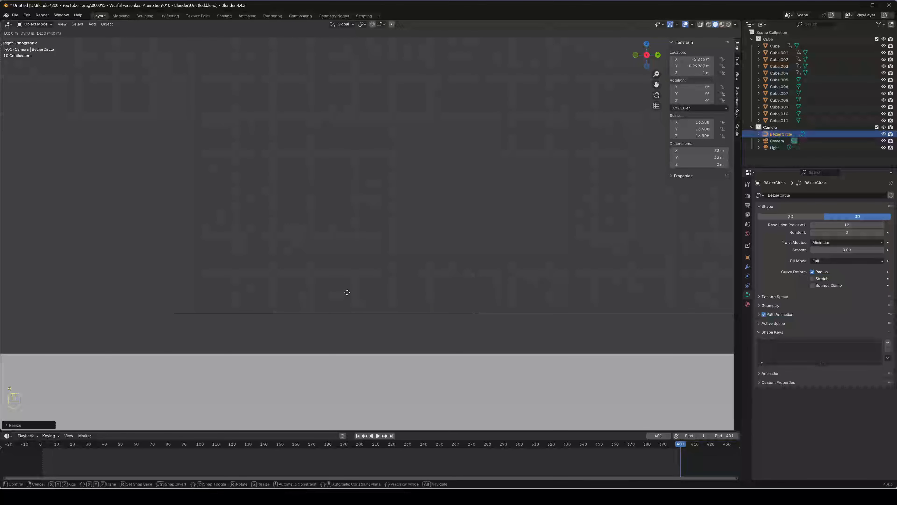
{"action": "key", "text": "z"}
{"action": "left_click", "coordinate": [350, 61]}
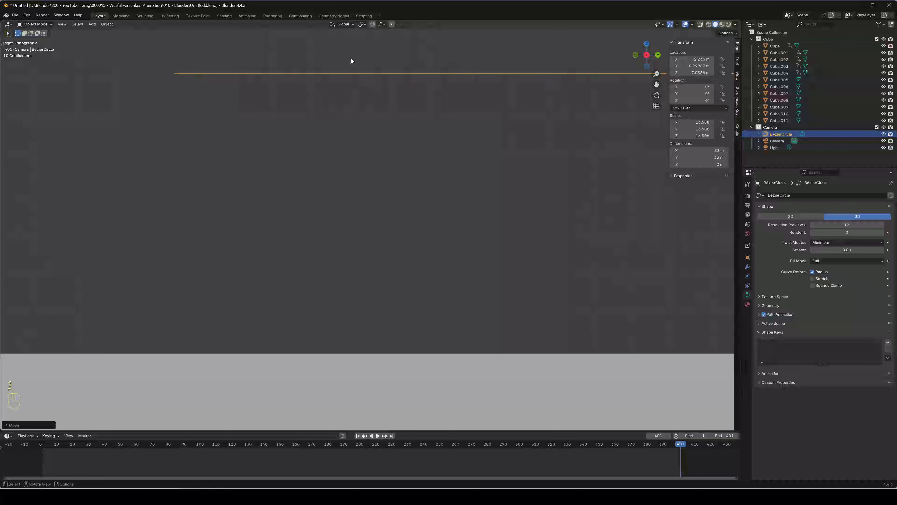
{"action": "middle_click_drag", "start_coordinate": [351, 61], "coordinate": [319, 367], "text": "shift"}
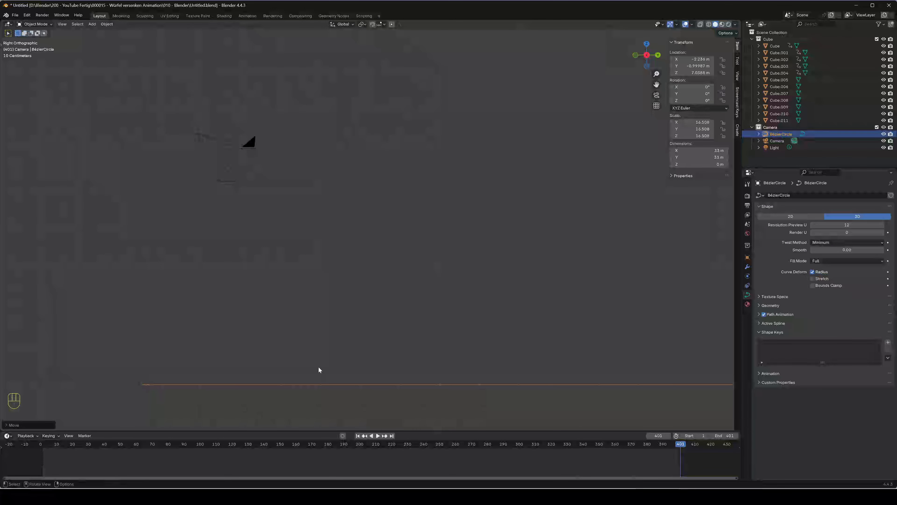
{"action": "key", "text": "g"}
{"action": "key", "text": "z"}
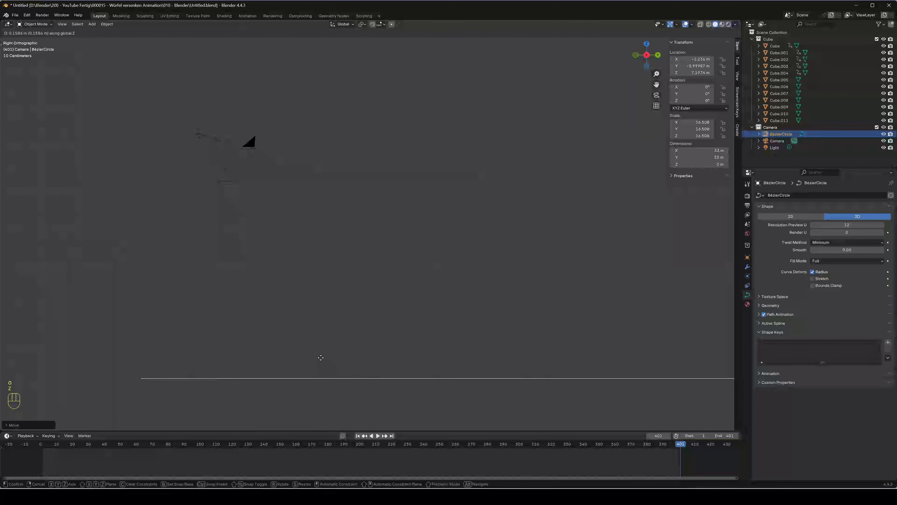
{"action": "left_click", "coordinate": [338, 116]}
Step: Fine-tune the Bézier circle's height to about 13.369 m so it lines up with the camera's tip
{"action": "middle_click_drag", "start_coordinate": [287, 138], "coordinate": [539, 367], "text": "shift"}
{"action": "middle_click_drag", "start_coordinate": [206, 203], "coordinate": [395, 288], "text": "shift"}
{"action": "scroll", "coordinate": [233, 223], "scroll_direction": "up", "scroll_amount": 4}
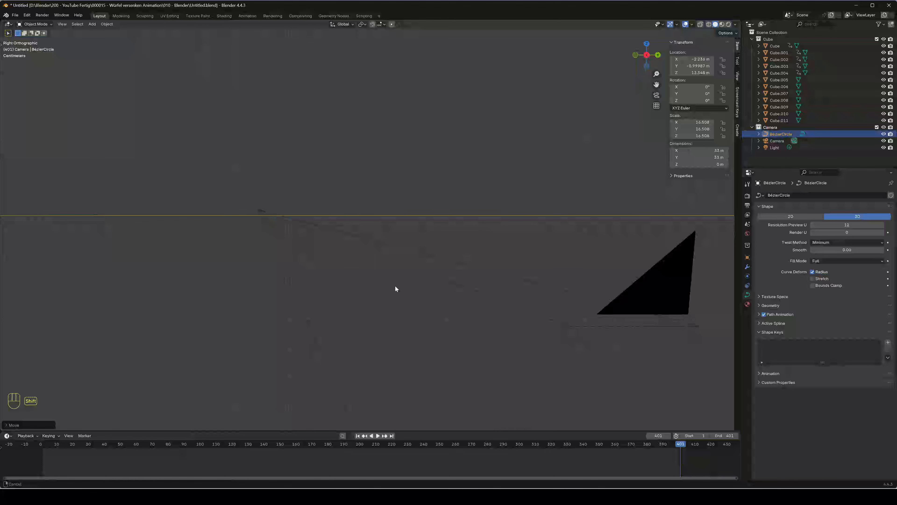
{"action": "key", "text": "g"}
{"action": "key", "text": "z"}
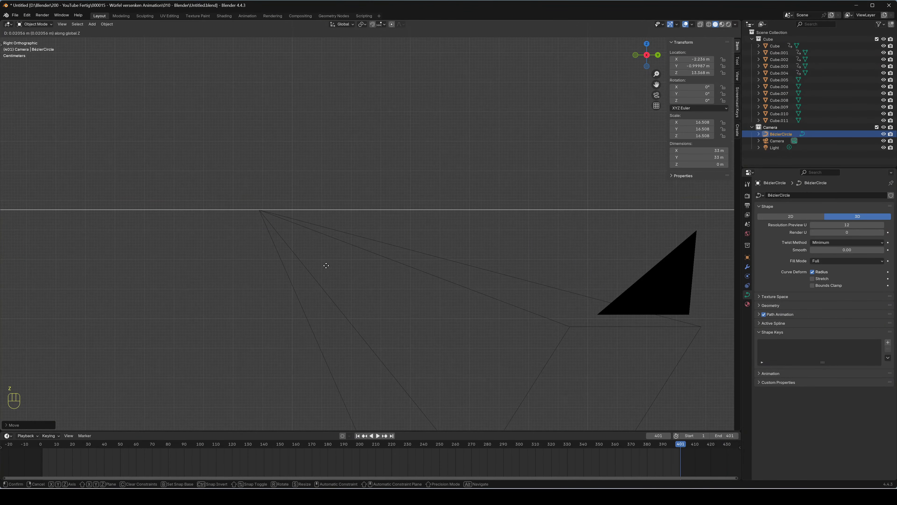
{"action": "left_click", "coordinate": [326, 265]}
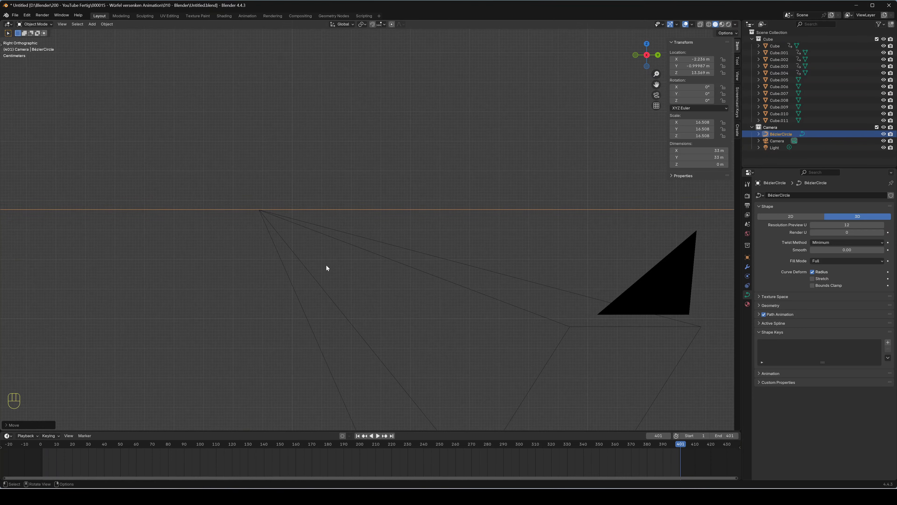
Step: Add a Plain Axes empty to the Camera collection at the 3D cursor
{"action": "scroll", "coordinate": [318, 261], "scroll_direction": "down", "scroll_amount": 8}
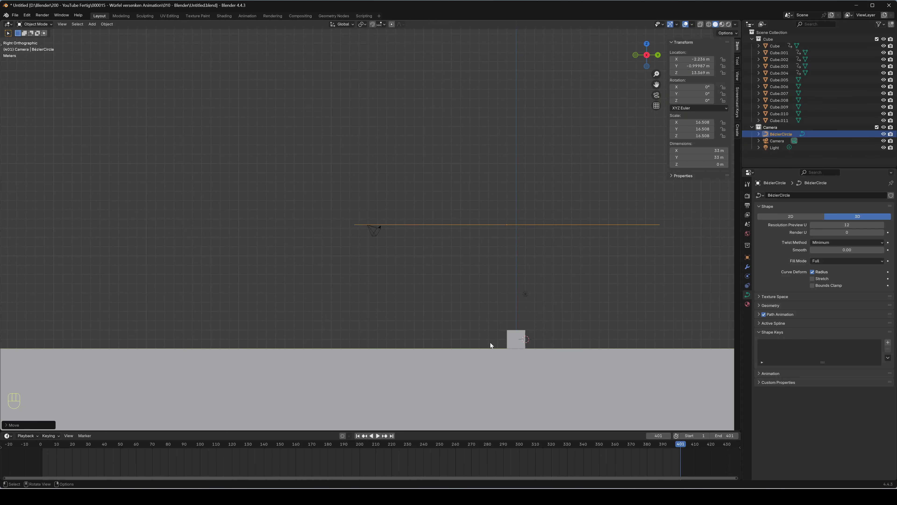
{"action": "middle_click_drag", "start_coordinate": [410, 297], "coordinate": [490, 317]}
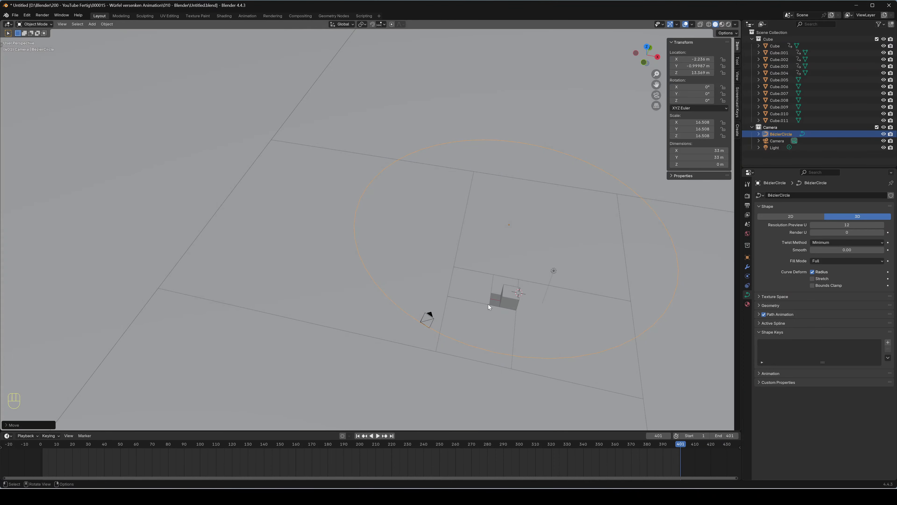
{"action": "middle_click_drag", "start_coordinate": [499, 326], "coordinate": [524, 334]}
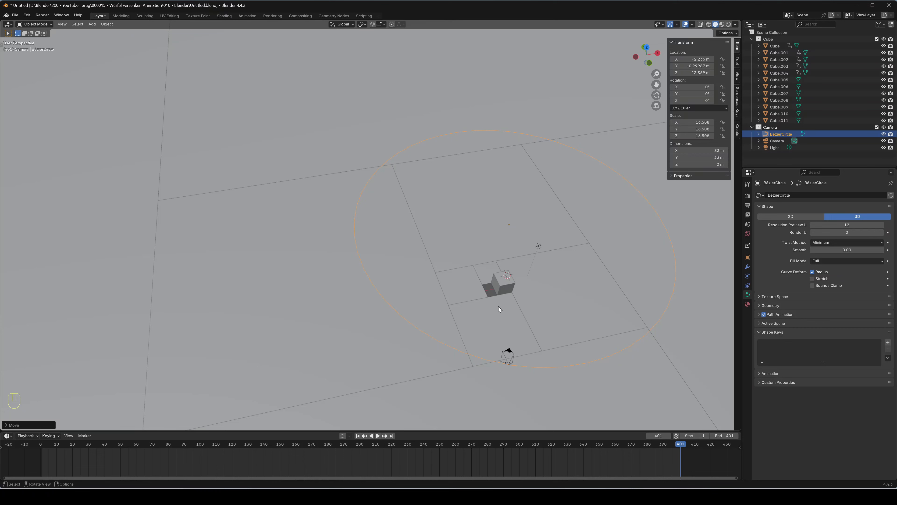
{"action": "key", "text": "shift+a"}
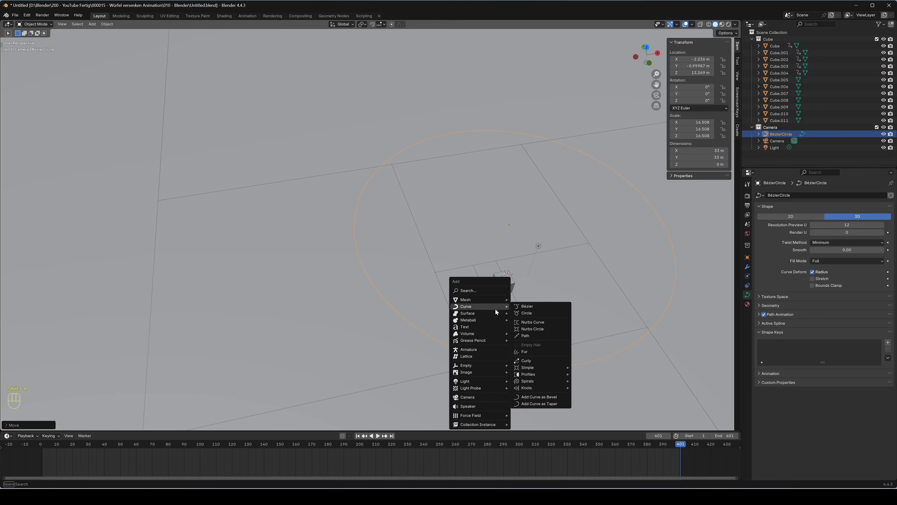
{"action": "mouse_move", "coordinate": [482, 365]}
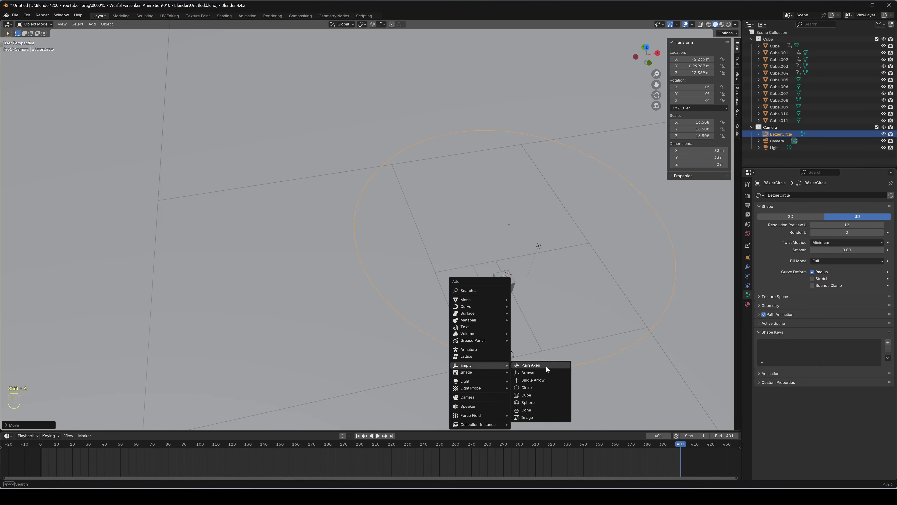
{"action": "left_click", "coordinate": [546, 366]}
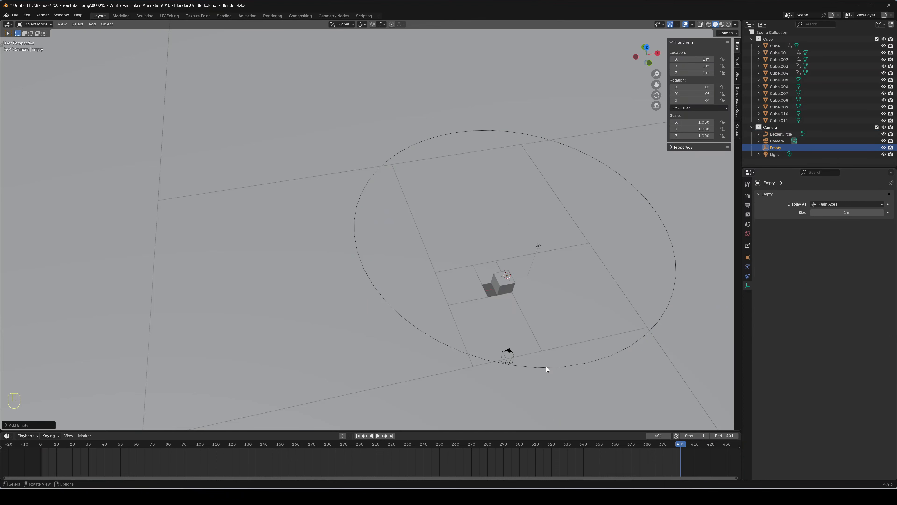
{"action": "scroll", "coordinate": [510, 325], "scroll_direction": "up", "scroll_amount": 6}
{"action": "scroll", "coordinate": [579, 361], "scroll_direction": "down", "scroll_amount": 6}
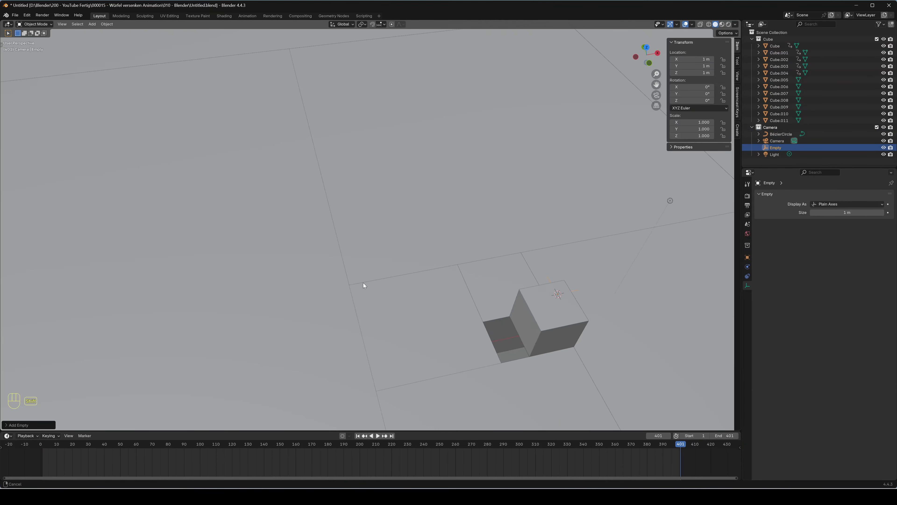
Step: In the top view, move the empty to the lower-left corner of the dark opening, about X -2.234 m, Y -0.984 m
{"action": "key", "text": "KP_7"}
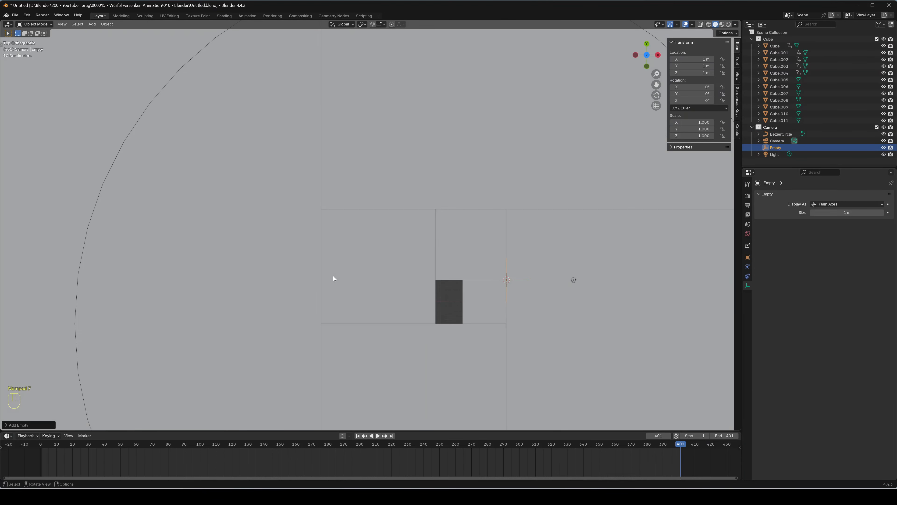
{"action": "scroll", "coordinate": [436, 313], "scroll_direction": "up", "scroll_amount": 5}
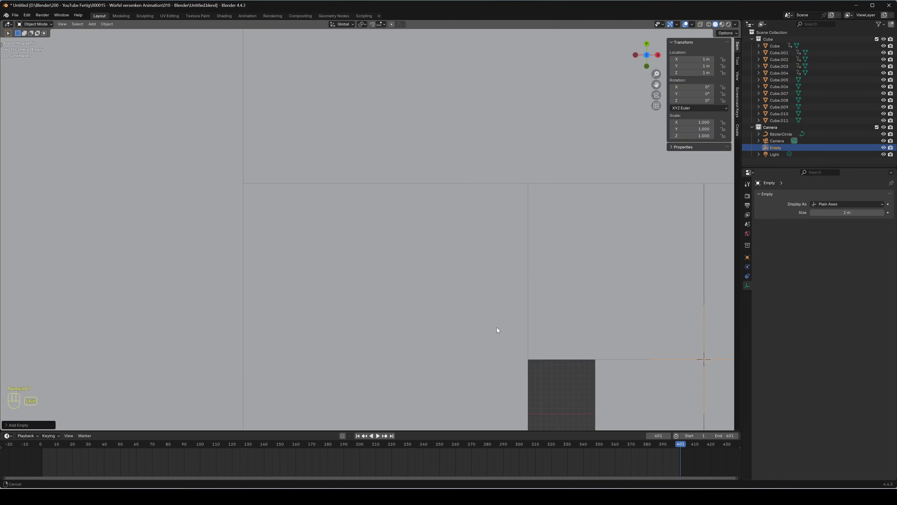
{"action": "middle_click_drag", "start_coordinate": [497, 329], "coordinate": [265, 145], "text": "shift"}
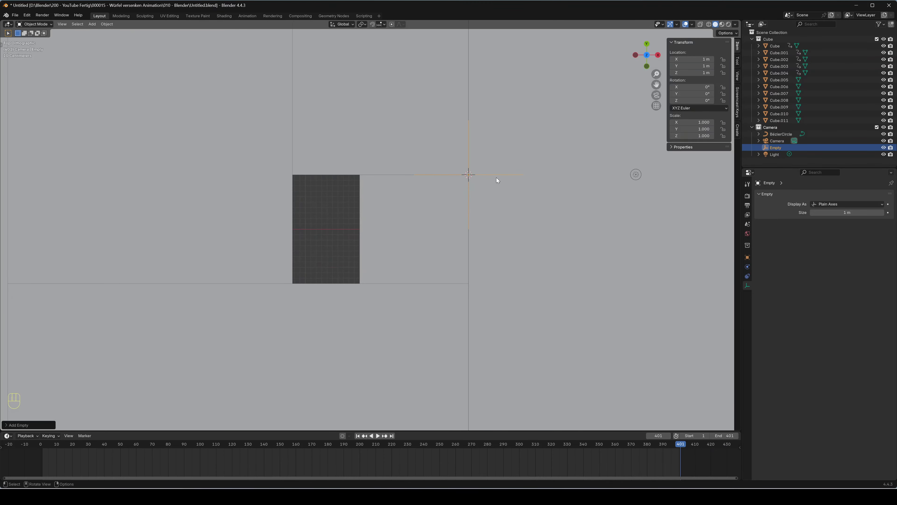
{"action": "key", "text": "g"}
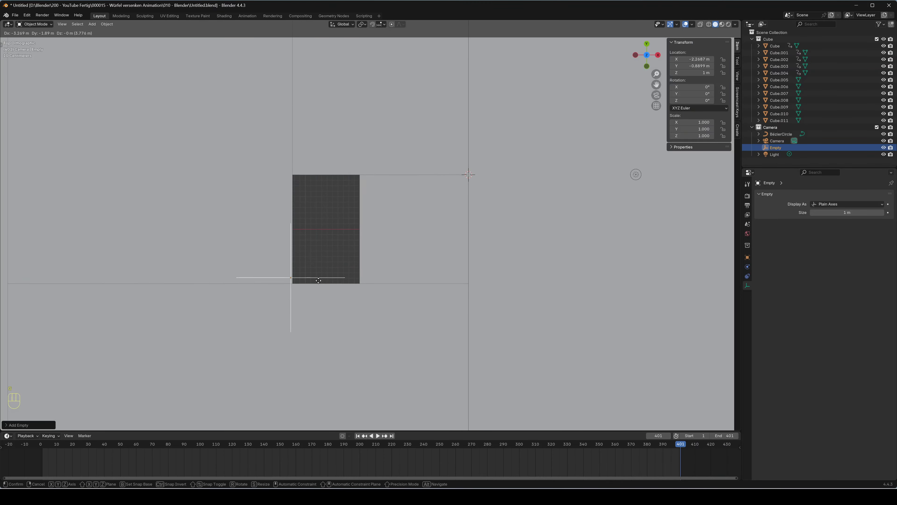
{"action": "left_click", "coordinate": [321, 286]}
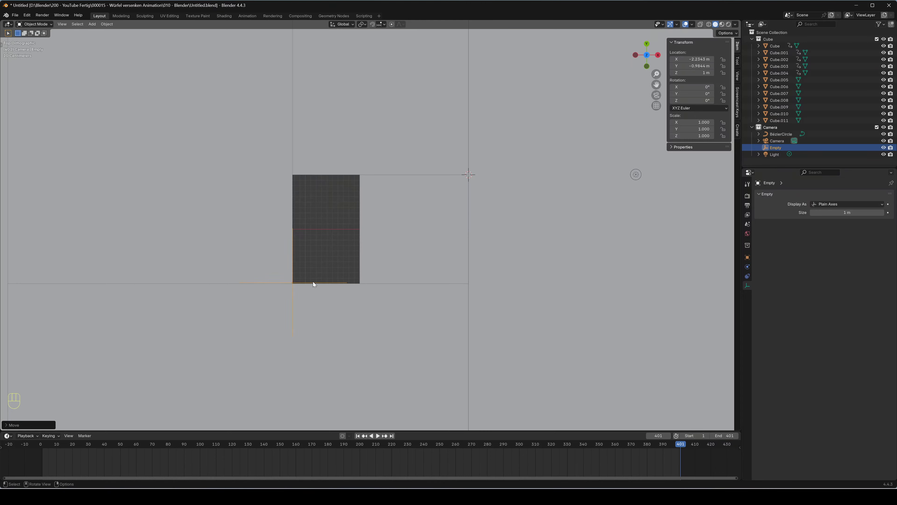
Step: Move the empty closer to the opening's lower-left corner, at about X -2.236 m, Y -0.9999 m
{"action": "scroll", "coordinate": [279, 292], "scroll_direction": "up", "scroll_amount": 6}
{"action": "middle_click_drag", "start_coordinate": [275, 295], "coordinate": [503, 152], "text": "shift"}
{"action": "scroll", "coordinate": [417, 231], "scroll_direction": "up", "scroll_amount": 4}
{"action": "scroll", "coordinate": [417, 230], "scroll_direction": "up", "scroll_amount": 1}
{"action": "middle_click_drag", "start_coordinate": [330, 315], "coordinate": [488, 125], "text": "shift"}
{"action": "scroll", "coordinate": [449, 198], "scroll_direction": "up", "scroll_amount": 7}
{"action": "scroll", "coordinate": [494, 190], "scroll_direction": "up", "scroll_amount": 4}
{"action": "middle_click_drag", "start_coordinate": [545, 158], "coordinate": [346, 356], "text": "shift"}
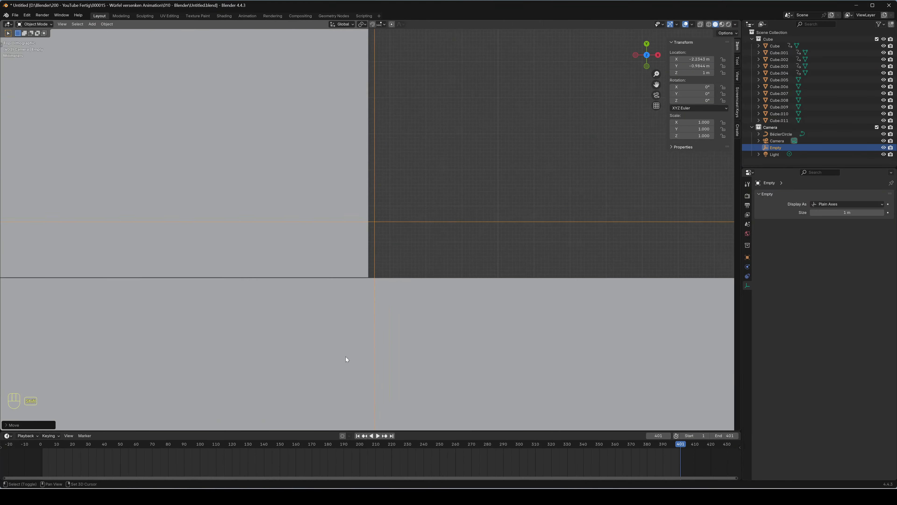
{"action": "scroll", "coordinate": [385, 310], "scroll_direction": "up", "scroll_amount": 10}
{"action": "scroll", "coordinate": [428, 318], "scroll_direction": "down", "scroll_amount": 3}
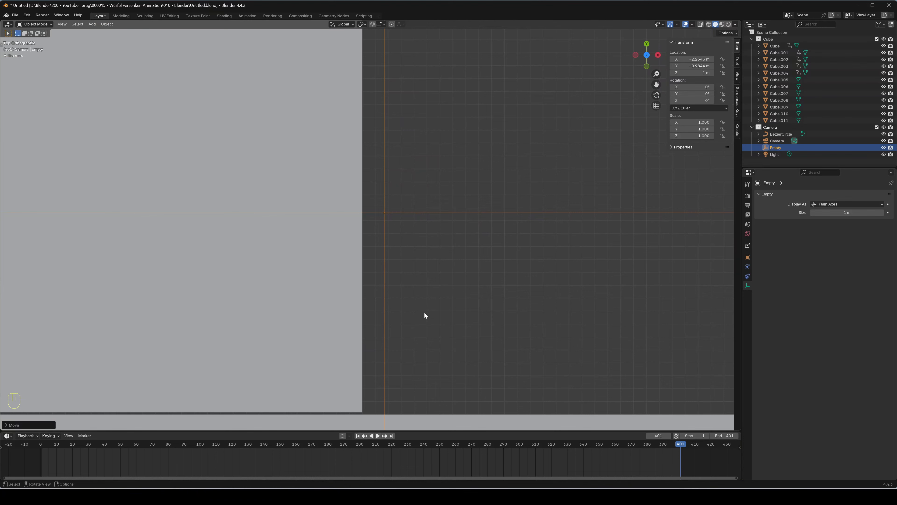
{"action": "key", "text": "g"}
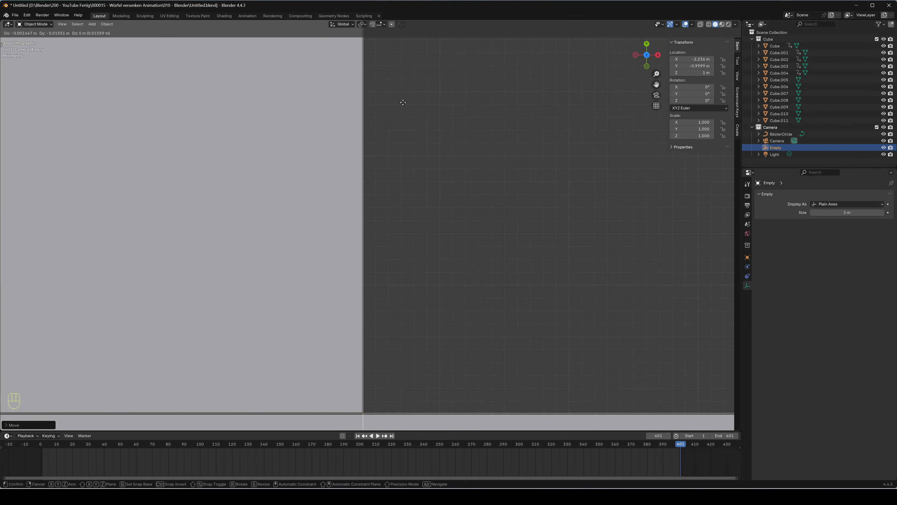
{"action": "left_click", "coordinate": [403, 103]}
Step: Fine-tune the empty's position so its axes meet exactly at the adjacent cube's corner, with Y about -0.9998 m
{"action": "middle_click_drag", "start_coordinate": [385, 282], "coordinate": [386, 126], "text": "shift"}
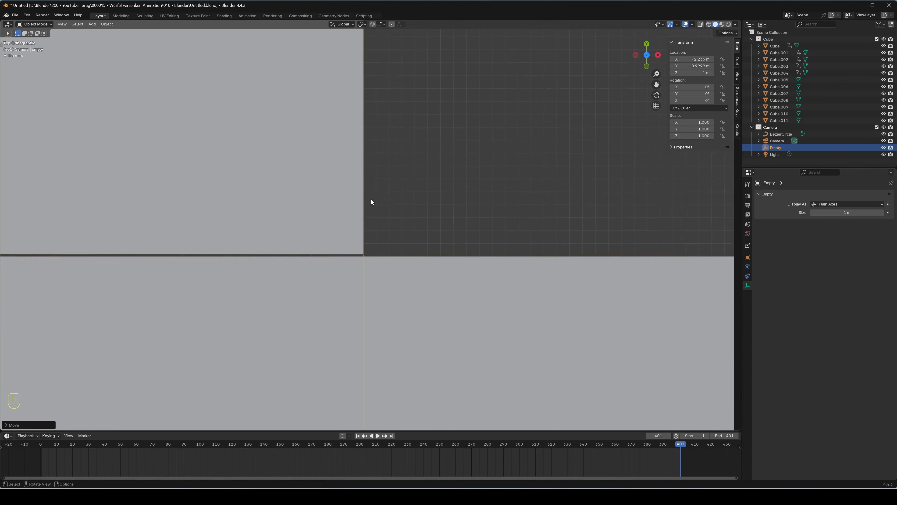
{"action": "scroll", "coordinate": [370, 199], "scroll_direction": "up", "scroll_amount": 12}
{"action": "middle_click_drag", "start_coordinate": [368, 305], "coordinate": [454, 25], "text": "shift"}
{"action": "scroll", "coordinate": [435, 173], "scroll_direction": "up", "scroll_amount": 6}
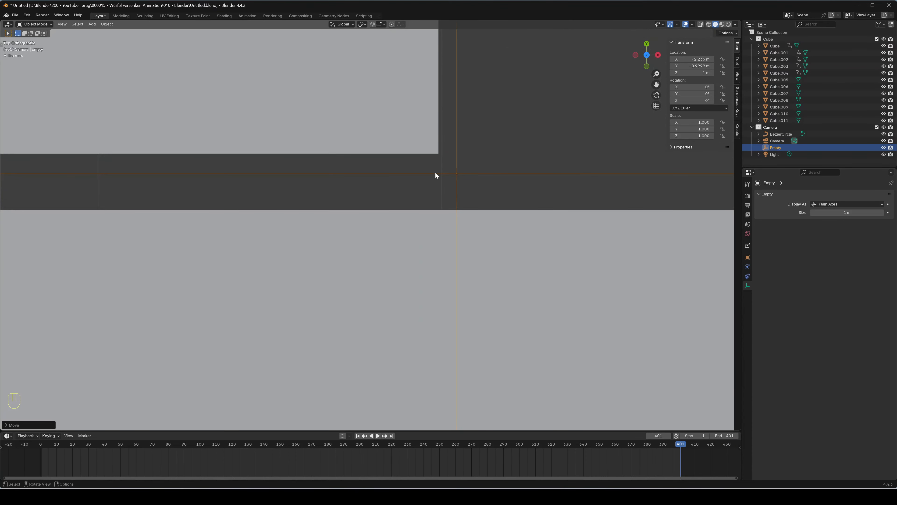
{"action": "middle_click_drag", "start_coordinate": [501, 117], "coordinate": [425, 222], "text": "shift"}
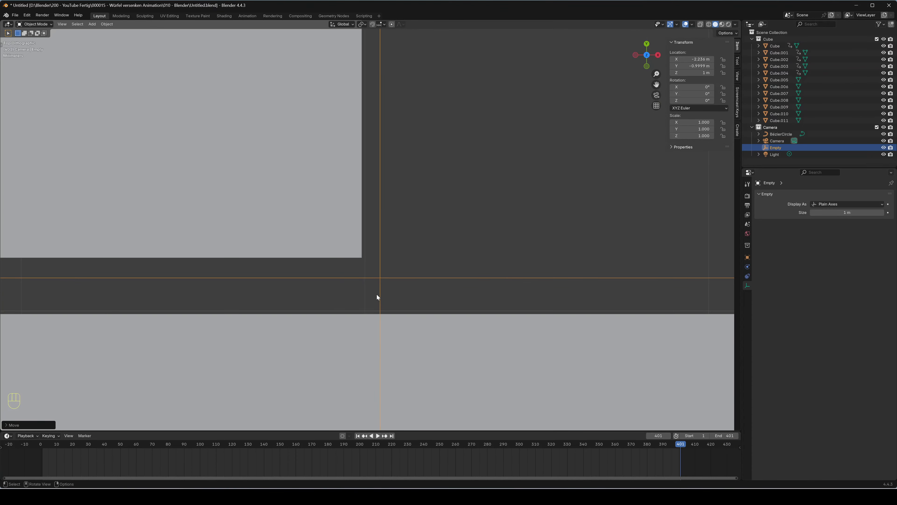
{"action": "key", "text": "g"}
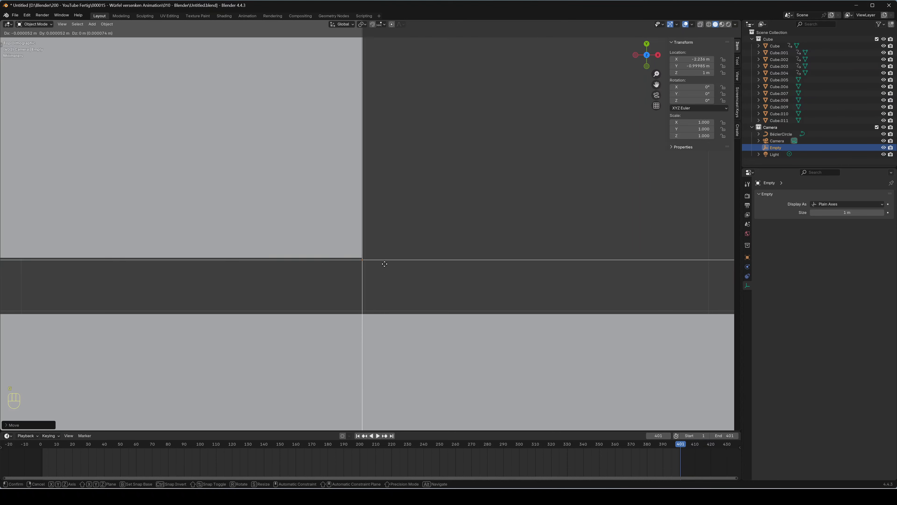
{"action": "left_click", "coordinate": [384, 264]}
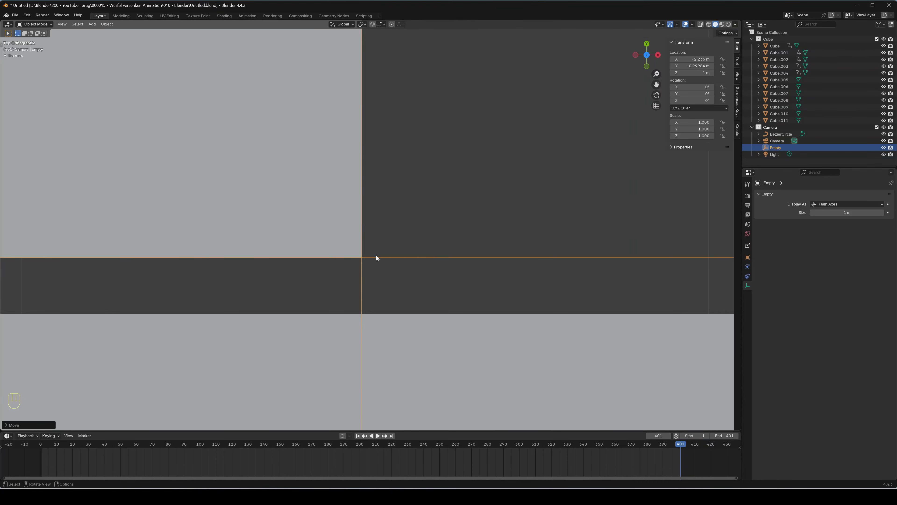
Step: Set the empty's Z location to 0 m
{"action": "scroll", "coordinate": [483, 300], "scroll_direction": "down", "scroll_amount": 18}
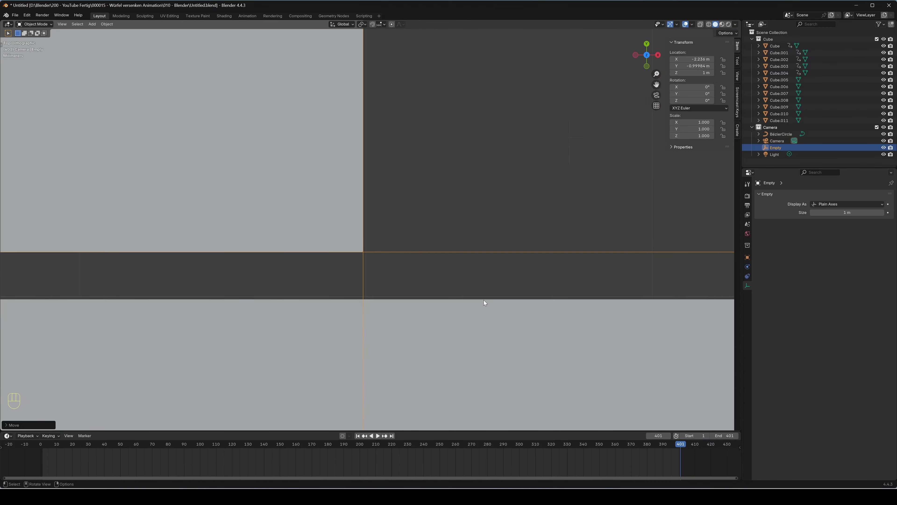
{"action": "middle_click_drag", "start_coordinate": [476, 278], "coordinate": [461, 298]}
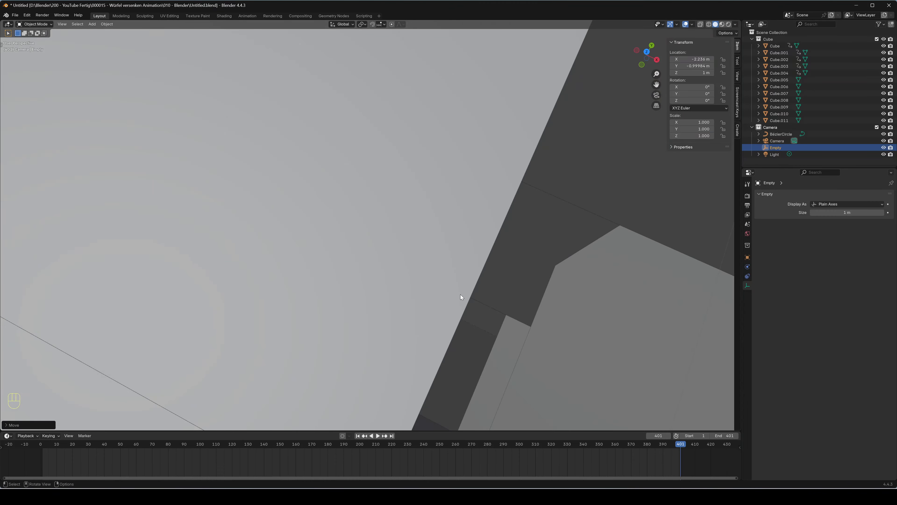
{"action": "middle_click_drag", "start_coordinate": [468, 330], "coordinate": [412, 168], "text": "shift"}
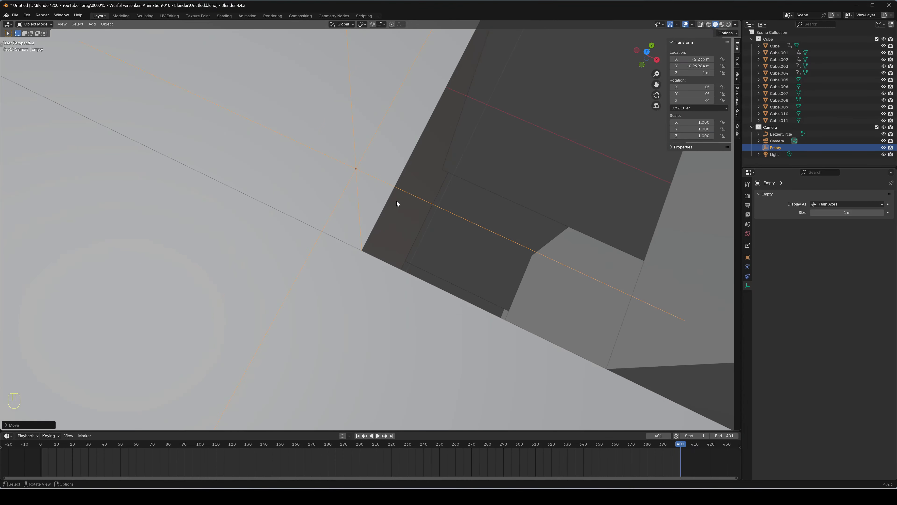
{"action": "scroll", "coordinate": [385, 229], "scroll_direction": "down", "scroll_amount": 3}
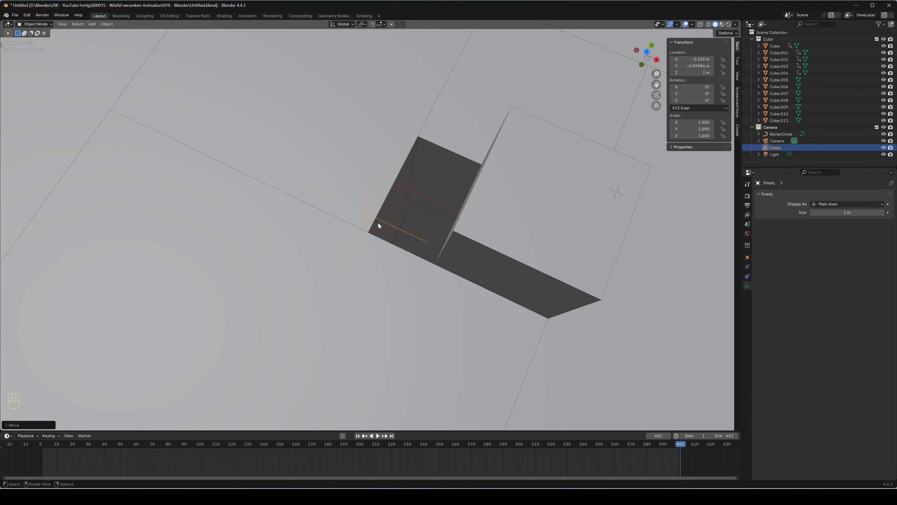
{"action": "left_click", "coordinate": [699, 72]}
{"action": "type", "text": "0"}
{"action": "key", "text": "Return"}
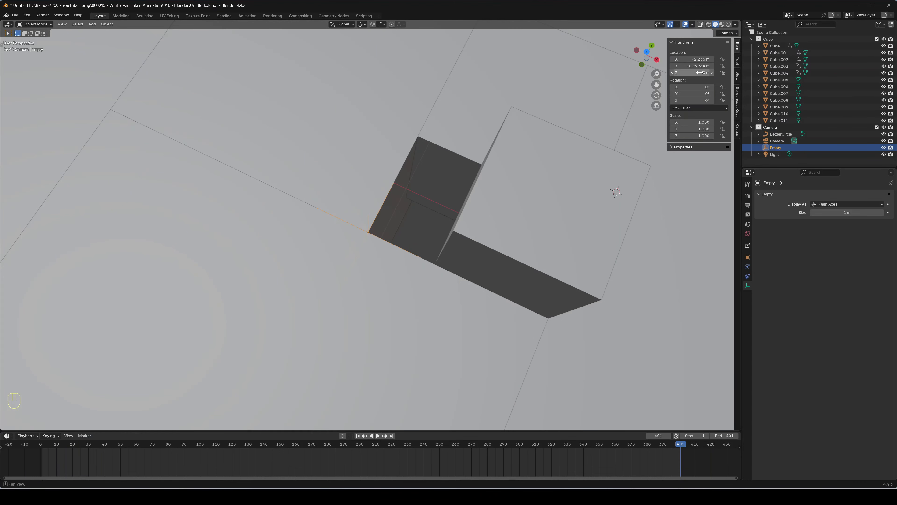
Step: Add a Follow Path constraint to the camera with the BézierCircle as its target
{"action": "middle_click_drag", "start_coordinate": [404, 300], "coordinate": [370, 232]}
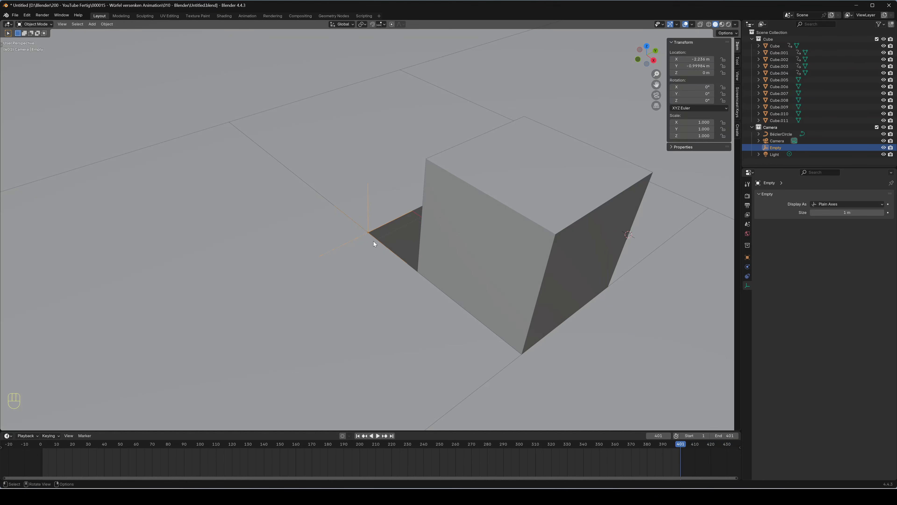
{"action": "scroll", "coordinate": [373, 279], "scroll_direction": "down", "scroll_amount": 10}
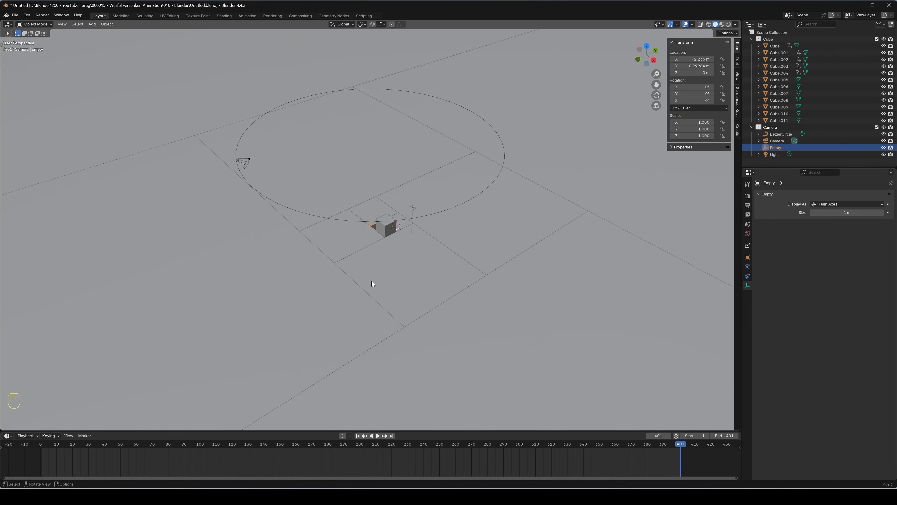
{"action": "middle_click_drag", "start_coordinate": [338, 252], "coordinate": [365, 256]}
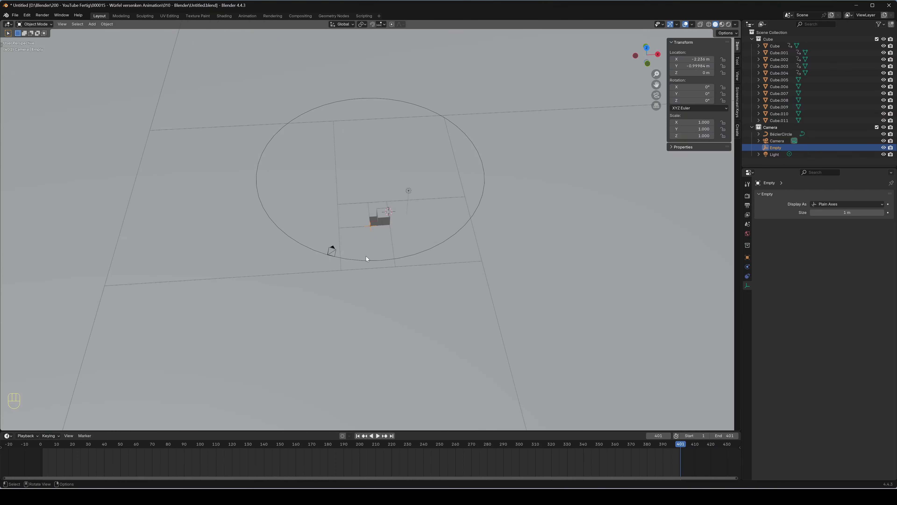
{"action": "left_click", "coordinate": [333, 253]}
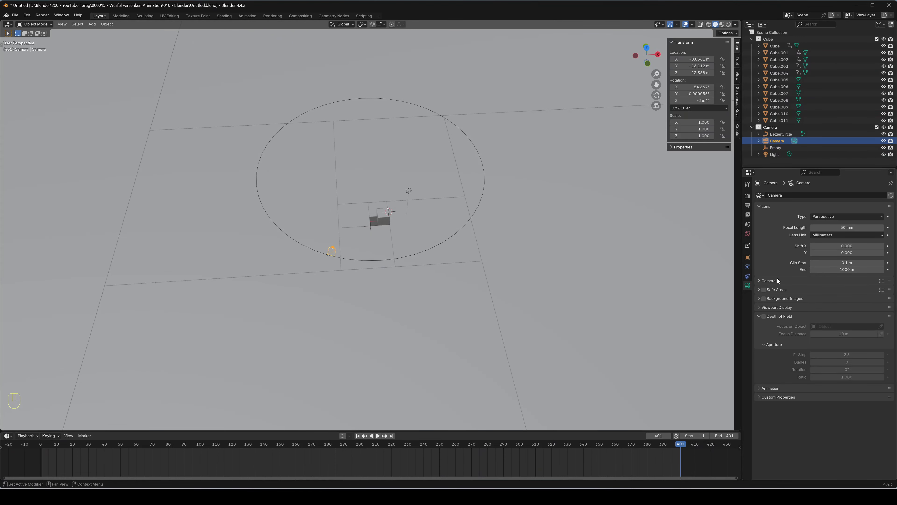
{"action": "left_click", "coordinate": [747, 276]}
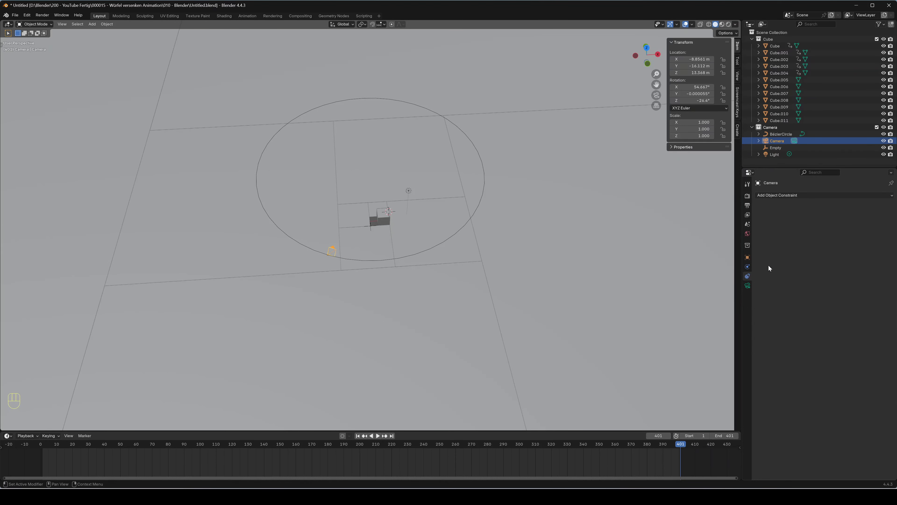
{"action": "left_click", "coordinate": [824, 197]}
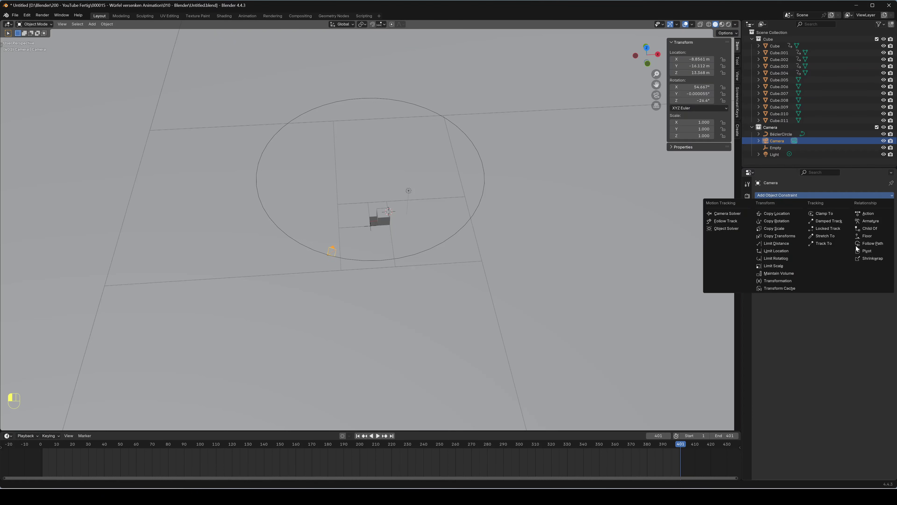
{"action": "left_click", "coordinate": [873, 244]}
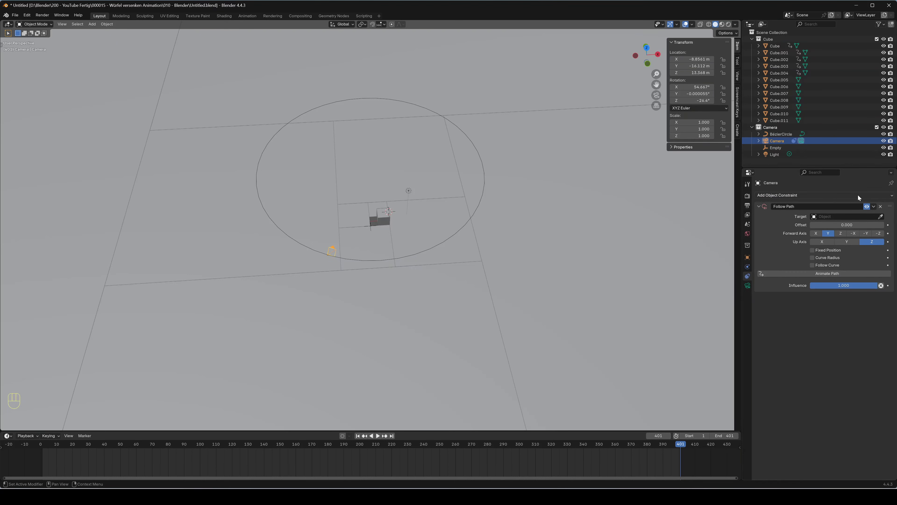
{"action": "left_click", "coordinate": [880, 216]}
{"action": "left_click", "coordinate": [786, 133]}
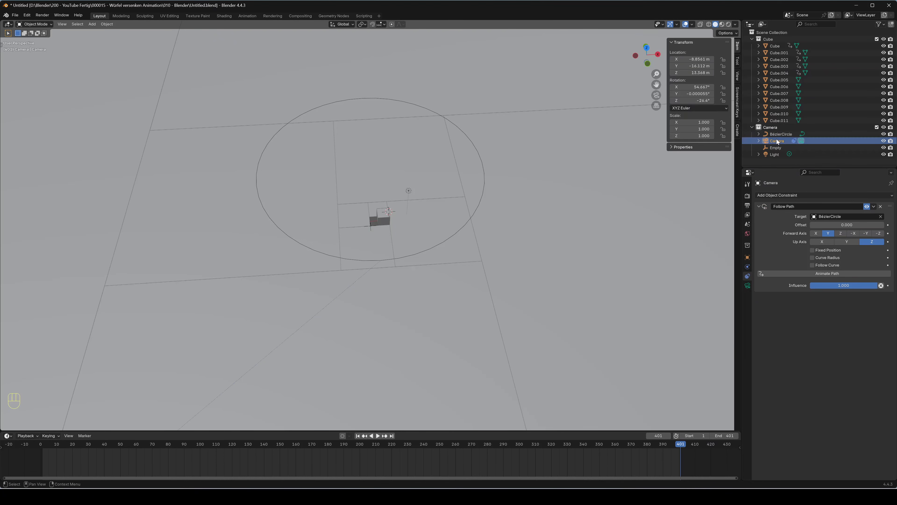
Step: Set the camera's X, Y and Z location to 0 m so it sits on the Bézier circle
{"action": "scroll", "coordinate": [370, 252], "scroll_direction": "down", "scroll_amount": 12}
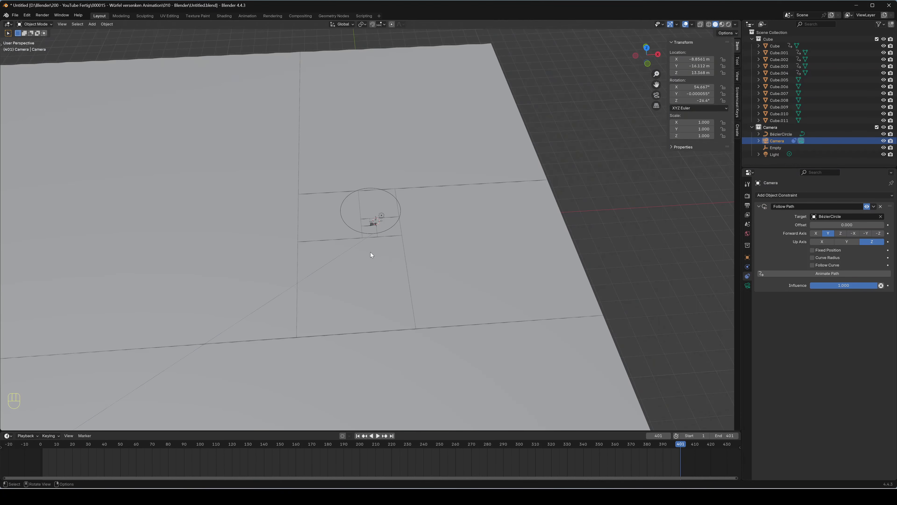
{"action": "scroll", "coordinate": [359, 273], "scroll_direction": "up", "scroll_amount": 2}
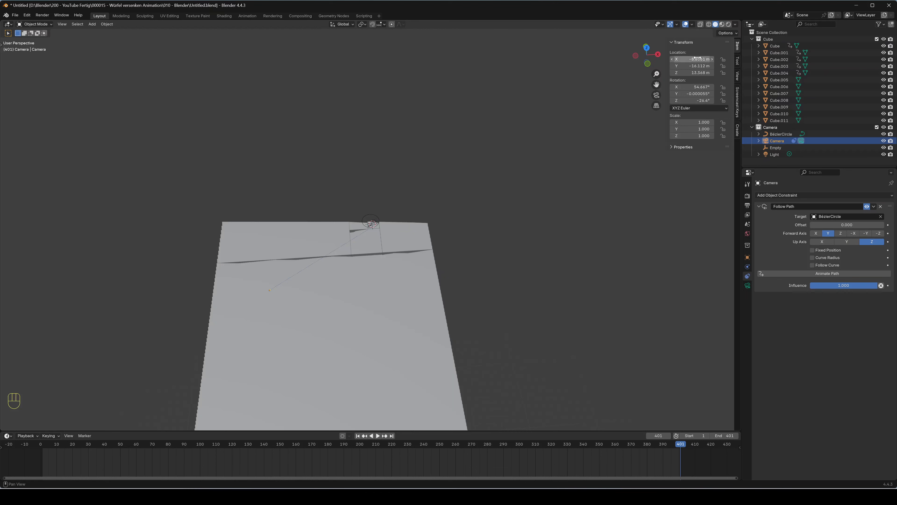
{"action": "left_click_drag", "start_coordinate": [698, 59], "coordinate": [698, 73]}
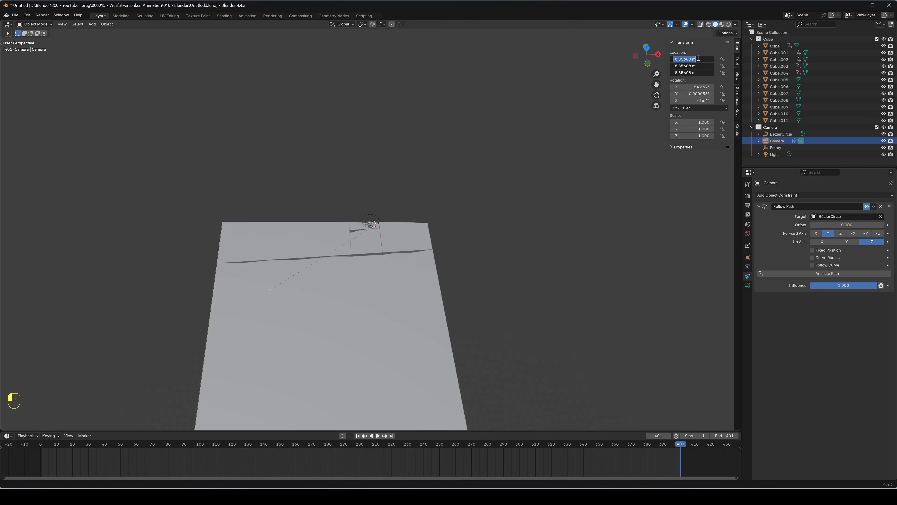
{"action": "type", "text": "0"}
{"action": "key", "text": "Return"}
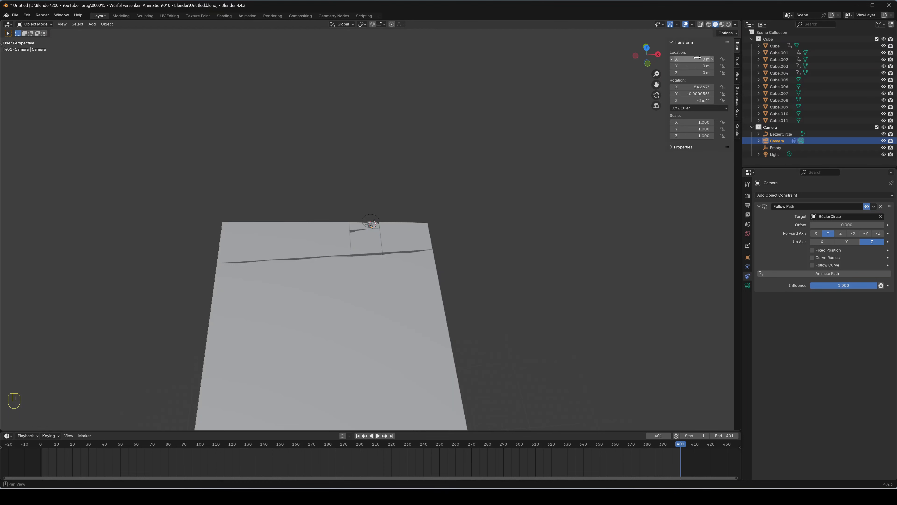
Step: Set the camera's X, Y and Z rotation to 0°
{"action": "scroll", "coordinate": [390, 255], "scroll_direction": "up", "scroll_amount": 10}
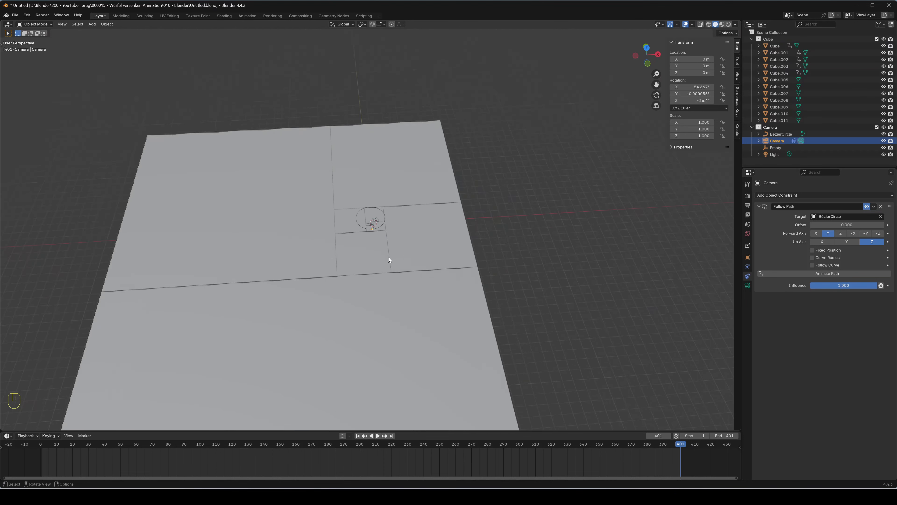
{"action": "scroll", "coordinate": [391, 253], "scroll_direction": "up", "scroll_amount": 3}
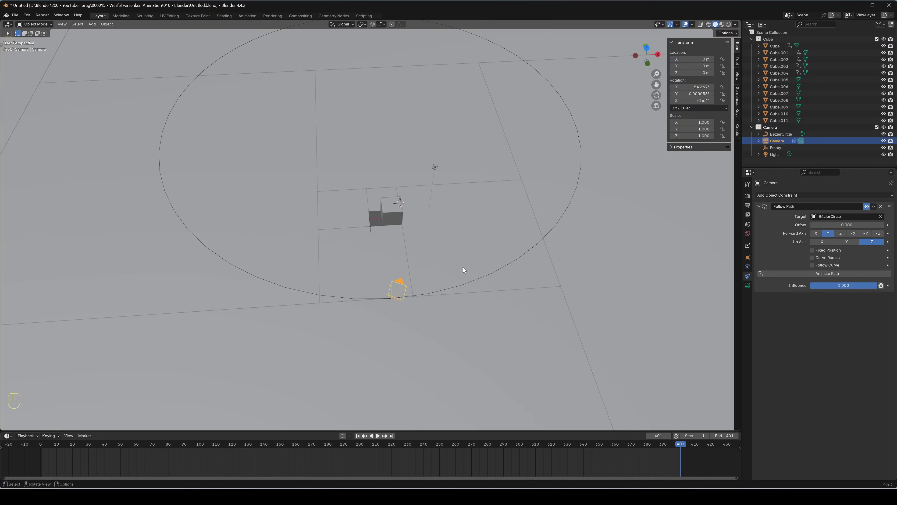
{"action": "left_click_drag", "start_coordinate": [697, 87], "coordinate": [698, 100]}
{"action": "type", "text": "0"}
{"action": "key", "text": "Return"}
Step: Shift the camera along the Bézier circle by setting the Follow Path offset to -5.2
{"action": "middle_click_drag", "start_coordinate": [430, 264], "coordinate": [425, 293], "text": "shift"}
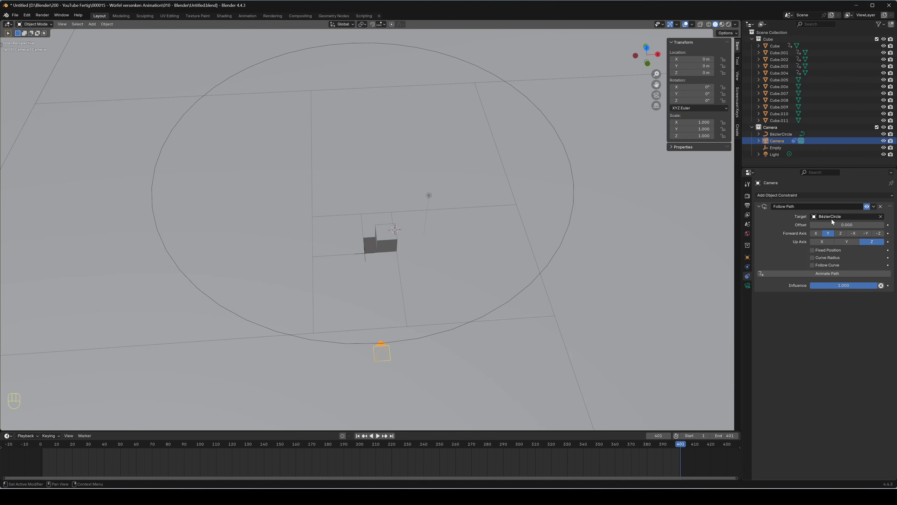
{"action": "left_click_drag", "start_coordinate": [847, 224], "coordinate": [775, 224]}
Step: Add a Track To constraint to the camera with the Empty as its target, working from the camera's view
{"action": "key", "text": "KP_0"}
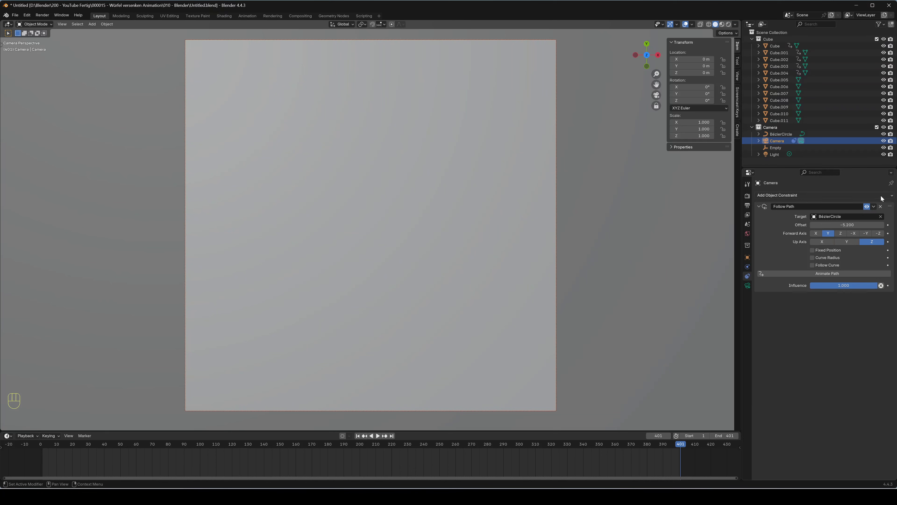
{"action": "left_click", "coordinate": [795, 196]}
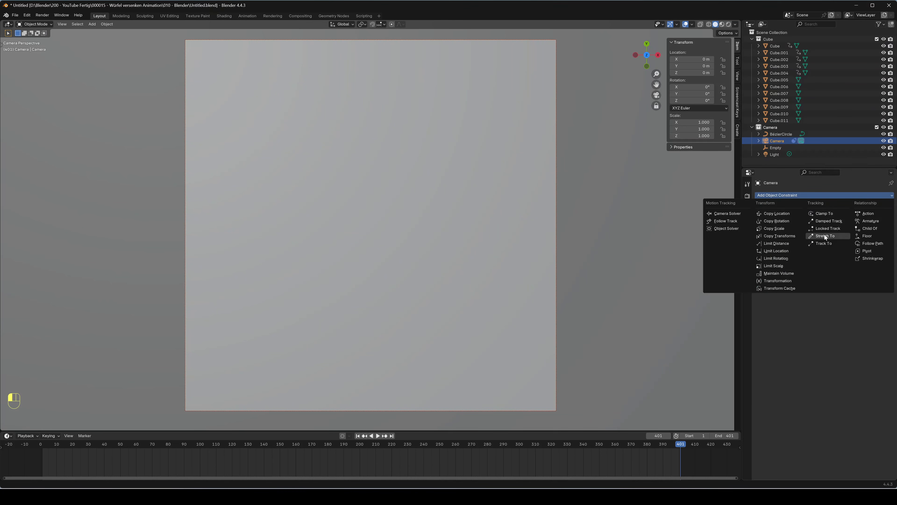
{"action": "left_click", "coordinate": [825, 242]}
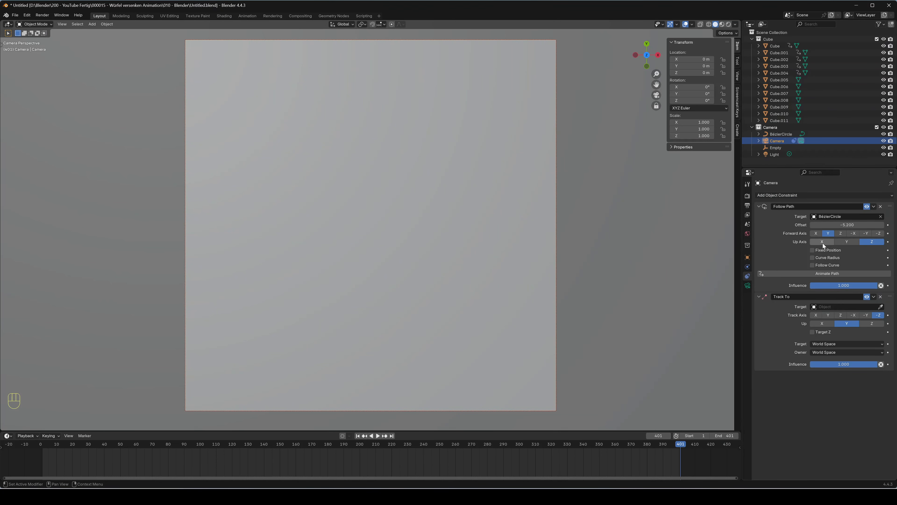
{"action": "left_click", "coordinate": [880, 307]}
{"action": "left_click", "coordinate": [779, 147]}
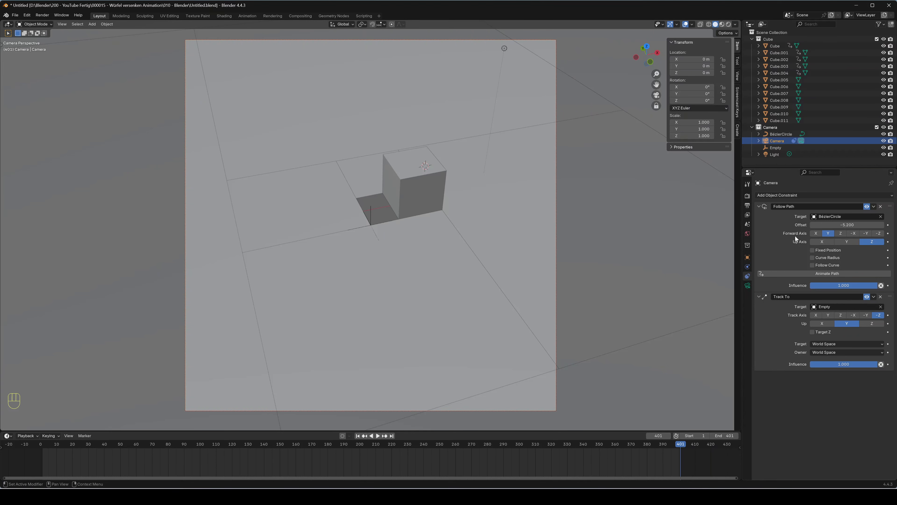
Step: Try out the camera's orbit around the empty by varying the Follow Path offset, then reset the offset to 0
{"action": "left_click_drag", "start_coordinate": [847, 224], "coordinate": [525, 225]}
{"action": "left_click", "coordinate": [834, 225]}
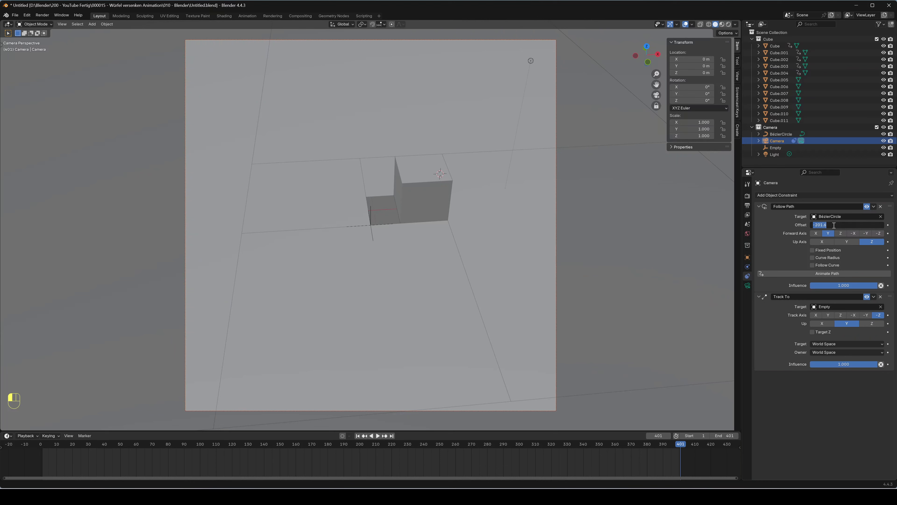
{"action": "type", "text": "0"}
{"action": "key", "text": "Return"}
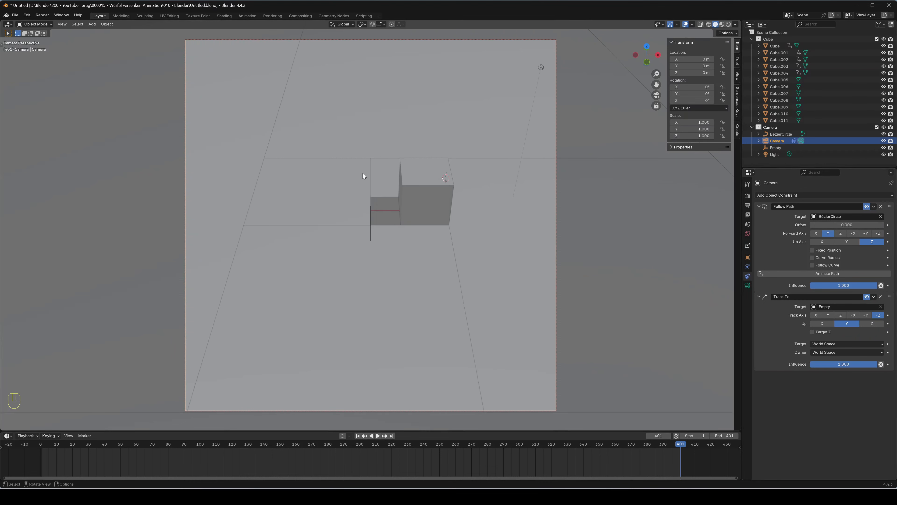
Step: Set the camera's Follow Path offset to -7.4, compare frames 1 and 401, and keyframe the offset at frame 401
{"action": "left_click_drag", "start_coordinate": [841, 225], "coordinate": [816, 225]}
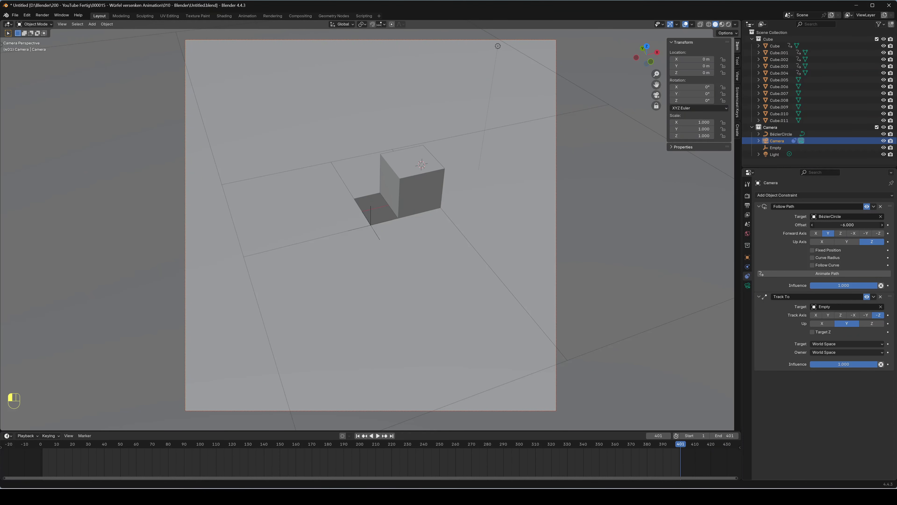
{"action": "left_click_drag", "start_coordinate": [816, 225], "coordinate": [814, 225]}
{"action": "left_click_drag", "start_coordinate": [815, 225], "coordinate": [808, 225]}
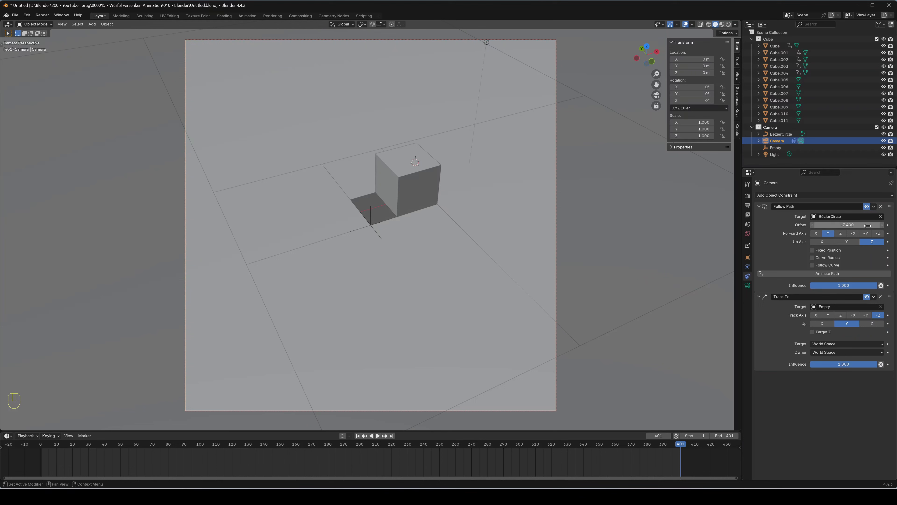
{"action": "left_click", "coordinate": [42, 445]}
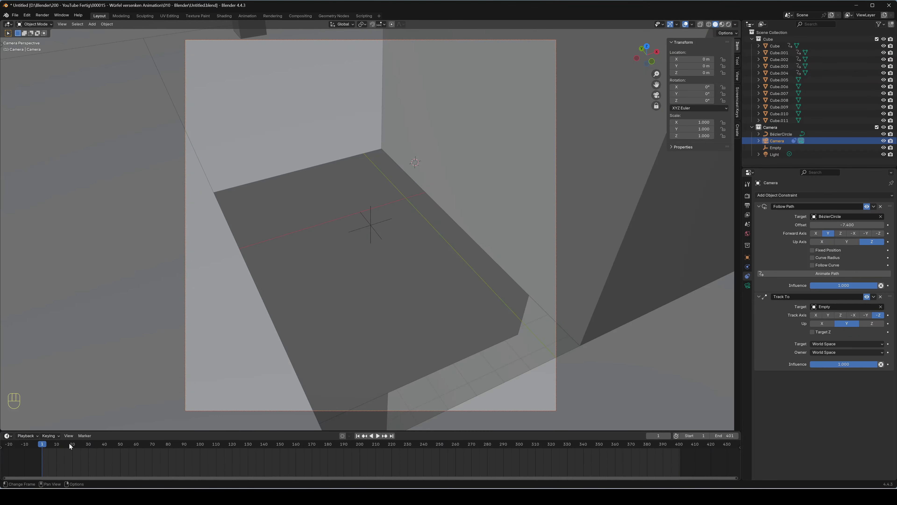
{"action": "left_click", "coordinate": [680, 445]}
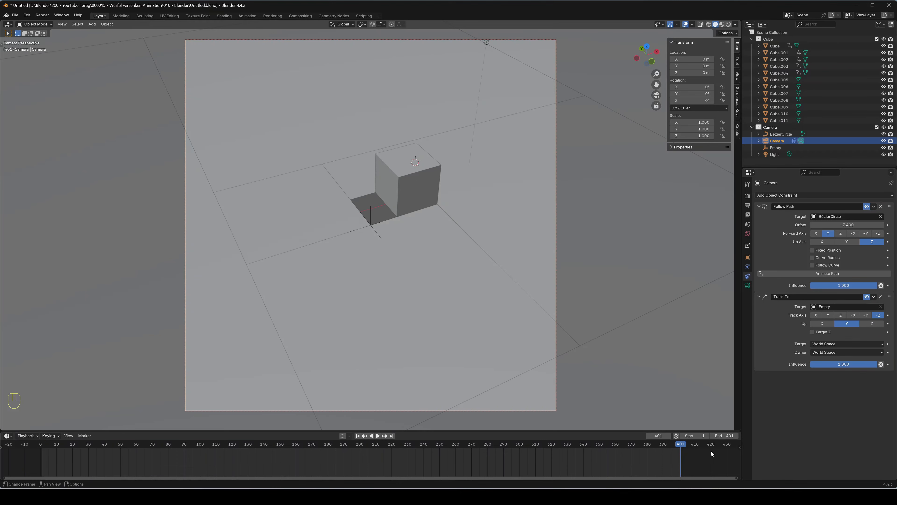
{"action": "left_click", "coordinate": [888, 227]}
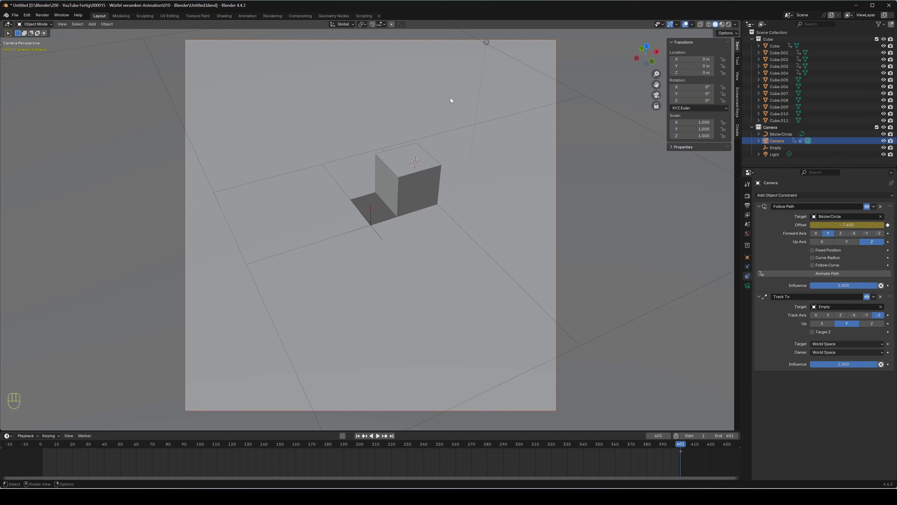
Step: Preview the scene in rendered shading and move the light to about X -2.99 m, Y 3.71 m, Z 4.97 m
{"action": "left_click", "coordinate": [728, 25]}
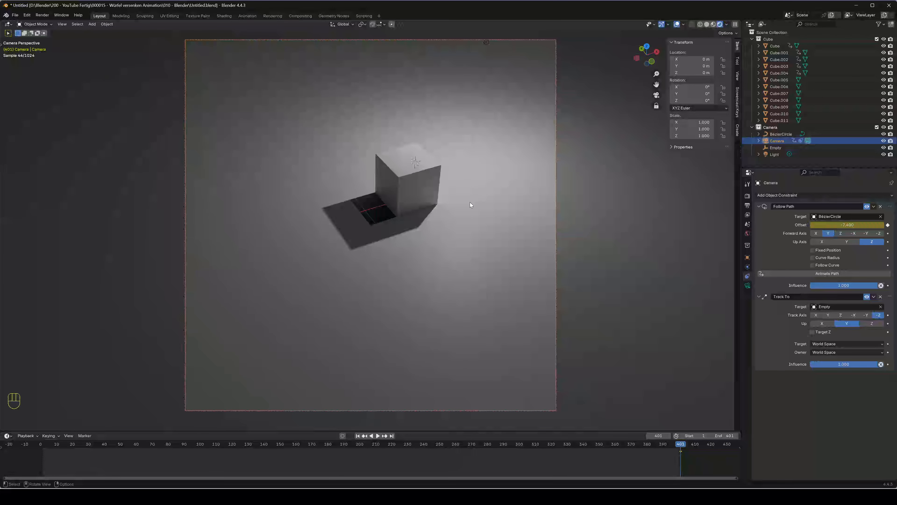
{"action": "left_click", "coordinate": [485, 43]}
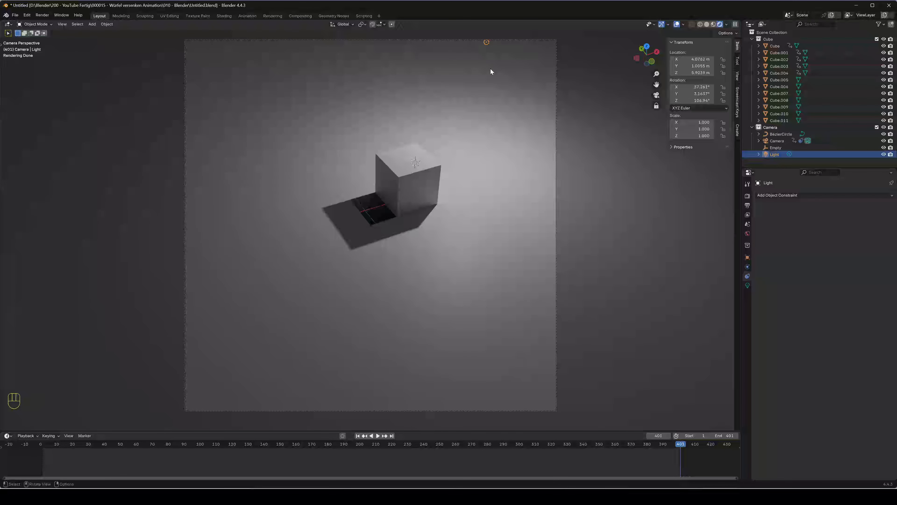
{"action": "key", "text": "g"}
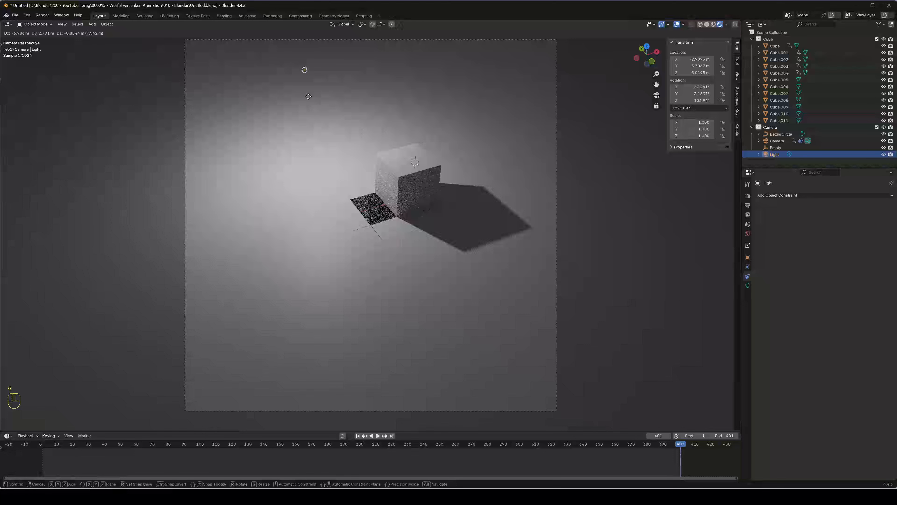
{"action": "left_click", "coordinate": [307, 98]}
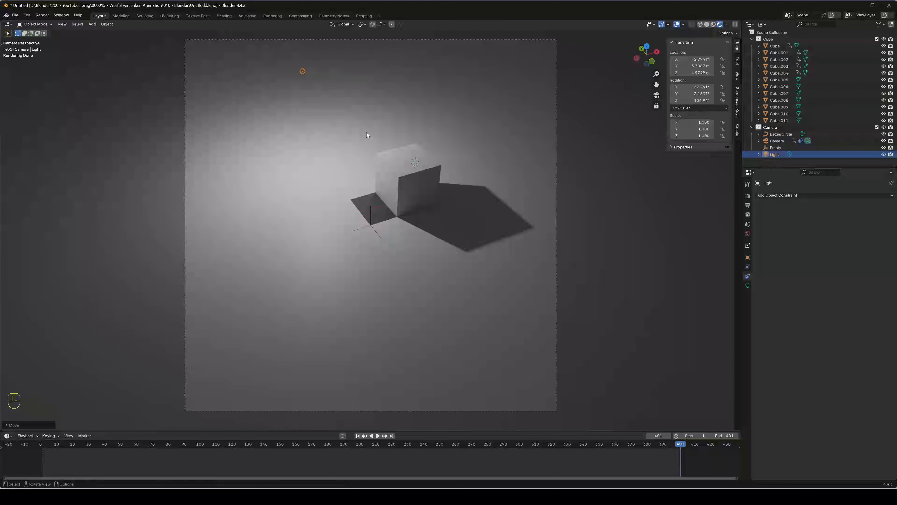
Step: Set the output resolution scale to 200% and save the Blender file
{"action": "left_click", "coordinate": [747, 197]}
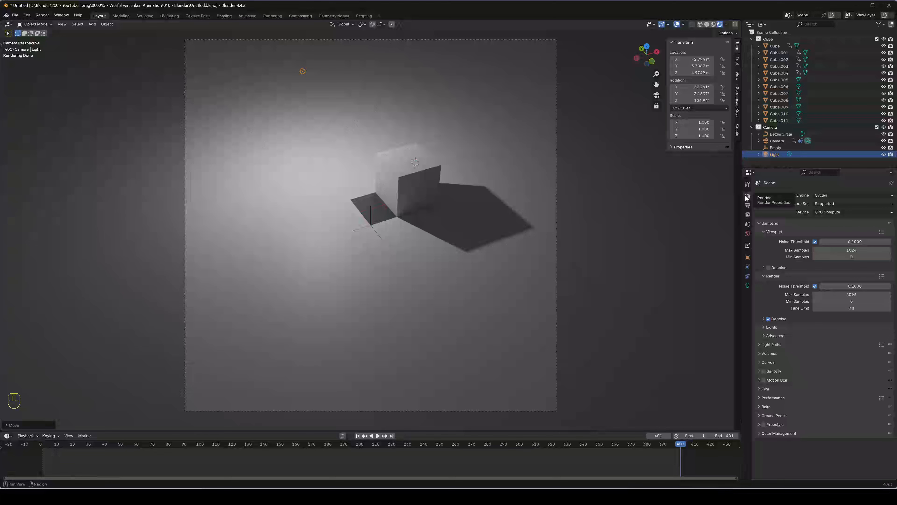
{"action": "left_click", "coordinate": [748, 206]}
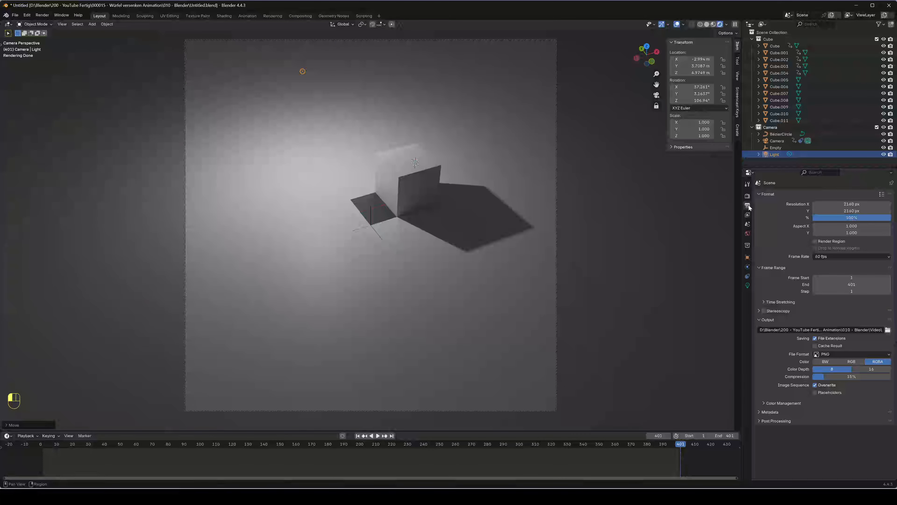
{"action": "left_click", "coordinate": [855, 218]}
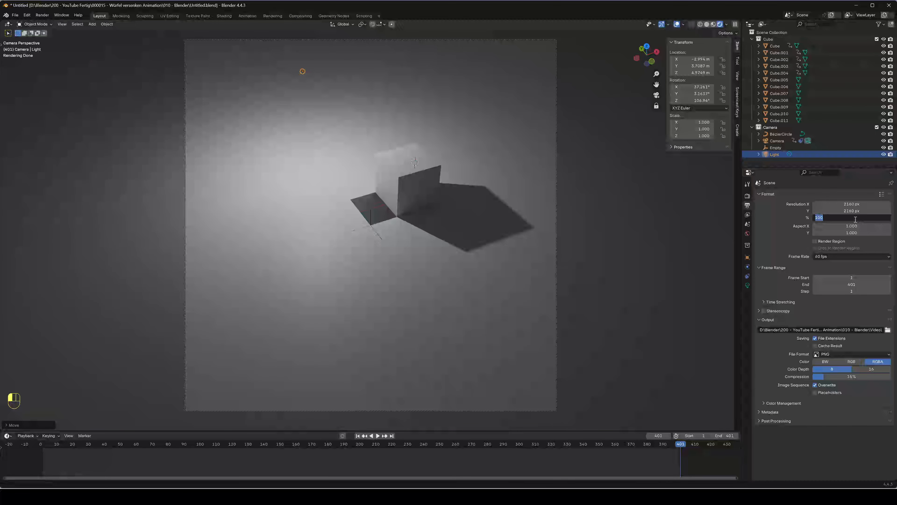
{"action": "type", "text": "200"}
{"action": "left_click", "coordinate": [856, 221]}
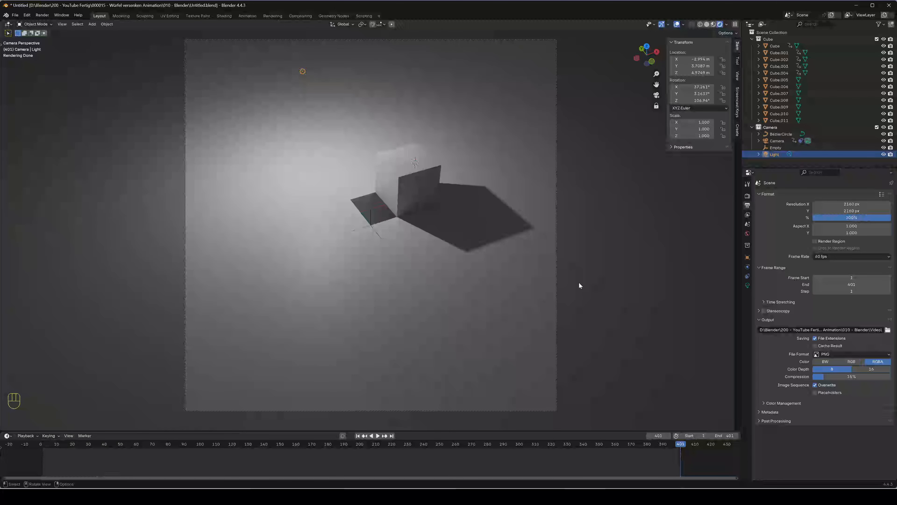
{"action": "left_click", "coordinate": [15, 16]}
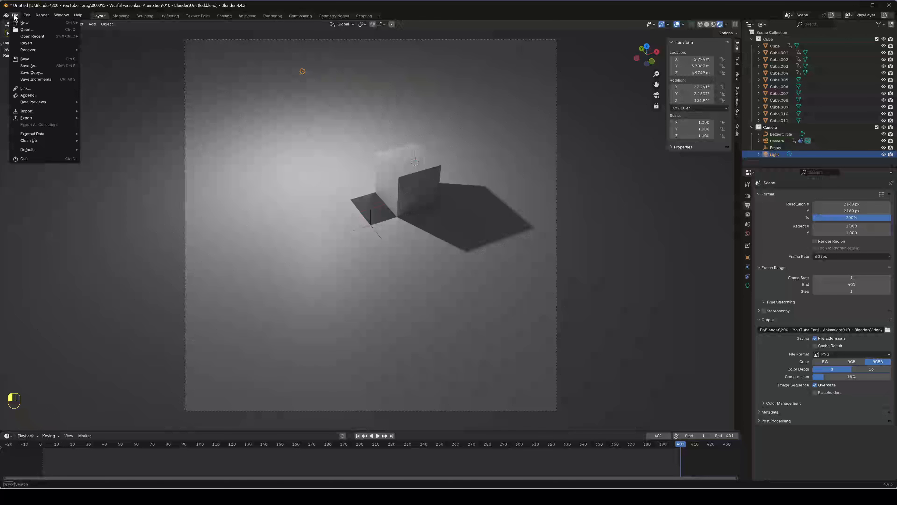
{"action": "left_click", "coordinate": [26, 59]}
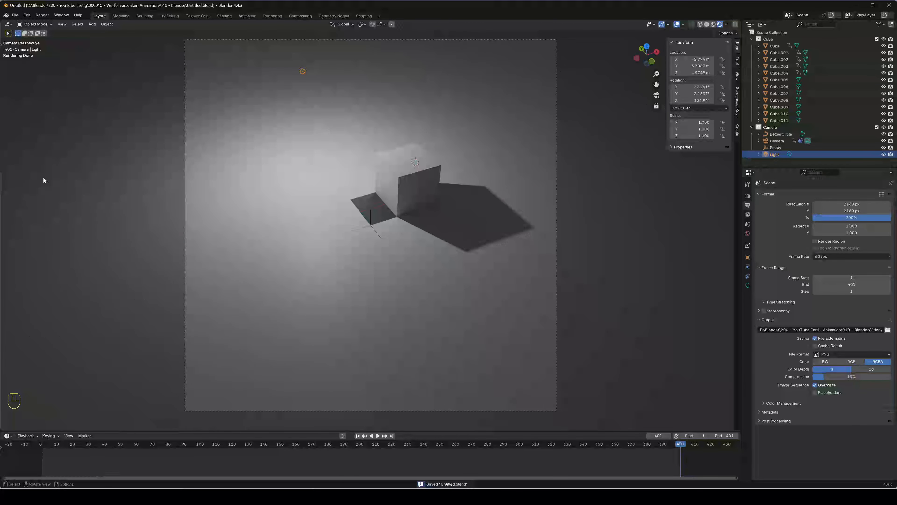
Step: Render frame 401 as a still, save the image as "Ref 01.png" in the 010 - Blender folder, and close the render window
{"action": "key", "text": "F12"}
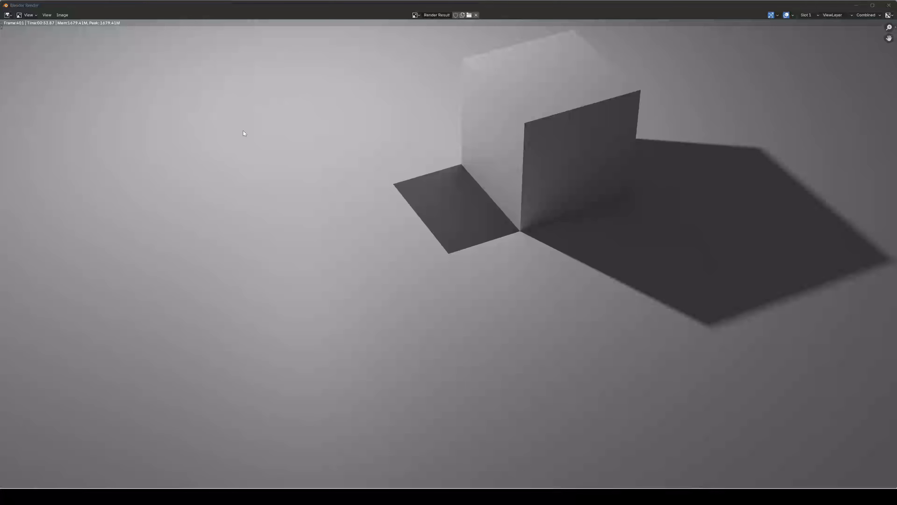
{"action": "left_click", "coordinate": [61, 14]}
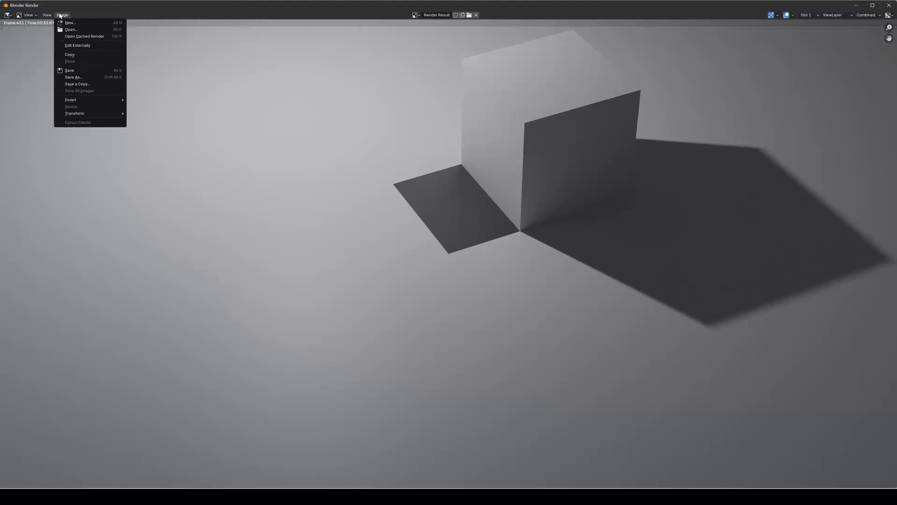
{"action": "left_click", "coordinate": [74, 78]}
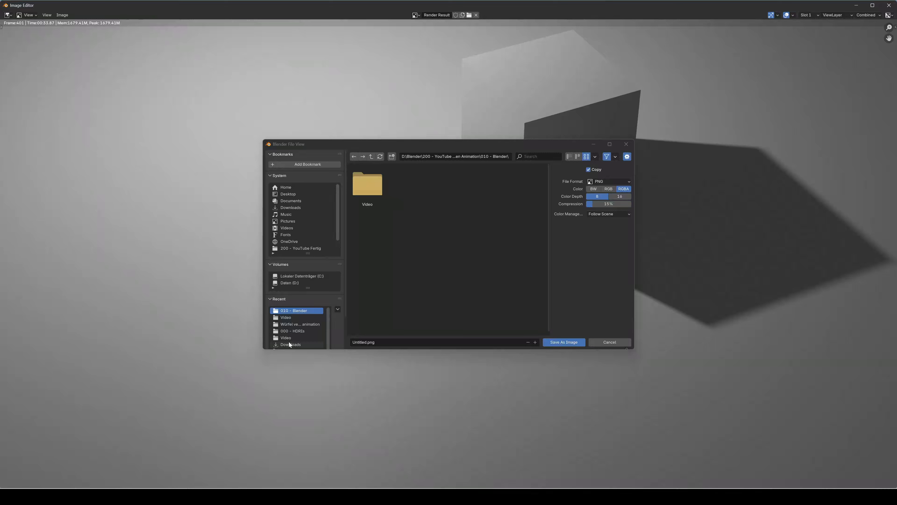
{"action": "double_click", "coordinate": [359, 341]}
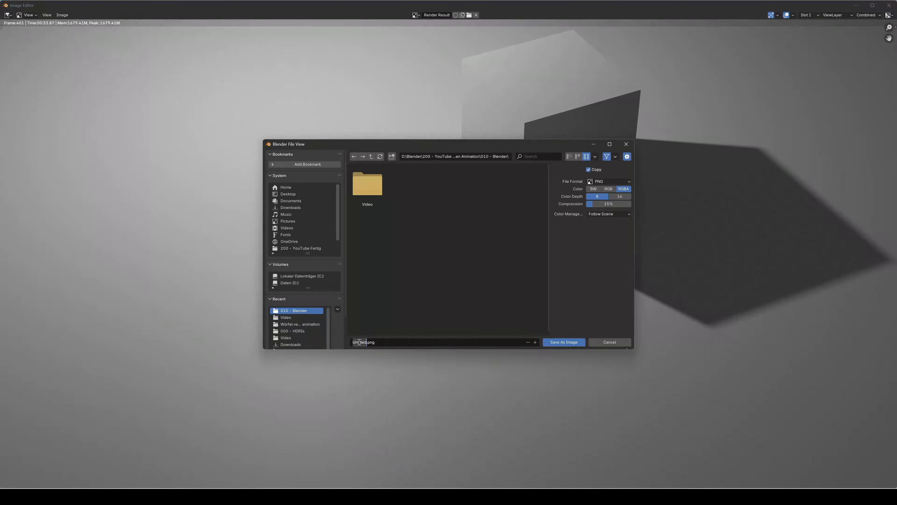
{"action": "type", "text": "Ref 01"}
{"action": "key", "text": "Return"}
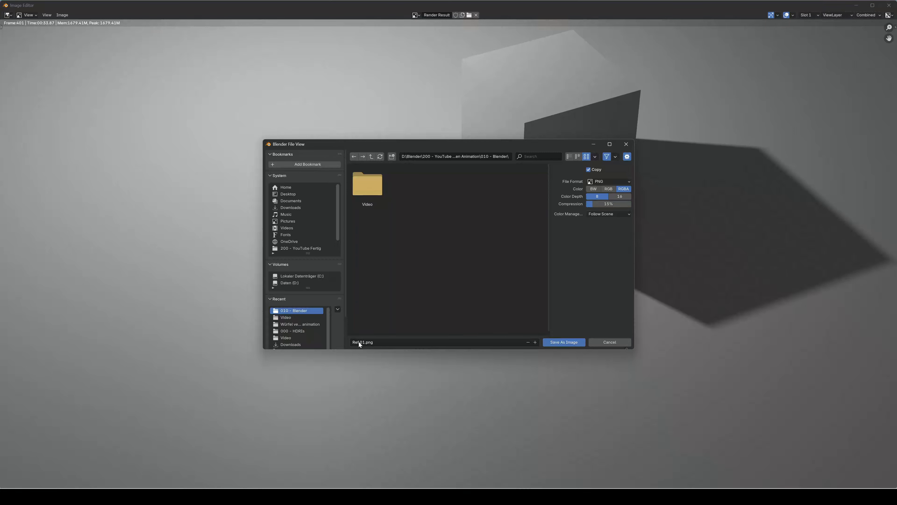
{"action": "left_click", "coordinate": [564, 342]}
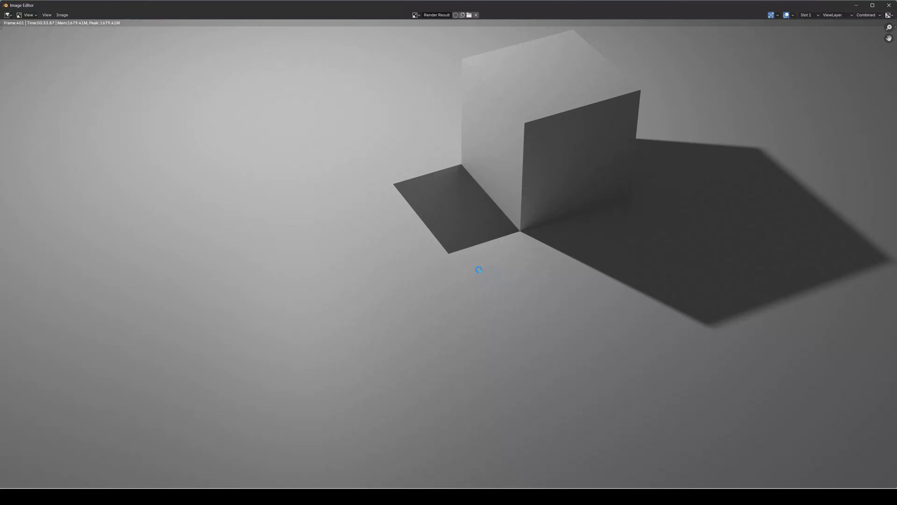
{"action": "left_click", "coordinate": [889, 5]}
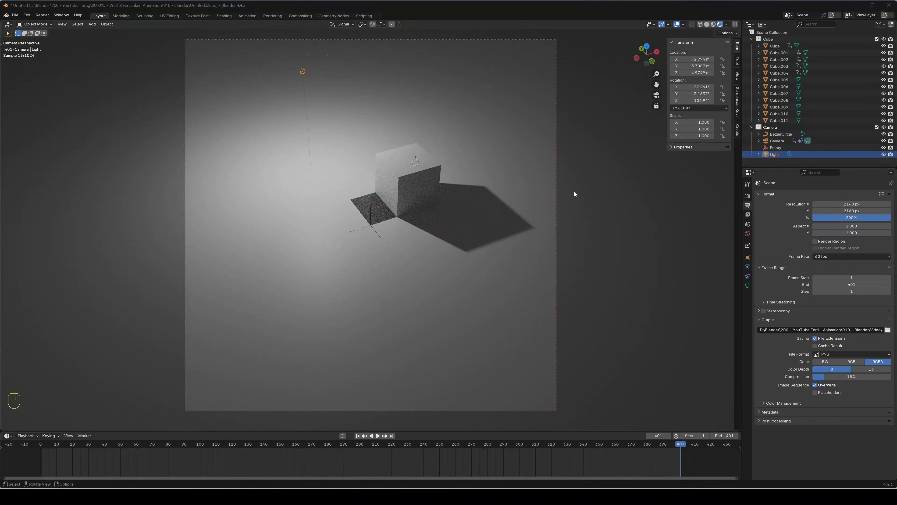
Step: Switch the viewport to solid shading and leave the camera view for a close look at the raised cube
{"action": "double_click", "coordinate": [499, 7]}
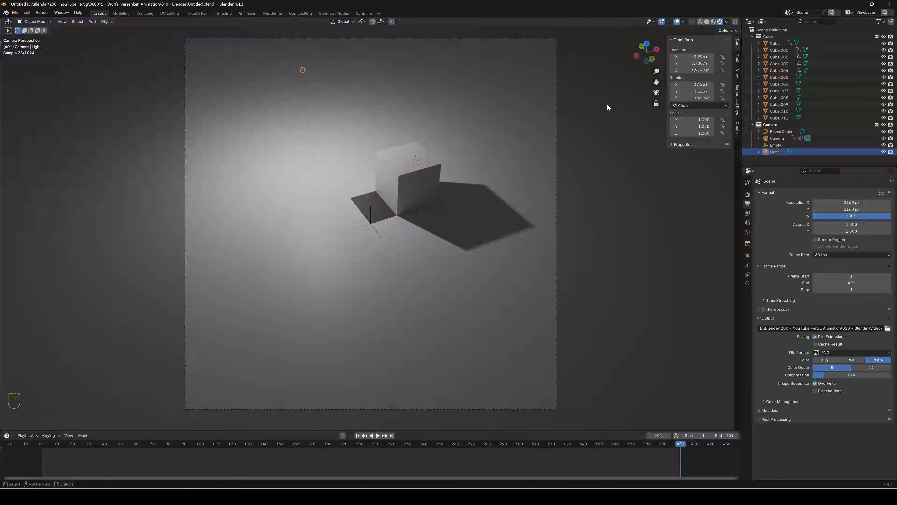
{"action": "left_click", "coordinate": [707, 23]}
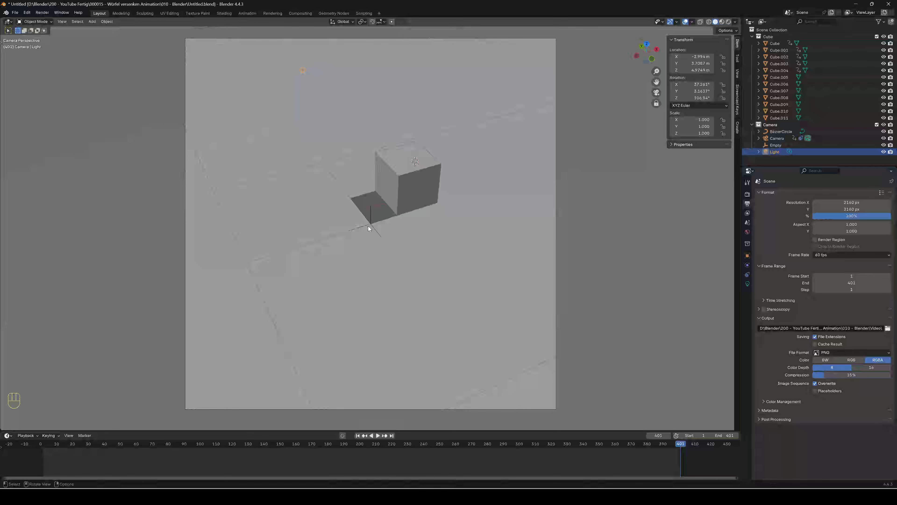
{"action": "key", "text": "KP_0"}
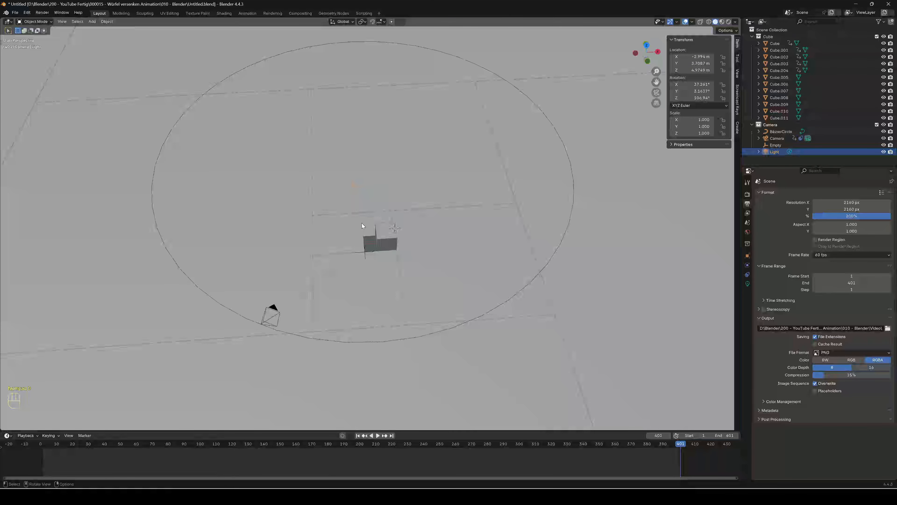
{"action": "scroll", "coordinate": [367, 266], "scroll_direction": "up", "scroll_amount": 4}
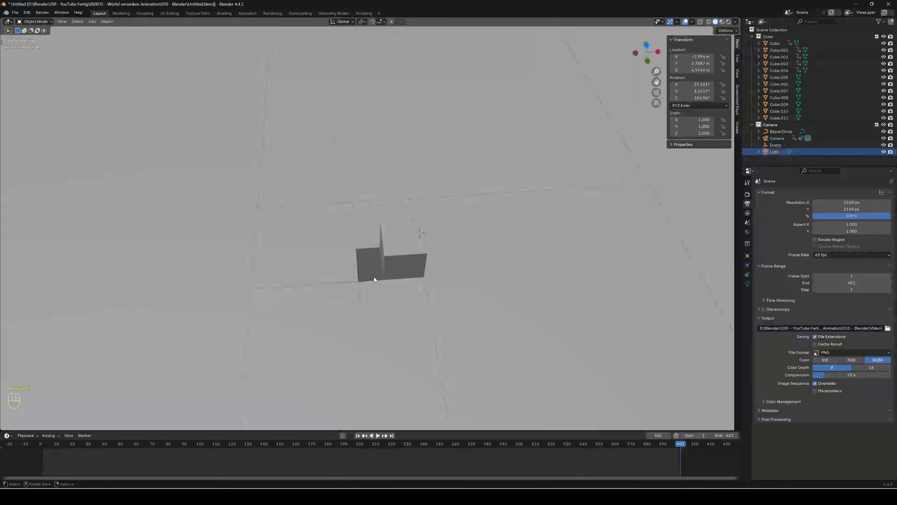
{"action": "scroll", "coordinate": [385, 256], "scroll_direction": "up", "scroll_amount": 2}
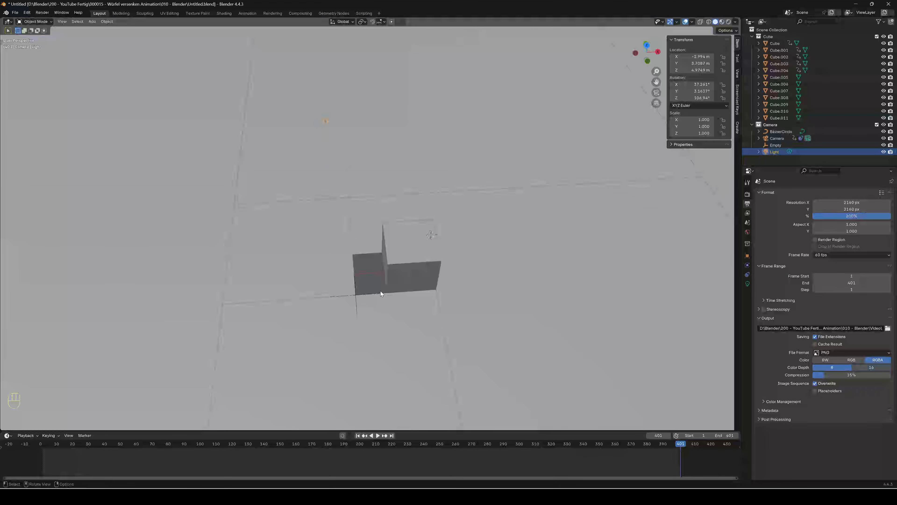
{"action": "scroll", "coordinate": [461, 333], "scroll_direction": "up", "scroll_amount": 5}
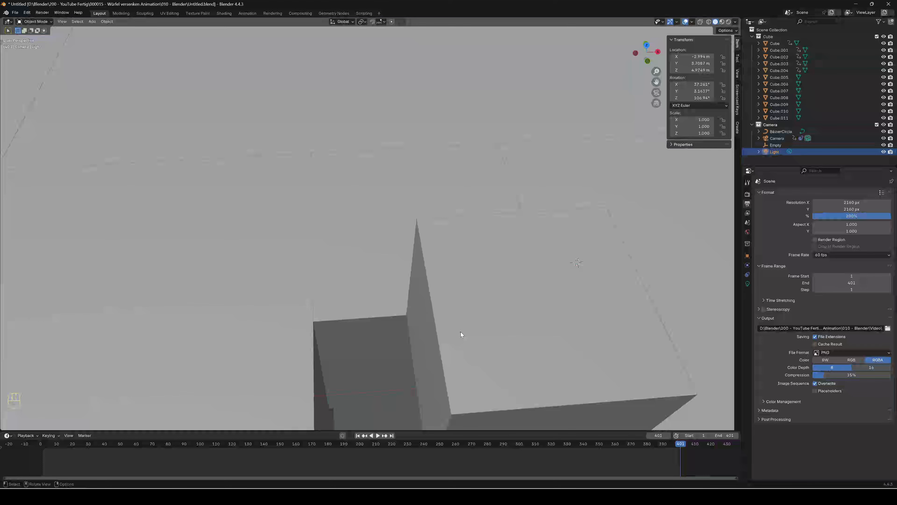
Step: Duplicate the raised cube's bottom edge beside the sunken square in place and separate the copy into its own object
{"action": "left_click", "coordinate": [460, 333]}
{"action": "middle_click_drag", "start_coordinate": [484, 404], "coordinate": [535, 322]}
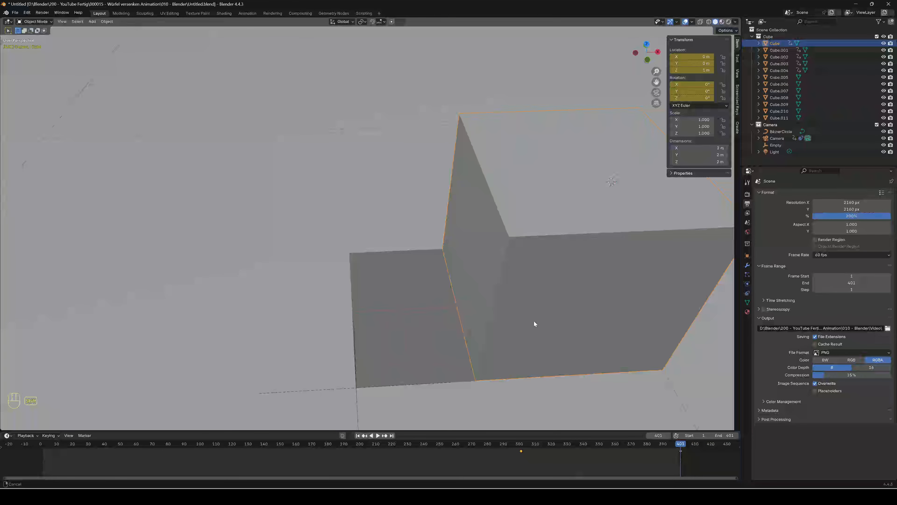
{"action": "key", "text": "Tab"}
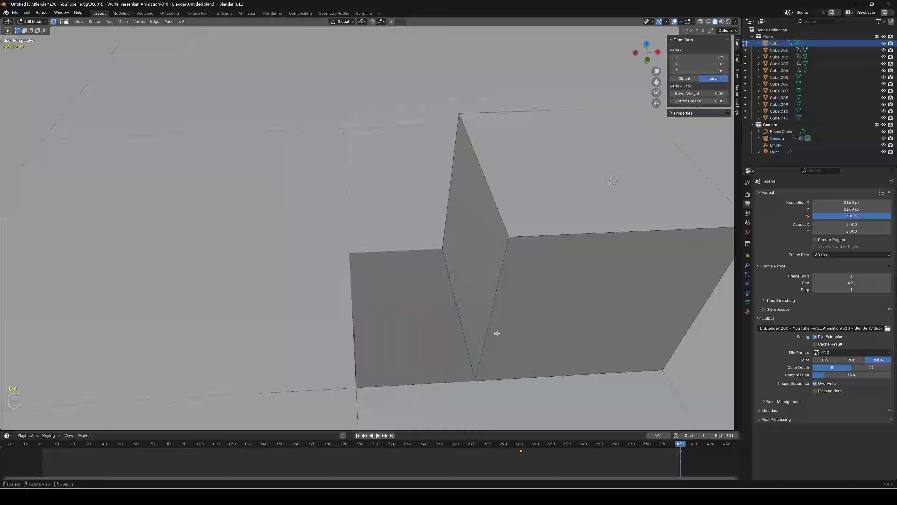
{"action": "left_click_drag", "start_coordinate": [428, 233], "coordinate": [478, 395]}
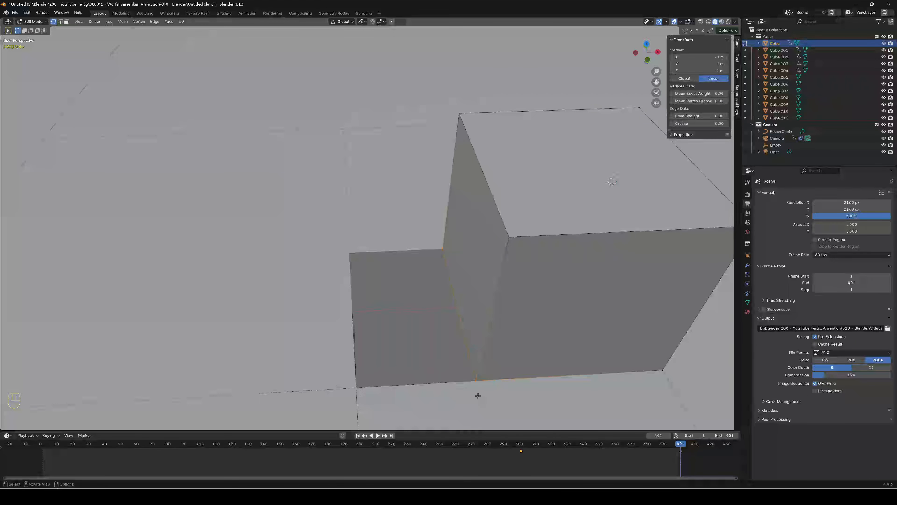
{"action": "mouse_move", "coordinate": [494, 405]}
{"action": "middle_mouse_down"}
{"action": "mouse_move", "coordinate": [457, 395]}
{"action": "mouse_move", "coordinate": [508, 399]}
{"action": "mouse_move", "coordinate": [493, 399]}
{"action": "middle_mouse_up"}
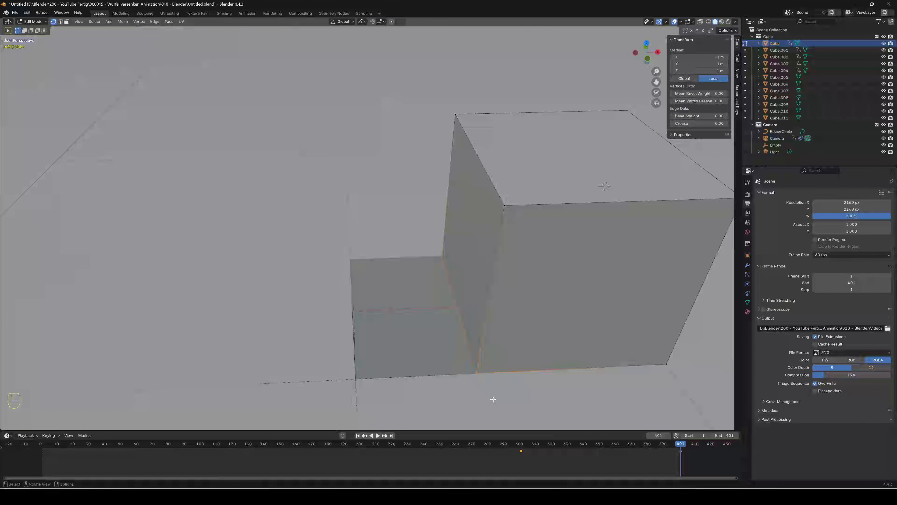
{"action": "key", "text": "shift"}
{"action": "key", "text": "shift+d"}
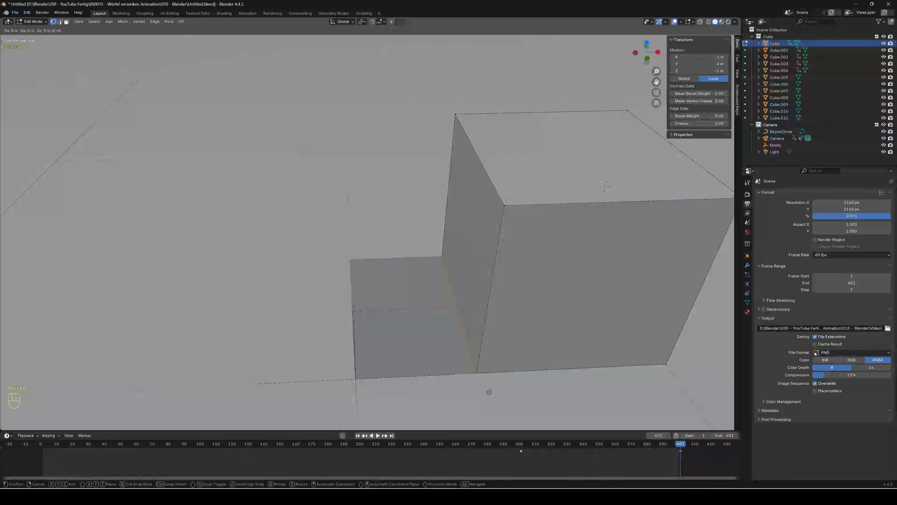
{"action": "right_click", "coordinate": [489, 392]}
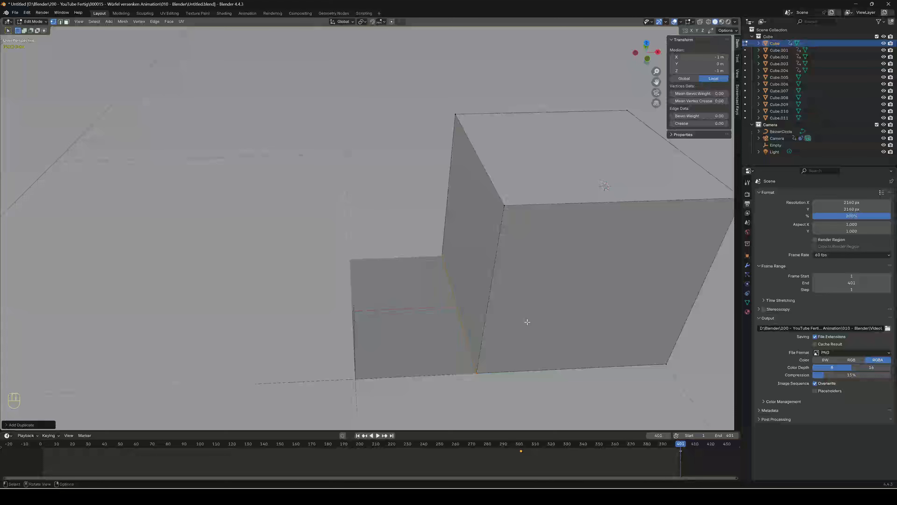
{"action": "key", "text": "p"}
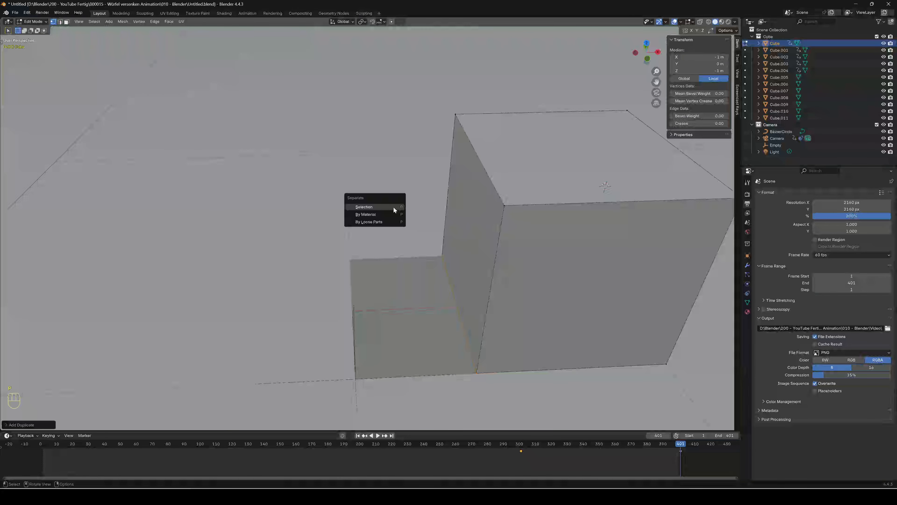
{"action": "left_click", "coordinate": [375, 207]}
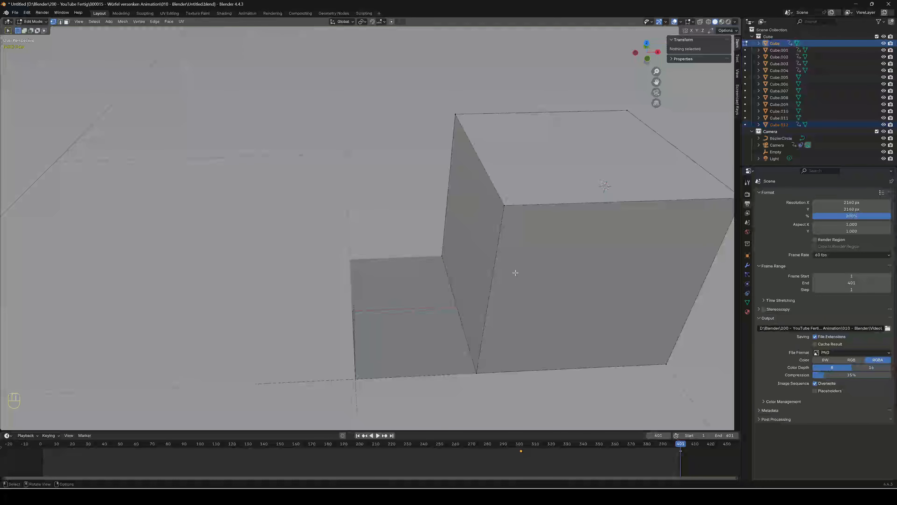
{"action": "key", "text": "Tab"}
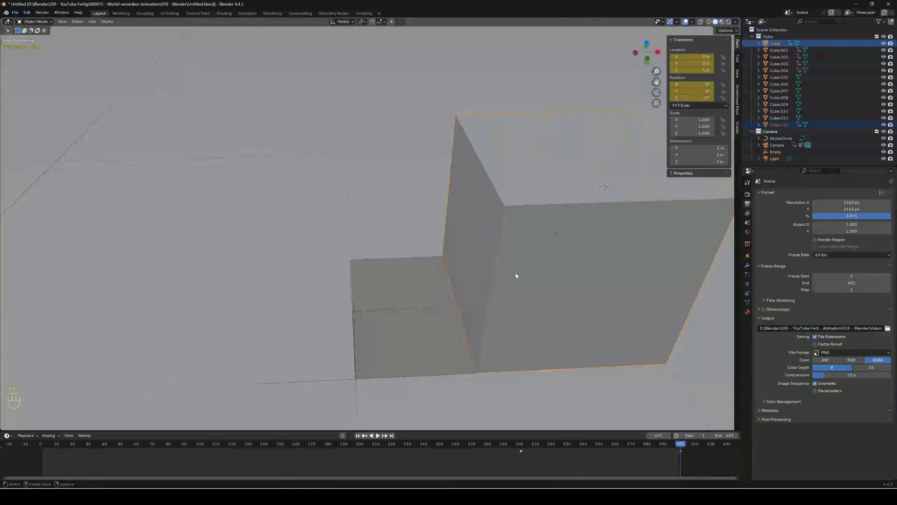
Step: Rename the separated edge object as "Ref"
{"action": "left_click", "coordinate": [782, 126]}
{"action": "double_click", "coordinate": [784, 125]}
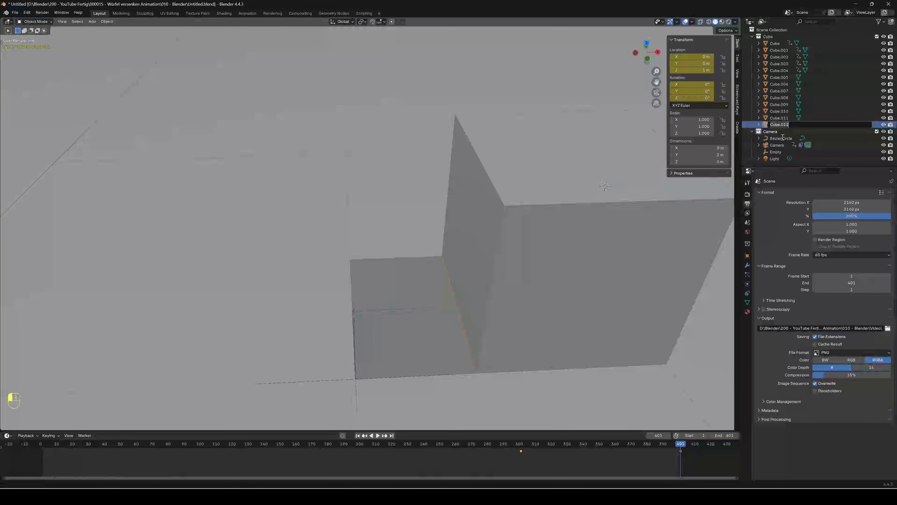
{"action": "key", "text": "shift"}
{"action": "type", "text": "Ref"}
{"action": "left_click", "coordinate": [783, 137]}
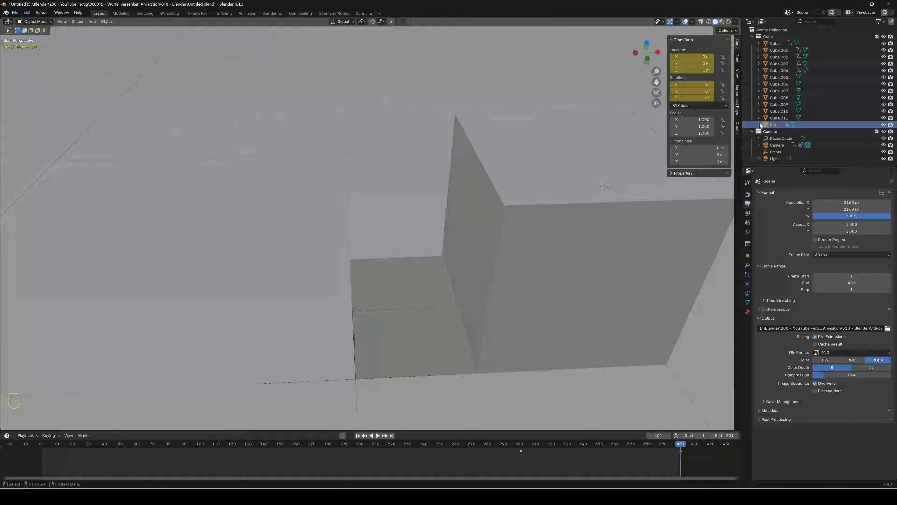
Step: Clear the animation data inherited by the Ref object
{"action": "left_click", "coordinate": [759, 125]}
{"action": "right_click", "coordinate": [785, 131]}
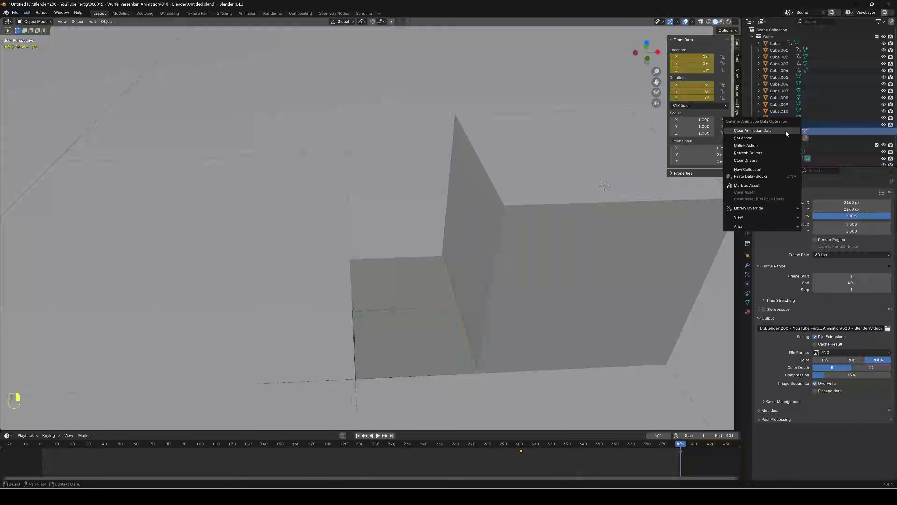
{"action": "left_click", "coordinate": [754, 131]}
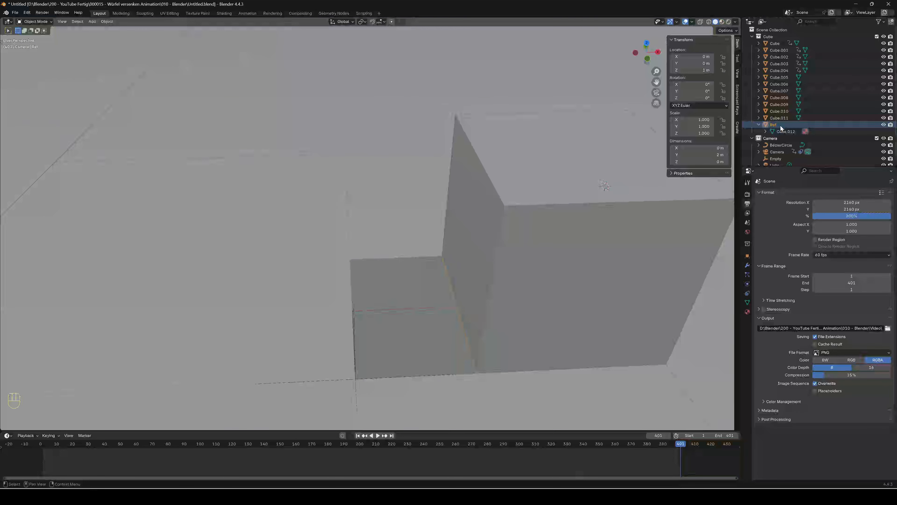
{"action": "left_click", "coordinate": [761, 125]}
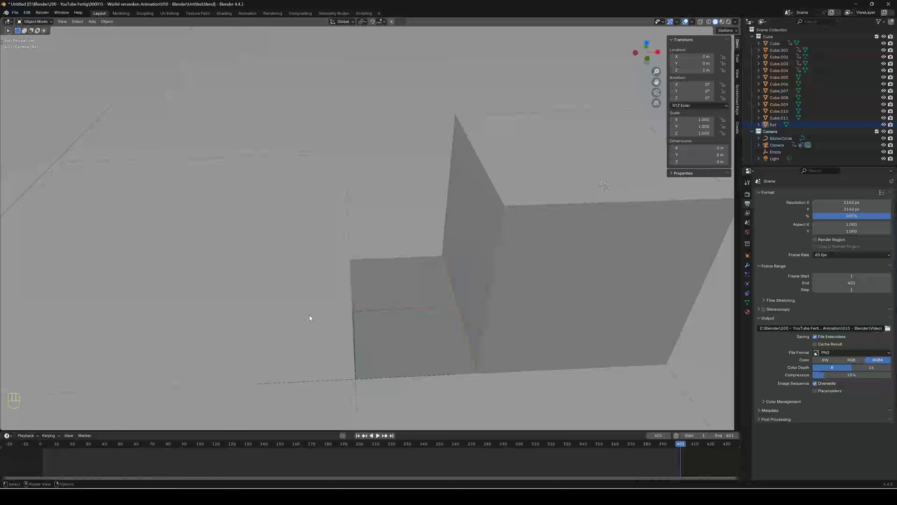
Step: Enter Edit Mode on the Ref edge object
{"action": "key", "text": "Tab"}
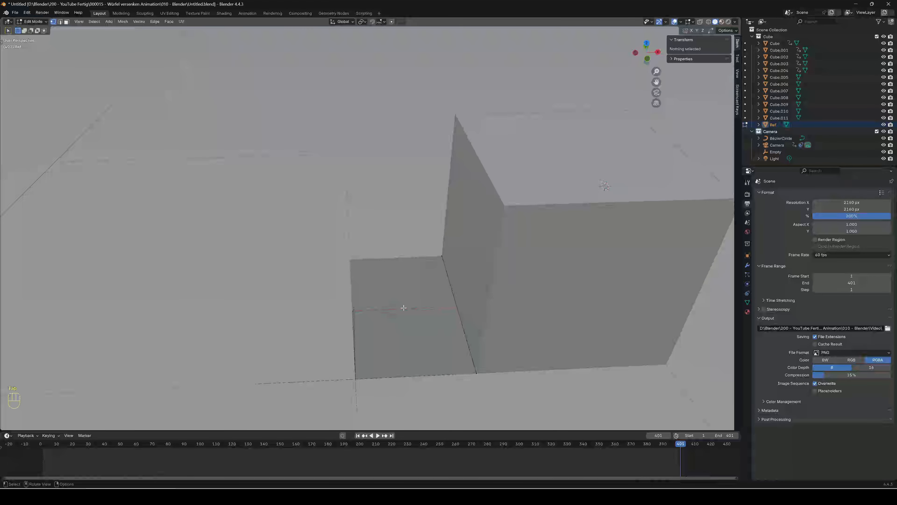
Step: Extrude the Ref mesh's edge at the base of the cube about -1.235 m along global X
{"action": "left_click_drag", "start_coordinate": [395, 235], "coordinate": [493, 412]}
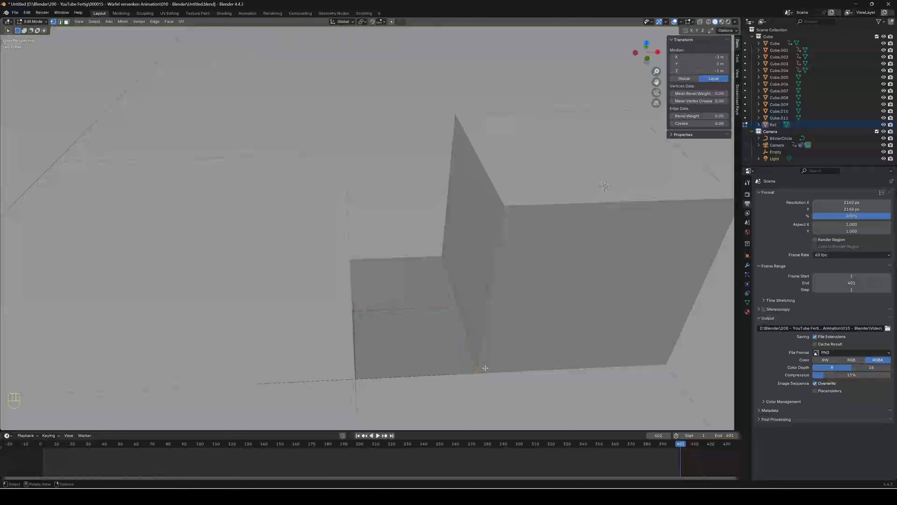
{"action": "key", "text": "e"}
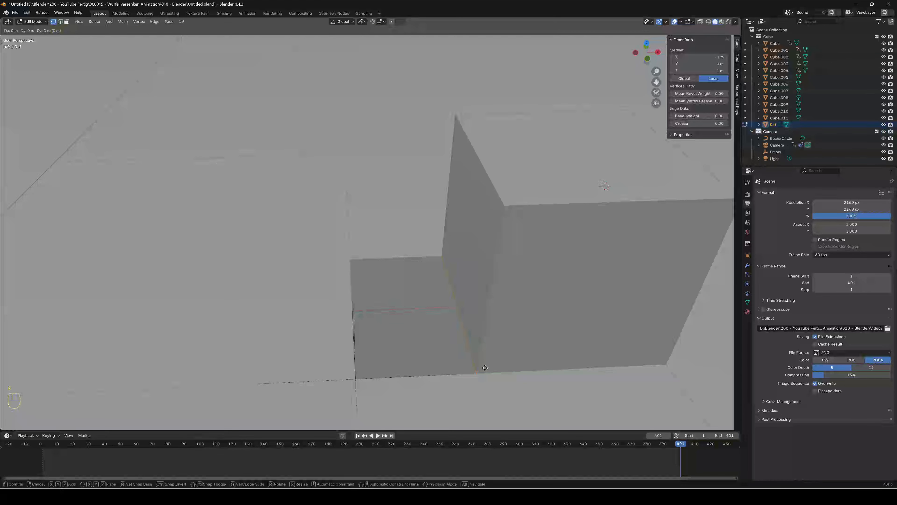
{"action": "key", "text": "x"}
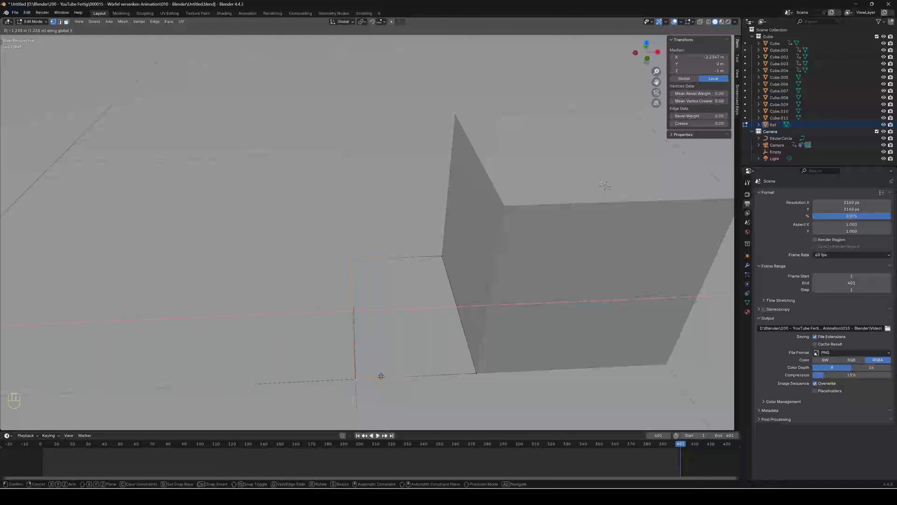
{"action": "left_click", "coordinate": [381, 376]}
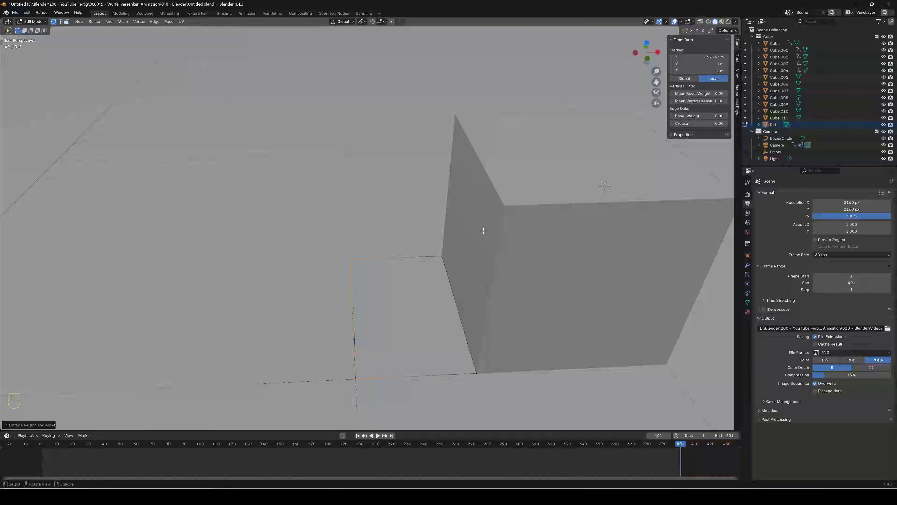
Step: From the top view, move the extruded edge about -0.0013 m along X onto the neighbouring block's edge, and return to Object Mode
{"action": "key", "text": "KP_7"}
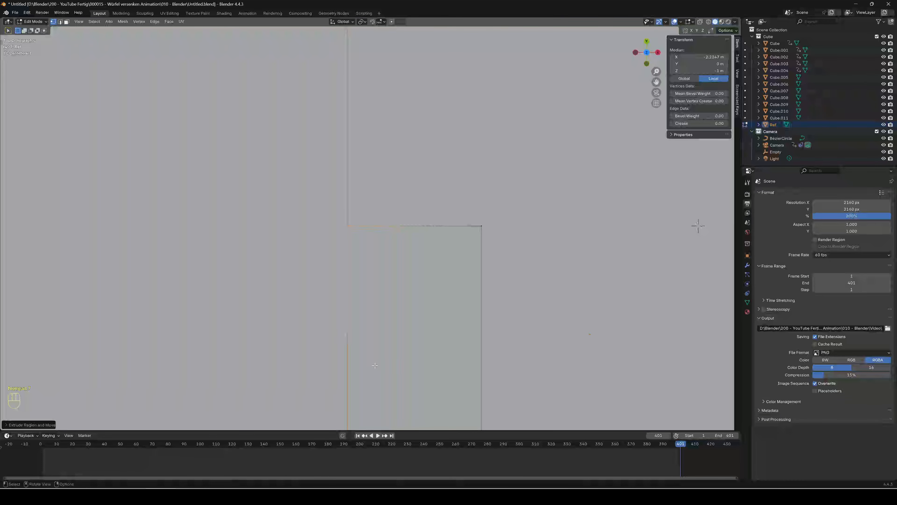
{"action": "middle_click_drag", "start_coordinate": [396, 404], "coordinate": [403, 296], "text": "shift"}
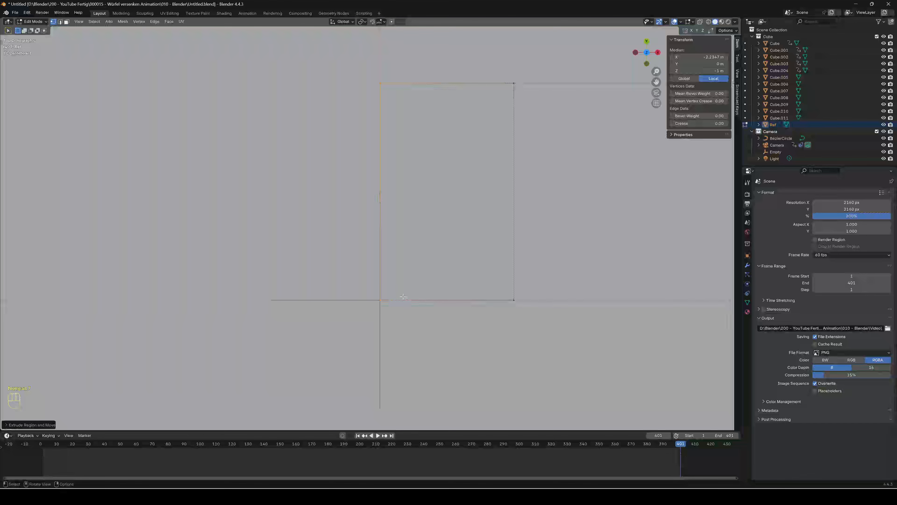
{"action": "scroll", "coordinate": [512, 331], "scroll_direction": "up", "scroll_amount": 8}
{"action": "middle_click_drag", "start_coordinate": [516, 333], "coordinate": [365, 181], "text": "shift"}
{"action": "scroll", "coordinate": [329, 227], "scroll_direction": "up", "scroll_amount": 2}
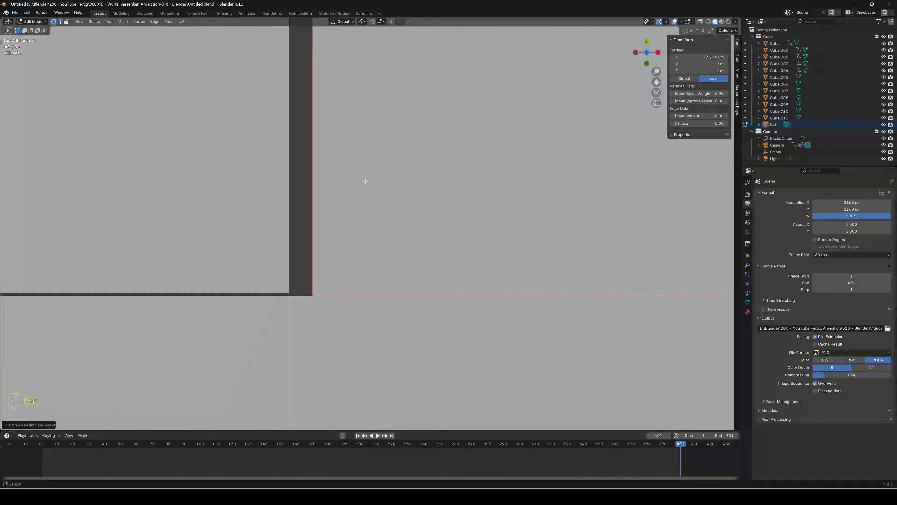
{"action": "scroll", "coordinate": [366, 232], "scroll_direction": "up", "scroll_amount": 3}
{"action": "middle_click_drag", "start_coordinate": [367, 233], "coordinate": [357, 228], "text": "shift"}
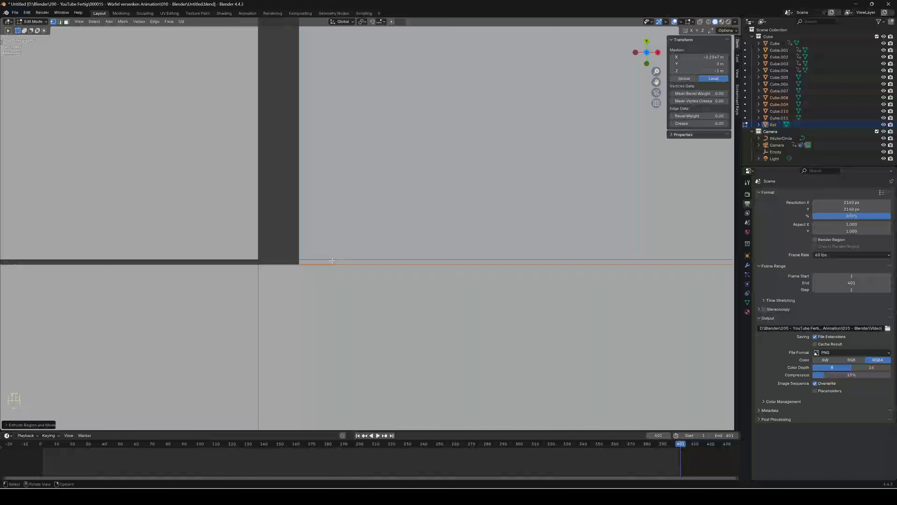
{"action": "key", "text": "g"}
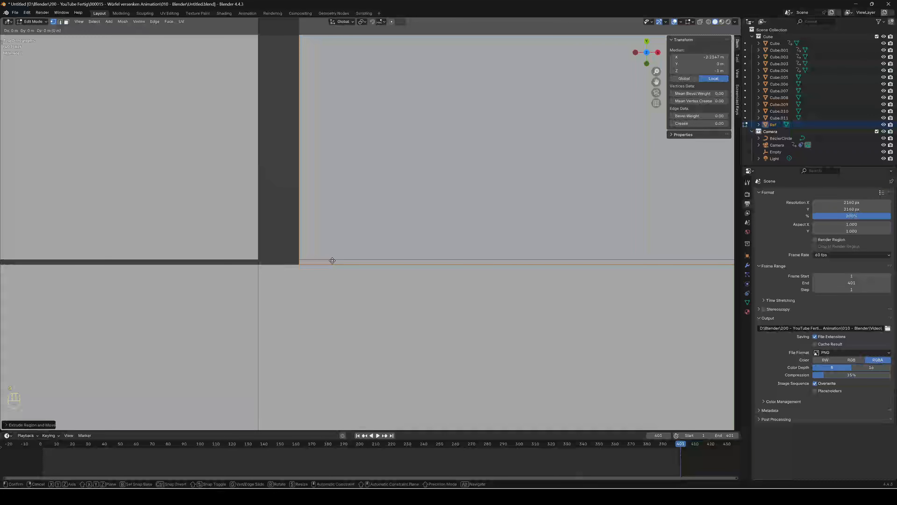
{"action": "key", "text": "x"}
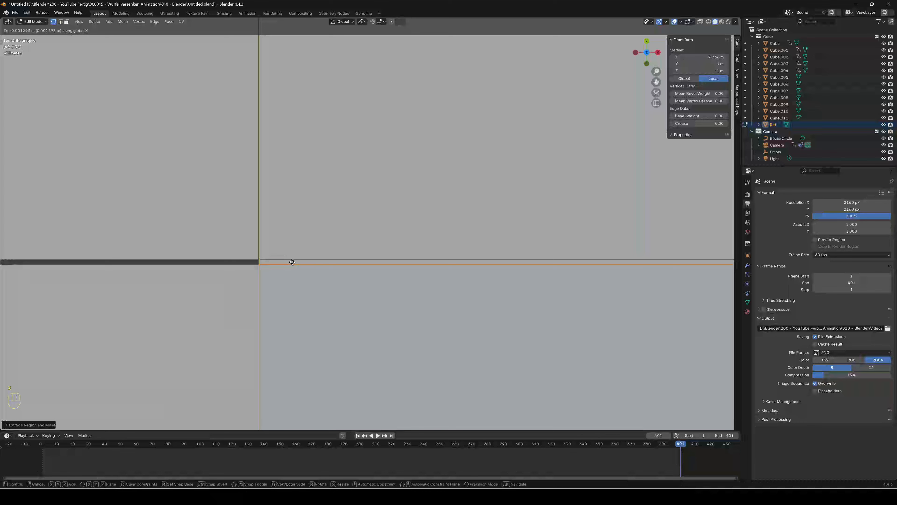
{"action": "left_click", "coordinate": [292, 262]}
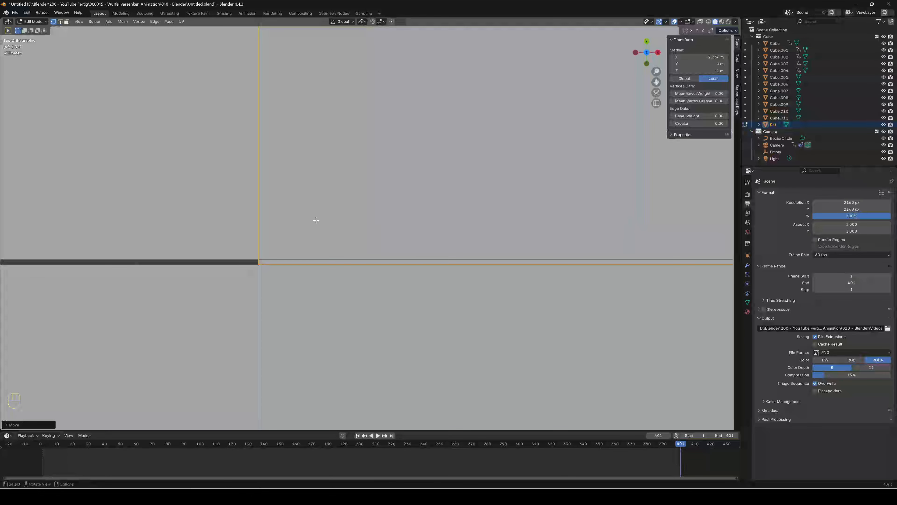
{"action": "scroll", "coordinate": [415, 209], "scroll_direction": "down", "scroll_amount": 7}
{"action": "mouse_move", "coordinate": [414, 209]}
{"action": "middle_mouse_down"}
{"action": "mouse_move", "coordinate": [406, 222]}
{"action": "mouse_move", "coordinate": [385, 215]}
{"action": "mouse_move", "coordinate": [448, 199]}
{"action": "mouse_move", "coordinate": [450, 244]}
{"action": "mouse_move", "coordinate": [419, 226]}
{"action": "middle_mouse_up"}
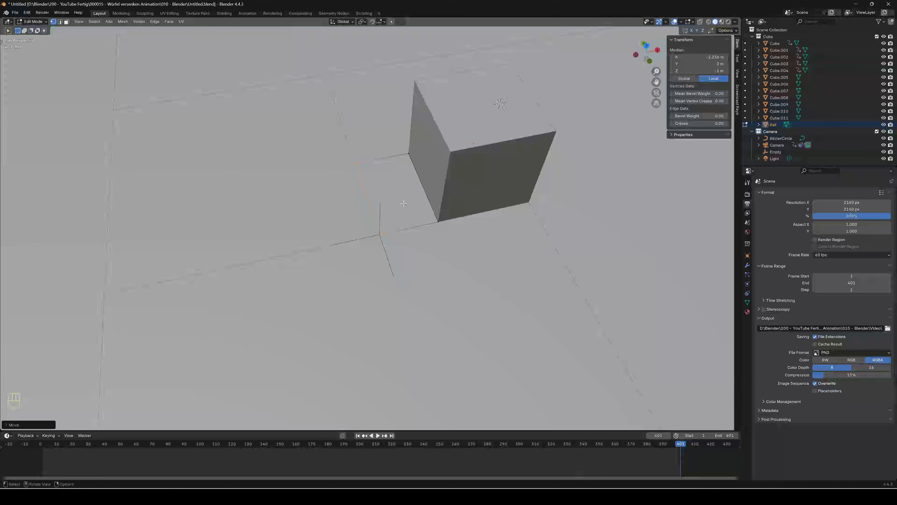
{"action": "key", "text": "Tab"}
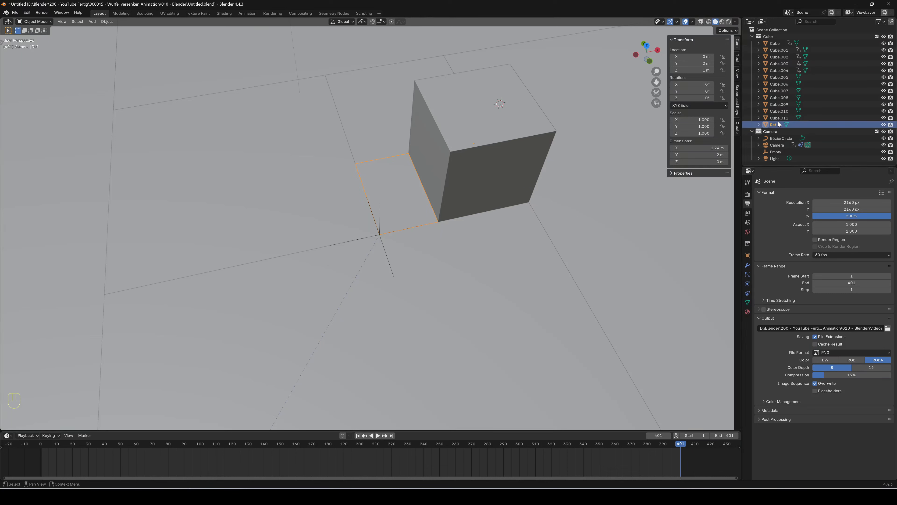
Step: Parent all objects from Cube to Cube.011 to the Ref object and inspect the hierarchy under it
{"action": "left_click", "coordinate": [781, 44], "text": "shift"}
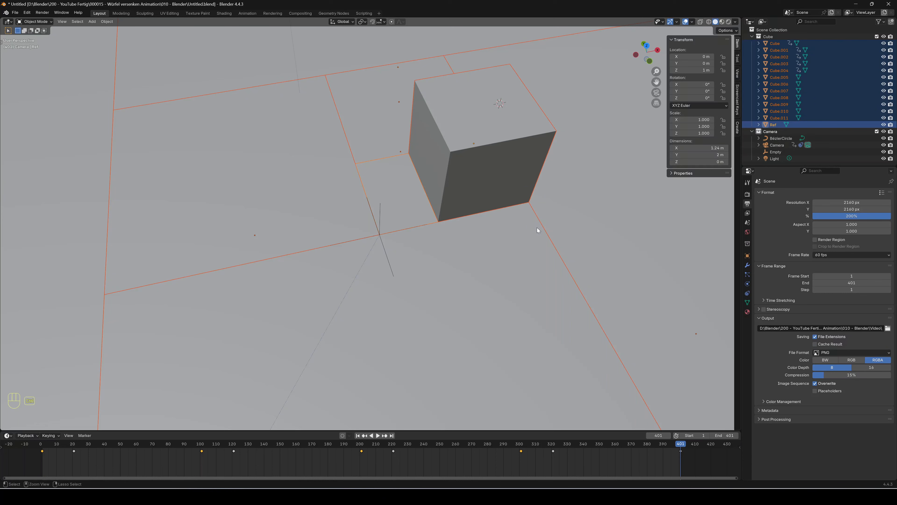
{"action": "key", "text": "ctrl+p"}
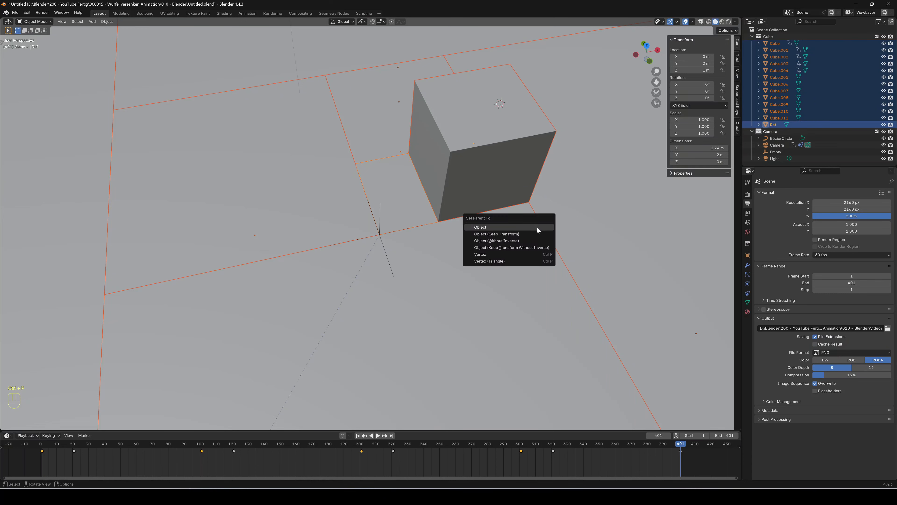
{"action": "left_click", "coordinate": [537, 228]}
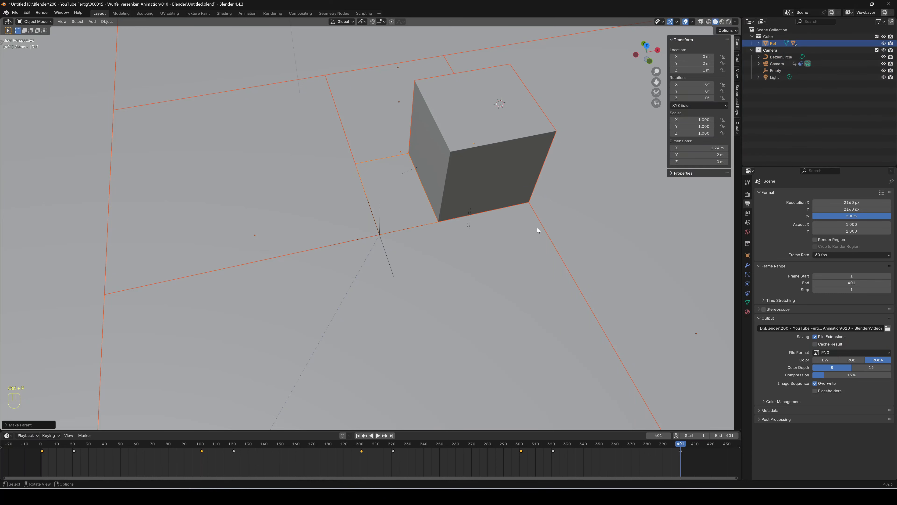
{"action": "left_click", "coordinate": [759, 44]}
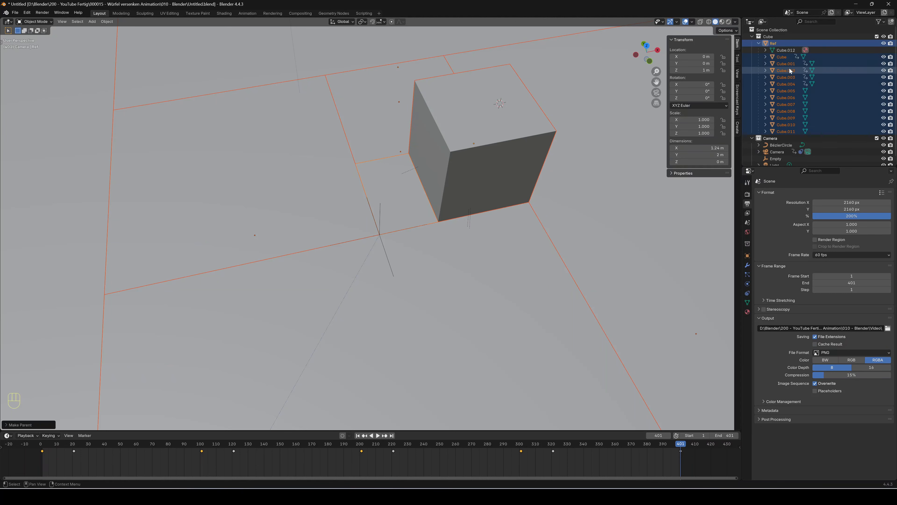
{"action": "left_click", "coordinate": [758, 44]}
{"action": "left_click", "coordinate": [412, 207]}
Step: Try scaling the Ref object down together with its parented cubes
{"action": "scroll", "coordinate": [411, 207], "scroll_direction": "down", "scroll_amount": 10}
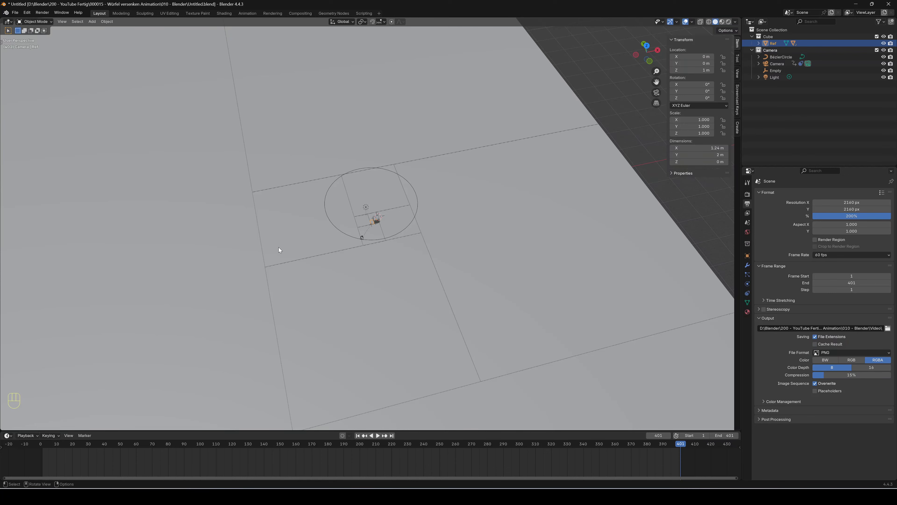
{"action": "scroll", "coordinate": [279, 247], "scroll_direction": "down", "scroll_amount": 6}
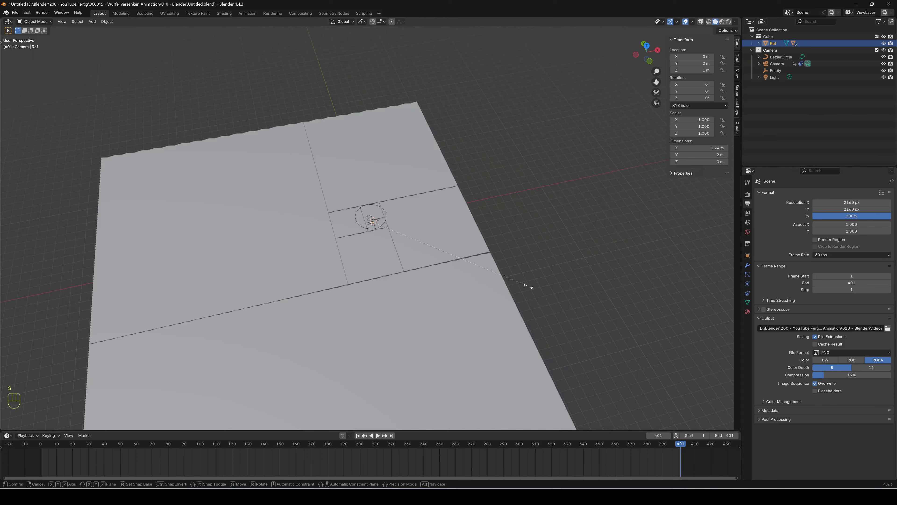
{"action": "key", "text": "s"}
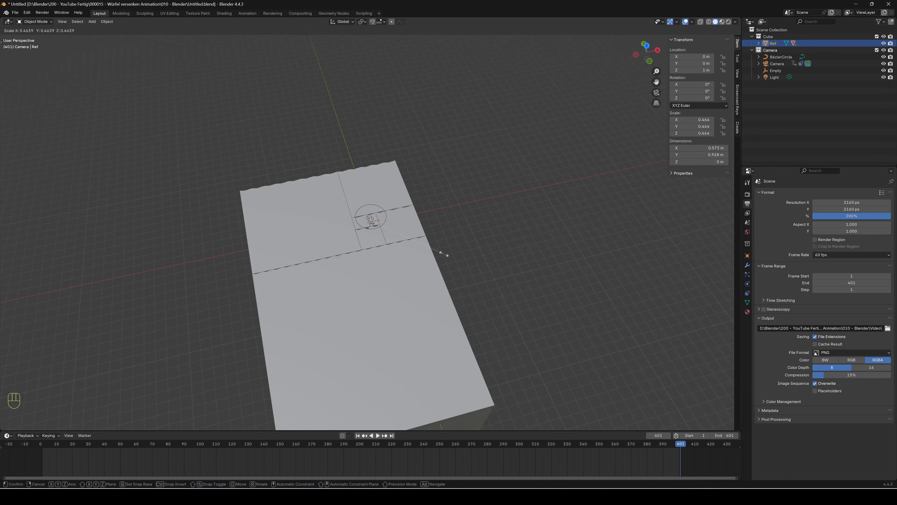
{"action": "key", "text": "Escape"}
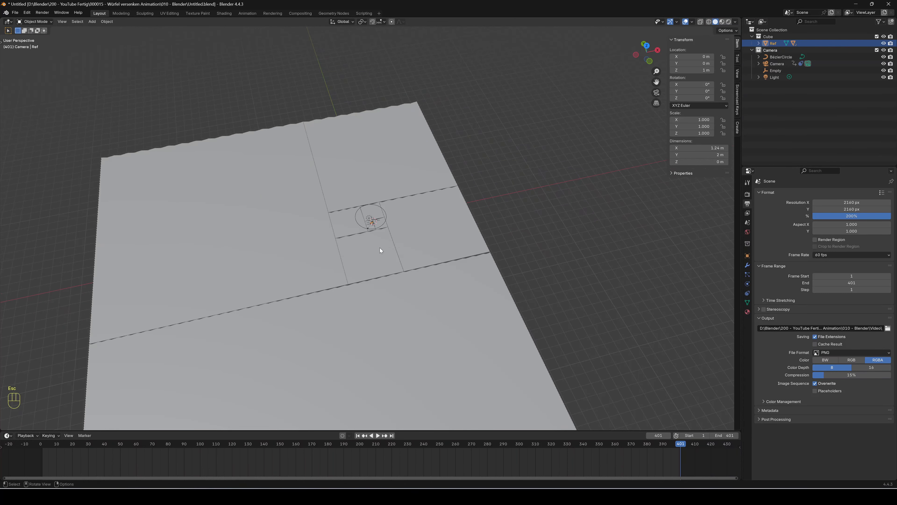
Step: Insert a Location & Scale keyframe for the Ref object at frame 401
{"action": "scroll", "coordinate": [380, 247], "scroll_direction": "up", "scroll_amount": 10}
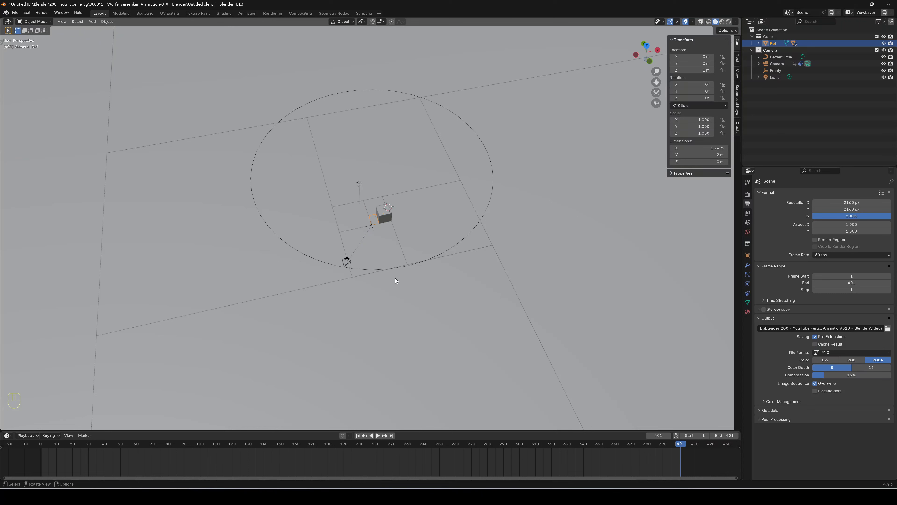
{"action": "scroll", "coordinate": [383, 249], "scroll_direction": "up", "scroll_amount": 5}
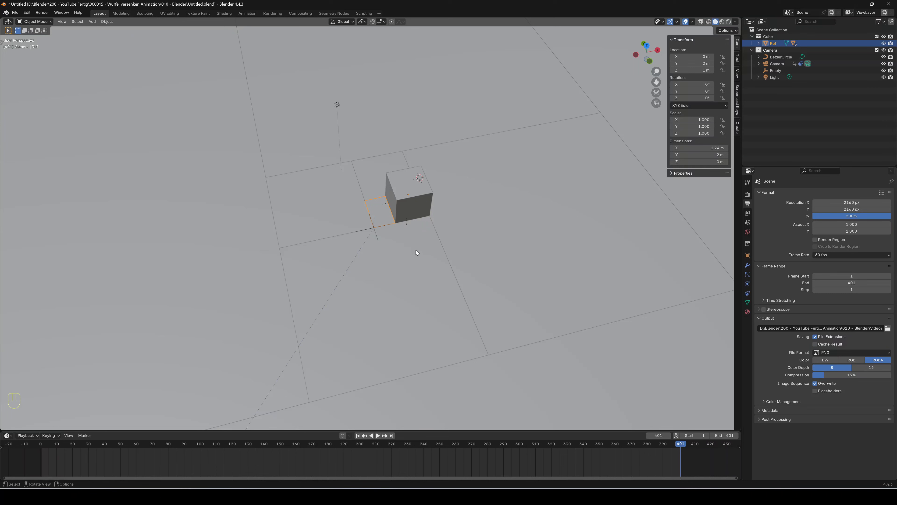
{"action": "key", "text": "k"}
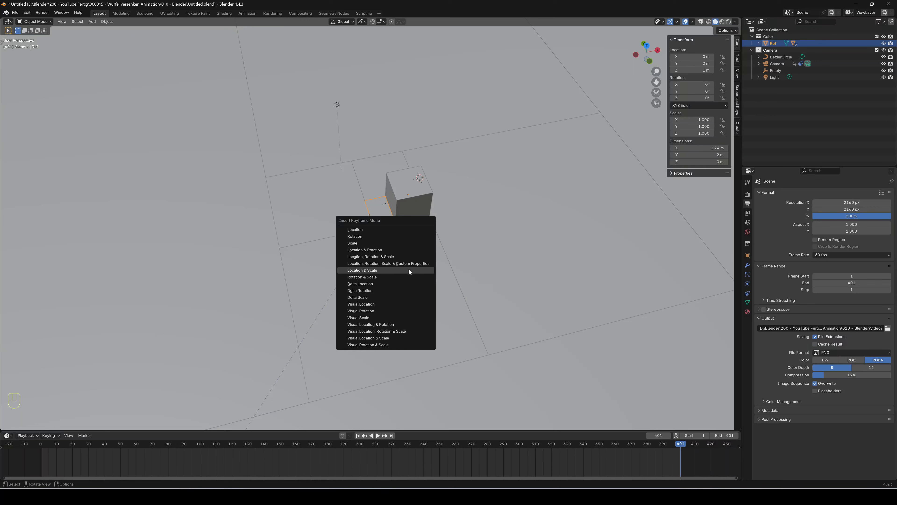
{"action": "left_click", "coordinate": [409, 270]}
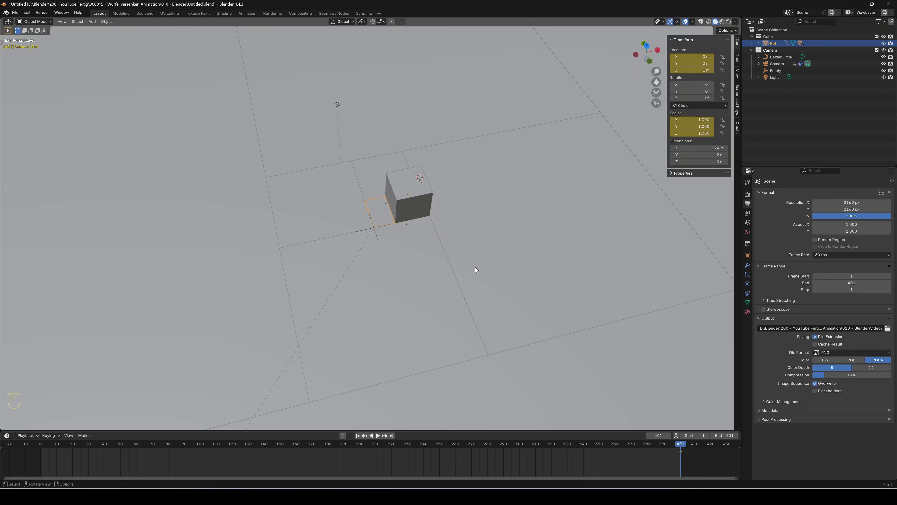
Step: Scale the Ref object uniformly by 0.14586 at frame 401
{"action": "type", "text": "s"}
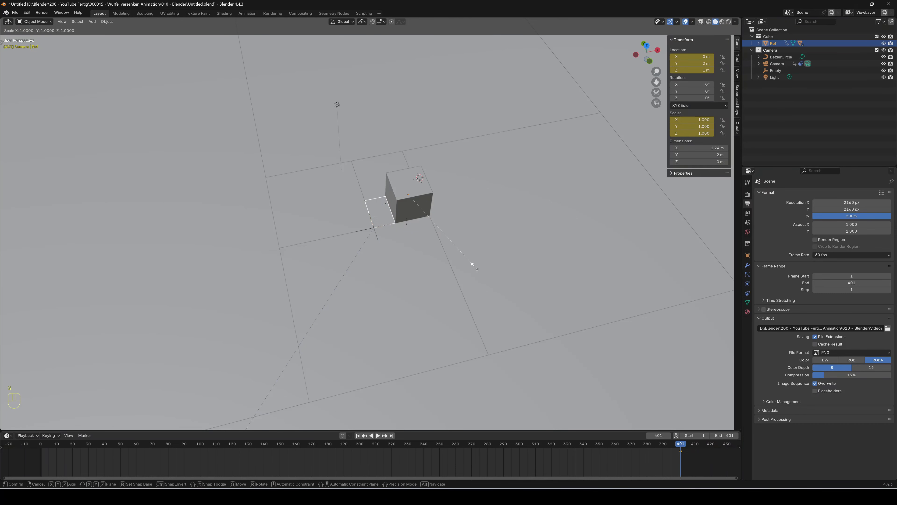
{"action": "type", "text": "0."}
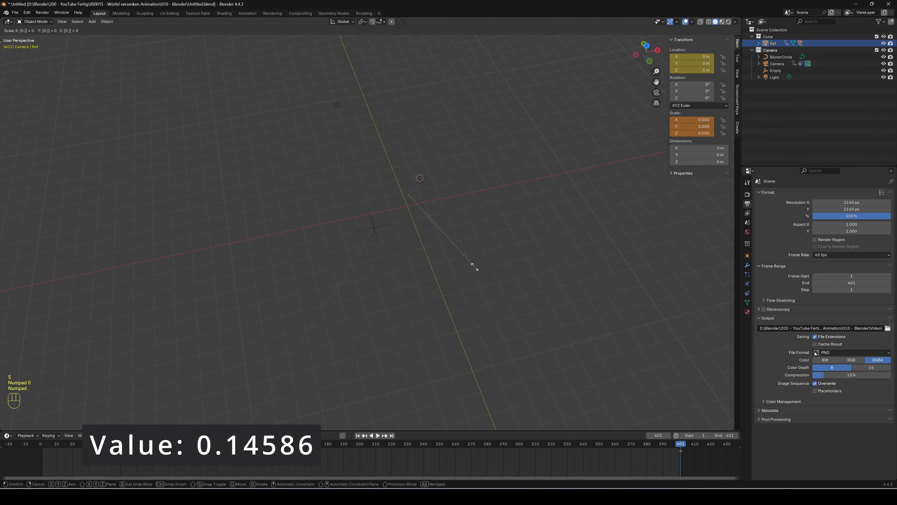
{"action": "type", "text": "14"}
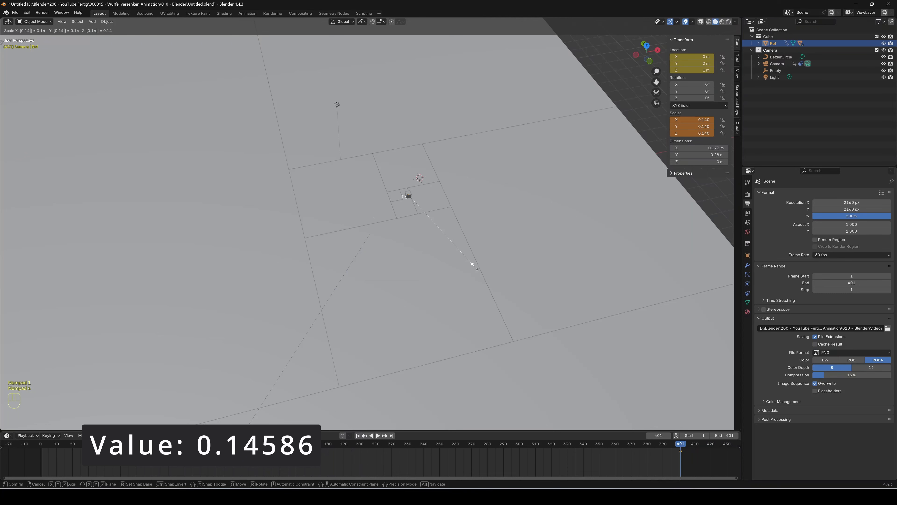
{"action": "type", "text": "586"}
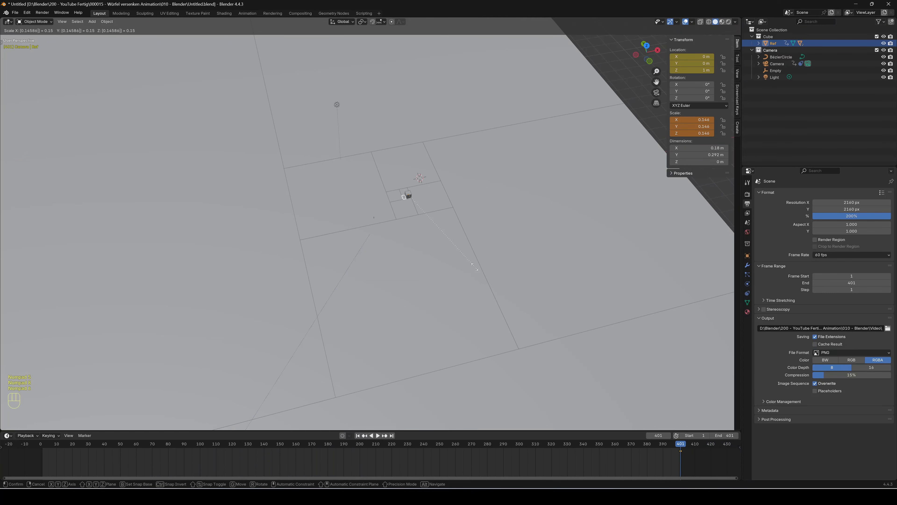
{"action": "key", "text": "KP_Enter"}
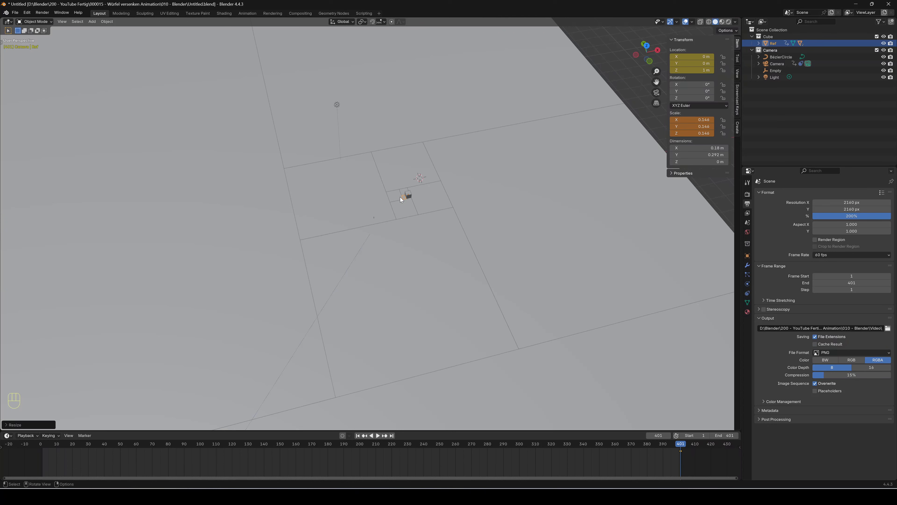
Step: At frame 1, scale the Ref object uniformly by 0.14586 and insert a Location & Scale keyframe
{"action": "key", "text": "shift+Left"}
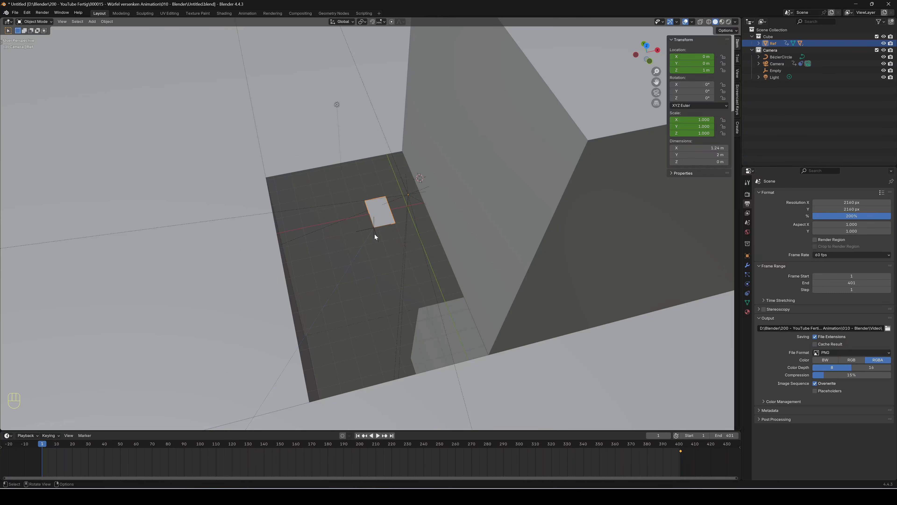
{"action": "key", "text": "s"}
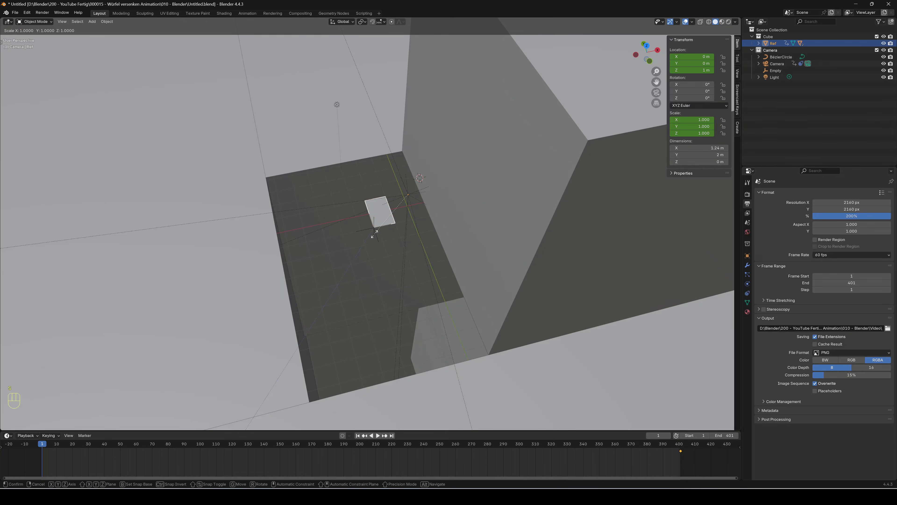
{"action": "key", "text": "KP_0"}
{"action": "key", "text": "KP_Decimal"}
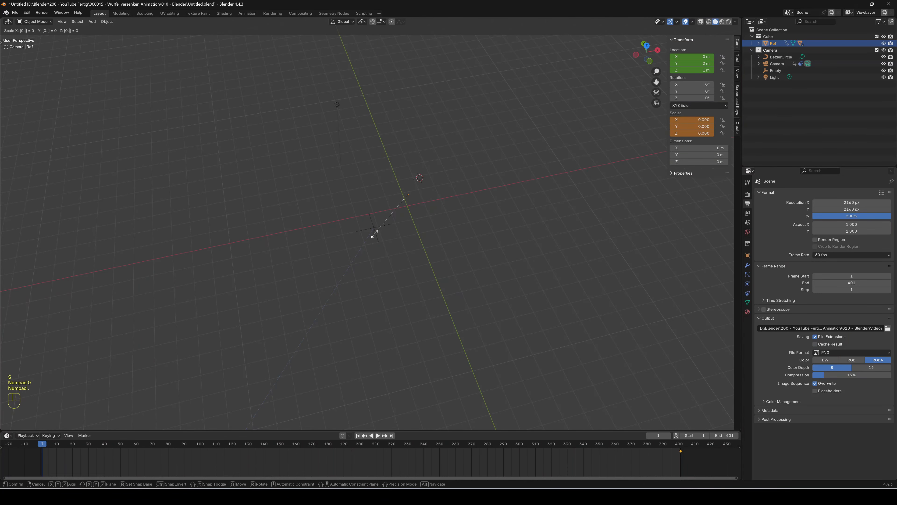
{"action": "key", "text": "KP_1"}
{"action": "key", "text": "KP_4"}
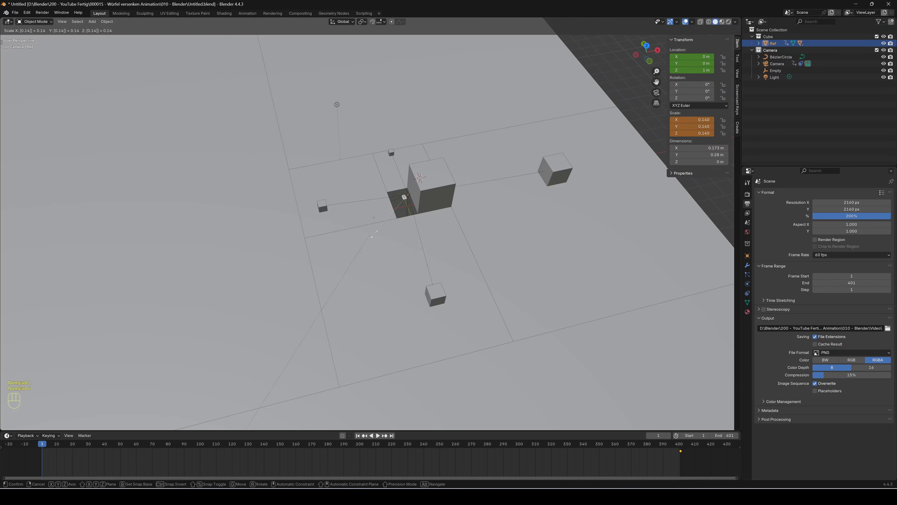
{"action": "key", "text": "KP_5"}
{"action": "key", "text": "KP_8"}
{"action": "key", "text": "KP_6"}
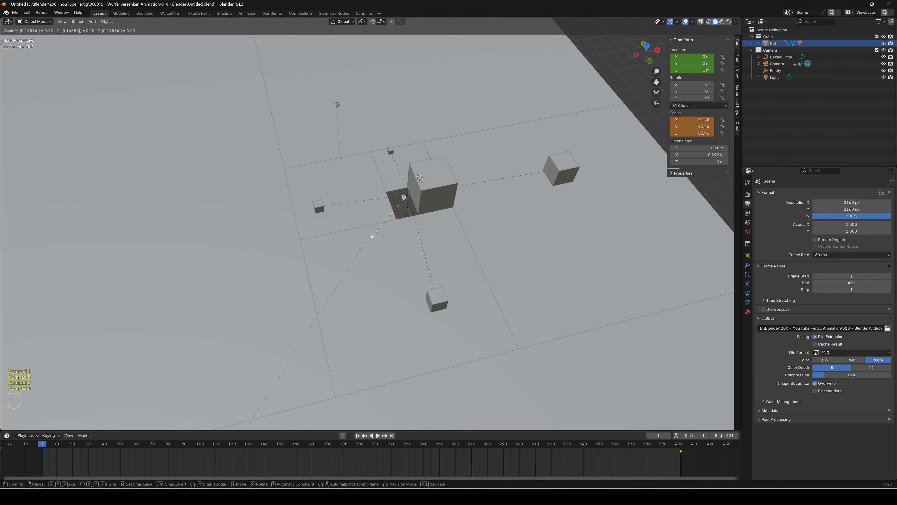
{"action": "key", "text": "KP_Enter"}
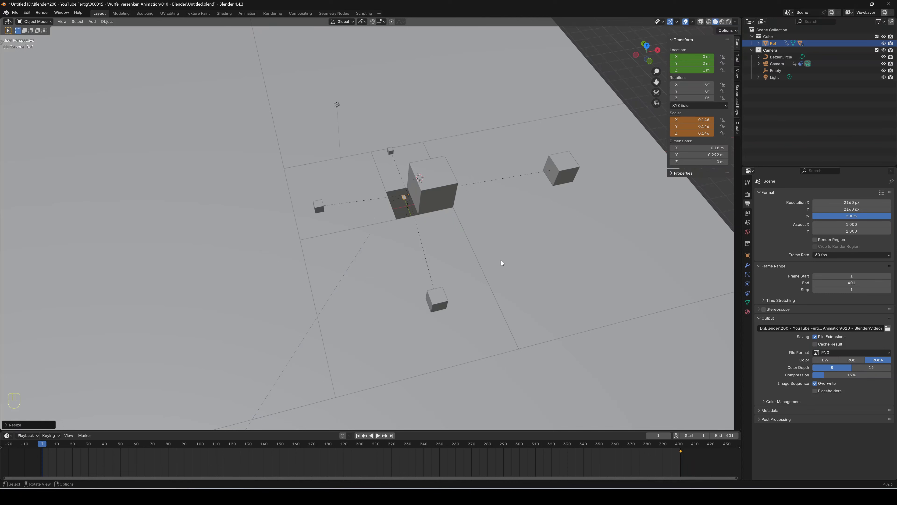
{"action": "key", "text": "k"}
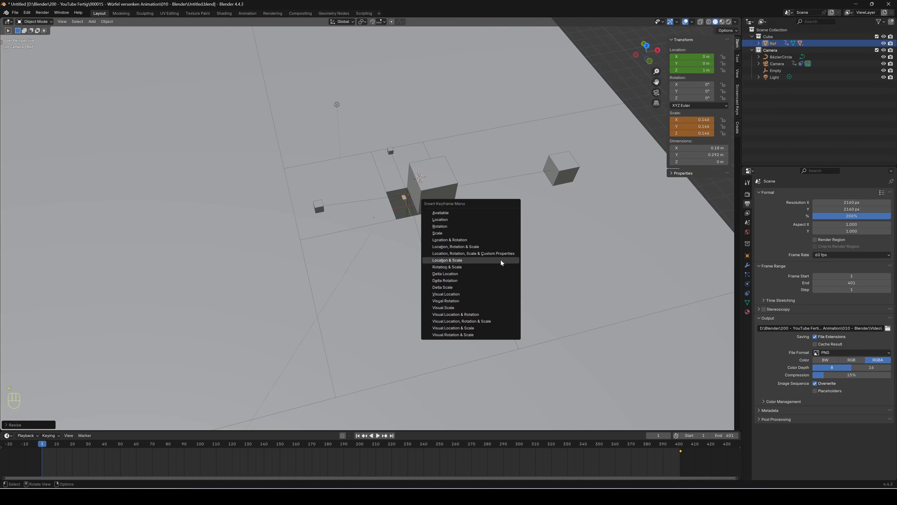
{"action": "left_click", "coordinate": [467, 261]}
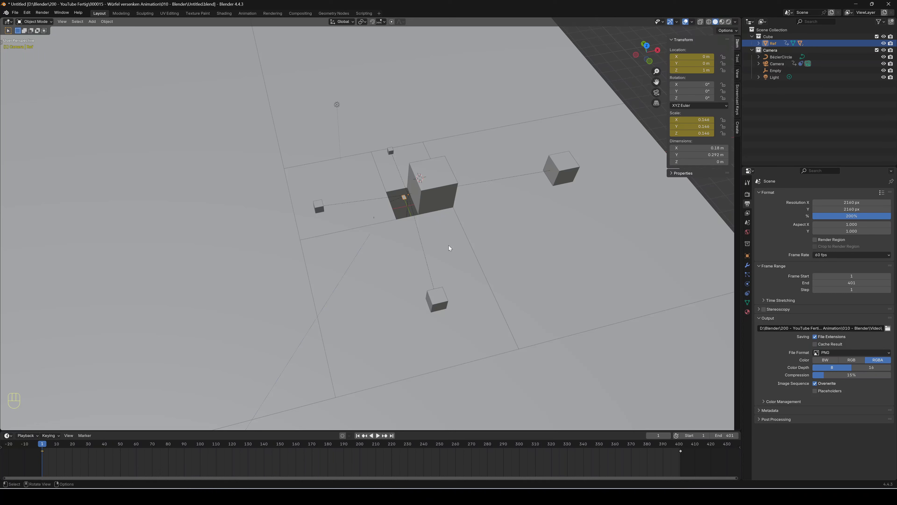
Step: Play back the scaling animation in the viewport and through the camera, and return to frame 1
{"action": "key", "text": "space"}
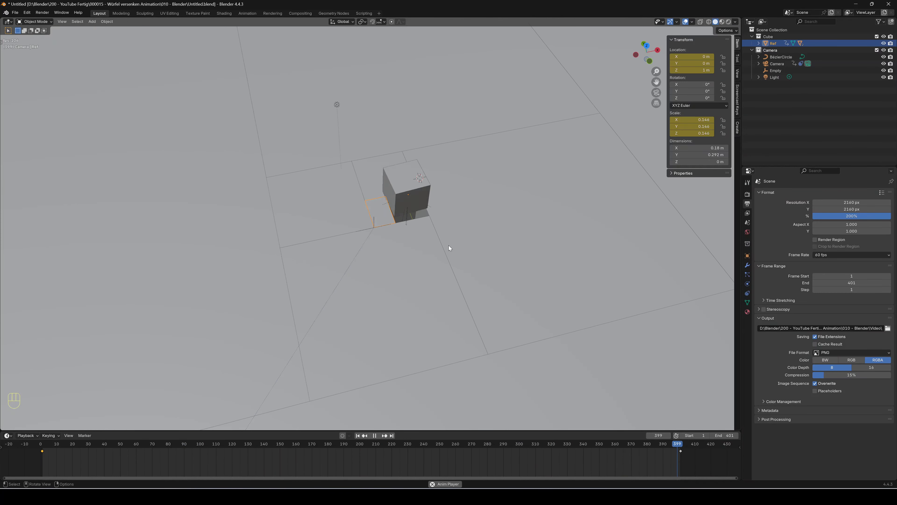
{"action": "key", "text": "space"}
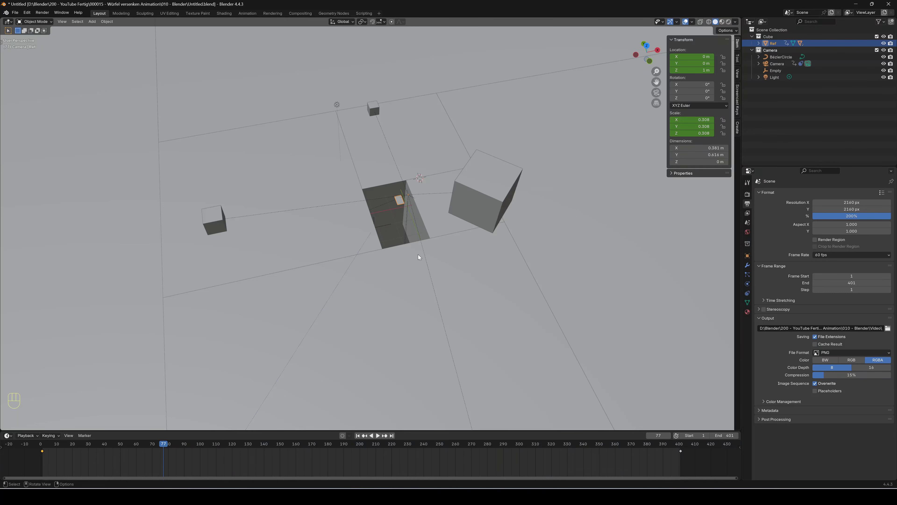
{"action": "key", "text": "KP_0"}
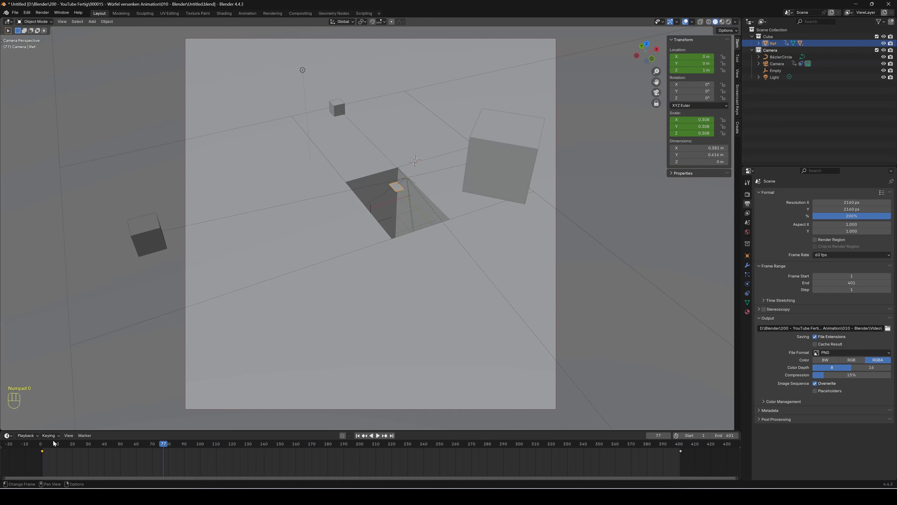
{"action": "left_click", "coordinate": [41, 446]}
{"action": "key", "text": "space"}
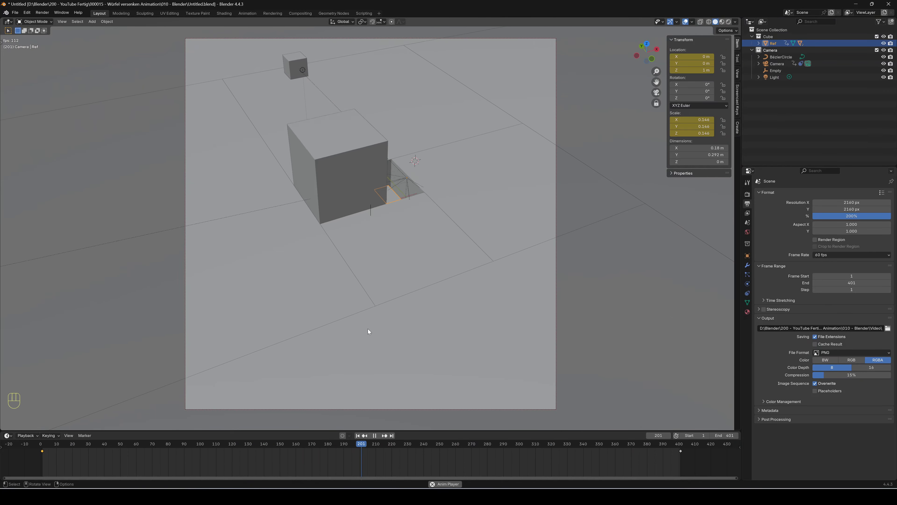
{"action": "key", "text": "space"}
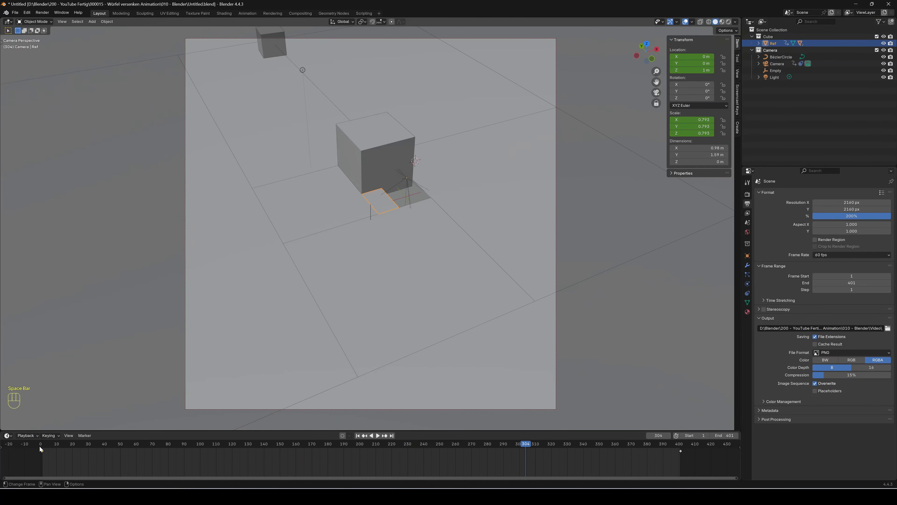
{"action": "left_click", "coordinate": [43, 446]}
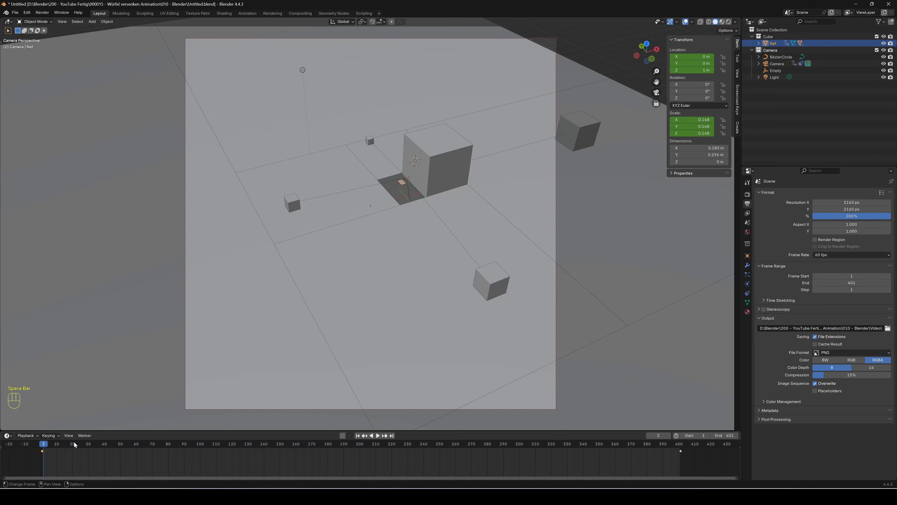
{"action": "key", "text": "Left"}
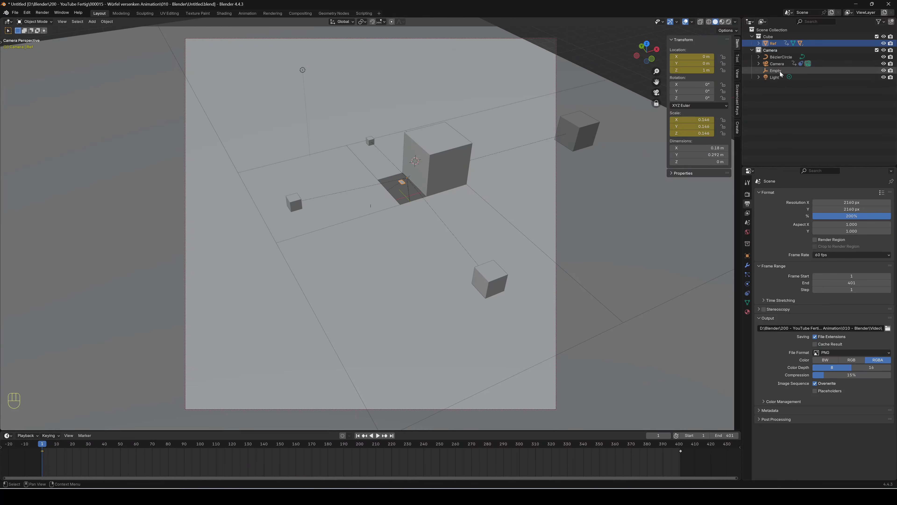
Step: Add Ref 01.png as a background image of the camera and switch the viewport to wireframe shading
{"action": "left_click", "coordinate": [779, 64]}
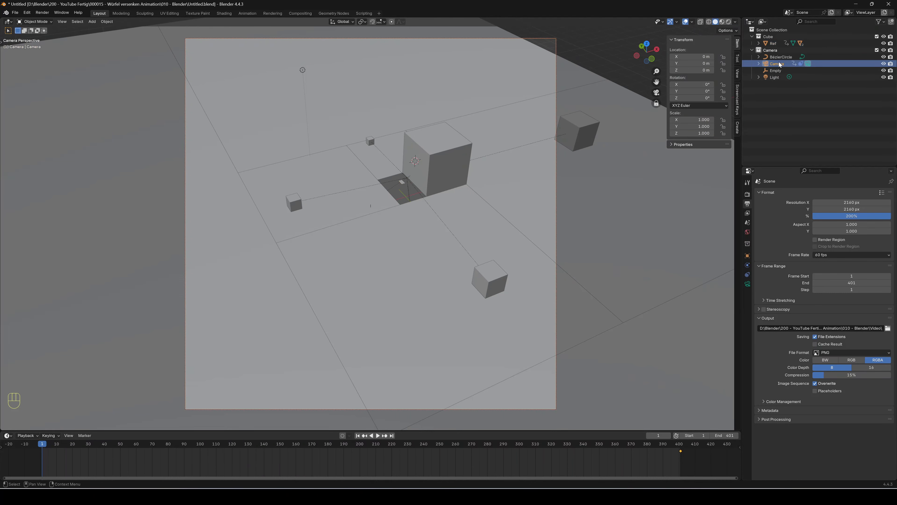
{"action": "left_click", "coordinate": [748, 284]}
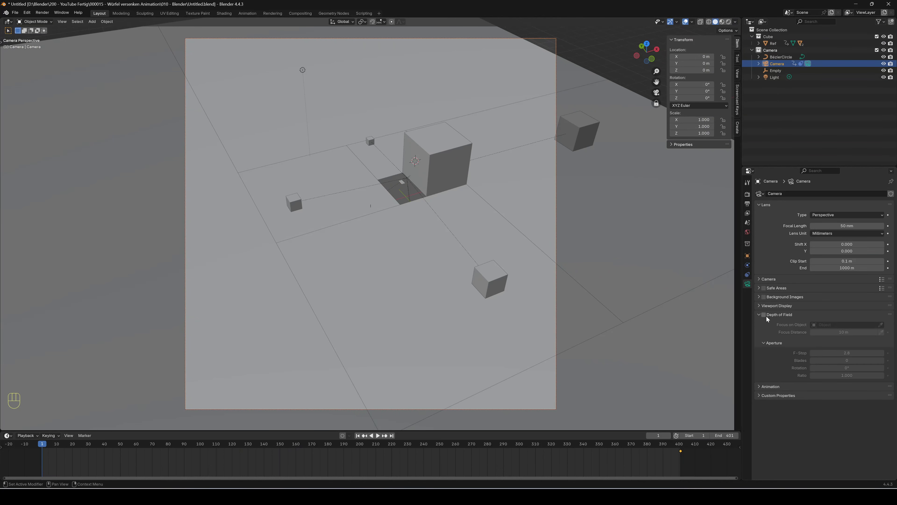
{"action": "left_click", "coordinate": [759, 305]}
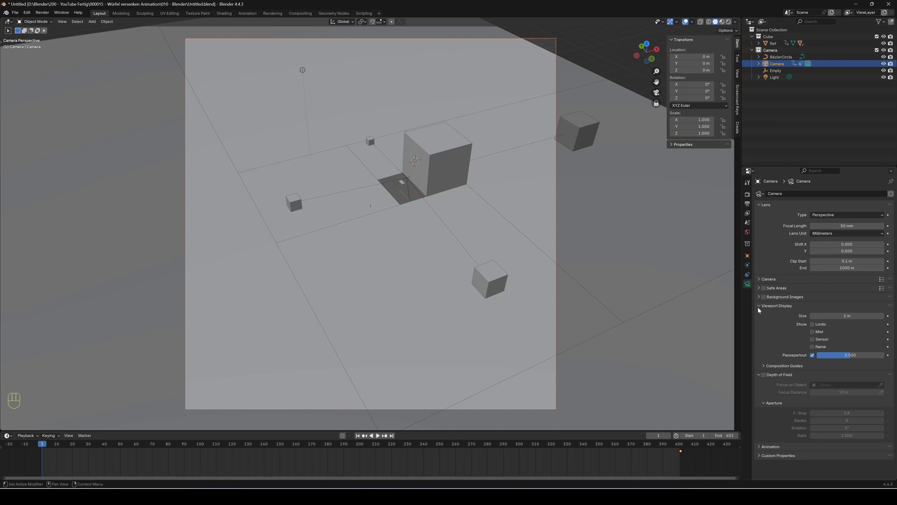
{"action": "left_click", "coordinate": [760, 306]}
{"action": "left_click", "coordinate": [759, 297]}
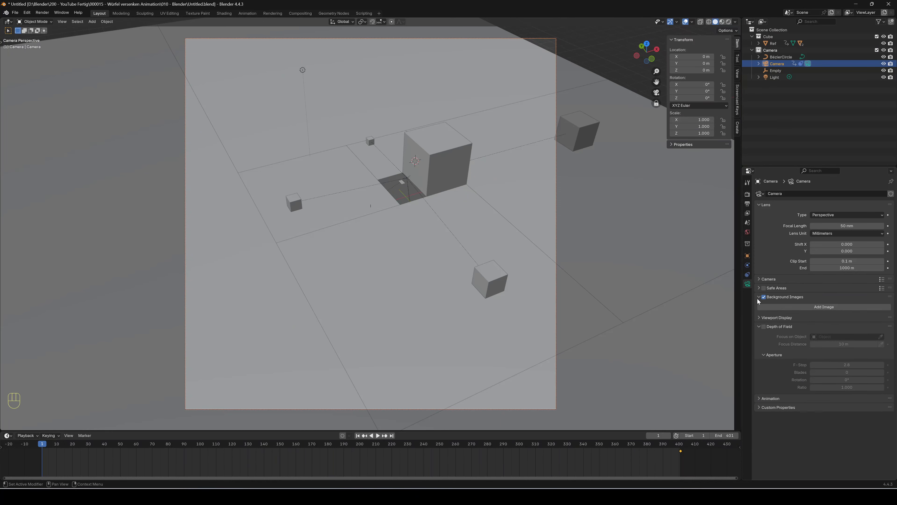
{"action": "left_click", "coordinate": [825, 307]}
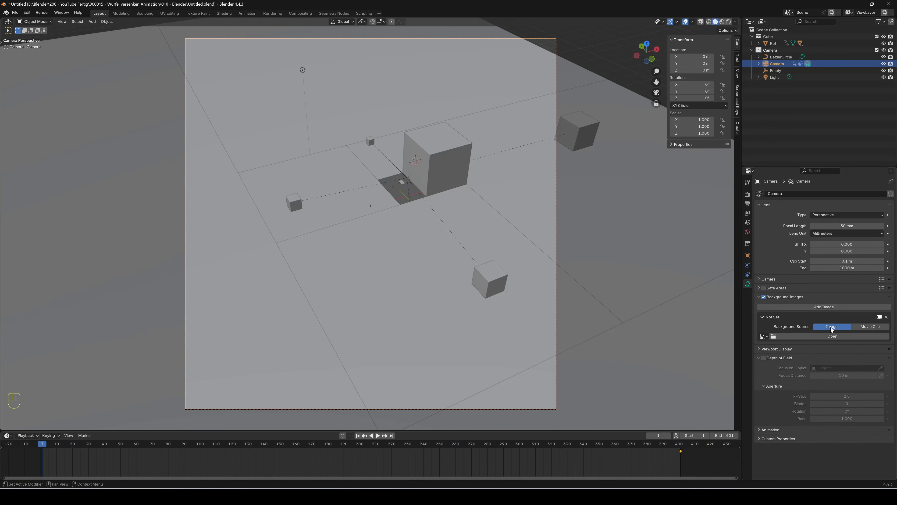
{"action": "left_click", "coordinate": [830, 336]}
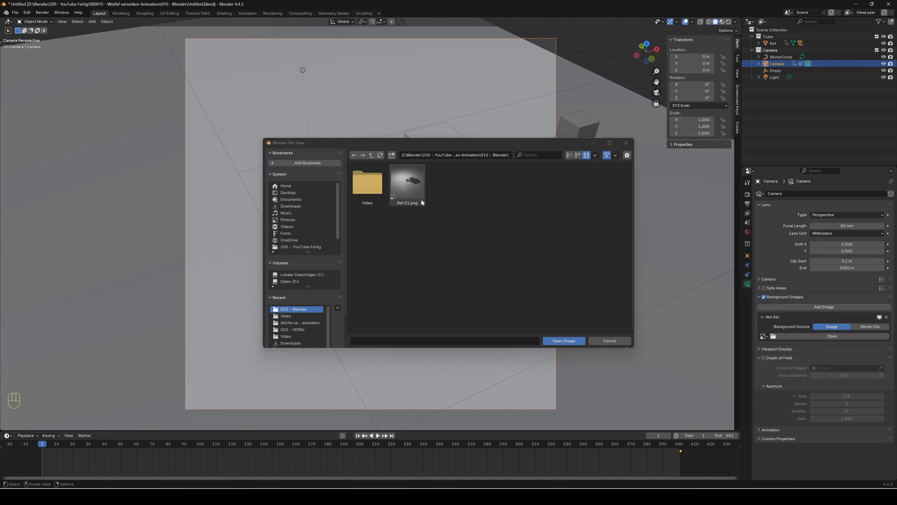
{"action": "left_click", "coordinate": [414, 190]}
{"action": "left_click", "coordinate": [564, 341]}
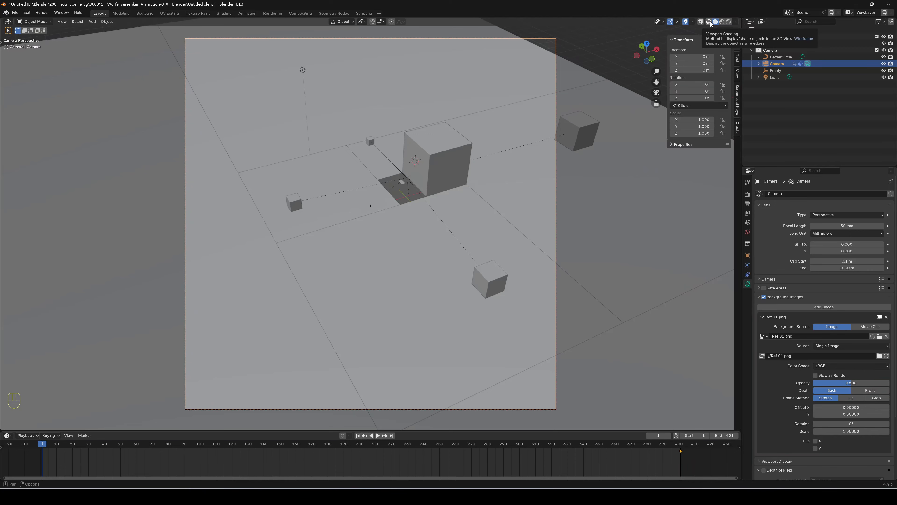
{"action": "left_click", "coordinate": [710, 22]}
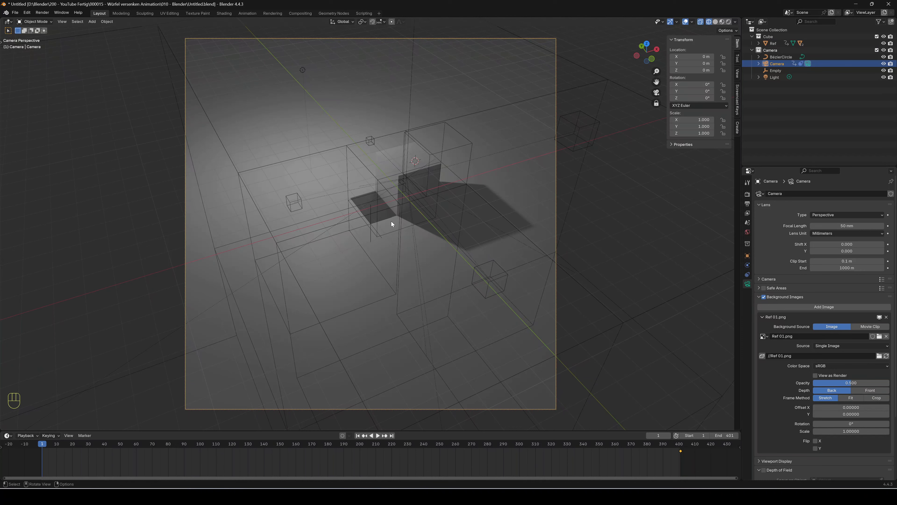
{"action": "key", "text": "s"}
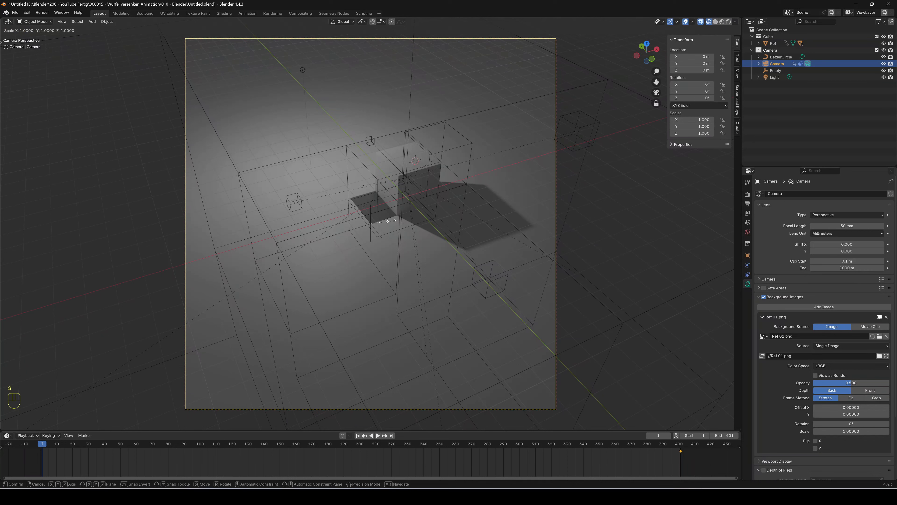
{"action": "key", "text": "Escape"}
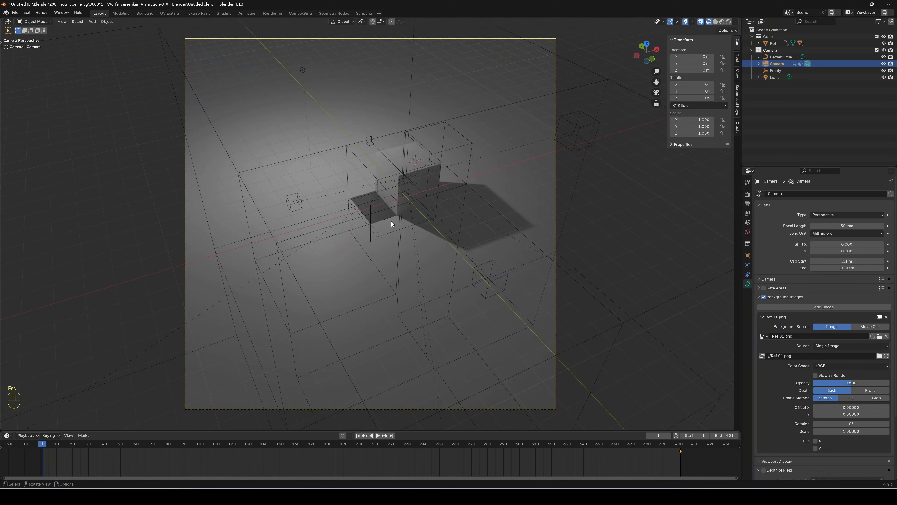
{"action": "key", "text": "g"}
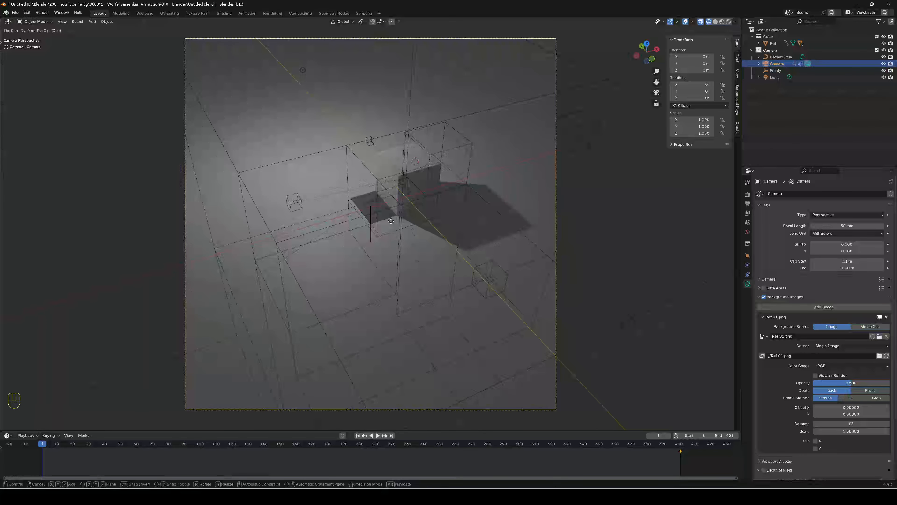
{"action": "key", "text": "shift"}
{"action": "key", "text": "shift+z"}
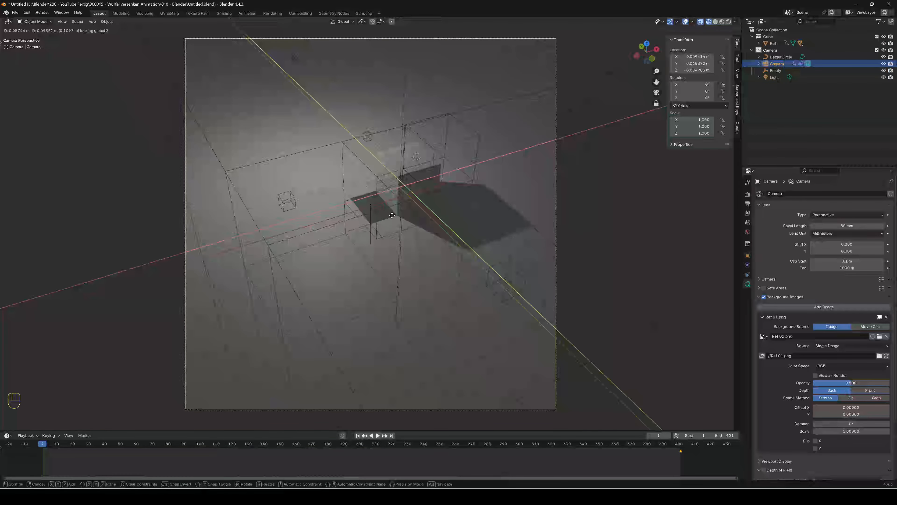
{"action": "key", "text": "Escape"}
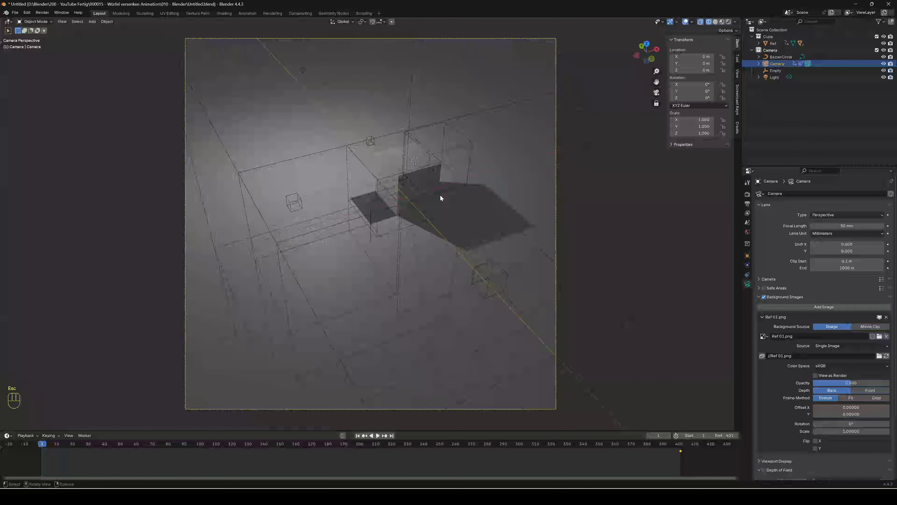
Step: Move the Ref object about -1.65 m in X and -0.62 m in Y onto the reference image's hole and scale it by about 0.956
{"action": "left_click", "coordinate": [776, 44]}
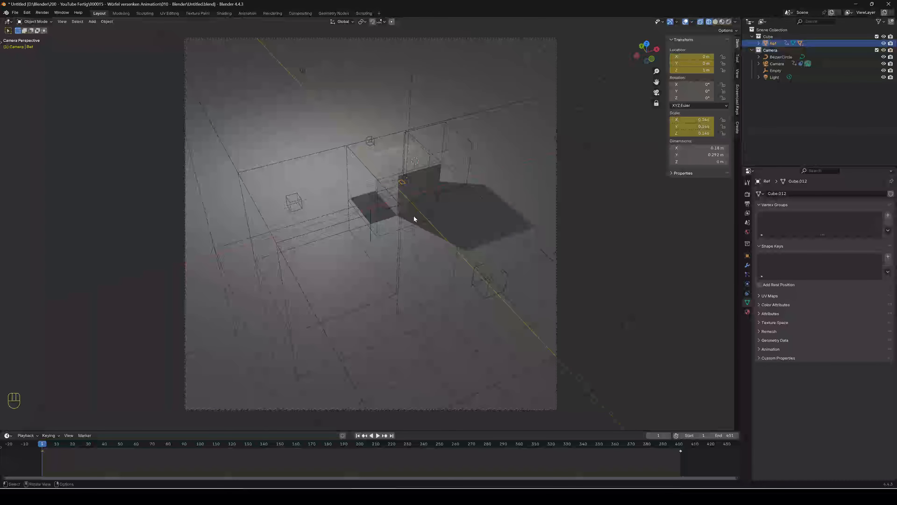
{"action": "key", "text": "g"}
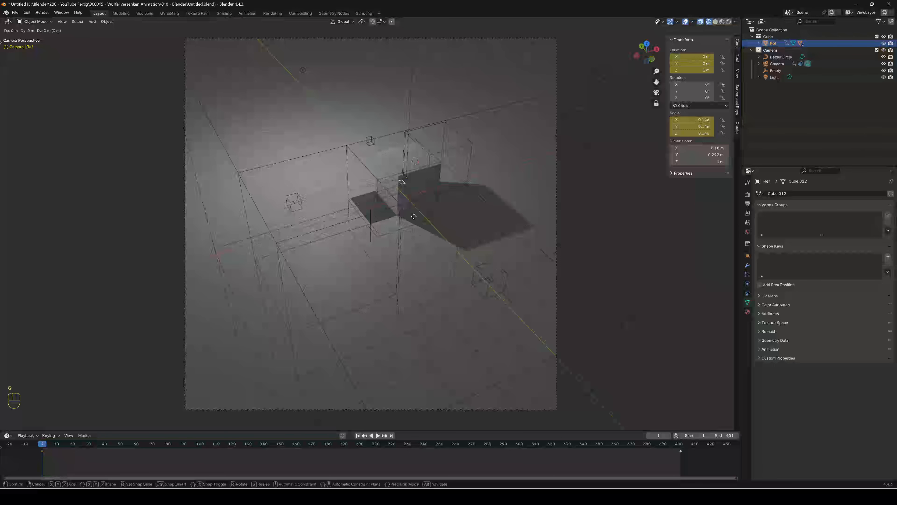
{"action": "key", "text": "shift"}
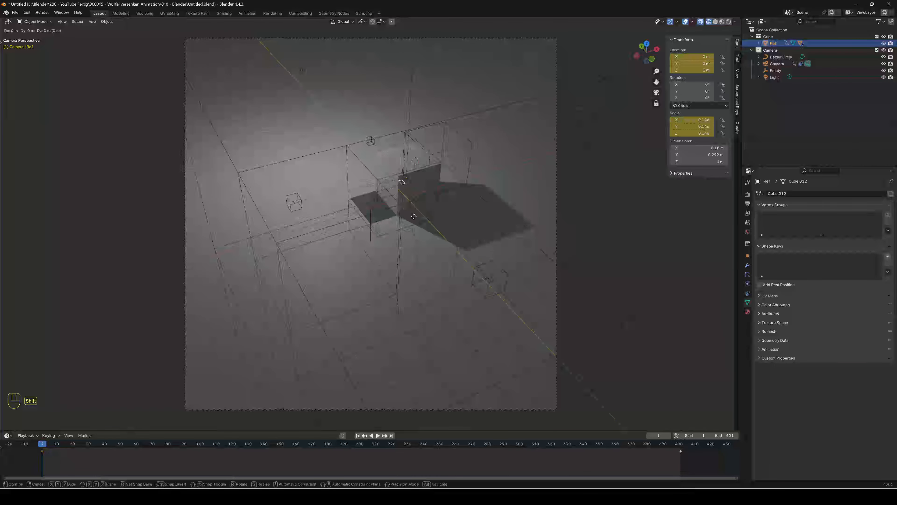
{"action": "key", "text": "shift+z"}
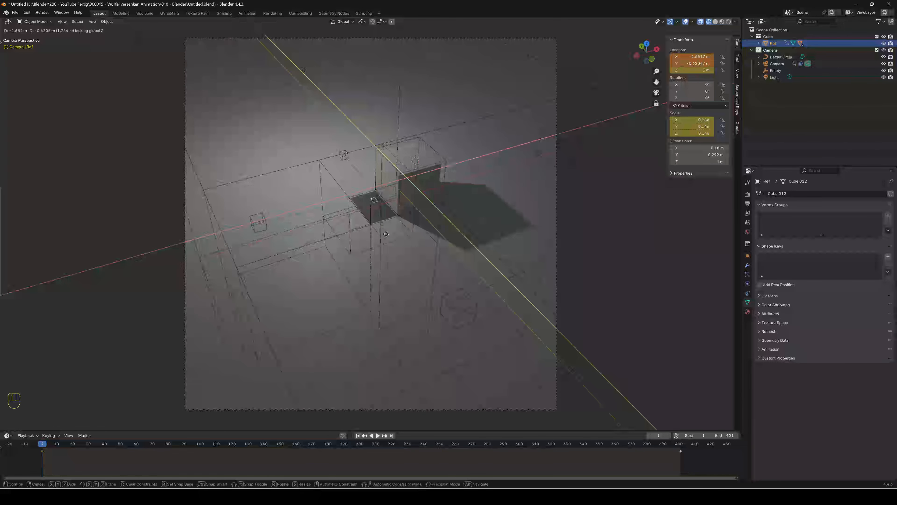
{"action": "left_click", "coordinate": [386, 234]}
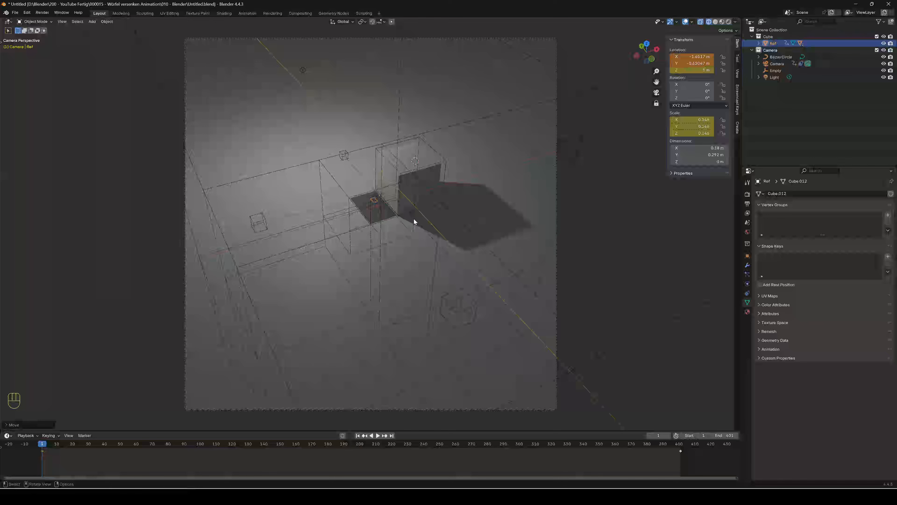
{"action": "key", "text": "s"}
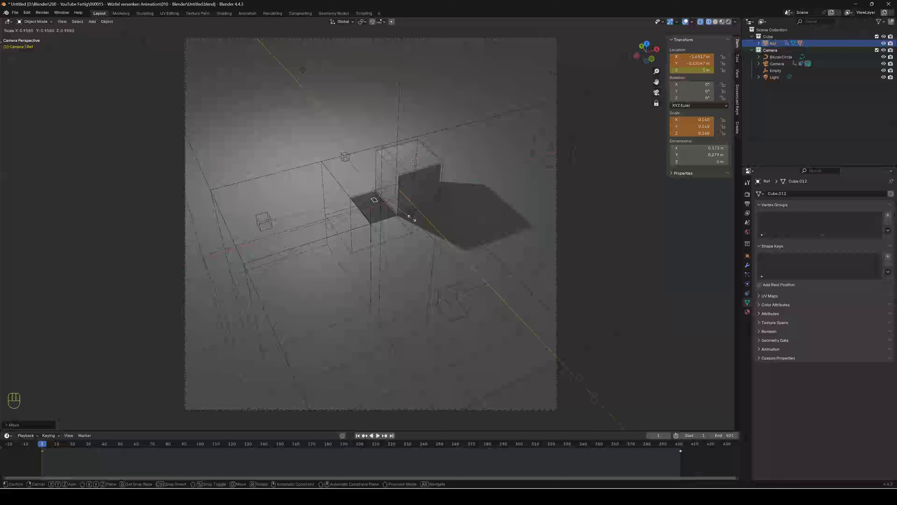
{"action": "left_click", "coordinate": [412, 219]}
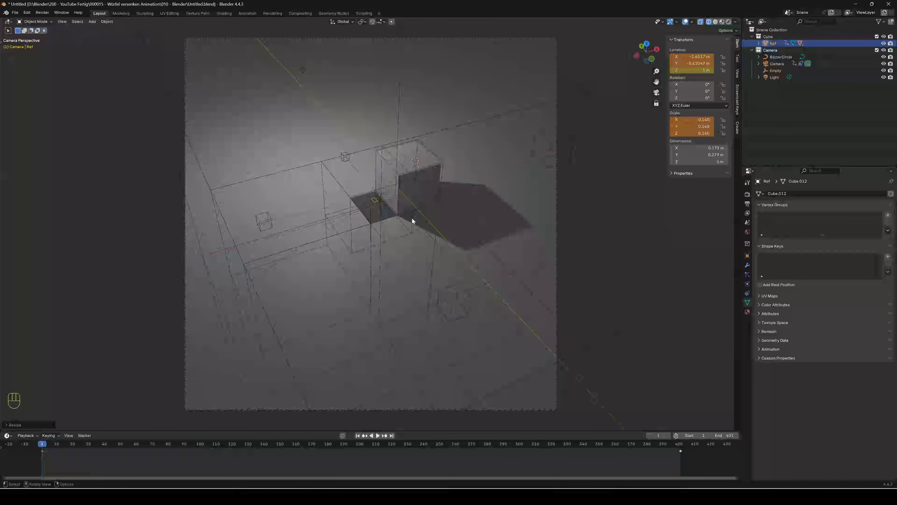
Step: Move the Ref object in the XY plane to about X -1.73 m, Y -0.64 m and scale it uniformly to about 0.137
{"action": "key", "text": "g"}
{"action": "key", "text": "shift+z"}
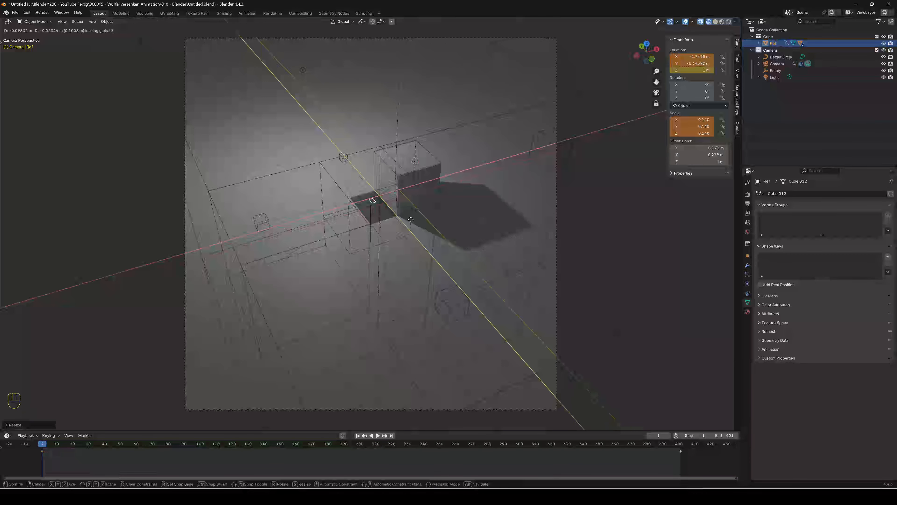
{"action": "left_click", "coordinate": [413, 226]}
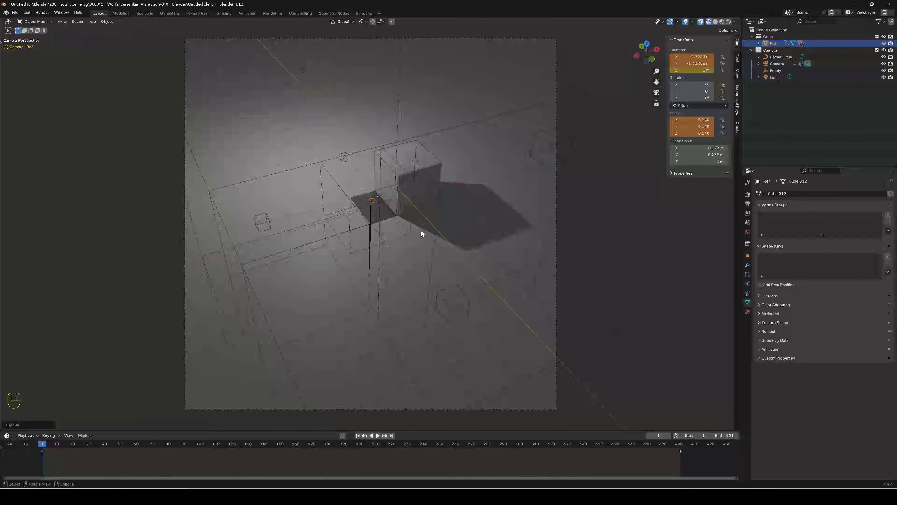
{"action": "key", "text": "s"}
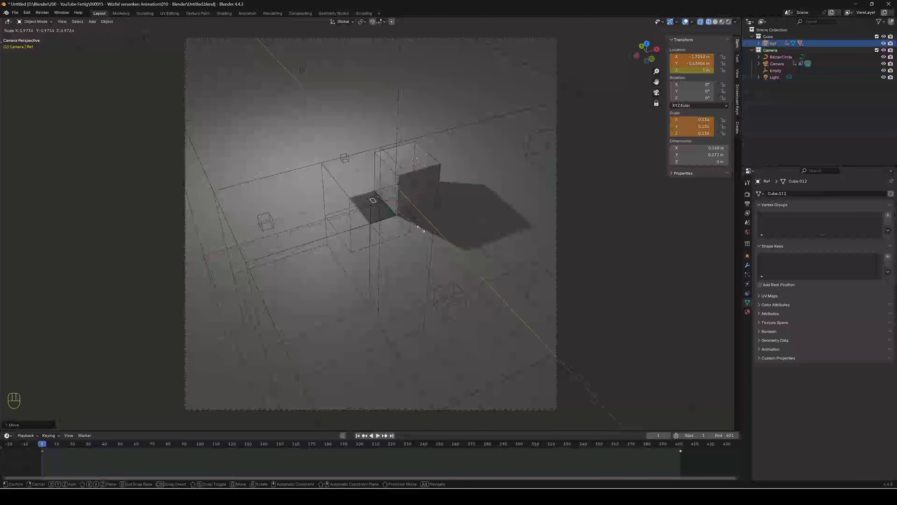
{"action": "left_click", "coordinate": [422, 229]}
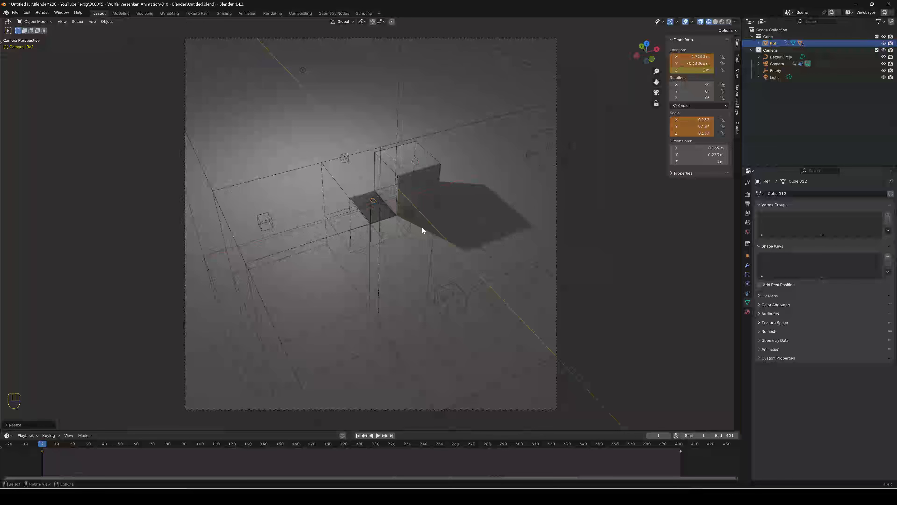
Step: Refine the Ref object's alignment by moving it to about X -1.67 m, Y -0.66 m and scaling it uniformly to about 0.136
{"action": "key", "text": "g"}
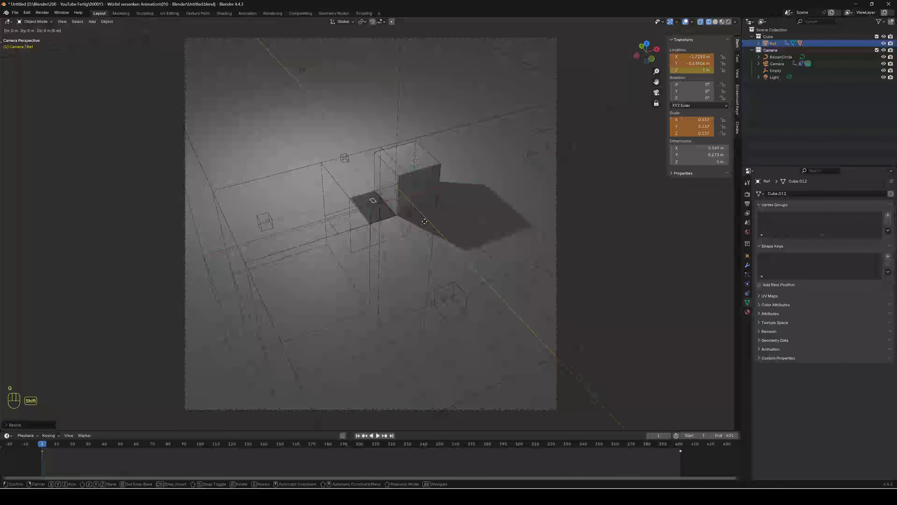
{"action": "key", "text": "shift+z"}
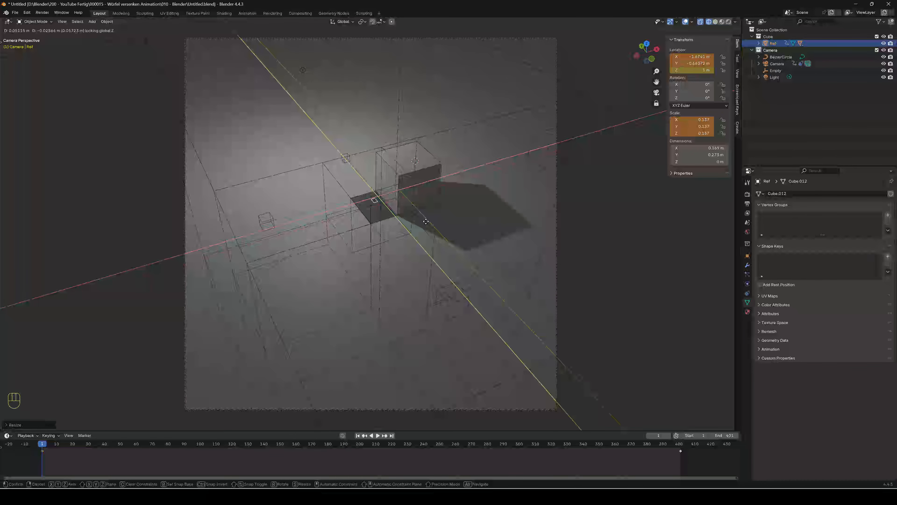
{"action": "left_click", "coordinate": [426, 222]}
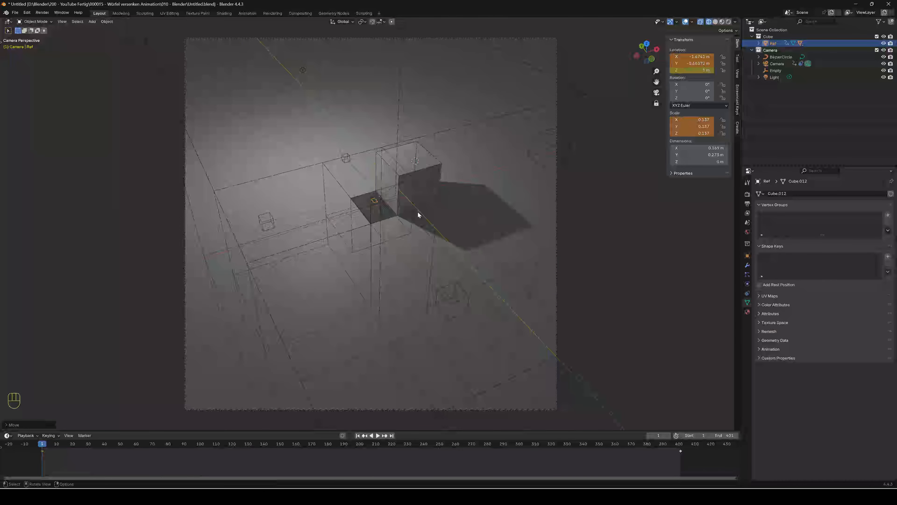
{"action": "key", "text": "s"}
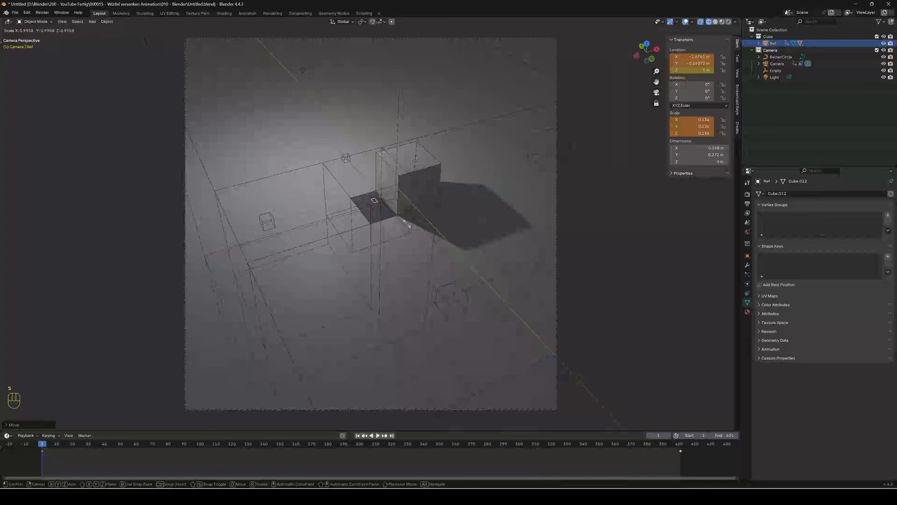
{"action": "left_click", "coordinate": [407, 222]}
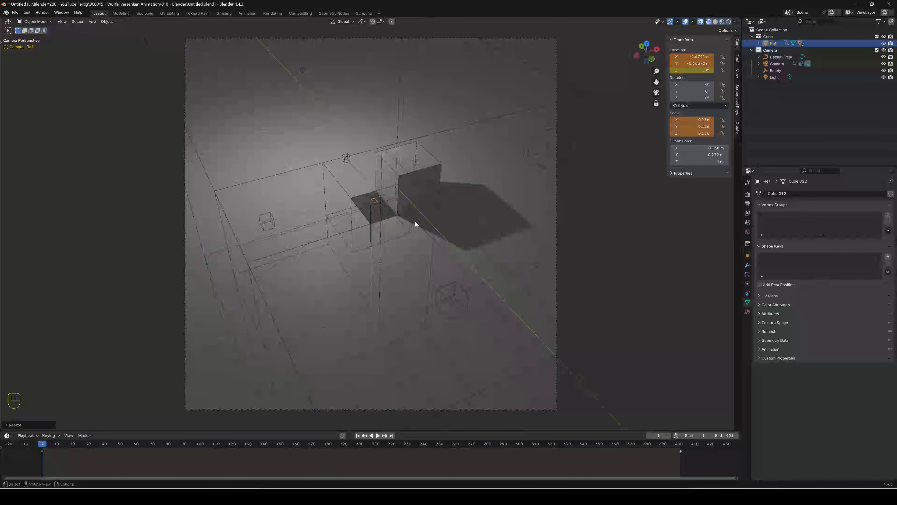
Step: Nudge the Ref object in the XY plane to about X -1.66 m, Y -0.68 m and insert a Location & Scale keyframe at frame 1
{"action": "key", "text": "g"}
{"action": "key", "text": "shift+z"}
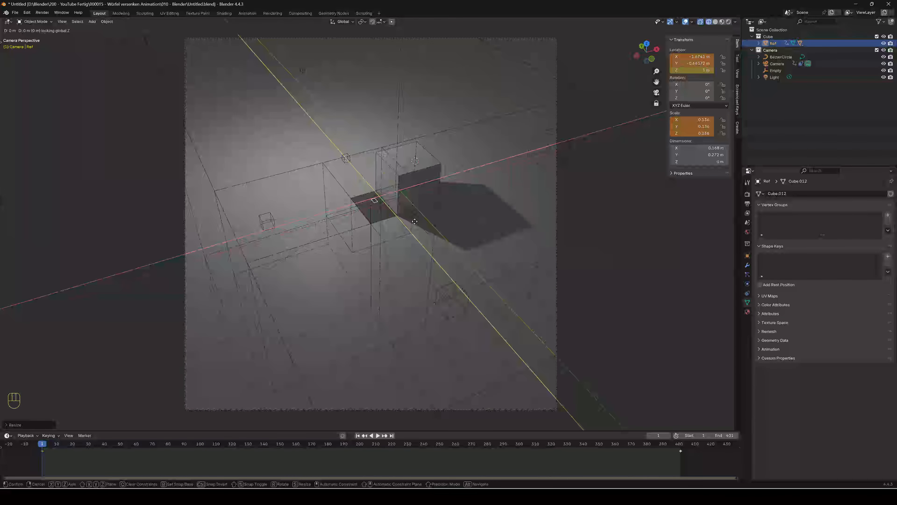
{"action": "left_click", "coordinate": [414, 222]}
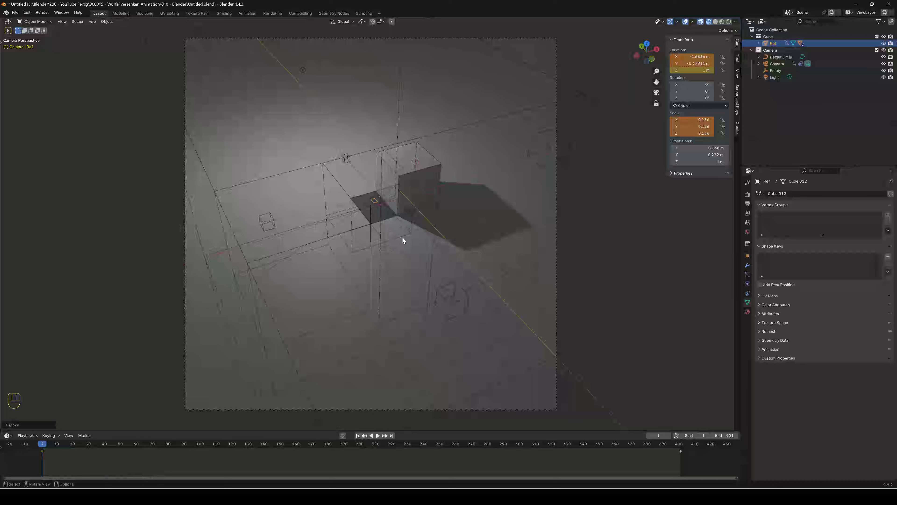
{"action": "key", "text": "k"}
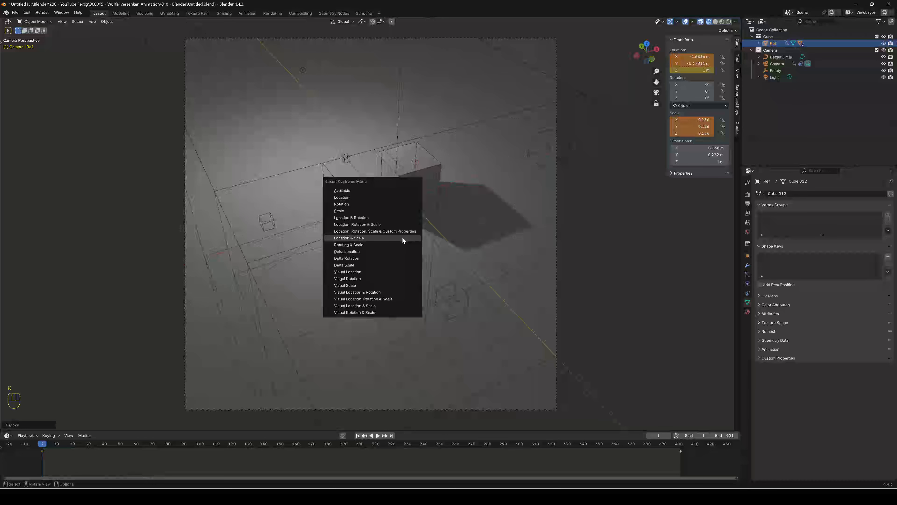
{"action": "left_click", "coordinate": [371, 238]}
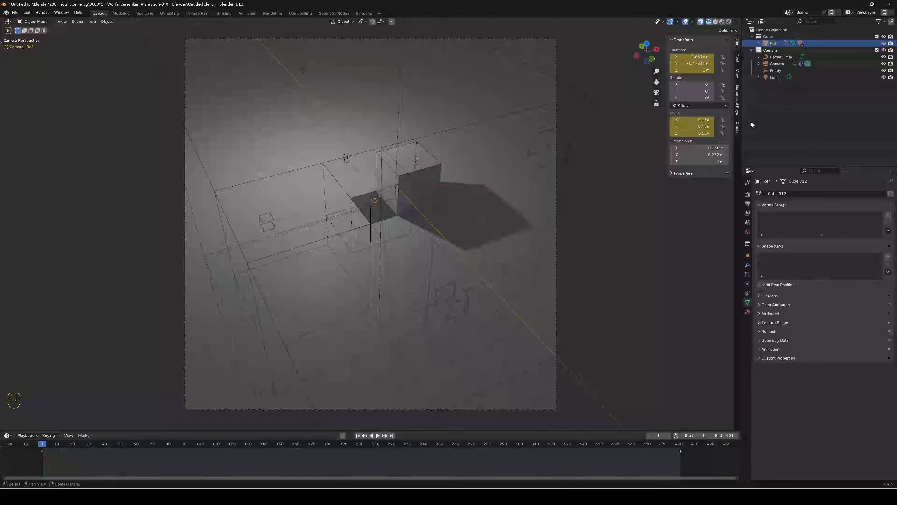
Step: Turn off the camera's background images and switch the viewport to solid shading
{"action": "left_click", "coordinate": [776, 64]}
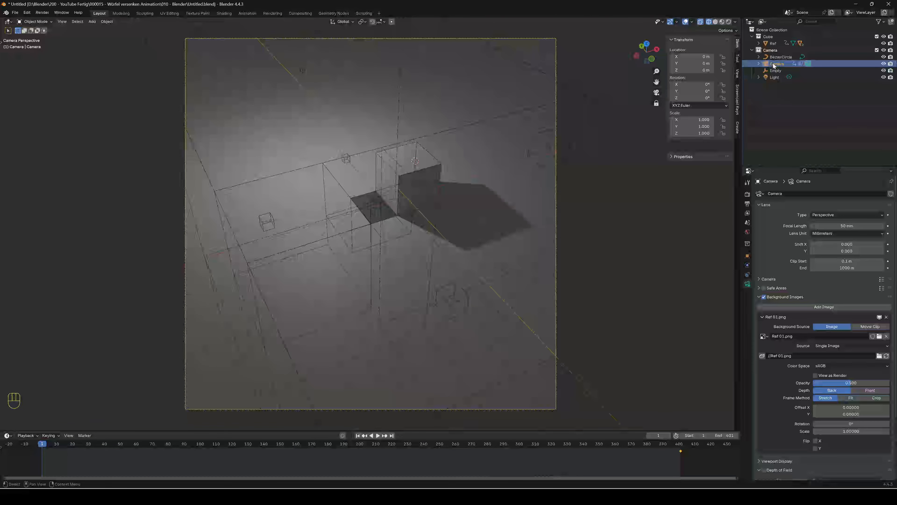
{"action": "left_click", "coordinate": [764, 296]}
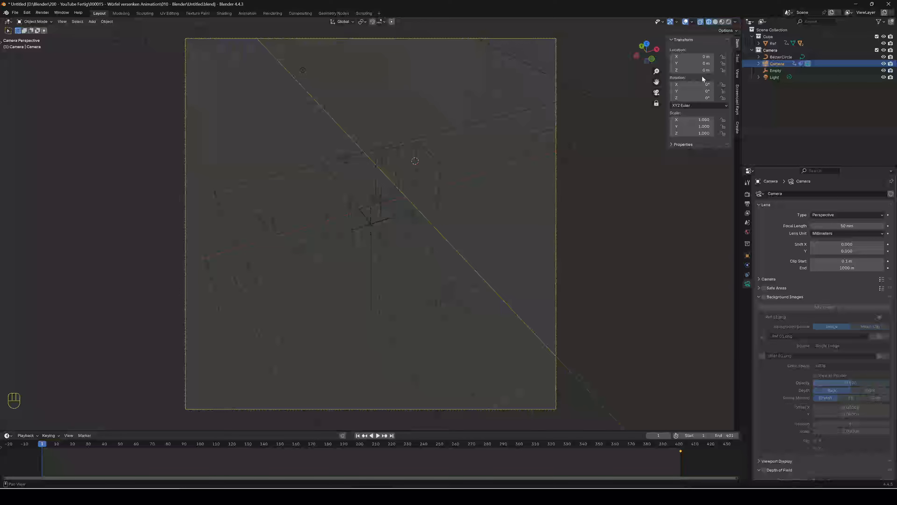
{"action": "left_click", "coordinate": [716, 22]}
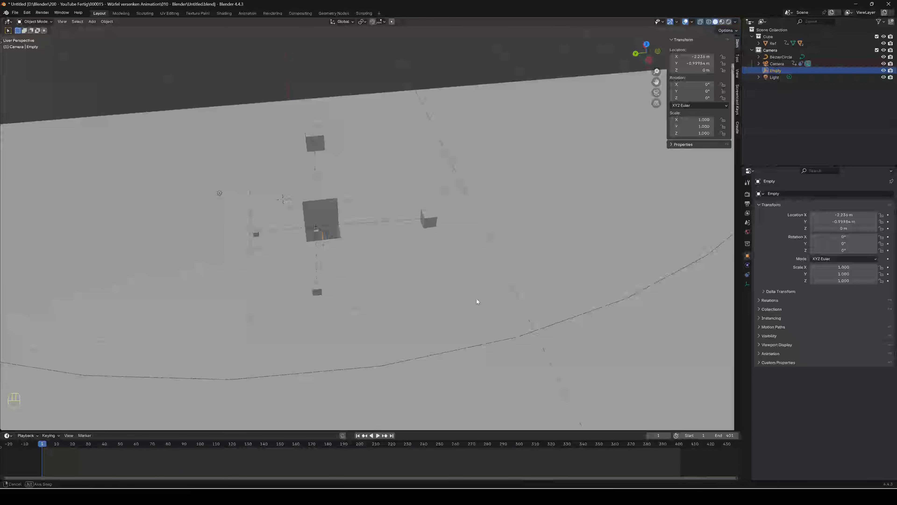
Step: Compare the scene at frames 401 and 1, and set the Empty's Z location to 1 m at frame 1
{"action": "middle_click_drag", "start_coordinate": [476, 299], "coordinate": [462, 299]}
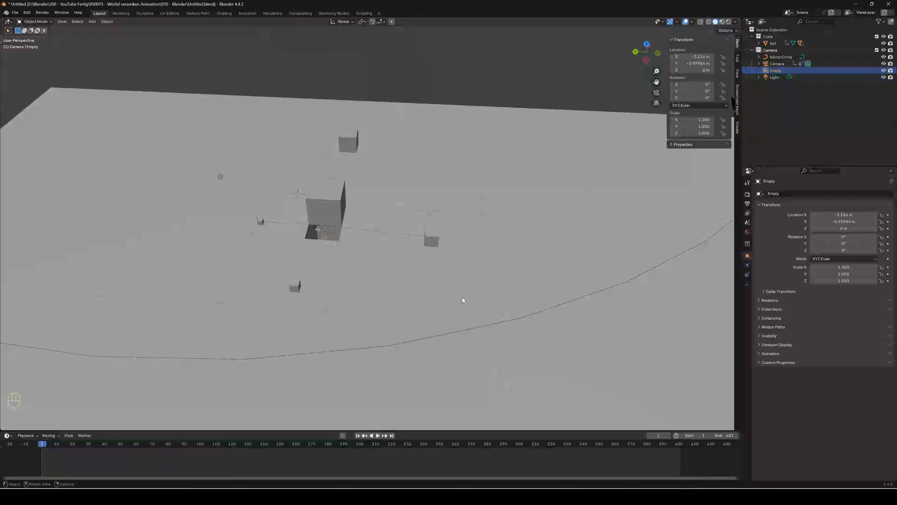
{"action": "left_click", "coordinate": [681, 446]}
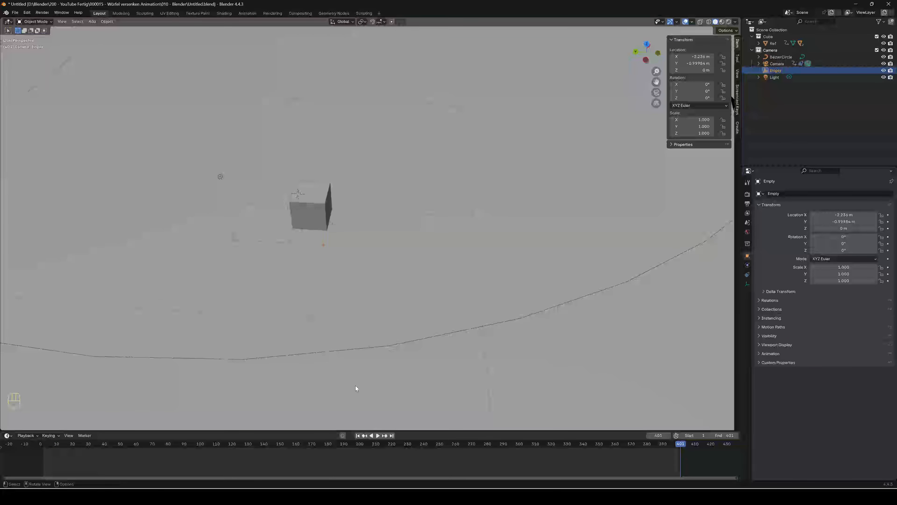
{"action": "left_click", "coordinate": [41, 447]}
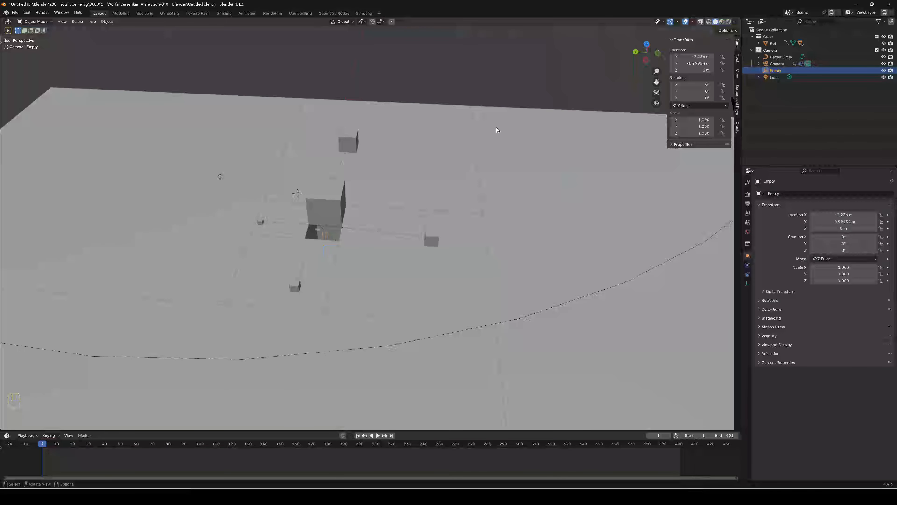
{"action": "scroll", "coordinate": [314, 279], "scroll_direction": "up", "scroll_amount": 4}
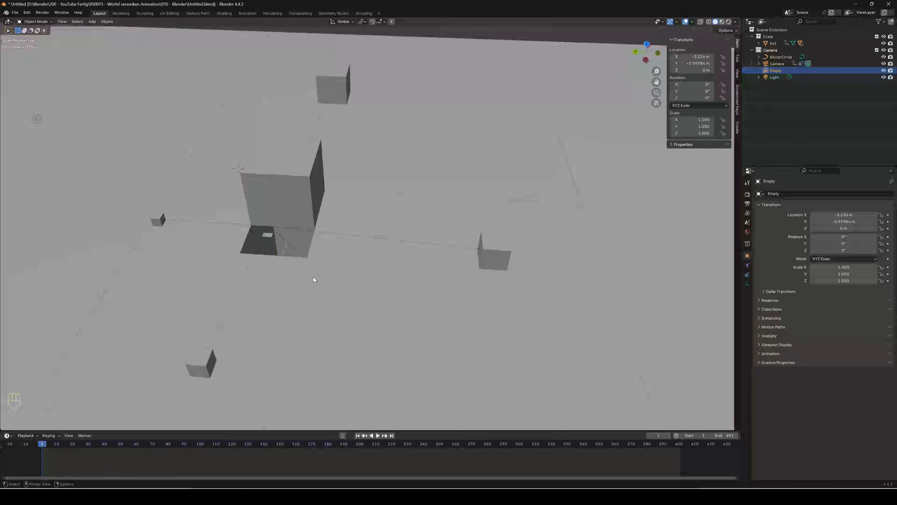
{"action": "left_click", "coordinate": [696, 70]}
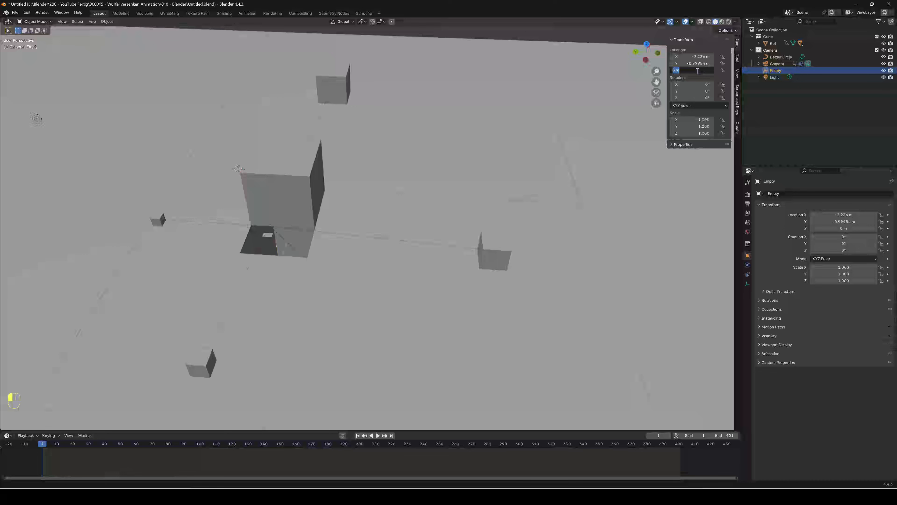
{"action": "type", "text": "1"}
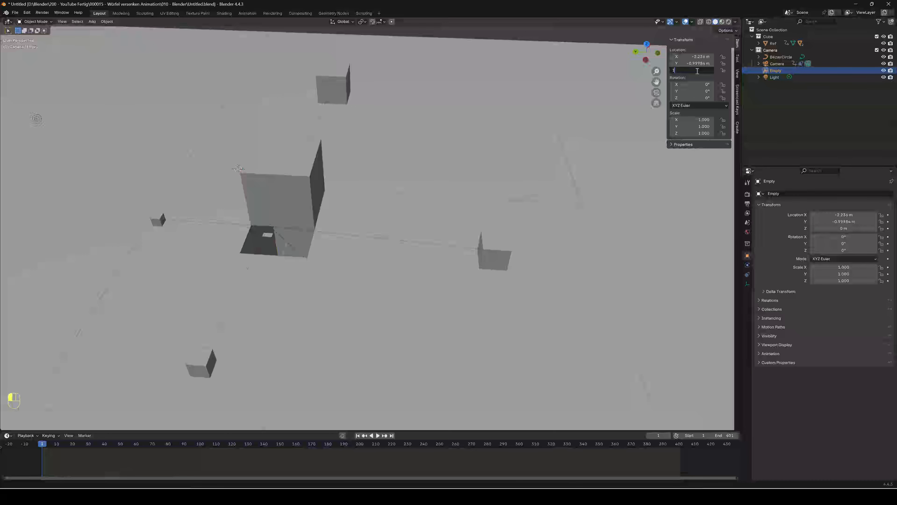
{"action": "key", "text": "Return"}
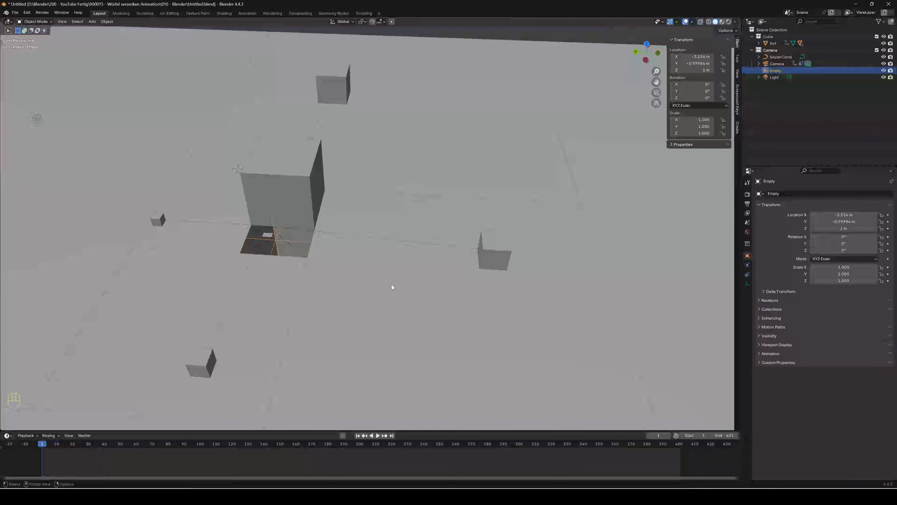
Step: In front view, lower the Empty along Z to about 0.865 m, level with the cubes' base, and insert a keyframe at frame 1
{"action": "middle_click_drag", "start_coordinate": [392, 285], "coordinate": [329, 249]}
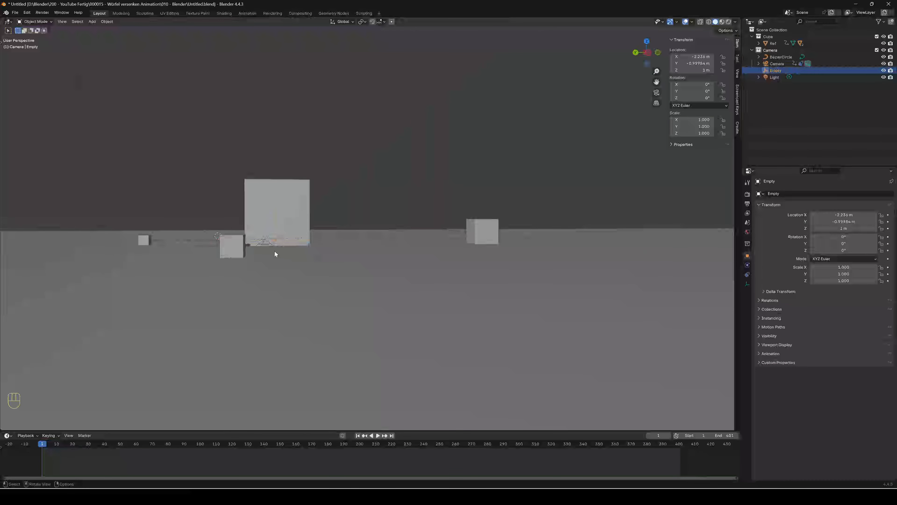
{"action": "scroll", "coordinate": [275, 260], "scroll_direction": "up", "scroll_amount": 4}
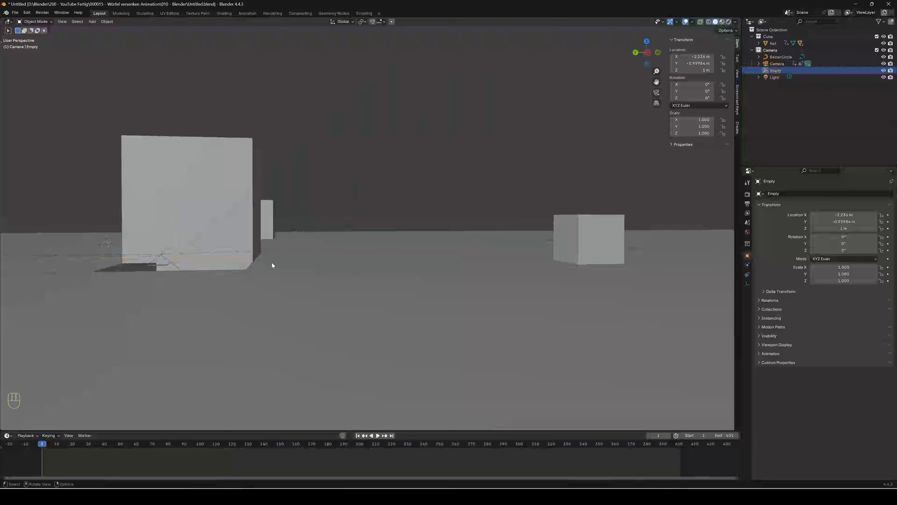
{"action": "middle_click_drag", "start_coordinate": [272, 262], "coordinate": [526, 278], "text": "shift"}
{"action": "key", "text": "KP_1"}
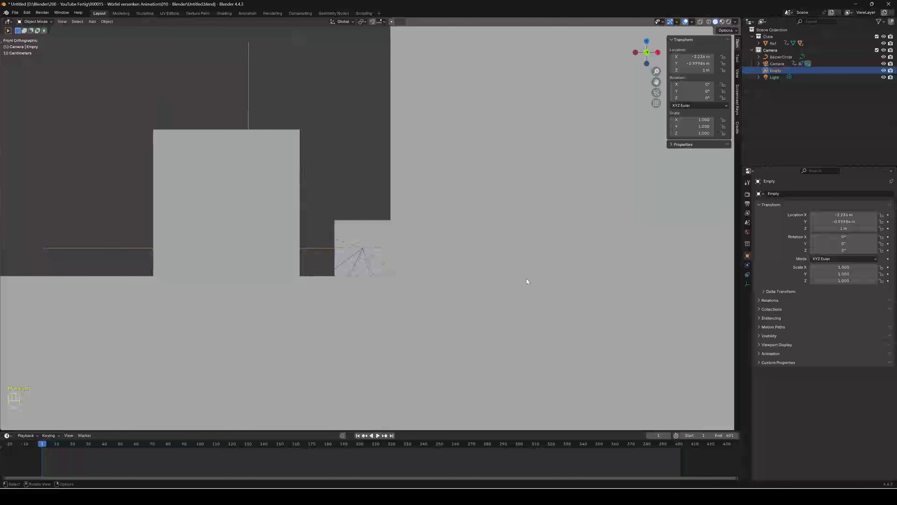
{"action": "key", "text": "g"}
{"action": "key", "text": "z"}
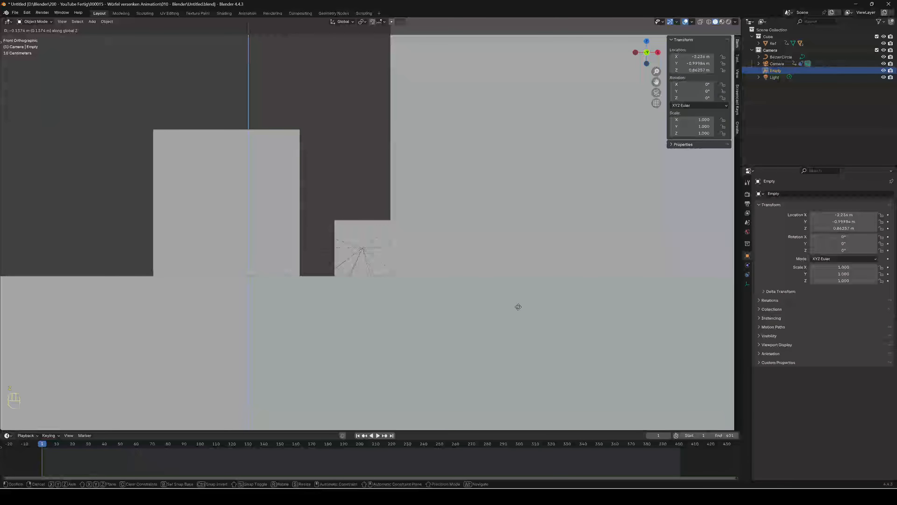
{"action": "left_click", "coordinate": [519, 306]}
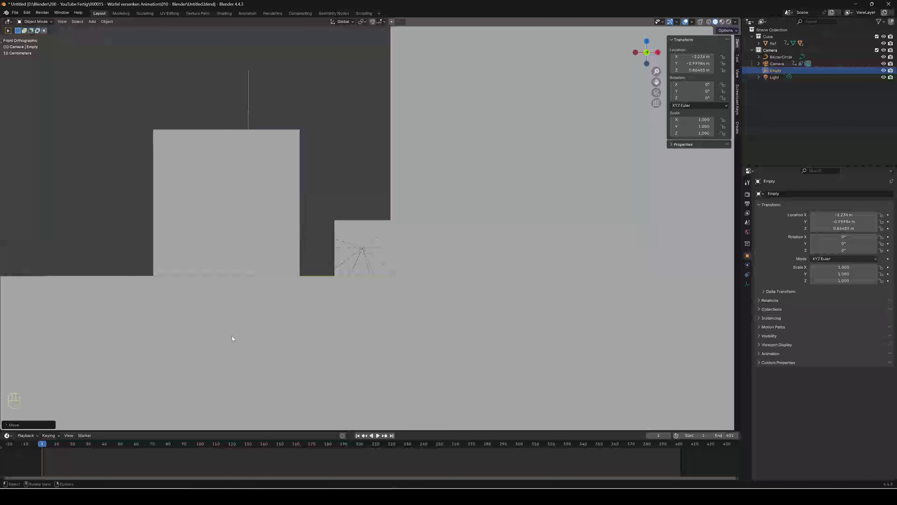
{"action": "key", "text": "i"}
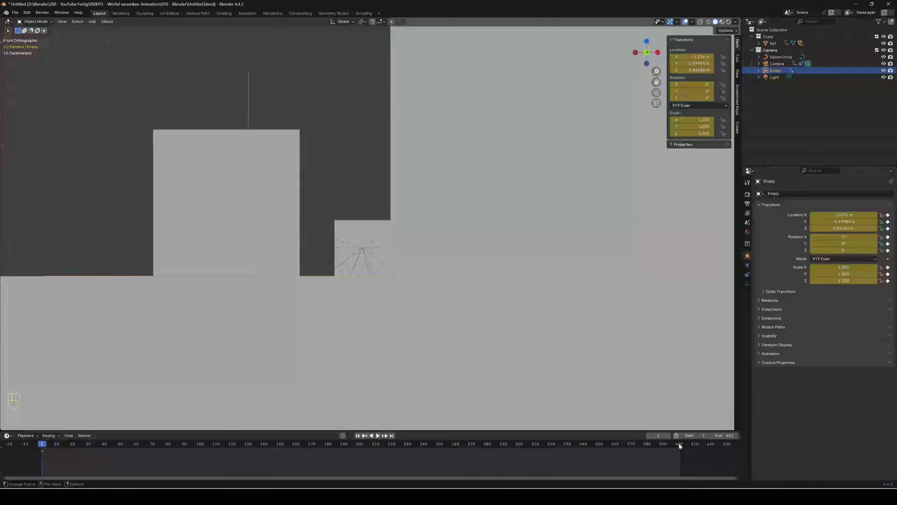
Step: At frame 401, set the Empty's Z location to 0 m and keyframe its location, rotation and scale
{"action": "left_click", "coordinate": [681, 444]}
{"action": "key", "text": "Left"}
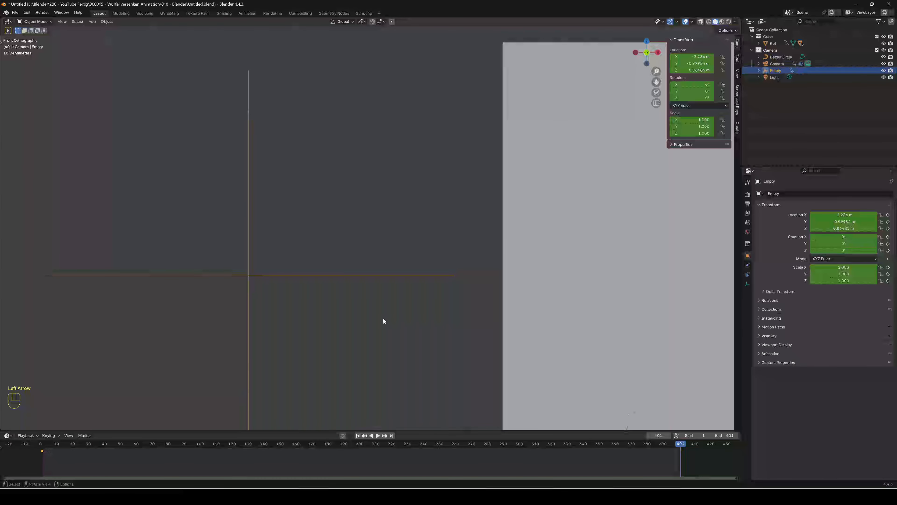
{"action": "scroll", "coordinate": [353, 327], "scroll_direction": "down", "scroll_amount": 4}
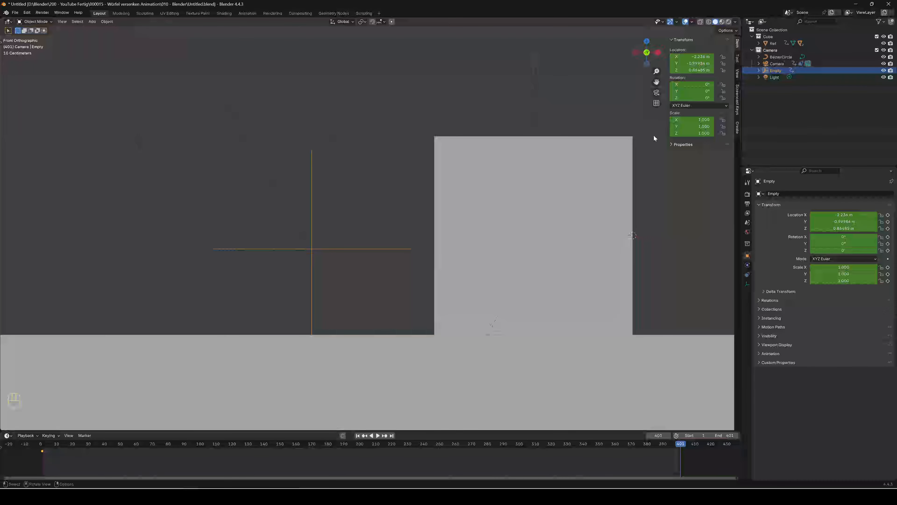
{"action": "left_click", "coordinate": [710, 70]}
{"action": "type", "text": "0"}
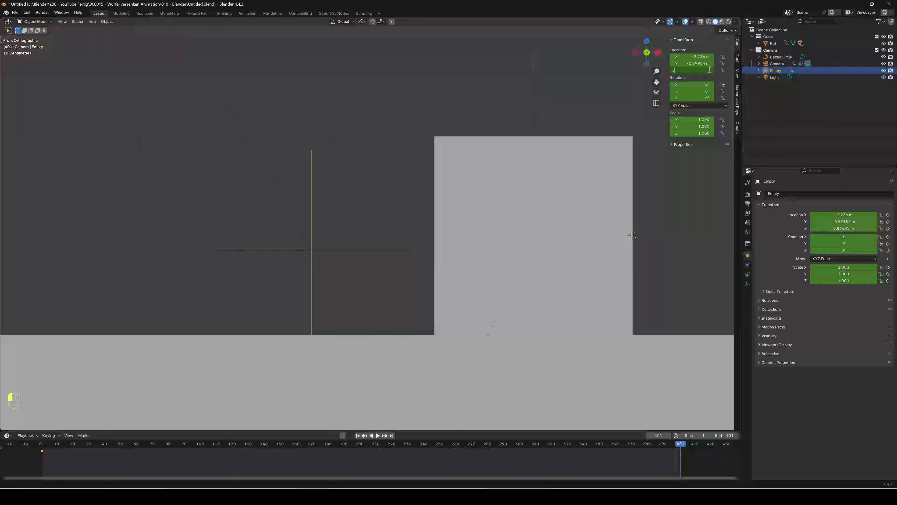
{"action": "key", "text": "Return"}
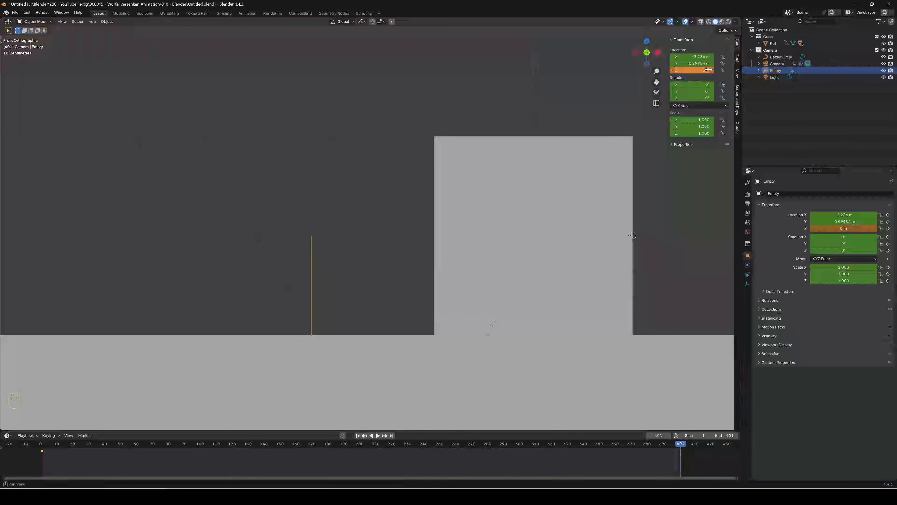
{"action": "key", "text": "i"}
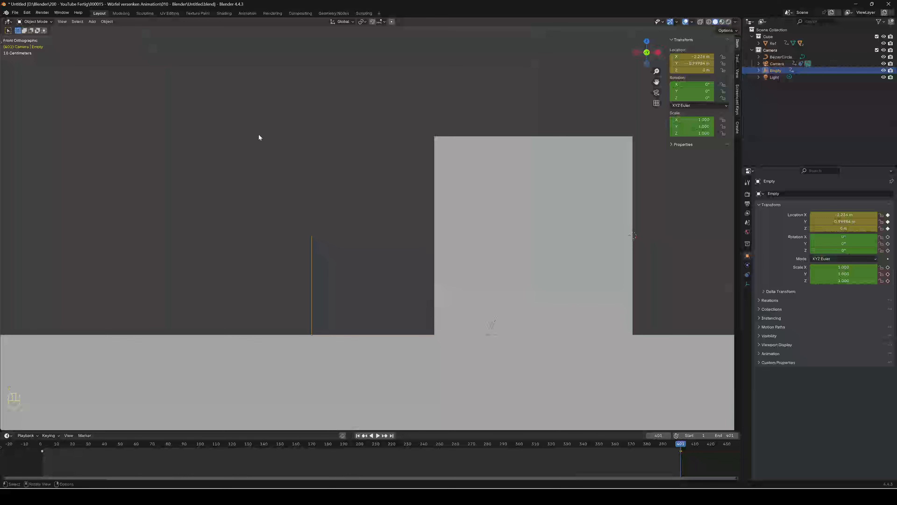
{"action": "key", "text": "i"}
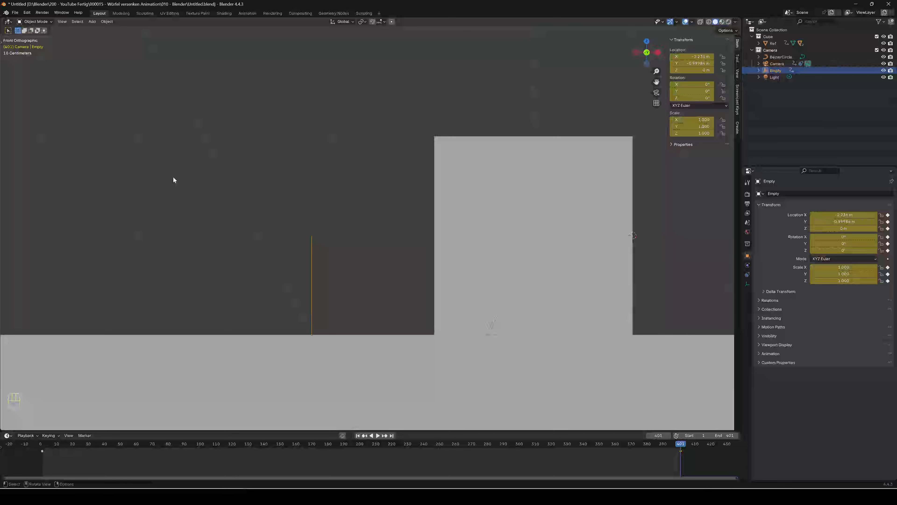
Step: Select the camera, go to frame 1 and bring up the camera's object constraints
{"action": "scroll", "coordinate": [234, 94], "scroll_direction": "down", "scroll_amount": 10}
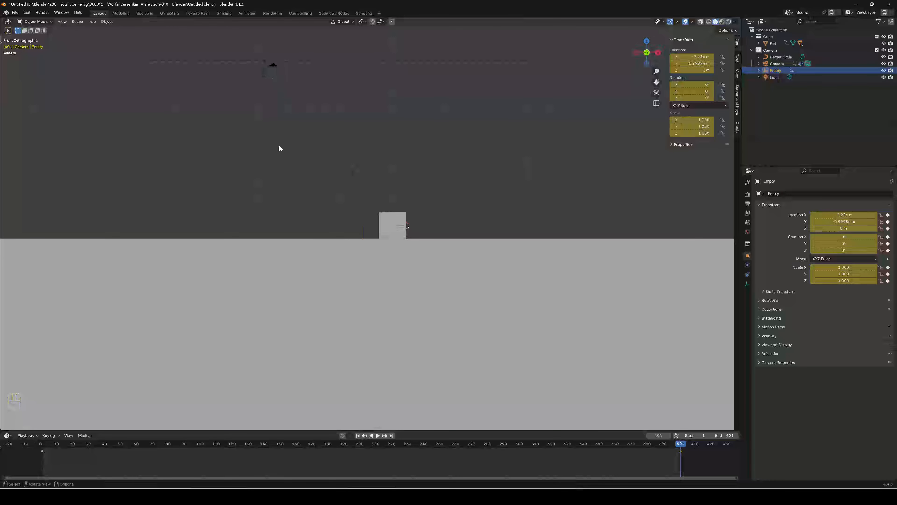
{"action": "left_click", "coordinate": [262, 79]}
{"action": "middle_click_drag", "start_coordinate": [263, 76], "coordinate": [360, 176]}
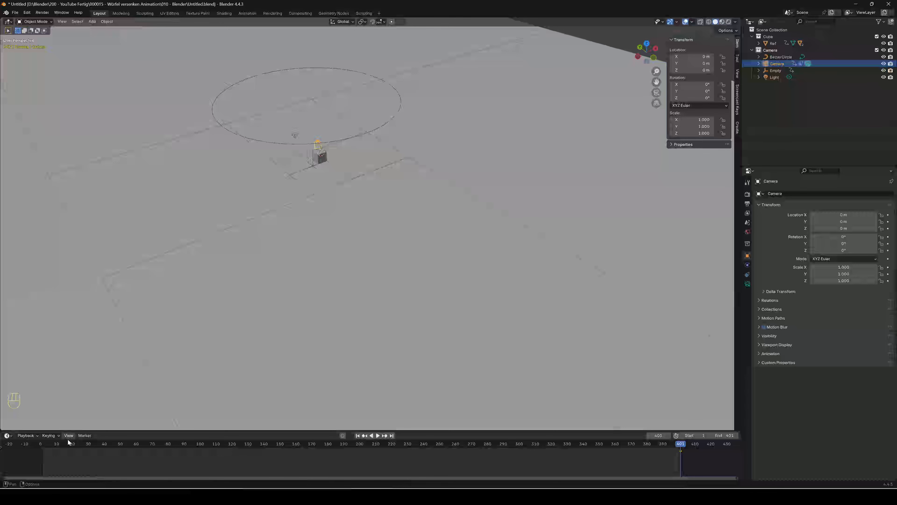
{"action": "left_click", "coordinate": [43, 444]}
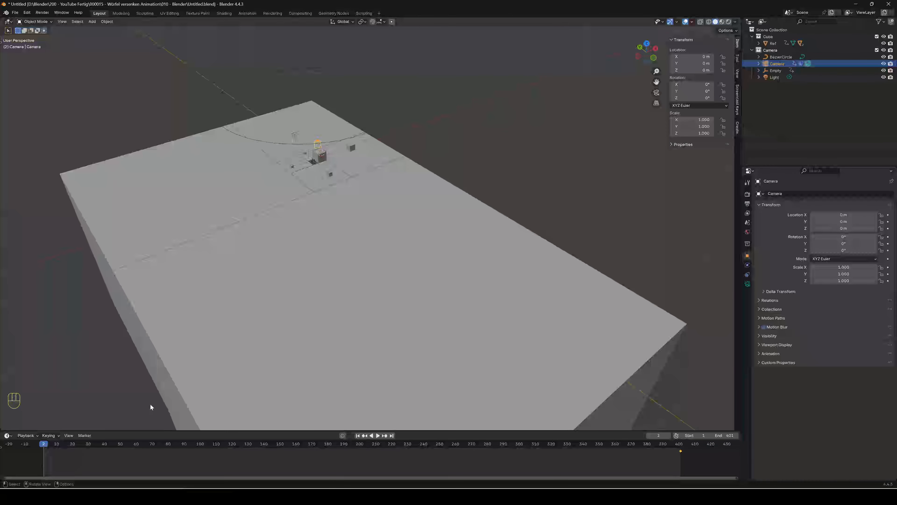
{"action": "key", "text": "Left"}
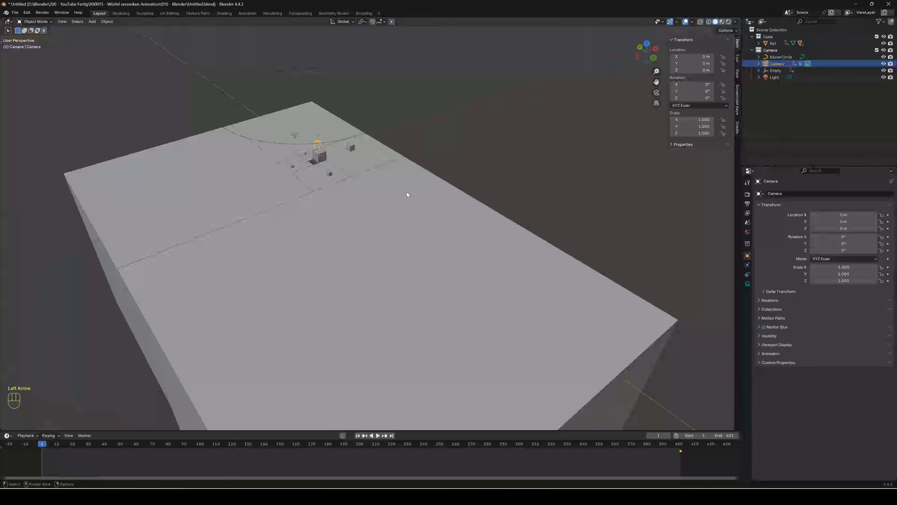
{"action": "left_click", "coordinate": [748, 284]}
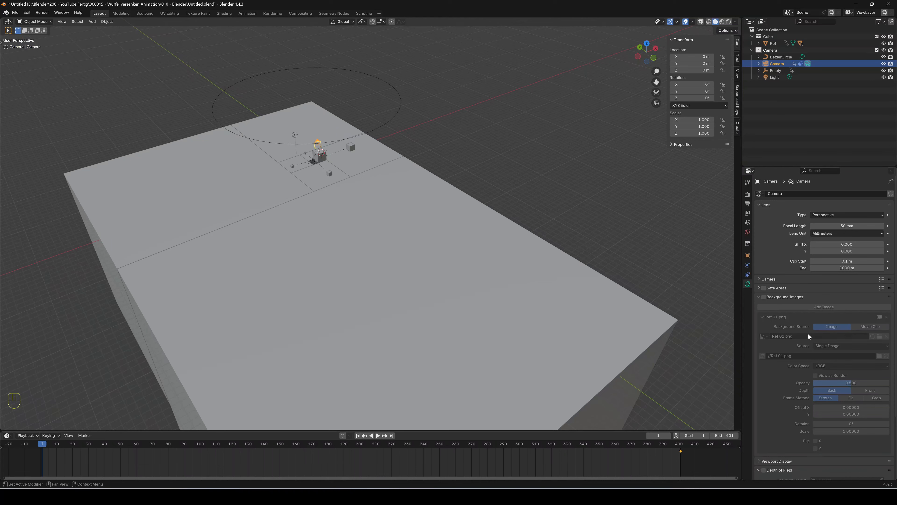
{"action": "left_click", "coordinate": [747, 275]}
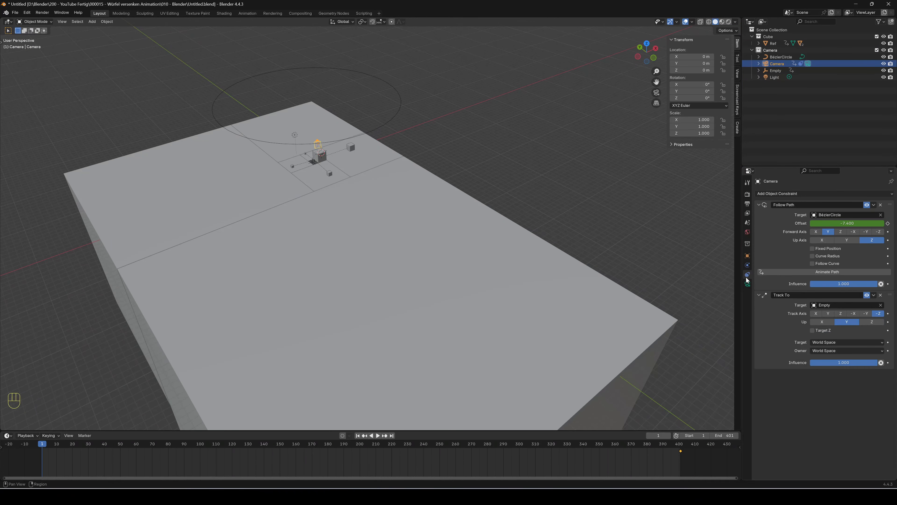
Step: Set the camera's Follow Path offset to -107.4 and keyframe it at frame 1
{"action": "left_click", "coordinate": [845, 223]}
{"action": "left_click", "coordinate": [816, 224]}
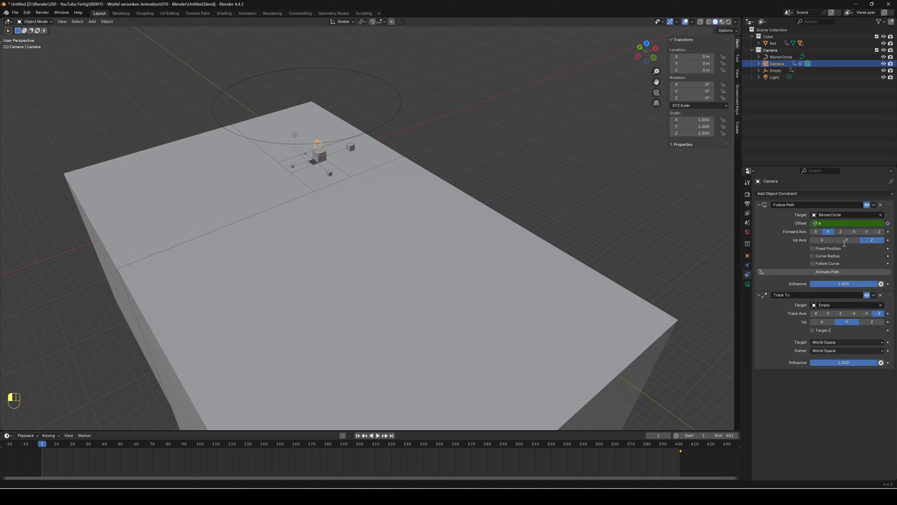
{"action": "key", "text": "BackSpace"}
{"action": "type", "text": "10"}
{"action": "key", "text": "Return"}
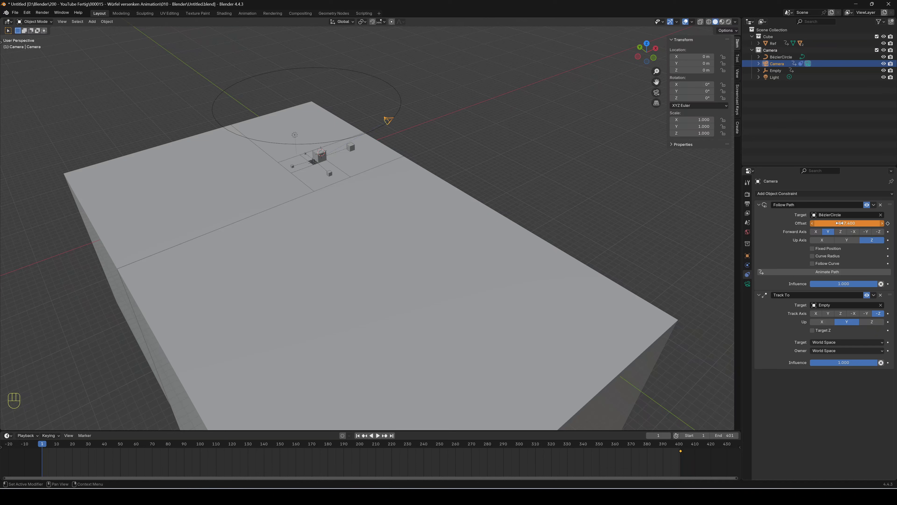
{"action": "left_click", "coordinate": [840, 223]}
{"action": "key", "text": "Home"}
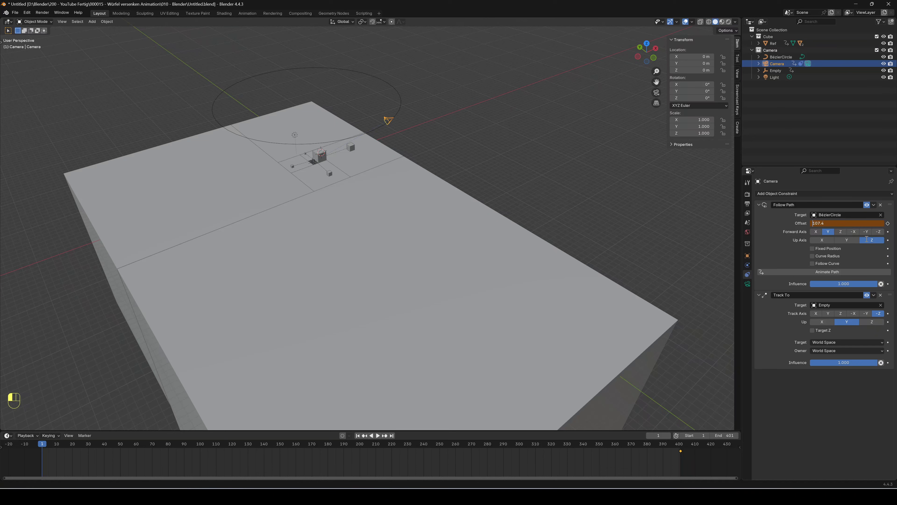
{"action": "type", "text": "-"}
{"action": "key", "text": "Return"}
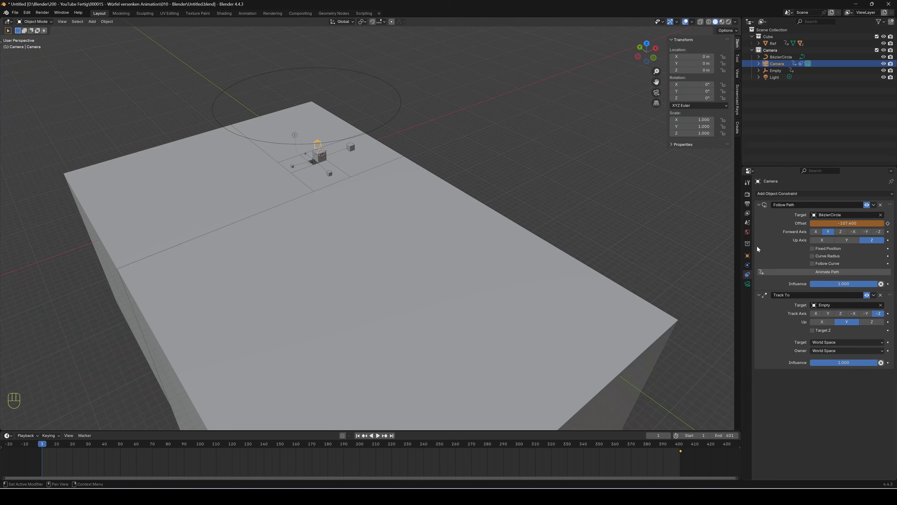
{"action": "left_click", "coordinate": [888, 223]}
Step: Play the animation through the camera view to check the orbit, and return to frame 1
{"action": "scroll", "coordinate": [350, 191], "scroll_direction": "up", "scroll_amount": 1}
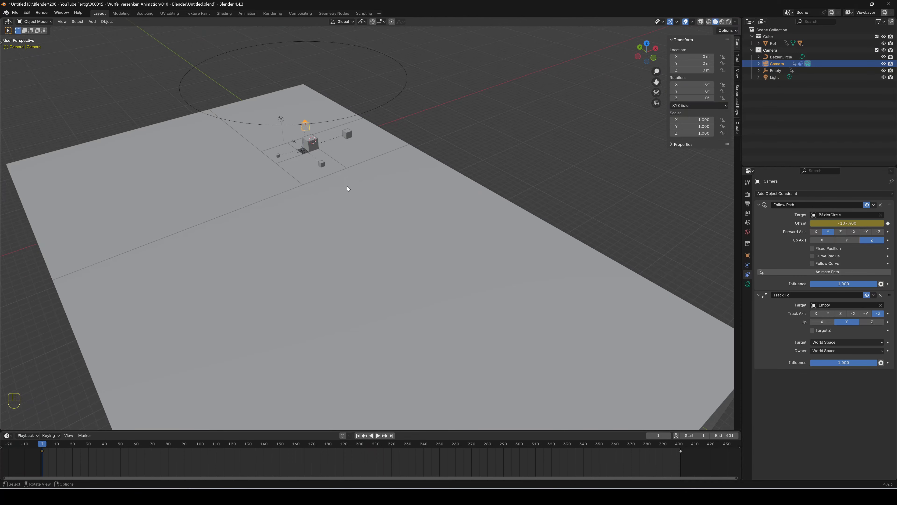
{"action": "key", "text": "KP_0"}
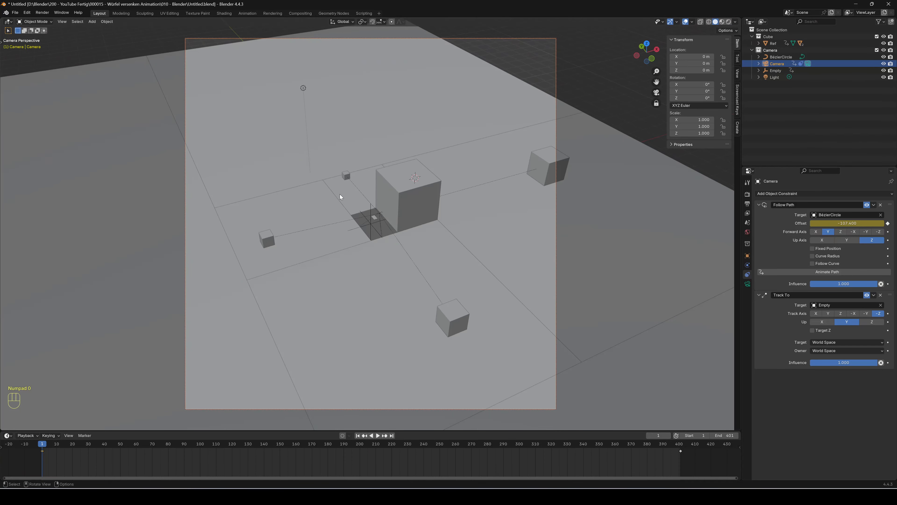
{"action": "key", "text": "space"}
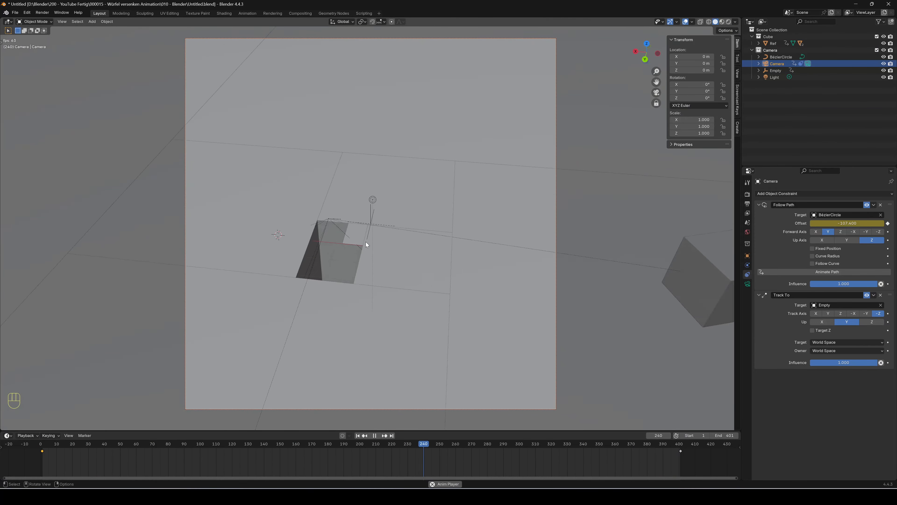
{"action": "key", "text": "space"}
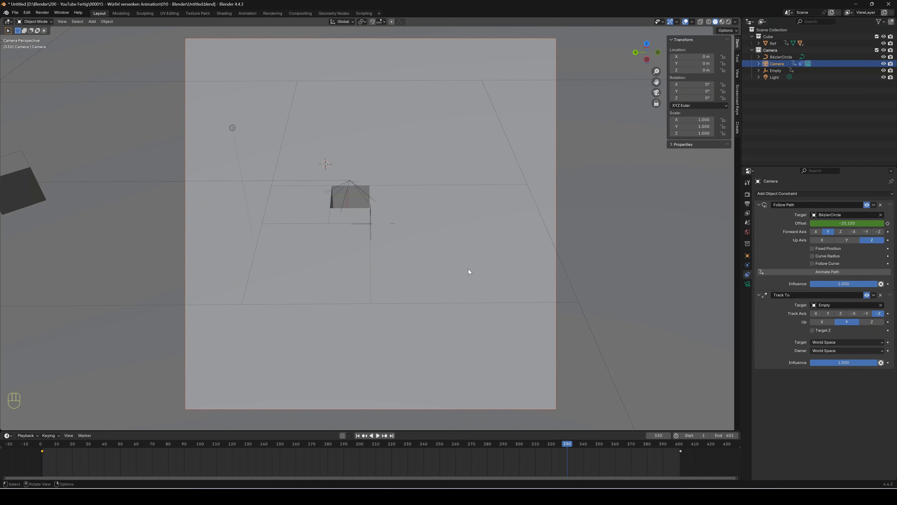
{"action": "left_click", "coordinate": [43, 449]}
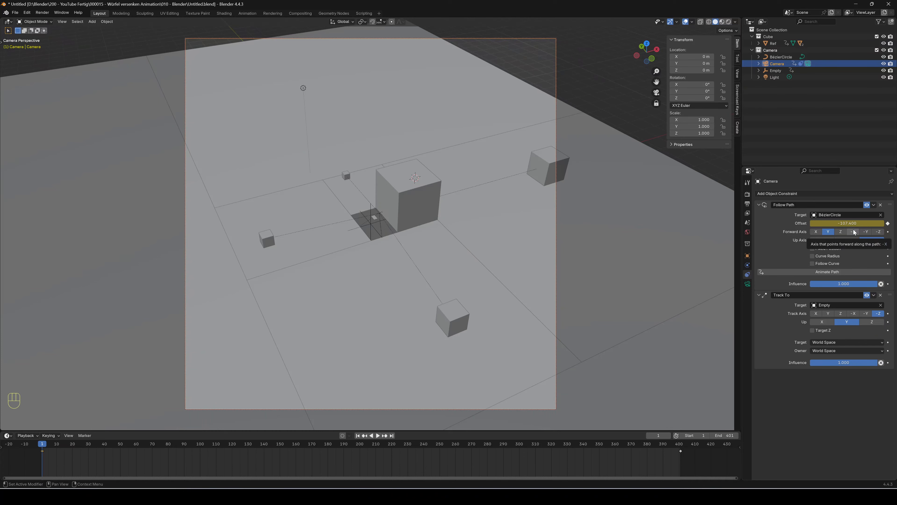
Step: At frame 1, set the camera's Follow Path offset to -7.4 and replace its keyframe with this value
{"action": "left_click_drag", "start_coordinate": [847, 223], "coordinate": [866, 222]}
{"action": "key", "text": "i"}
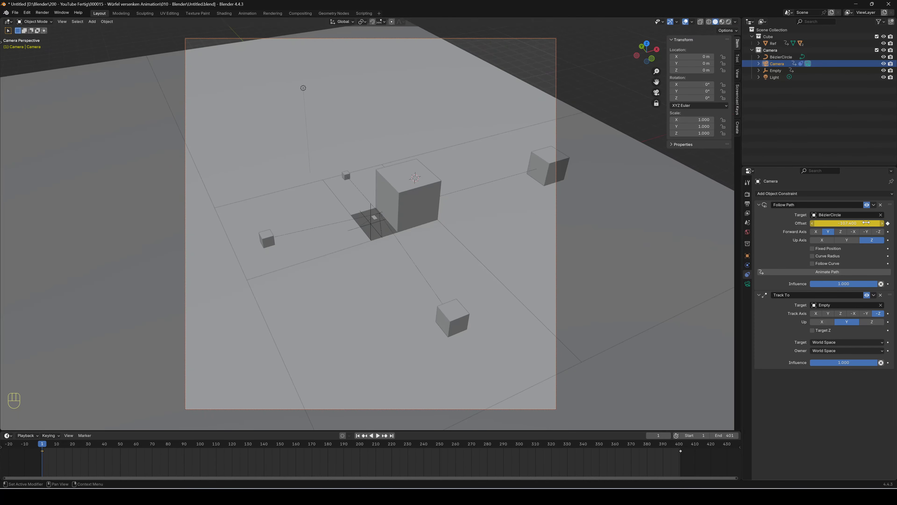
{"action": "left_click", "coordinate": [844, 223]}
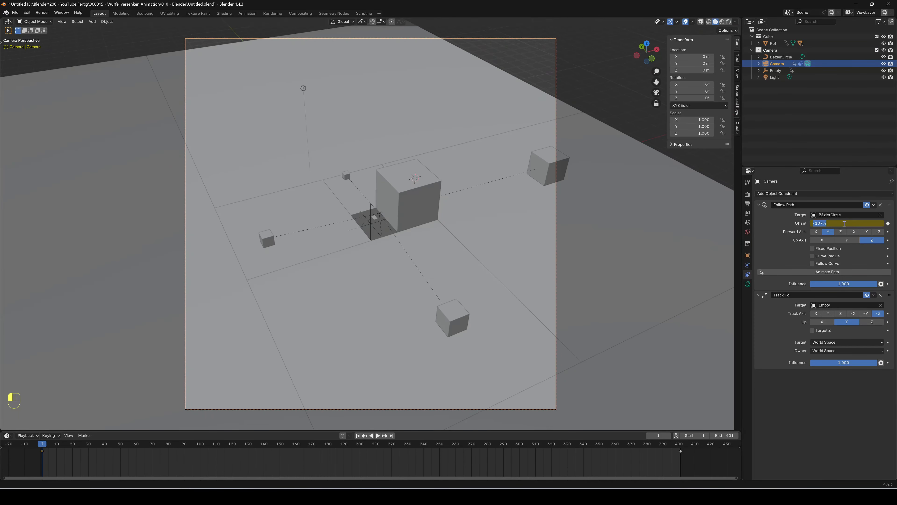
{"action": "left_click", "coordinate": [821, 224]}
{"action": "key", "text": "BackSpace"}
{"action": "key", "text": "BackSpace"}
{"action": "key", "text": "Return"}
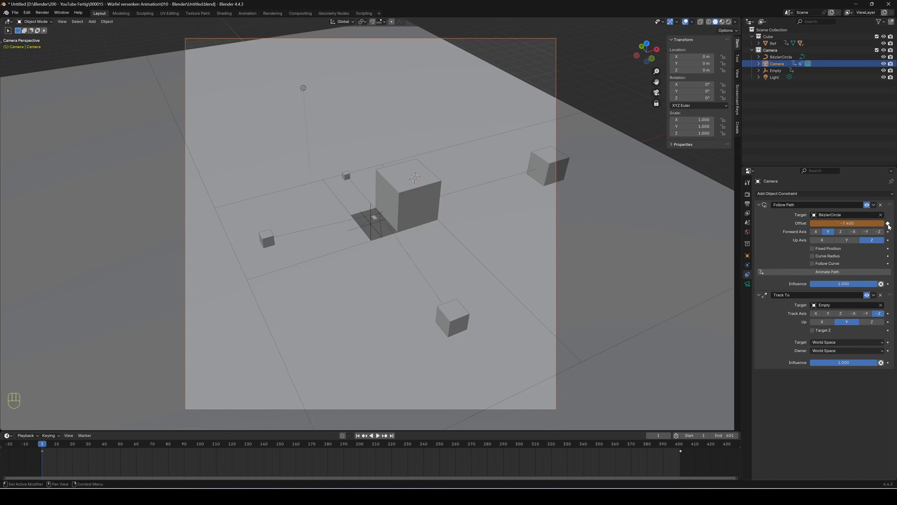
{"action": "left_click", "coordinate": [888, 223]}
{"action": "left_click", "coordinate": [888, 224]}
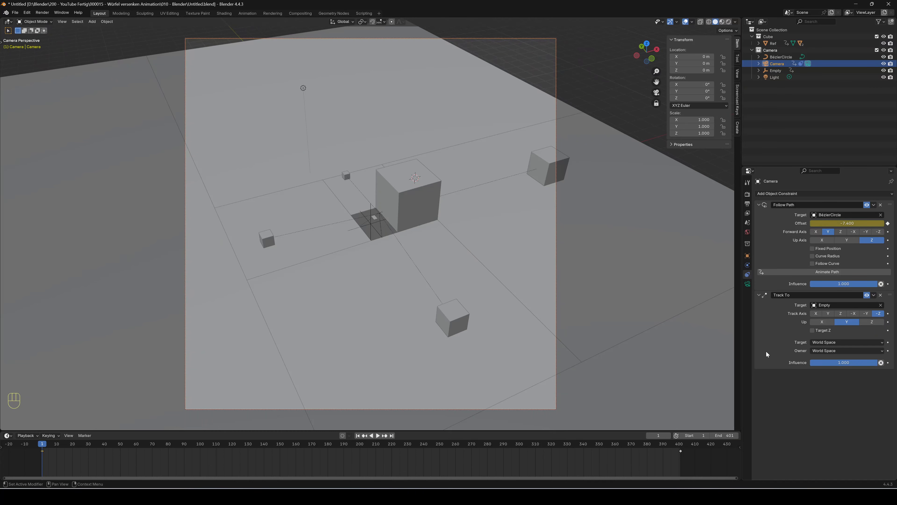
Step: At frame 401, set the camera's Follow Path offset to -107.4 and replace its keyframe with this value
{"action": "left_click", "coordinate": [681, 445]}
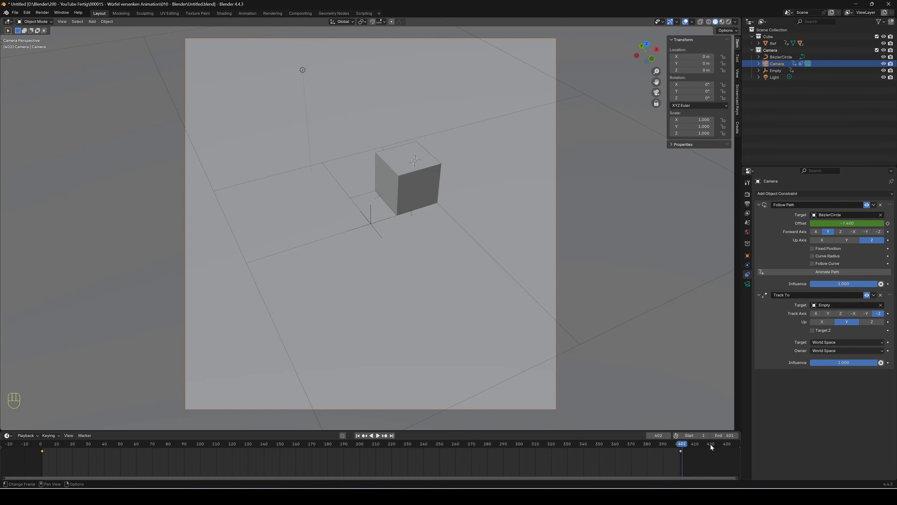
{"action": "key", "text": "Left"}
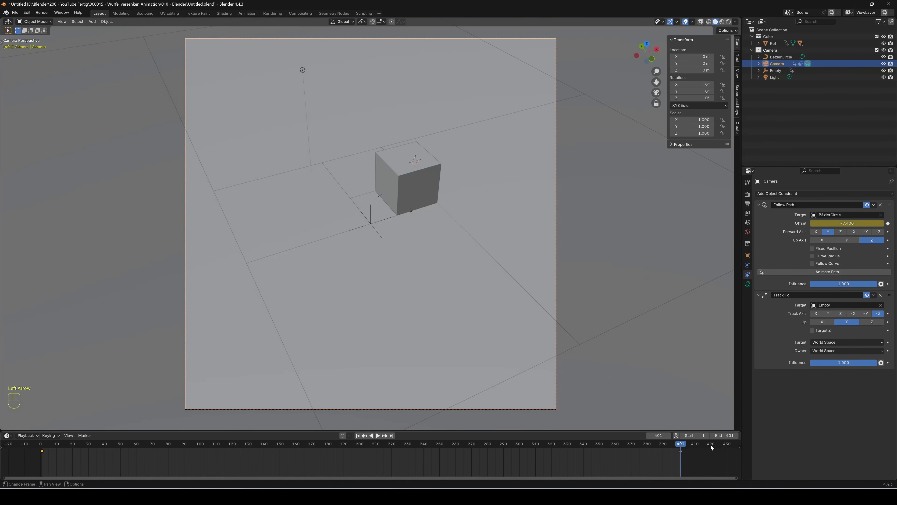
{"action": "left_click", "coordinate": [842, 224]}
{"action": "left_click", "coordinate": [818, 224]}
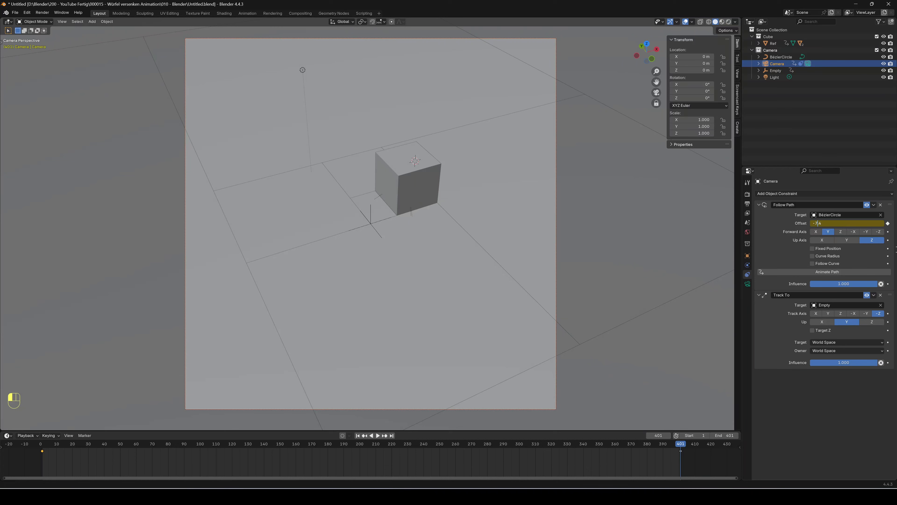
{"action": "key", "text": "BackSpace"}
{"action": "type", "text": "10"}
{"action": "key", "text": "ctrl+Left"}
{"action": "type", "text": "-"}
{"action": "key", "text": "Return"}
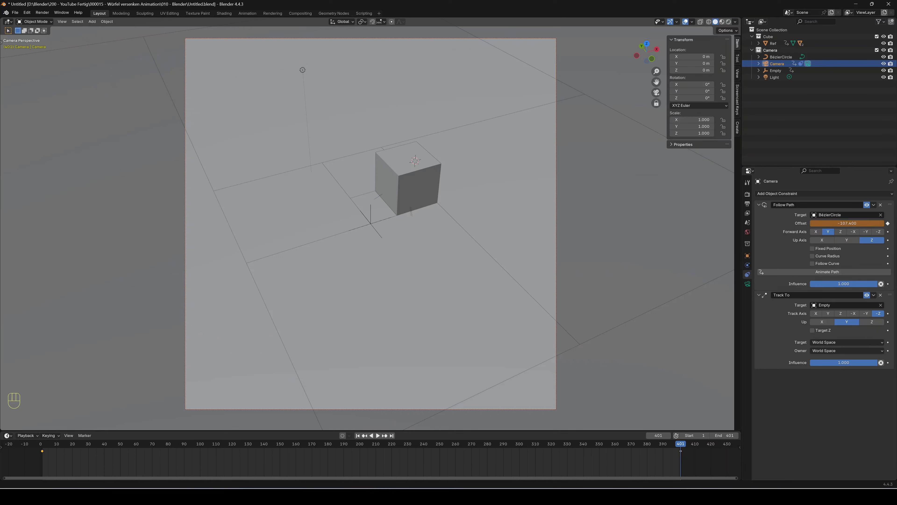
{"action": "left_click", "coordinate": [888, 224]}
{"action": "left_click", "coordinate": [888, 224]}
Step: Play back the camera's orbit around the cubes and go back to frame 1
{"action": "key", "text": "space"}
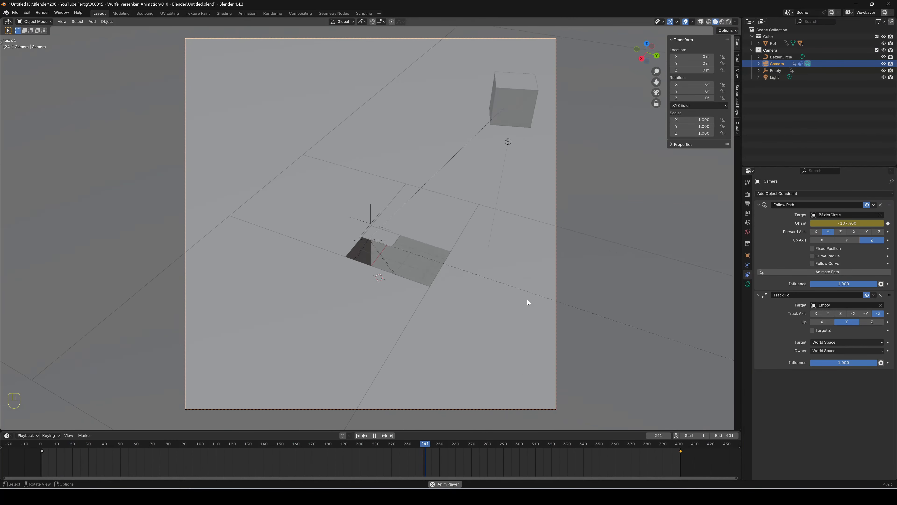
{"action": "key", "text": "space"}
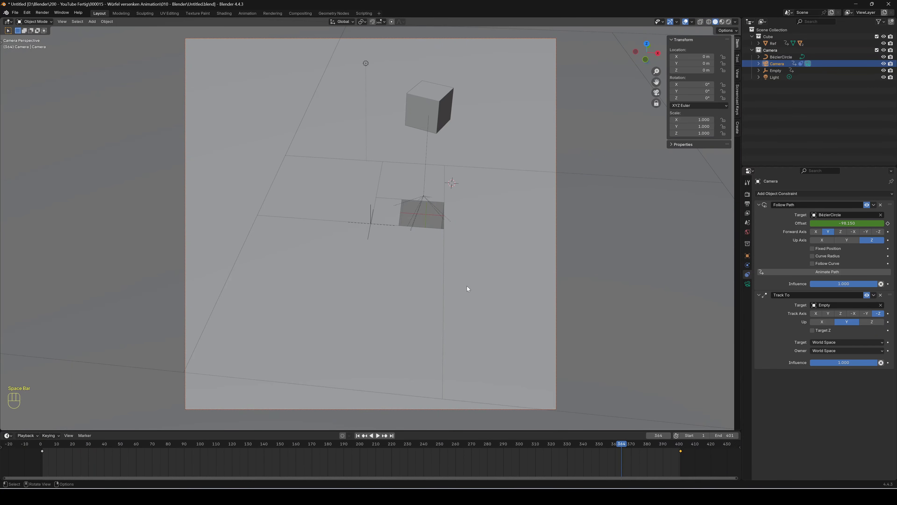
{"action": "left_click", "coordinate": [41, 447]}
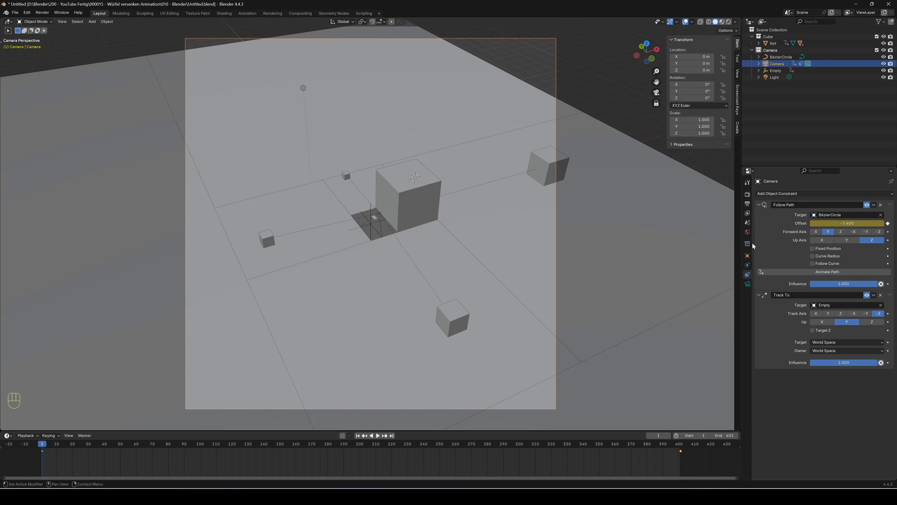
Step: Set the camera's focal length to 63 mm so the cubes fill more of the frame
{"action": "left_click", "coordinate": [747, 285]}
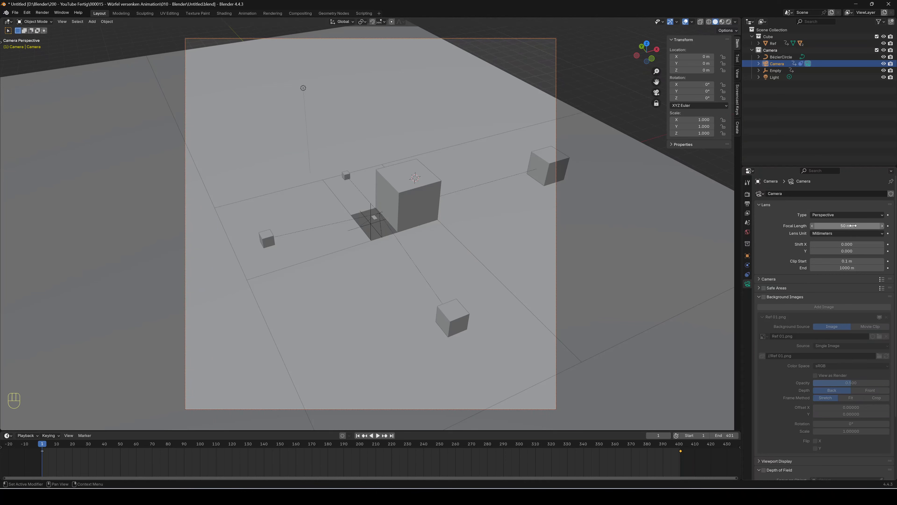
{"action": "left_click_drag", "start_coordinate": [847, 226], "coordinate": [862, 227]}
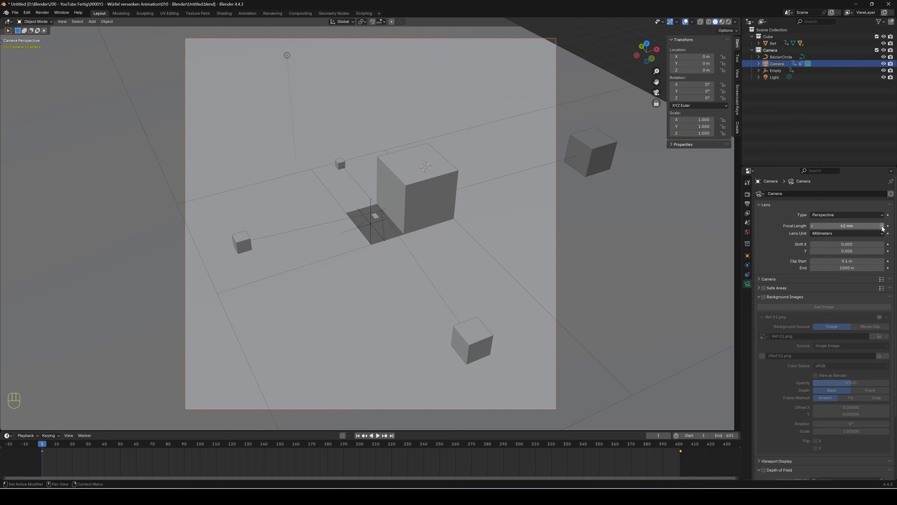
{"action": "left_click", "coordinate": [882, 227]}
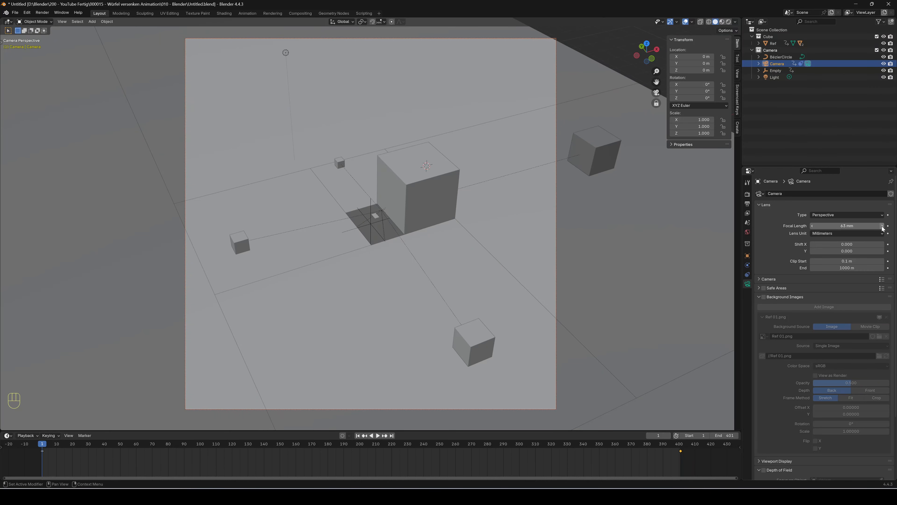
{"action": "left_click", "coordinate": [882, 226]}
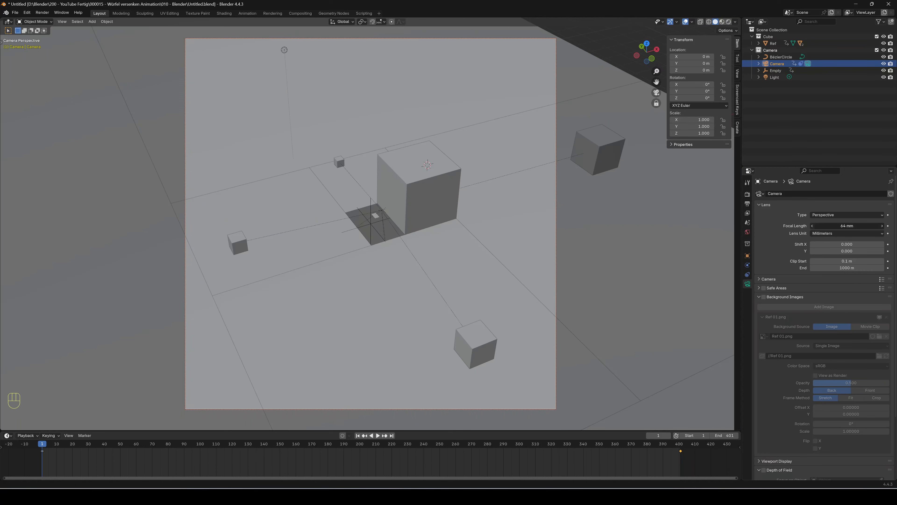
{"action": "left_click_drag", "start_coordinate": [848, 227], "coordinate": [844, 226]}
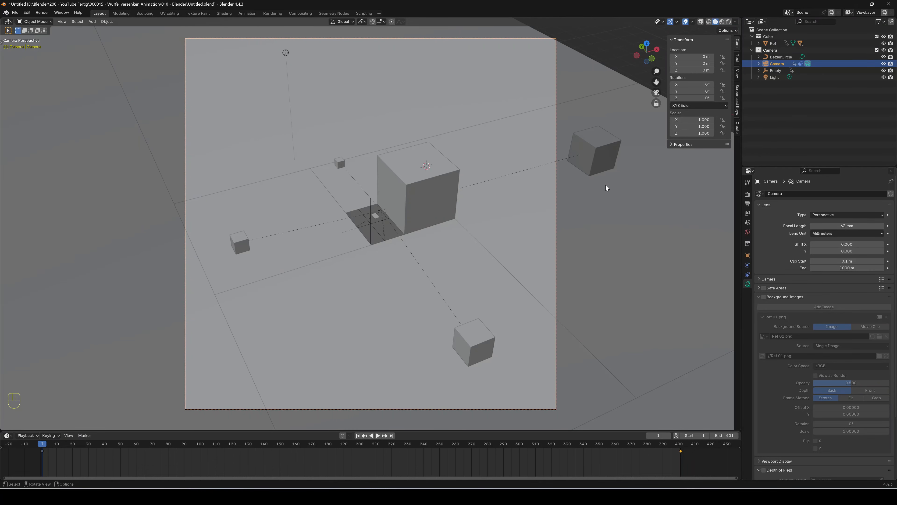
Step: Play the looping animation with the tighter framing, stop it and return to frame 1
{"action": "key", "text": "space"}
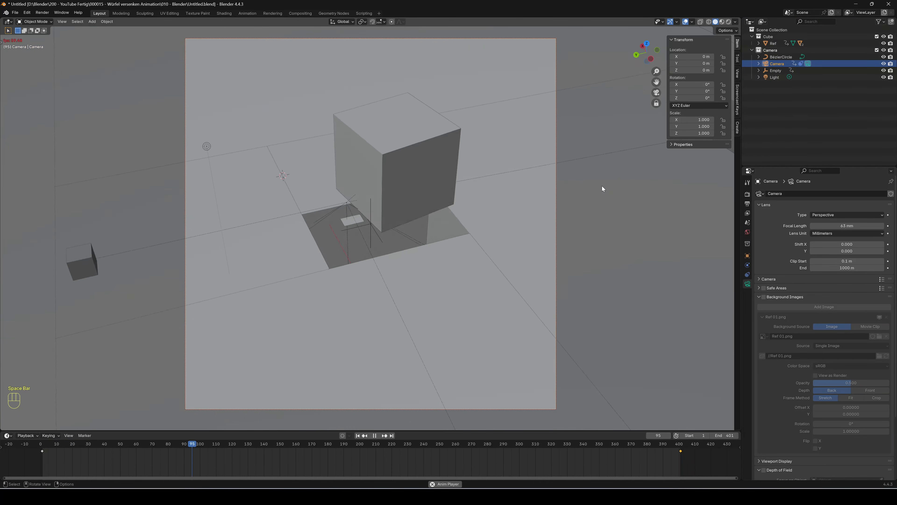
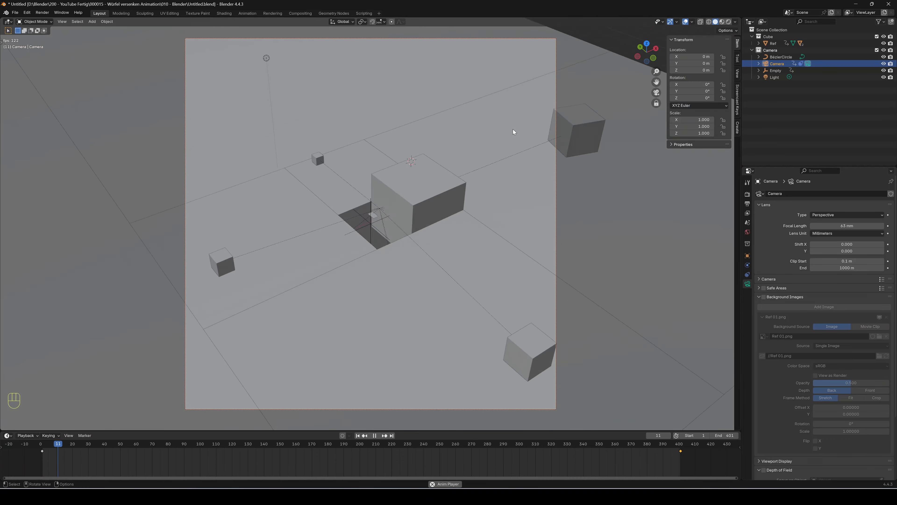
{"action": "key", "text": "space"}
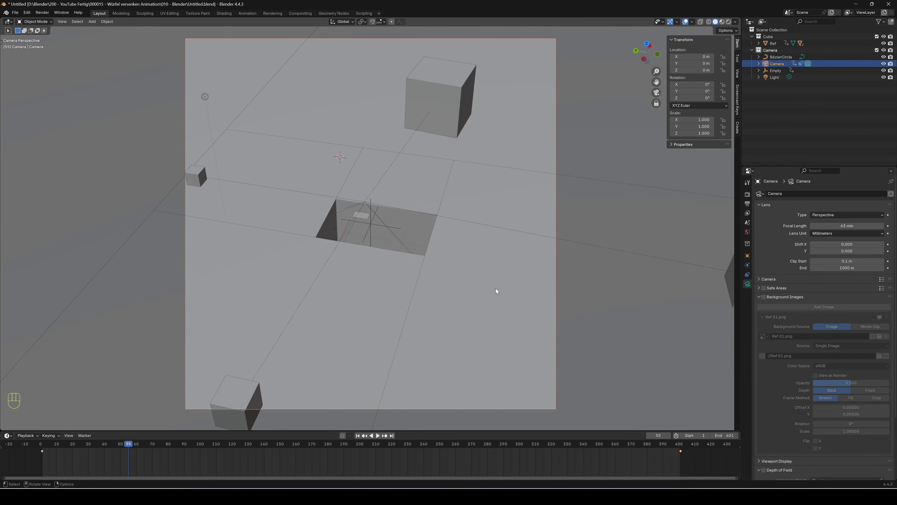
{"action": "left_click", "coordinate": [45, 447]}
{"action": "key", "text": "Left"}
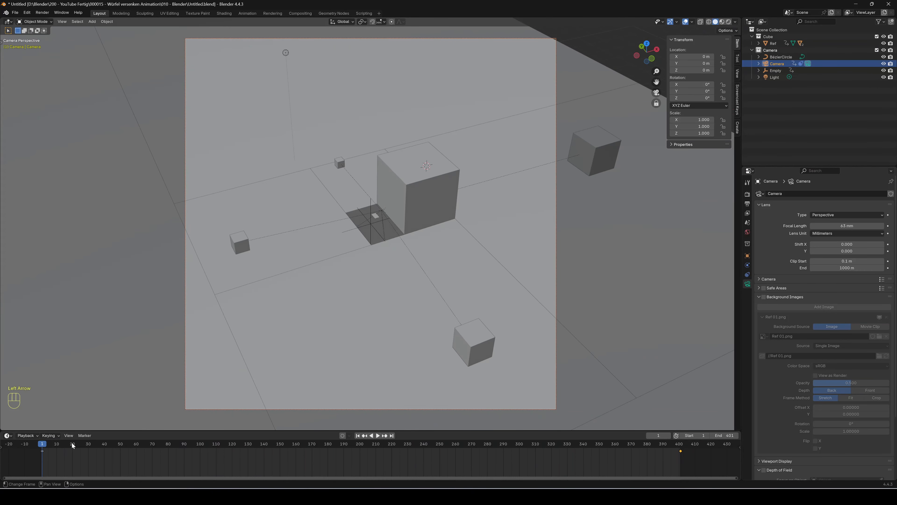
Step: Compare the camera's Follow Path offset and the framing of the cubes at frames 1 and 401
{"action": "left_click", "coordinate": [748, 274]}
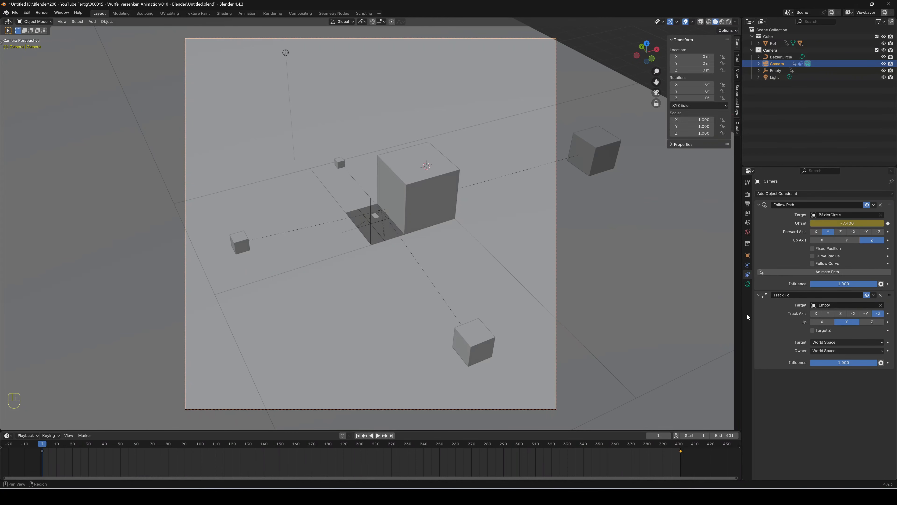
{"action": "left_click", "coordinate": [680, 448]}
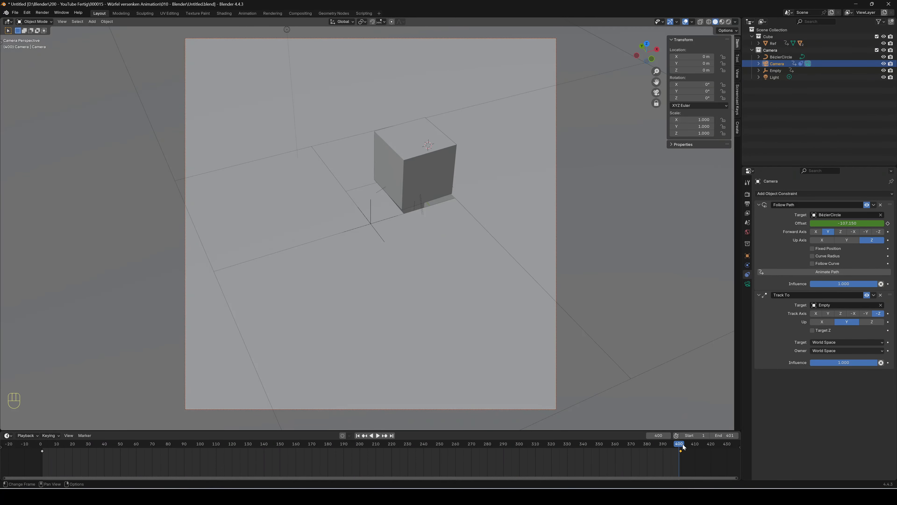
{"action": "key", "text": "Right"}
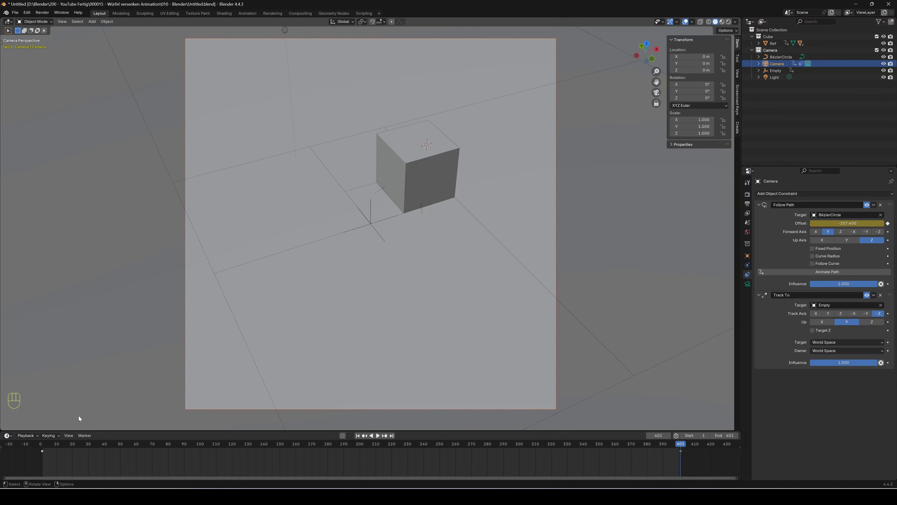
{"action": "left_click", "coordinate": [43, 448]}
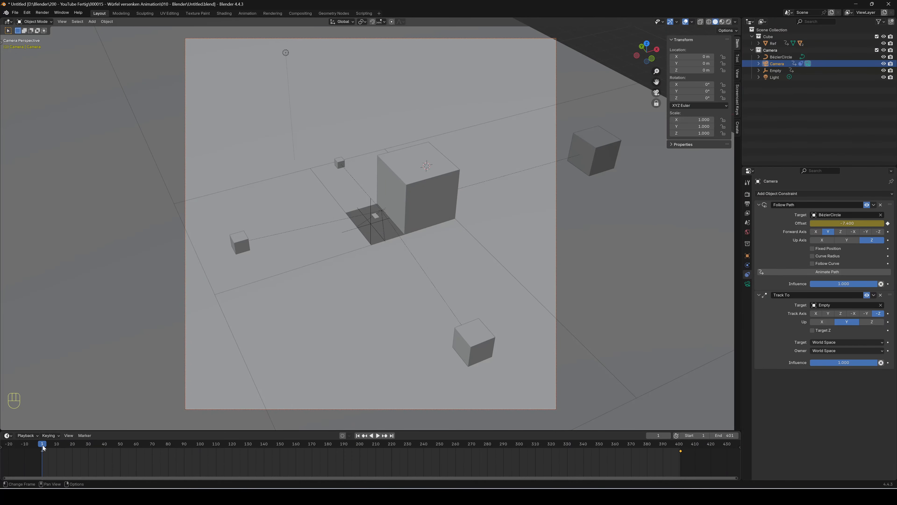
{"action": "left_click", "coordinate": [682, 449]}
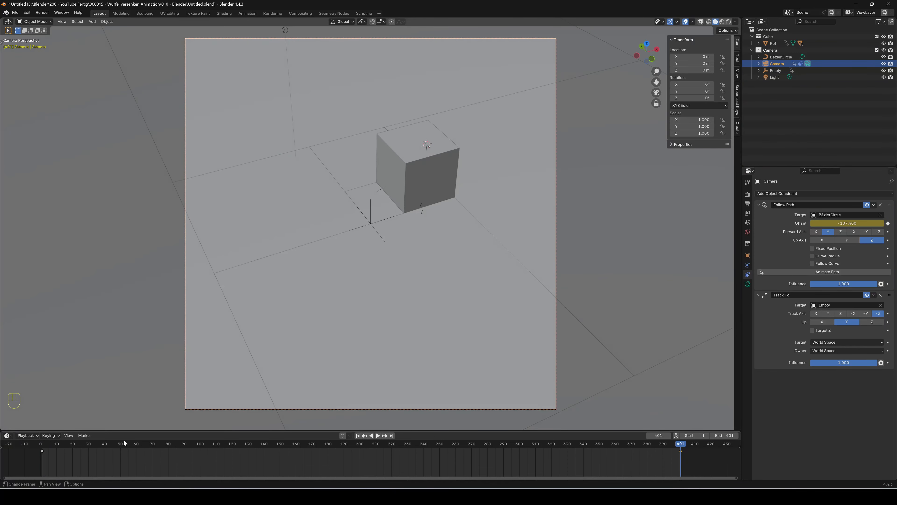
{"action": "left_click", "coordinate": [42, 448]}
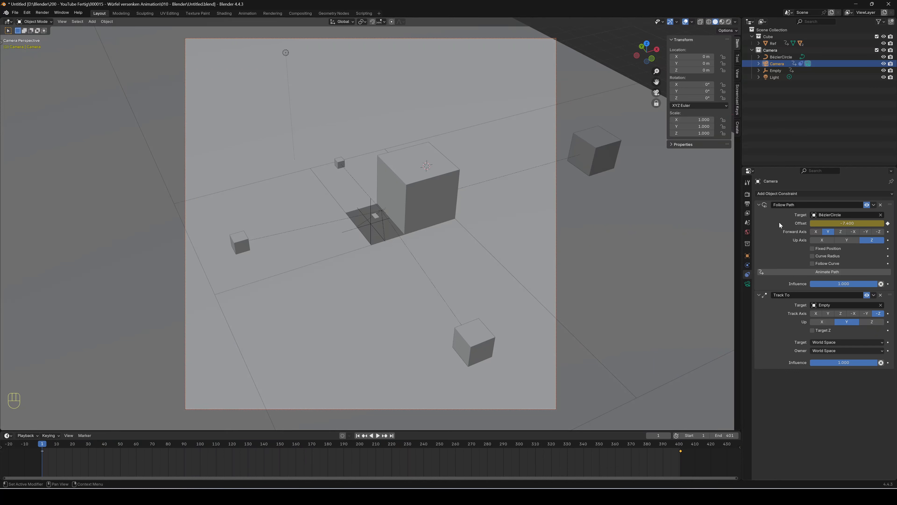
Step: Set the camera's focal length to 50 mm at frame 1 to widen the framing
{"action": "left_click", "coordinate": [747, 284]}
{"action": "left_click", "coordinate": [851, 226]}
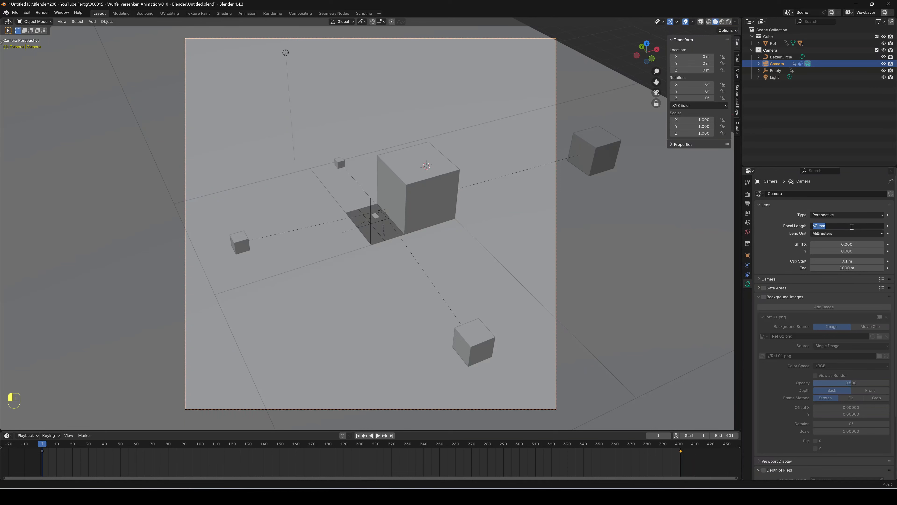
{"action": "type", "text": "50"}
{"action": "key", "text": "Return"}
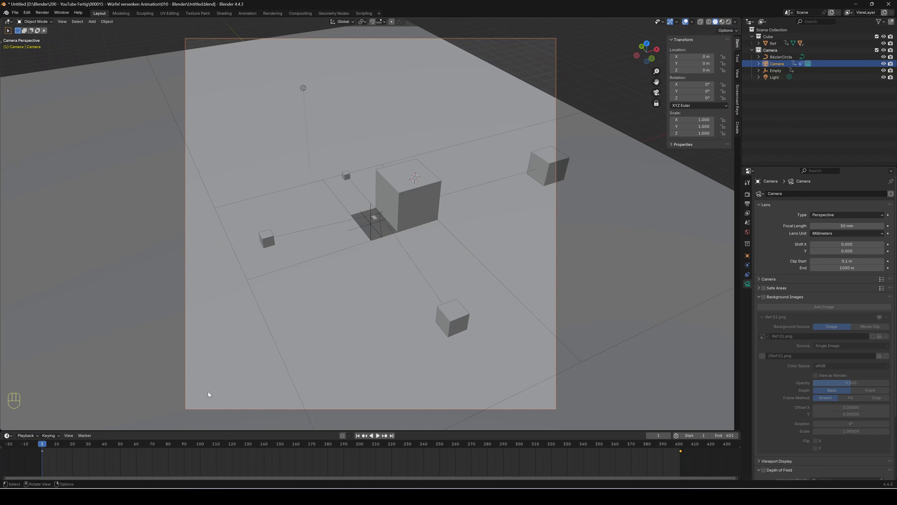
Step: Compare frames 1 and 401 in the wider framing and play back the start of the animation
{"action": "left_click", "coordinate": [681, 446]}
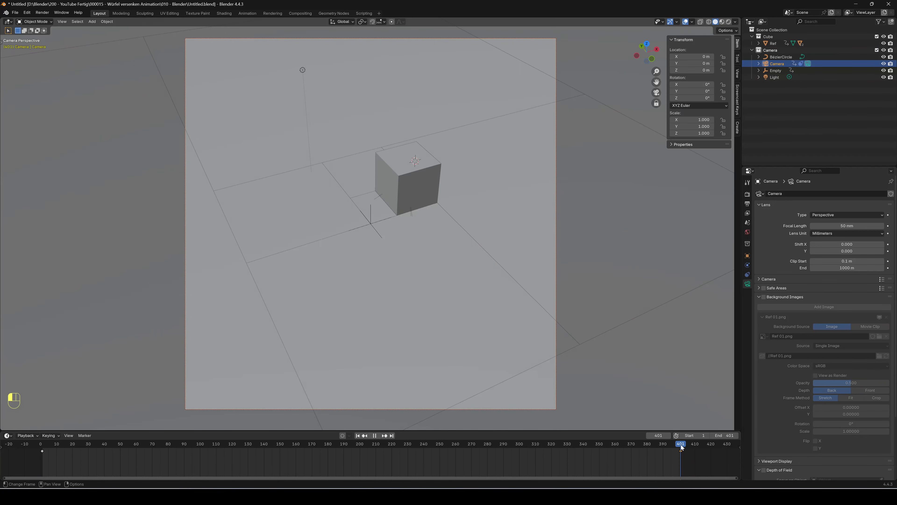
{"action": "left_click", "coordinate": [42, 443]}
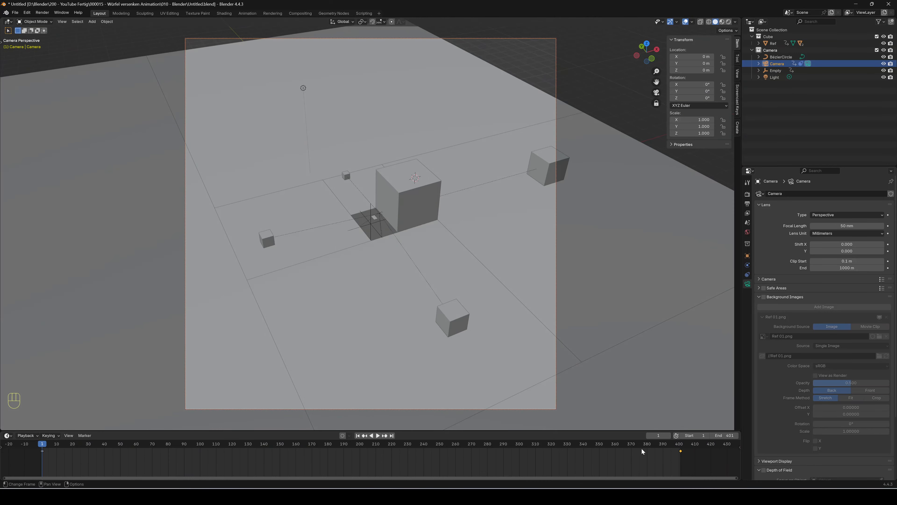
{"action": "left_click", "coordinate": [682, 450]}
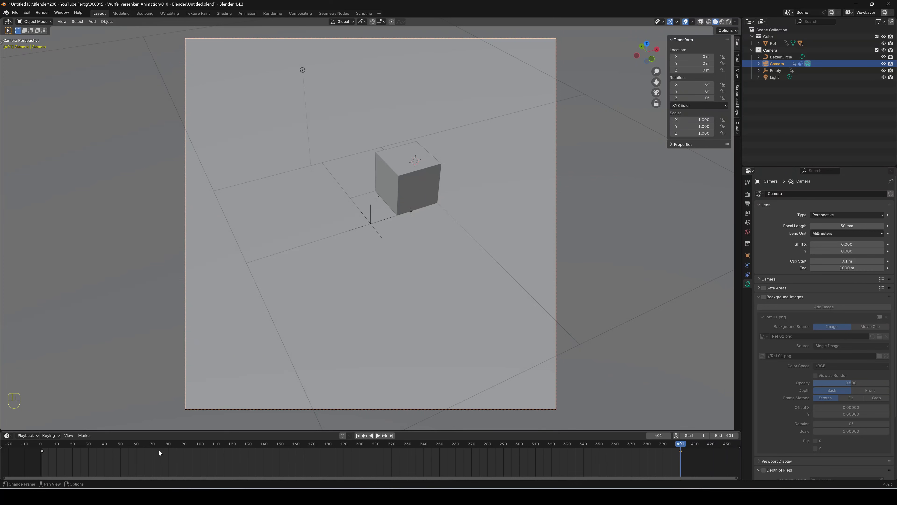
{"action": "left_click", "coordinate": [42, 448]}
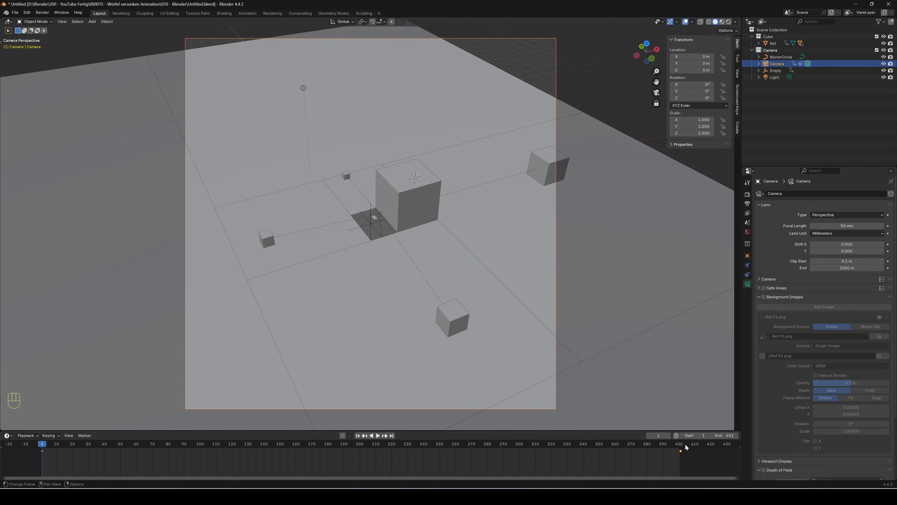
{"action": "key", "text": "space"}
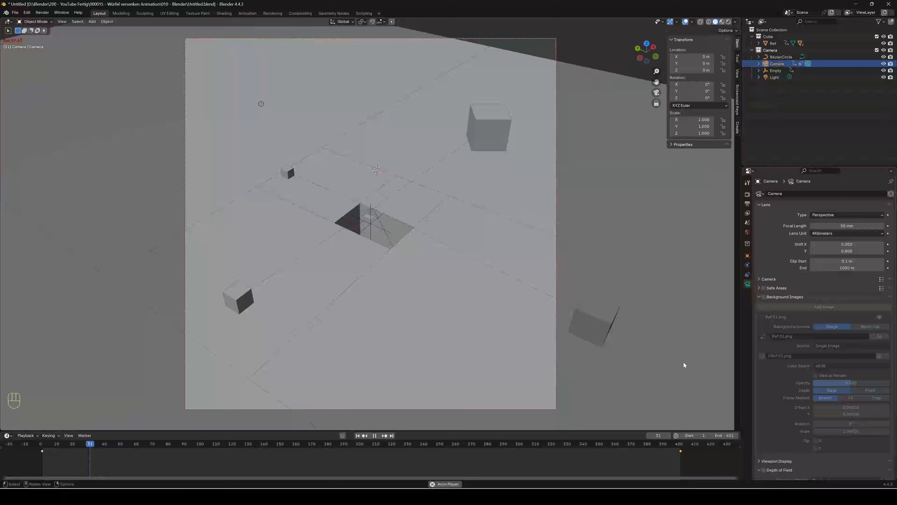
{"action": "key", "text": "space"}
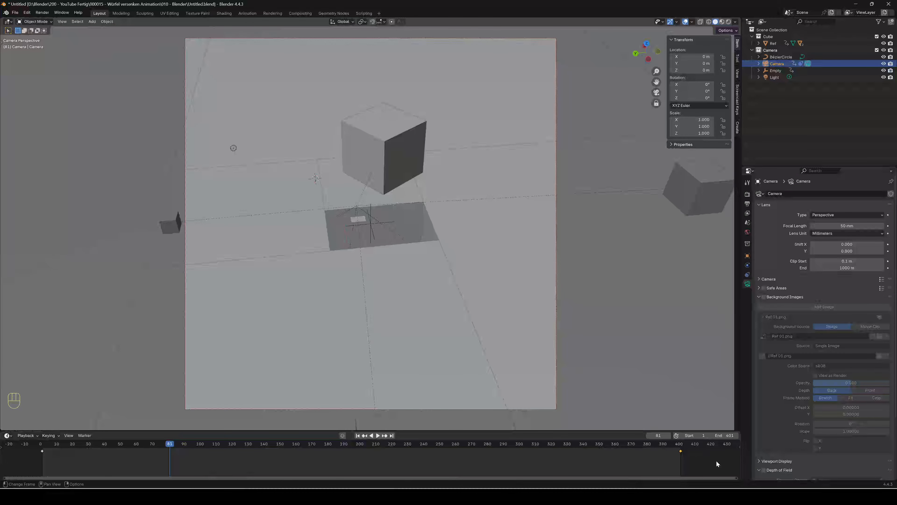
Step: Go to frame 401, leave the camera view and show the whole cube arrangement from the top
{"action": "left_click", "coordinate": [683, 448]}
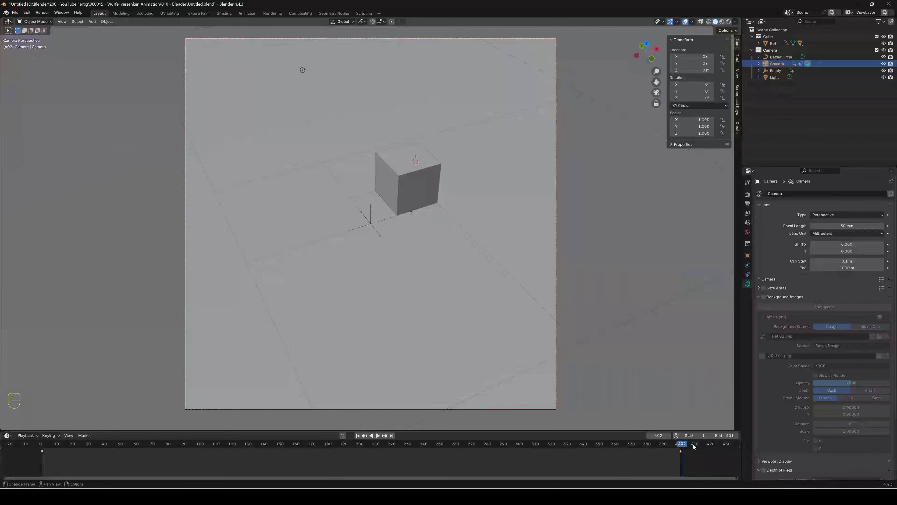
{"action": "key", "text": "Left"}
{"action": "key", "text": "KP_Decimal"}
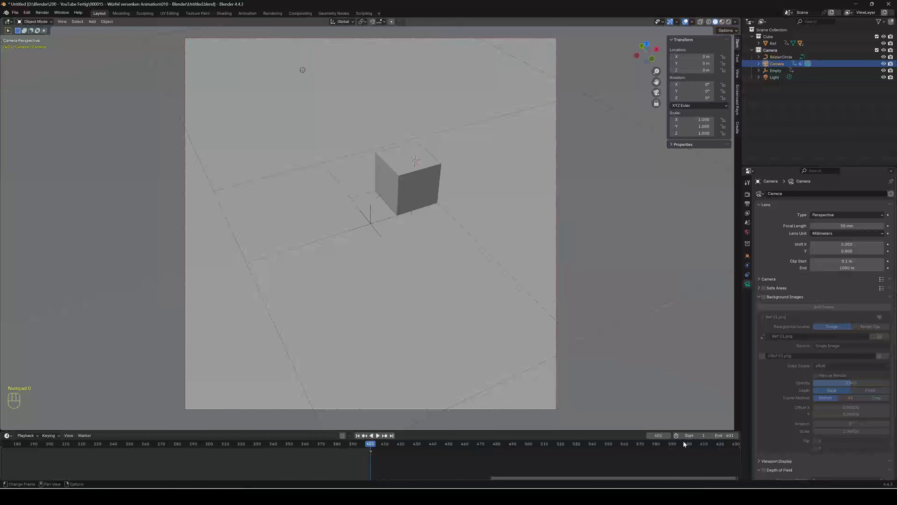
{"action": "key", "text": "KP_0"}
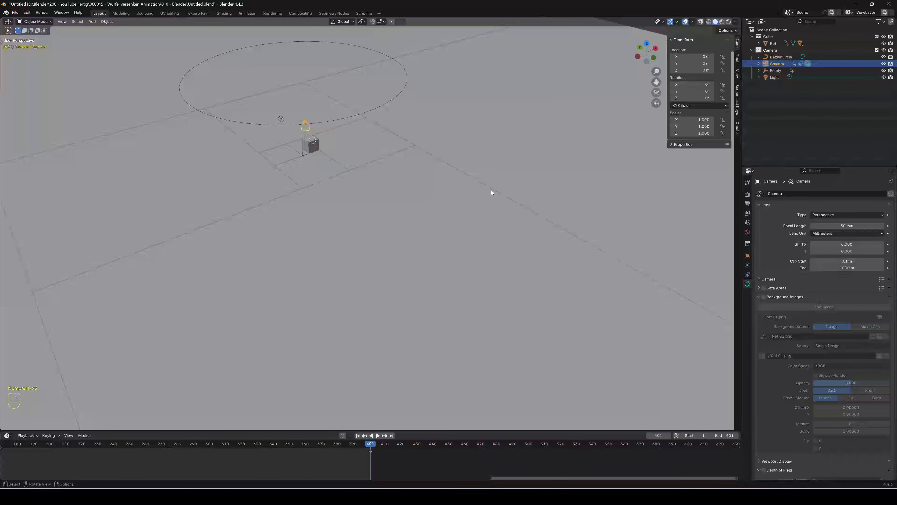
{"action": "scroll", "coordinate": [491, 189], "scroll_direction": "down", "scroll_amount": 6}
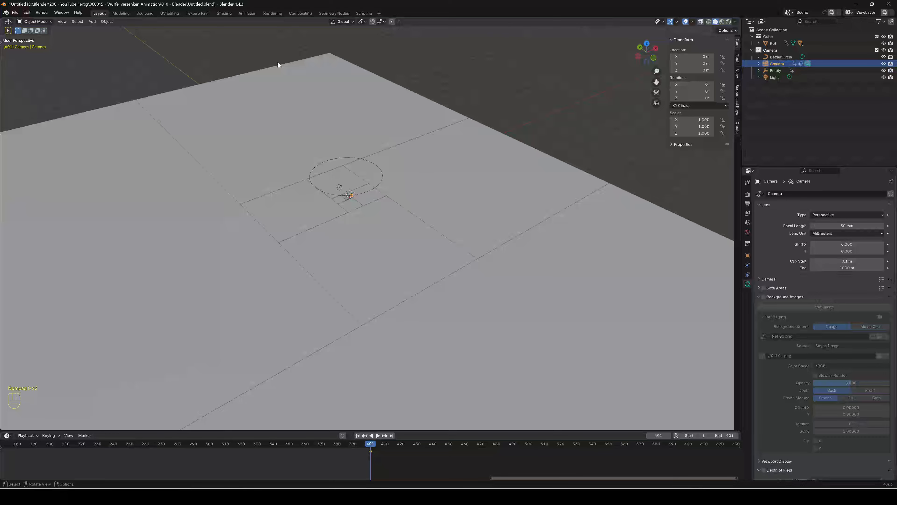
{"action": "middle_click_drag", "start_coordinate": [277, 62], "coordinate": [372, 285]}
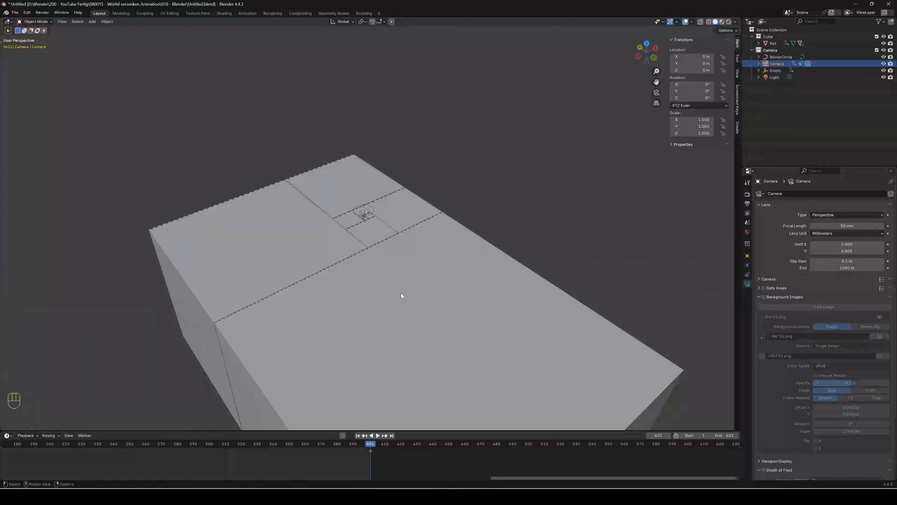
{"action": "key", "text": "KP_7"}
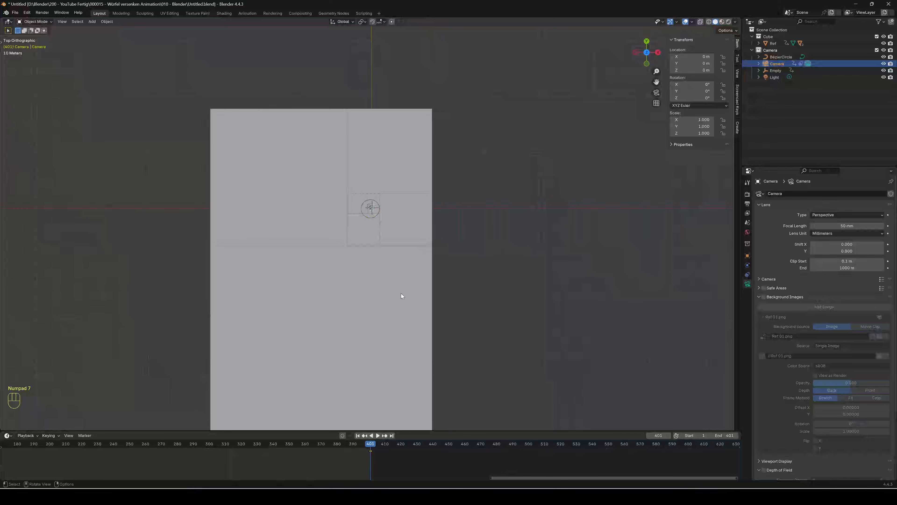
{"action": "middle_click_drag", "start_coordinate": [401, 294], "coordinate": [373, 269], "text": "shift"}
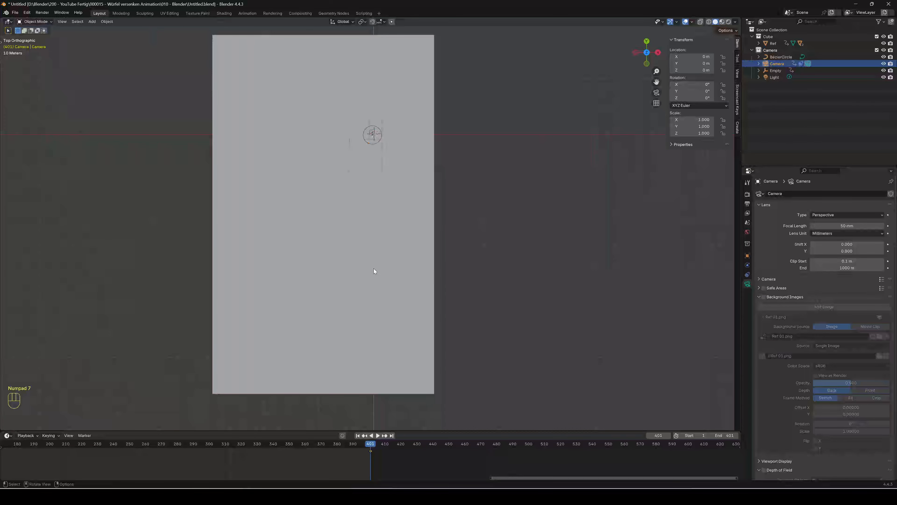
Step: Duplicate the largest cube in place and scale the copy by a factor of 1.618
{"action": "left_click", "coordinate": [374, 271]}
{"action": "key", "text": "shift"}
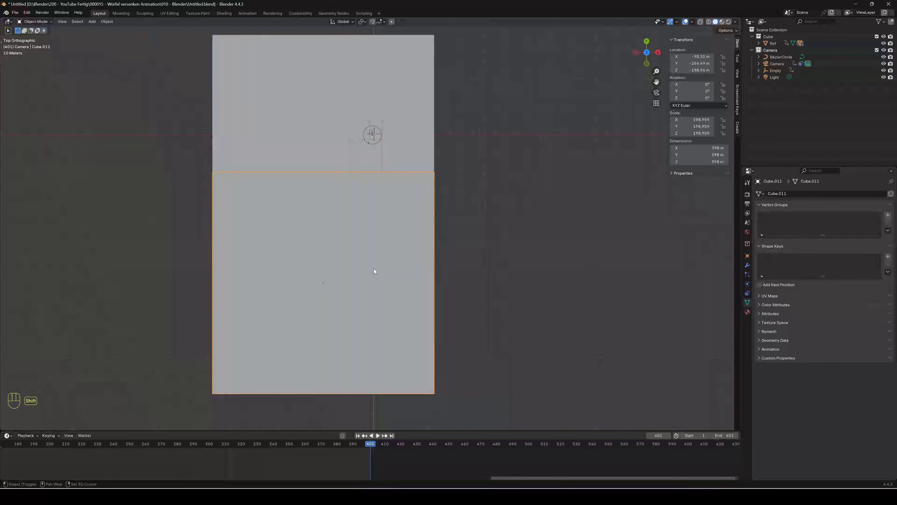
{"action": "key", "text": "shift+d"}
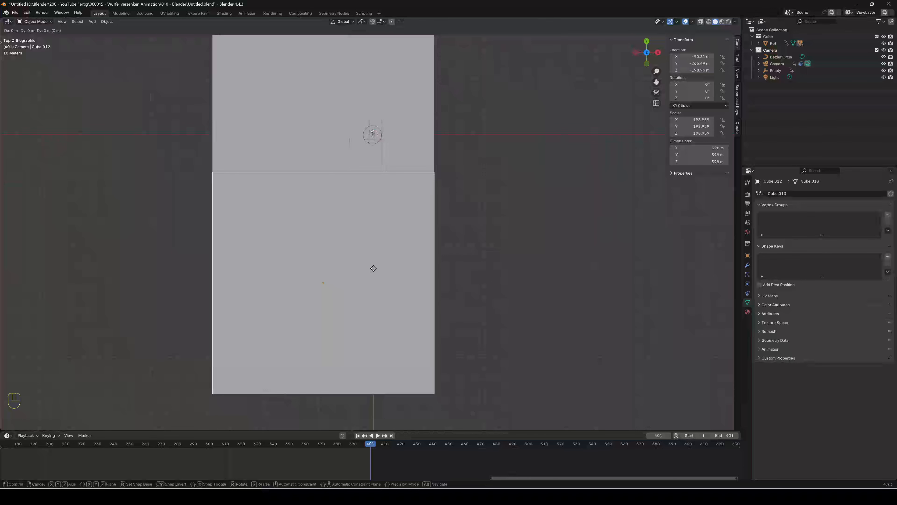
{"action": "type", "text": "s1."}
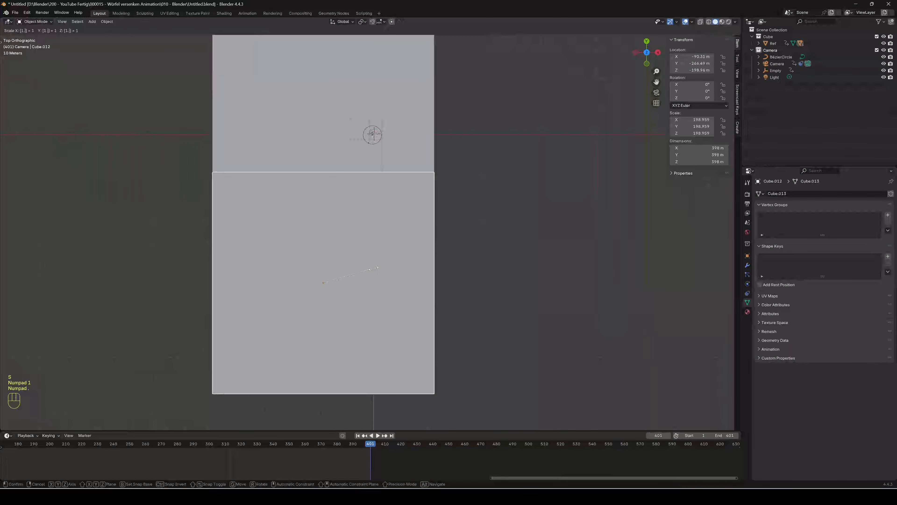
{"action": "type", "text": "61"}
{"action": "type", "text": "8"}
{"action": "key", "text": "Return"}
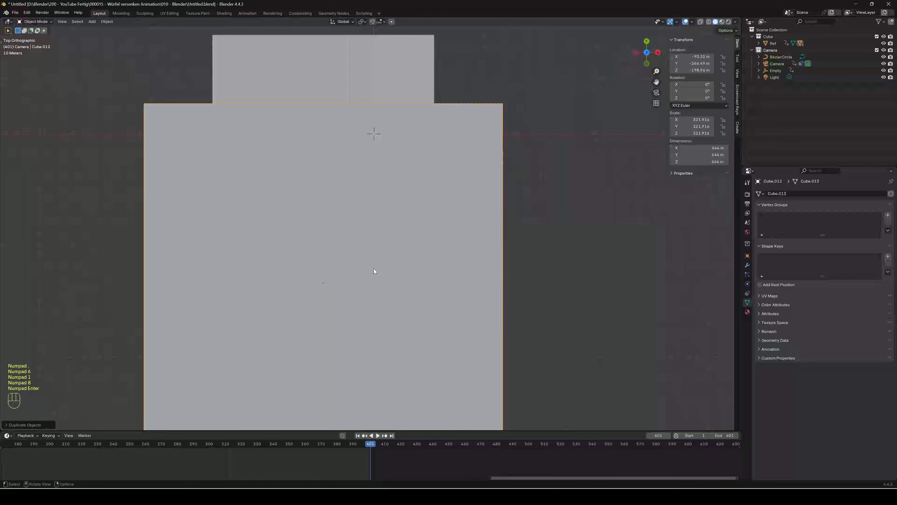
Step: Move the enlarged copy flush against the +X side of the existing cubes with its +Y edge aligned, at about X 430.6 m, Y -143.5 m
{"action": "key", "text": "g"}
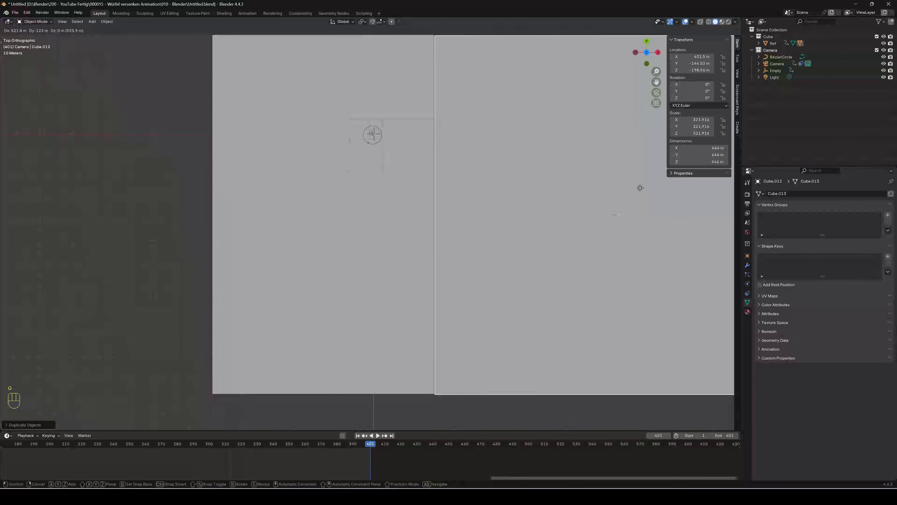
{"action": "left_click", "coordinate": [515, 166]}
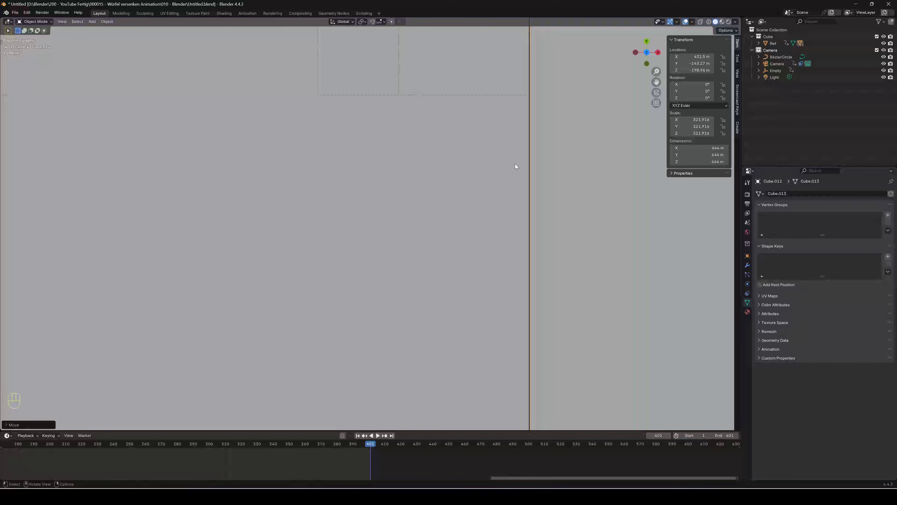
{"action": "middle_click_drag", "start_coordinate": [516, 166], "coordinate": [302, 158], "text": "shift"}
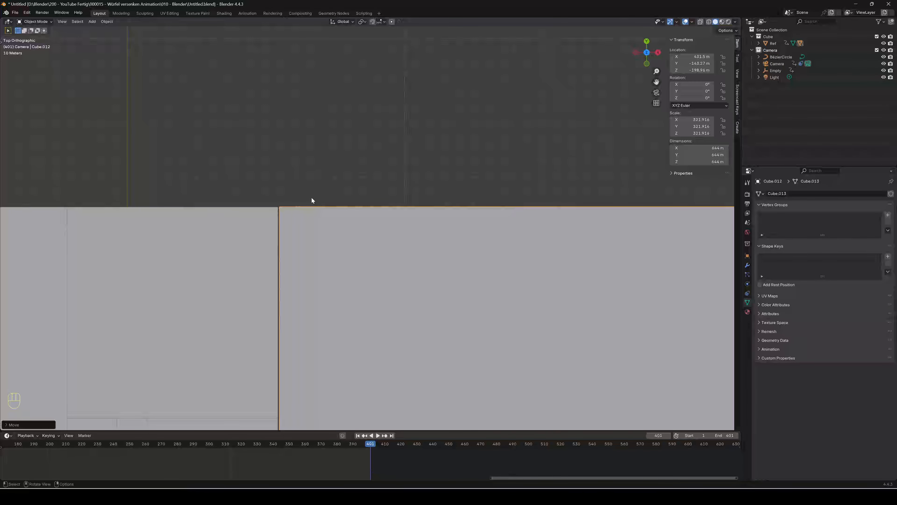
{"action": "scroll", "coordinate": [311, 197], "scroll_direction": "up", "scroll_amount": 9}
{"action": "middle_click_drag", "start_coordinate": [110, 213], "coordinate": [551, 206], "text": "shift"}
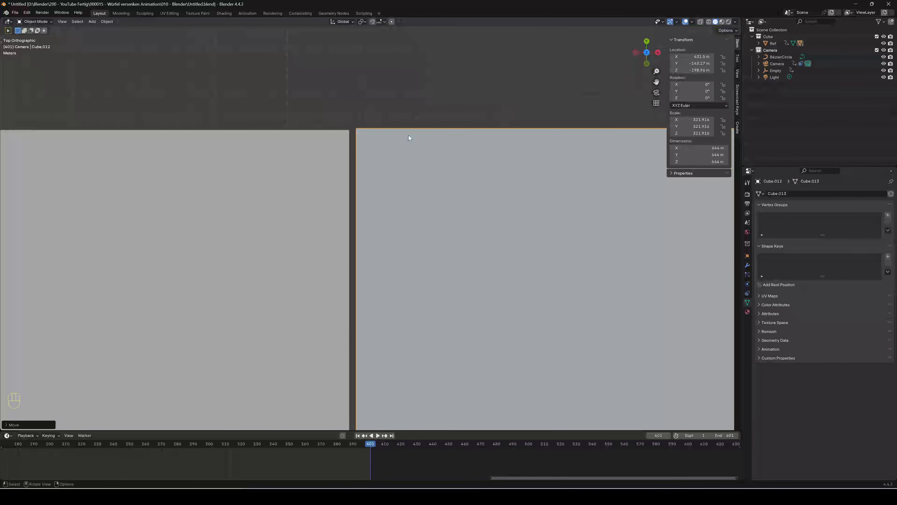
{"action": "scroll", "coordinate": [409, 136], "scroll_direction": "up", "scroll_amount": 4}
{"action": "middle_click_drag", "start_coordinate": [426, 89], "coordinate": [383, 164], "text": "shift"}
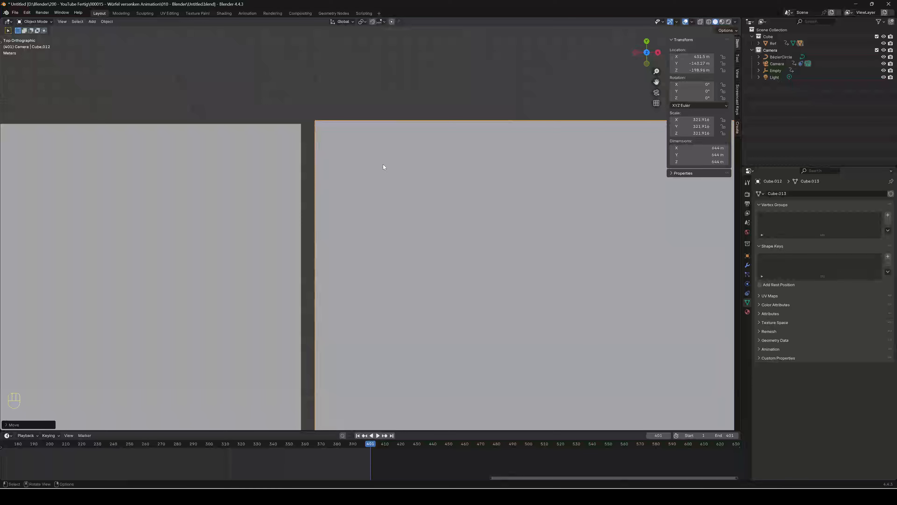
{"action": "key", "text": "g"}
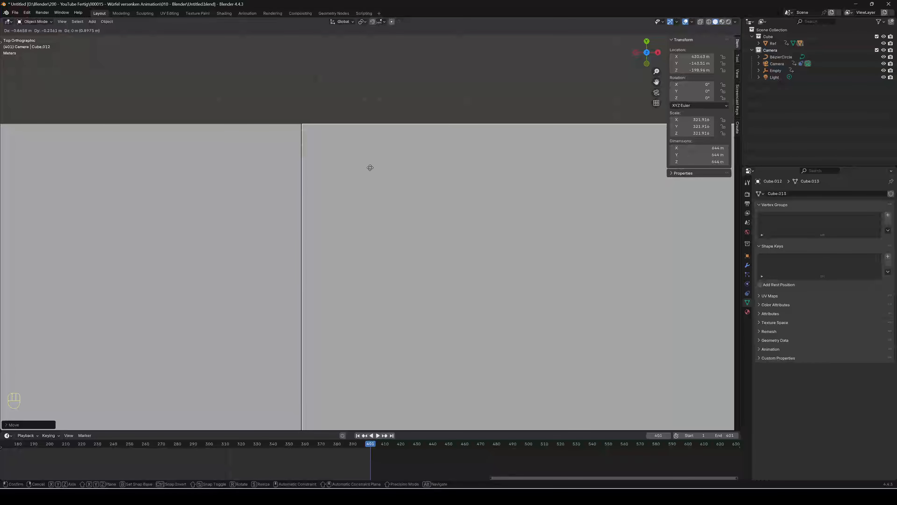
{"action": "left_click", "coordinate": [370, 167]}
{"action": "scroll", "coordinate": [324, 142], "scroll_direction": "up", "scroll_amount": 3}
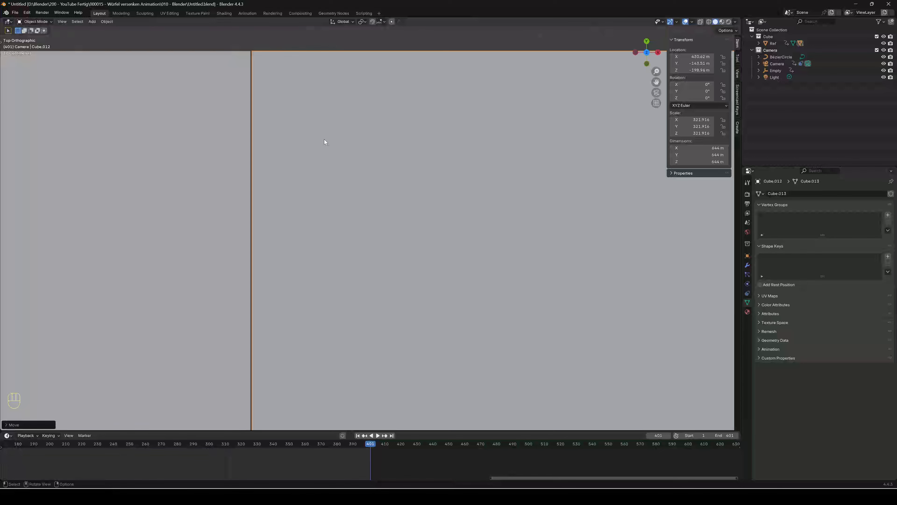
{"action": "scroll", "coordinate": [324, 142], "scroll_direction": "up", "scroll_amount": 3}
{"action": "scroll", "coordinate": [377, 199], "scroll_direction": "down", "scroll_amount": 2}
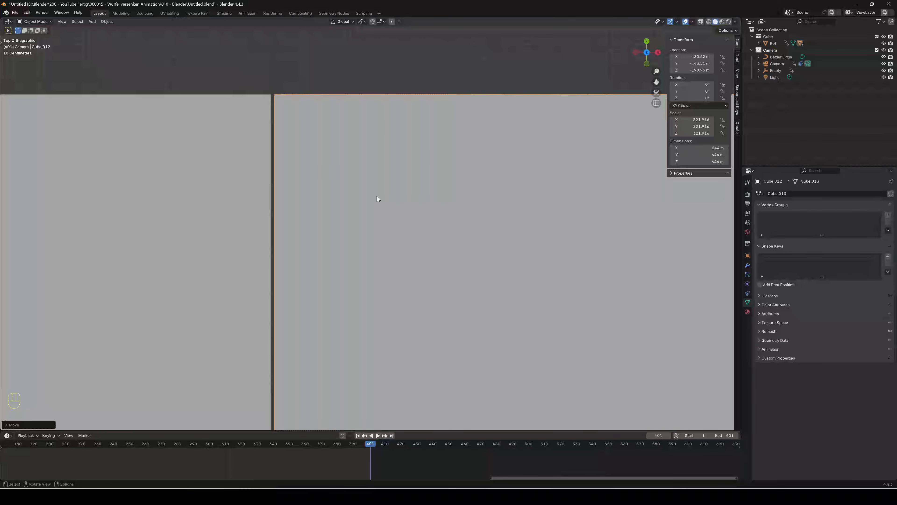
{"action": "scroll", "coordinate": [378, 199], "scroll_direction": "down", "scroll_amount": 3}
{"action": "scroll", "coordinate": [385, 196], "scroll_direction": "down", "scroll_amount": 8}
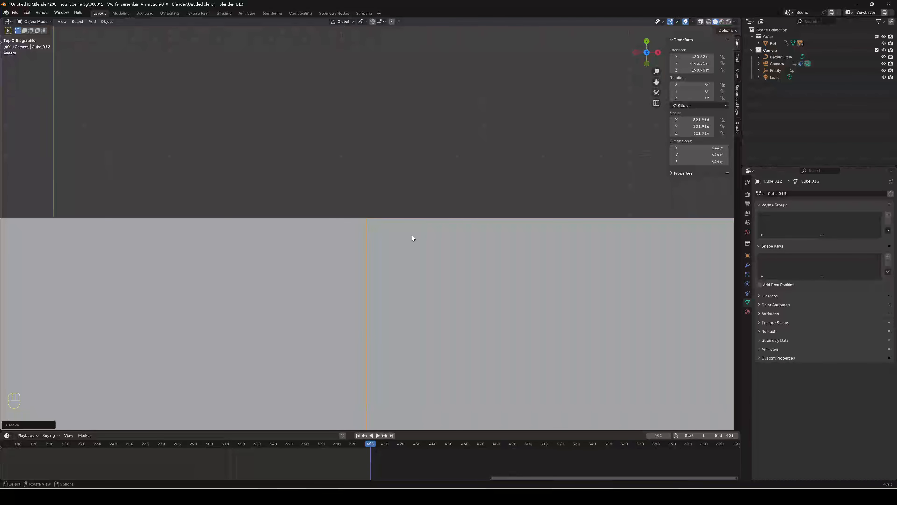
{"action": "scroll", "coordinate": [412, 237], "scroll_direction": "down", "scroll_amount": 5}
{"action": "key", "text": "shift"}
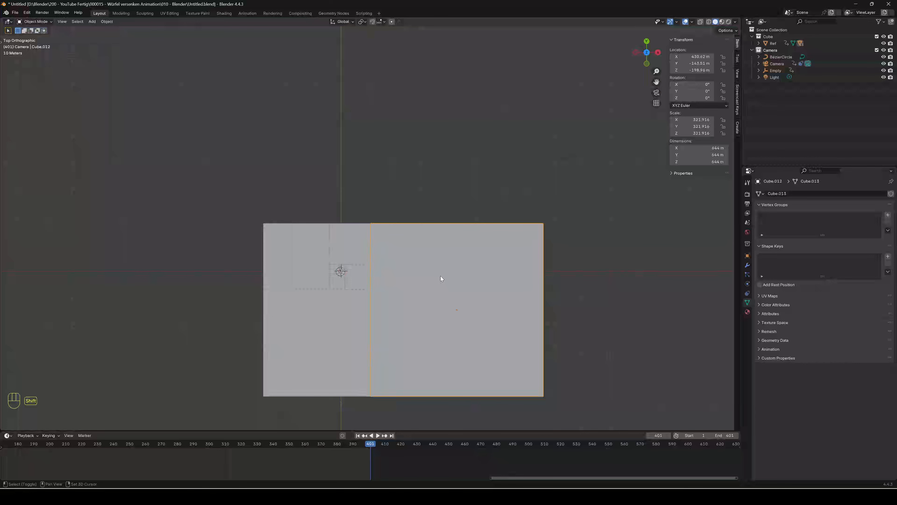
Step: Duplicate the newest, largest cube in place and scale the copy by a factor of 1.618
{"action": "key", "text": "shift+d"}
{"action": "type", "text": "s"}
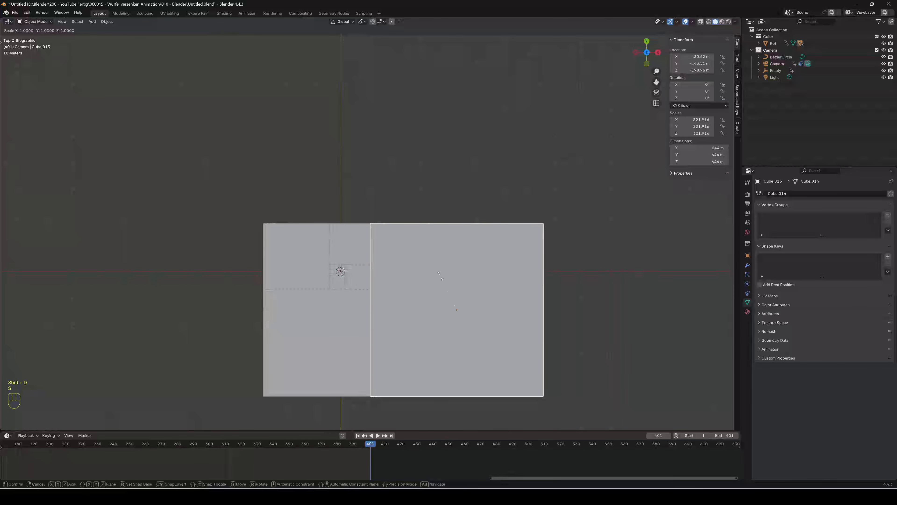
{"action": "type", "text": "1.61"}
{"action": "type", "text": "8"}
{"action": "key", "text": "KP_Enter"}
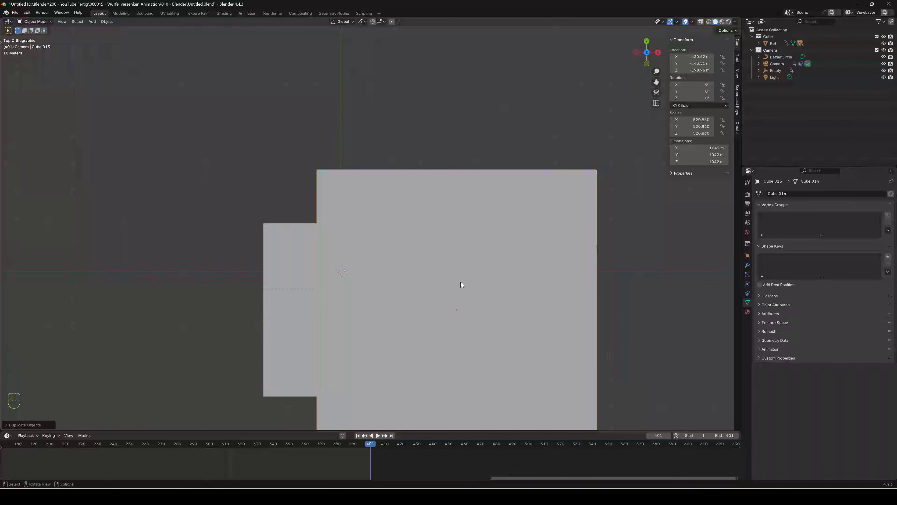
Step: Move the enlarged copy flush against the +Y side of the existing cubes with its +X edge aligned, at about X 231.7 m, Y 699.3 m
{"action": "key", "text": "g"}
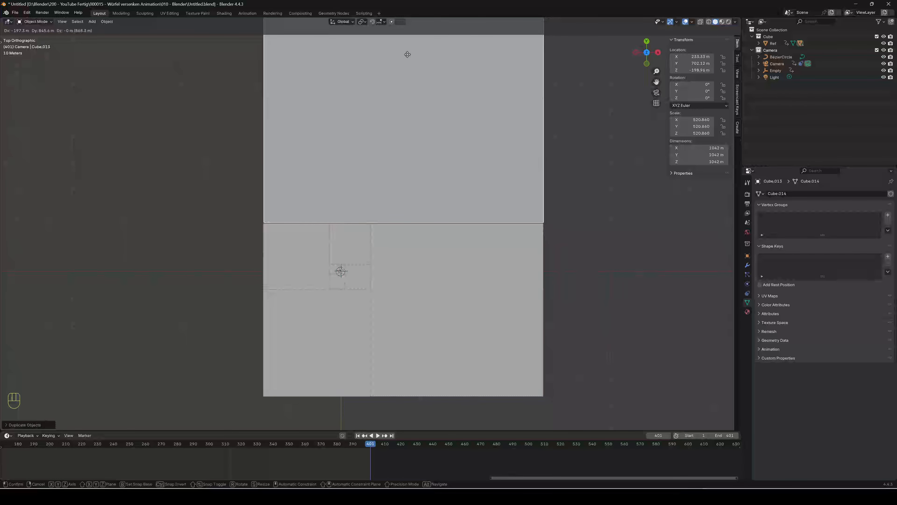
{"action": "left_click", "coordinate": [407, 54]}
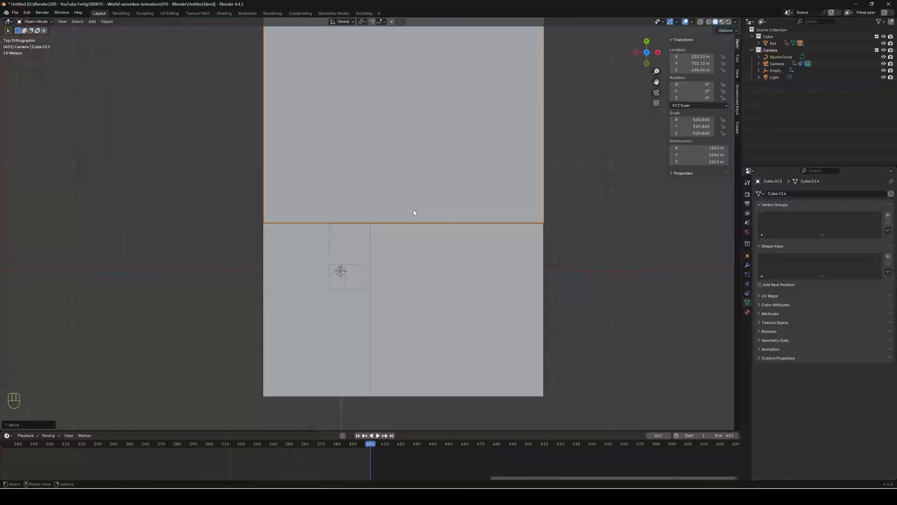
{"action": "scroll", "coordinate": [438, 230], "scroll_direction": "up", "scroll_amount": 7}
{"action": "middle_click_drag", "start_coordinate": [438, 231], "coordinate": [274, 246], "text": "shift"}
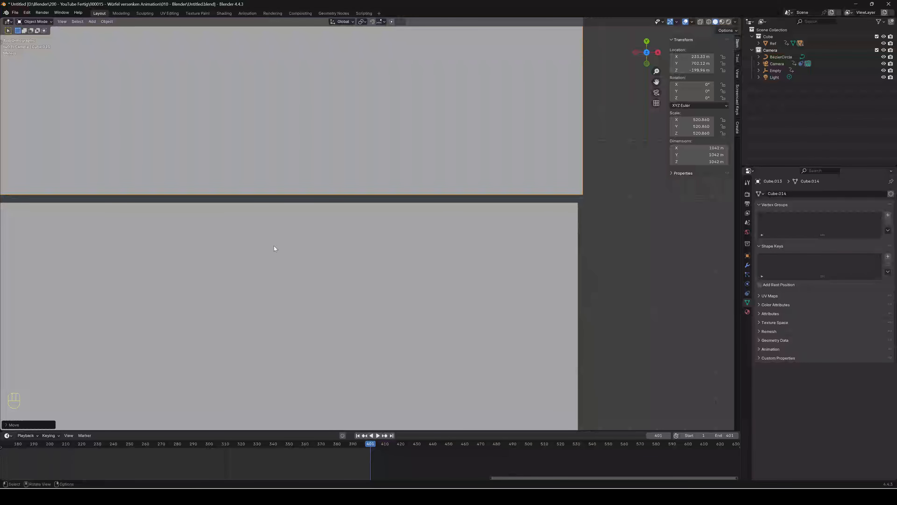
{"action": "scroll", "coordinate": [416, 231], "scroll_direction": "up", "scroll_amount": 5}
{"action": "middle_click_drag", "start_coordinate": [416, 231], "coordinate": [703, 295], "text": "shift"}
{"action": "scroll", "coordinate": [286, 248], "scroll_direction": "up", "scroll_amount": 6}
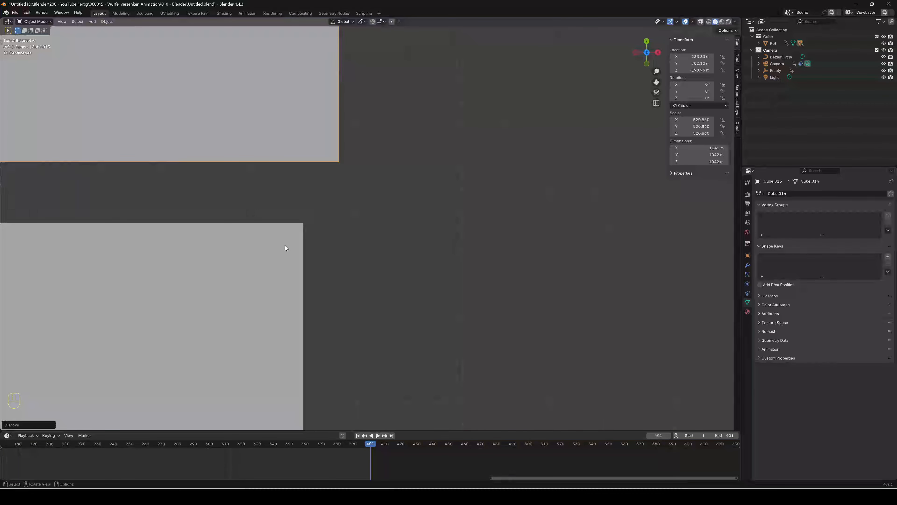
{"action": "key", "text": "g"}
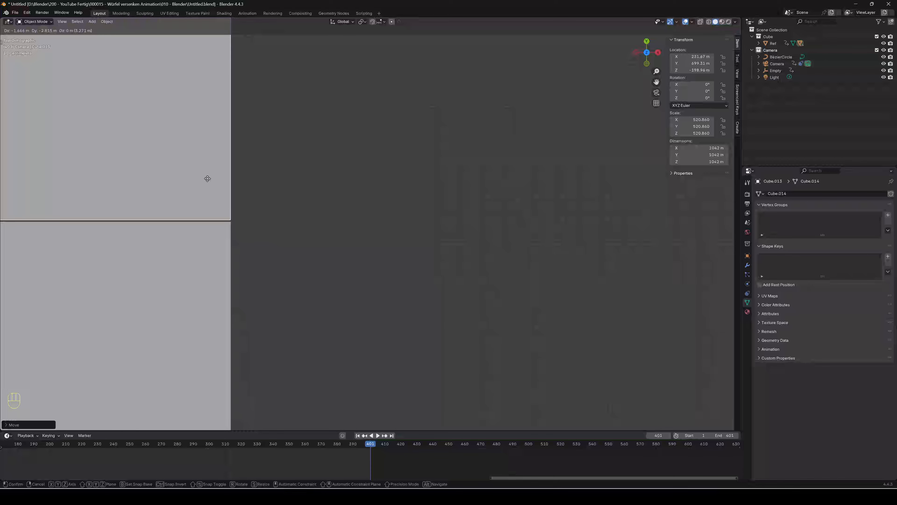
{"action": "left_click", "coordinate": [207, 179]}
{"action": "scroll", "coordinate": [263, 227], "scroll_direction": "down", "scroll_amount": 15}
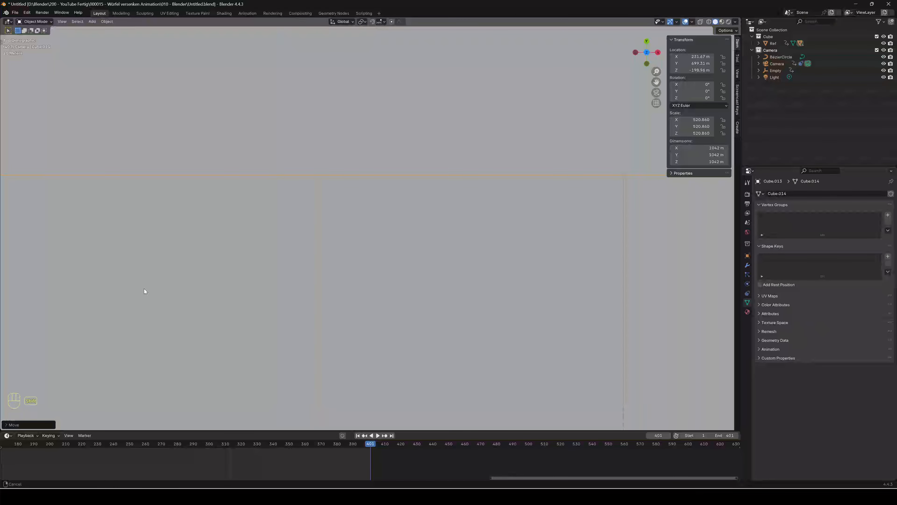
{"action": "middle_click_drag", "start_coordinate": [144, 289], "coordinate": [486, 330], "text": "shift"}
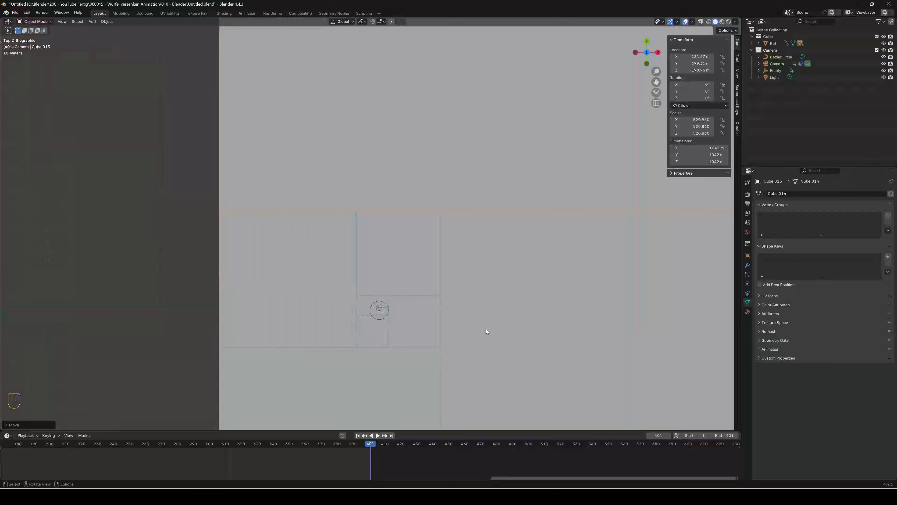
Step: Lower the new cube along Z until its top face is level with the neighbouring cubes, at about Z -520.8 m
{"action": "key", "text": "KP_1"}
{"action": "scroll", "coordinate": [450, 171], "scroll_direction": "down", "scroll_amount": 7}
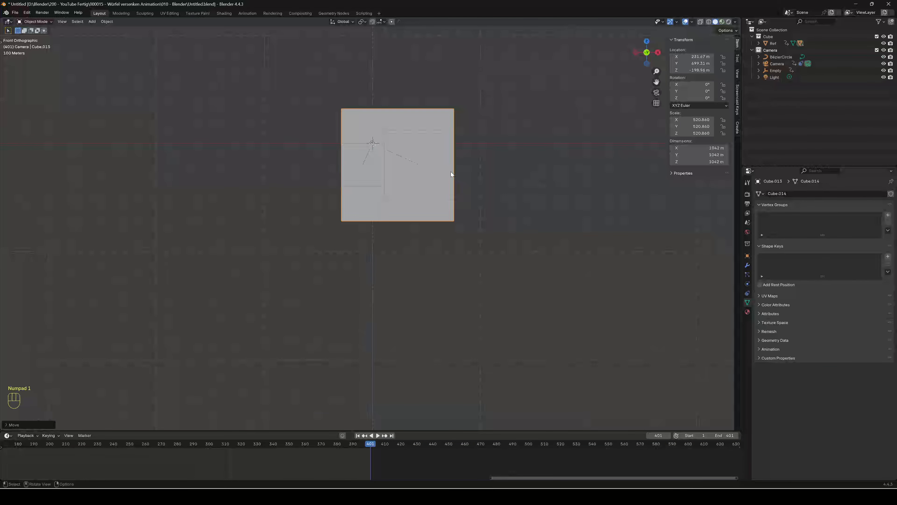
{"action": "scroll", "coordinate": [430, 221], "scroll_direction": "up", "scroll_amount": 5}
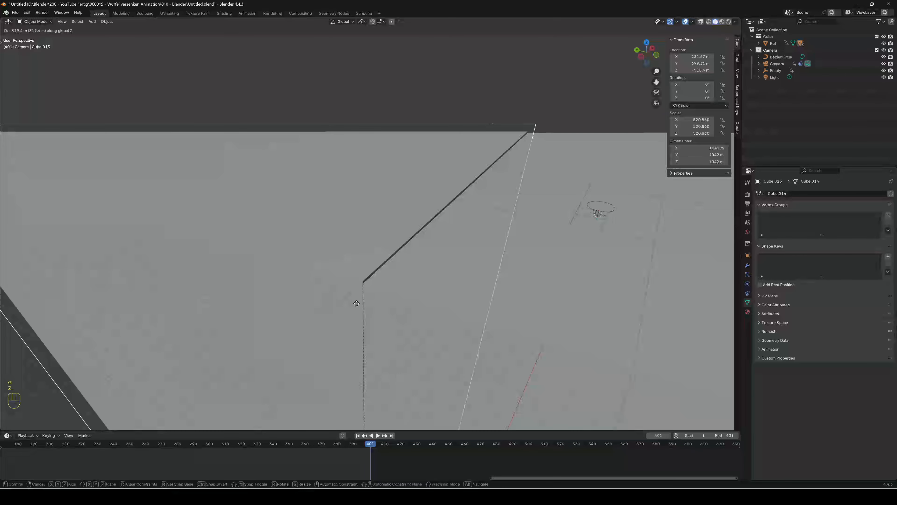
{"action": "key", "text": "g"}
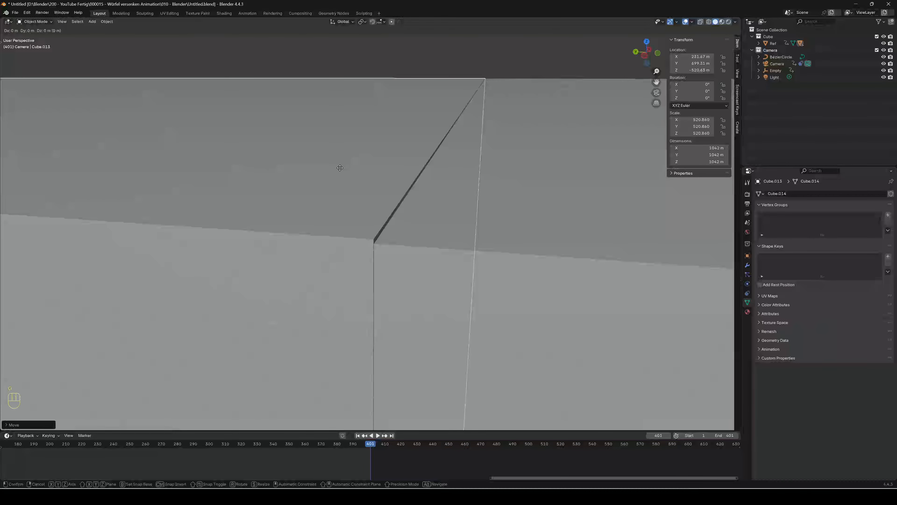
{"action": "key", "text": "z"}
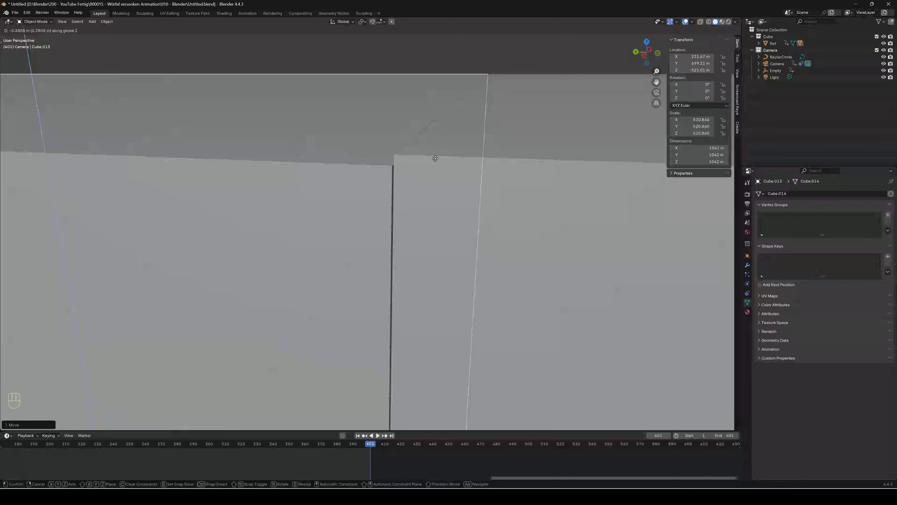
{"action": "key", "text": "shift+Up"}
{"action": "key", "text": "shift+Up"}
{"action": "key", "text": "shift+Up"}
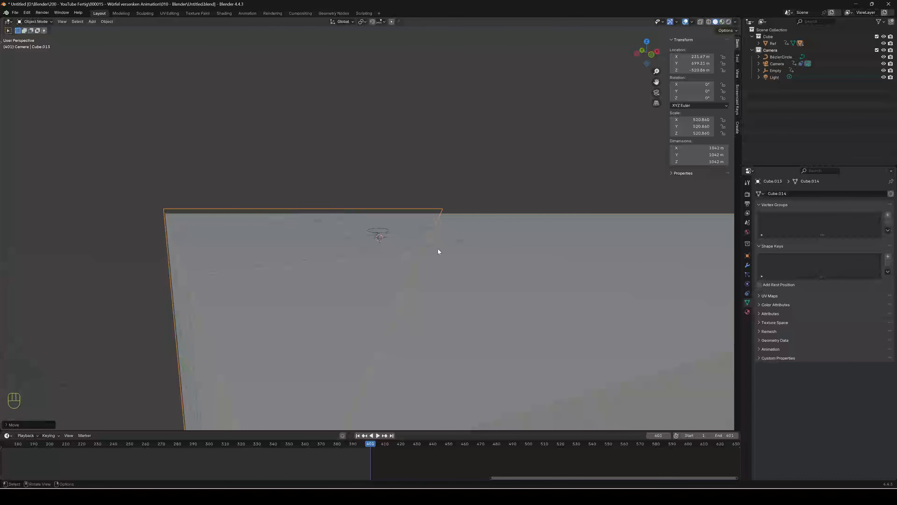
{"action": "middle_click_drag", "start_coordinate": [438, 249], "coordinate": [410, 271]}
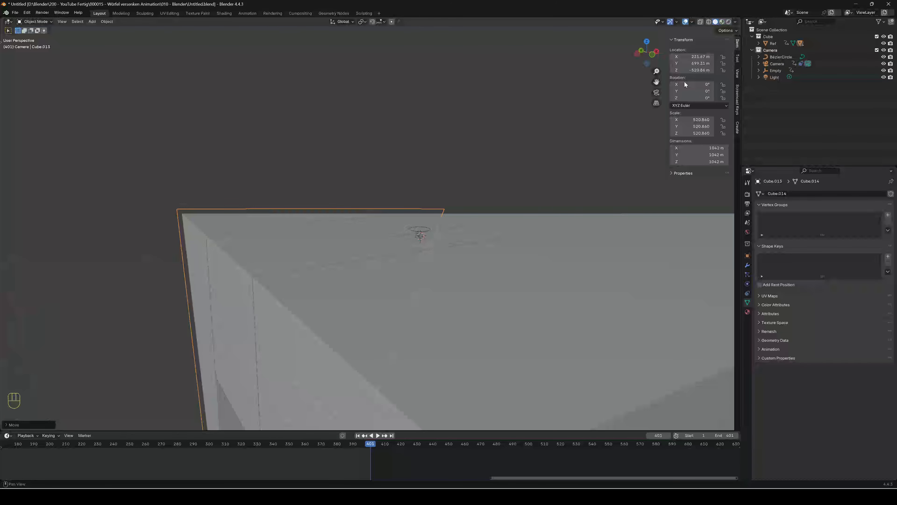
Step: Check the cubes parented under Ref and play the animation from frame 1 through the camera
{"action": "left_click", "coordinate": [759, 44]}
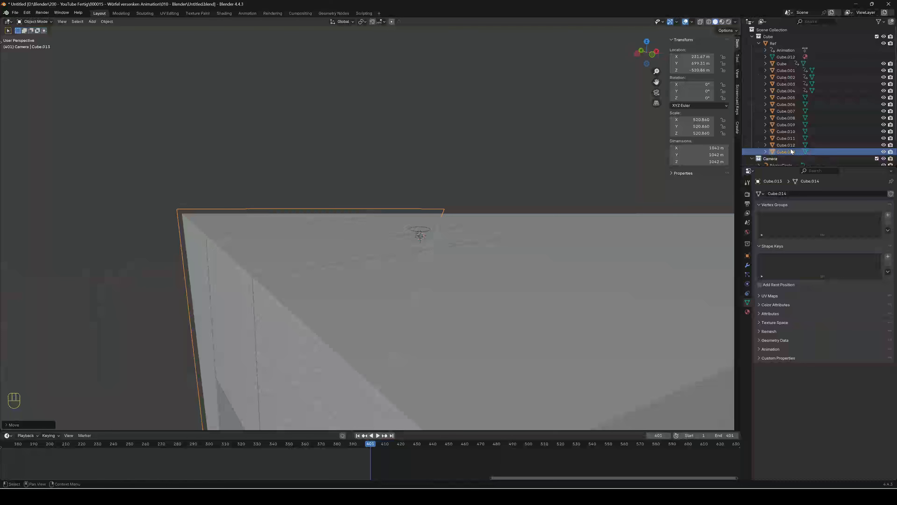
{"action": "left_click", "coordinate": [759, 44]}
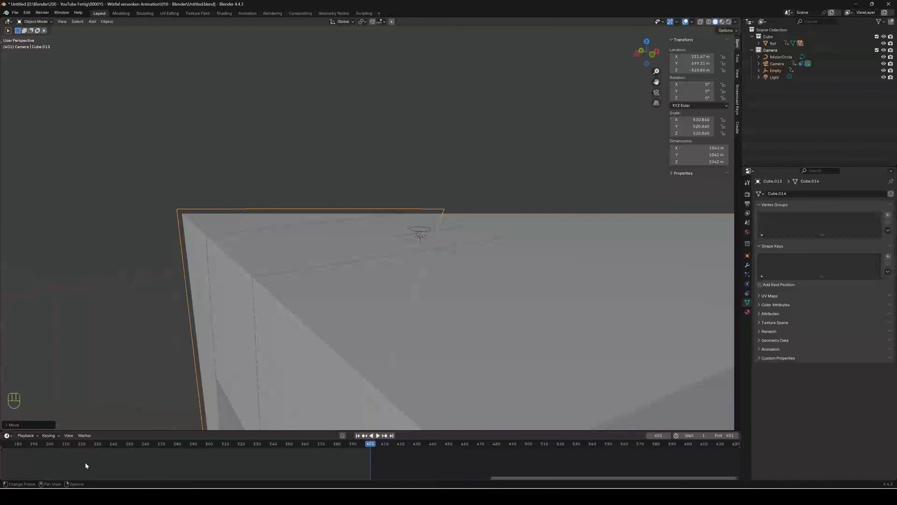
{"action": "middle_click_drag", "start_coordinate": [85, 465], "coordinate": [388, 463]}
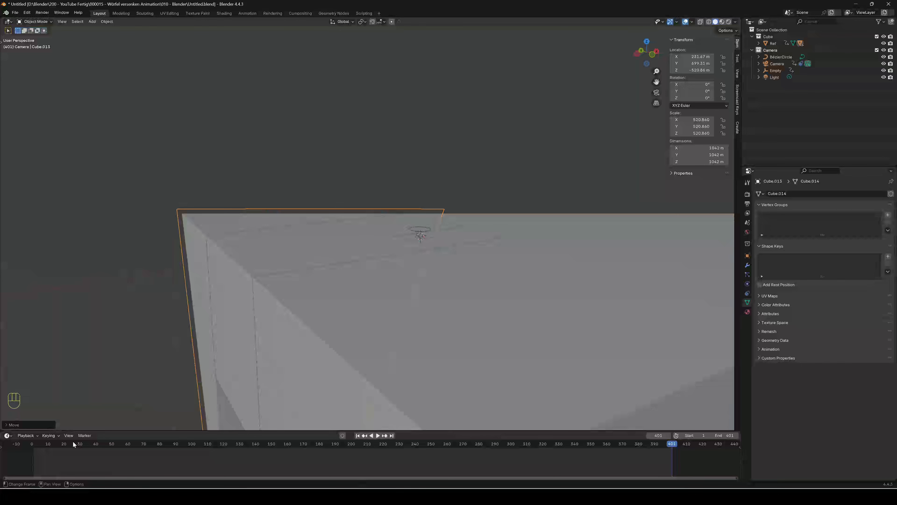
{"action": "left_click", "coordinate": [34, 444]}
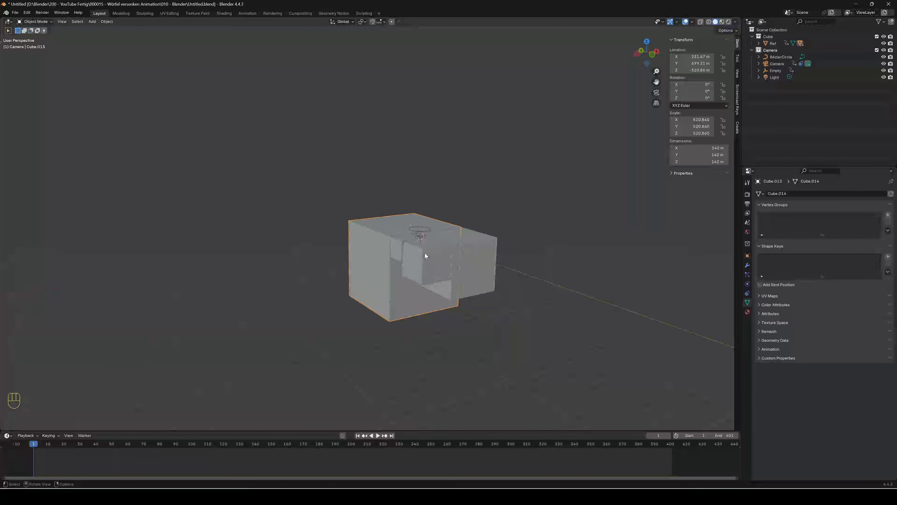
{"action": "key", "text": "KP_0"}
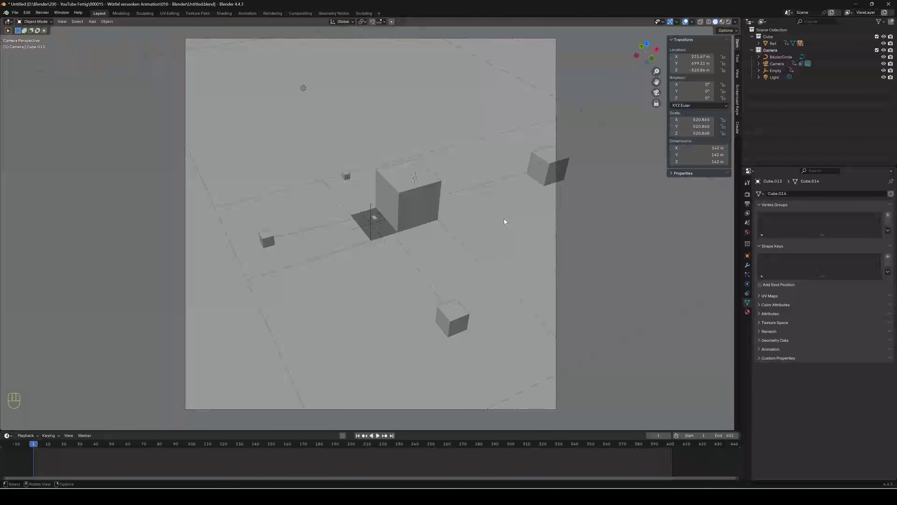
{"action": "key", "text": "space"}
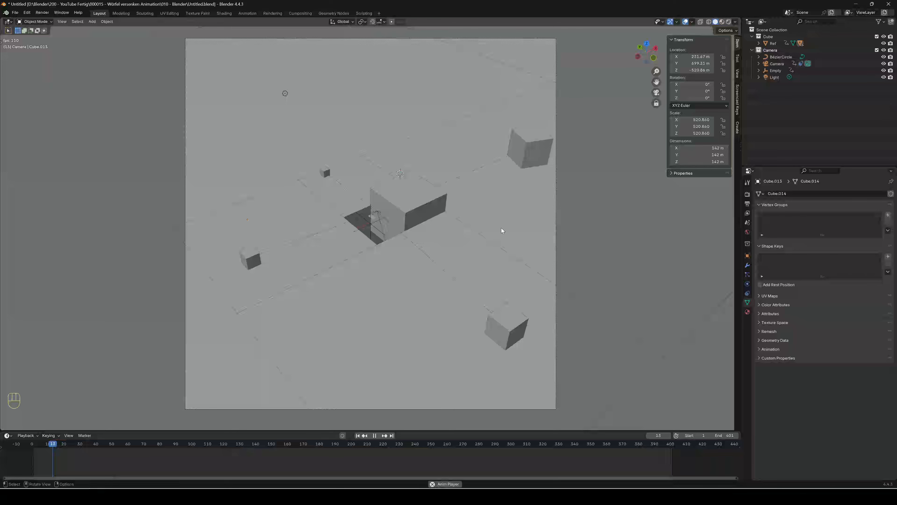
{"action": "key", "text": "space"}
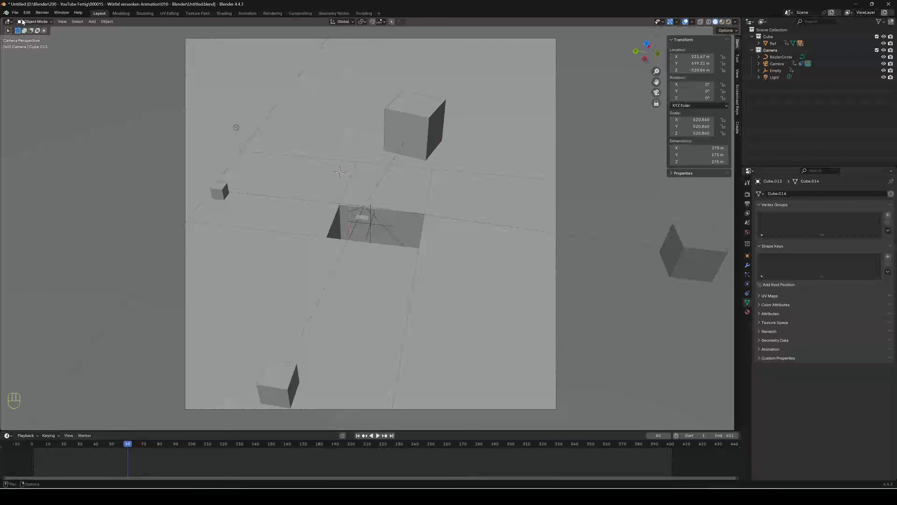
Step: Save the file and exclude only the Ref parent object from rendering, leaving its child cubes enabled
{"action": "left_click", "coordinate": [15, 12]}
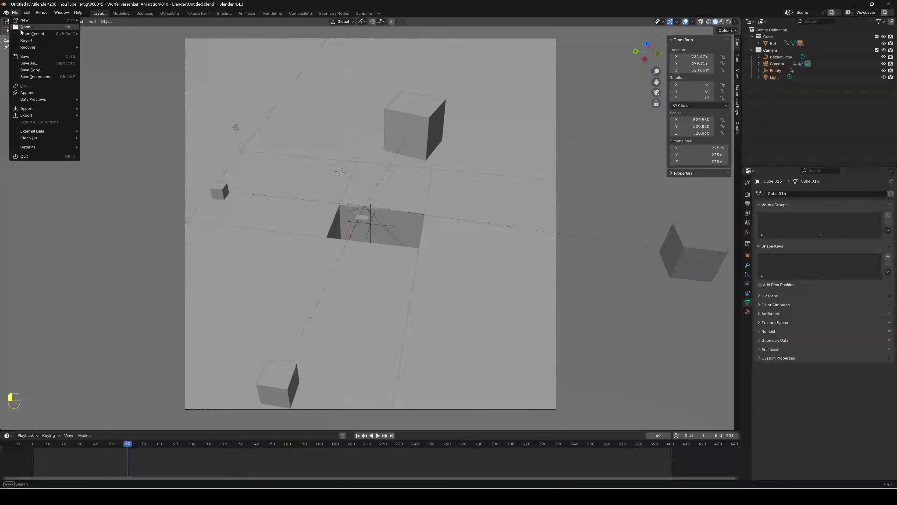
{"action": "left_click", "coordinate": [25, 57]}
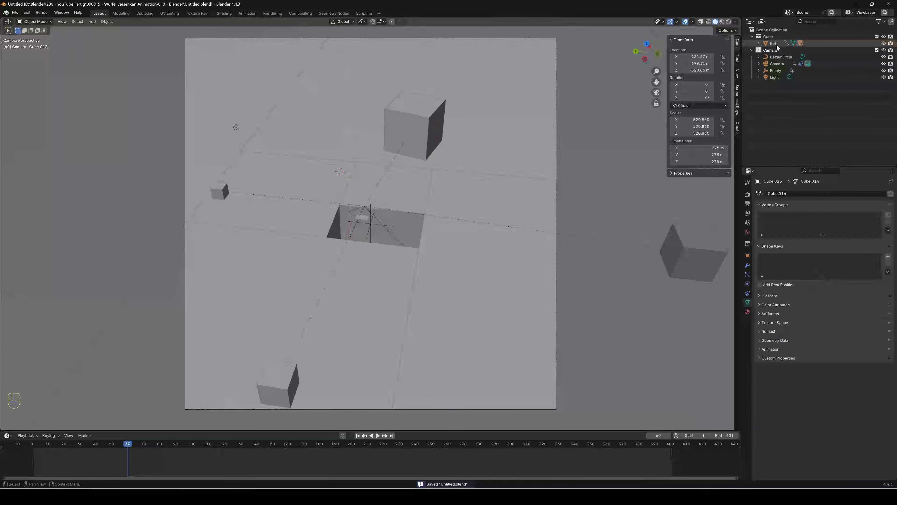
{"action": "left_click", "coordinate": [759, 44]}
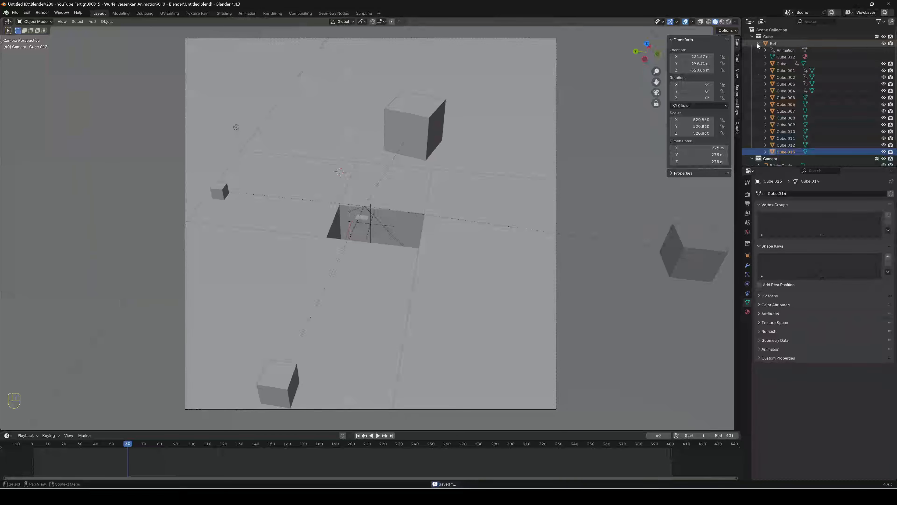
{"action": "left_click", "coordinate": [891, 43]}
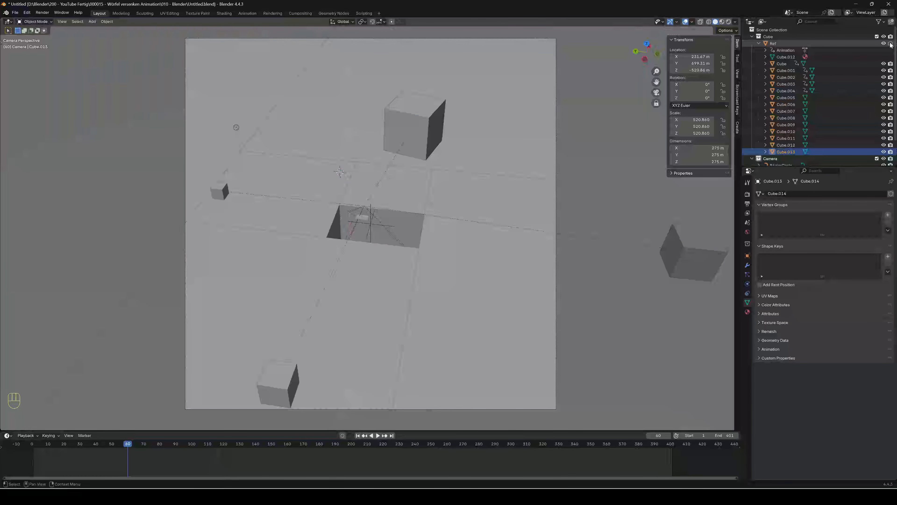
{"action": "left_click", "coordinate": [890, 43]}
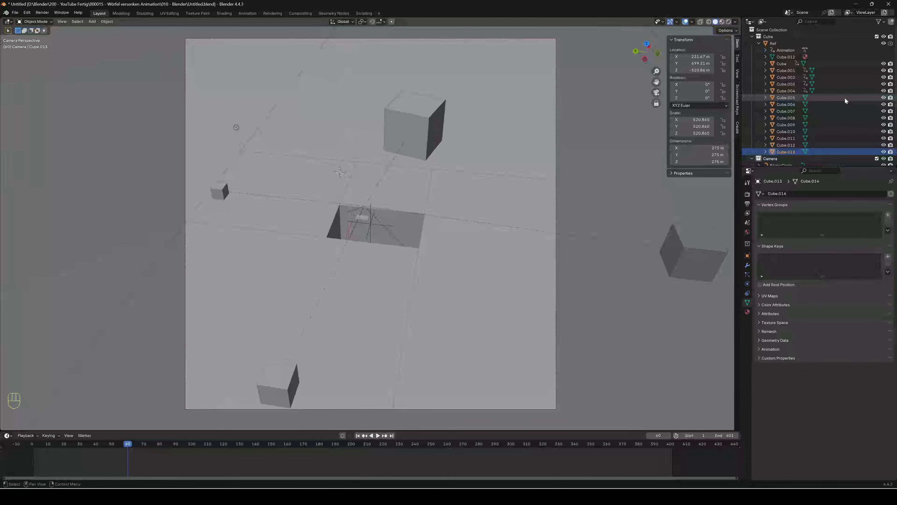
{"action": "left_click", "coordinate": [759, 44]}
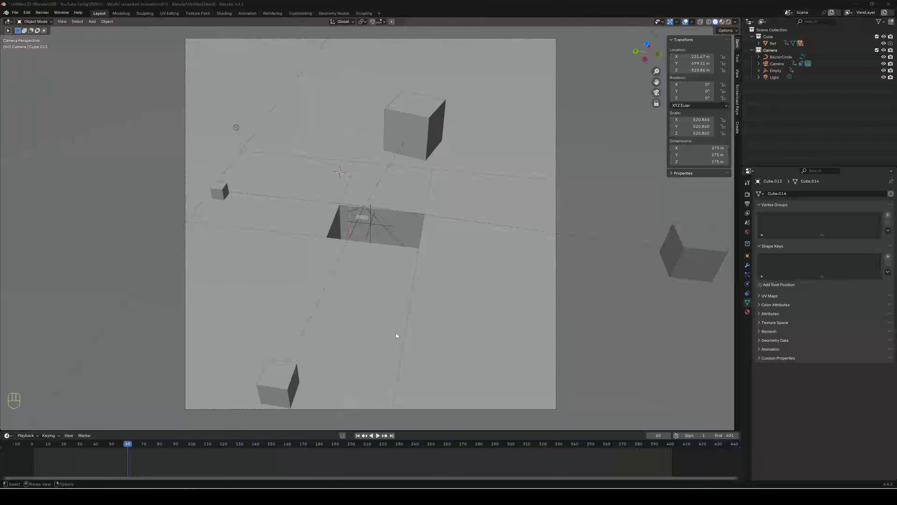
Step: Select the Ref object and show its animation curves in the Graph Editor, replacing the timeline in an enlarged area
{"action": "left_click", "coordinate": [365, 218]}
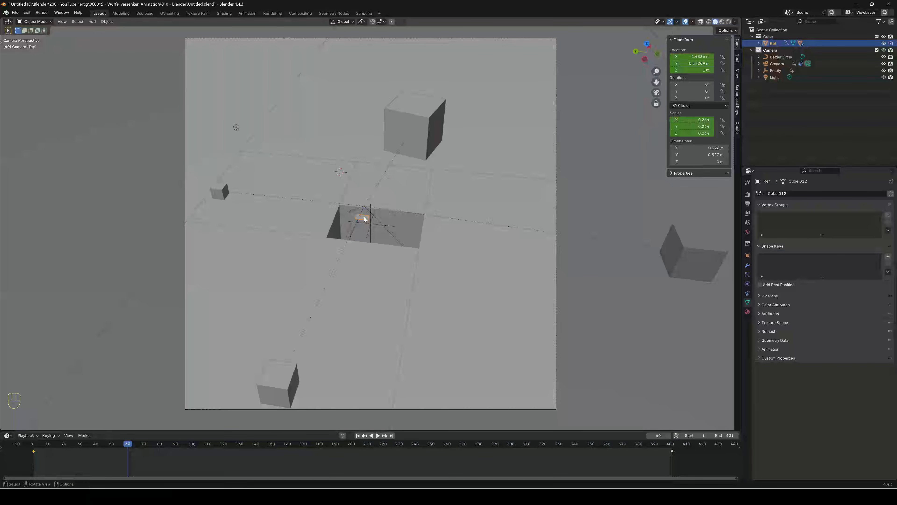
{"action": "left_click_drag", "start_coordinate": [175, 429], "coordinate": [171, 369]}
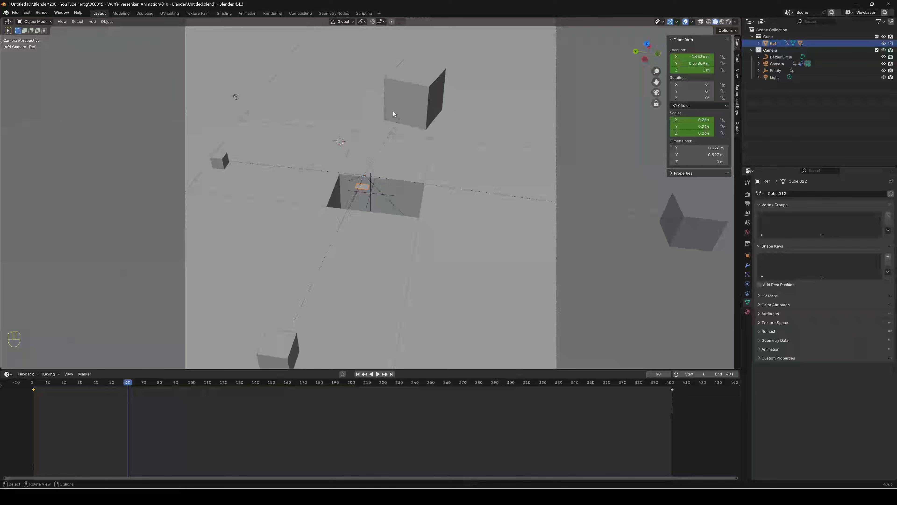
{"action": "left_click", "coordinate": [8, 374]}
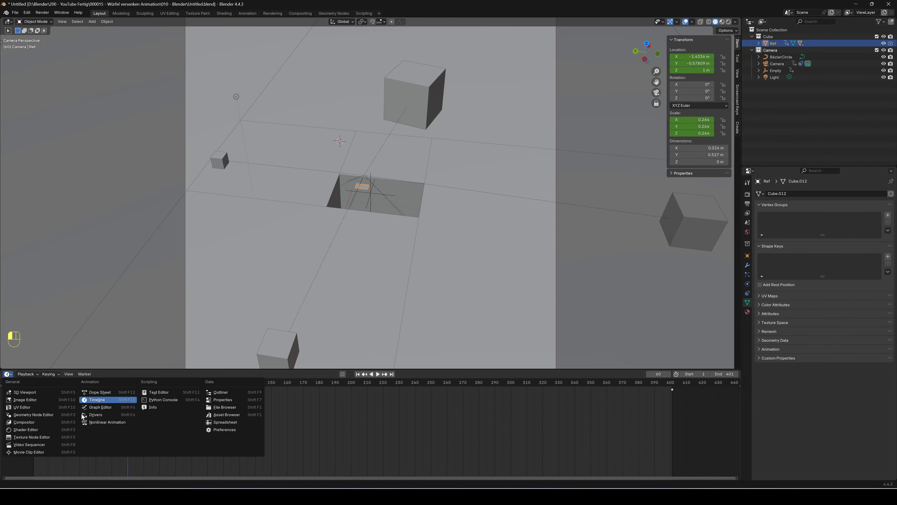
{"action": "left_click", "coordinate": [94, 409]}
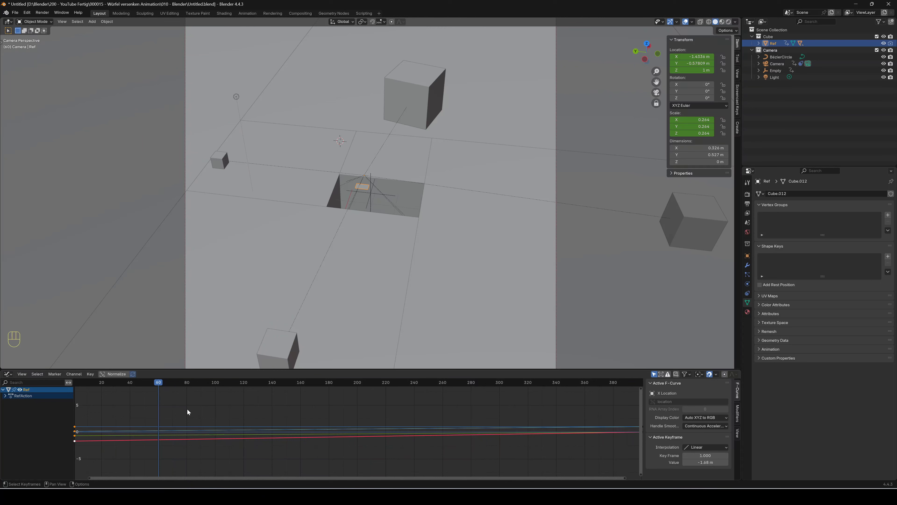
Step: Set all of Ref's keyframes to Sinusoidal interpolation and fit the full curves in the Graph Editor
{"action": "left_click", "coordinate": [211, 406]}
{"action": "key", "text": "a"}
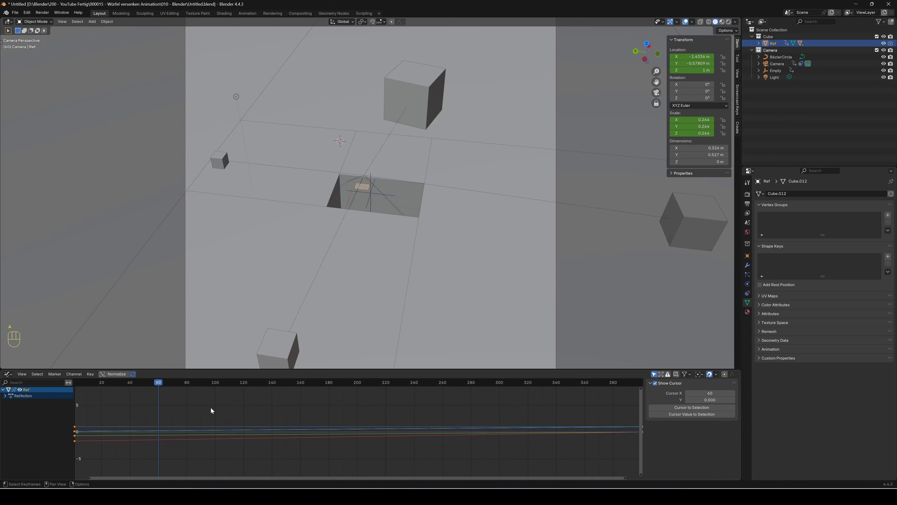
{"action": "right_click", "coordinate": [221, 409]}
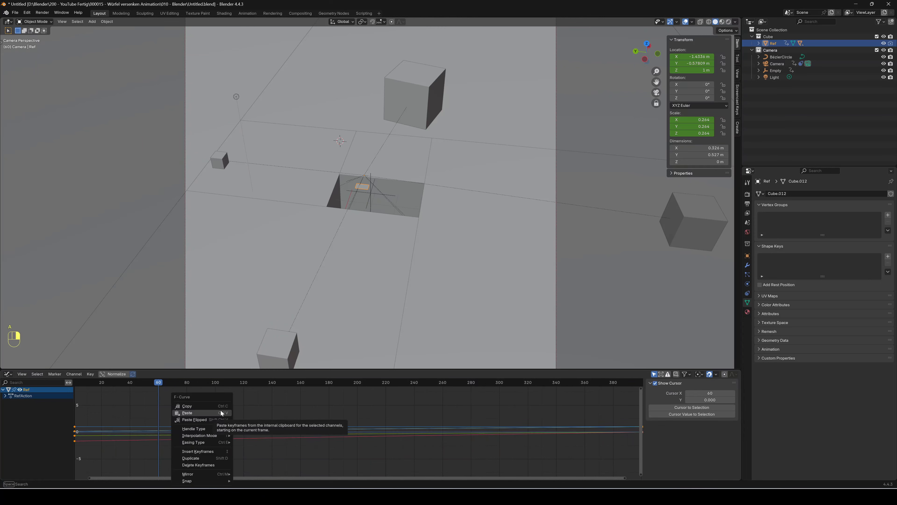
{"action": "mouse_move", "coordinate": [218, 438]}
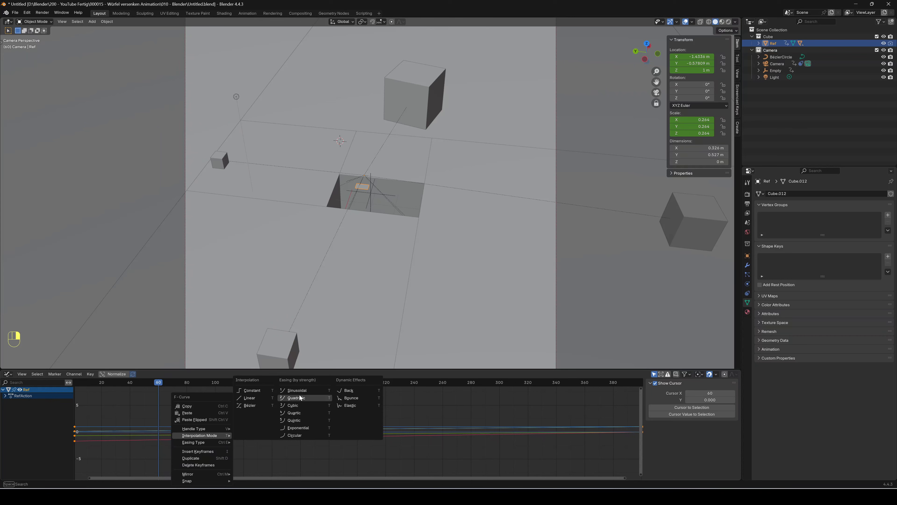
{"action": "left_click", "coordinate": [306, 391]}
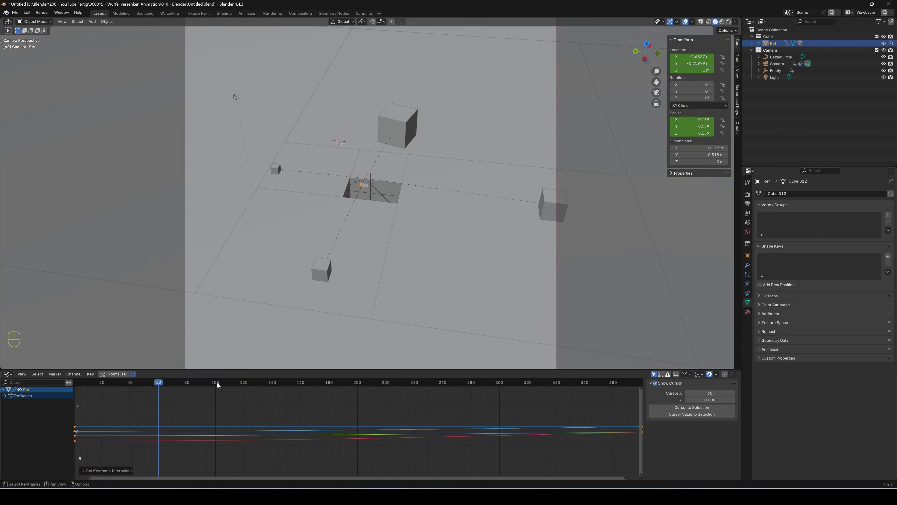
{"action": "key", "text": "Home"}
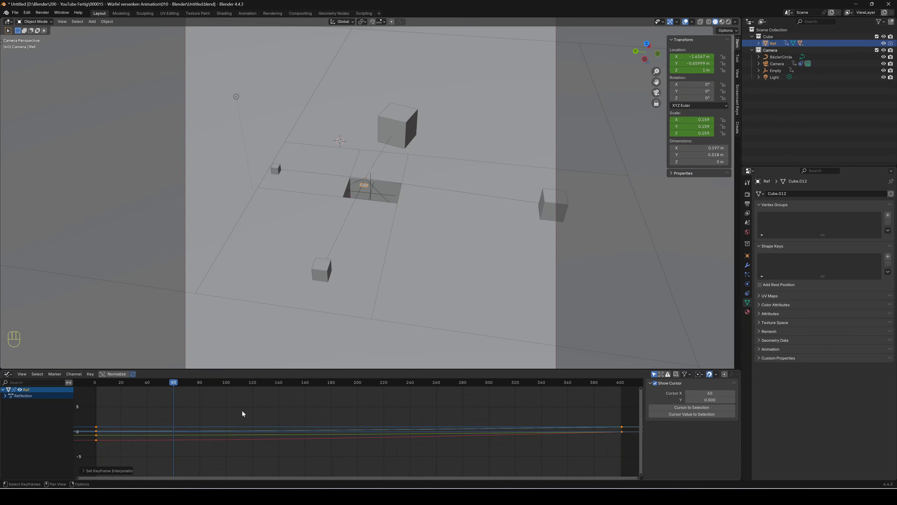
Step: Insert keyframes for the Ref object at frames 100, 200 and 301
{"action": "left_click", "coordinate": [226, 382]}
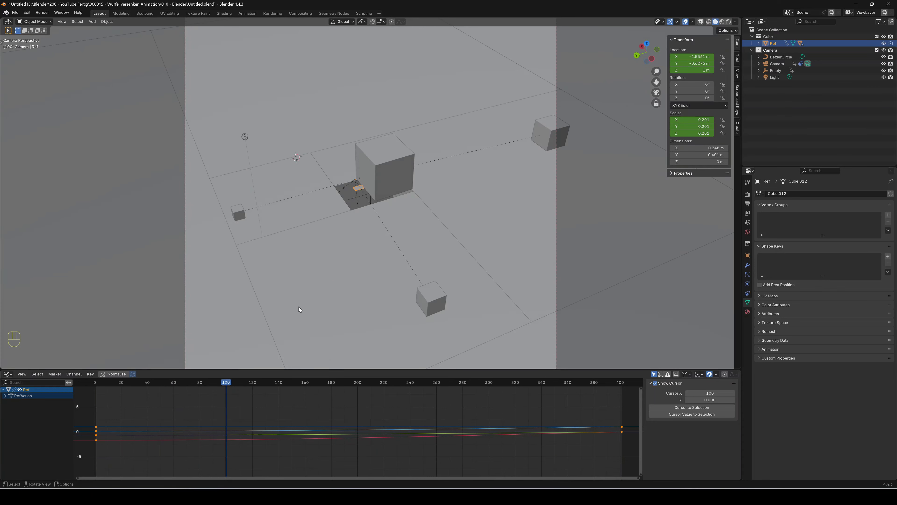
{"action": "key", "text": "i"}
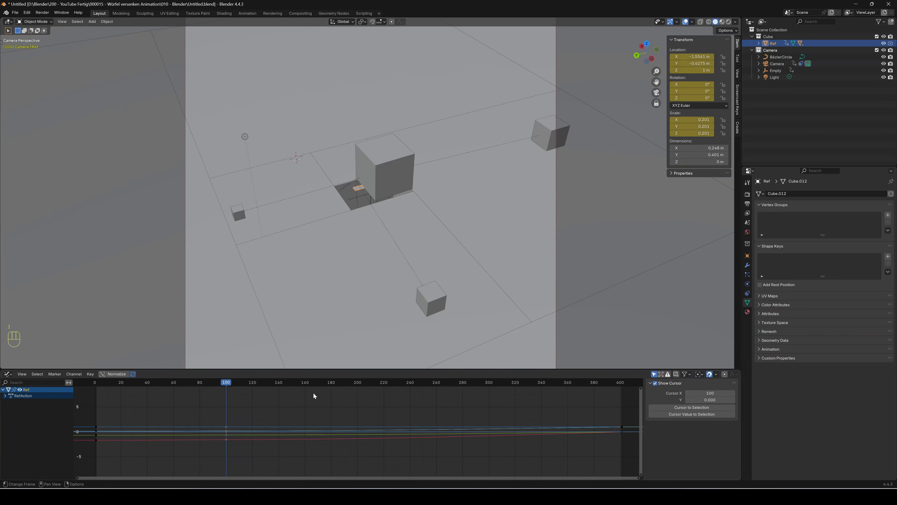
{"action": "left_click", "coordinate": [357, 382]}
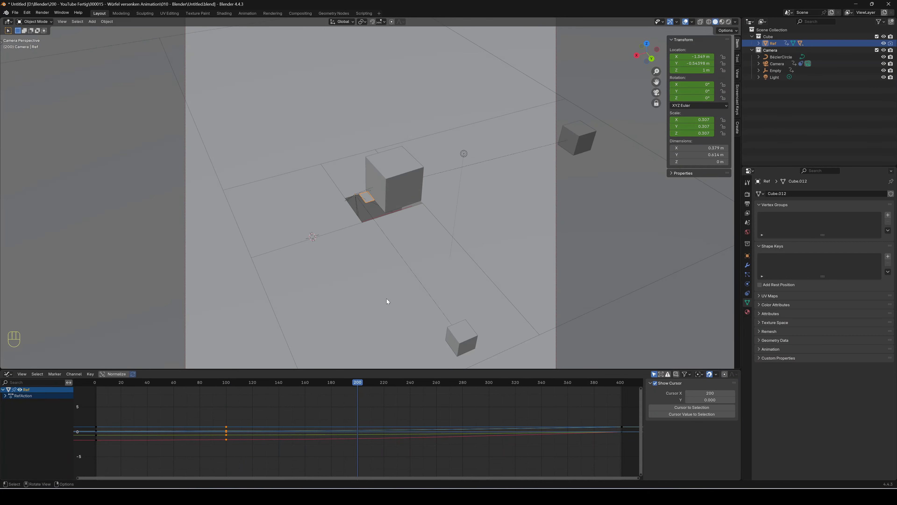
{"action": "key", "text": "i"}
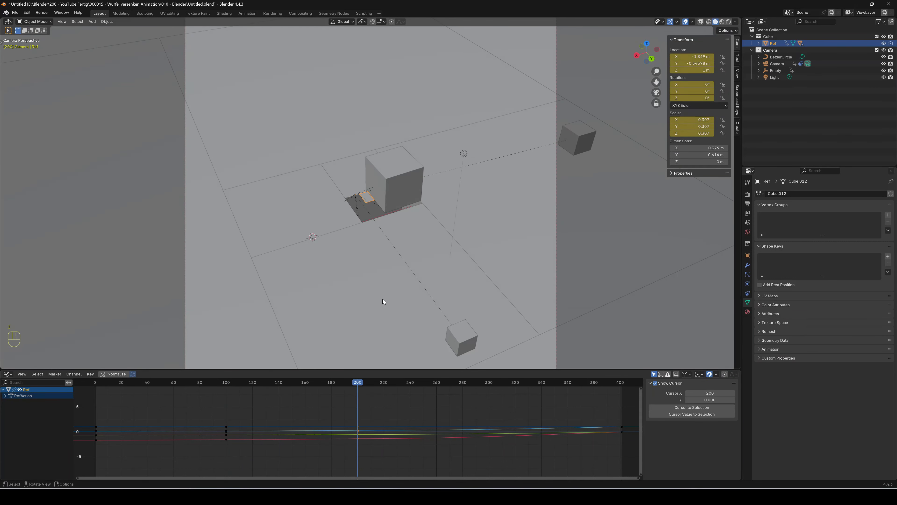
{"action": "left_click", "coordinate": [489, 382]}
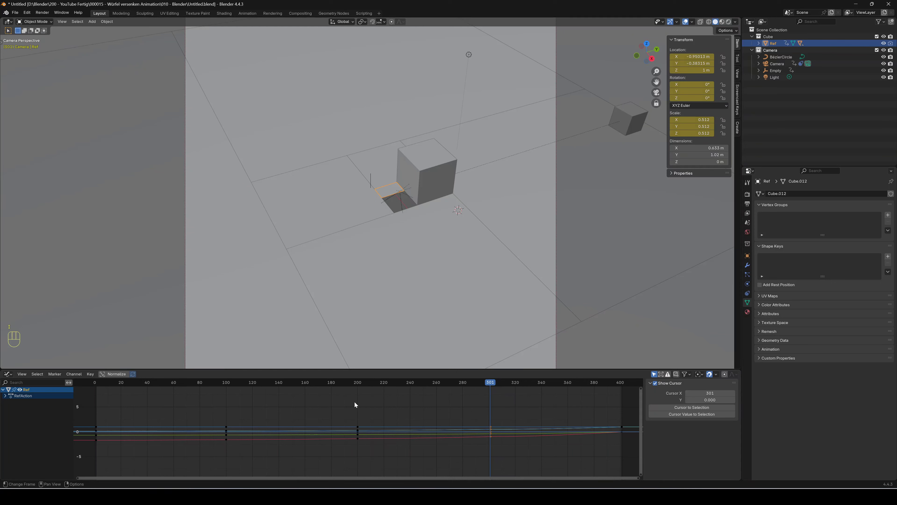
{"action": "key", "text": "i"}
Step: Delete Ref's keyframes at frames 100 and 200
{"action": "left_click_drag", "start_coordinate": [346, 418], "coordinate": [364, 445]}
{"action": "key", "text": "g"}
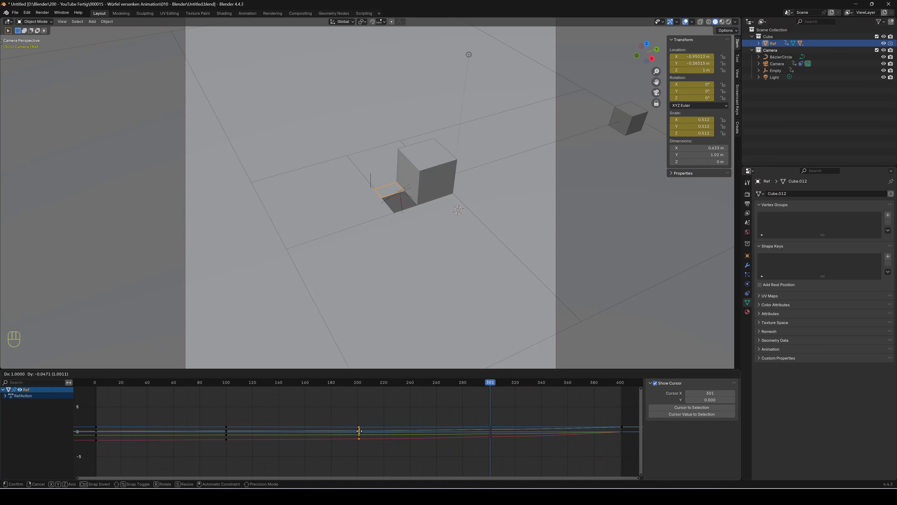
{"action": "key", "text": "Escape"}
{"action": "left_click_drag", "start_coordinate": [213, 408], "coordinate": [368, 459]}
{"action": "key", "text": "Delete"}
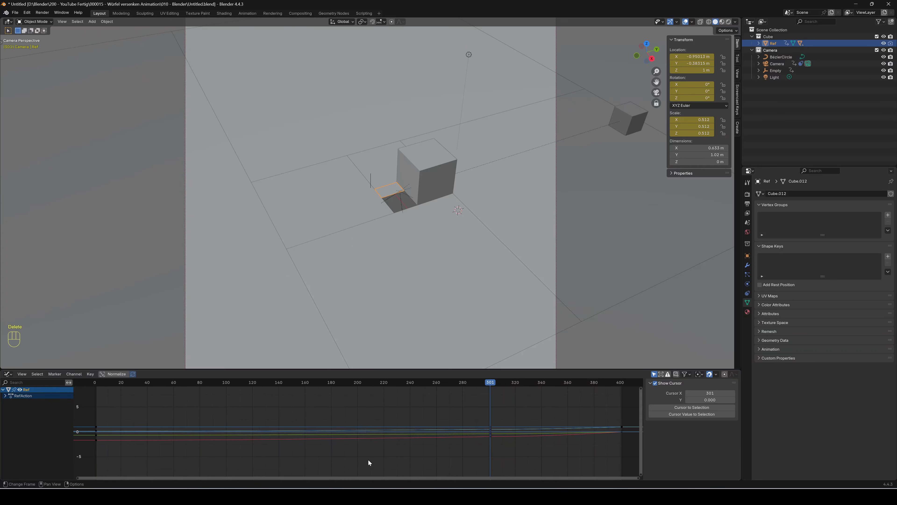
Step: Insert replacement keyframes for the Ref object at frames 201 and 101
{"action": "left_click", "coordinate": [359, 385]}
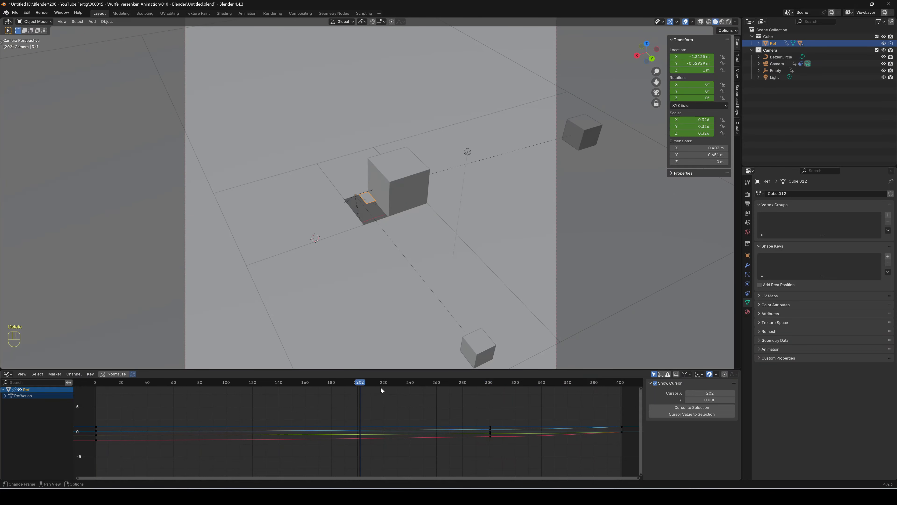
{"action": "key", "text": "Left"}
{"action": "key", "text": "i"}
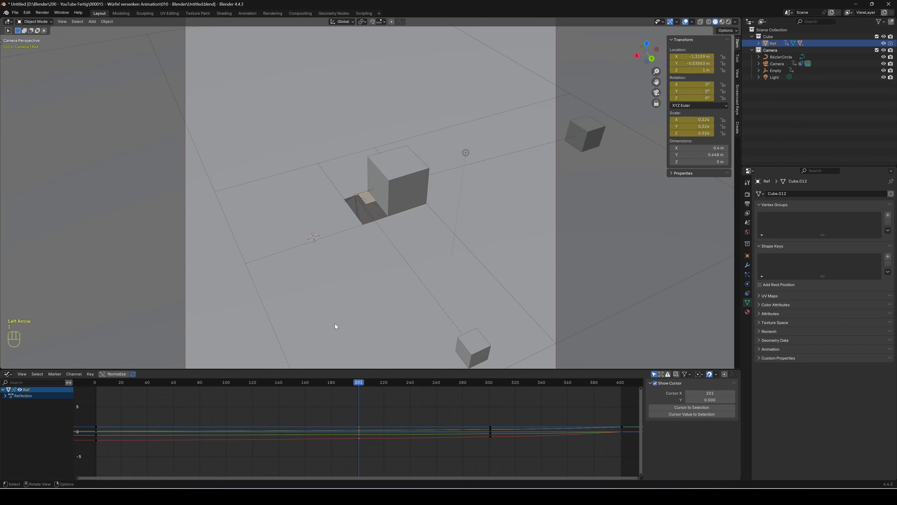
{"action": "left_click", "coordinate": [228, 382]}
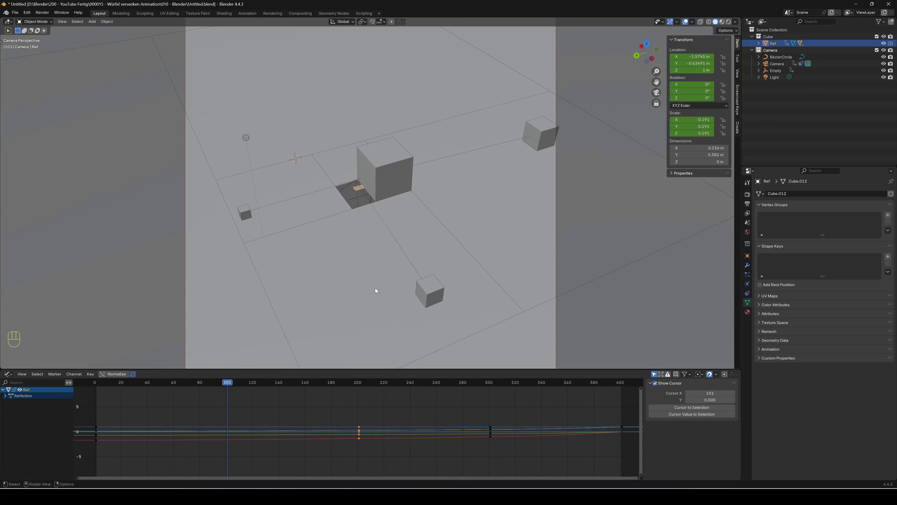
{"action": "key", "text": "i"}
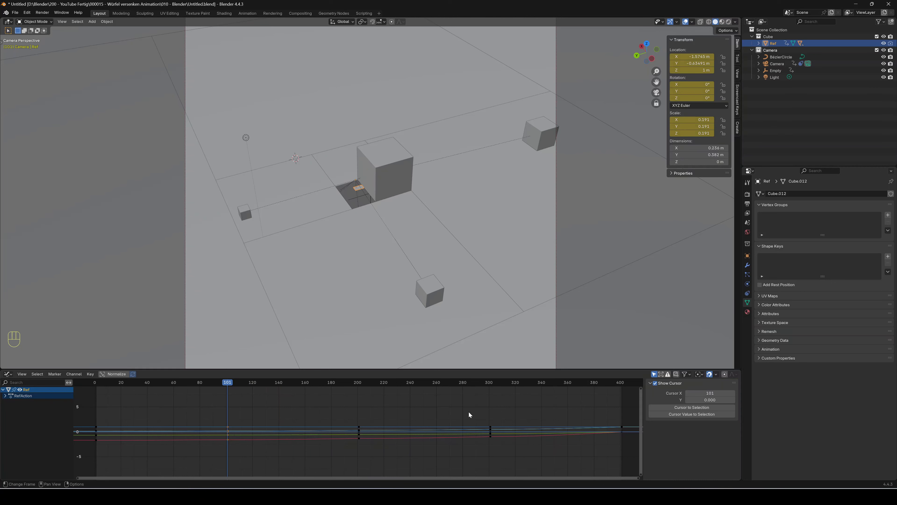
Step: Play the animation from frame 1 to check the motion with the added Ref keyframes, then stop it
{"action": "left_click", "coordinate": [97, 383]}
{"action": "key", "text": "space"}
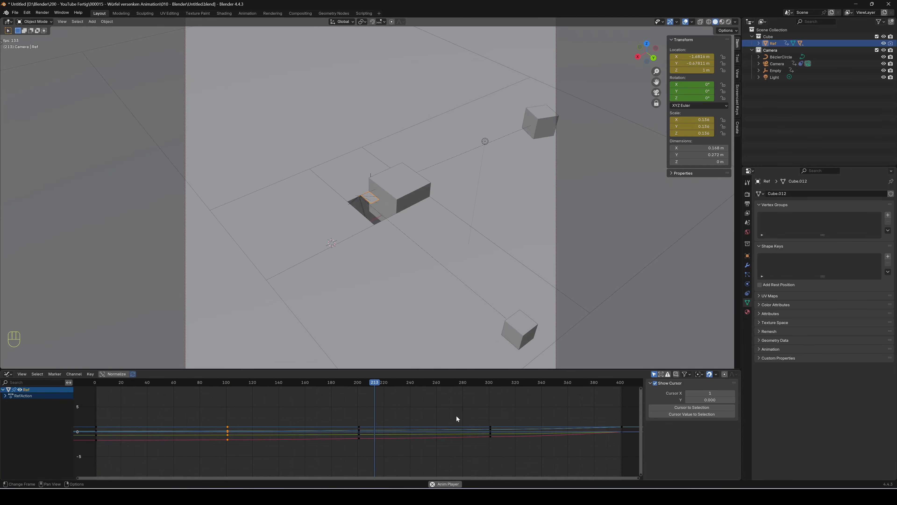
{"action": "key", "text": "space"}
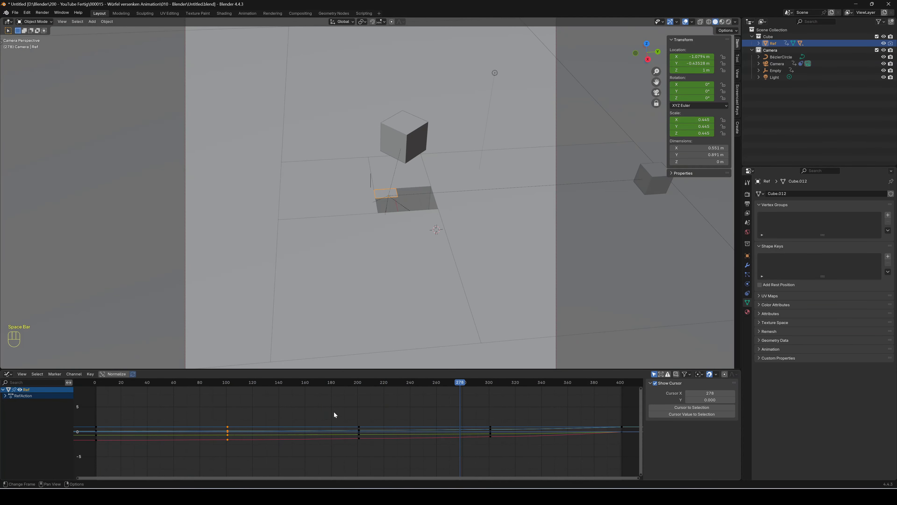
Step: Apply Sinusoidal interpolation to all of Ref's keyframes, including the added ones
{"action": "key", "text": "a"}
{"action": "right_click", "coordinate": [282, 407]}
{"action": "mouse_move", "coordinate": [281, 407]}
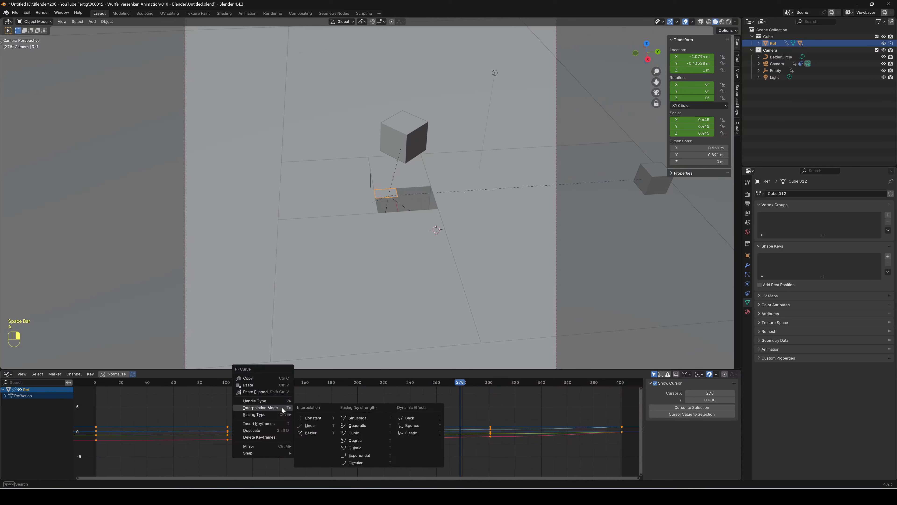
{"action": "left_click", "coordinate": [366, 420]}
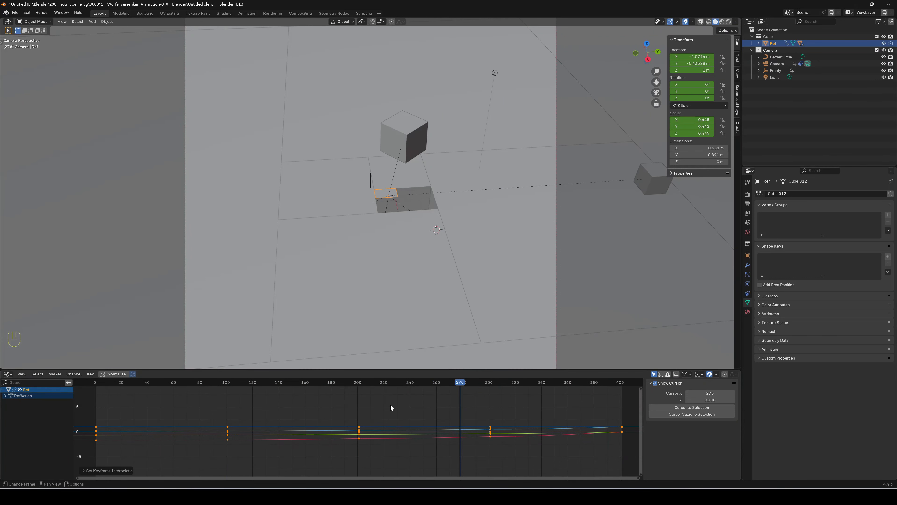
Step: Play the animation from frame 2 to check the new easing between Ref's keyframes, then stop it
{"action": "left_click", "coordinate": [97, 383]}
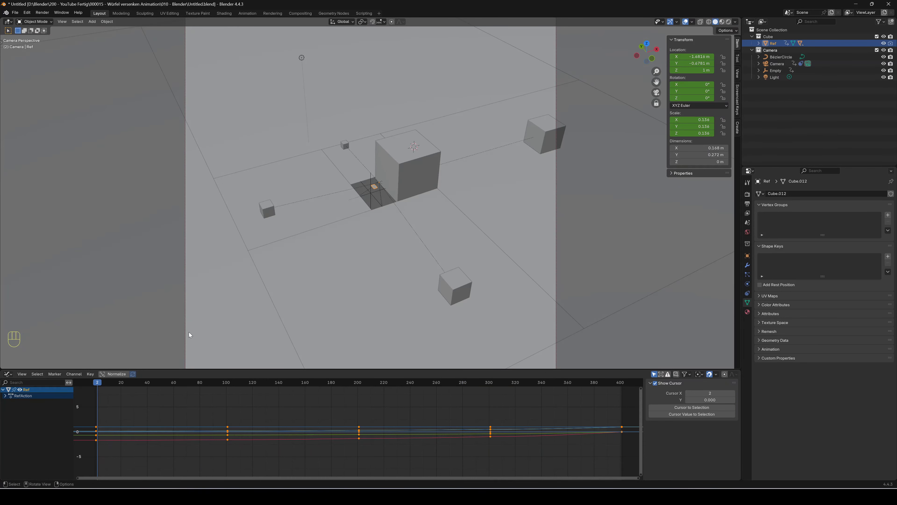
{"action": "key", "text": "space"}
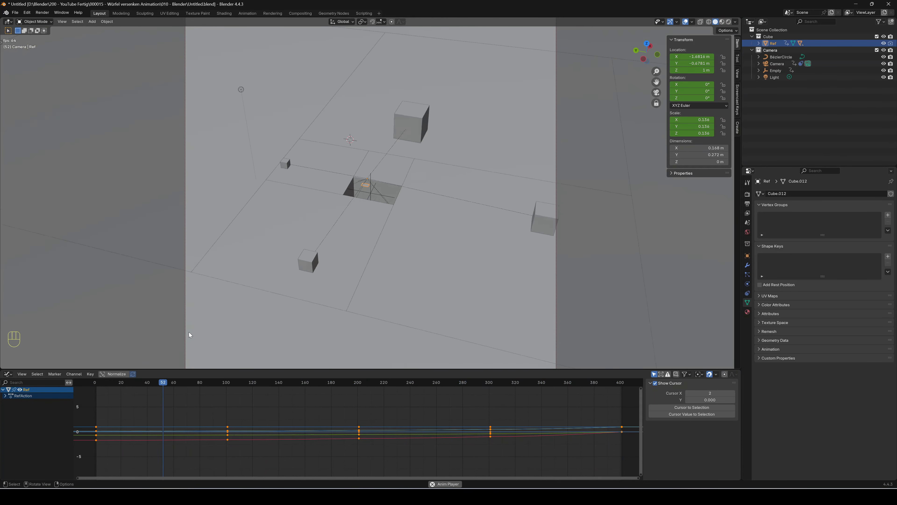
{"action": "key", "text": "space"}
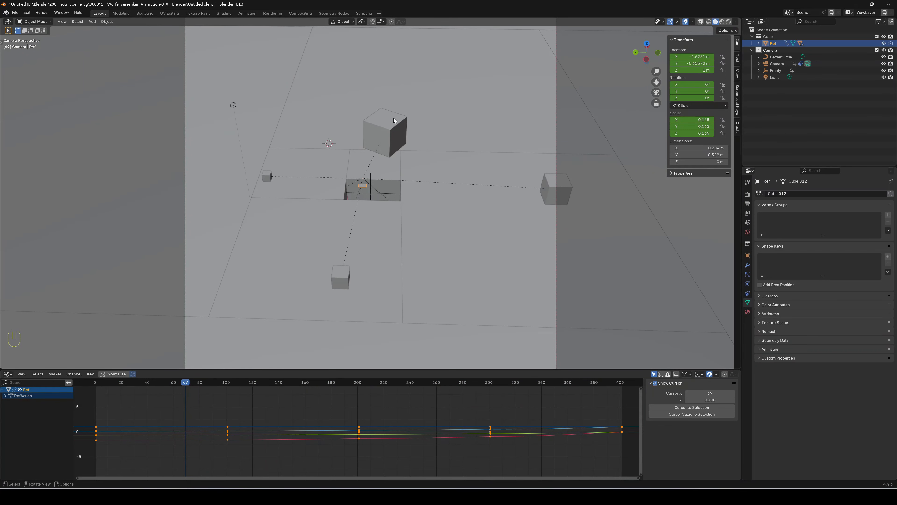
Step: Shrink the animation area, change it from the Graph Editor back to the Timeline and return to frame 1
{"action": "left_click_drag", "start_coordinate": [396, 368], "coordinate": [397, 424]}
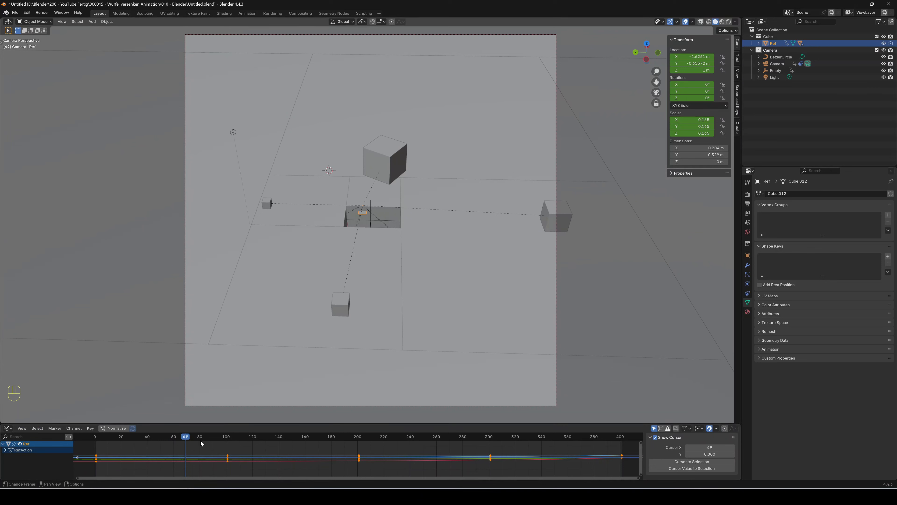
{"action": "left_click", "coordinate": [8, 428]}
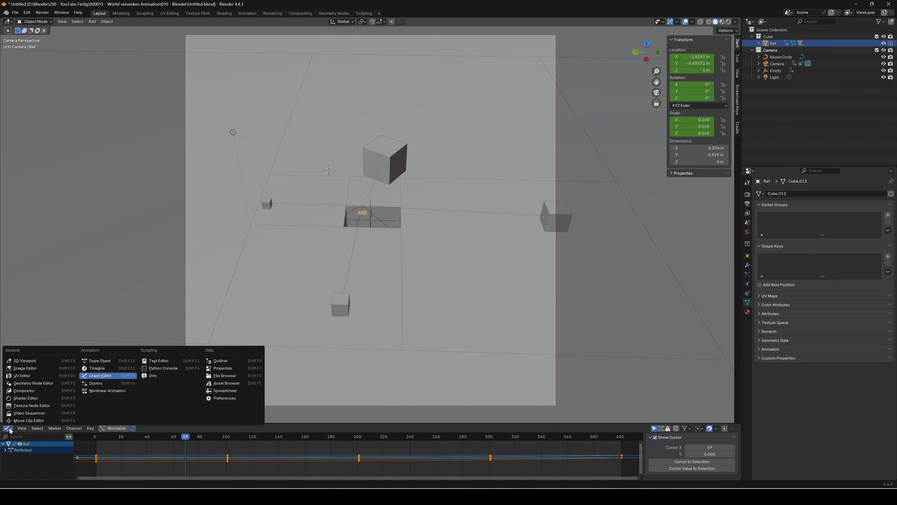
{"action": "left_click", "coordinate": [116, 368]}
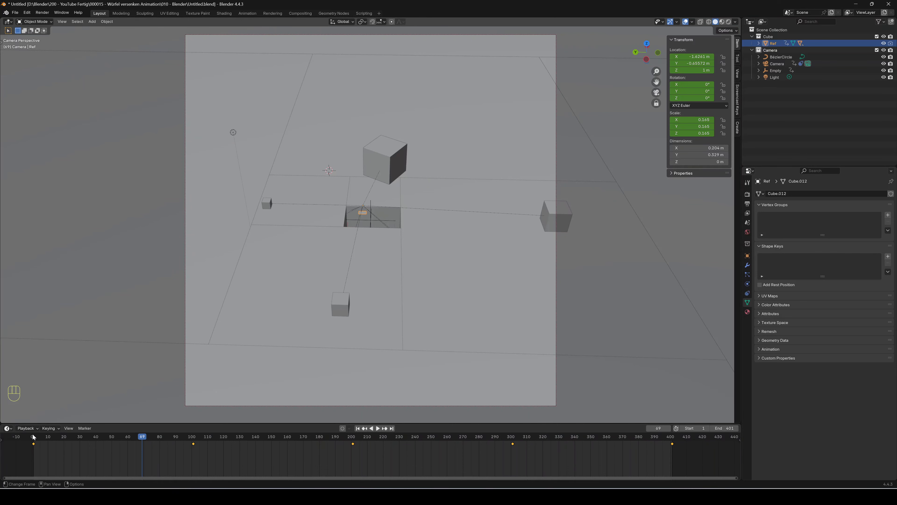
{"action": "key", "text": "shift+Left"}
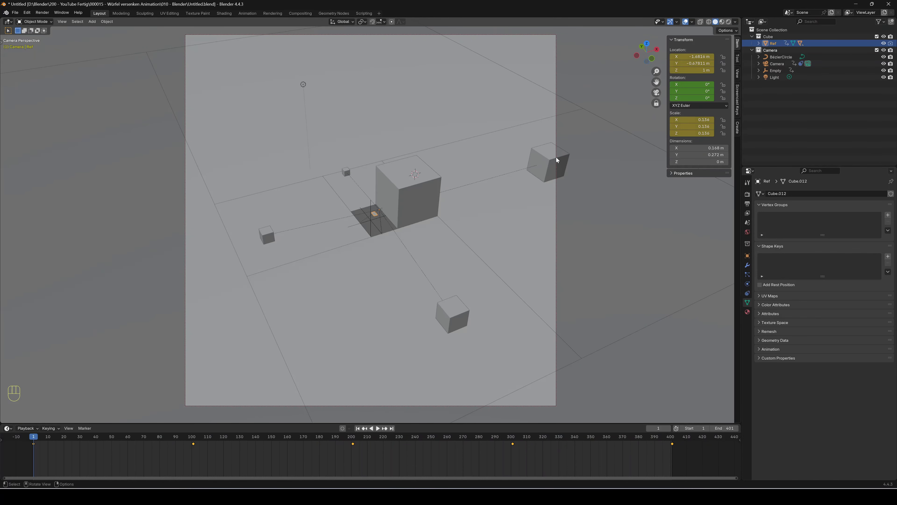
Step: At frame 1, move the cube straddling the camera frame's right edge to X 80 m and keyframe its location and rotation
{"action": "left_click", "coordinate": [546, 164]}
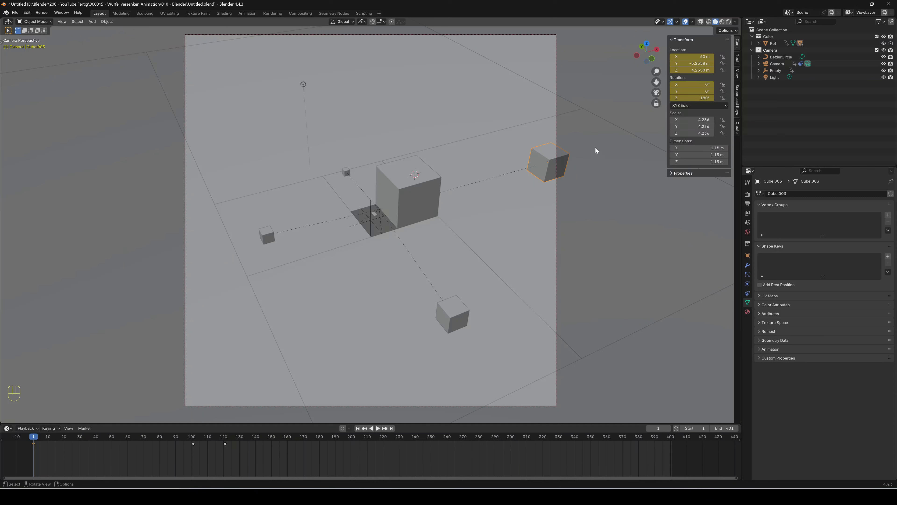
{"action": "left_click", "coordinate": [694, 57]}
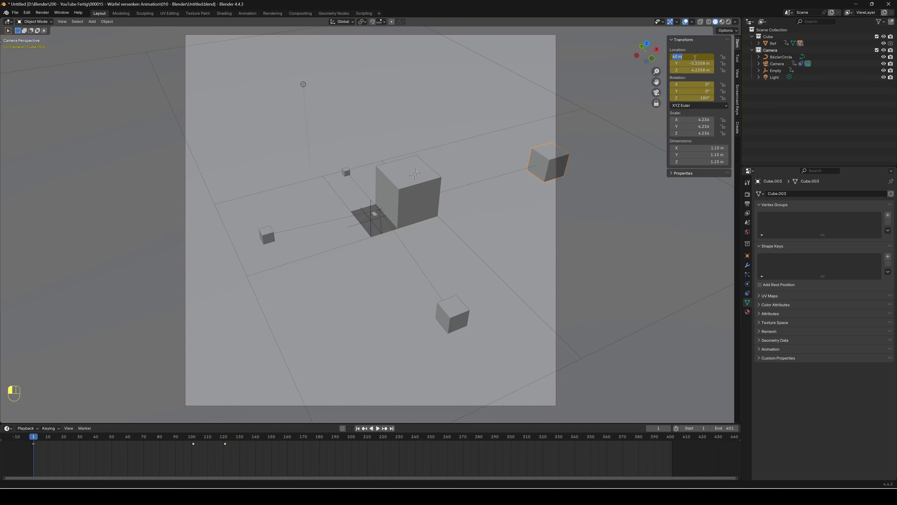
{"action": "type", "text": "70"}
{"action": "key", "text": "Return"}
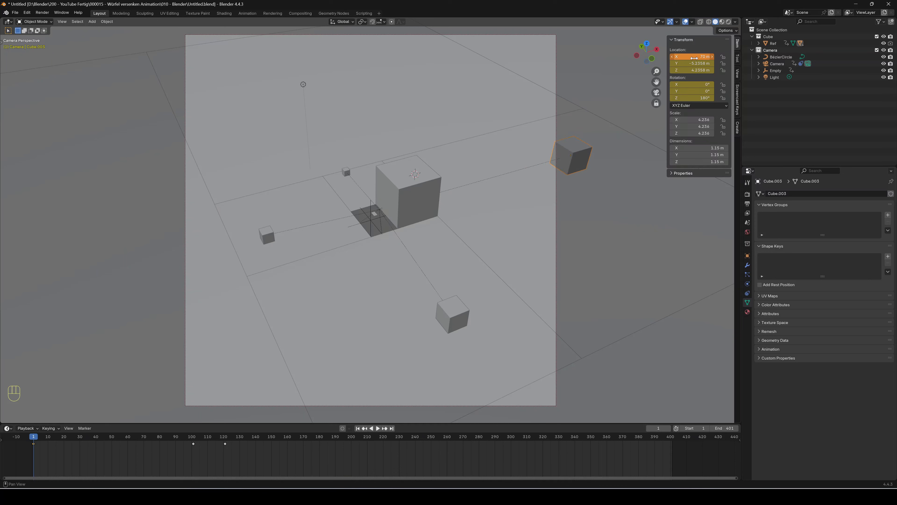
{"action": "left_click", "coordinate": [694, 58]}
{"action": "type", "text": "80"}
{"action": "key", "text": "Return"}
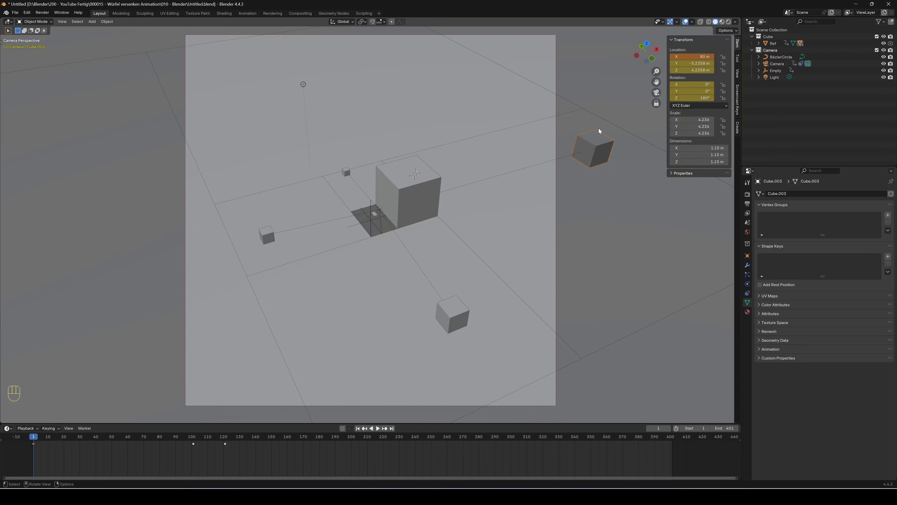
{"action": "key", "text": "k"}
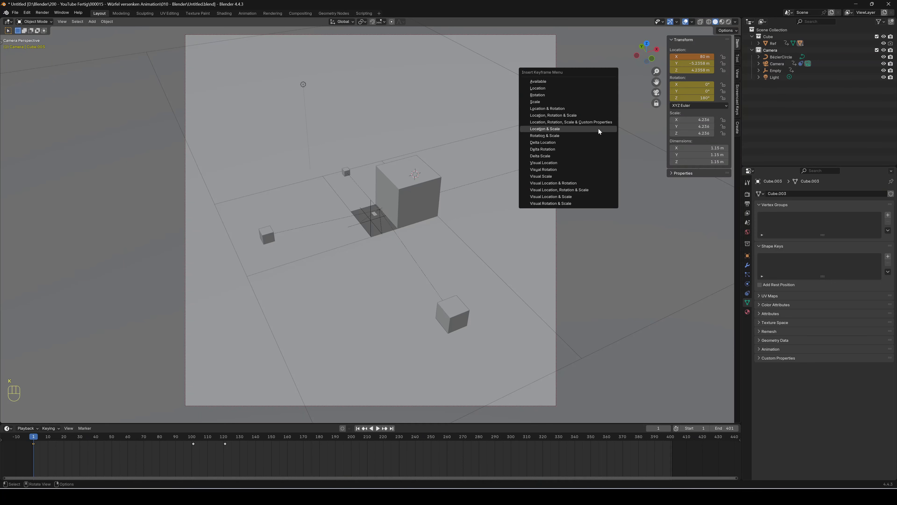
{"action": "left_click", "coordinate": [590, 109]}
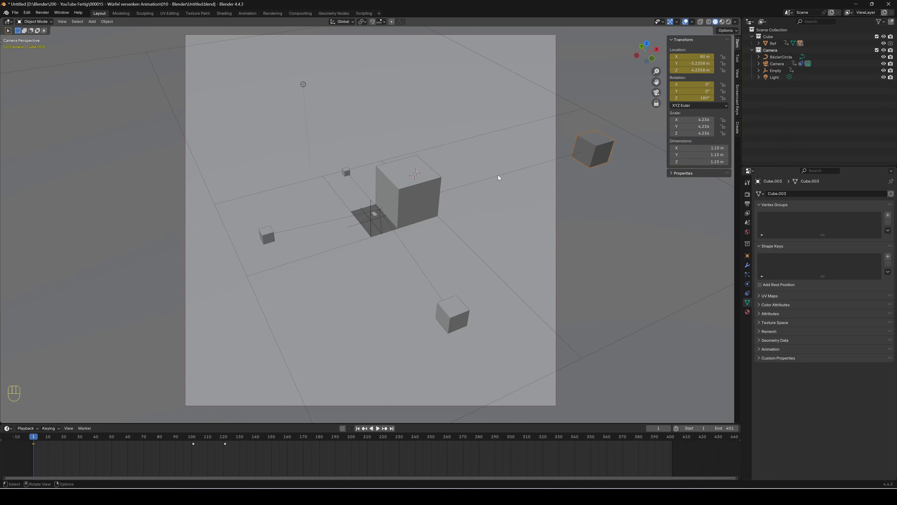
Step: At frame 1, set the X location of the cube outside the camera frame to 75 m and keyframe its location and rotation
{"action": "double_click", "coordinate": [702, 57]}
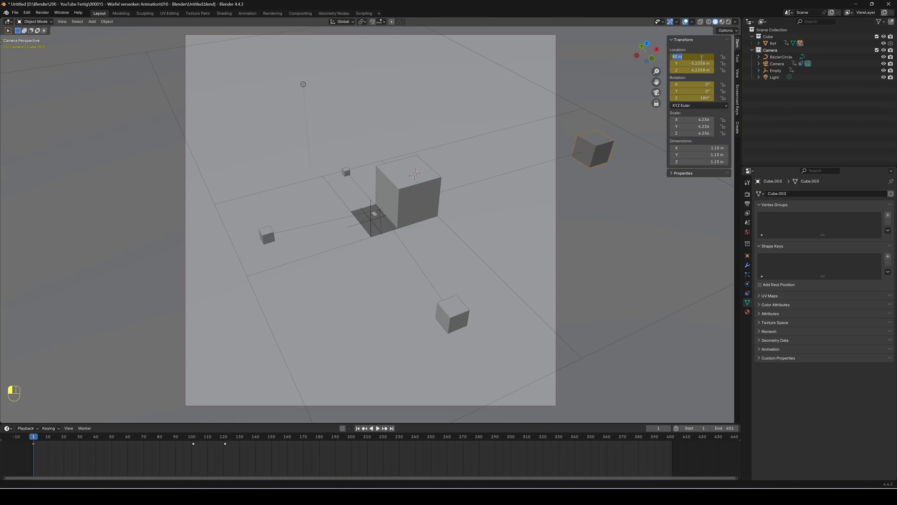
{"action": "type", "text": "75"}
{"action": "key", "text": "Return"}
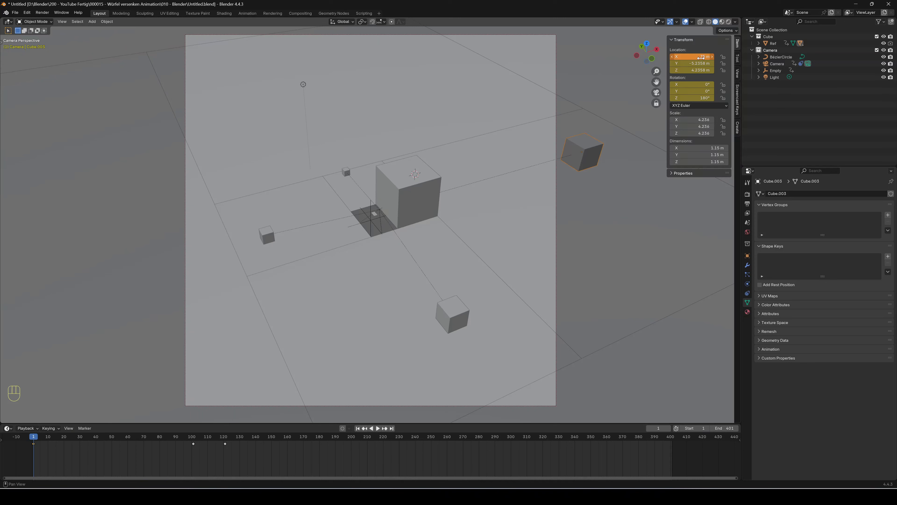
{"action": "key", "text": "k"}
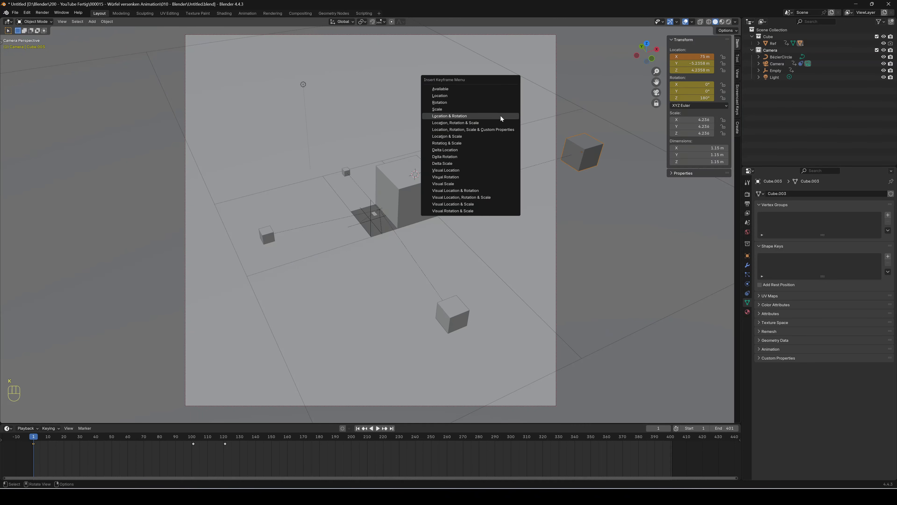
{"action": "left_click", "coordinate": [500, 115]}
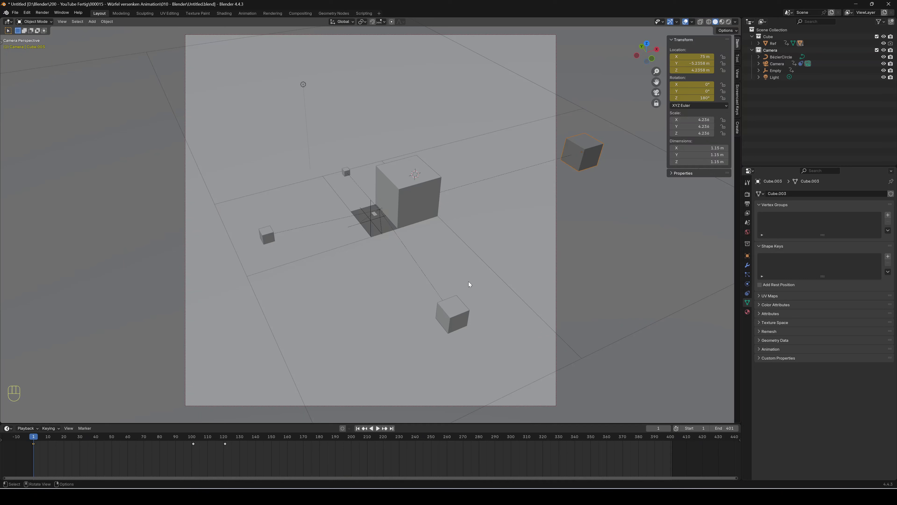
Step: At frame 101, set Cube.002's Y location to -56 m, outside the camera frame, and keyframe its location and rotation
{"action": "left_click", "coordinate": [462, 311]}
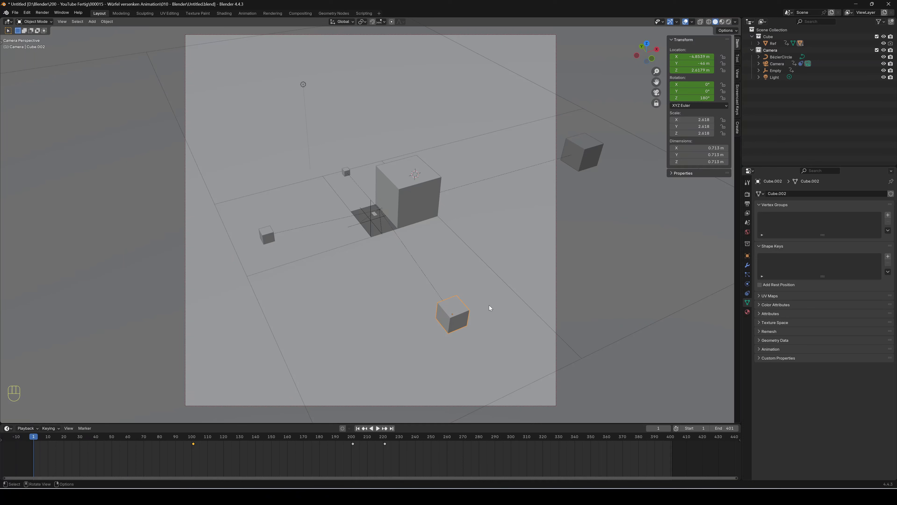
{"action": "key", "text": "space"}
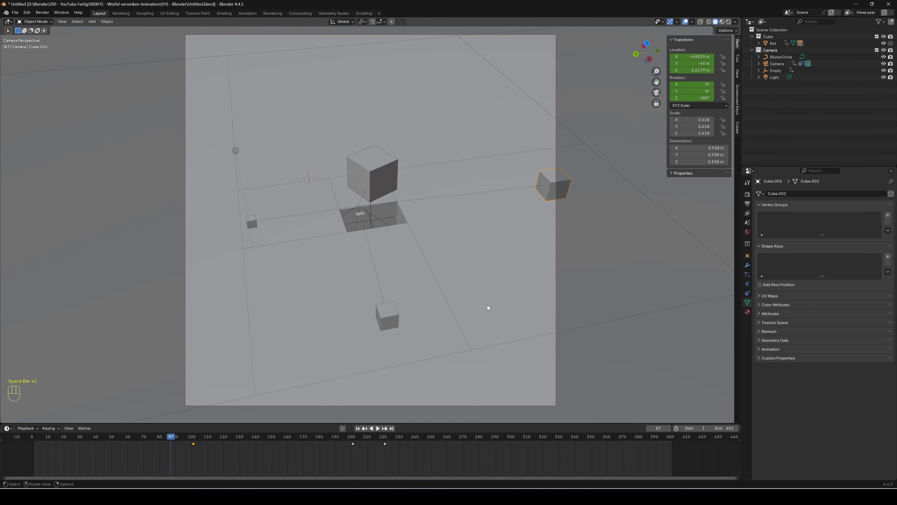
{"action": "key", "text": "Right"}
{"action": "key", "text": "Right"}
{"action": "key", "text": "Right"}
{"action": "key", "text": "Right"}
{"action": "key", "text": "Right"}
{"action": "key", "text": "Right"}
{"action": "key", "text": "Right"}
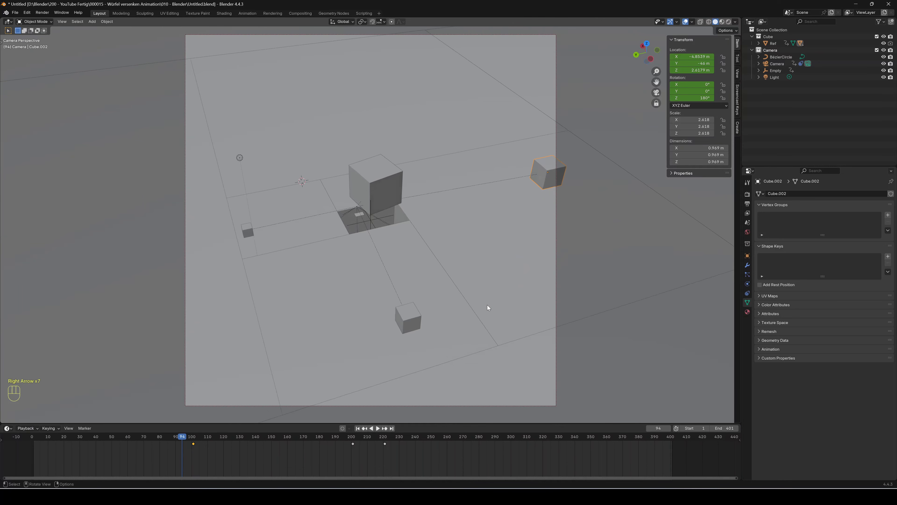
{"action": "key", "text": "Right"}
{"action": "key", "text": "Right"}
{"action": "key", "text": "Right"}
{"action": "key", "text": "Right"}
{"action": "key", "text": "Right"}
{"action": "key", "text": "Right"}
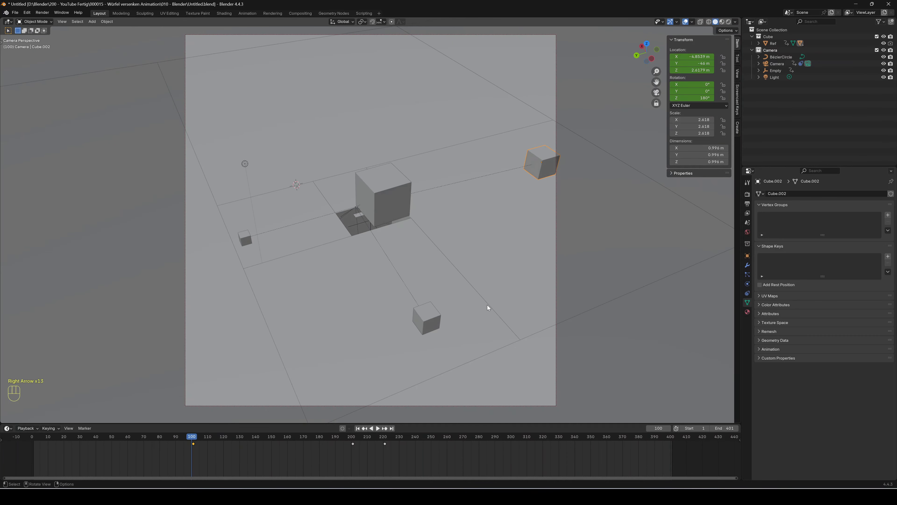
{"action": "key", "text": "Right"}
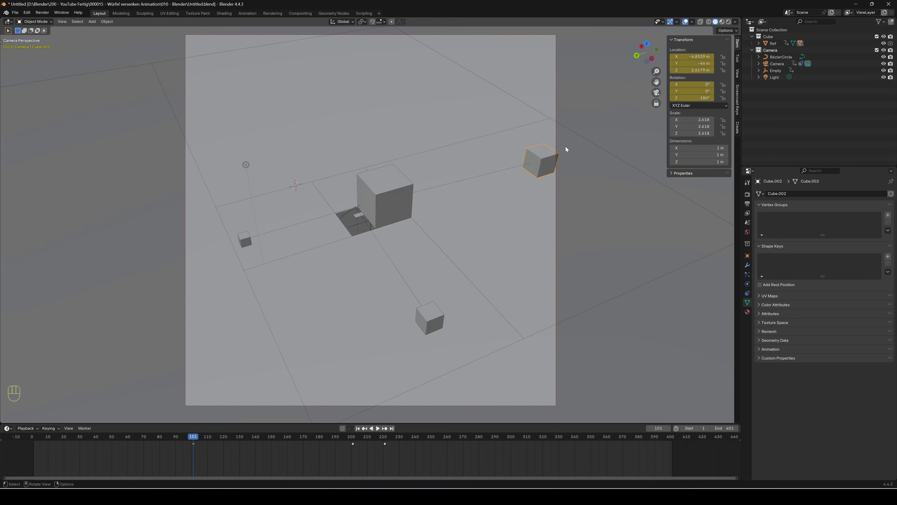
{"action": "left_click", "coordinate": [702, 63]}
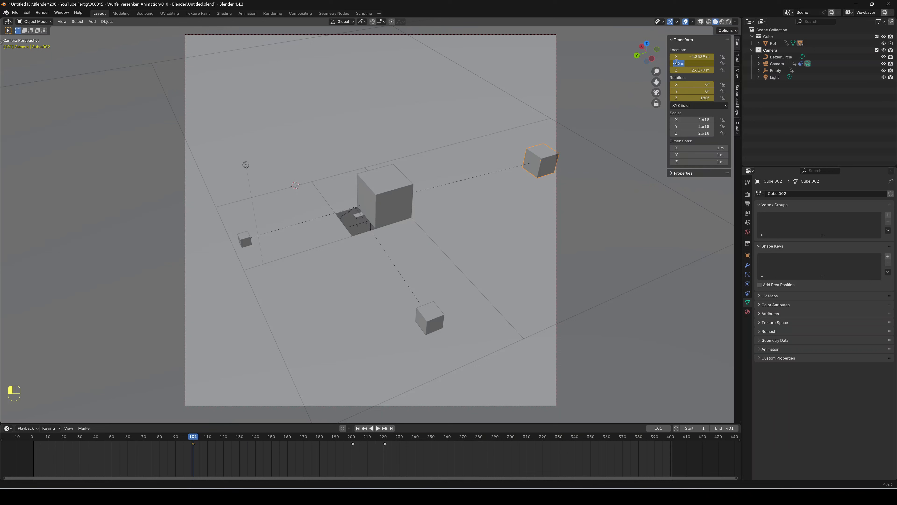
{"action": "left_click", "coordinate": [678, 63]}
{"action": "key", "text": "BackSpace"}
{"action": "type", "text": "5"}
{"action": "key", "text": "Return"}
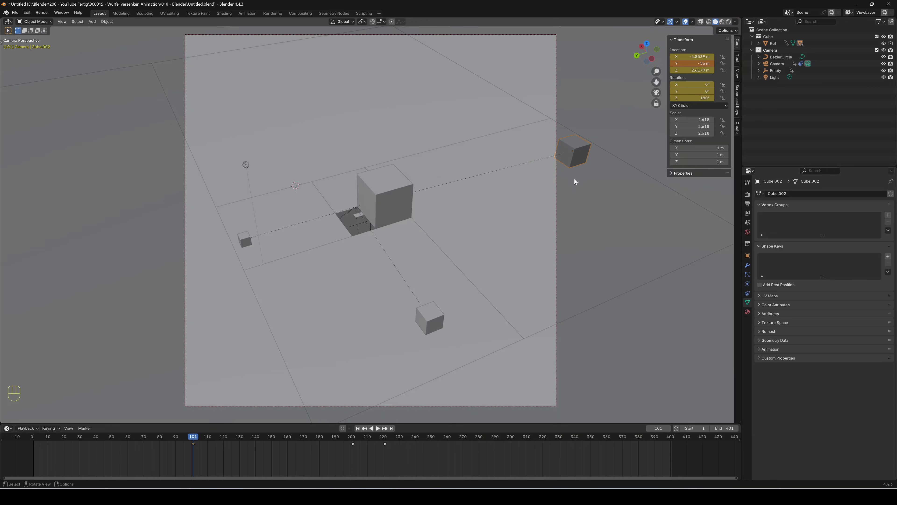
{"action": "key", "text": "k"}
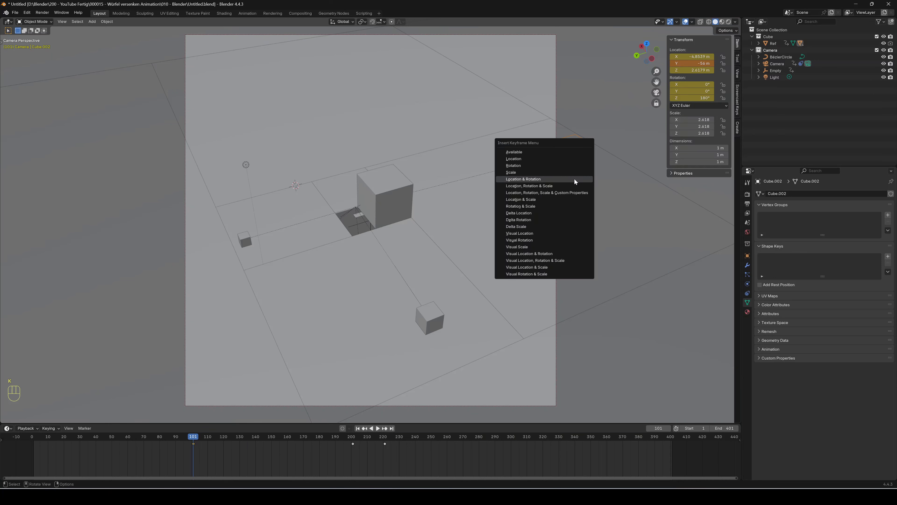
{"action": "left_click", "coordinate": [574, 179]}
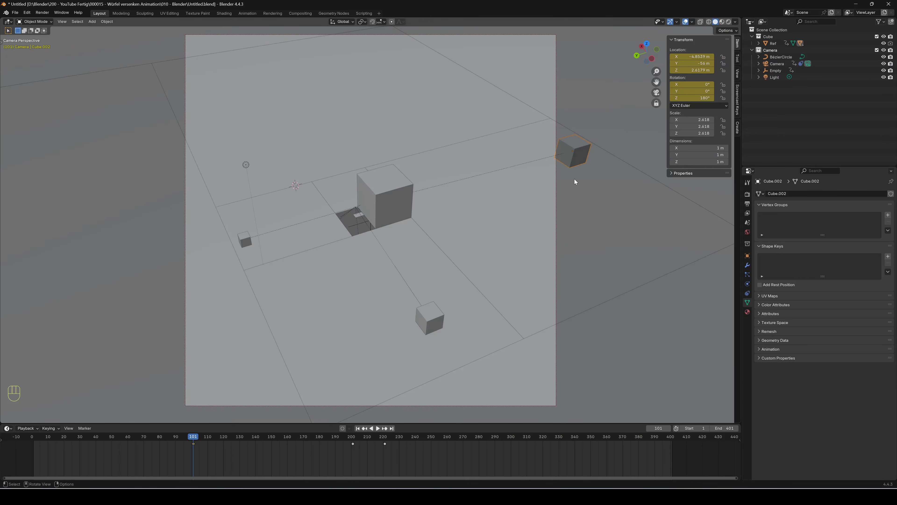
Step: At frame 100, lower Cube.002 along Z to about -3.5 m, below the floor, and keyframe its location and rotation
{"action": "key", "text": "Left"}
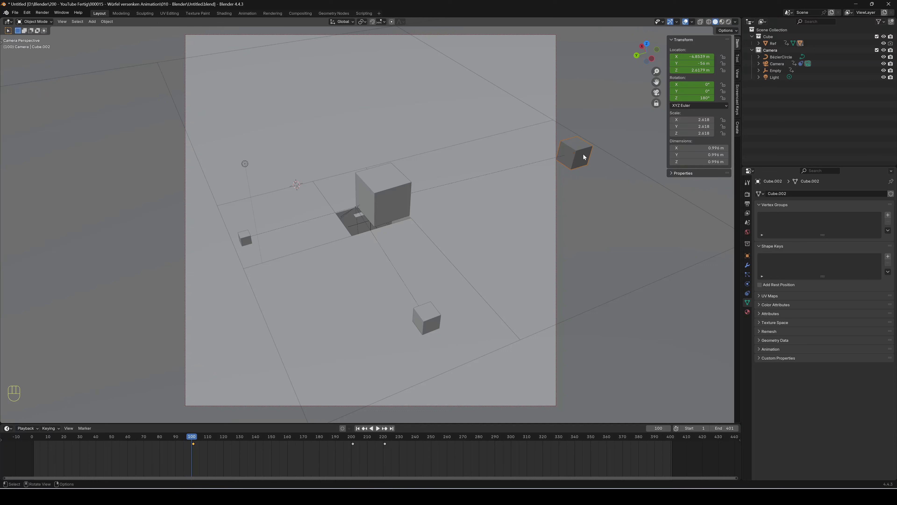
{"action": "key", "text": "z"}
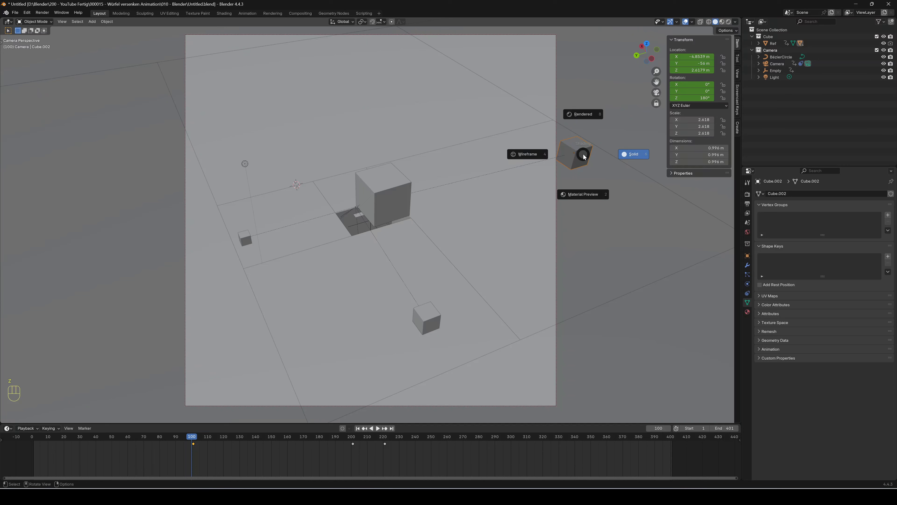
{"action": "key", "text": "g"}
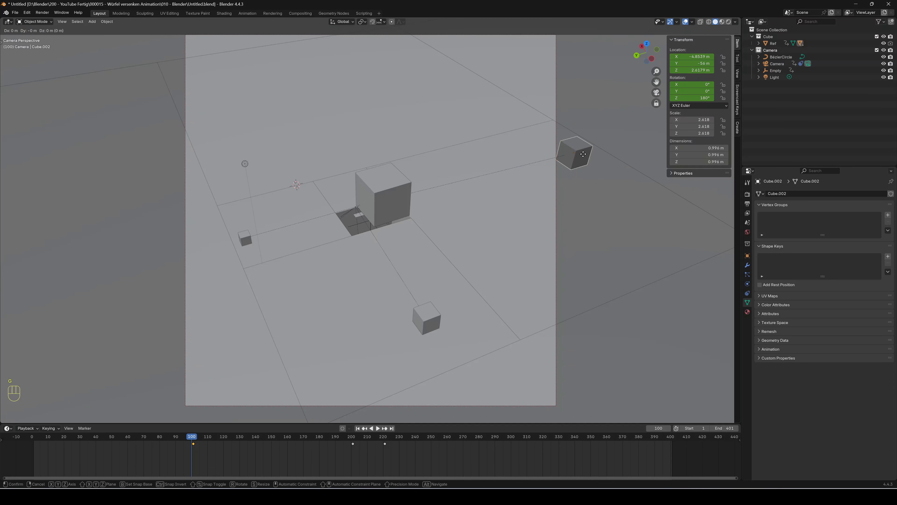
{"action": "key", "text": "z"}
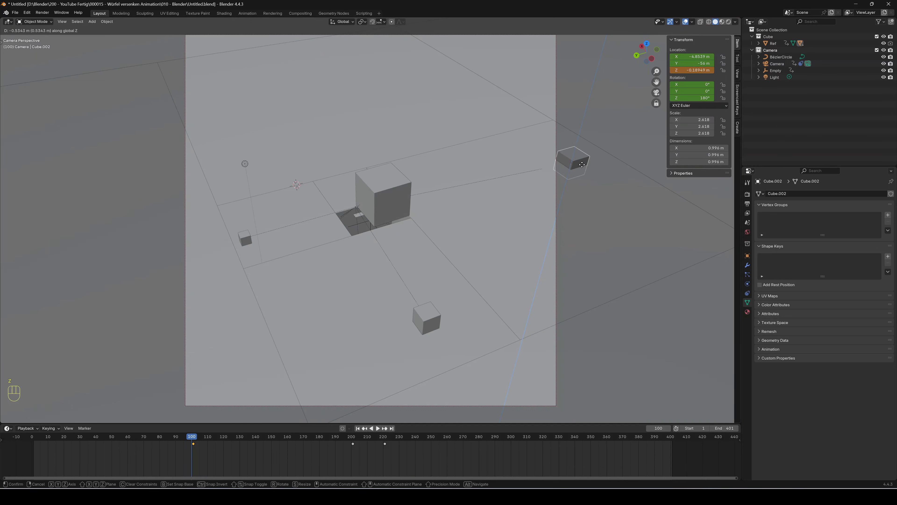
{"action": "left_click", "coordinate": [581, 177]}
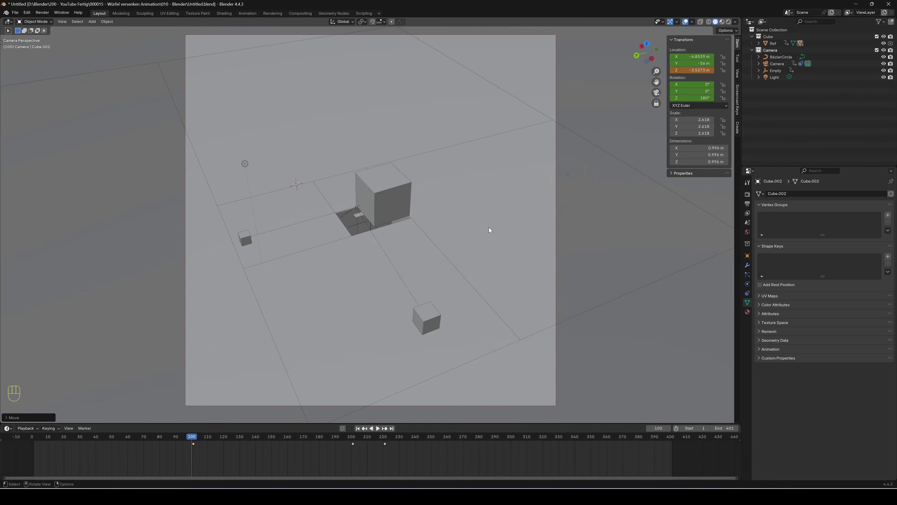
{"action": "key", "text": "k"}
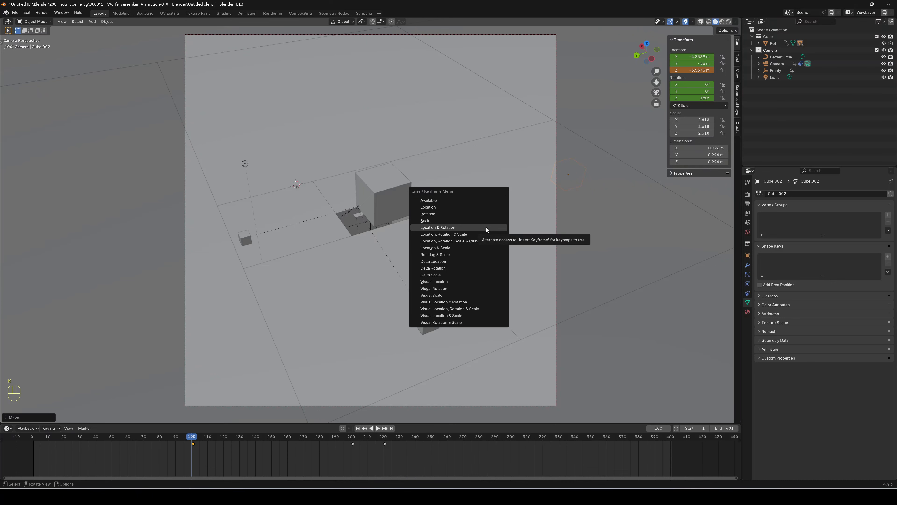
{"action": "left_click", "coordinate": [485, 227]}
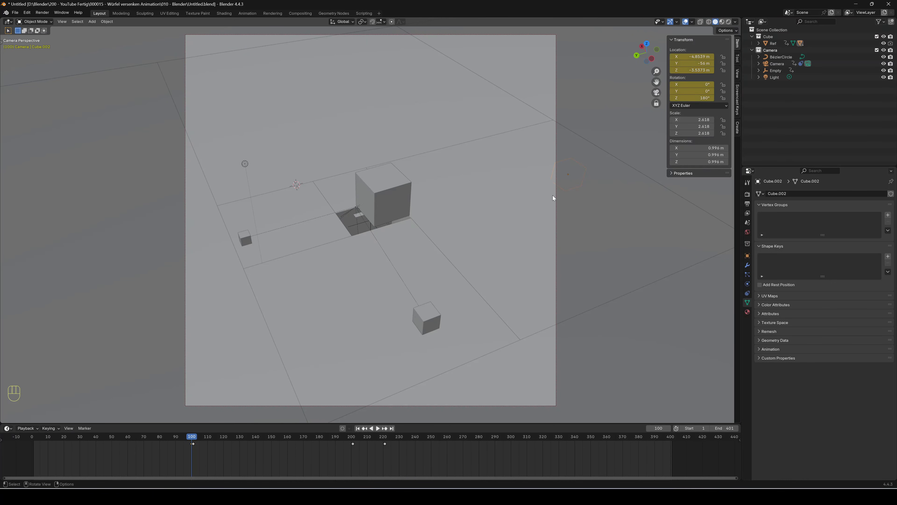
Step: Step back and forth between frames 100 and 101, and on to frame 111, to check how Cube.002 appears and enters
{"action": "key", "text": "Right"}
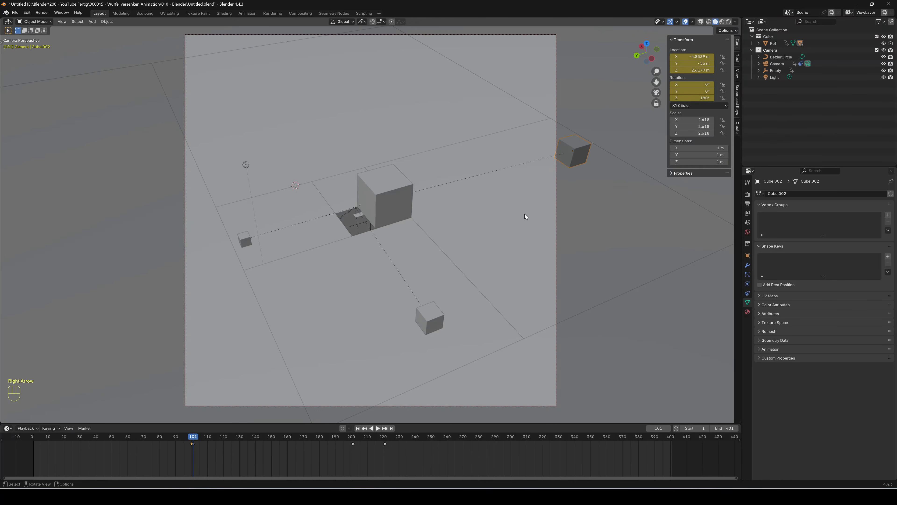
{"action": "key", "text": "Left"}
{"action": "key", "text": "Right"}
{"action": "key", "text": "Left"}
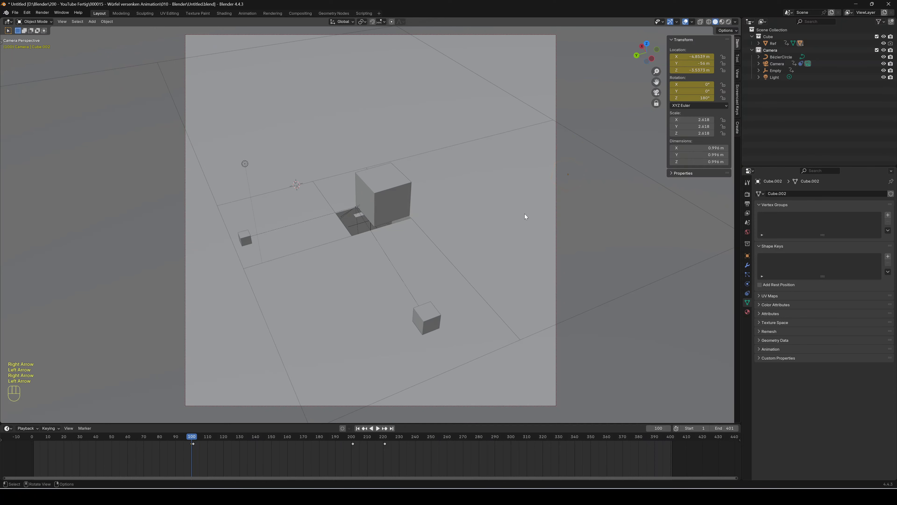
{"action": "key", "text": "Right"}
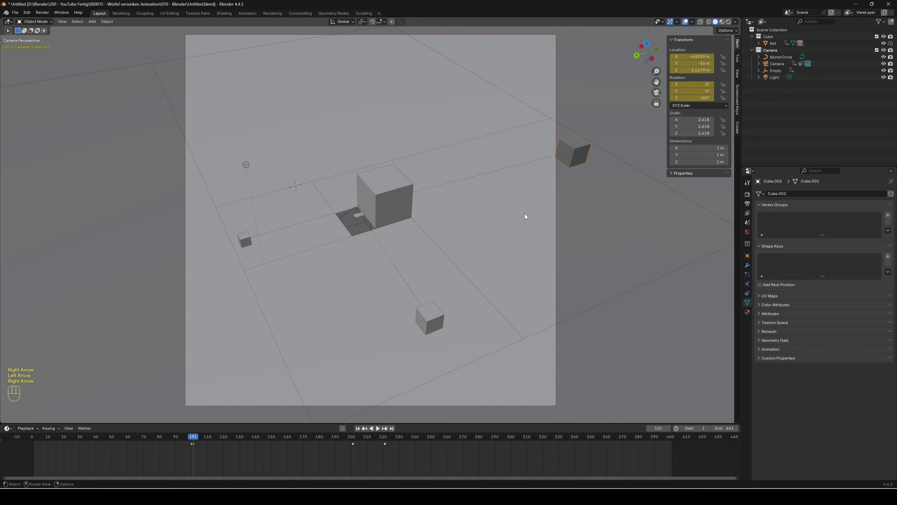
{"action": "key", "text": "Right"}
{"action": "key", "text": "Right"}
{"action": "key", "text": "Right"}
{"action": "key", "text": "Right"}
{"action": "key", "text": "Right"}
{"action": "key", "text": "Right"}
{"action": "key", "text": "Right"}
{"action": "key", "text": "Right"}
{"action": "key", "text": "Right"}
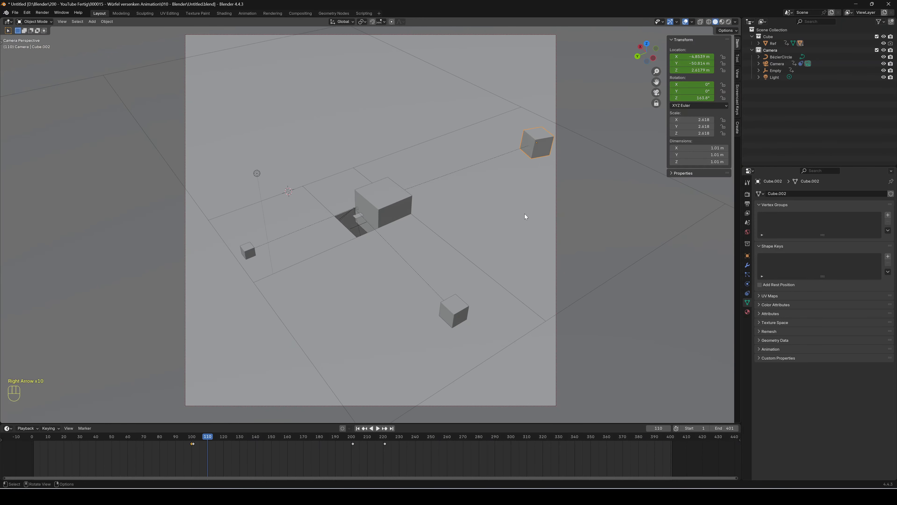
{"action": "key", "text": "Right"}
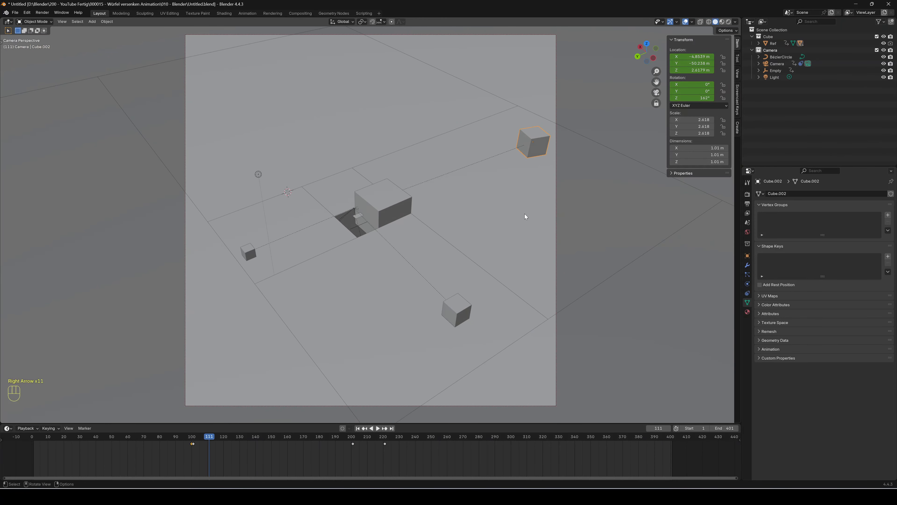
Step: At frame 200, lower Cube.001 along Z to about -1.9 m, below the floor, and keyframe its location and rotation
{"action": "left_click", "coordinate": [459, 317]}
{"action": "left_click", "coordinate": [350, 437]}
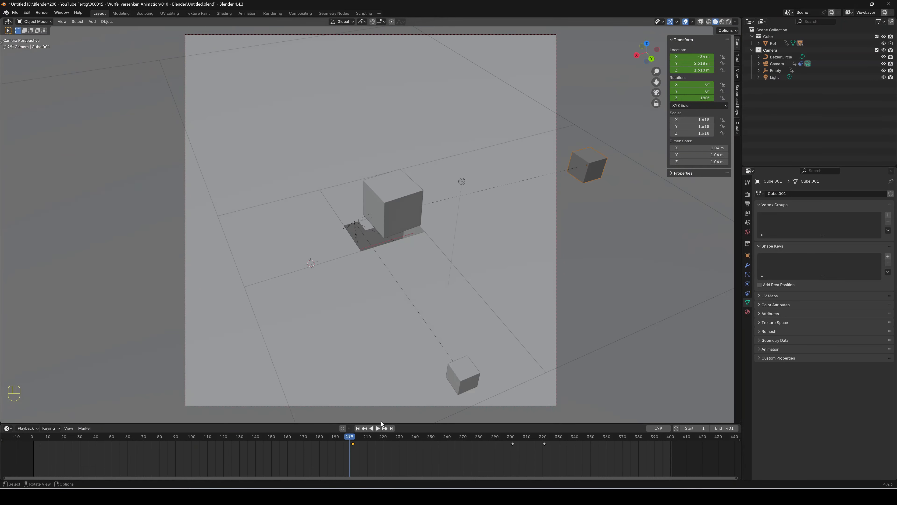
{"action": "key", "text": "Right"}
{"action": "key", "text": "Right"}
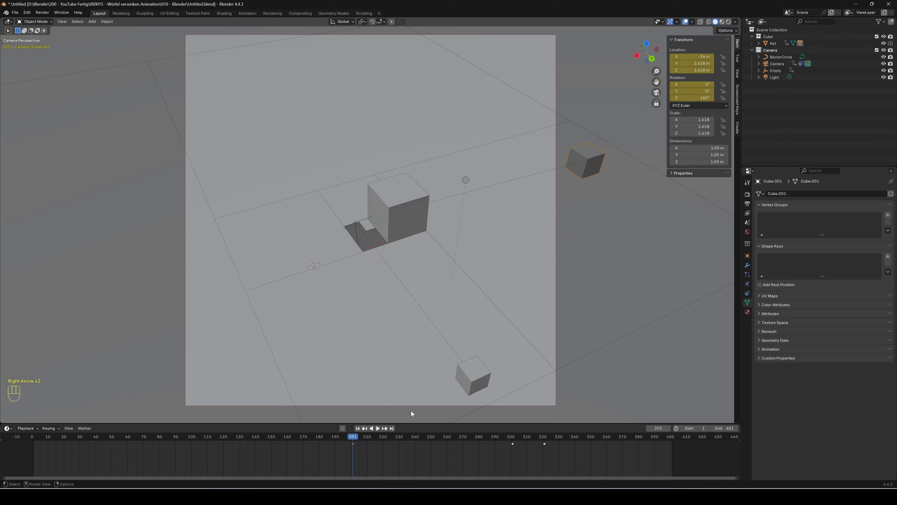
{"action": "key", "text": "Left"}
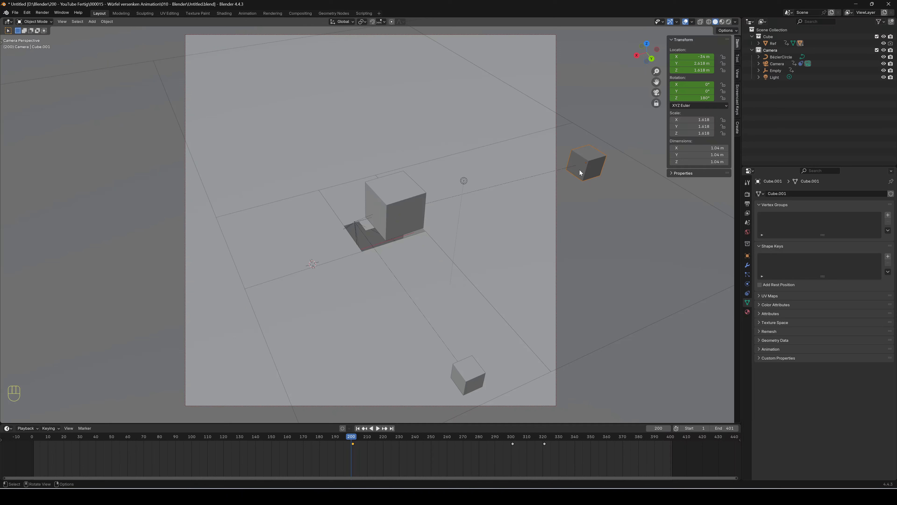
{"action": "key", "text": "g"}
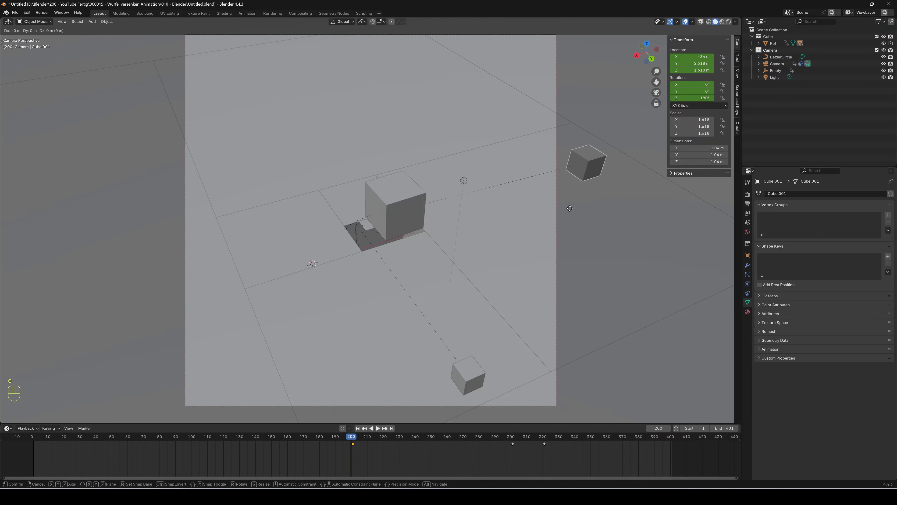
{"action": "key", "text": "z"}
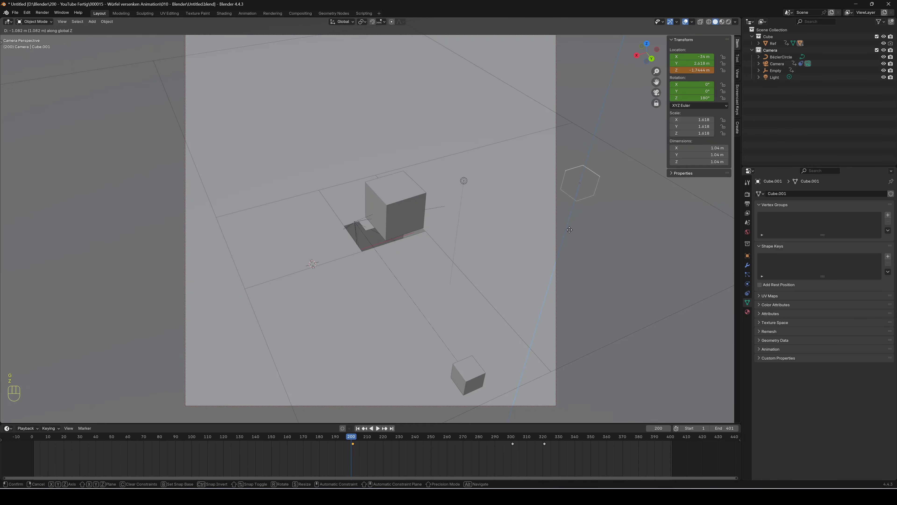
{"action": "left_click", "coordinate": [570, 230]}
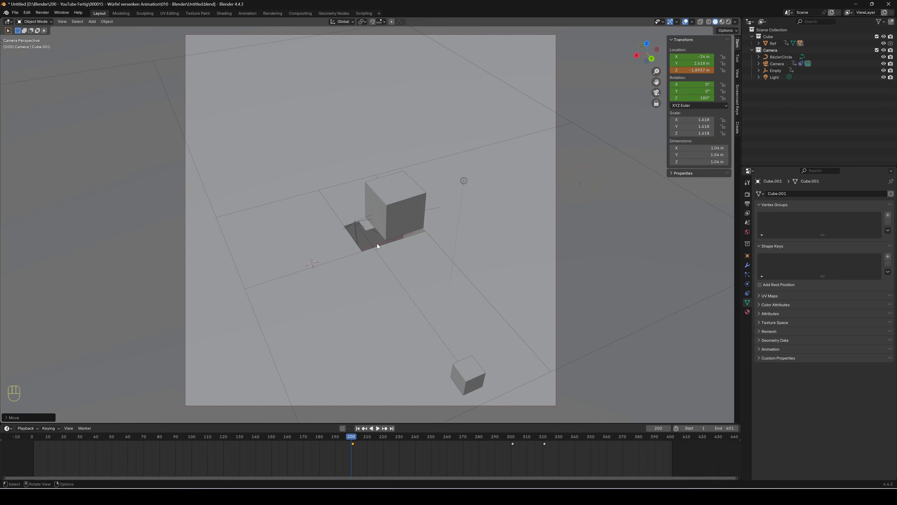
{"action": "key", "text": "k"}
{"action": "left_click", "coordinate": [412, 243]}
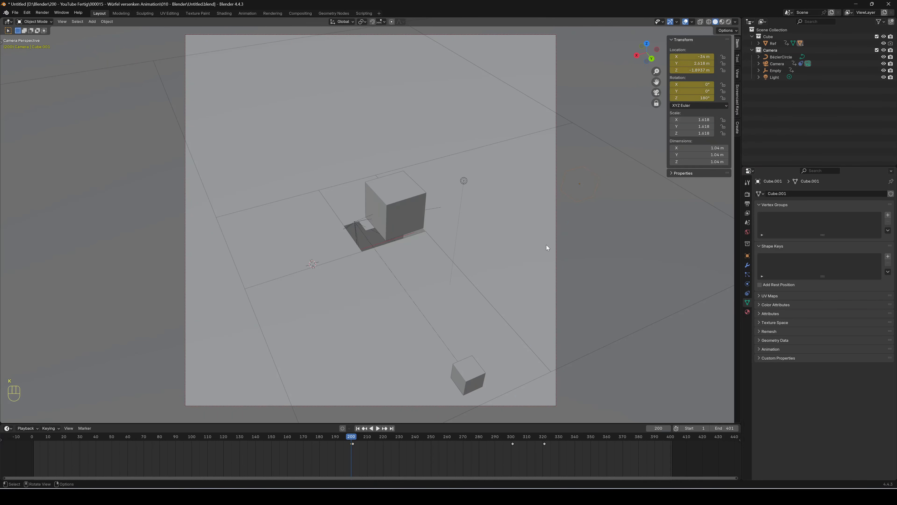
Step: Step between frames 200 and 201 to check Cube.001's appearance outside the camera frame
{"action": "key", "text": "Right"}
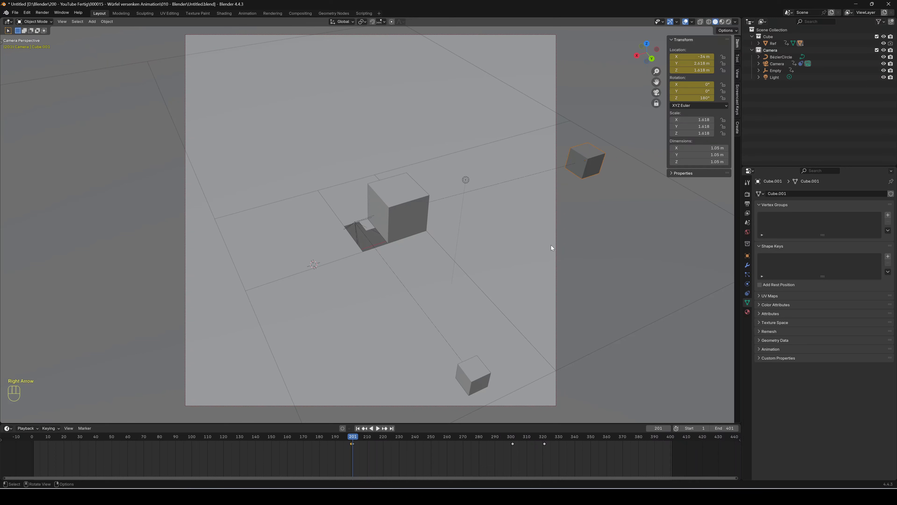
{"action": "key", "text": "Left"}
{"action": "key", "text": "Right"}
Step: At frame 300, set Cube's Y location to 20 m and keyframe its location and rotation
{"action": "left_click", "coordinate": [474, 354]}
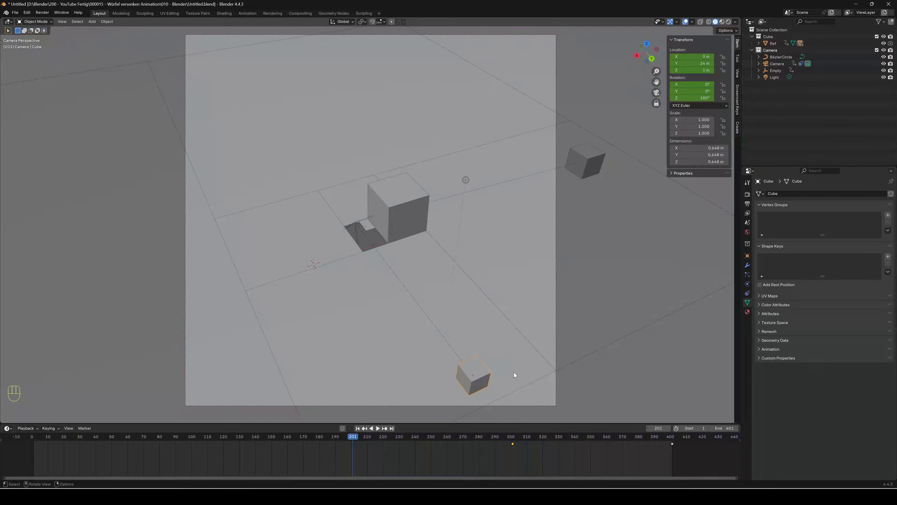
{"action": "left_click", "coordinate": [508, 439]}
{"action": "key", "text": "Right"}
{"action": "key", "text": "Right"}
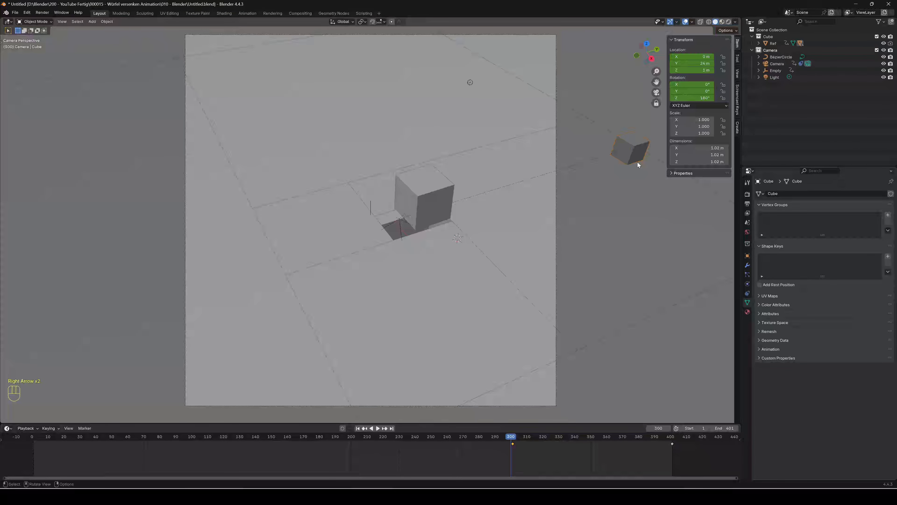
{"action": "key", "text": "Right"}
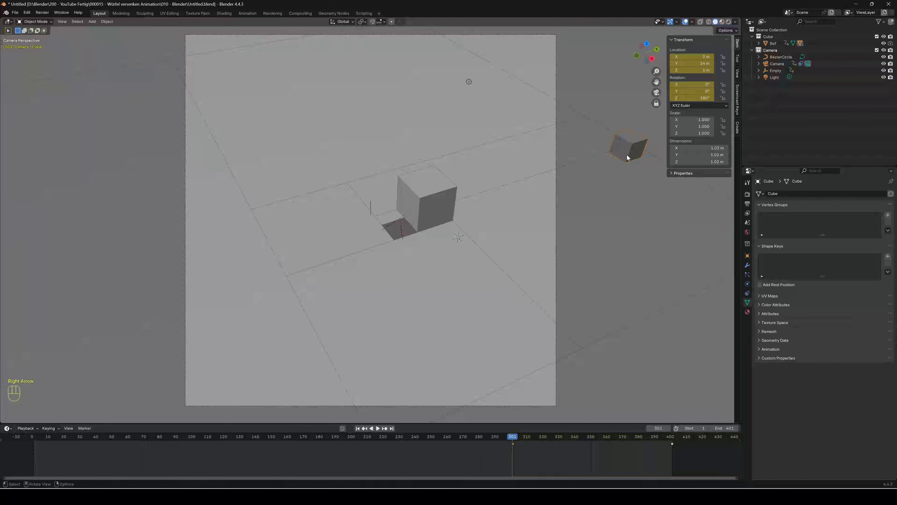
{"action": "key", "text": "Left"}
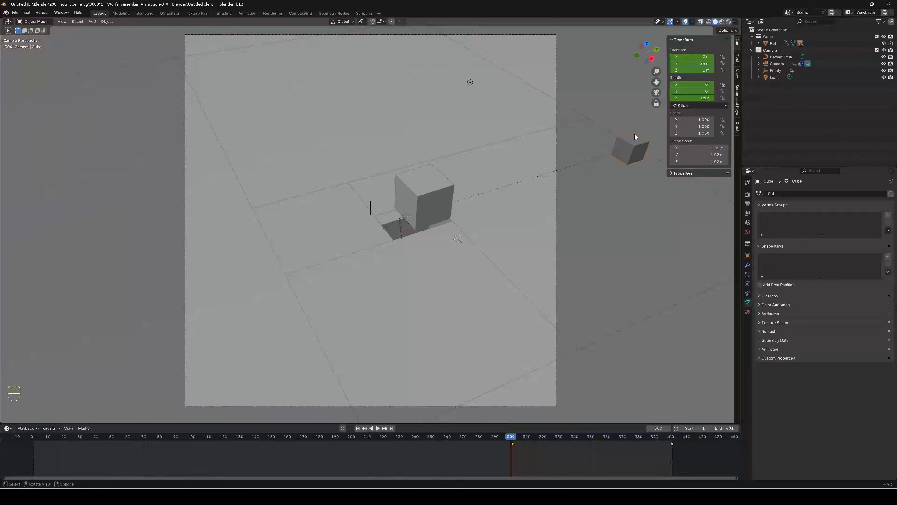
{"action": "left_click", "coordinate": [693, 64]}
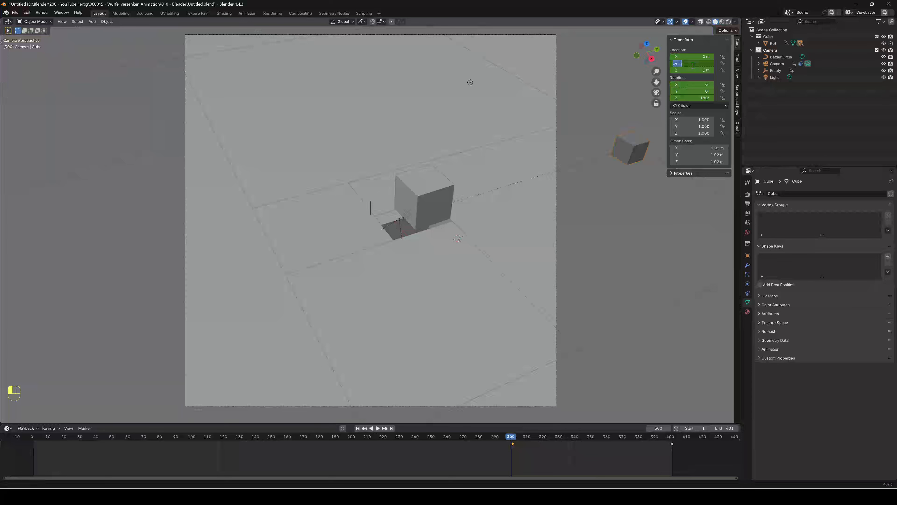
{"action": "type", "text": "20"}
{"action": "key", "text": "Return"}
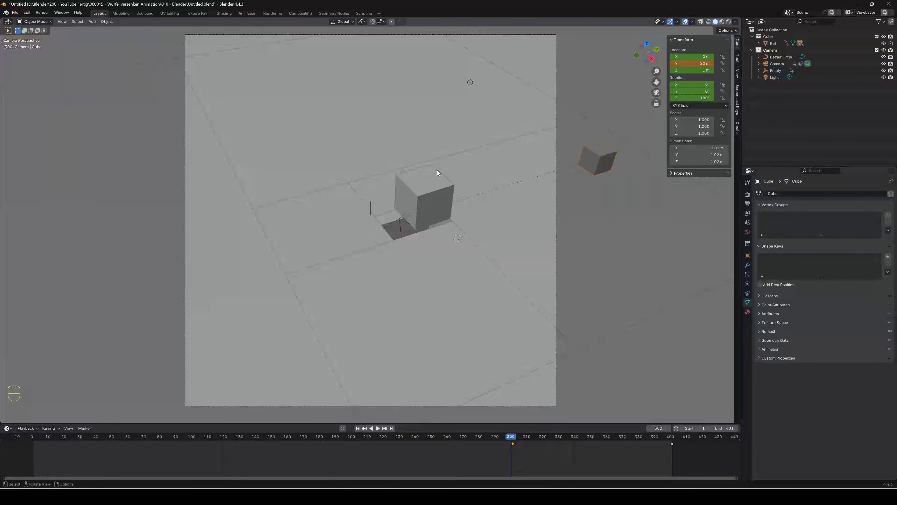
{"action": "key", "text": "k"}
{"action": "left_click", "coordinate": [416, 177]}
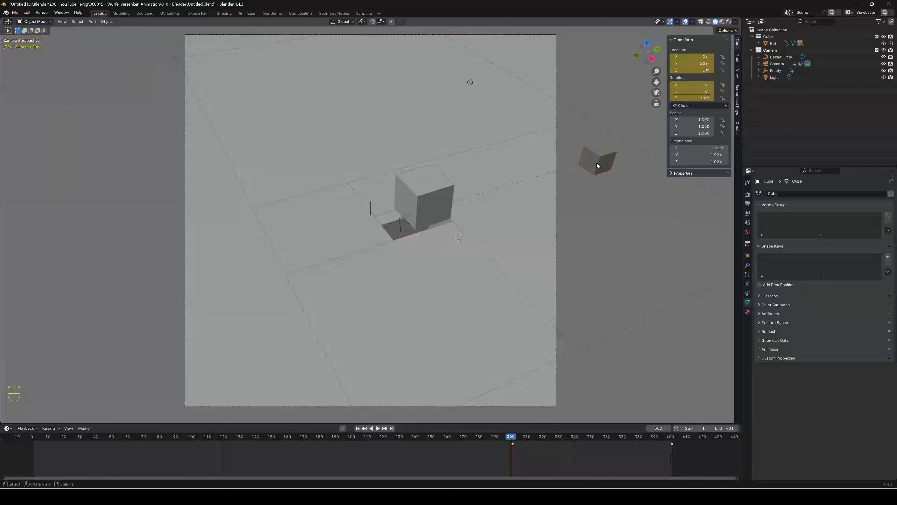
Step: At frame 301, set Cube's Y location to 20 m and keyframe its location and rotation
{"action": "key", "text": "Right"}
{"action": "left_click", "coordinate": [703, 63]}
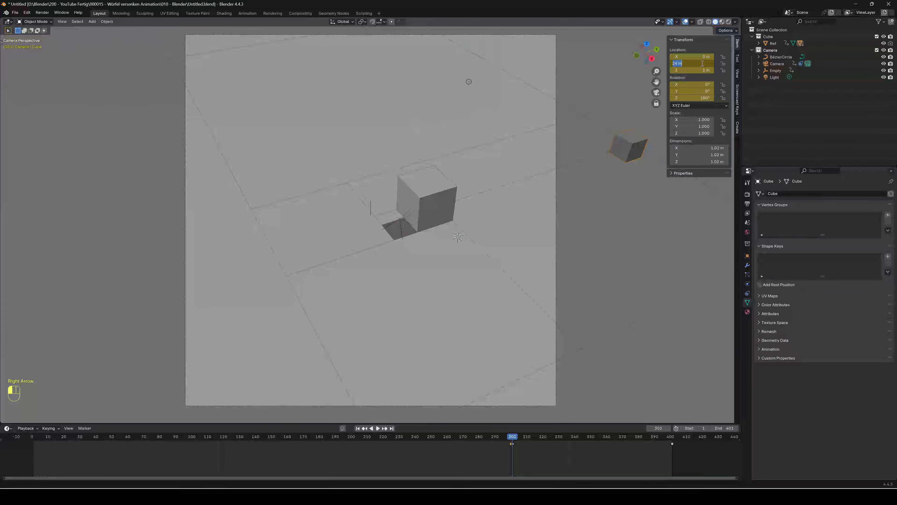
{"action": "left_click", "coordinate": [676, 63]}
{"action": "key", "text": "Delete"}
{"action": "type", "text": "0"}
{"action": "key", "text": "Return"}
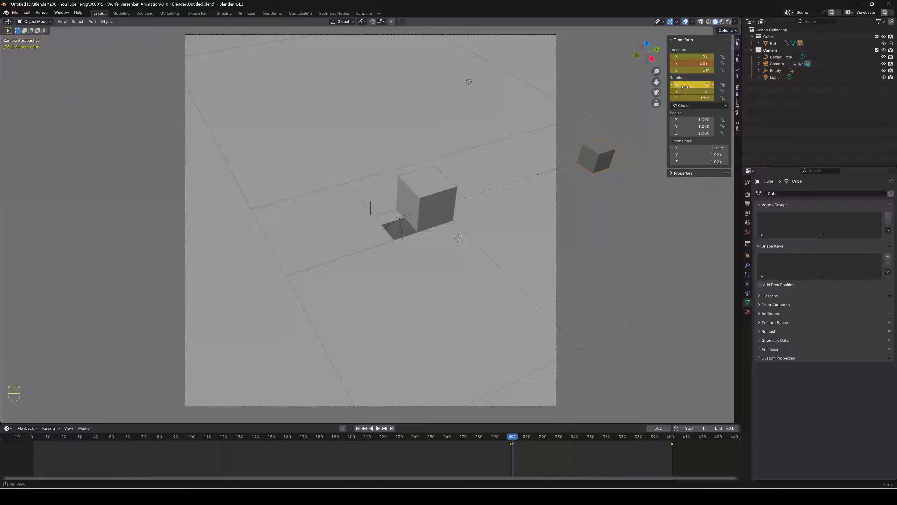
{"action": "key", "text": "k"}
{"action": "left_click", "coordinate": [569, 198]}
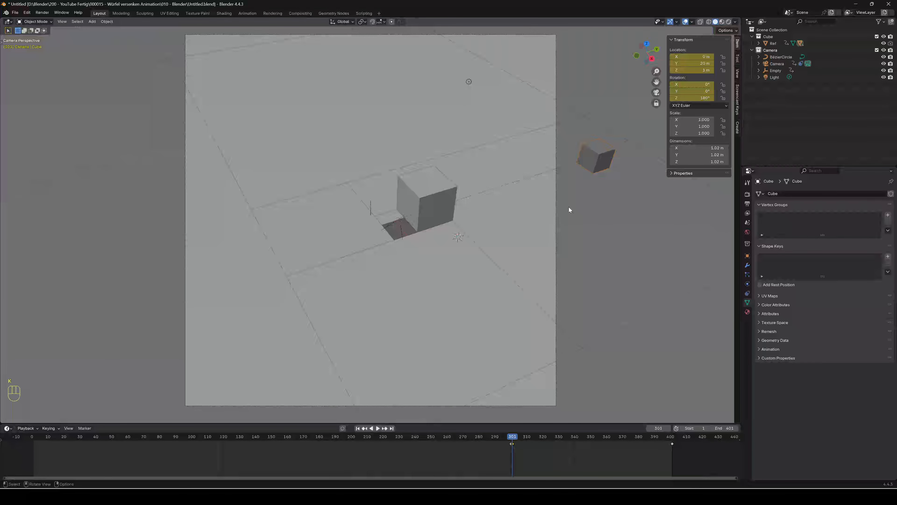
Step: At frame 300, lower Cube along Z to about -1.1 m, below the floor, and keyframe its location and rotation
{"action": "key", "text": "Left"}
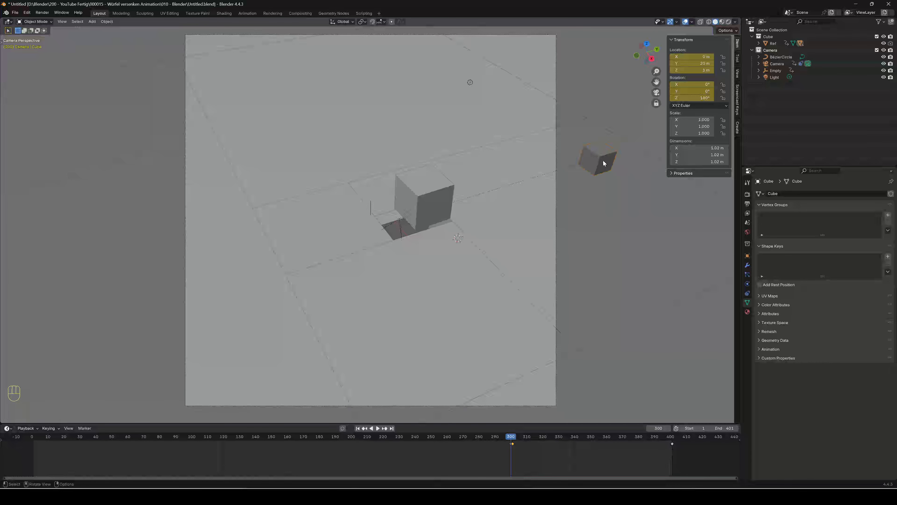
{"action": "key", "text": "g"}
{"action": "key", "text": "z"}
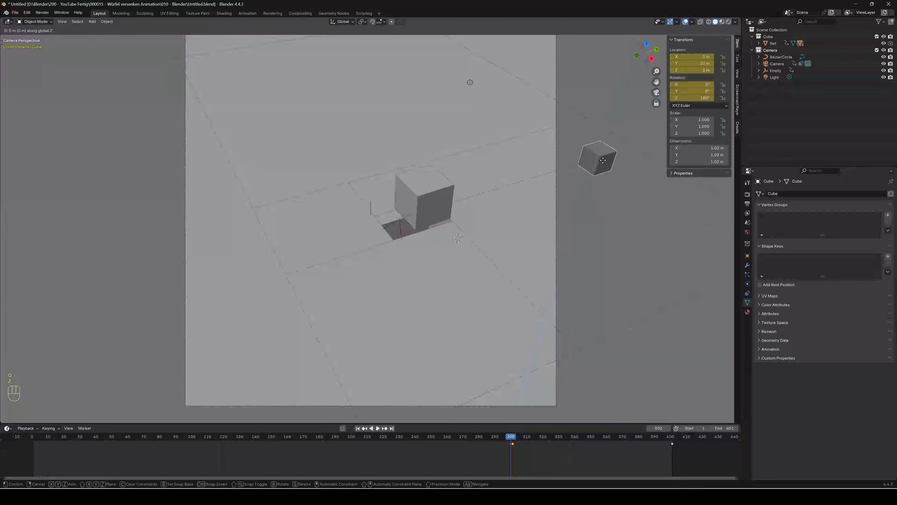
{"action": "left_click", "coordinate": [612, 179]}
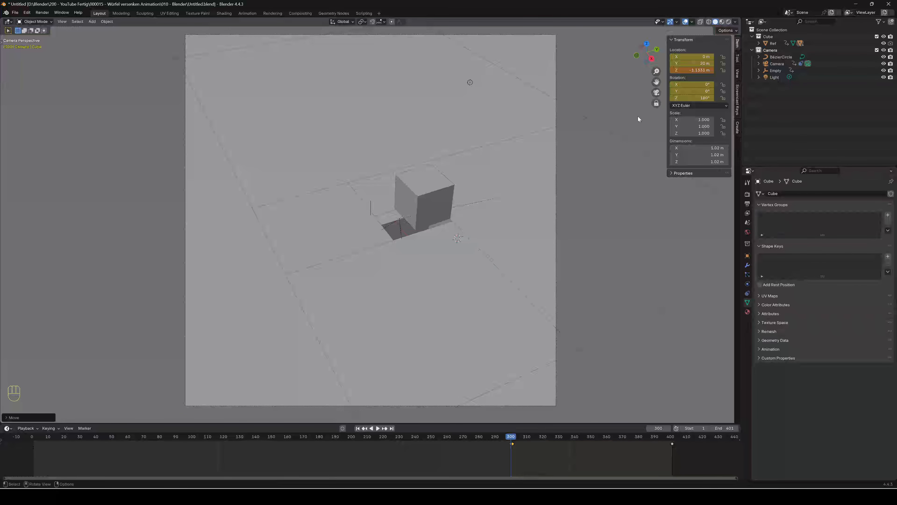
{"action": "key", "text": "k"}
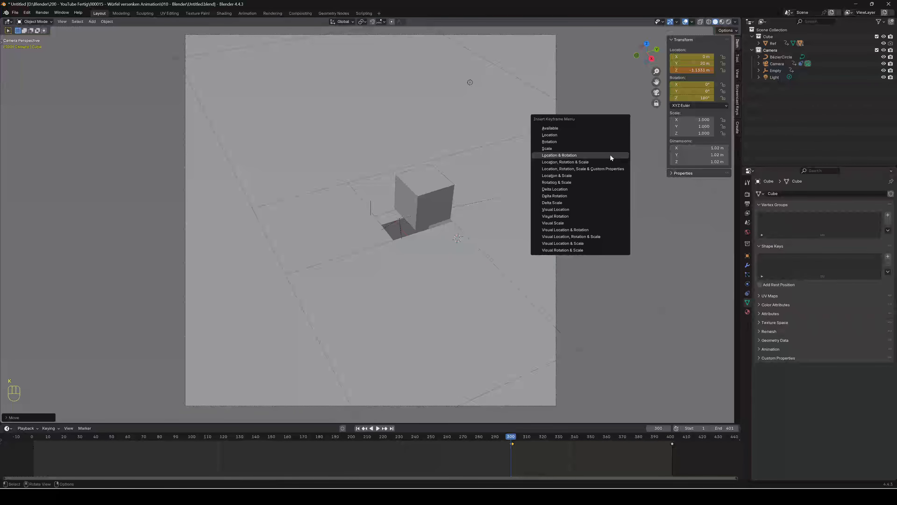
{"action": "left_click", "coordinate": [611, 158]}
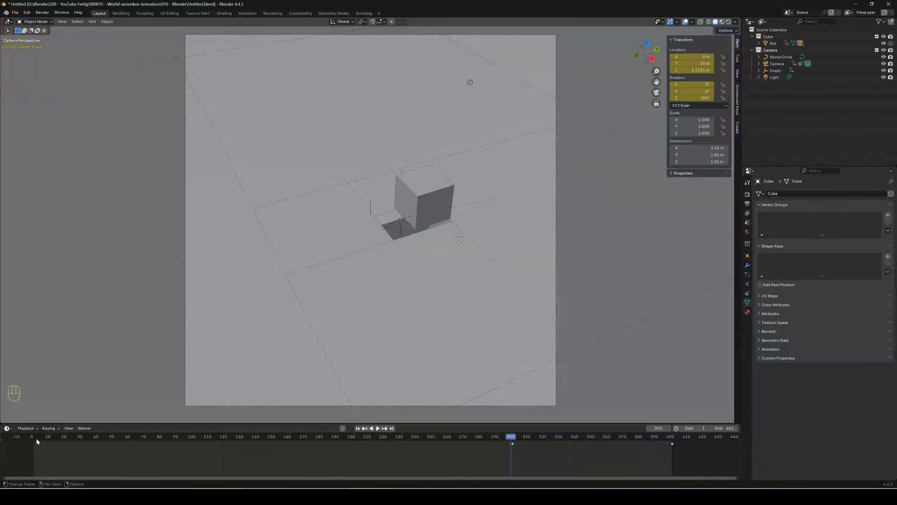
Step: Play the animation from frame 1 through the loop point to check the cubes' appearances
{"action": "left_click_drag", "start_coordinate": [36, 439], "coordinate": [34, 440]}
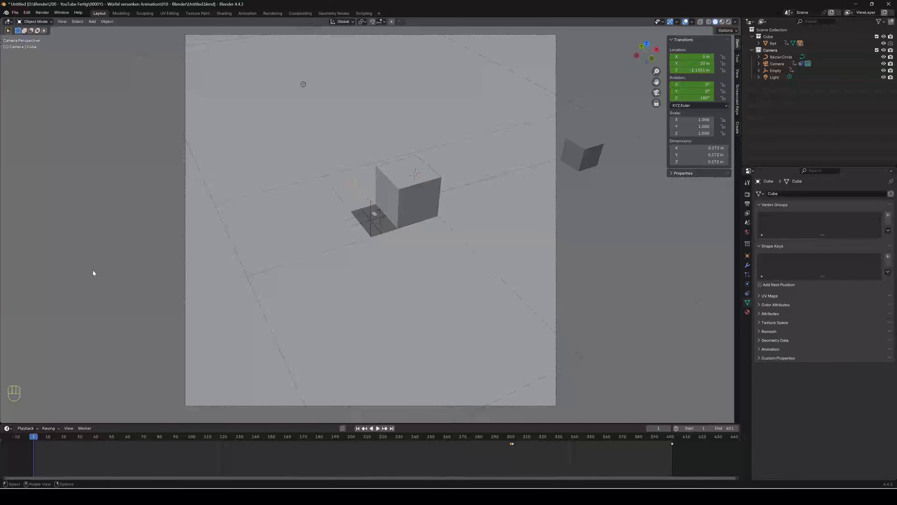
{"action": "key", "text": "space"}
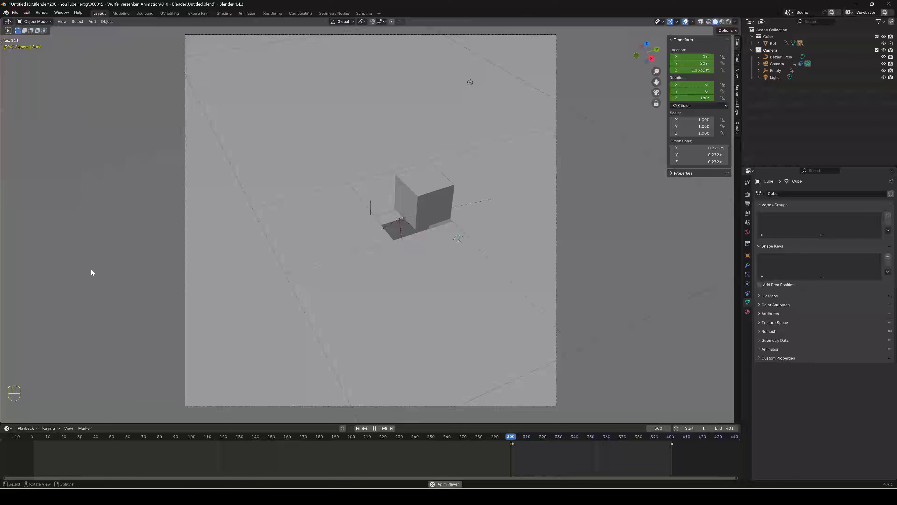
{"action": "key", "text": "space"}
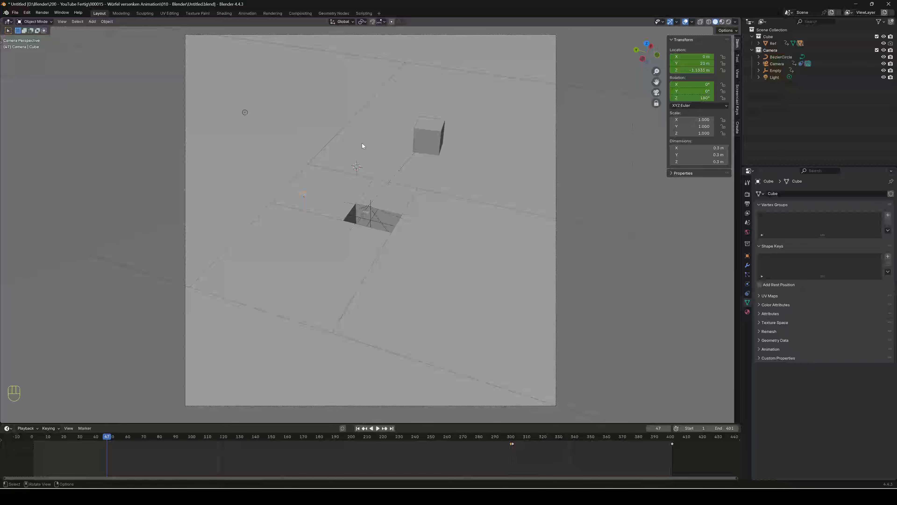
Step: Save the file and switch the viewport to rendered shading, viewing the scene at frame 401
{"action": "left_click", "coordinate": [15, 13]}
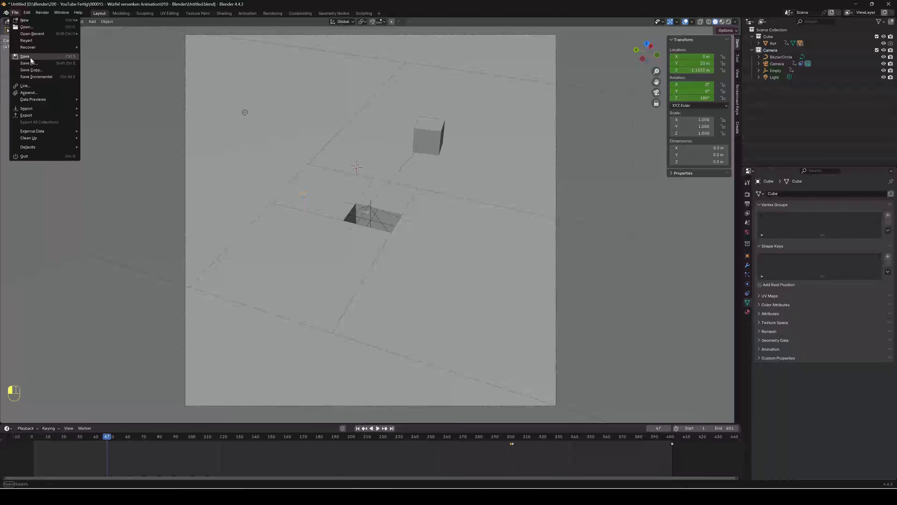
{"action": "left_click", "coordinate": [26, 57]}
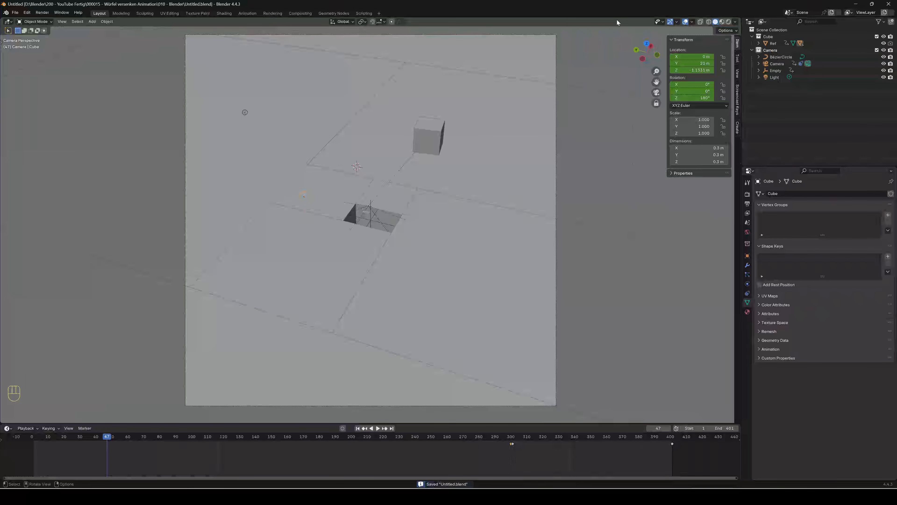
{"action": "left_click", "coordinate": [728, 23]}
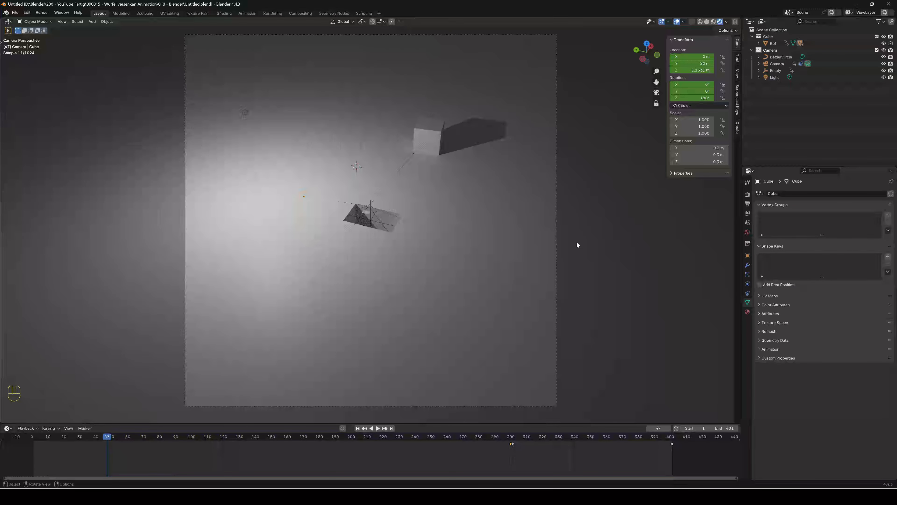
{"action": "left_click", "coordinate": [671, 438]}
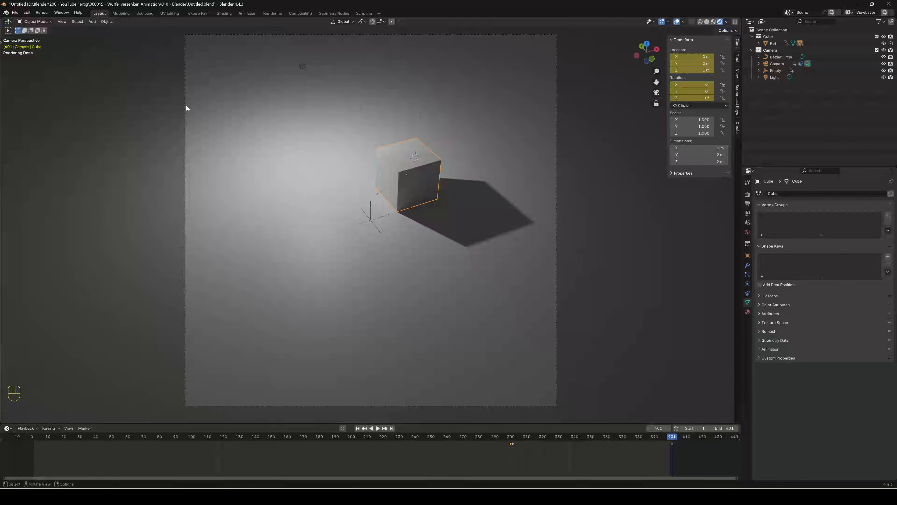
Step: Replace the timeline with an enlarged Asset Browser showing the Materials catalog, and try the Lava material on the cube
{"action": "left_click", "coordinate": [7, 428]}
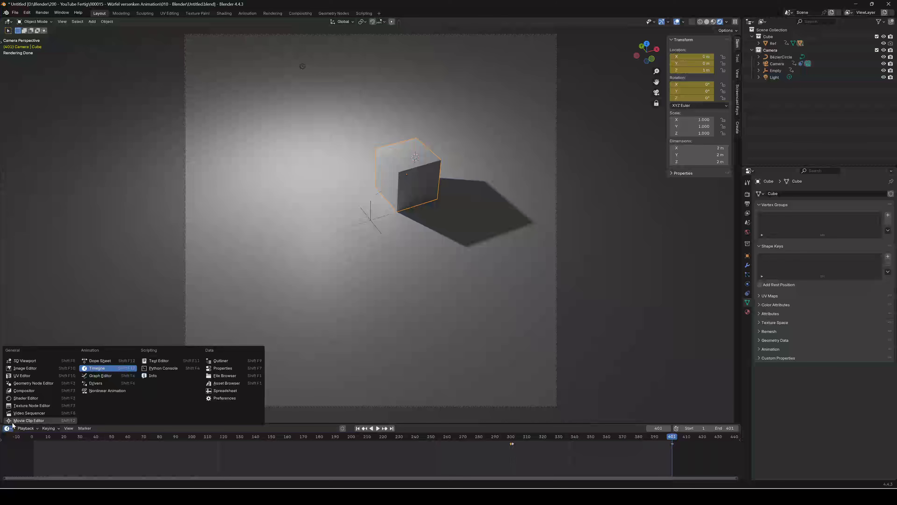
{"action": "left_click", "coordinate": [225, 383]}
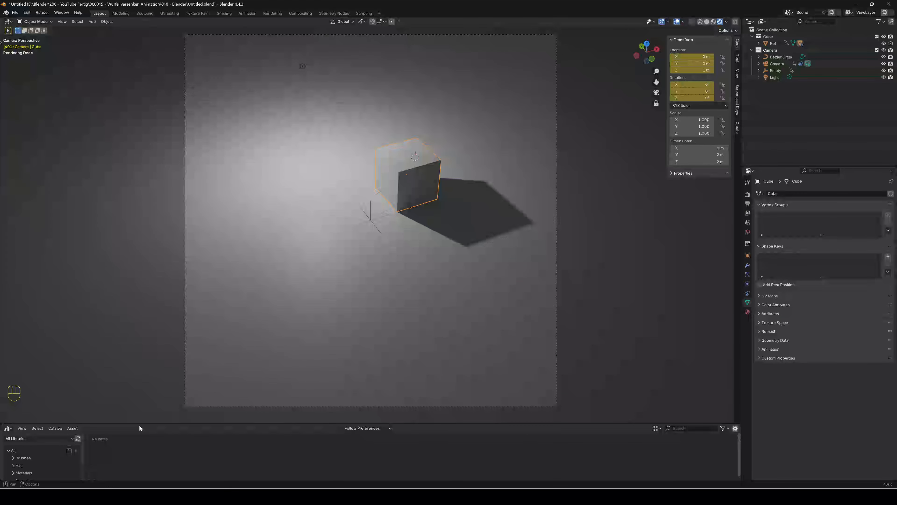
{"action": "left_click_drag", "start_coordinate": [140, 425], "coordinate": [134, 366]}
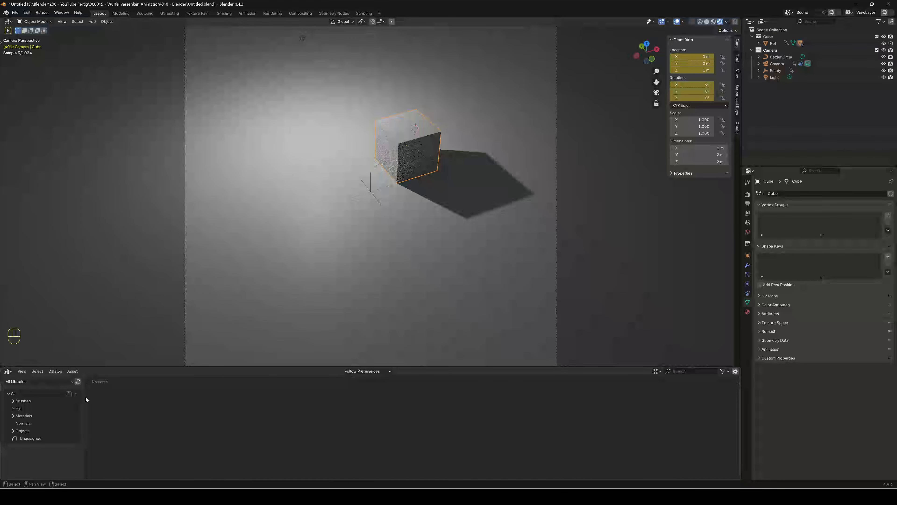
{"action": "left_click", "coordinate": [24, 415]}
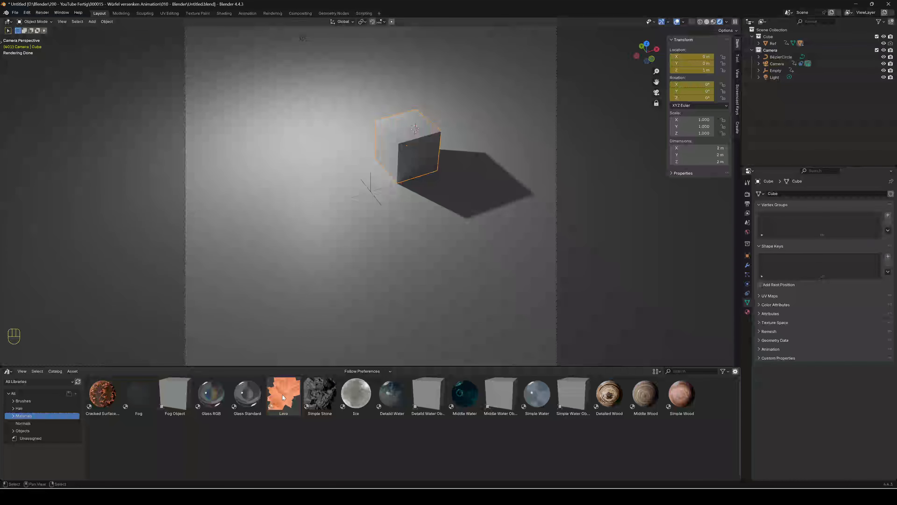
{"action": "left_click_drag", "start_coordinate": [282, 395], "coordinate": [404, 154]}
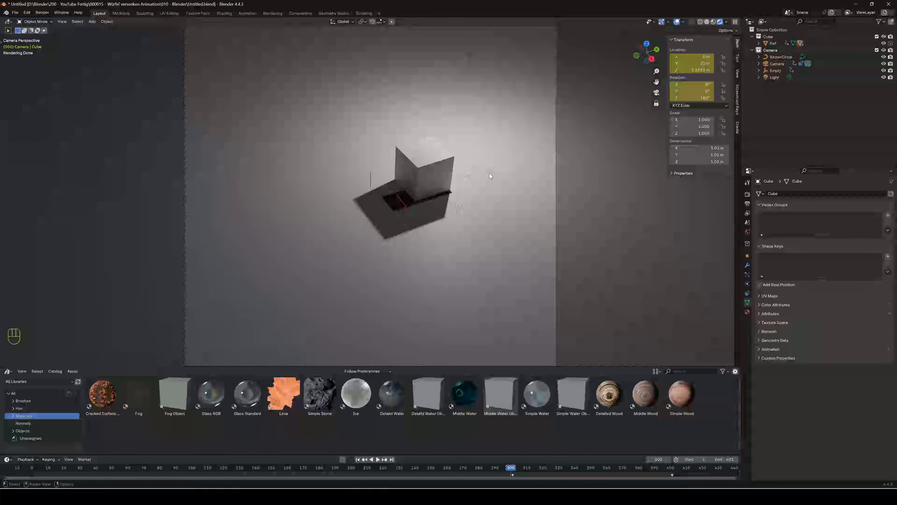
Step: Add an Environment Texture to the world background color and load photo_studio_broadway_hall_1k.exr from the HDRIs folder
{"action": "key", "text": "KP_7"}
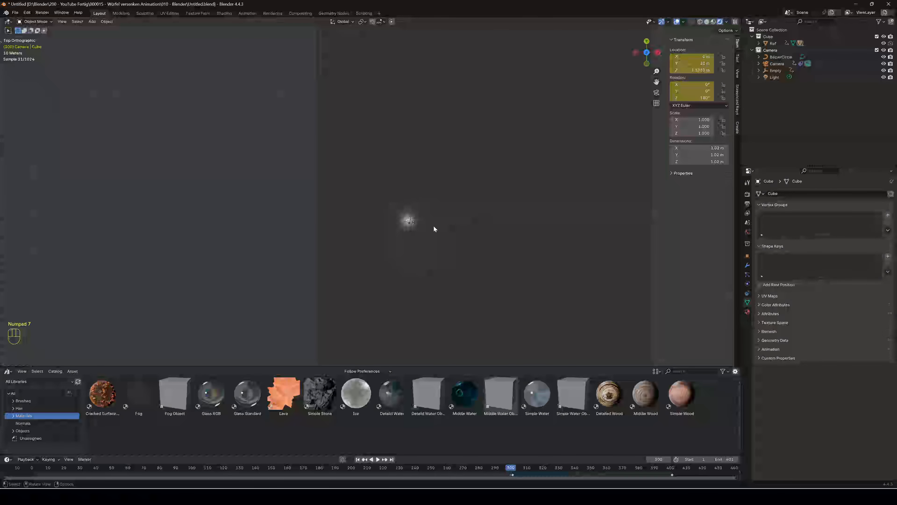
{"action": "scroll", "coordinate": [434, 228], "scroll_direction": "up", "scroll_amount": 5}
{"action": "scroll", "coordinate": [451, 234], "scroll_direction": "up", "scroll_amount": 2}
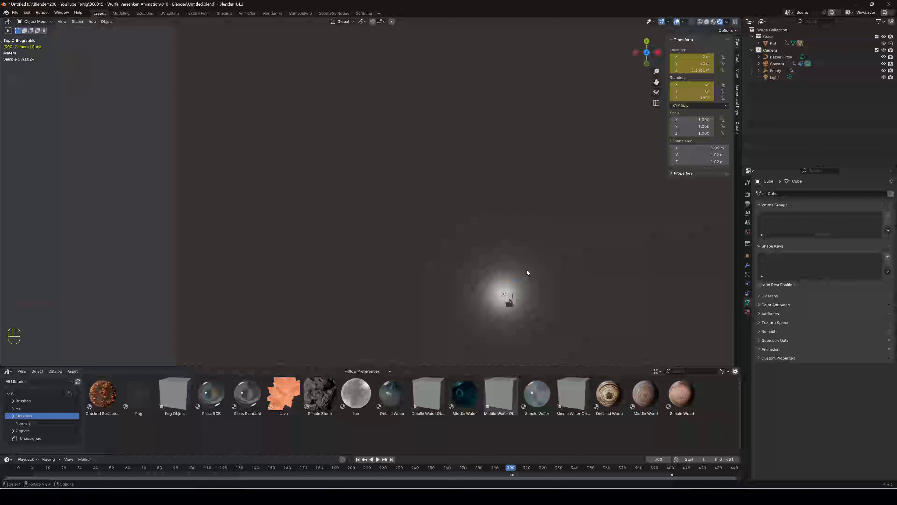
{"action": "middle_click_drag", "start_coordinate": [527, 272], "coordinate": [491, 230], "text": "shift"}
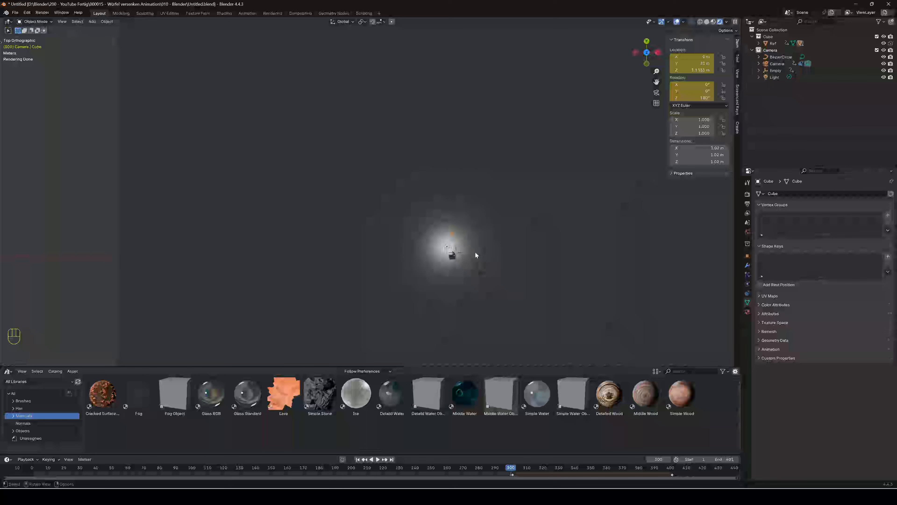
{"action": "left_click", "coordinate": [747, 232]}
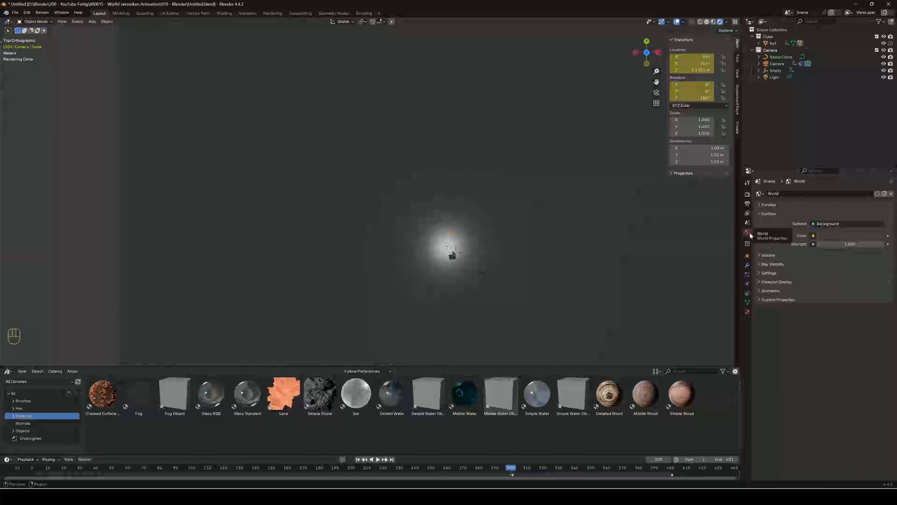
{"action": "left_click", "coordinate": [813, 236]}
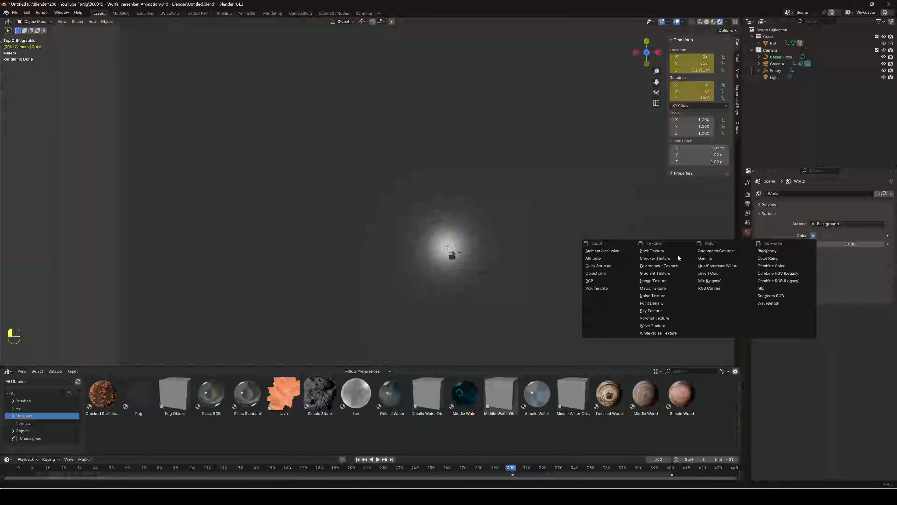
{"action": "left_click", "coordinate": [672, 266]}
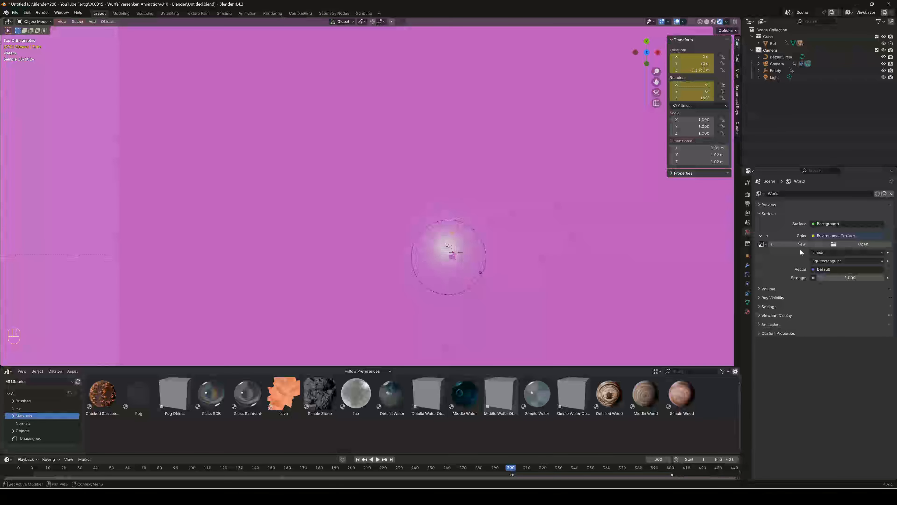
{"action": "left_click", "coordinate": [840, 244]}
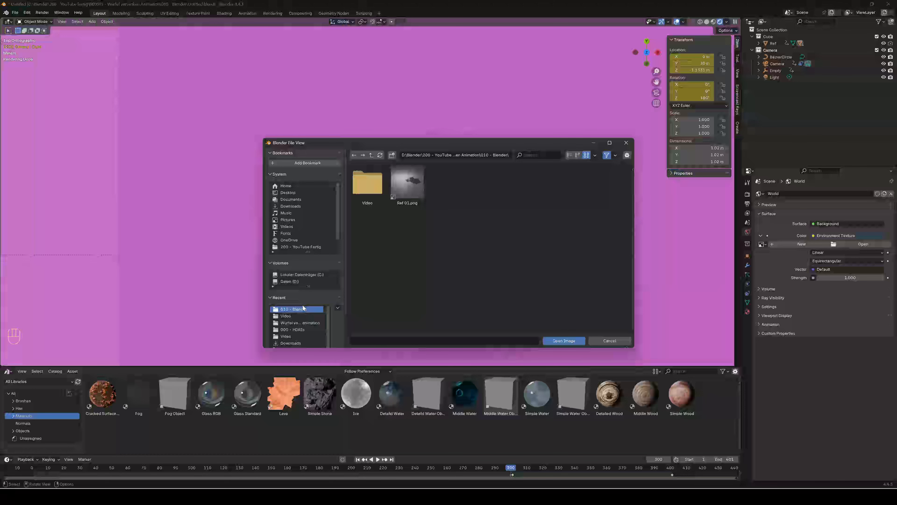
{"action": "left_click", "coordinate": [303, 330]}
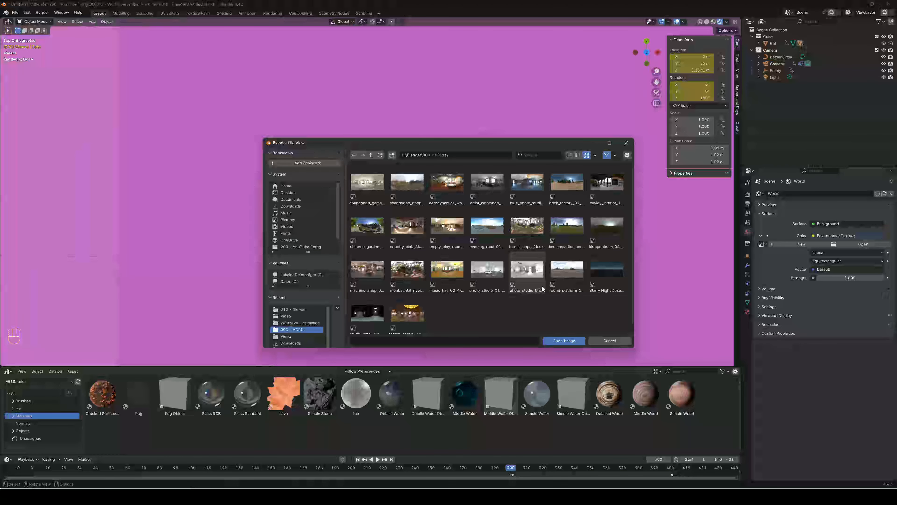
{"action": "left_click", "coordinate": [528, 279]}
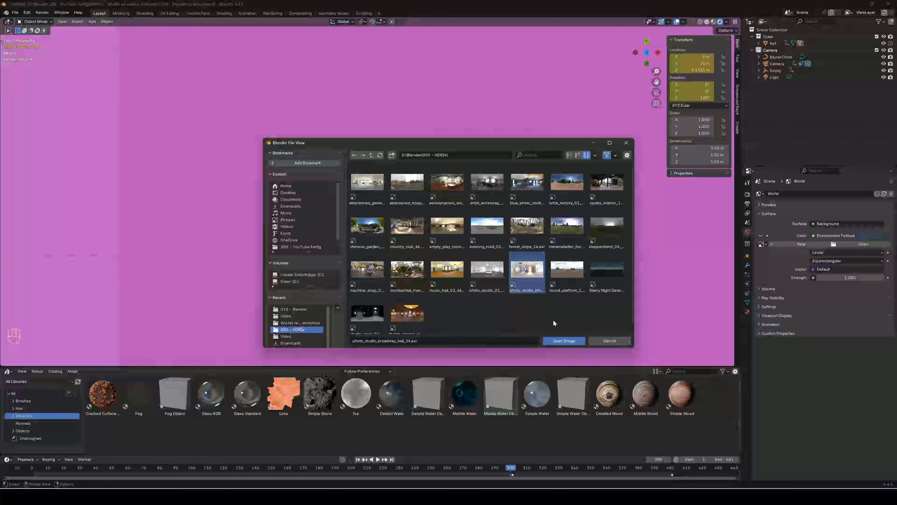
{"action": "left_click", "coordinate": [562, 342]}
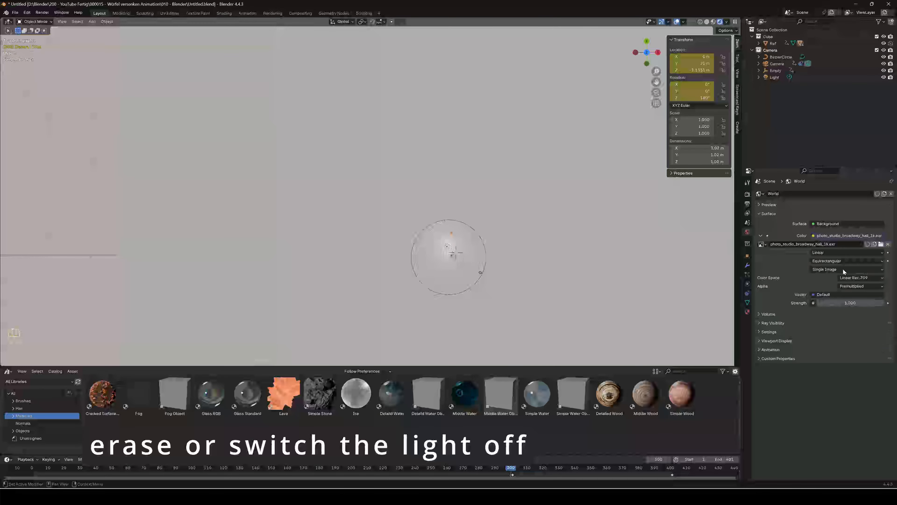
Step: Set the world background strength to 2
{"action": "left_click", "coordinate": [845, 303]}
{"action": "type", "text": "2"}
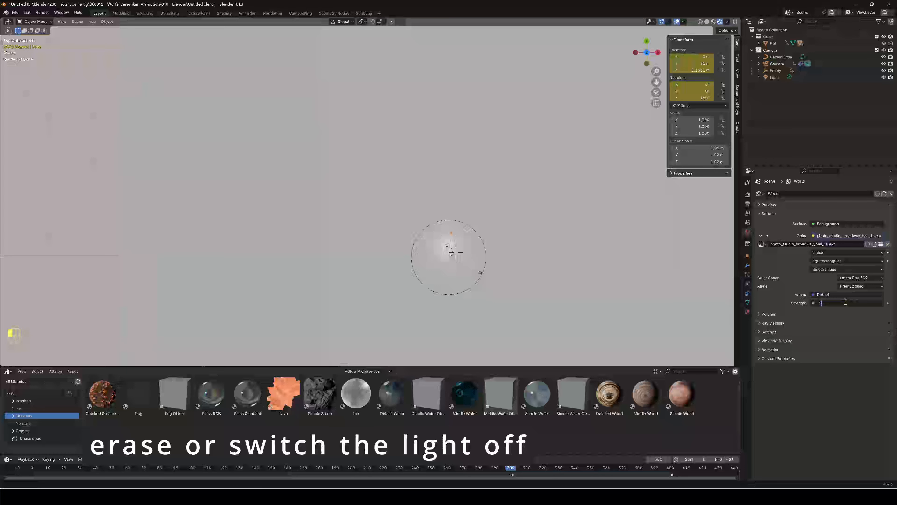
{"action": "key", "text": "Return"}
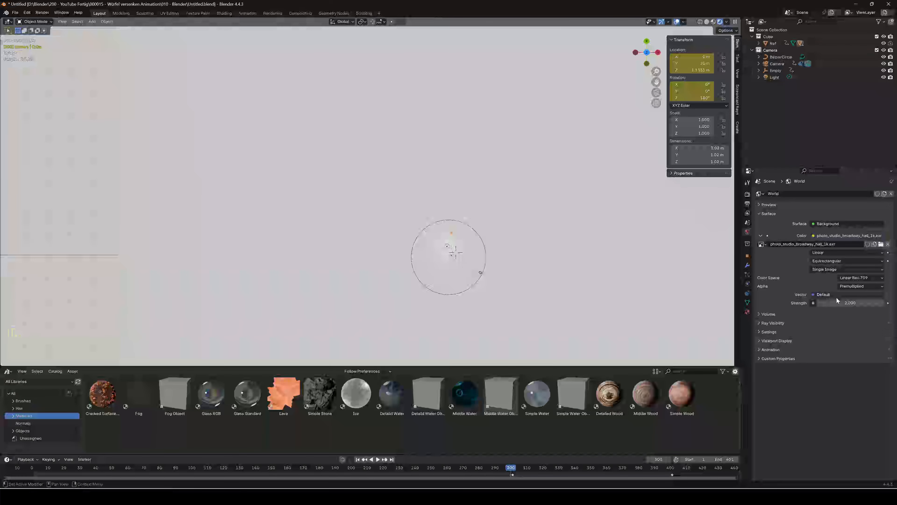
Step: Apply the Lava material to the progressively larger floor blocks on one side of the cubes
{"action": "middle_click_drag", "start_coordinate": [599, 309], "coordinate": [394, 292]}
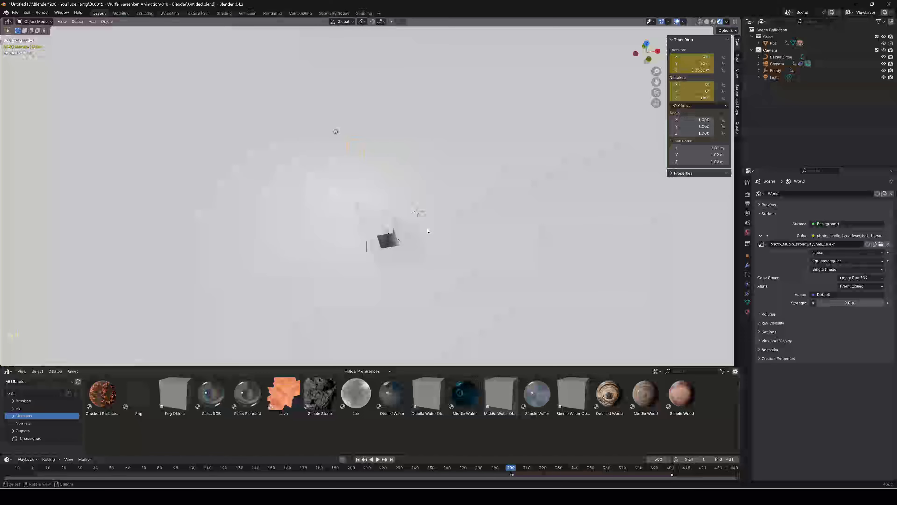
{"action": "left_click", "coordinate": [440, 235]}
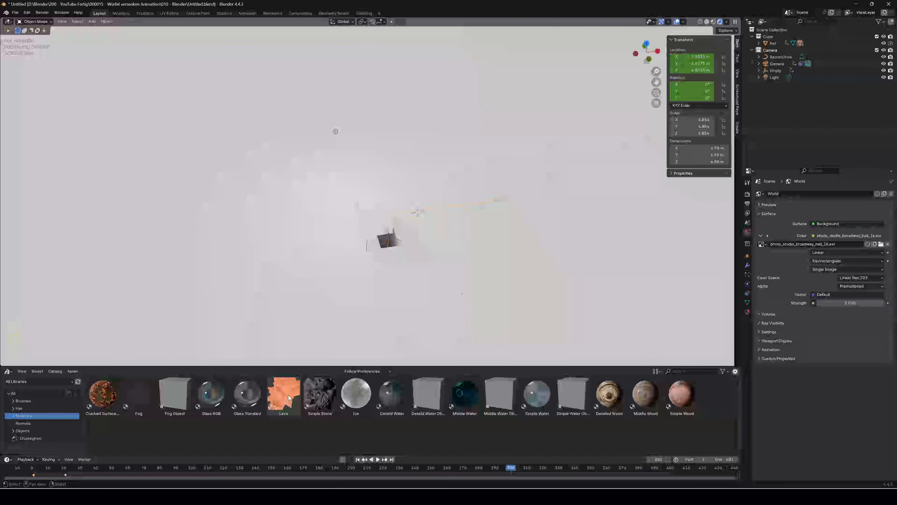
{"action": "left_click_drag", "start_coordinate": [288, 395], "coordinate": [444, 258]}
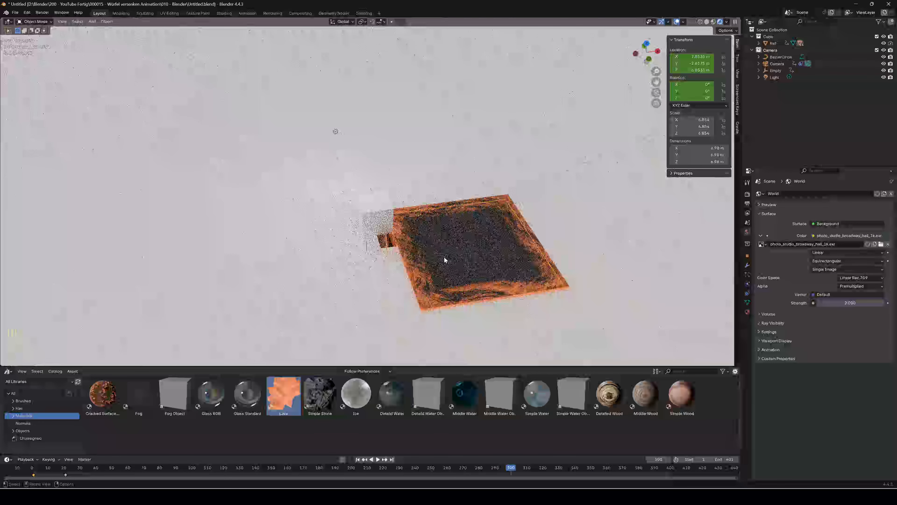
{"action": "left_click", "coordinate": [621, 241]}
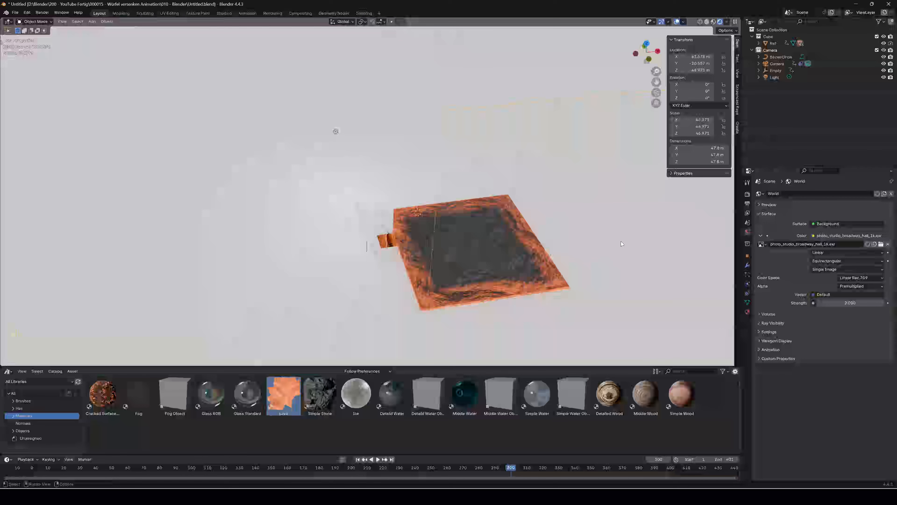
{"action": "left_click_drag", "start_coordinate": [284, 395], "coordinate": [609, 227]}
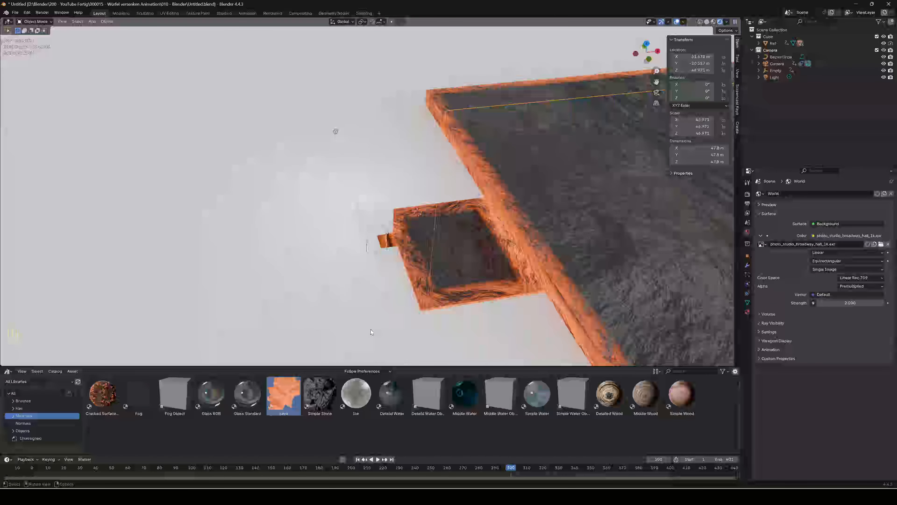
{"action": "scroll", "coordinate": [580, 284], "scroll_direction": "down", "scroll_amount": 5}
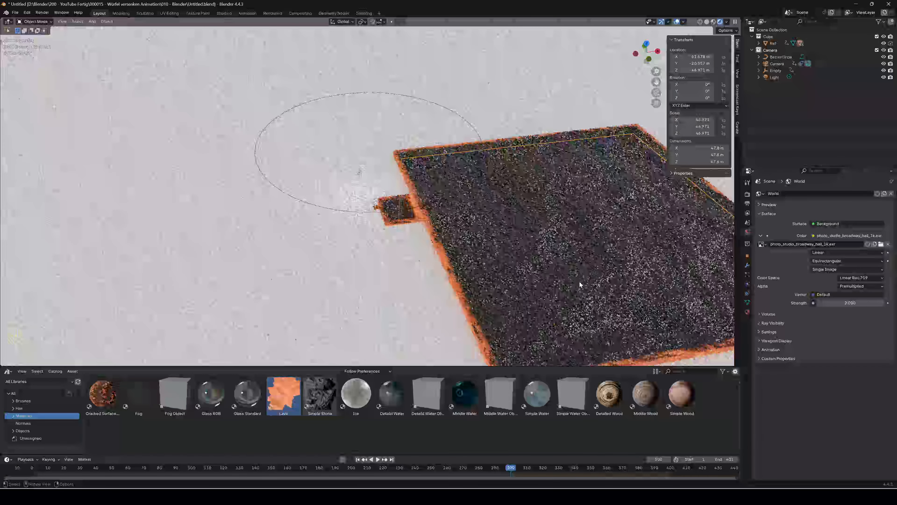
{"action": "scroll", "coordinate": [579, 281], "scroll_direction": "down", "scroll_amount": 3}
{"action": "left_click_drag", "start_coordinate": [284, 393], "coordinate": [638, 196]}
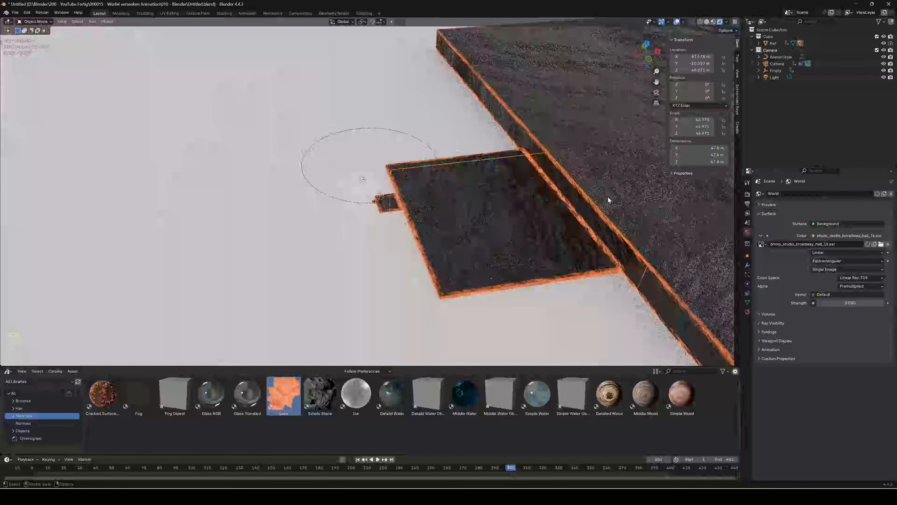
Step: Apply the Simple Stone material to the neighbouring floor block behind the cube and to the next larger one
{"action": "scroll", "coordinate": [430, 219], "scroll_direction": "up", "scroll_amount": 6}
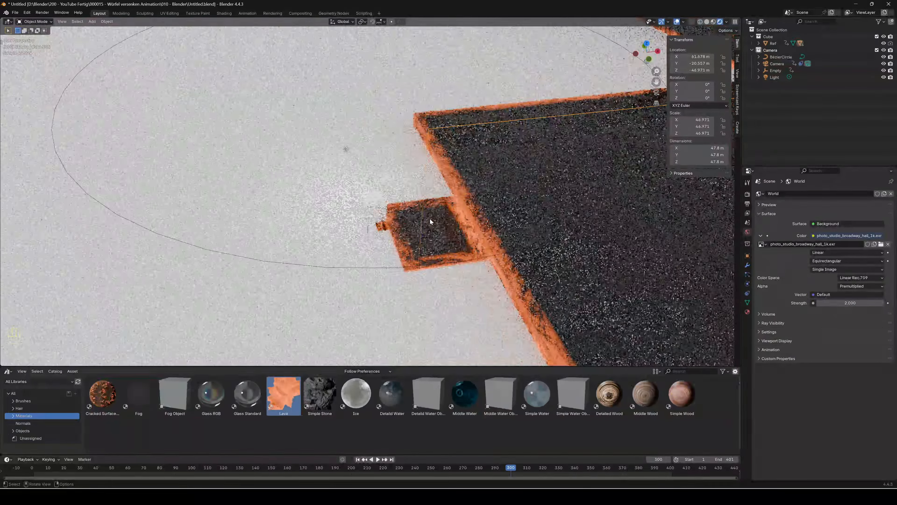
{"action": "left_click_drag", "start_coordinate": [320, 394], "coordinate": [371, 147]}
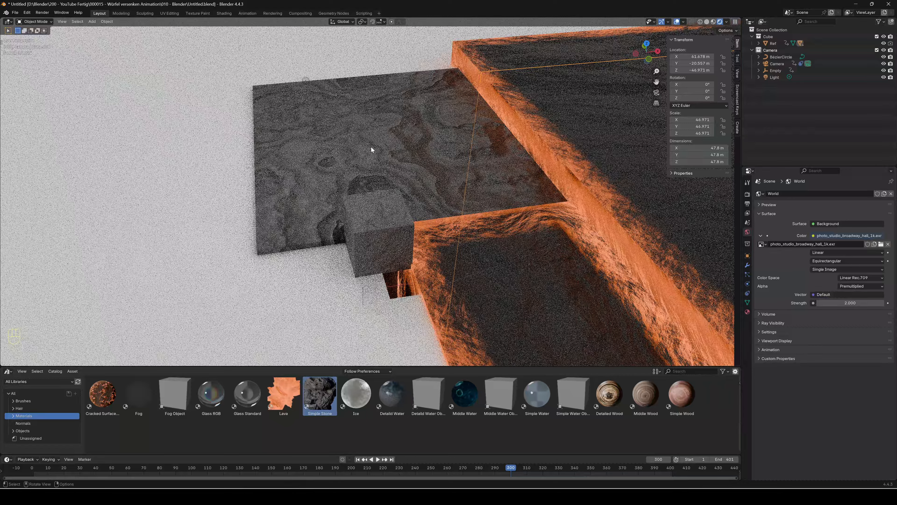
{"action": "scroll", "coordinate": [372, 146], "scroll_direction": "up", "scroll_amount": 4}
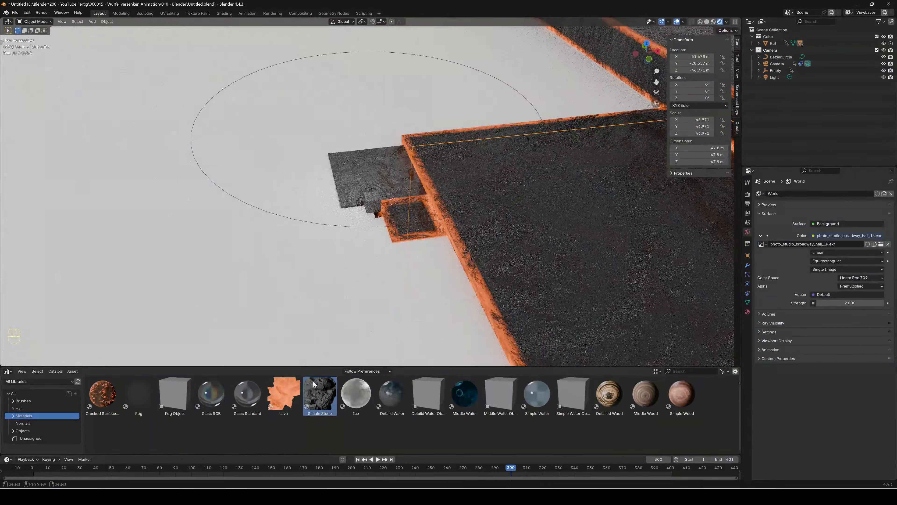
{"action": "left_click_drag", "start_coordinate": [322, 395], "coordinate": [318, 98]}
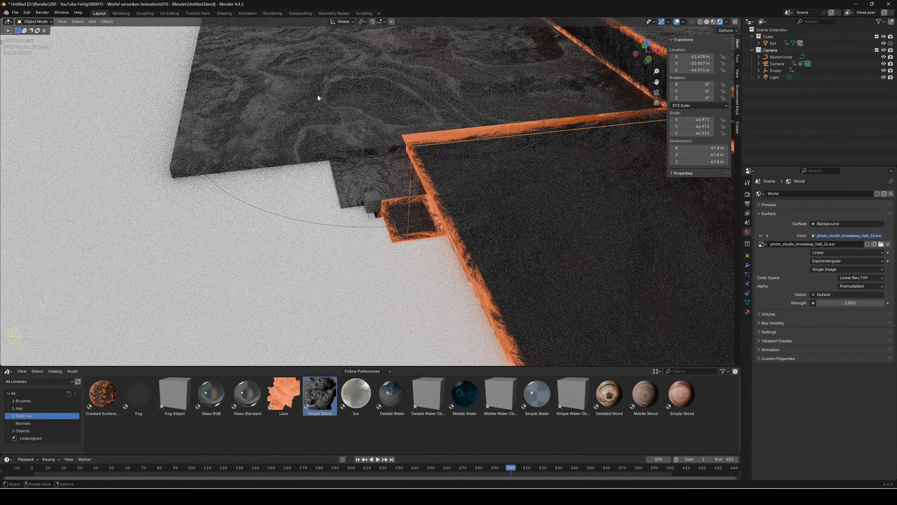
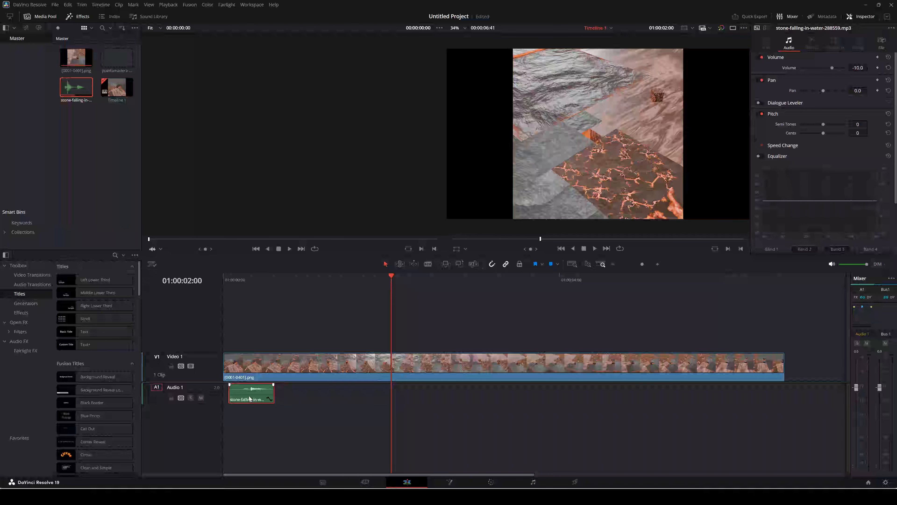
Step: Paste a second copy of the stone-falling-in-water sound on Audio 1 and centre it on 01:00:02:00
{"action": "key", "text": "ctrl+v"}
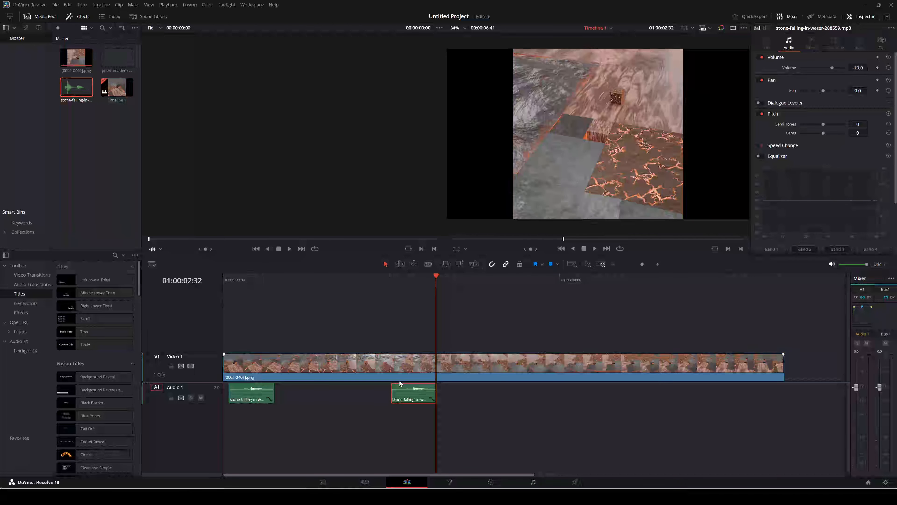
{"action": "left_click", "coordinate": [391, 277]}
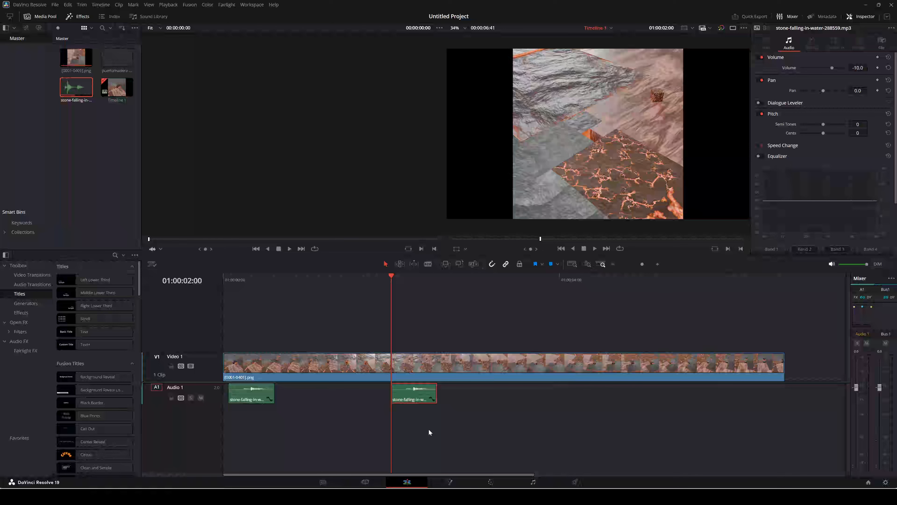
{"action": "left_click_drag", "start_coordinate": [418, 399], "coordinate": [396, 399]}
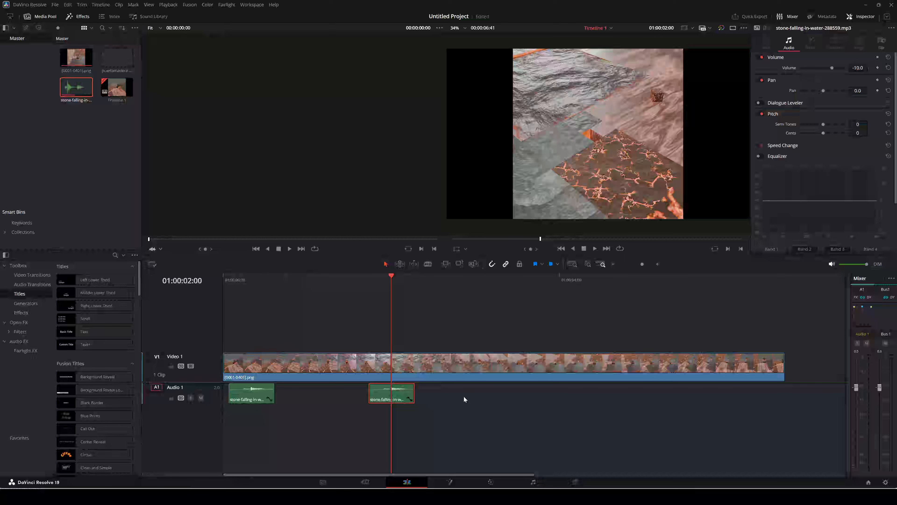
Step: Paste a third copy of the stone-falling-in-water sound on Audio 1 and centre it on frame 01:00:03:40
{"action": "left_click", "coordinate": [498, 281]}
{"action": "key", "text": "ctrl+v"}
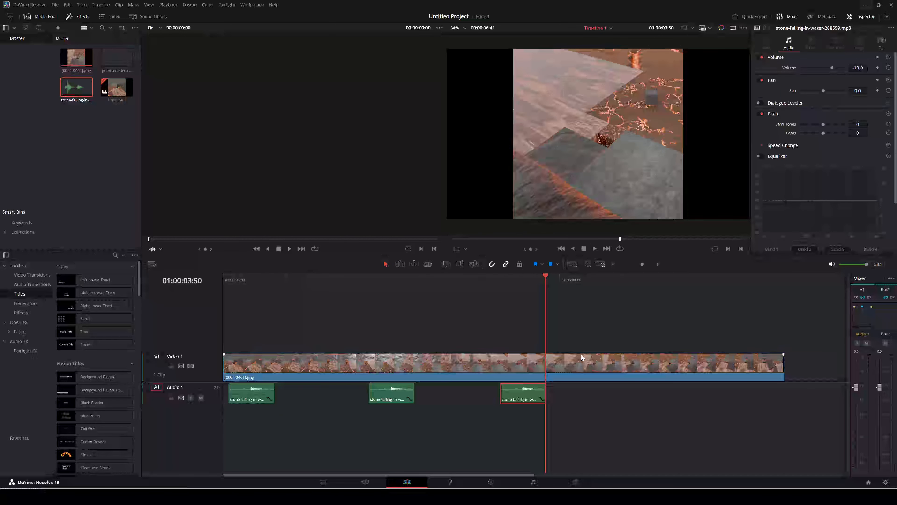
{"action": "key", "text": "Left"}
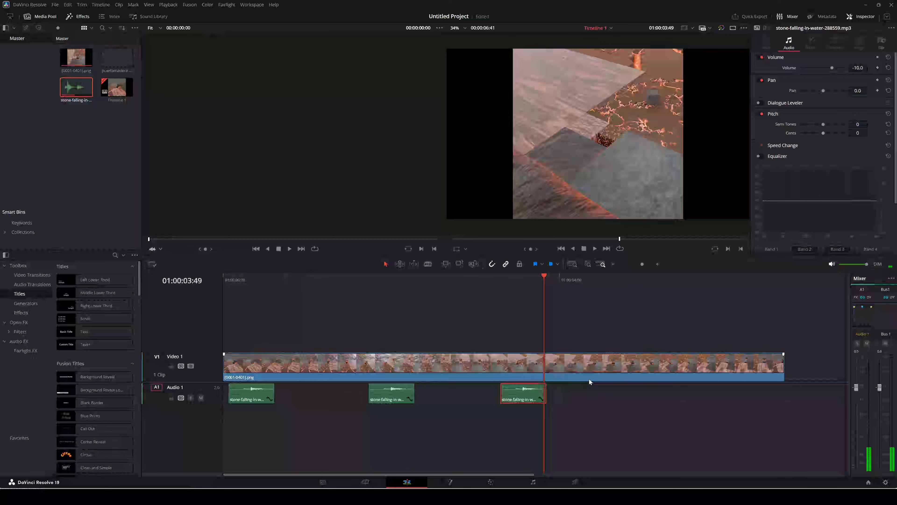
{"action": "key", "text": "Left"}
{"action": "key", "text": "Left"}
{"action": "key", "text": "Left"}
{"action": "key", "text": "Left"}
{"action": "key", "text": "Left"}
{"action": "key", "text": "Left"}
{"action": "key", "text": "Left"}
{"action": "key", "text": "Left"}
{"action": "key", "text": "Left"}
{"action": "key", "text": "Left"}
{"action": "key", "text": "Left"}
{"action": "key", "text": "Left"}
{"action": "key", "text": "Left"}
{"action": "key", "text": "Left"}
{"action": "key", "text": "Left"}
{"action": "key", "text": "Left"}
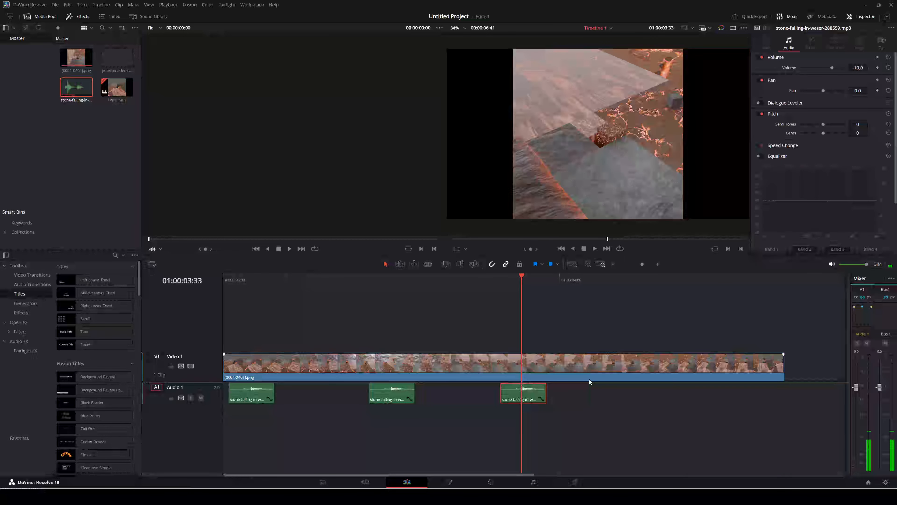
{"action": "key", "text": "Right"}
{"action": "key", "text": "Right"}
{"action": "key", "text": "Right"}
{"action": "key", "text": "Right"}
{"action": "key", "text": "Right"}
{"action": "key", "text": "Right"}
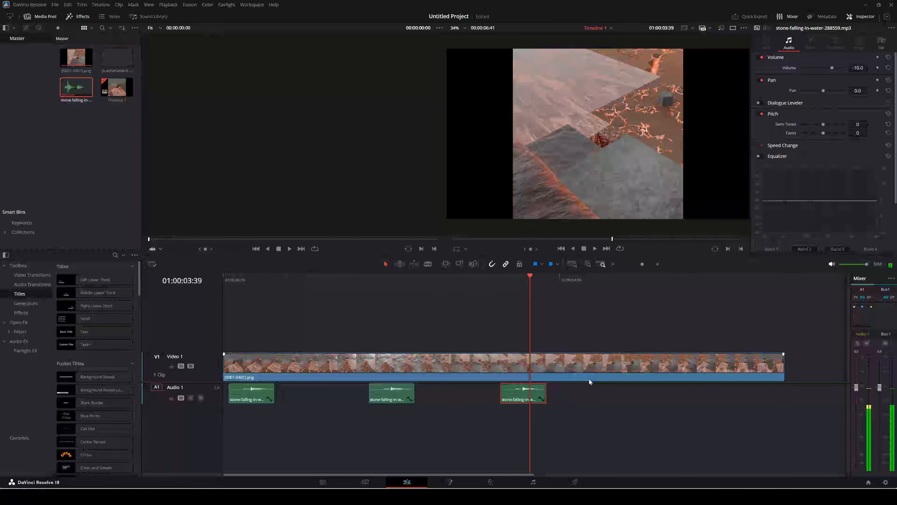
{"action": "key", "text": "Right"}
{"action": "key", "text": "Right"}
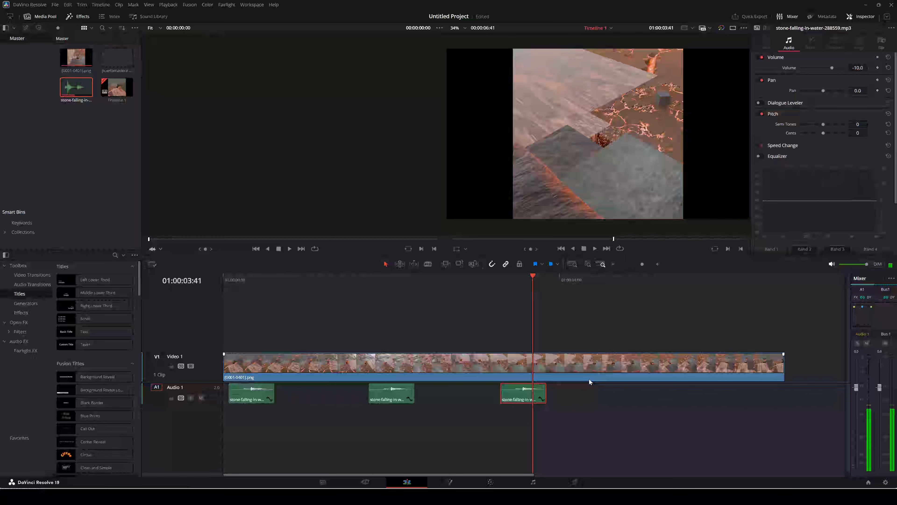
{"action": "key", "text": "Left"}
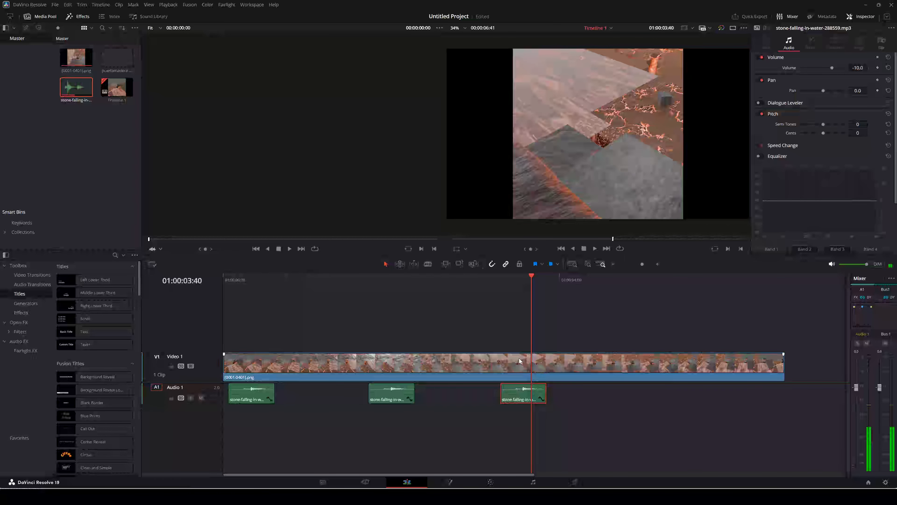
{"action": "left_click_drag", "start_coordinate": [521, 401], "coordinate": [530, 402]}
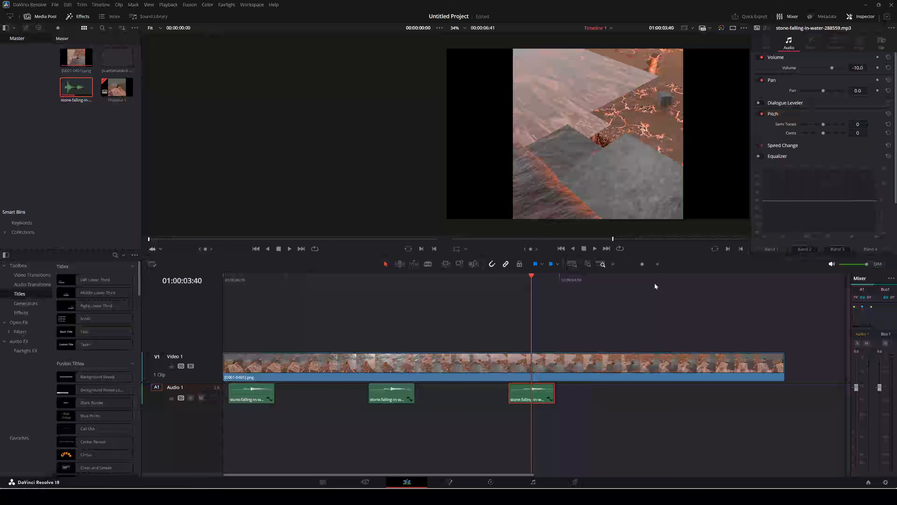
Step: Paste a fourth copy of the stone-falling-in-water sound on Audio 1 and centre it on frame 01:00:05:20
{"action": "left_click", "coordinate": [654, 283]}
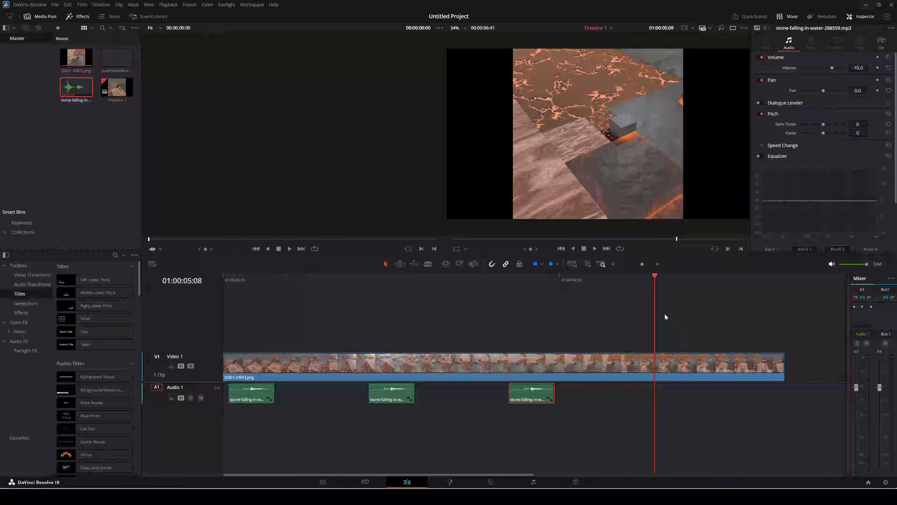
{"action": "key", "text": "ctrl+v"}
{"action": "left_click", "coordinate": [674, 282]}
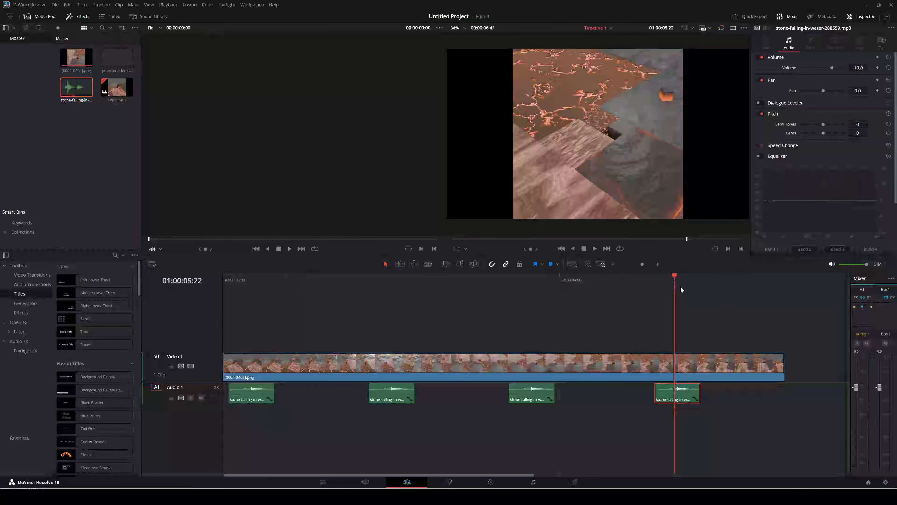
{"action": "key", "text": "Left"}
{"action": "key", "text": "Left"}
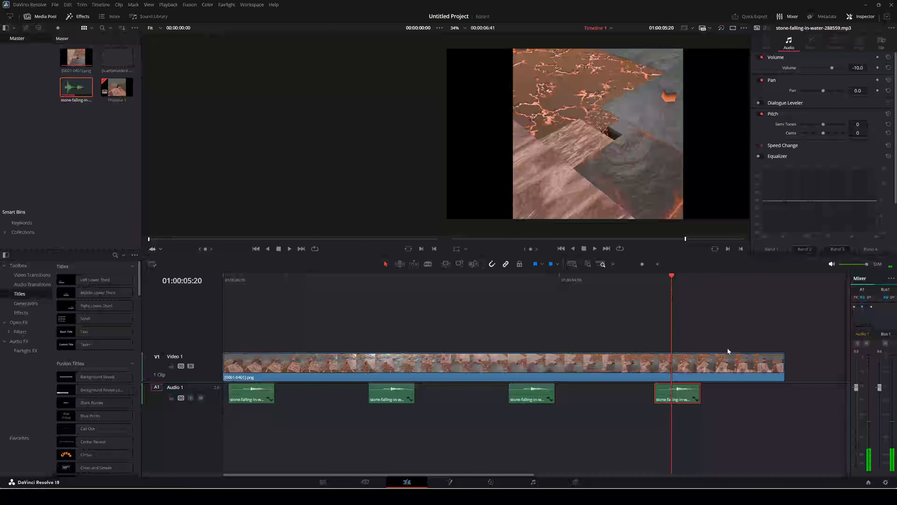
{"action": "left_click_drag", "start_coordinate": [675, 400], "coordinate": [668, 400]}
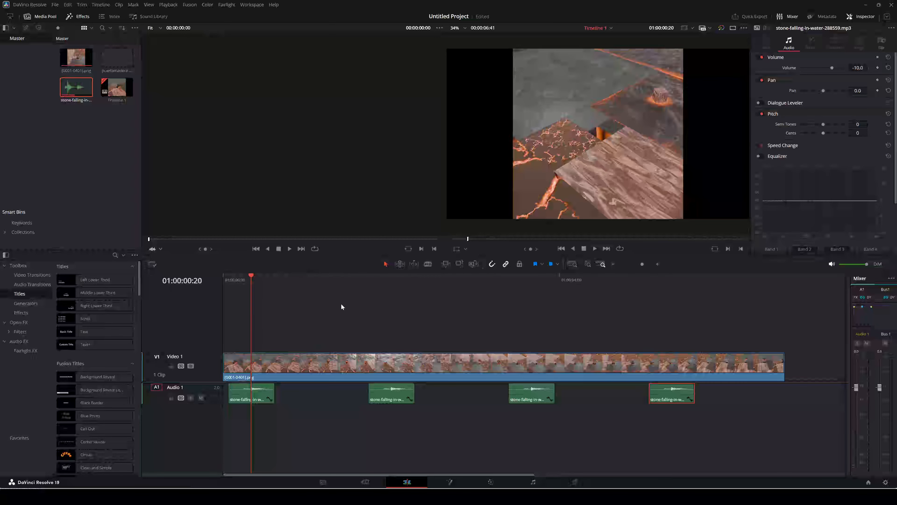
Step: Check the first splash around frame 01:00:00:20, and play the whole timeline from the start to review the splash timing
{"action": "key", "text": "Left"}
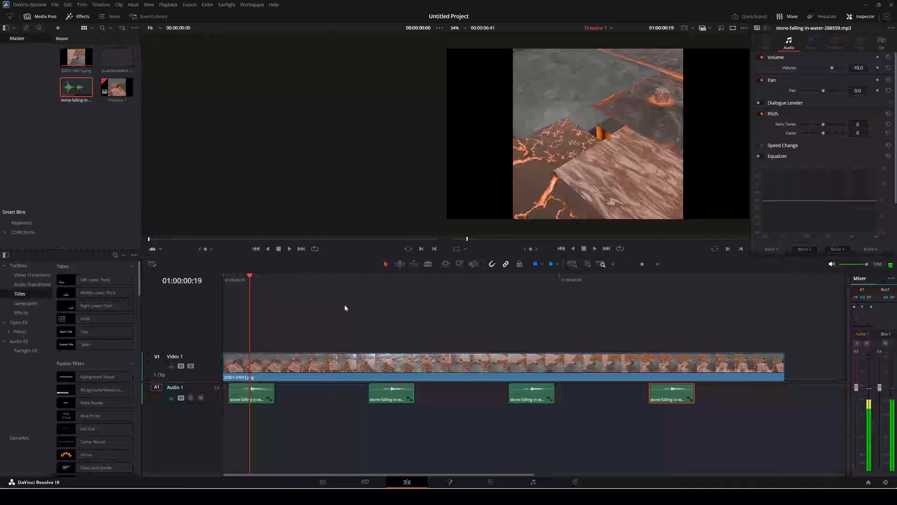
{"action": "key", "text": "Right"}
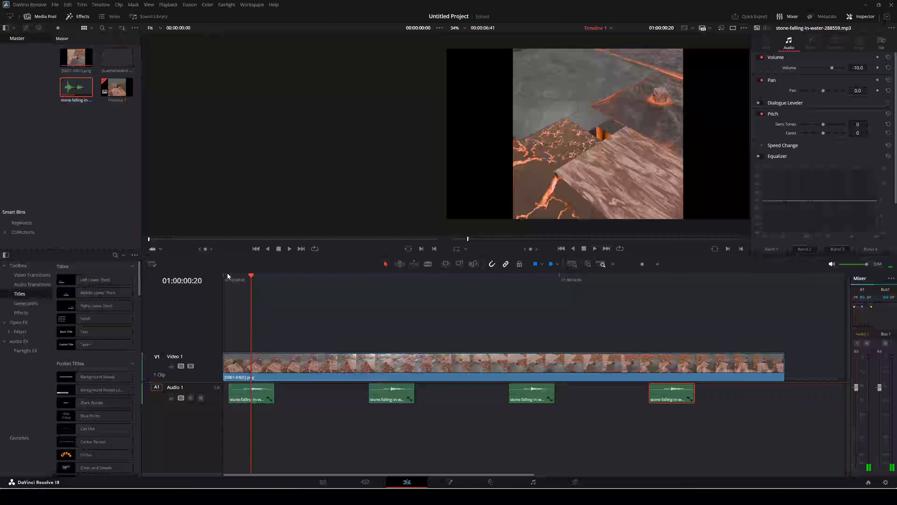
{"action": "key", "text": "Home"}
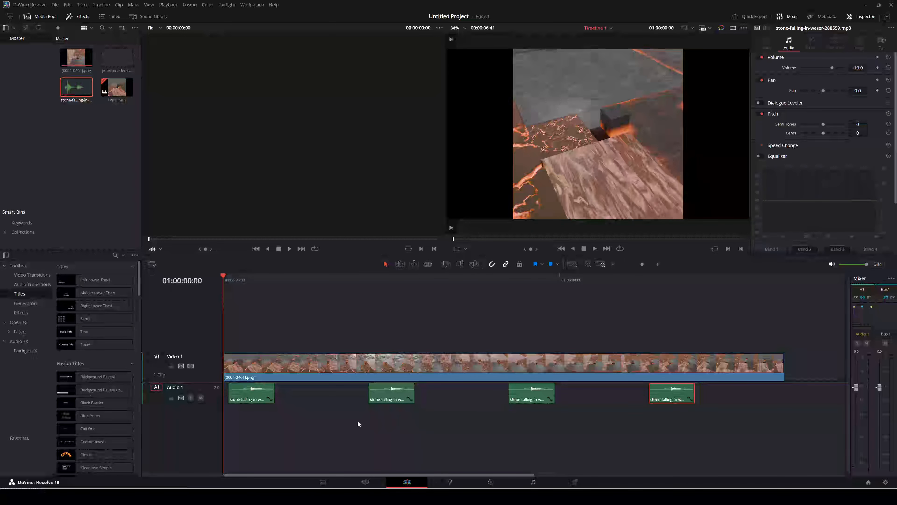
{"action": "key", "text": "space"}
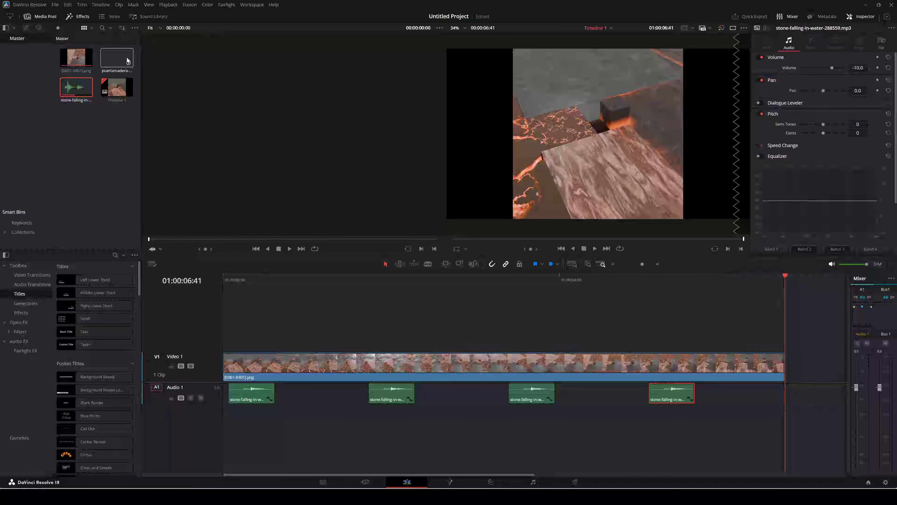
Step: Add the puertamadera sound to a new Audio 2 track between the first two splashes and set its volume to 25
{"action": "left_click_drag", "start_coordinate": [117, 58], "coordinate": [264, 419]}
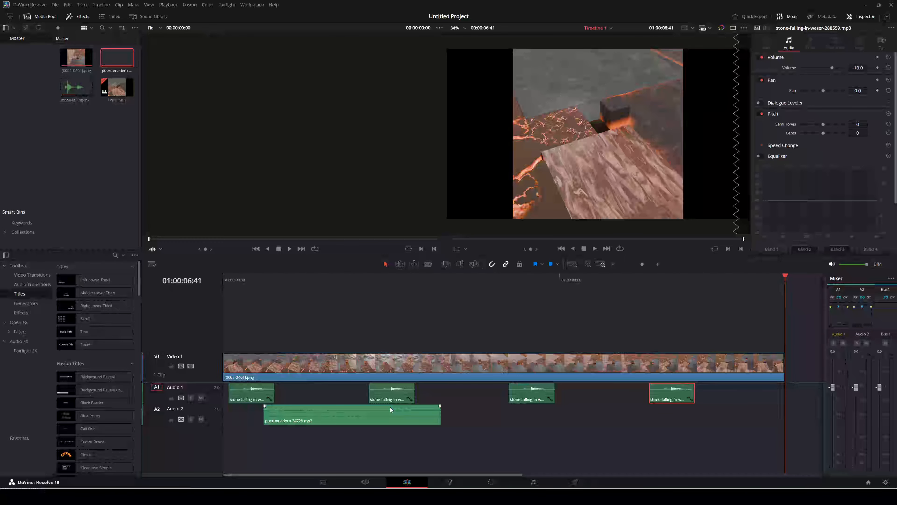
{"action": "left_click", "coordinate": [391, 409]}
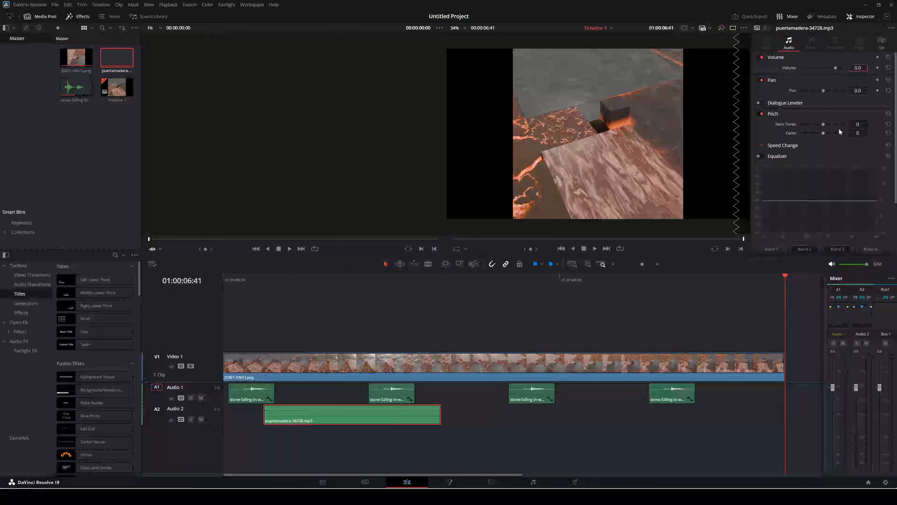
{"action": "type", "text": "20"}
{"action": "key", "text": "Return"}
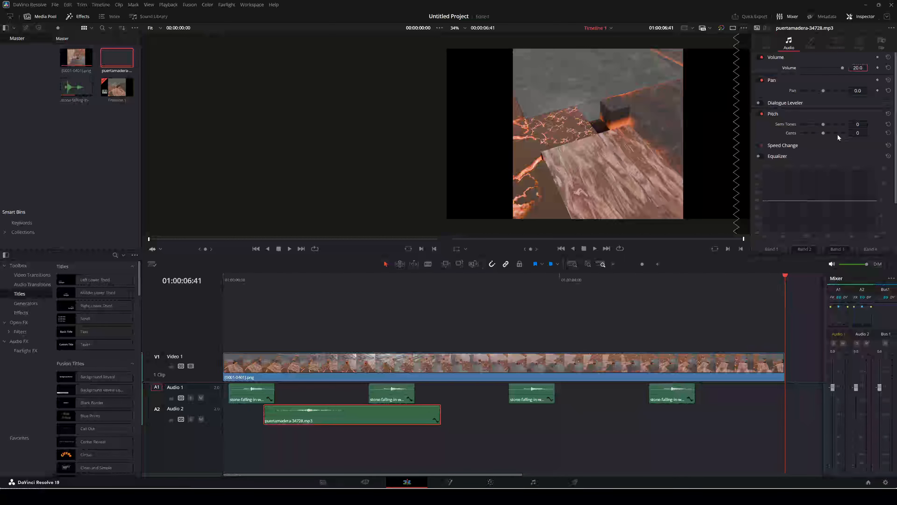
{"action": "left_click", "coordinate": [861, 68]}
{"action": "type", "text": "25"}
{"action": "key", "text": "Return"}
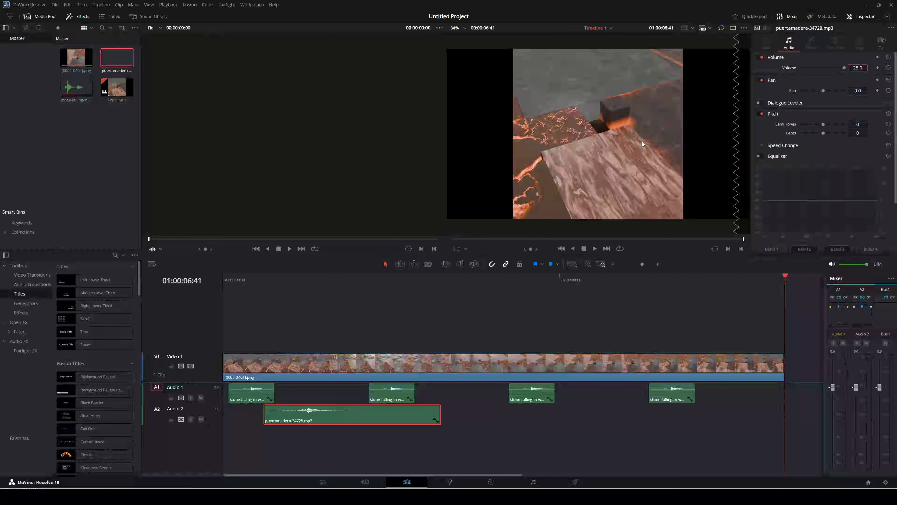
Step: Shift the puertamadera sound slightly later and trim its end to a length of 01:10, where the second splash clip begins
{"action": "left_click", "coordinate": [334, 420]}
{"action": "left_click_drag", "start_coordinate": [336, 419], "coordinate": [341, 420]}
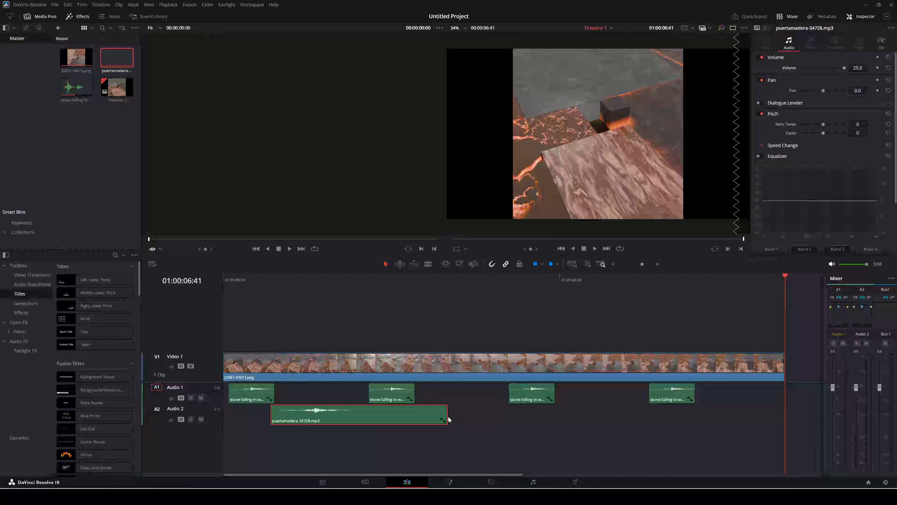
{"action": "left_click_drag", "start_coordinate": [447, 419], "coordinate": [372, 419]}
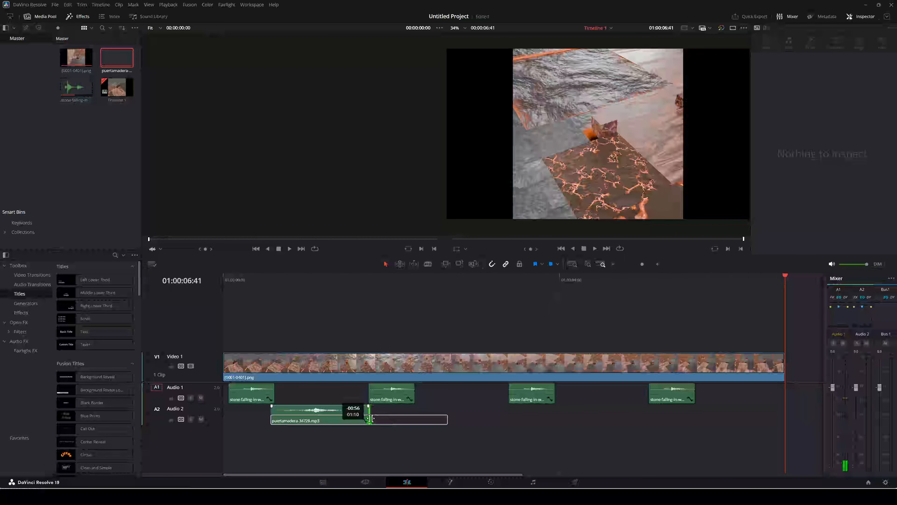
{"action": "left_click_drag", "start_coordinate": [372, 418], "coordinate": [372, 419]}
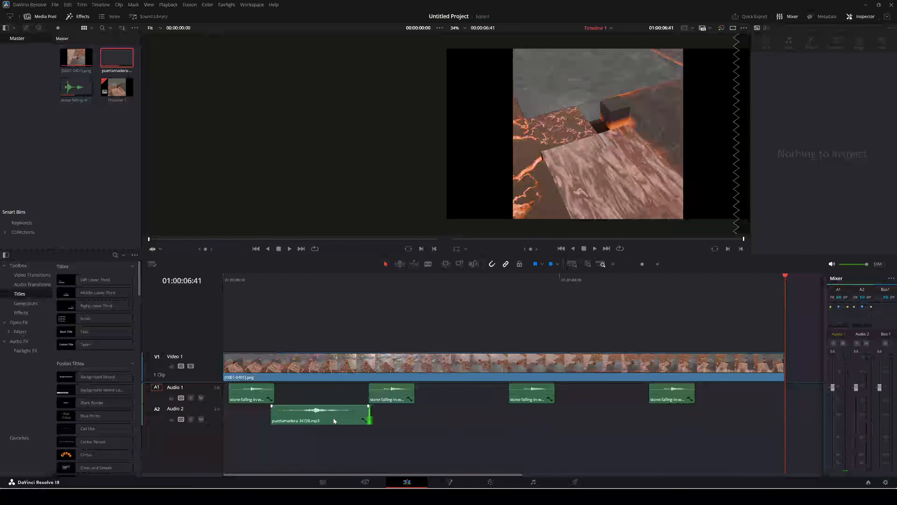
Step: Play the timeline from 01:00:00:00 to check how the puertamadera sound fits the first cube
{"action": "left_click", "coordinate": [223, 280]}
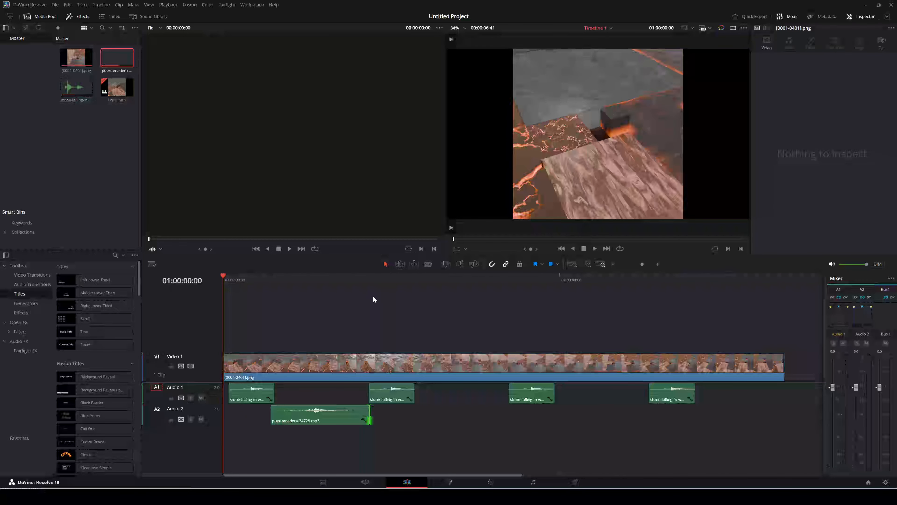
{"action": "key", "text": "space"}
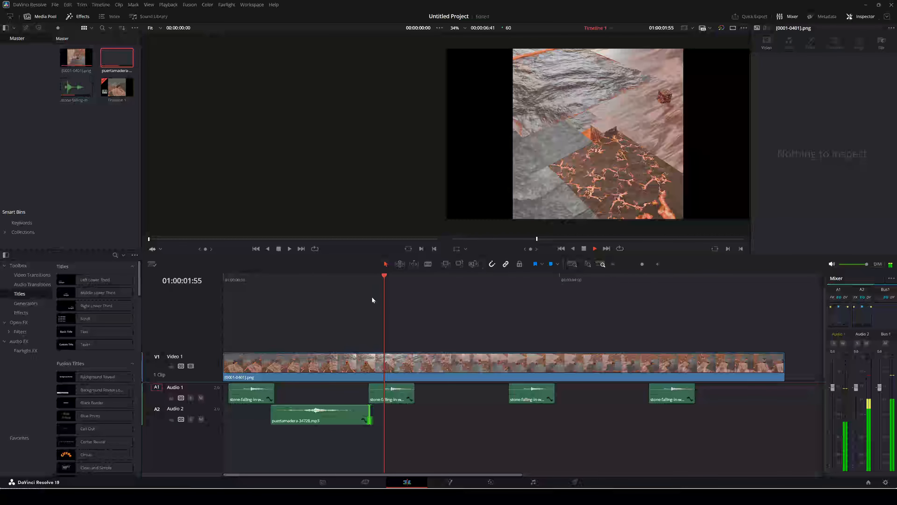
{"action": "key", "text": "space"}
Step: Paste three more copies of the trimmed puertamadera sound on Audio 2, positioned after the second, third and fourth splashes like the first one
{"action": "left_click", "coordinate": [318, 421]}
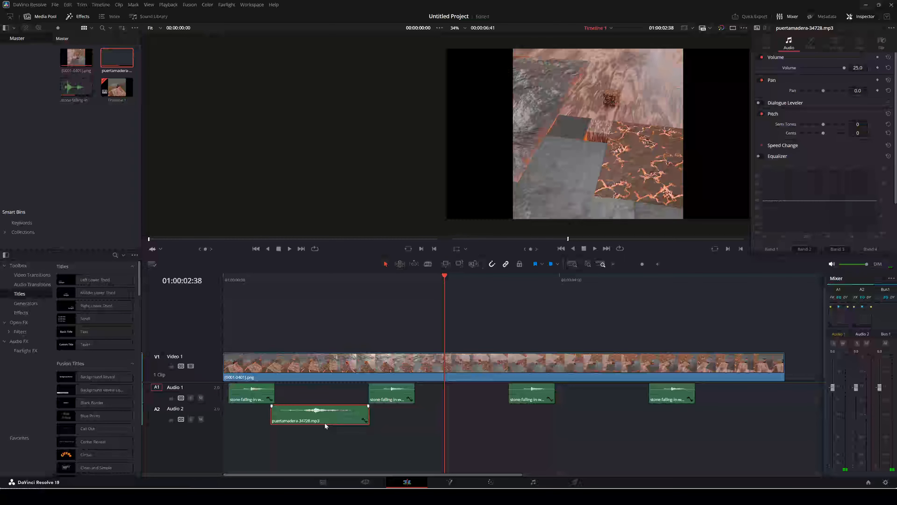
{"action": "key", "text": "ctrl+v"}
{"action": "left_click_drag", "start_coordinate": [517, 424], "coordinate": [484, 423]}
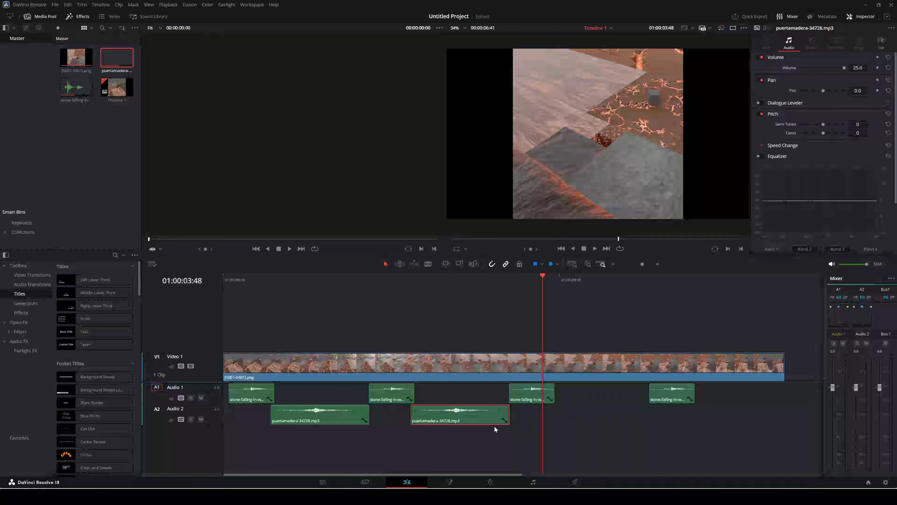
{"action": "key", "text": "ctrl+v"}
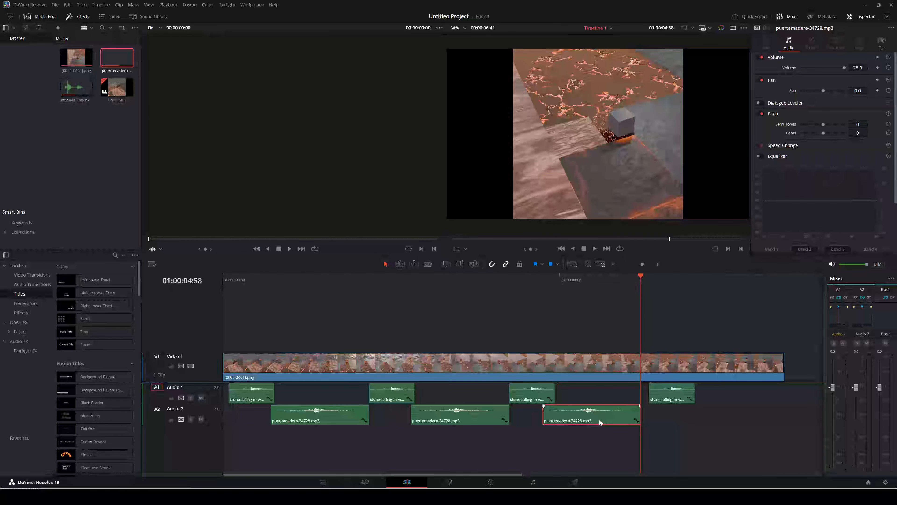
{"action": "left_click_drag", "start_coordinate": [599, 419], "coordinate": [608, 424]}
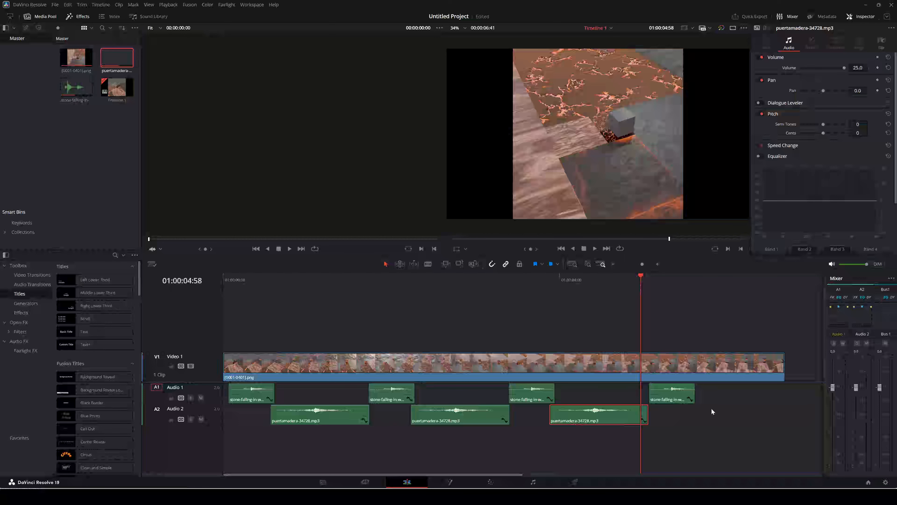
{"action": "key", "text": "ctrl+v"}
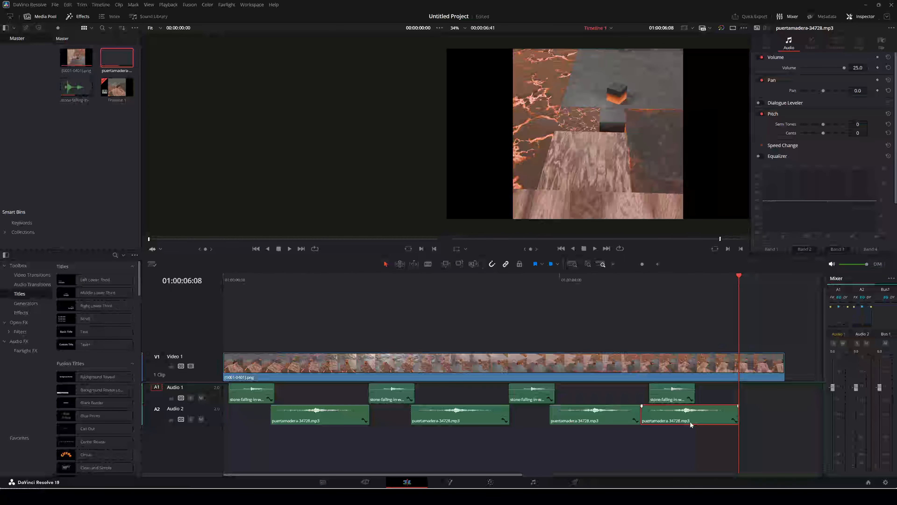
{"action": "left_click_drag", "start_coordinate": [690, 422], "coordinate": [741, 418]}
Step: Split the last puertamadera clip at the video's end, 01:00:06:41, and move the leftover fragment to the start of Audio 2
{"action": "left_click", "coordinate": [788, 284]}
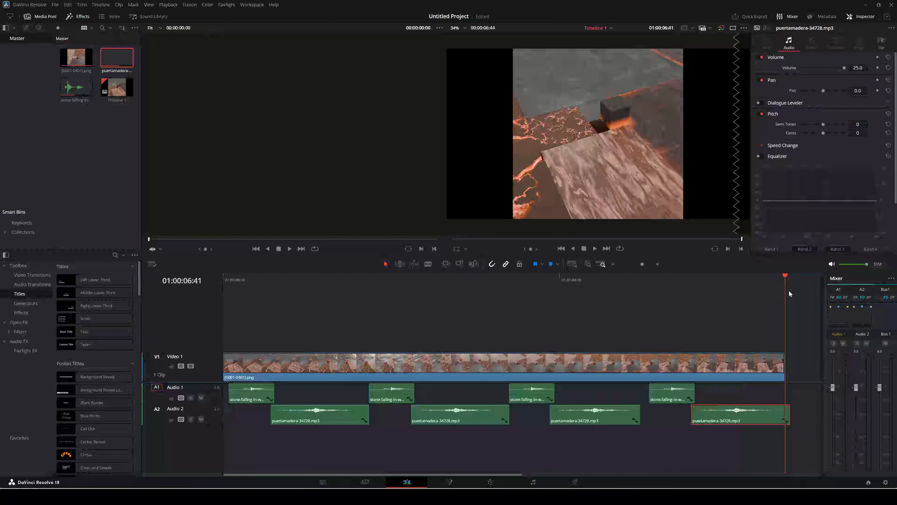
{"action": "left_click", "coordinate": [428, 264]}
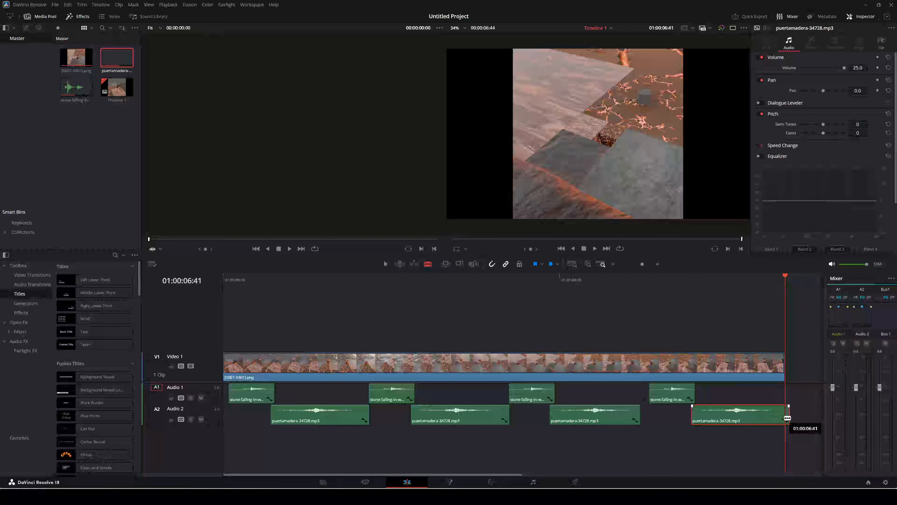
{"action": "left_click", "coordinate": [787, 418]}
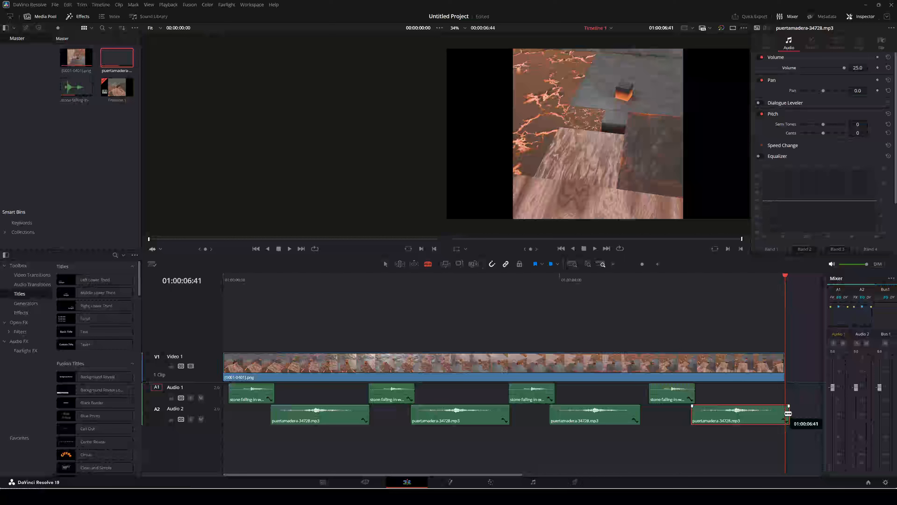
{"action": "key", "text": "a"}
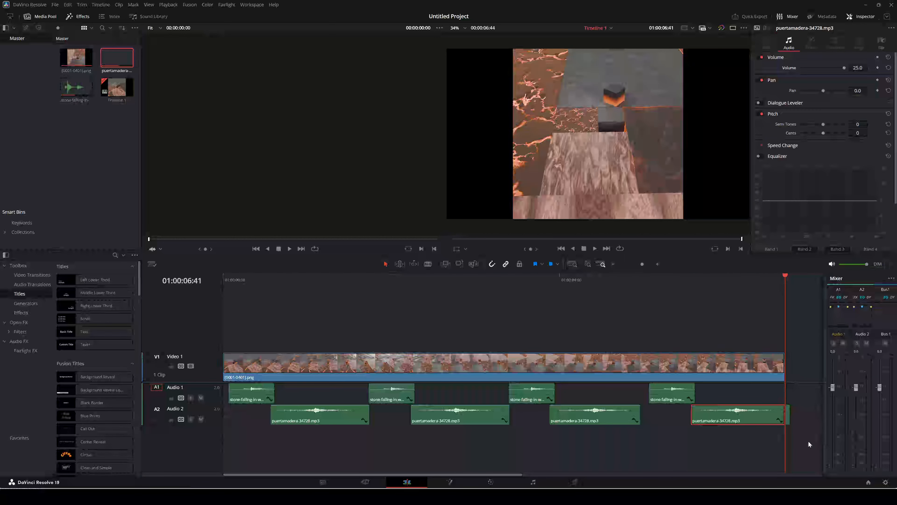
{"action": "left_click_drag", "start_coordinate": [788, 414], "coordinate": [226, 417]}
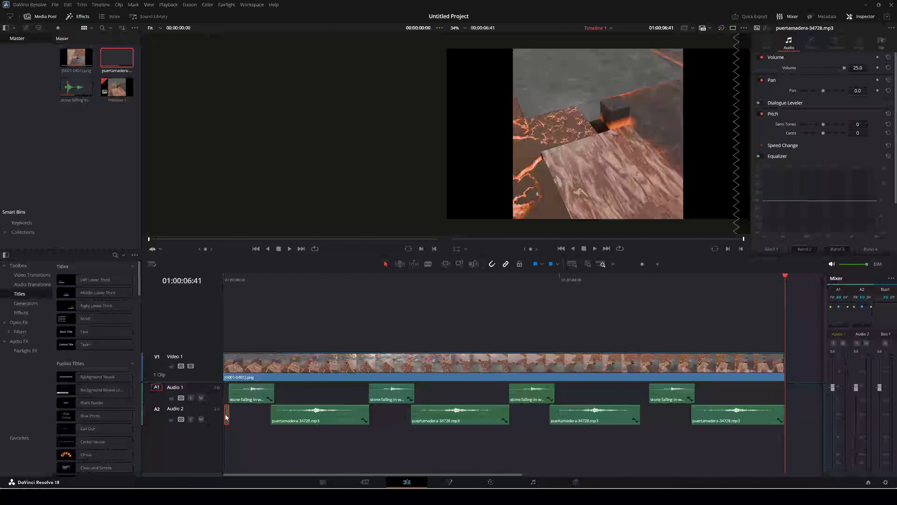
Step: Align the short puertamadera fragment flush with the very start of the timeline on Audio 2
{"action": "left_click", "coordinate": [289, 292]}
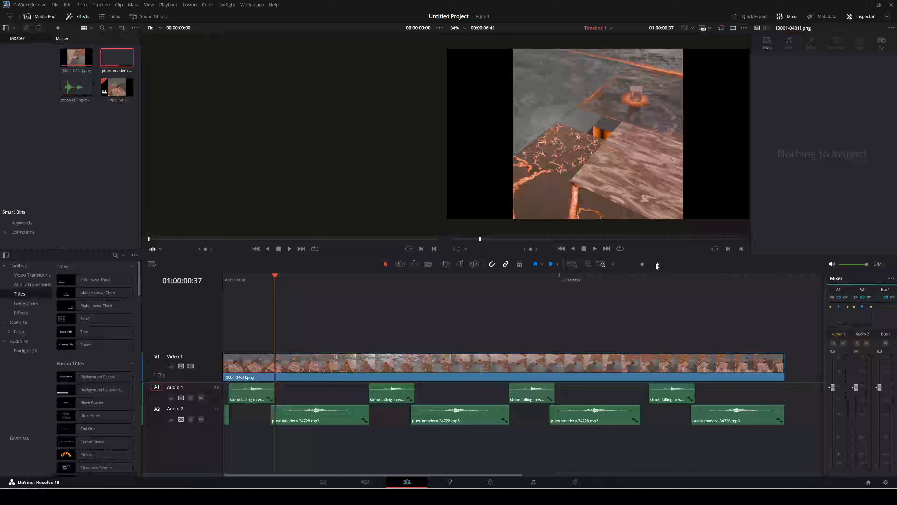
{"action": "left_click", "coordinate": [657, 264]}
{"action": "left_click_drag", "start_coordinate": [236, 422], "coordinate": [232, 422]}
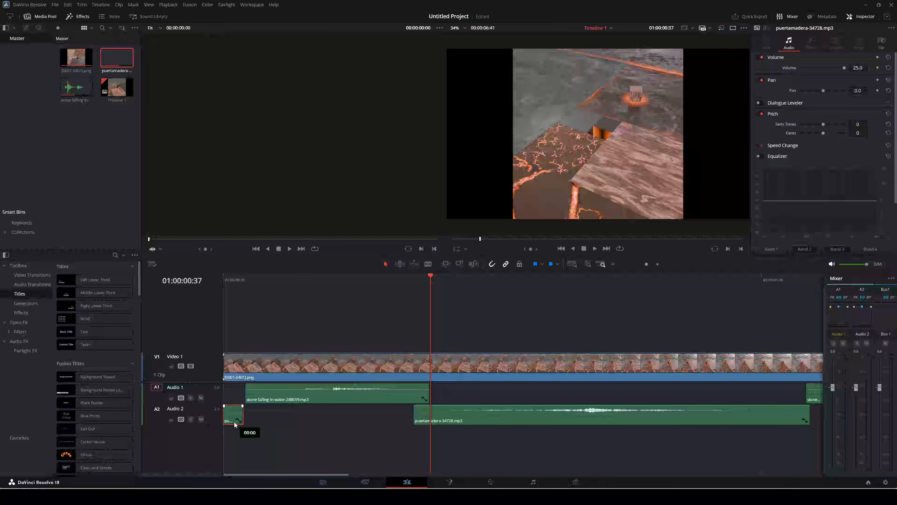
{"action": "left_click", "coordinate": [658, 265]}
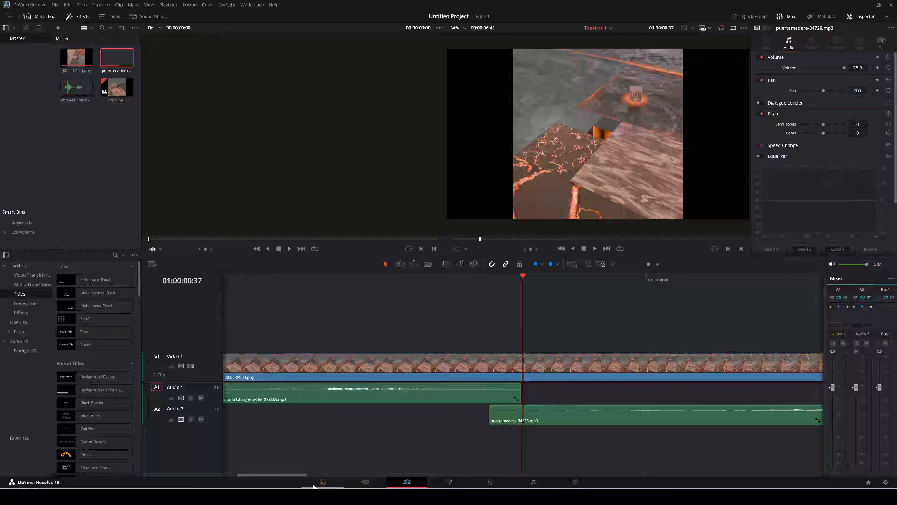
{"action": "left_click_drag", "start_coordinate": [299, 474], "coordinate": [277, 474]}
{"action": "left_click_drag", "start_coordinate": [246, 422], "coordinate": [223, 418]}
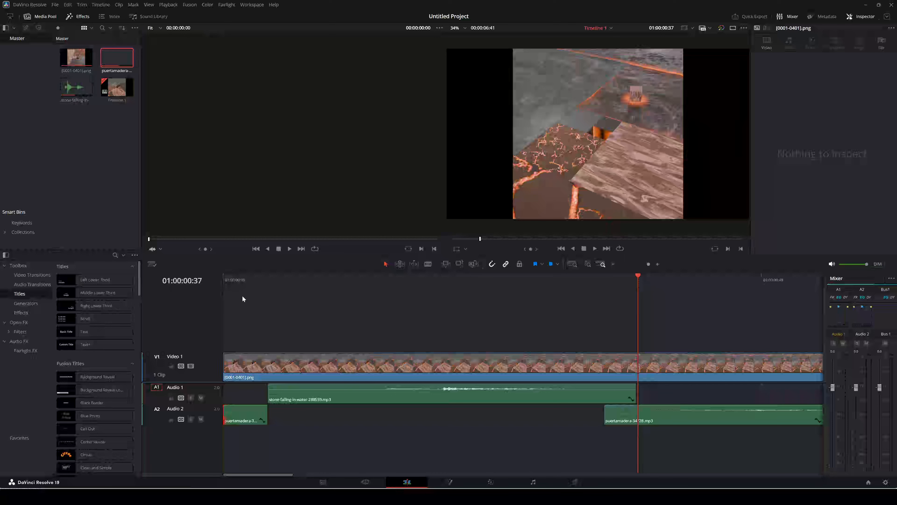
Step: Play the complete timeline from 01:00:00:00 to review both sound tracks against the video
{"action": "left_click", "coordinate": [222, 278]}
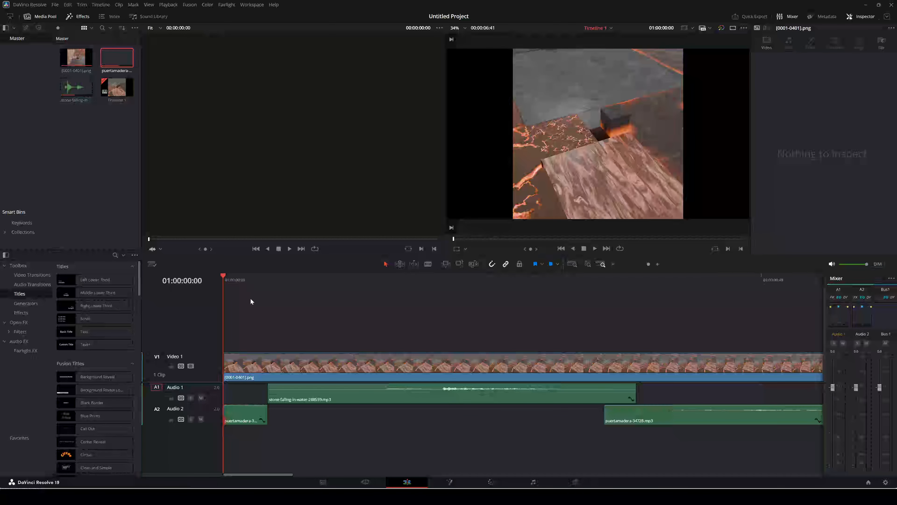
{"action": "key", "text": "space"}
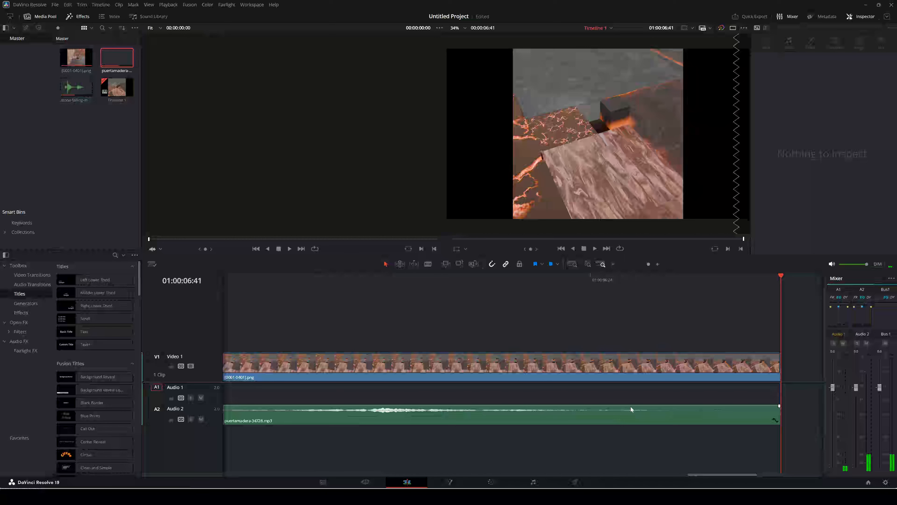
{"action": "left_click", "coordinate": [614, 265]}
{"action": "left_click", "coordinate": [614, 265]}
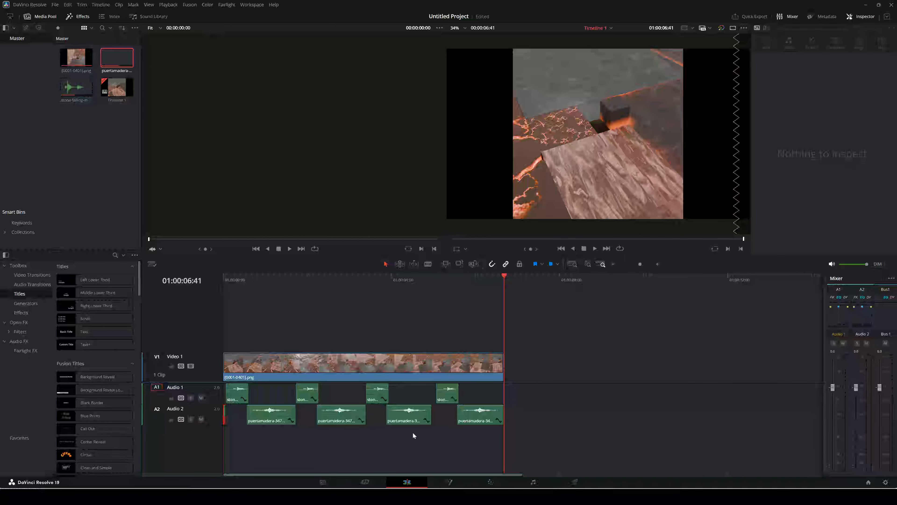
{"action": "left_click_drag", "start_coordinate": [531, 439], "coordinate": [223, 346]}
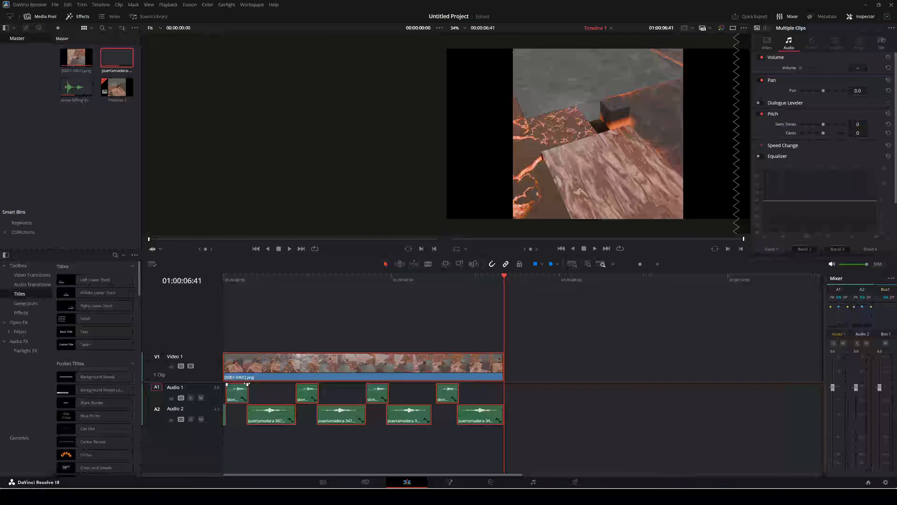
{"action": "key", "text": "ctrl+v"}
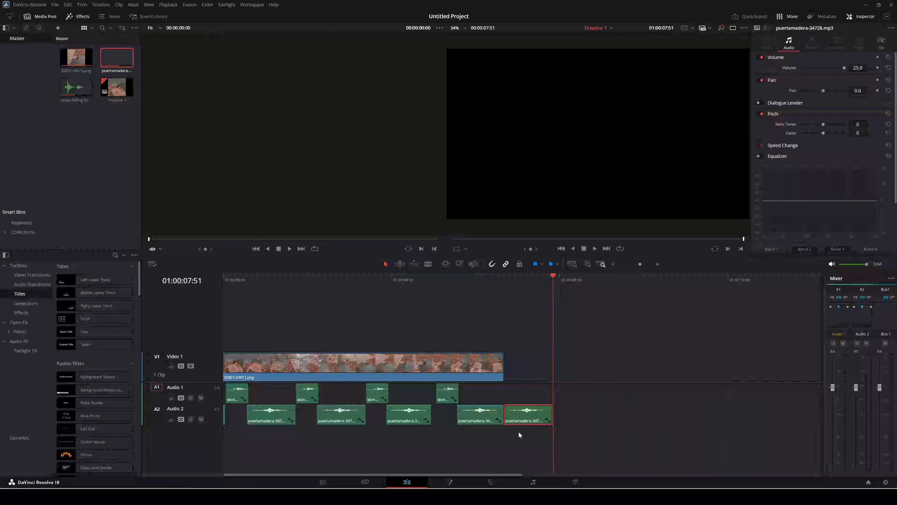
{"action": "key", "text": "Delete"}
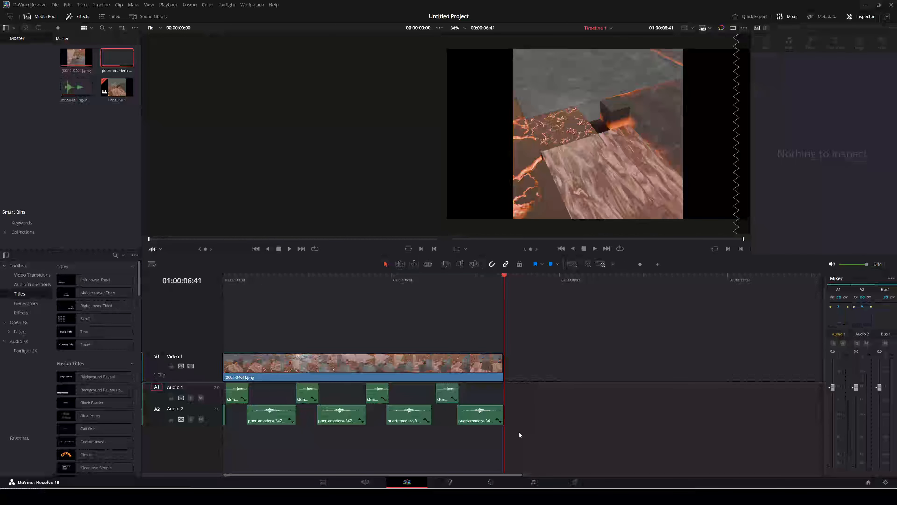
Step: Copy all video and audio clips on the timeline and paste the set three times, end to end, after 01:00:06:41
{"action": "left_click_drag", "start_coordinate": [481, 433], "coordinate": [186, 329]}
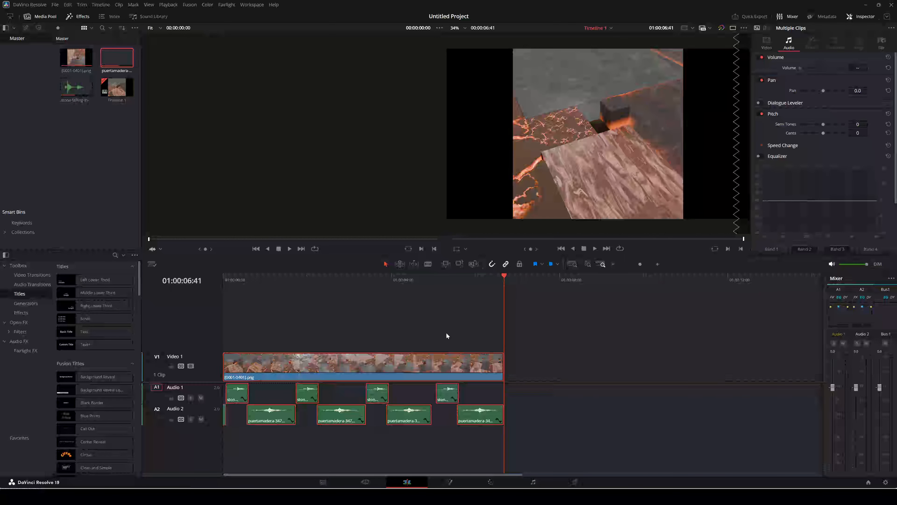
{"action": "key", "text": "ctrl+v"}
{"action": "key", "text": "ctrl+v"}
{"action": "key", "text": "ctrl+v"}
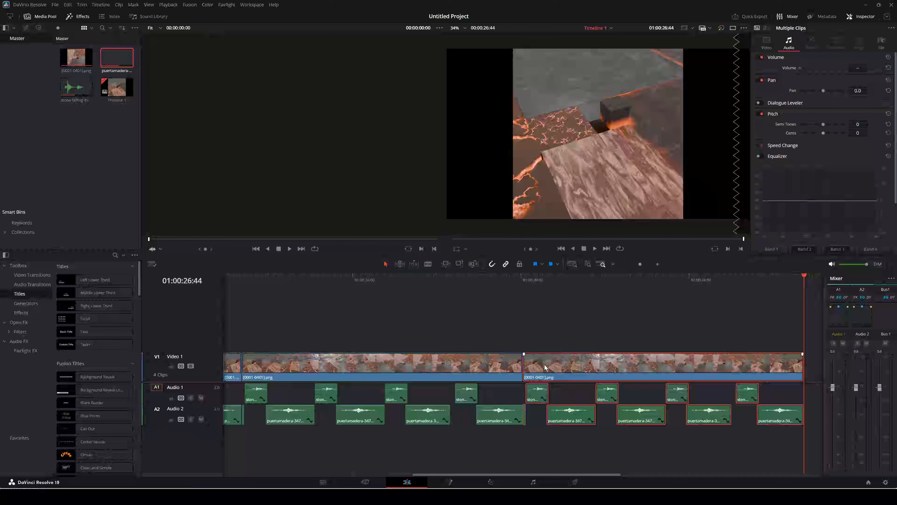
Step: Play the extended timeline from 01:00:00:00 to review the repeated loop with its sound
{"action": "left_click_drag", "start_coordinate": [547, 474], "coordinate": [277, 479]}
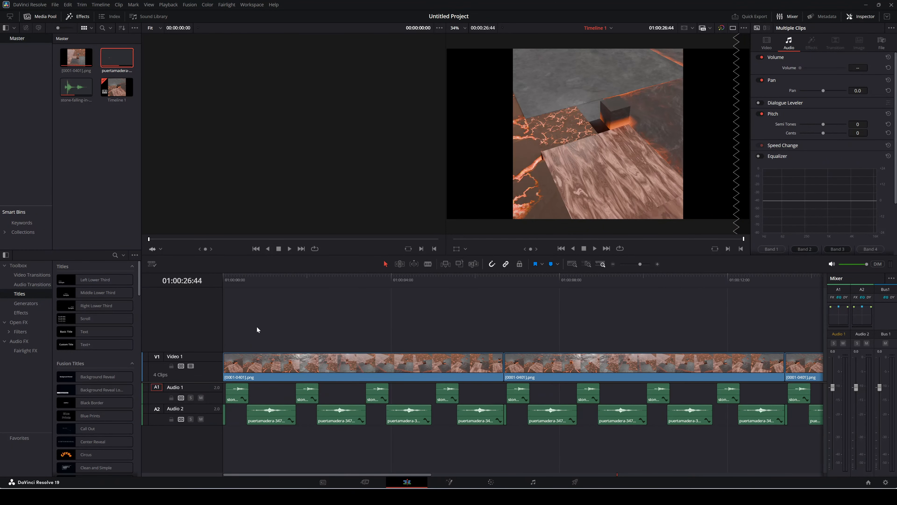
{"action": "left_click", "coordinate": [224, 279]}
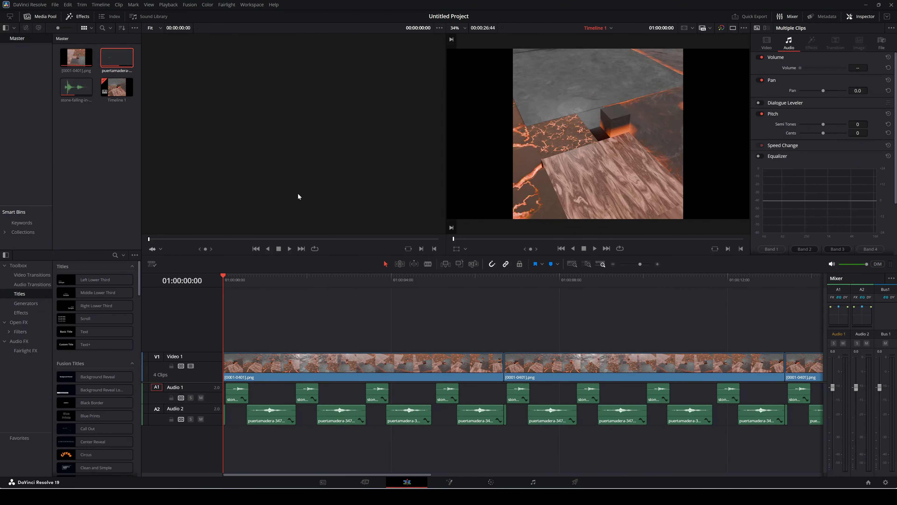
{"action": "key", "text": "space"}
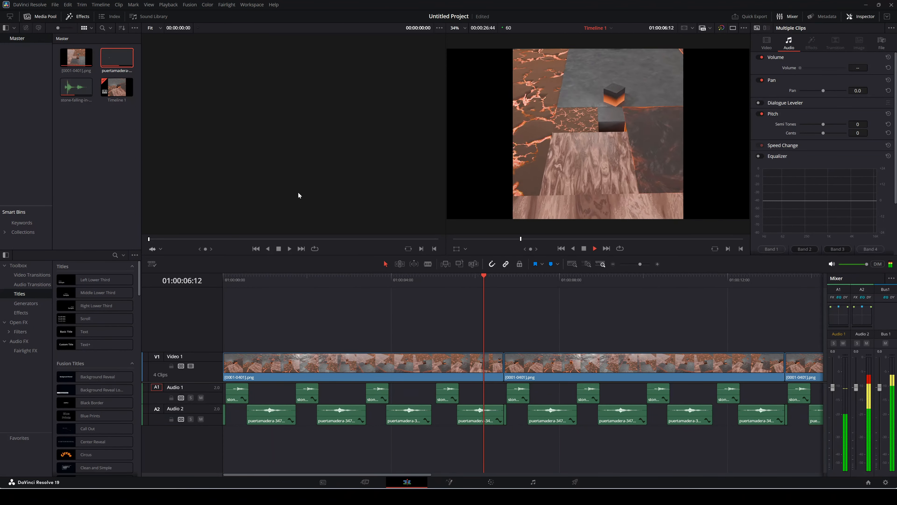
Step: Save the project under the name "Test 01 Qupe"
{"action": "key", "text": "ctrl+s"}
{"action": "type", "text": "Test"}
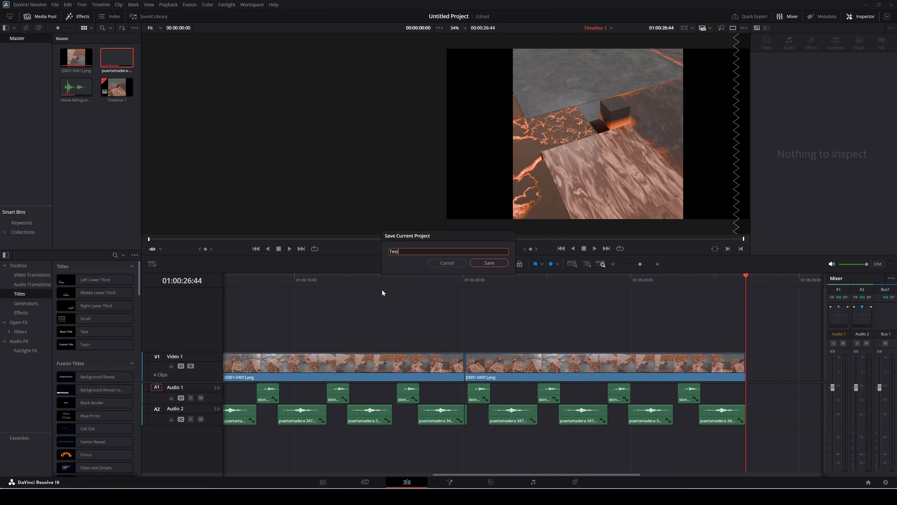
{"action": "type", "text": " 01 Qupe"}
{"action": "key", "text": "Return"}
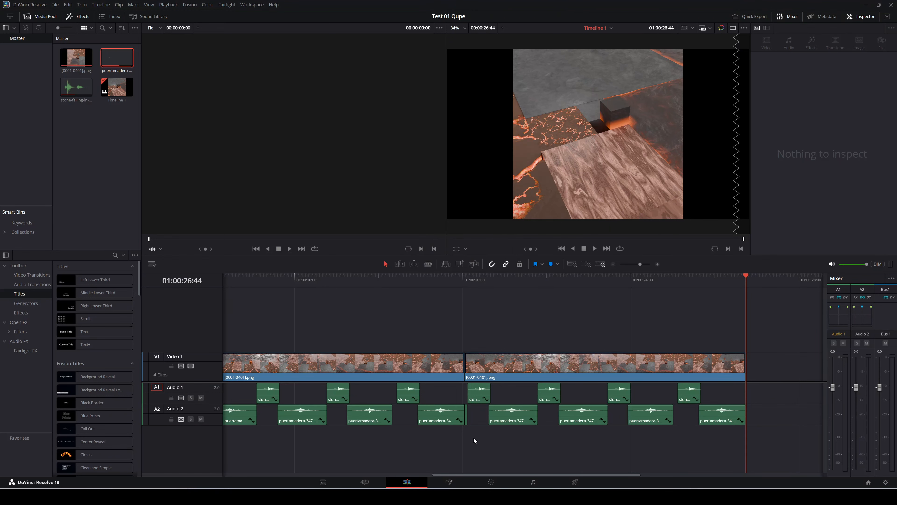
Step: Start an export with the YouTube 1080p preset and browse to Blender > 200 - YouTube Fertig > 000015 - Würfel versenken Animation > 030 - Fertiges Video
{"action": "left_click", "coordinate": [573, 483]}
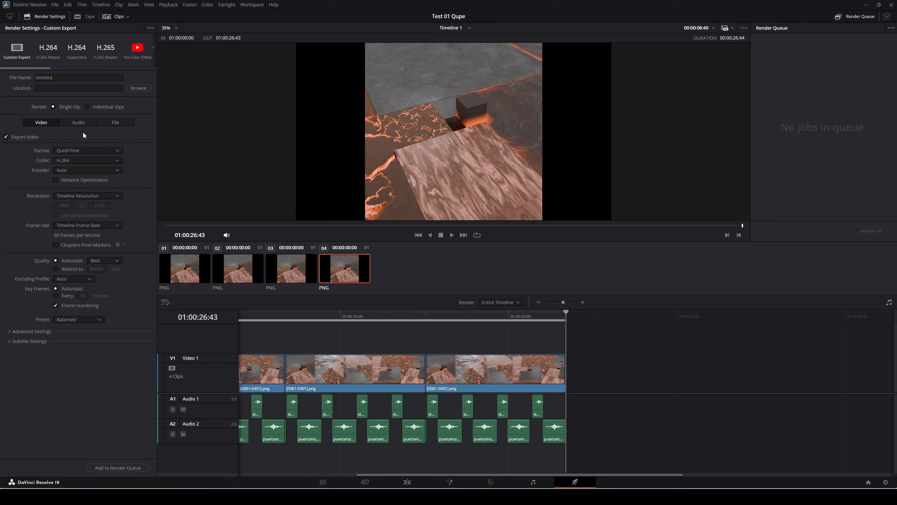
{"action": "left_click", "coordinate": [133, 55]}
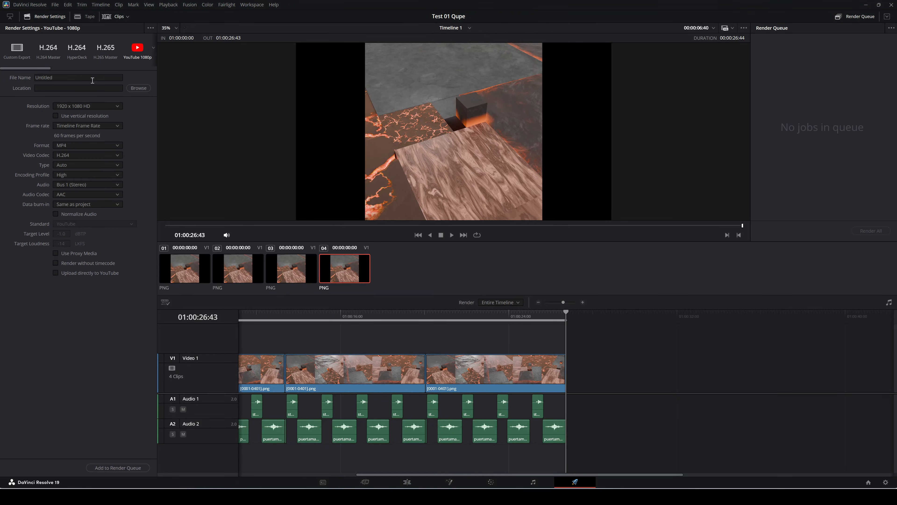
{"action": "left_click", "coordinate": [138, 88]}
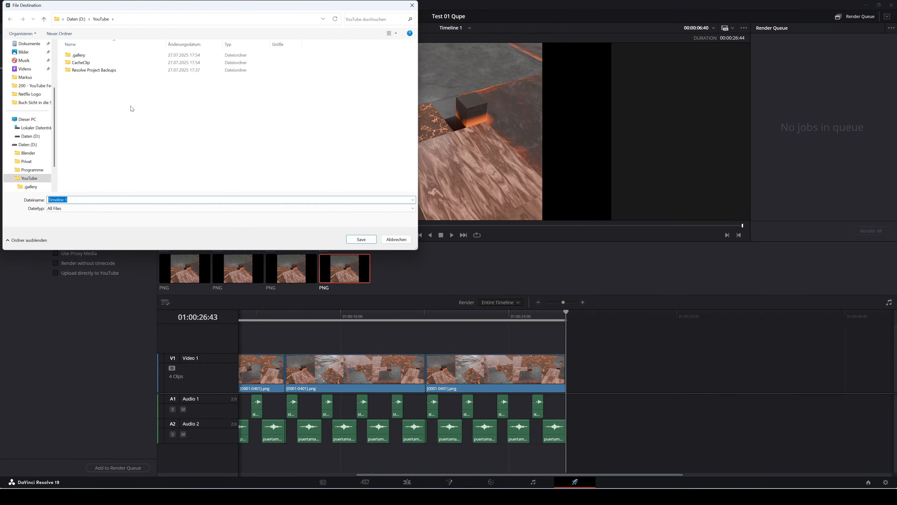
{"action": "left_click", "coordinate": [26, 152]}
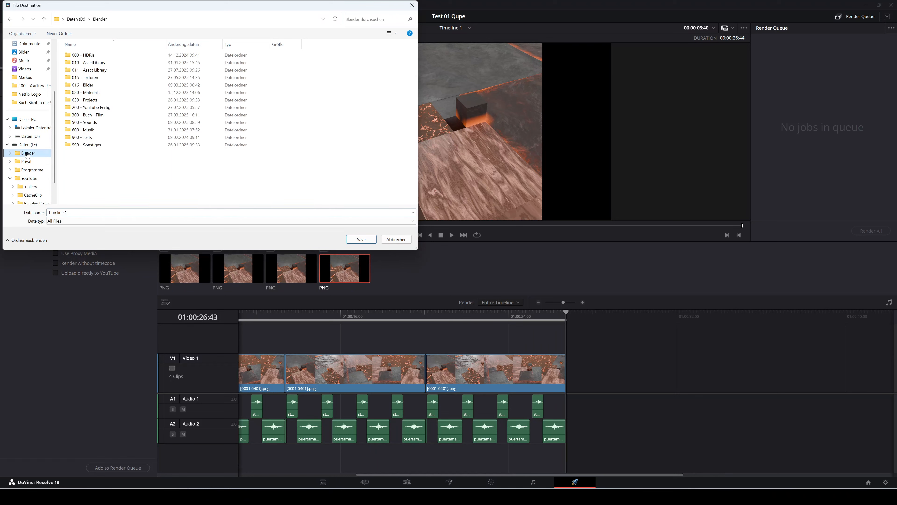
{"action": "double_click", "coordinate": [97, 107]}
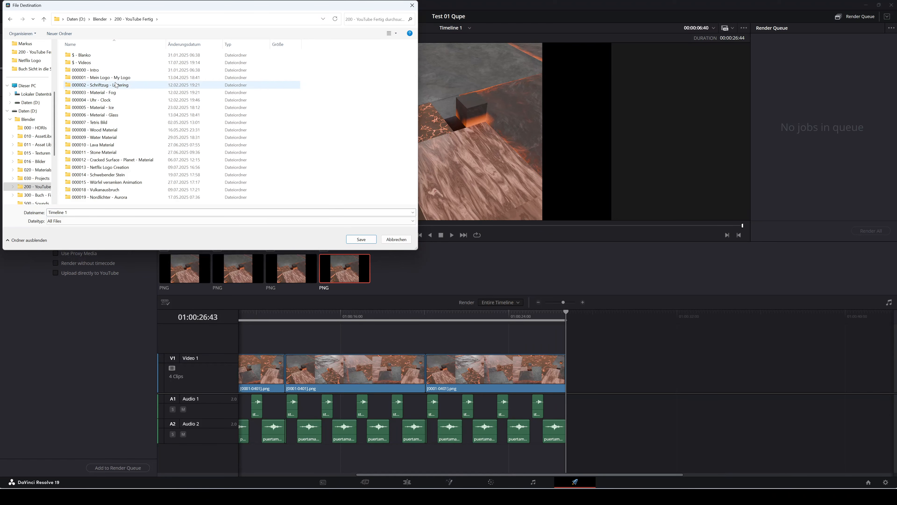
{"action": "double_click", "coordinate": [112, 183]}
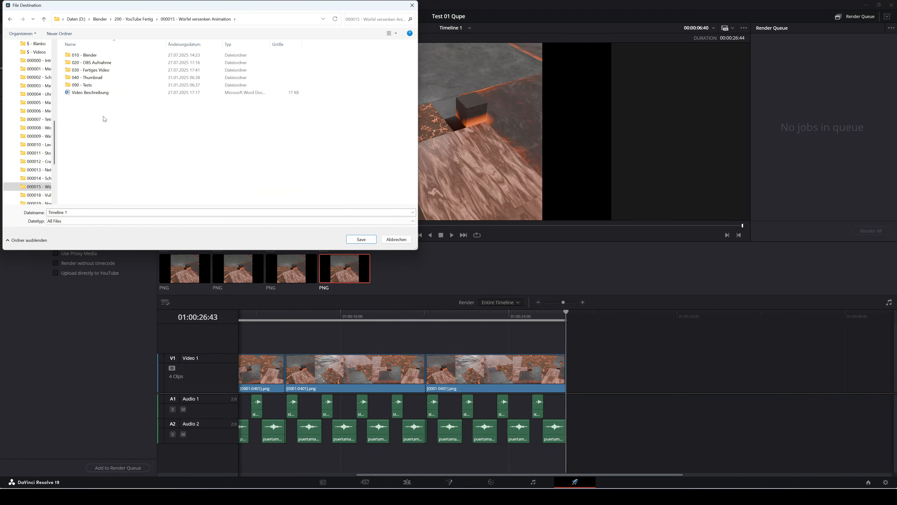
{"action": "left_click", "coordinate": [95, 70]}
{"action": "double_click", "coordinate": [95, 71]}
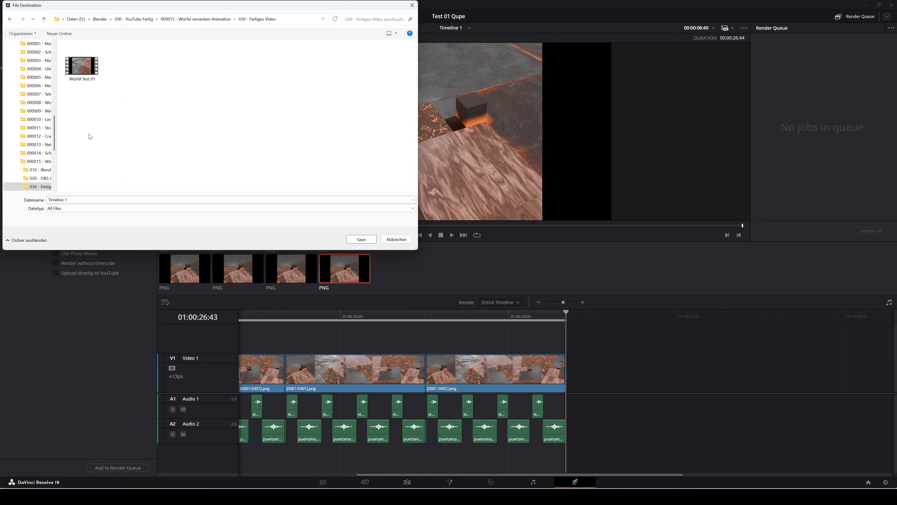
Step: Name the output file "Würfel Test 02", based on the existing Würfel Test 01, and confirm the destination
{"action": "left_click", "coordinate": [85, 75]}
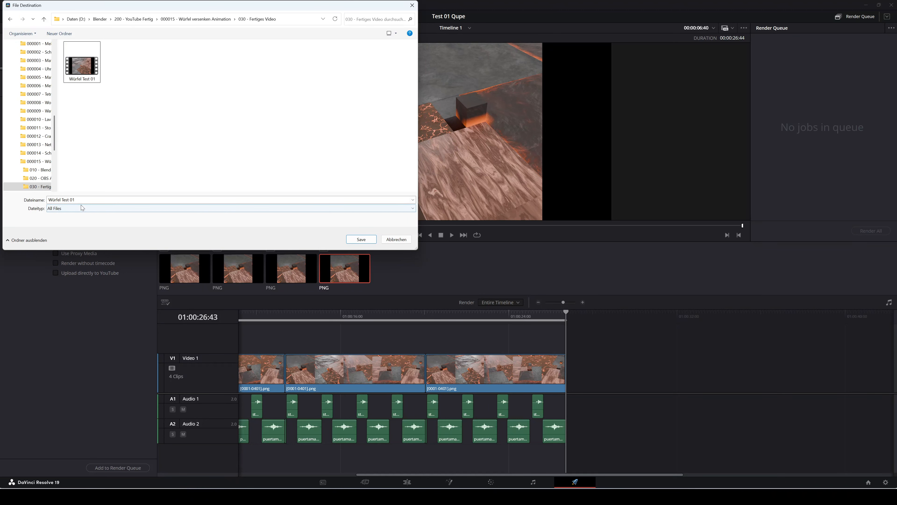
{"action": "left_click", "coordinate": [90, 200]}
{"action": "left_click", "coordinate": [90, 200]}
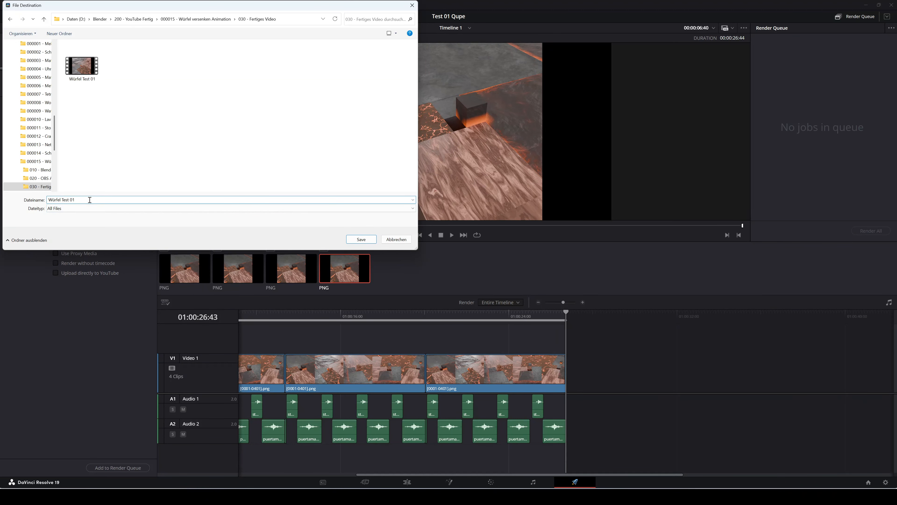
{"action": "key", "text": "BackSpace"}
{"action": "type", "text": "2"}
{"action": "left_click", "coordinate": [357, 240]}
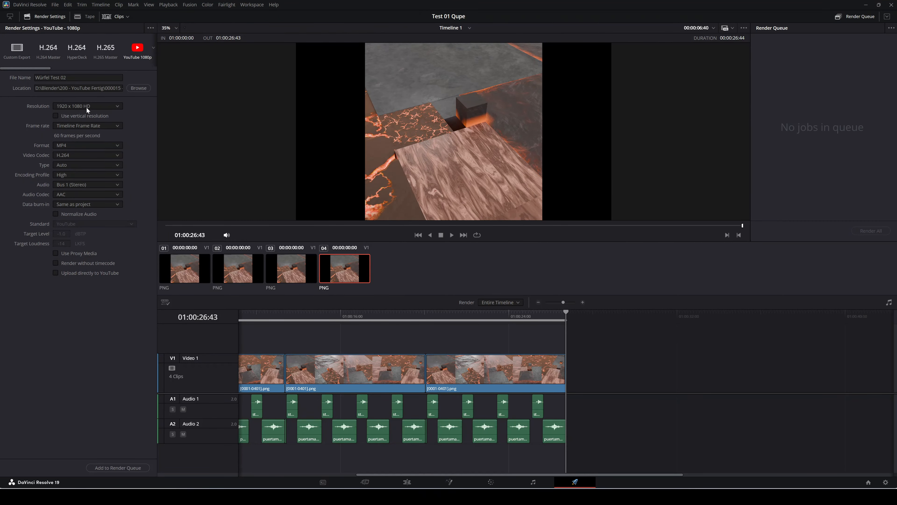
Step: Set the export resolution to 3840 x 2160 Ultra HD and the video codec to H.265
{"action": "left_click", "coordinate": [87, 108]}
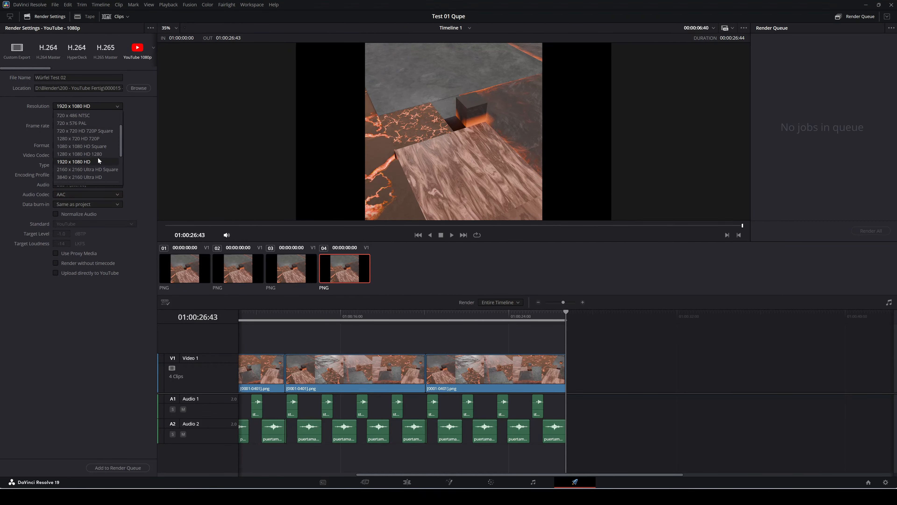
{"action": "left_click", "coordinate": [97, 177]}
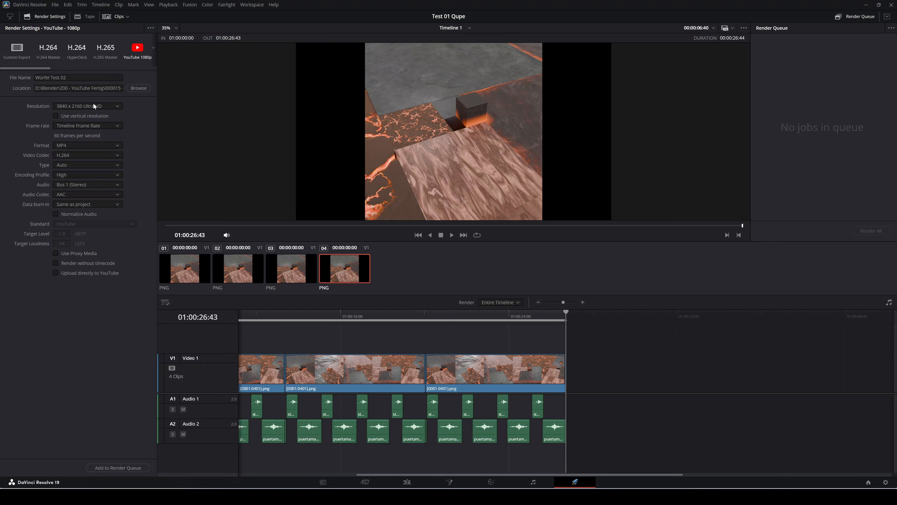
{"action": "left_click", "coordinate": [77, 154]}
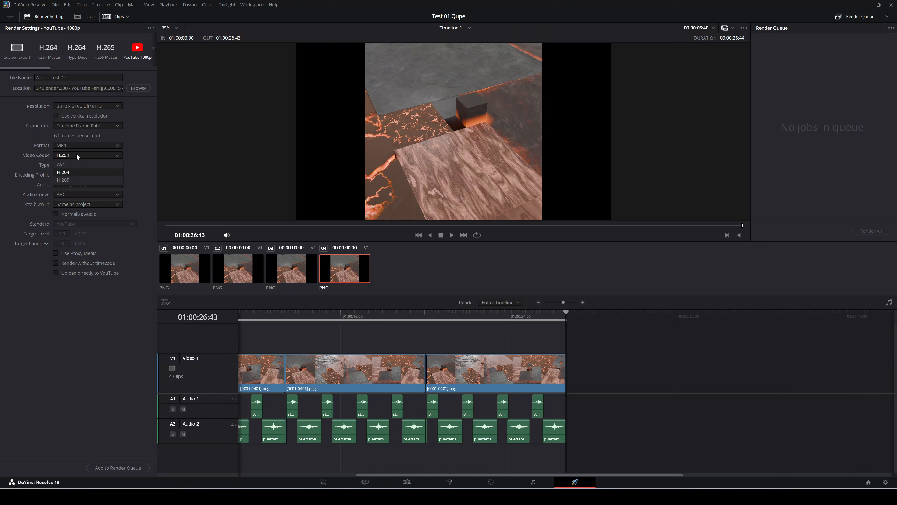
{"action": "left_click", "coordinate": [76, 180]}
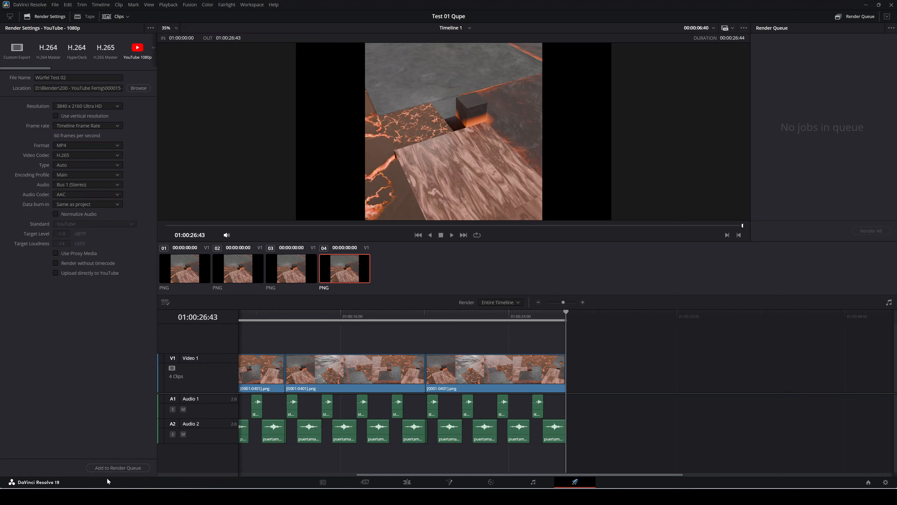
Step: Add the Würfel Test 02 export to the render queue and start rendering all queued jobs
{"action": "left_click", "coordinate": [119, 468]}
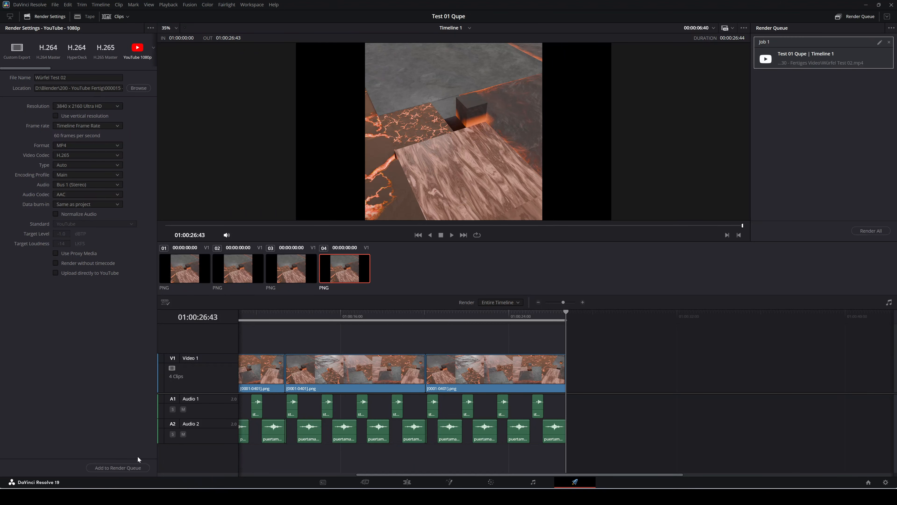
{"action": "left_click", "coordinate": [861, 231]}
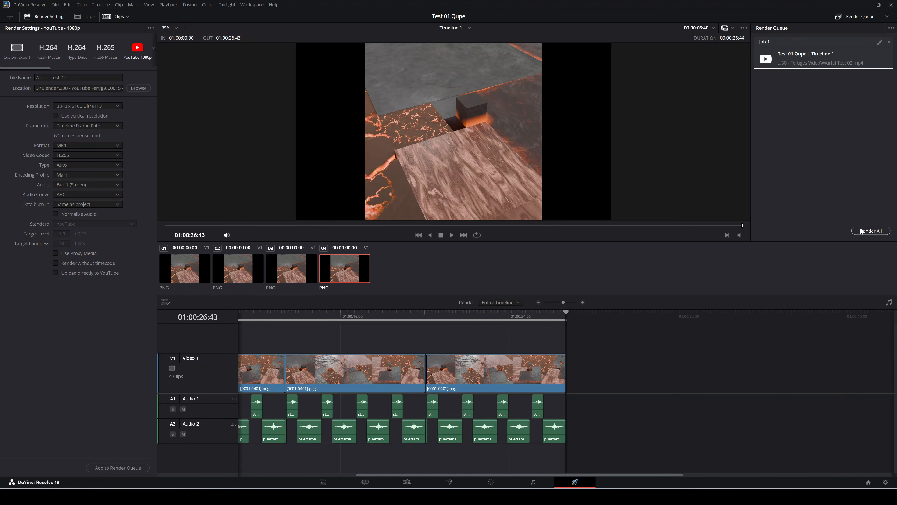